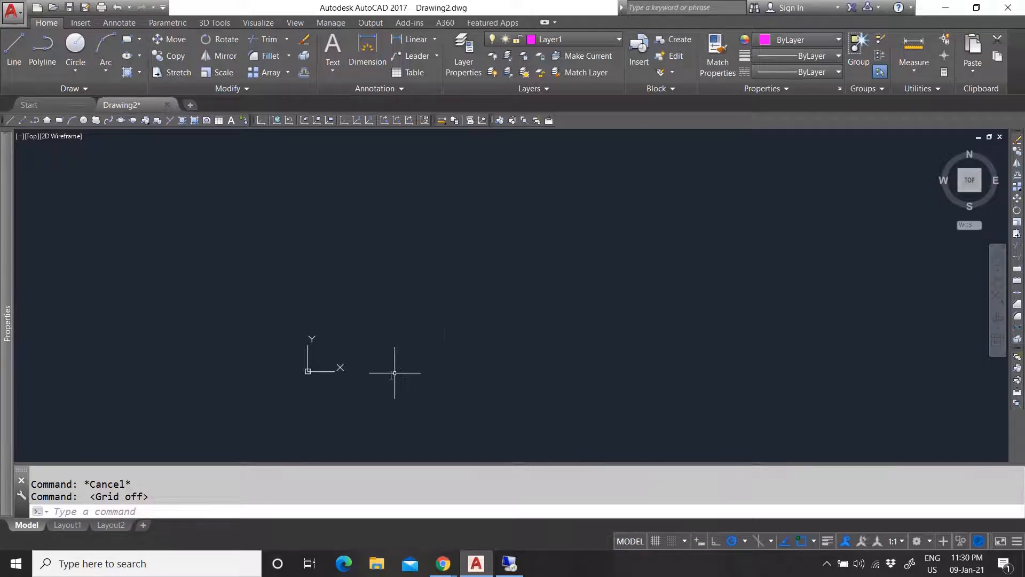
Turn on the grid display in the drawing area.
{"action": "left_click", "coordinate": [657, 541]}
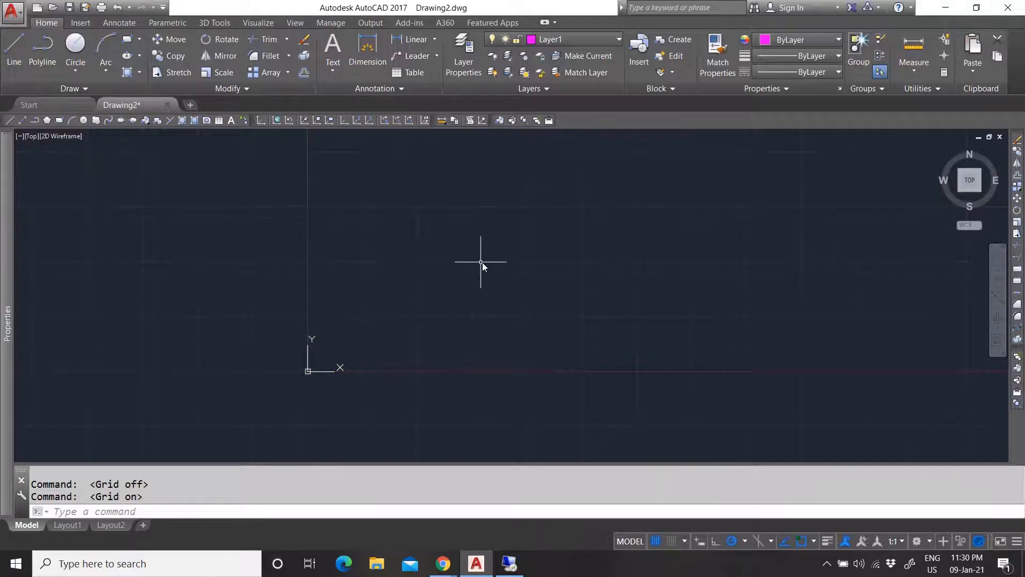
{"action": "middle_click_drag", "start_coordinate": [361, 343], "coordinate": [334, 377]}
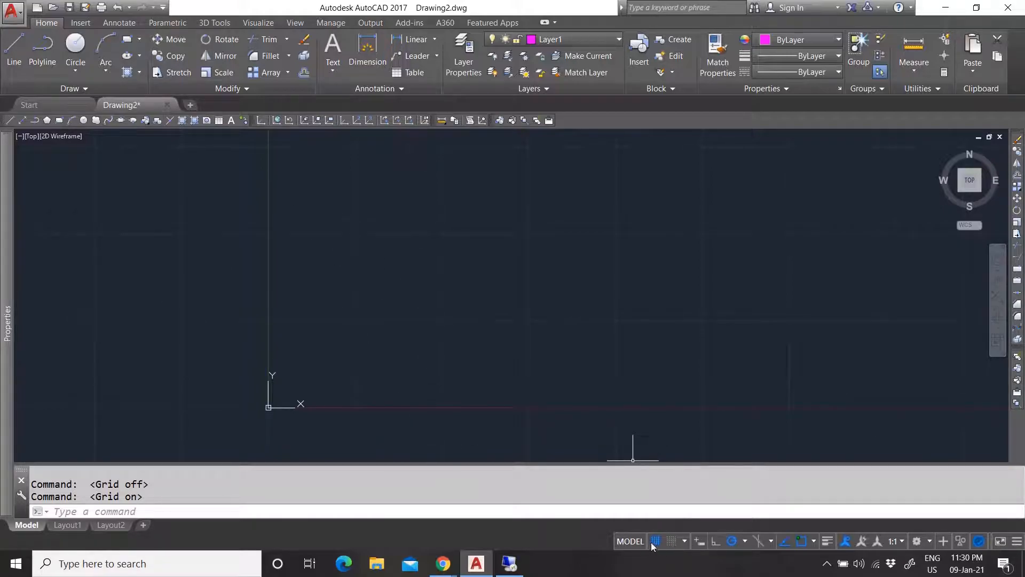
{"action": "left_click", "coordinate": [14, 51]}
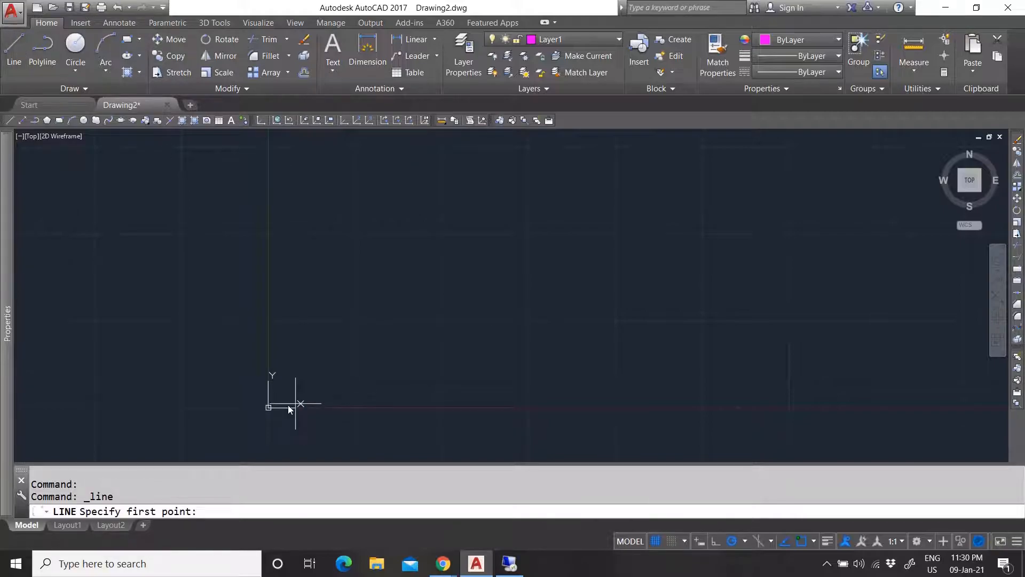
{"action": "left_click", "coordinate": [268, 408]}
{"action": "key", "text": "Escape"}
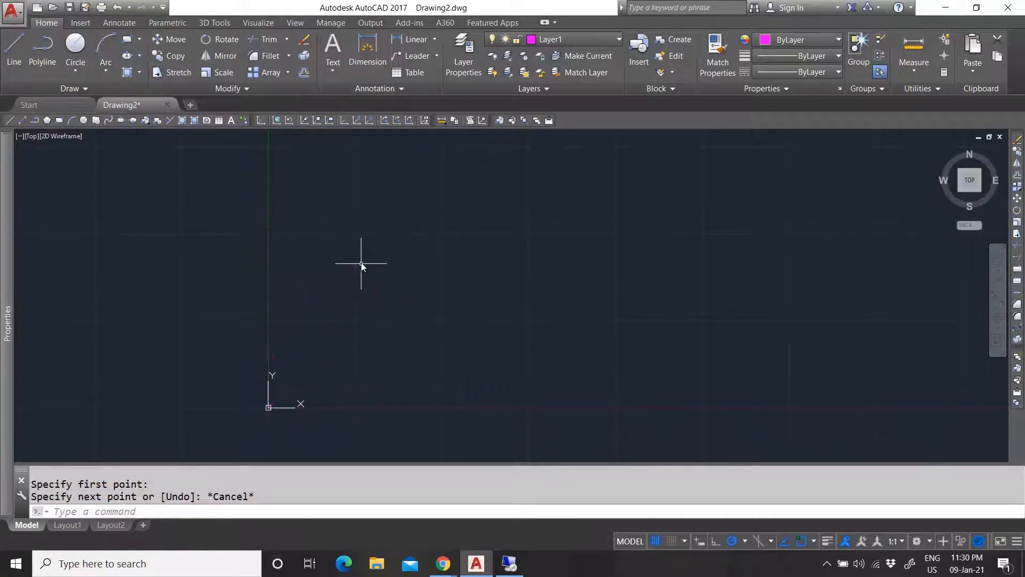
{"action": "key", "text": "Return"}
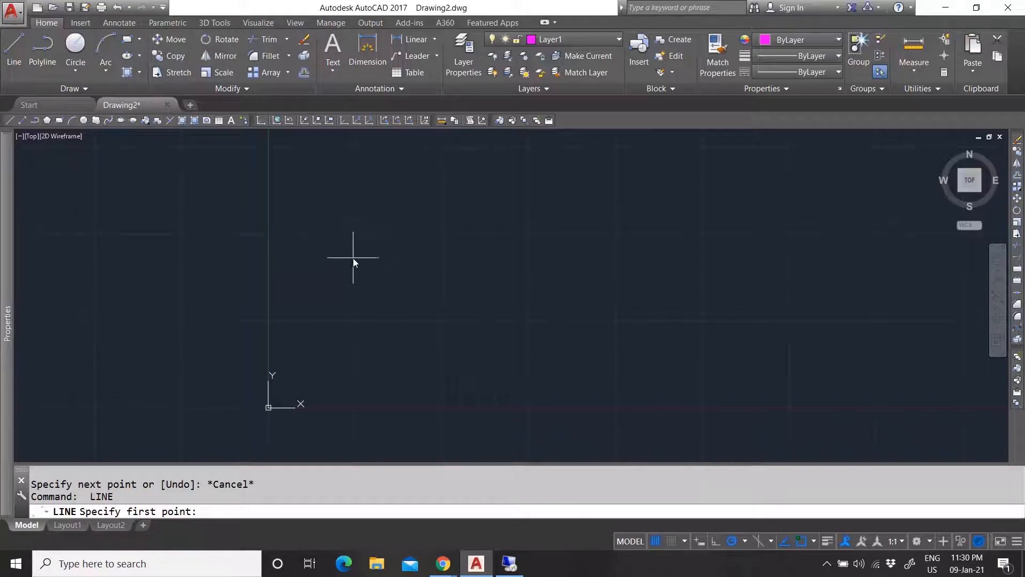
{"action": "key", "text": "Escape"}
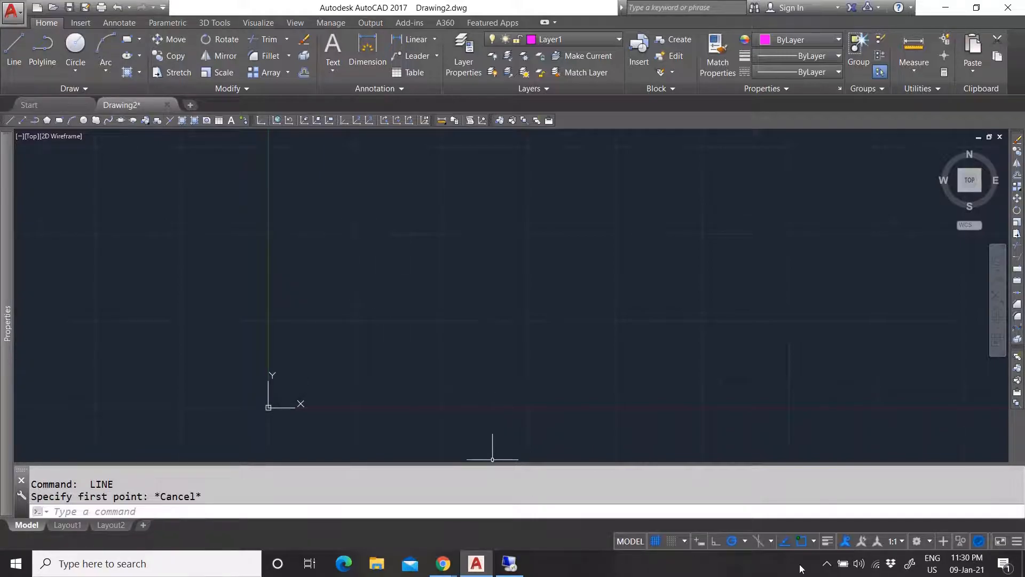
Turn on snap mode and look over the snap and grid drafting settings without changing them.
{"action": "left_click", "coordinate": [672, 543]}
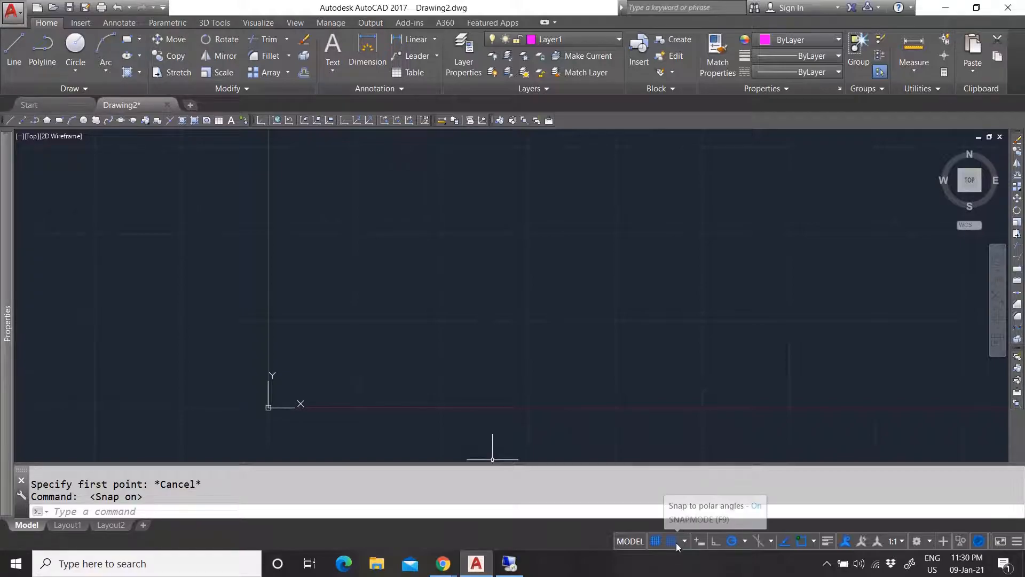
{"action": "left_click", "coordinate": [685, 541]}
{"action": "left_click", "coordinate": [691, 523]}
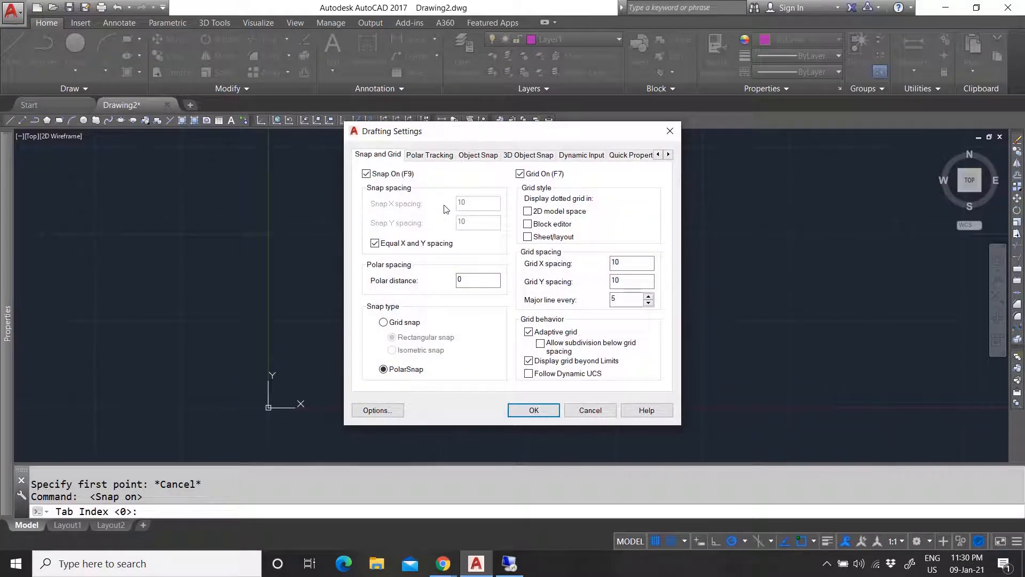
{"action": "left_click", "coordinate": [591, 410]}
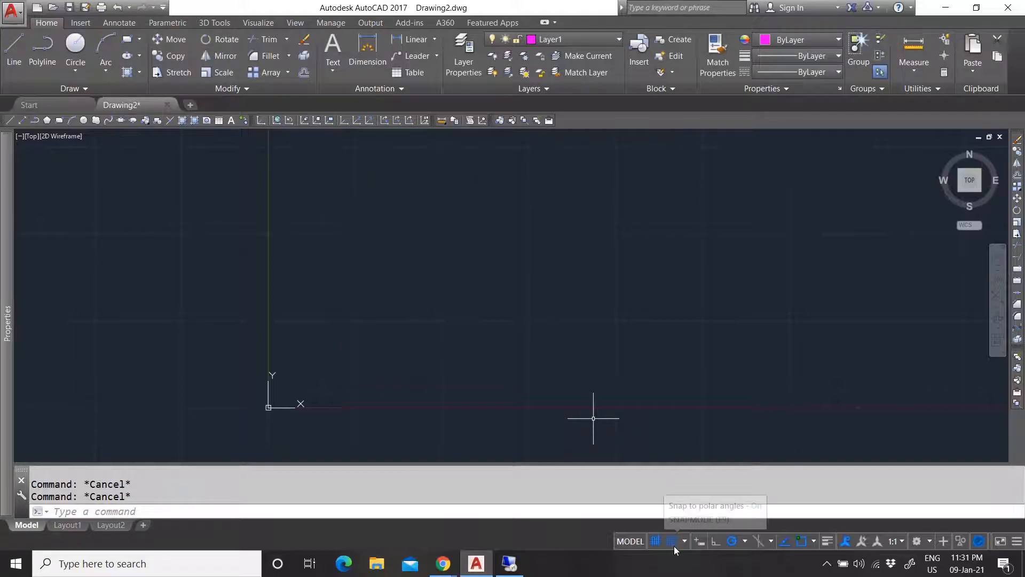
Set both the grid X spacing and the grid Y spacing to 5 in the drafting settings.
{"action": "left_click", "coordinate": [688, 540]}
{"action": "left_click", "coordinate": [690, 524]}
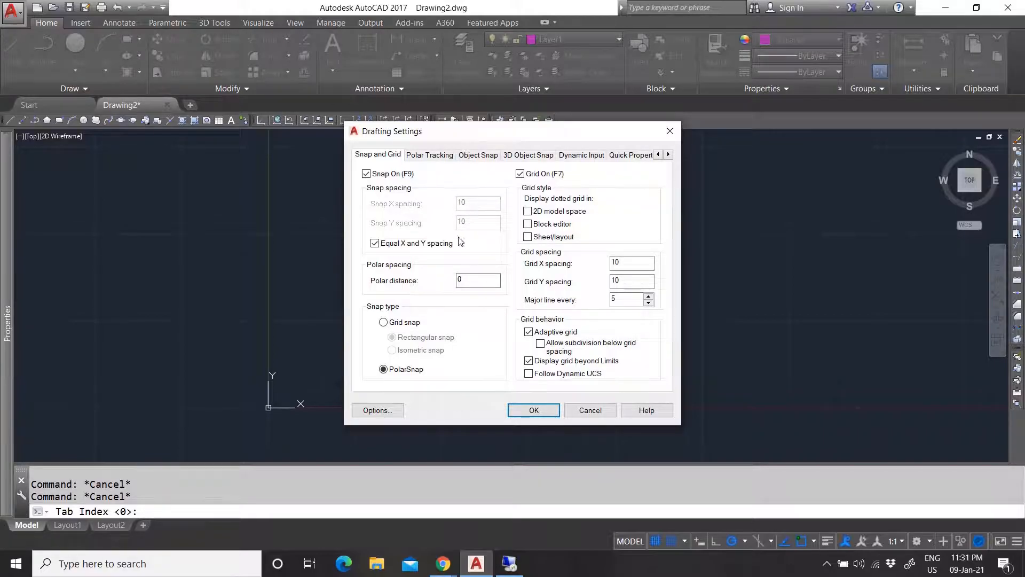
{"action": "double_click", "coordinate": [458, 280]}
{"action": "left_click", "coordinate": [629, 267]}
{"action": "double_click", "coordinate": [633, 282]}
{"action": "double_click", "coordinate": [631, 263]}
{"action": "type", "text": "5"}
{"action": "key", "text": "Tab"}
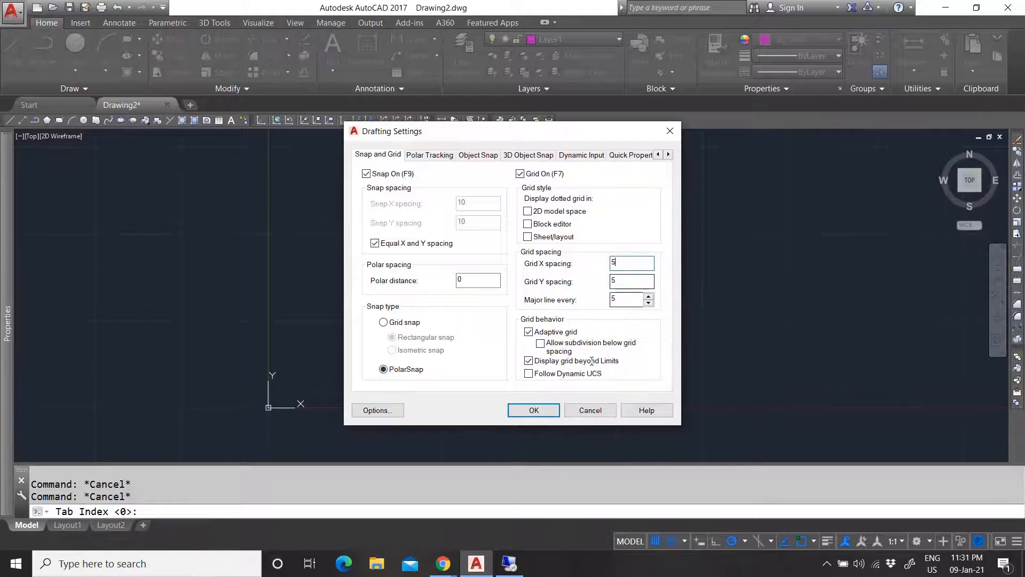
{"action": "left_click", "coordinate": [559, 412]}
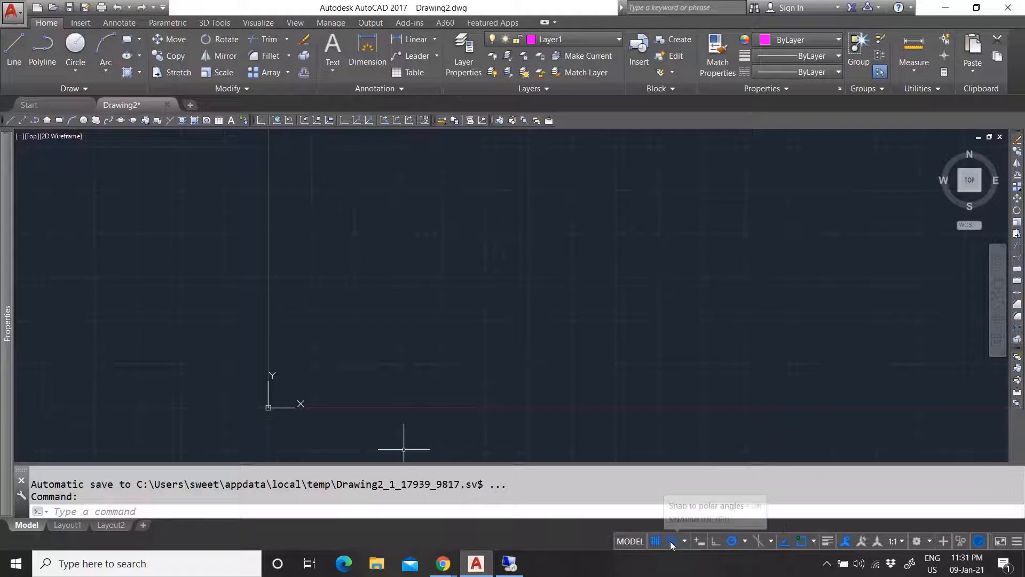
Turn off the grid display and switch the snap type to Grid Snap.
{"action": "left_click", "coordinate": [655, 541]}
{"action": "left_click", "coordinate": [684, 543]}
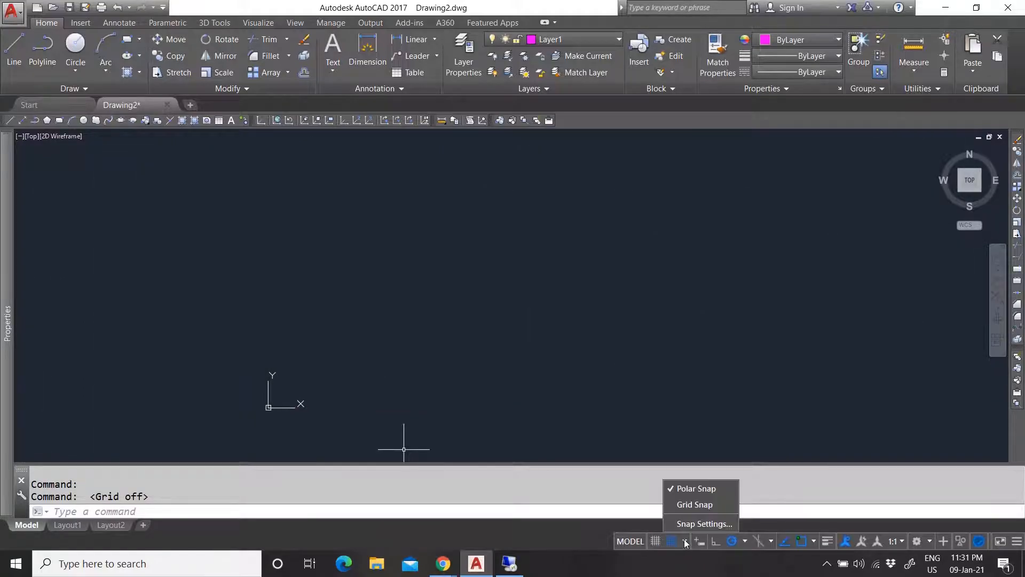
{"action": "left_click", "coordinate": [697, 507]}
{"action": "left_click", "coordinate": [684, 541]}
{"action": "left_click", "coordinate": [699, 487]}
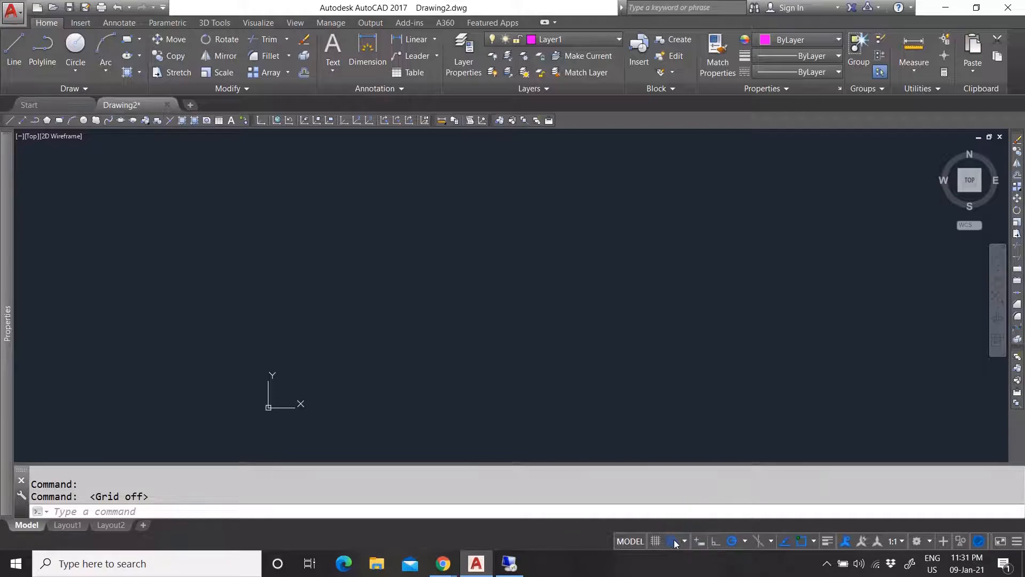
{"action": "left_click", "coordinate": [684, 542]}
{"action": "left_click", "coordinate": [700, 507]}
{"action": "left_click", "coordinate": [685, 541]}
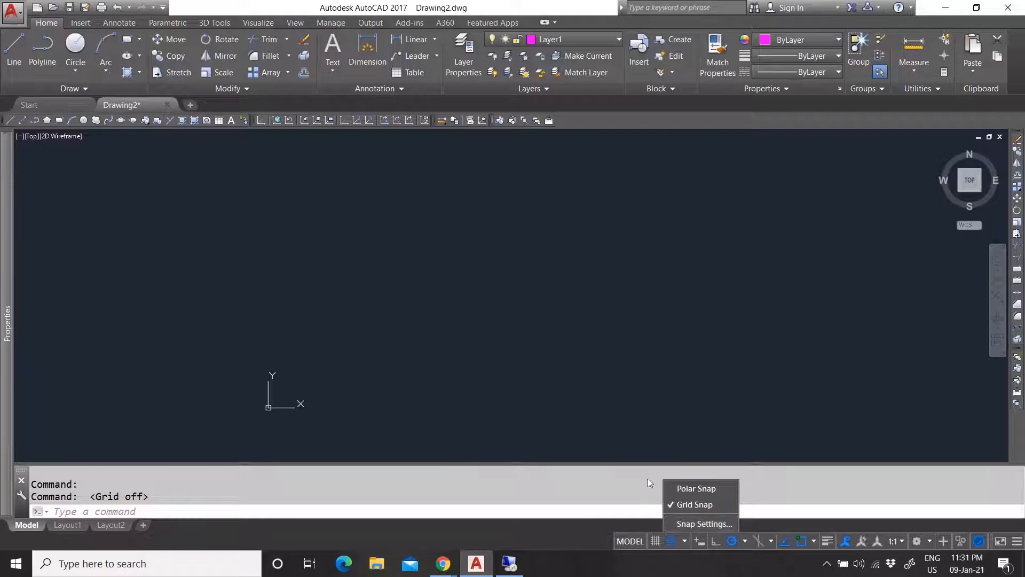
{"action": "left_click", "coordinate": [13, 48]}
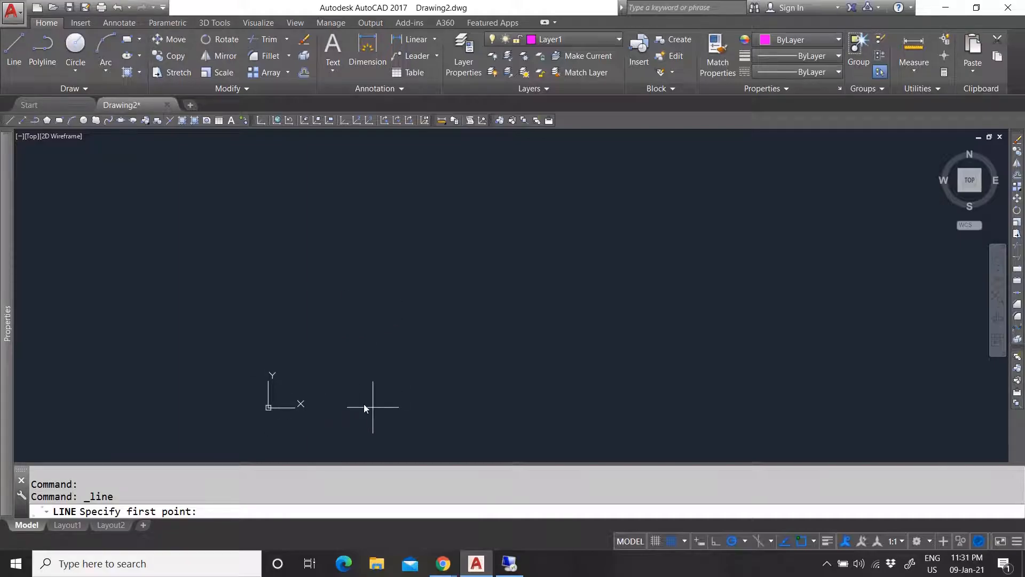
{"action": "left_click", "coordinate": [407, 407]}
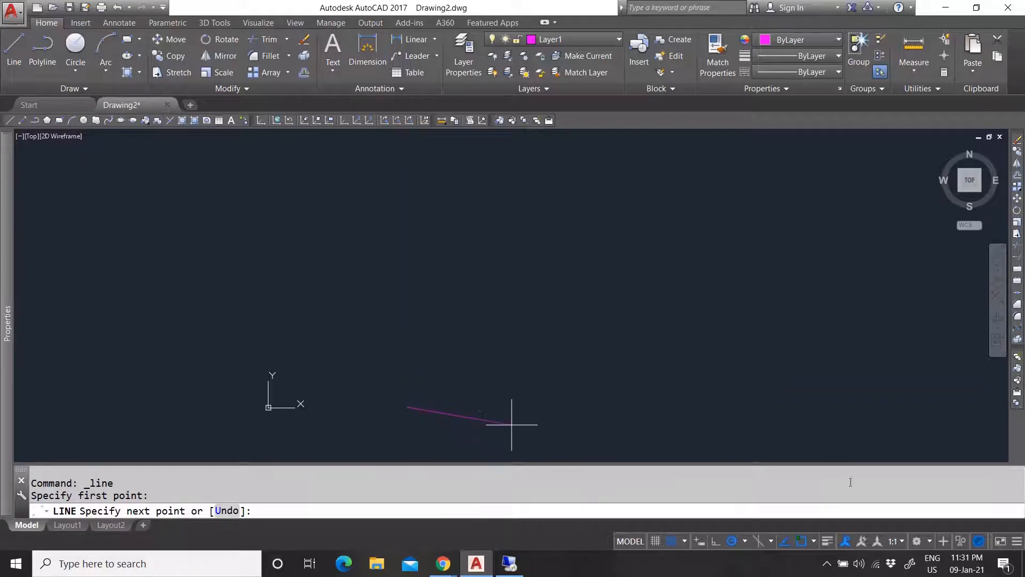
{"action": "key", "text": "Escape"}
Turn off snap mode and turn on dynamic input.
{"action": "left_click", "coordinate": [672, 541]}
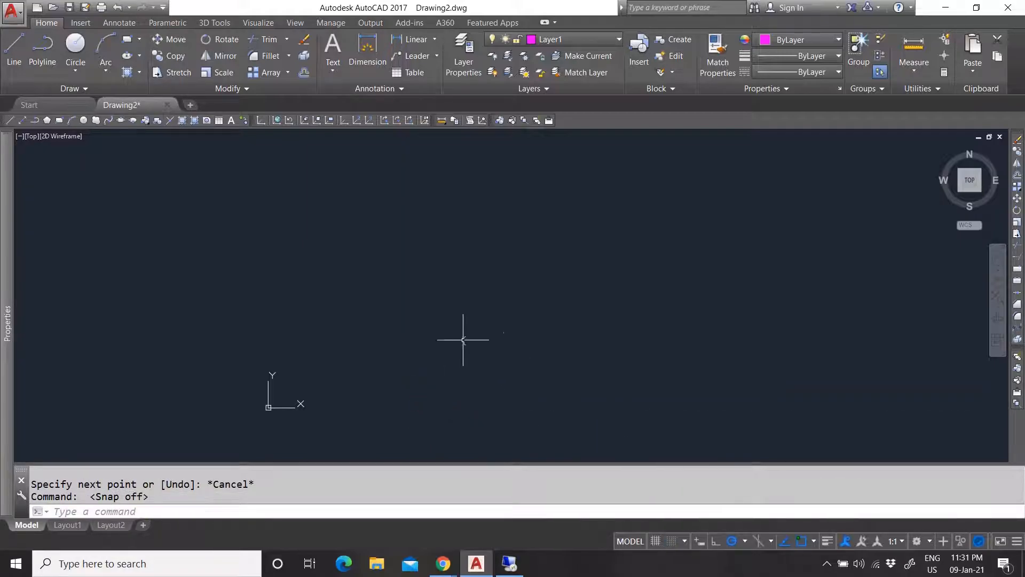
{"action": "left_click", "coordinate": [703, 543]}
Draw a line 100 units long at about 42° near the origin, continued by a 50-unit segment at 90°.
{"action": "left_click", "coordinate": [18, 43]}
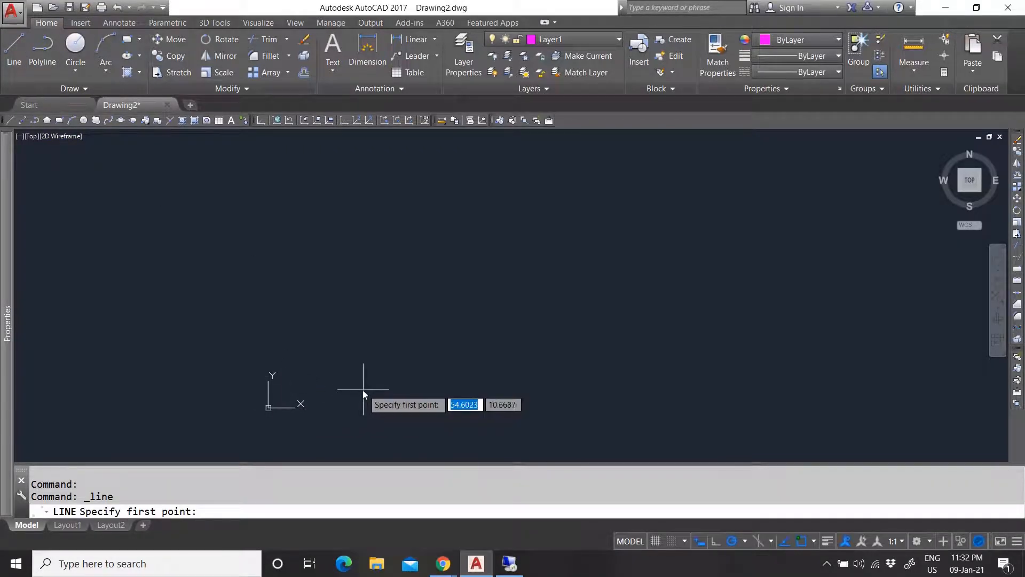
{"action": "left_click", "coordinate": [328, 370]}
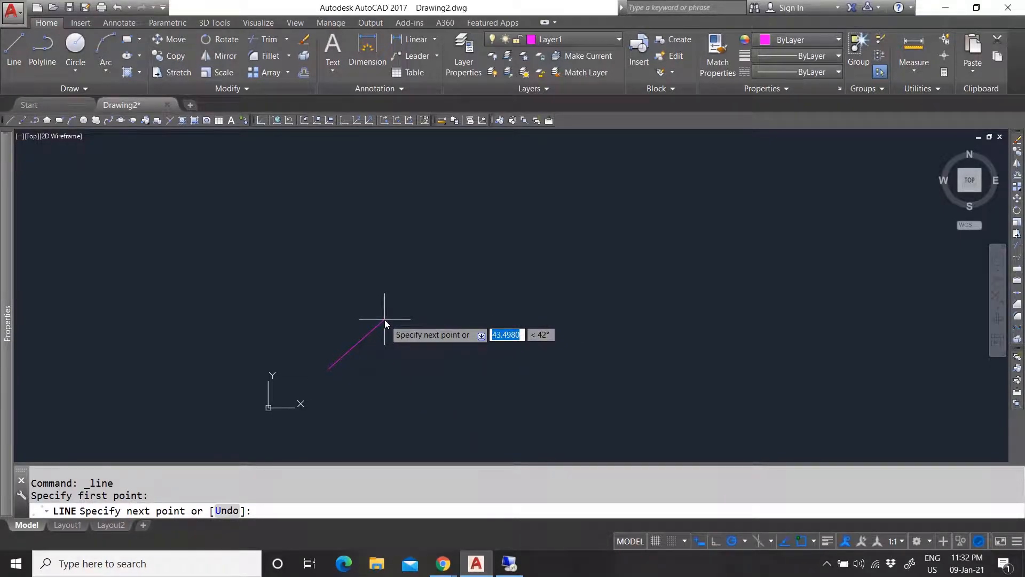
{"action": "type", "text": "100"}
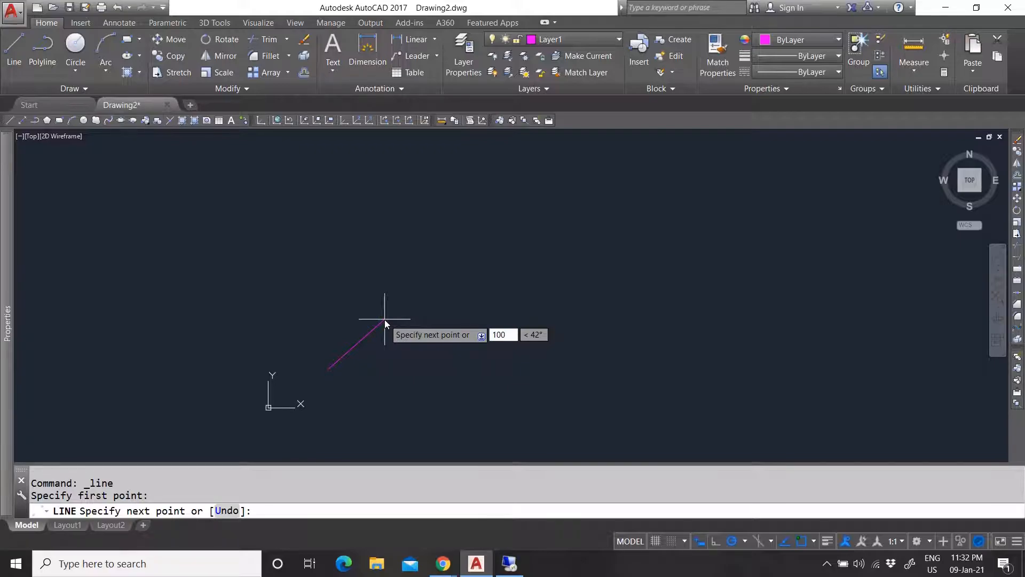
{"action": "key", "text": "Return"}
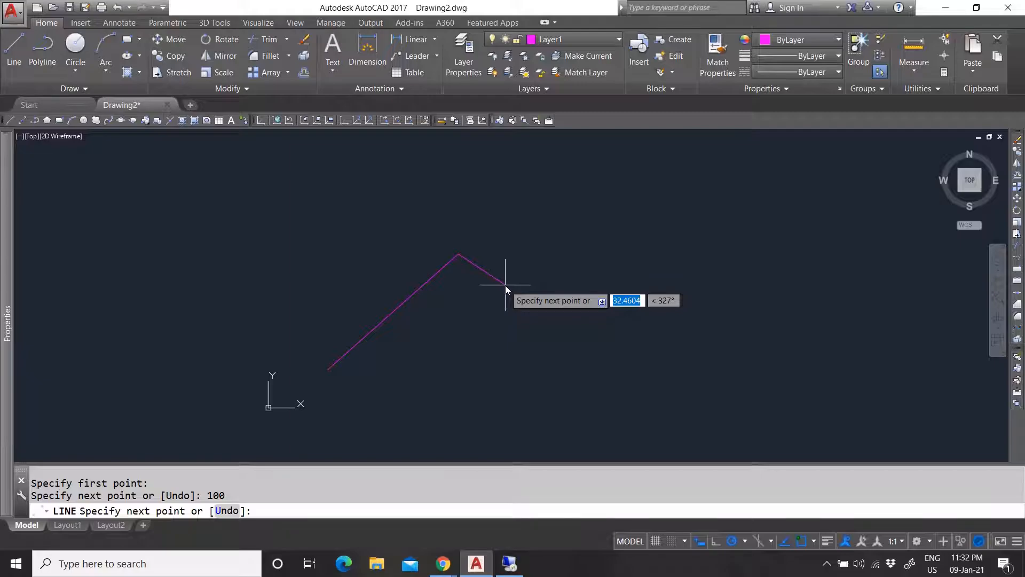
{"action": "type", "text": "50"}
{"action": "key", "text": "Tab"}
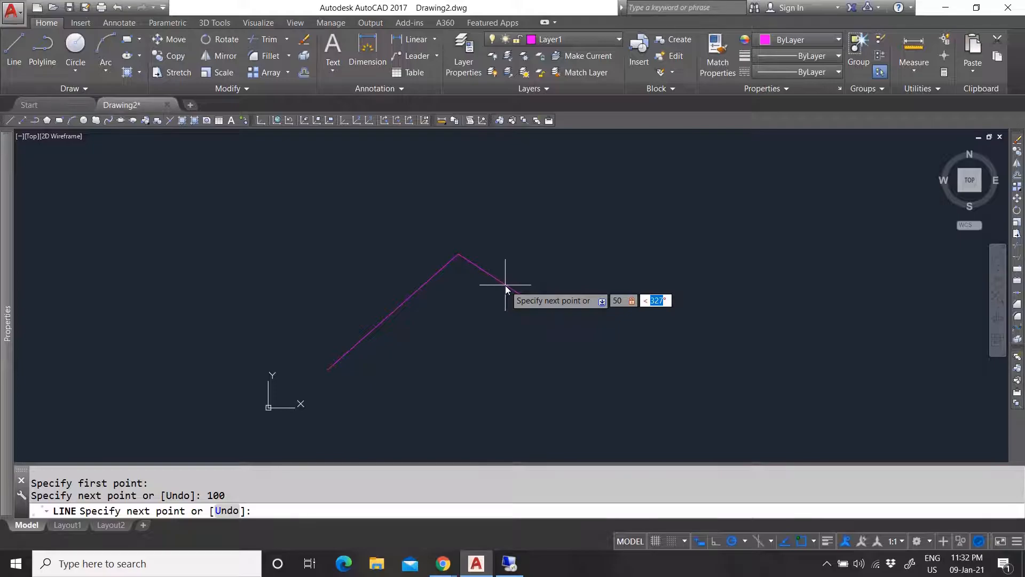
{"action": "type", "text": "90"}
{"action": "key", "text": "Return"}
{"action": "key", "text": "Escape"}
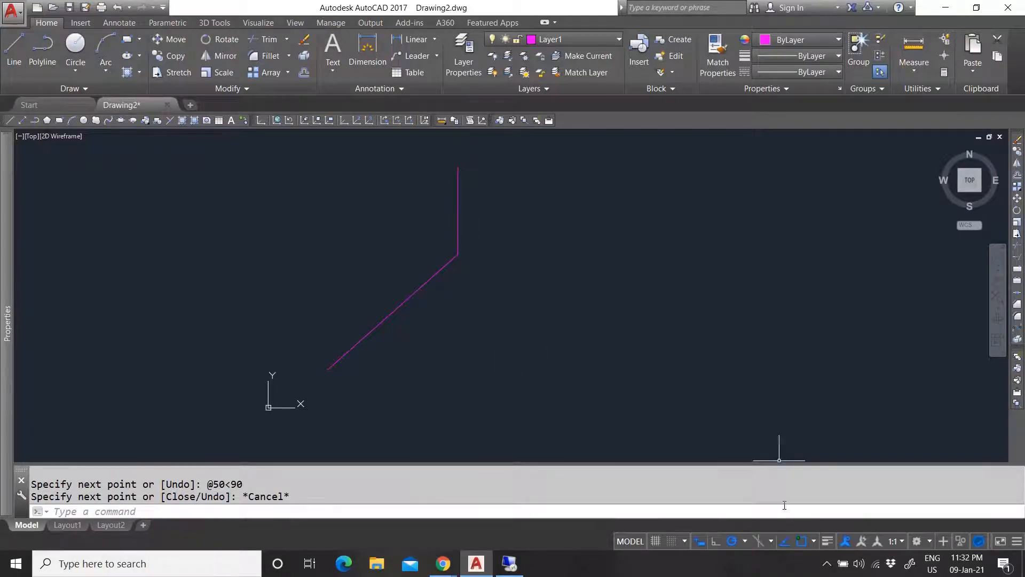
Turn on ortho mode and try out a line from the slanted line's lower endpoint.
{"action": "left_click", "coordinate": [715, 541]}
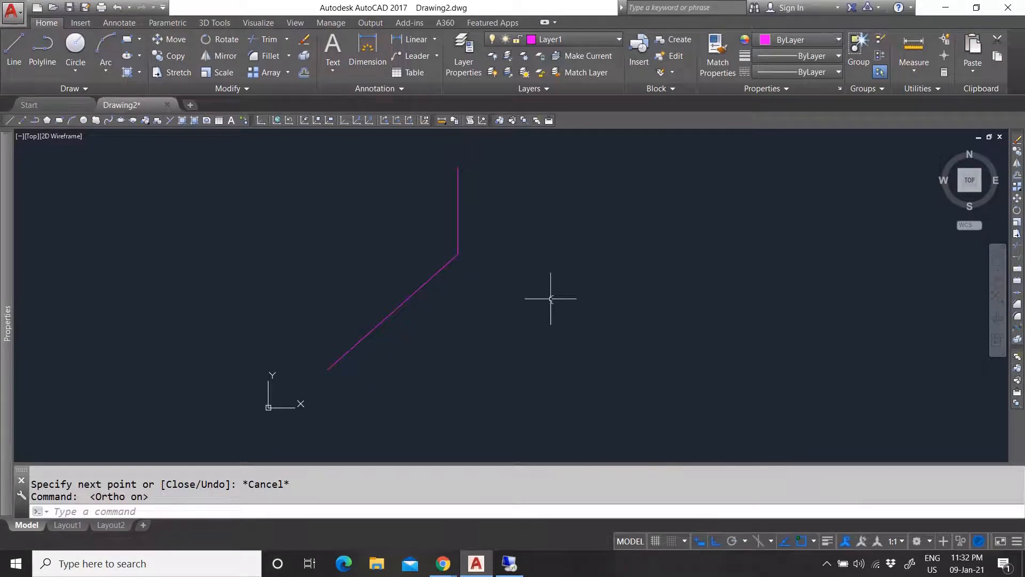
{"action": "left_click", "coordinate": [21, 42]}
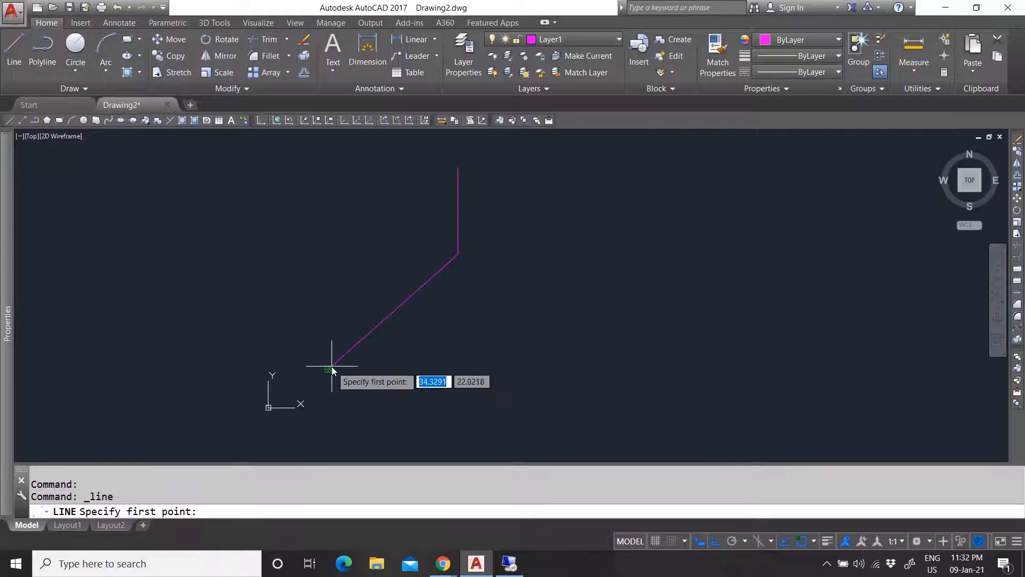
{"action": "left_click", "coordinate": [329, 369]}
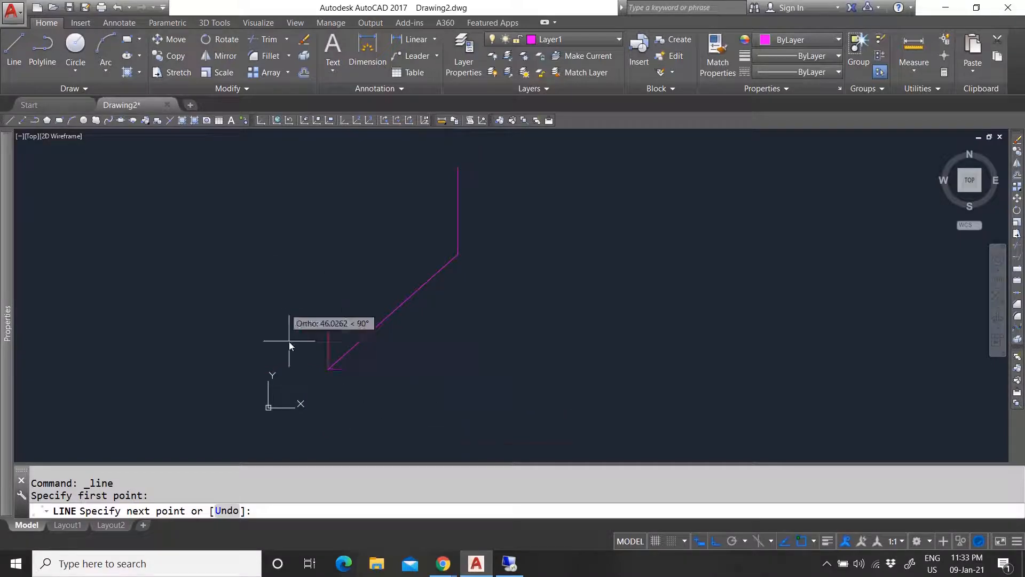
{"action": "key", "text": "Escape"}
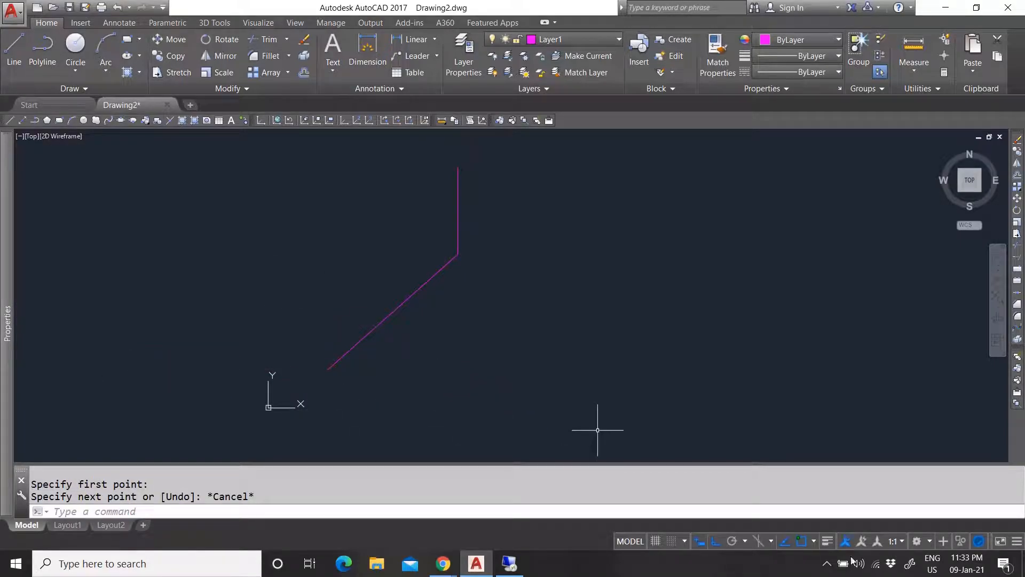
Turn on polar tracking and try out its angle guides with a line from the slanted line's lower endpoint.
{"action": "left_click", "coordinate": [732, 541]}
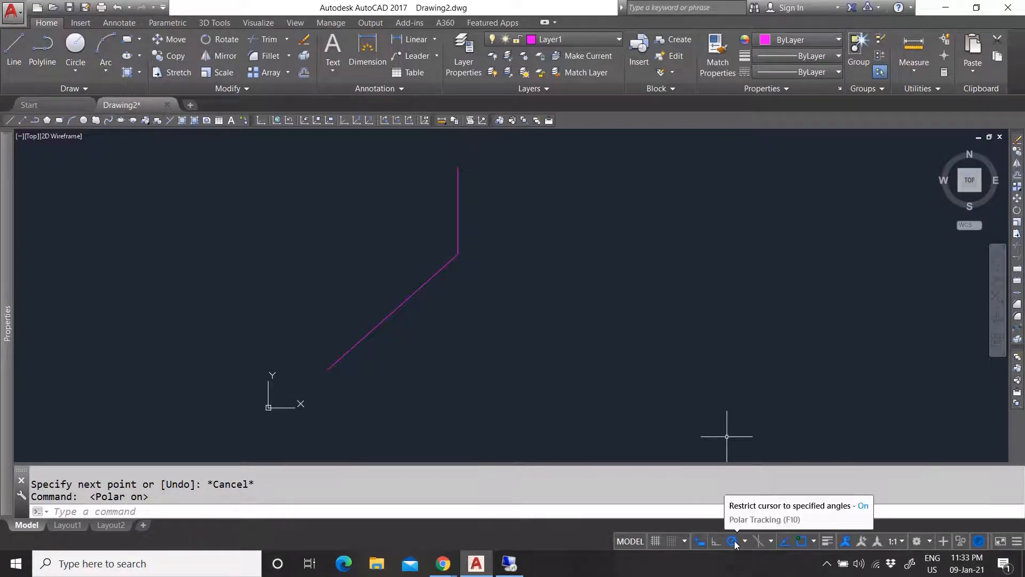
{"action": "left_click", "coordinate": [14, 51]}
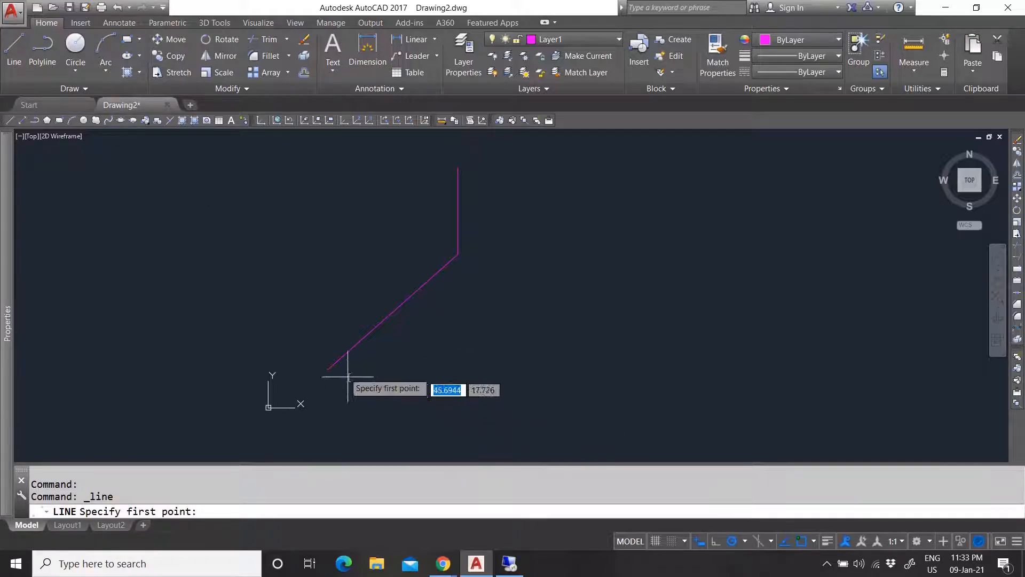
{"action": "left_click", "coordinate": [328, 369]}
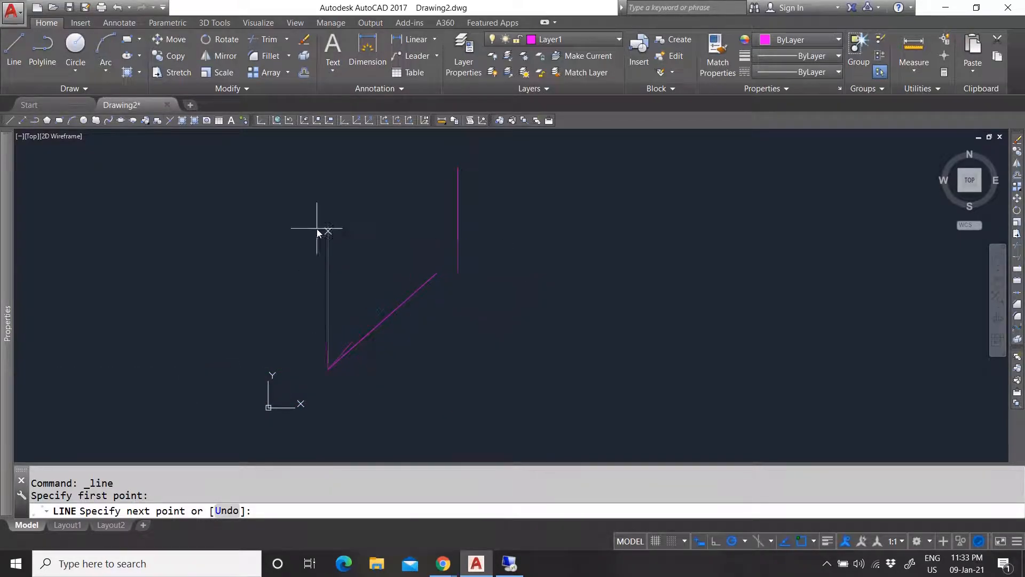
{"action": "key", "text": "Escape"}
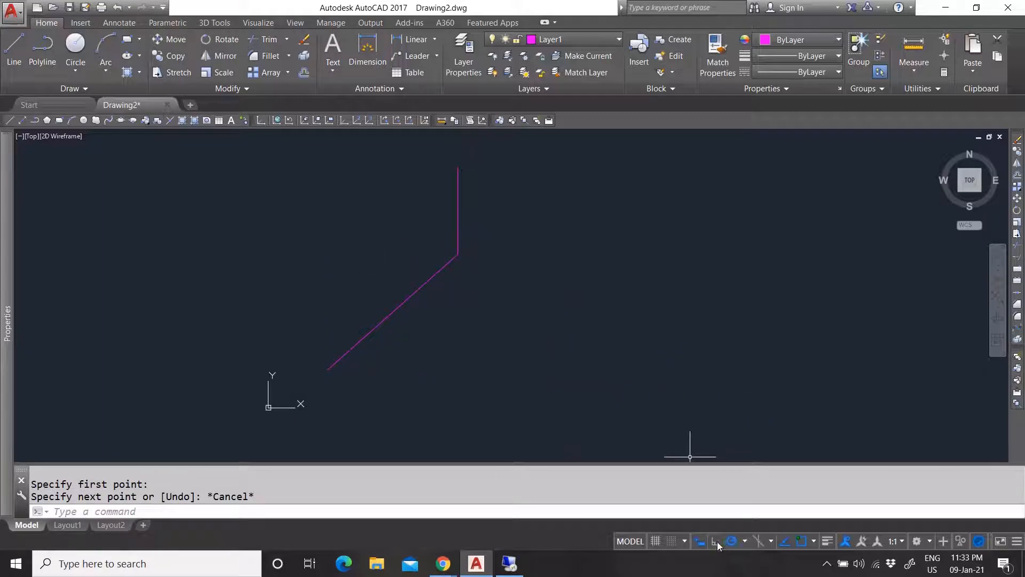
Set the polar tracking increment to 45° and try it out with a line from the slanted line's lower endpoint.
{"action": "left_click", "coordinate": [745, 542]}
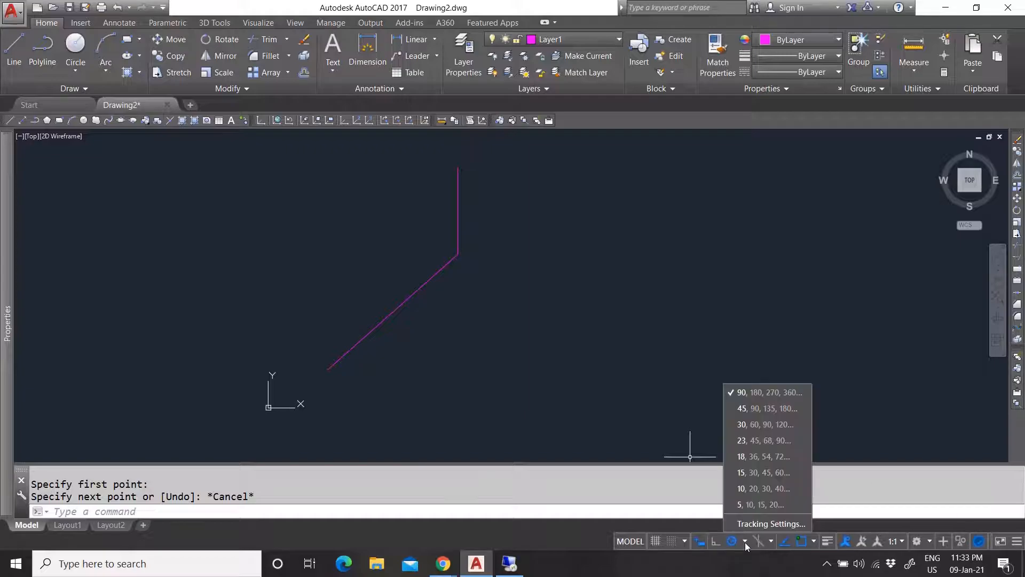
{"action": "left_click", "coordinate": [780, 409]}
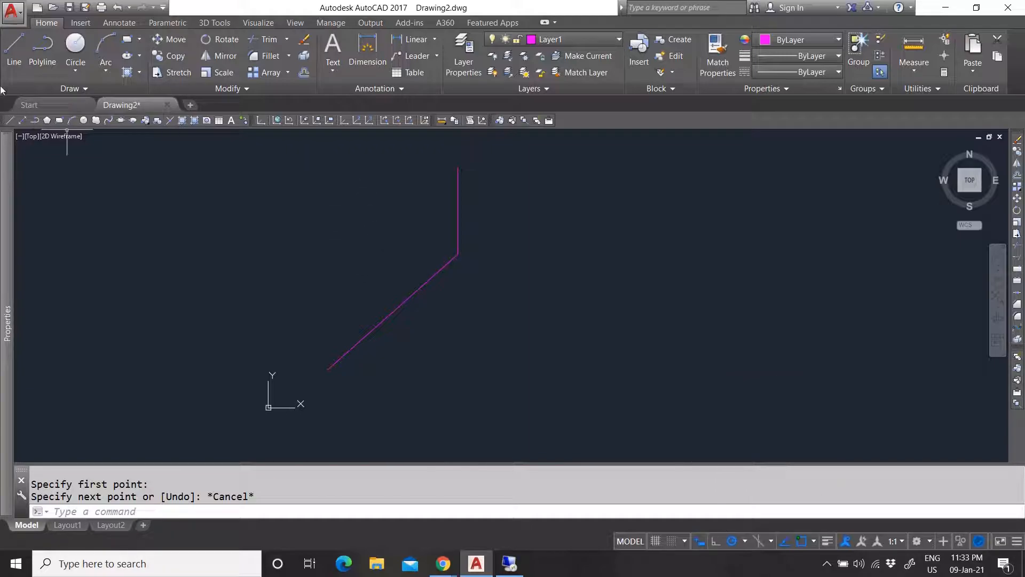
{"action": "left_click", "coordinate": [16, 47]}
{"action": "left_click", "coordinate": [328, 369]}
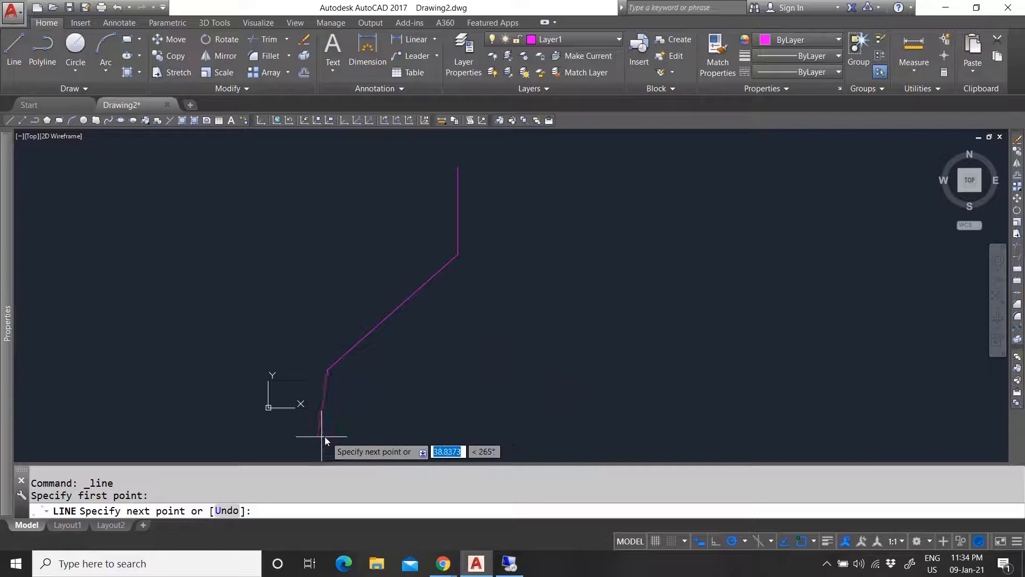
{"action": "key", "text": "Escape"}
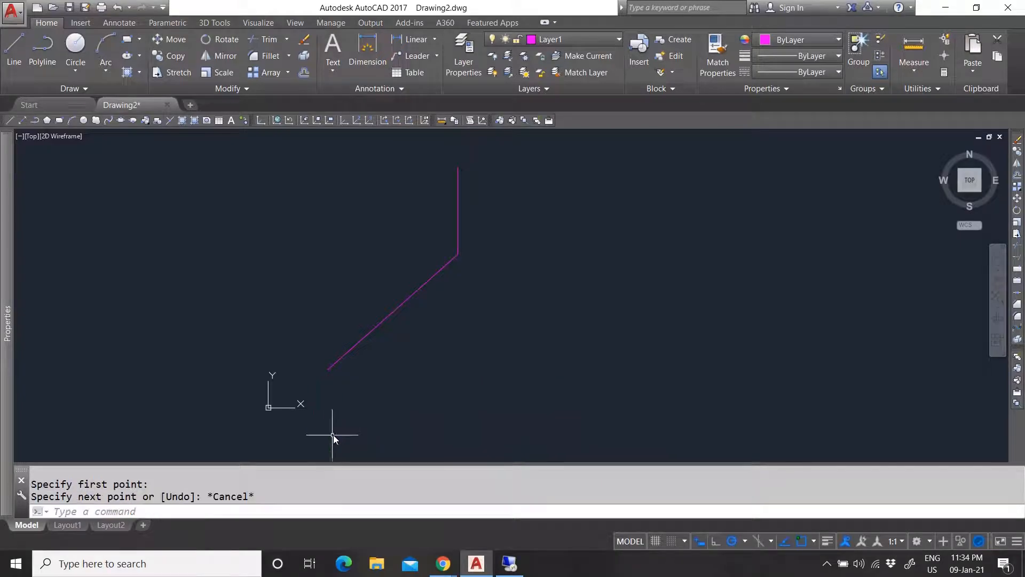
Try out isometric drafting with isoplane Left and return to orthographic drafting.
{"action": "left_click", "coordinate": [746, 541]}
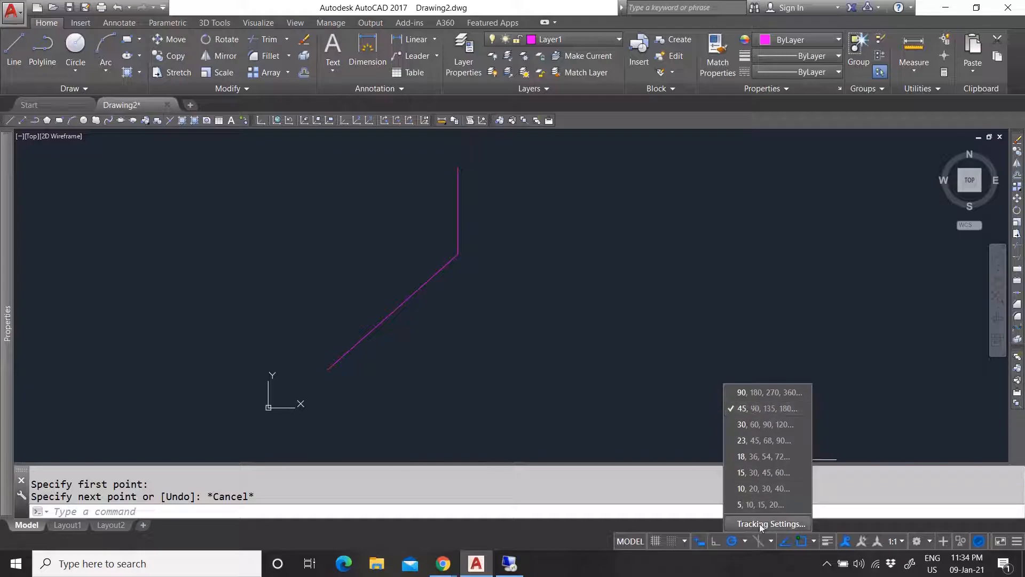
{"action": "left_click", "coordinate": [770, 541]}
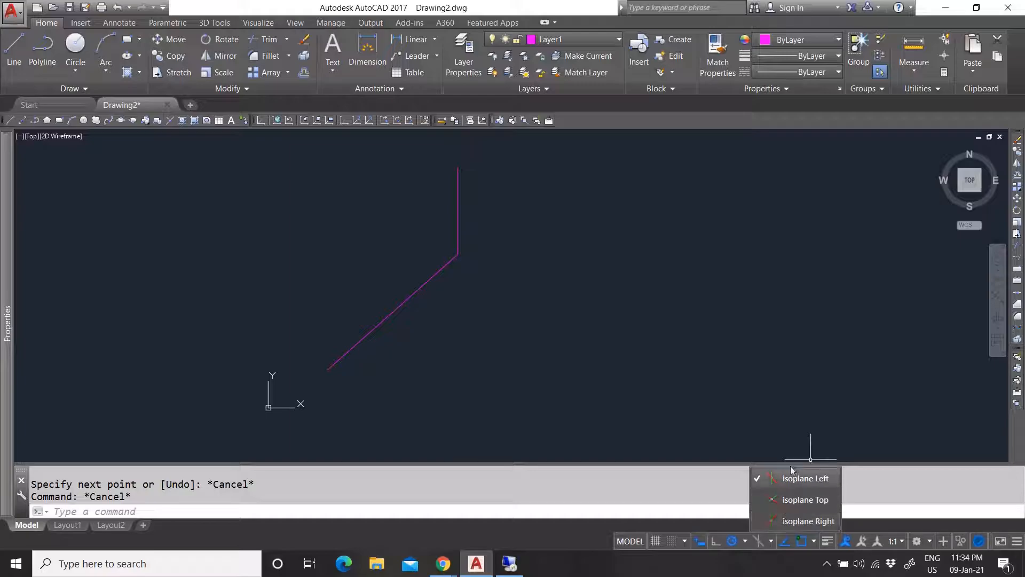
{"action": "left_click", "coordinate": [739, 397]}
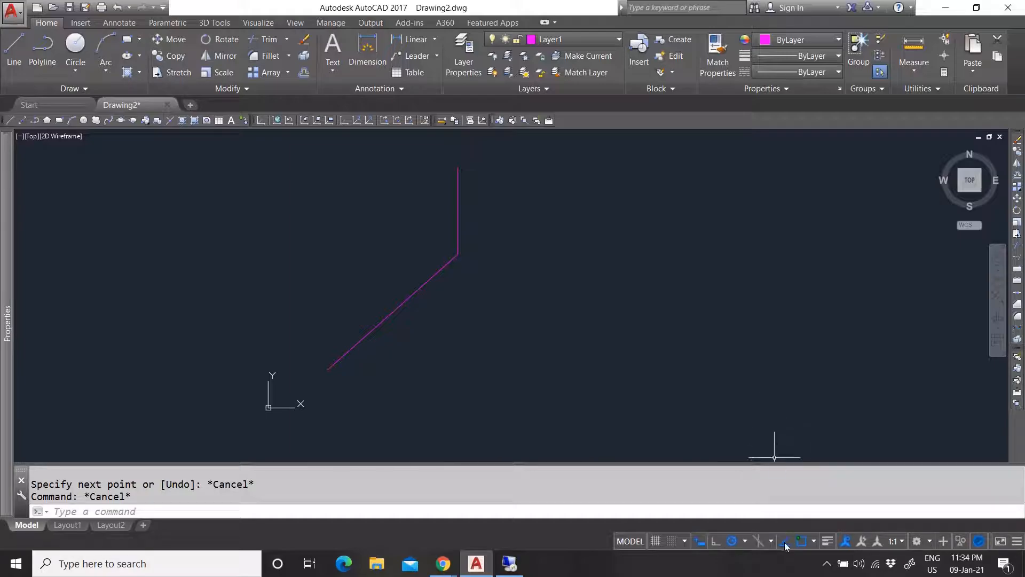
{"action": "left_click", "coordinate": [762, 543]}
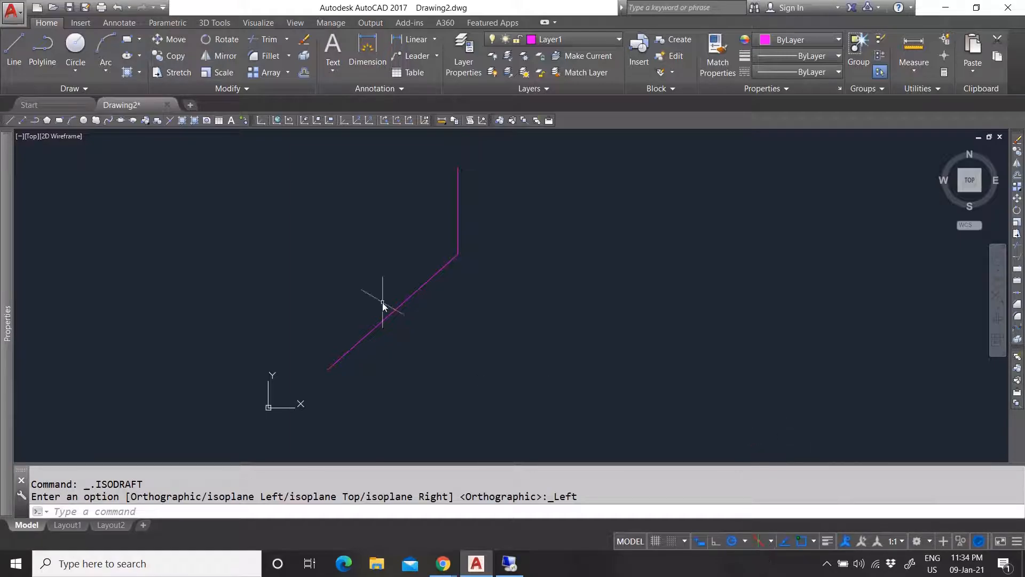
{"action": "scroll", "coordinate": [407, 325], "scroll_direction": "down", "scroll_amount": 7}
{"action": "scroll", "coordinate": [393, 326], "scroll_direction": "up", "scroll_amount": 5}
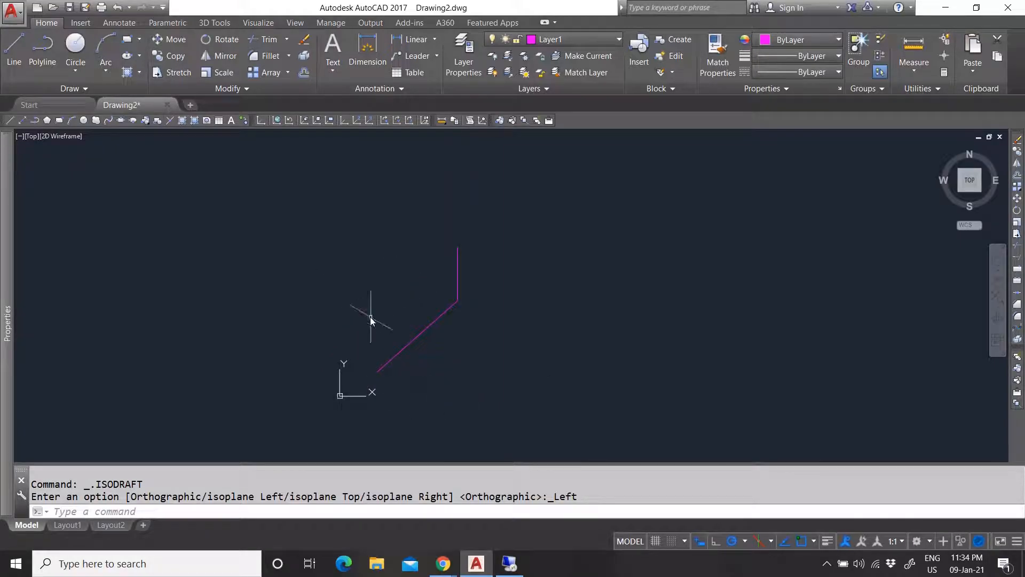
{"action": "left_click", "coordinate": [771, 541]}
{"action": "left_click", "coordinate": [758, 540]}
{"action": "left_click", "coordinate": [759, 544]}
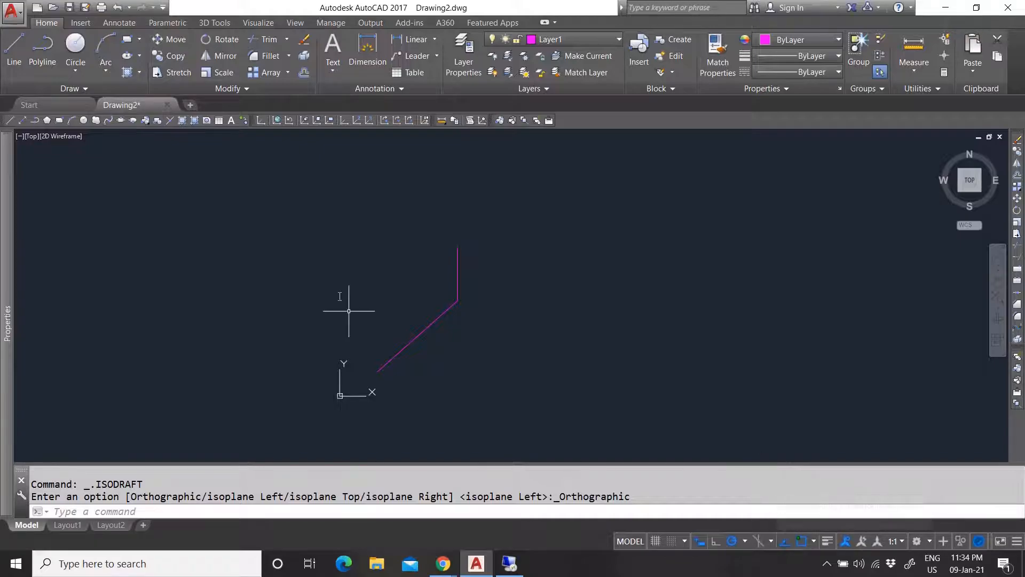
Try out a line from the slanted line's lower endpoint with polar and object snap tracking active.
{"action": "left_click", "coordinate": [14, 51]}
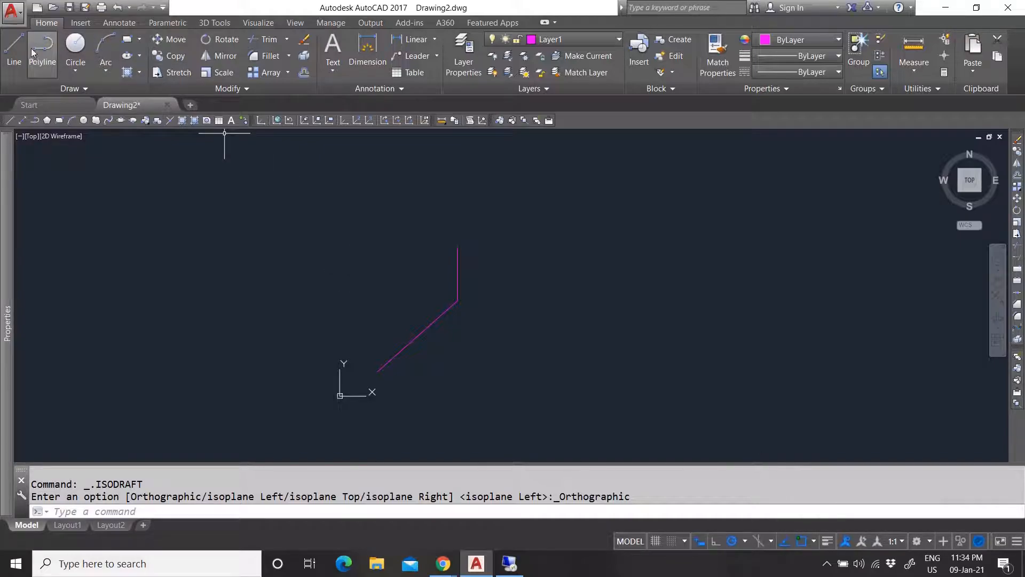
{"action": "left_click", "coordinate": [377, 372]}
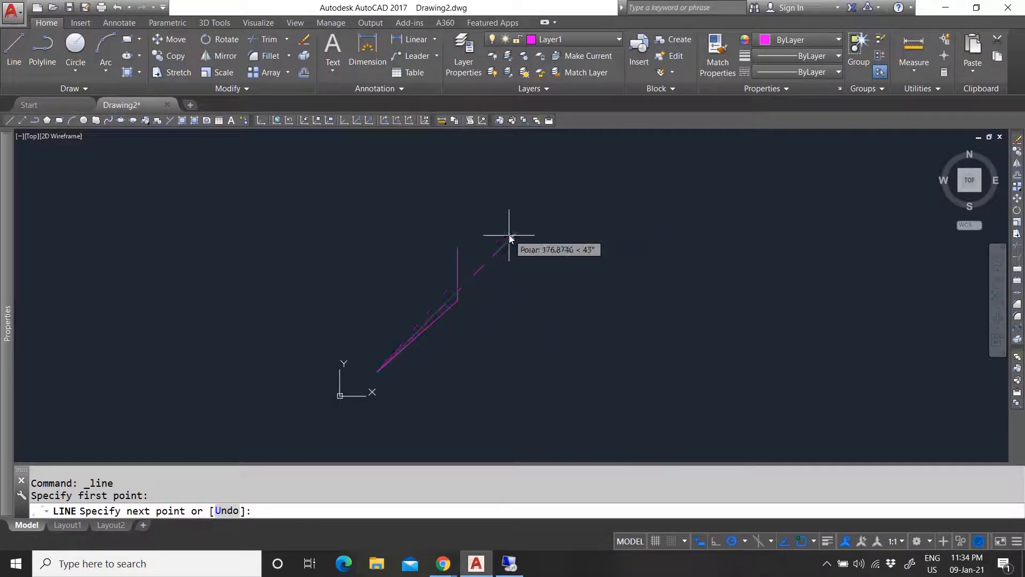
{"action": "key", "text": "Escape"}
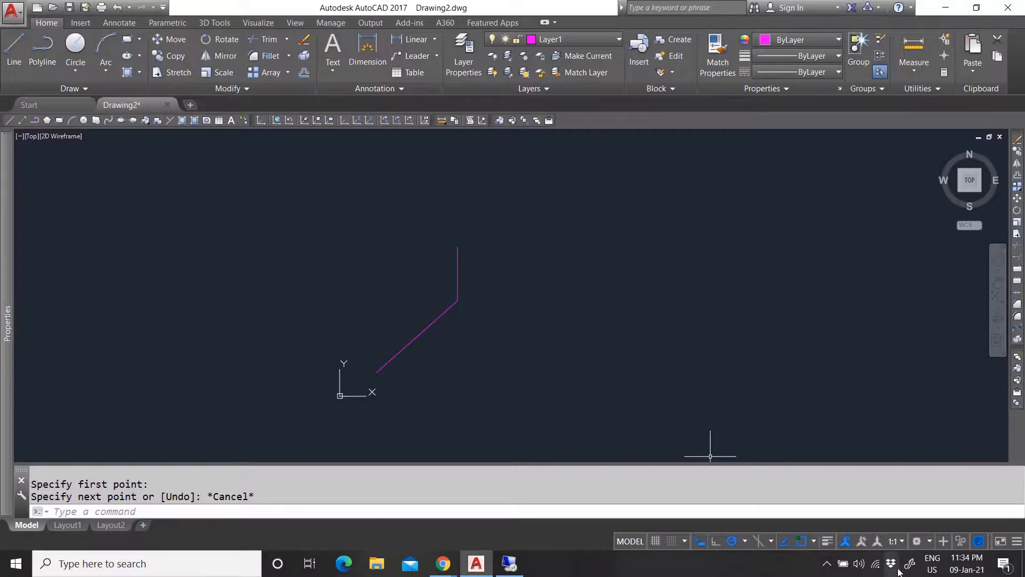
Examine the available object snap modes and their settings in the Drafting Settings dialog.
{"action": "left_click", "coordinate": [813, 542]}
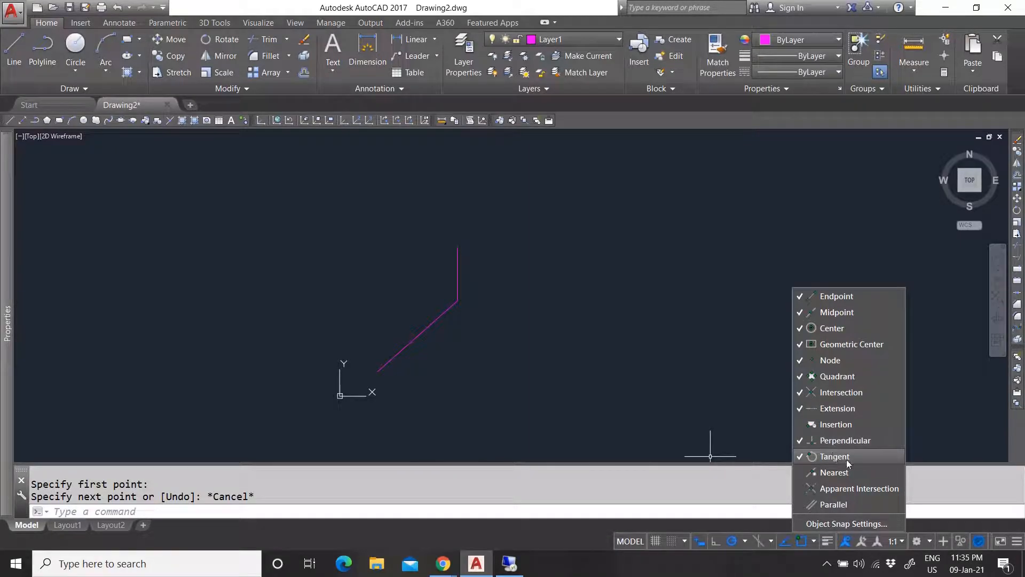
{"action": "left_click", "coordinate": [849, 473]}
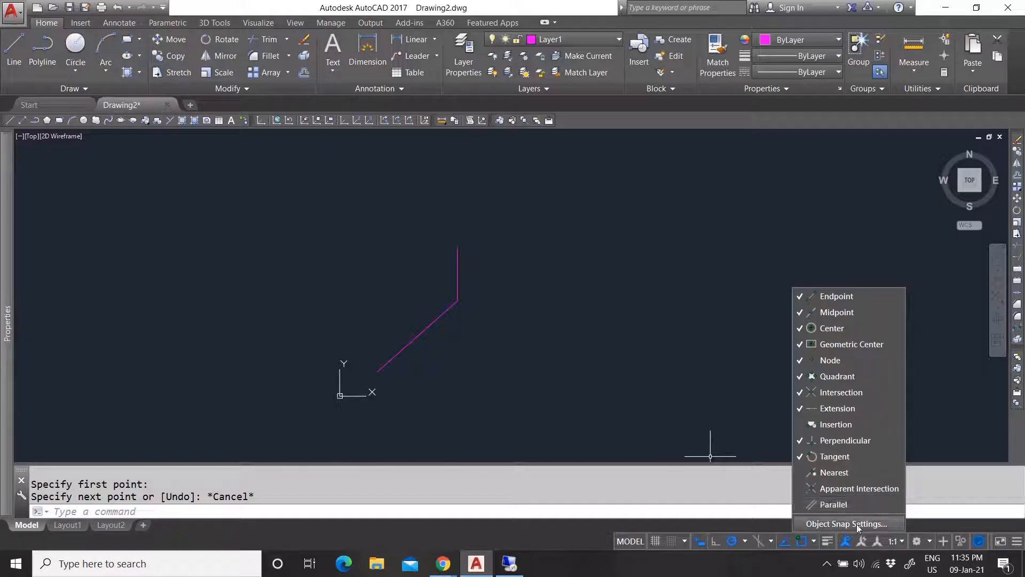
{"action": "left_click", "coordinate": [855, 505]}
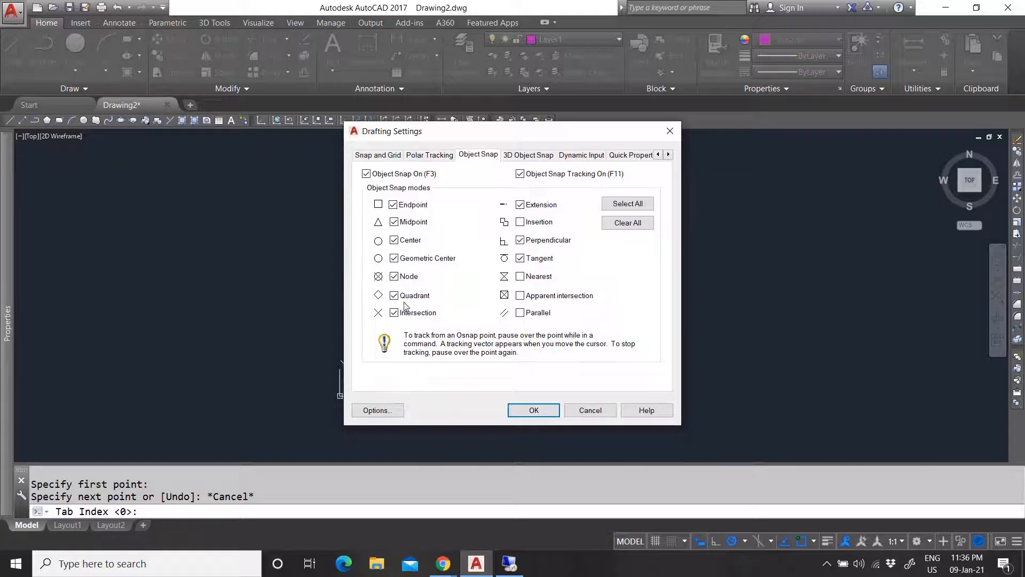
{"action": "left_click", "coordinate": [669, 132]}
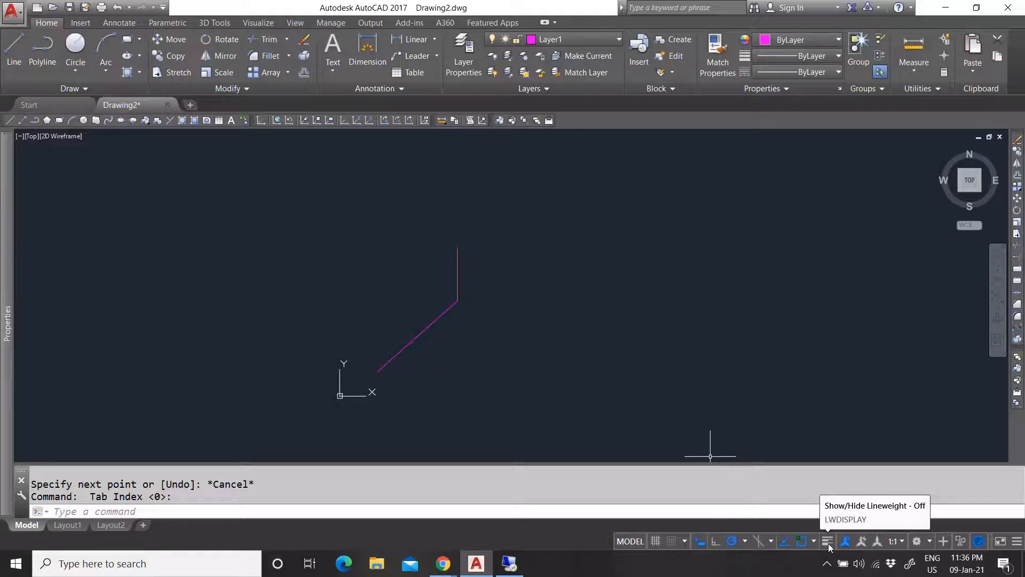
Try switching the lineweight display on and off, and view the layer choices for both lines.
{"action": "left_click", "coordinate": [829, 545]}
{"action": "left_click", "coordinate": [830, 544]}
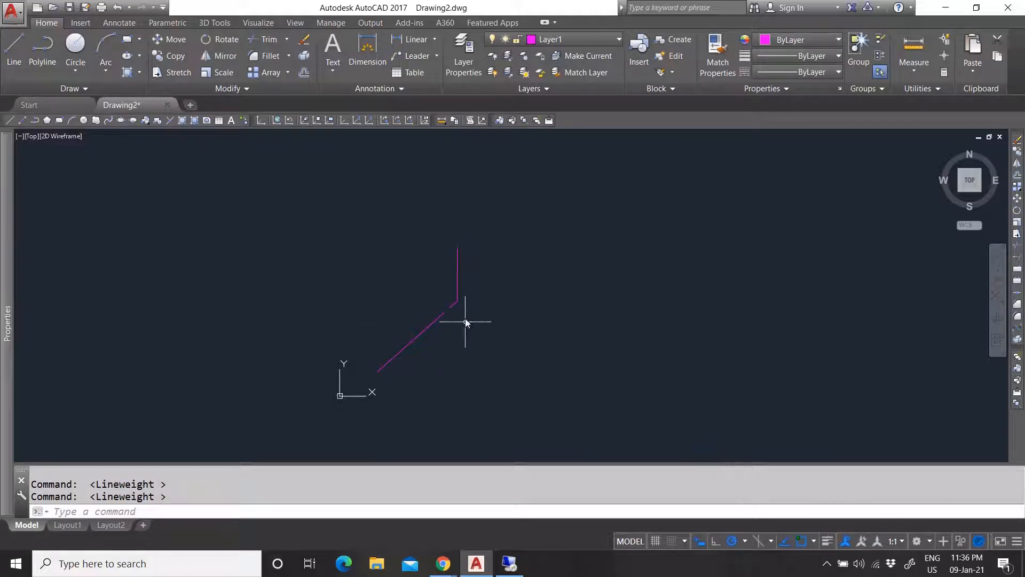
{"action": "left_click", "coordinate": [495, 372]}
{"action": "left_click", "coordinate": [424, 283]}
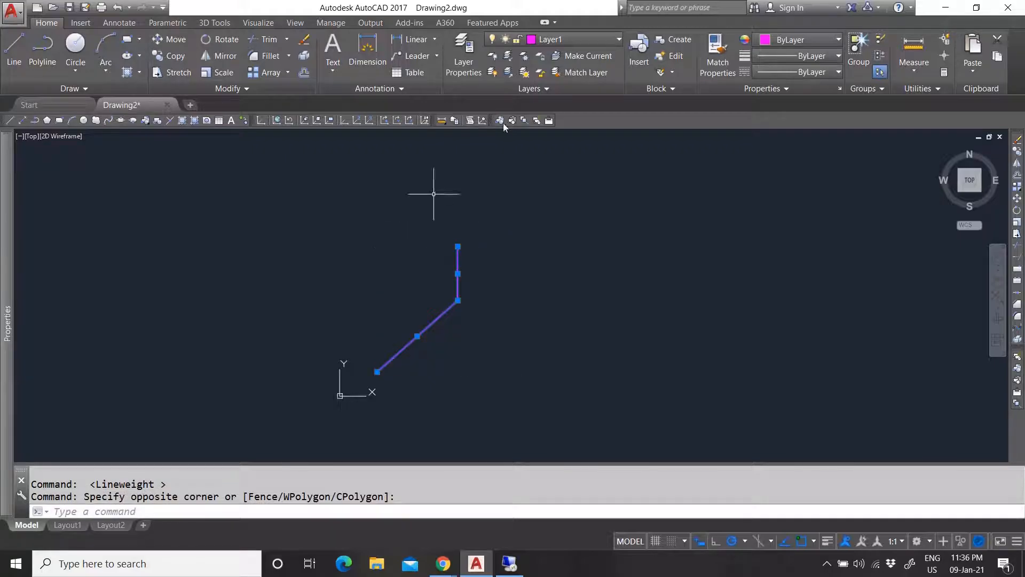
{"action": "left_click", "coordinate": [572, 38]}
{"action": "left_click", "coordinate": [564, 78]}
{"action": "key", "text": "Escape"}
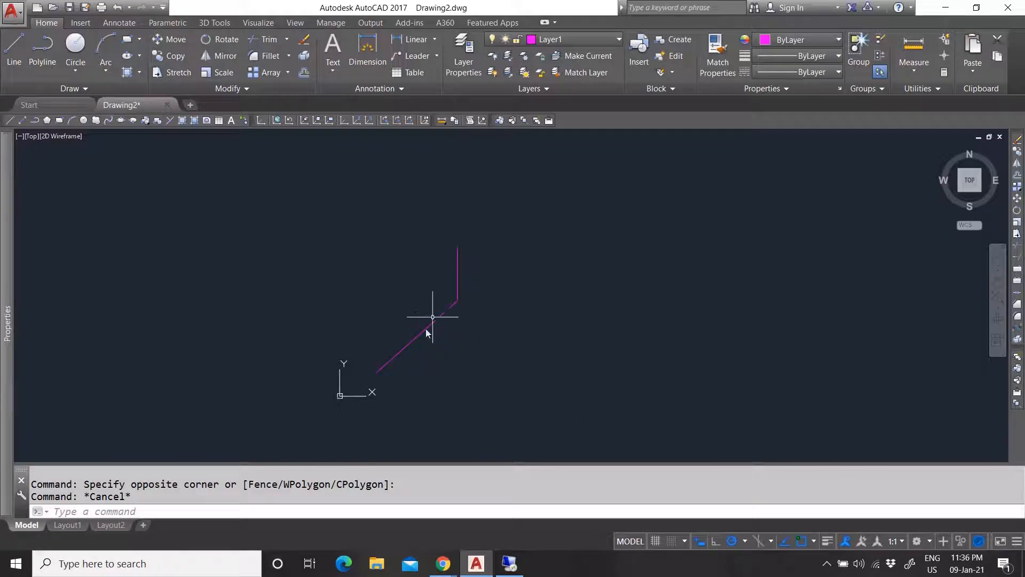
Try a 0.20 mm lineweight on the slanted line and settle on 0.40 mm.
{"action": "left_click", "coordinate": [426, 367]}
{"action": "left_click", "coordinate": [371, 317]}
{"action": "key", "text": "ctrl+1"}
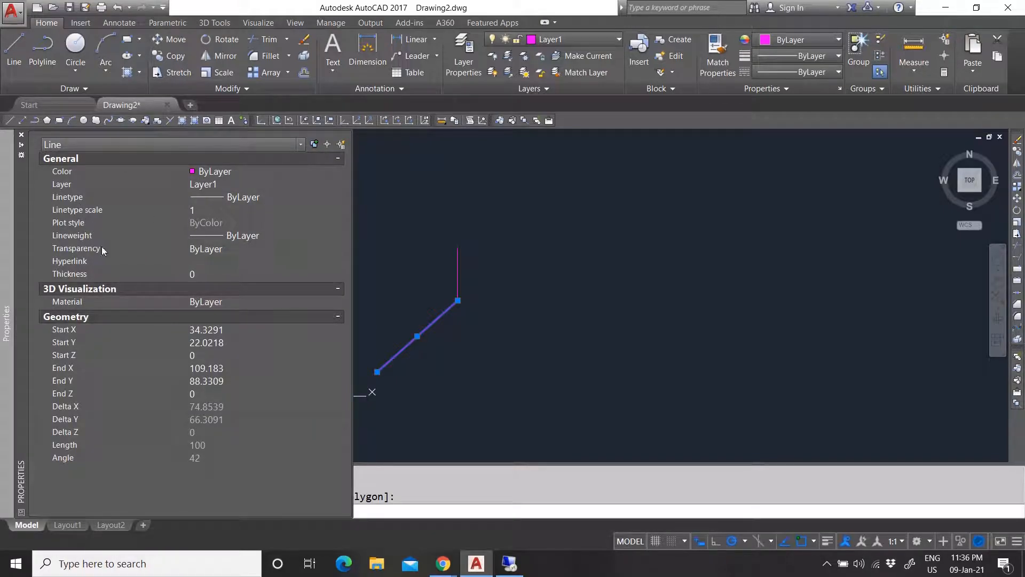
{"action": "left_click", "coordinate": [293, 235]}
{"action": "left_click", "coordinate": [294, 235]}
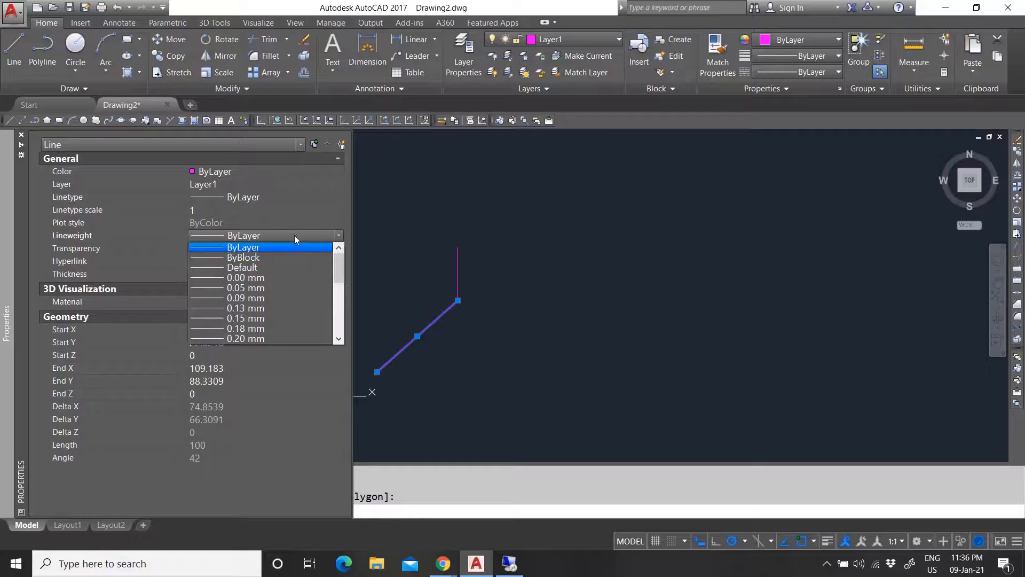
{"action": "left_click", "coordinate": [268, 337]}
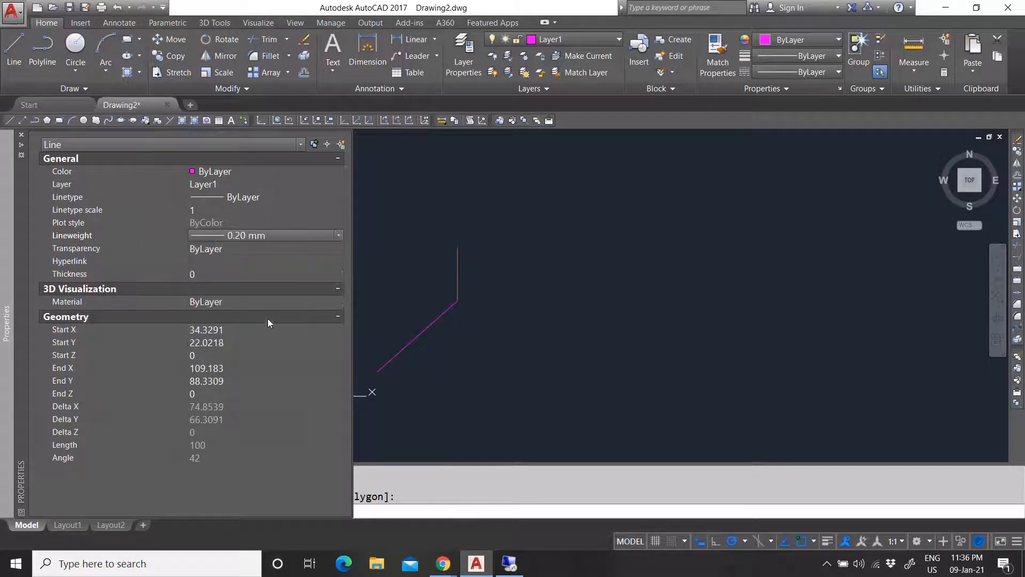
{"action": "left_click", "coordinate": [274, 236]}
{"action": "scroll", "coordinate": [284, 276], "scroll_direction": "down", "scroll_amount": 3}
{"action": "scroll", "coordinate": [267, 321], "scroll_direction": "up", "scroll_amount": 2}
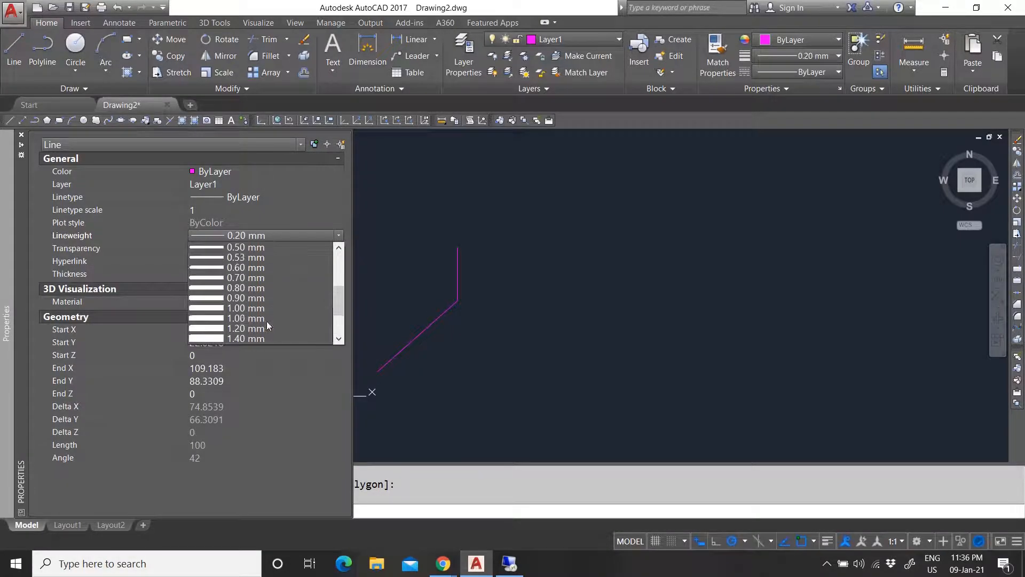
{"action": "left_click", "coordinate": [254, 268]}
{"action": "key", "text": "Escape"}
Toggle the lineweight display on and off to compare the slanted line's thickness, leaving it off.
{"action": "left_click", "coordinate": [828, 542]}
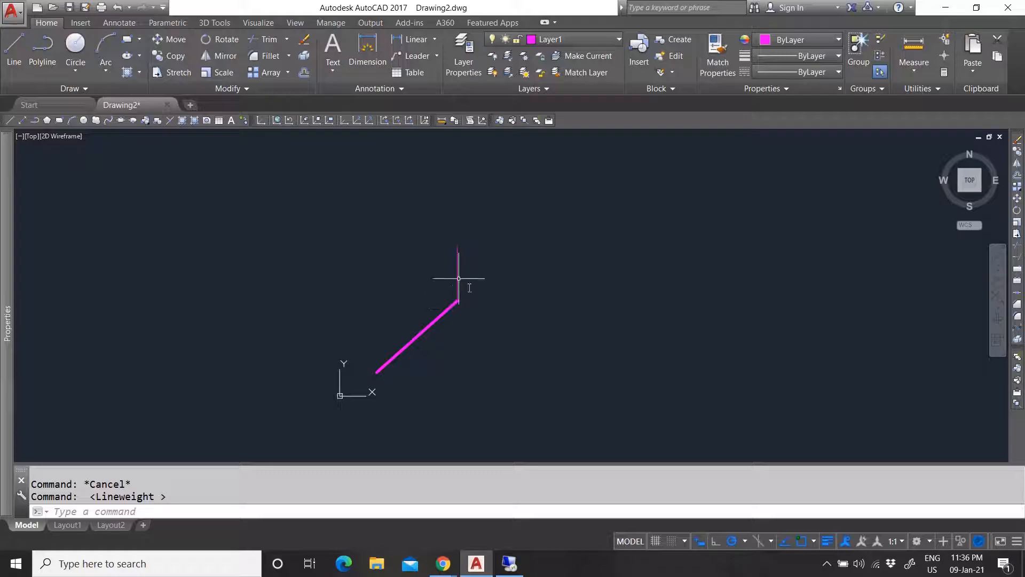
{"action": "left_click", "coordinate": [828, 546]}
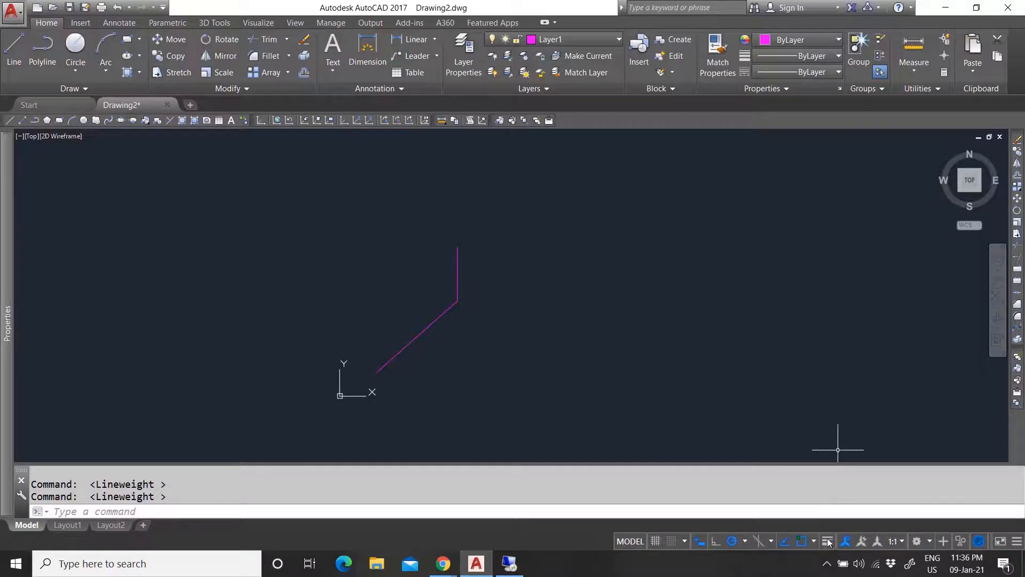
{"action": "left_click", "coordinate": [827, 542]}
{"action": "left_click", "coordinate": [828, 543]}
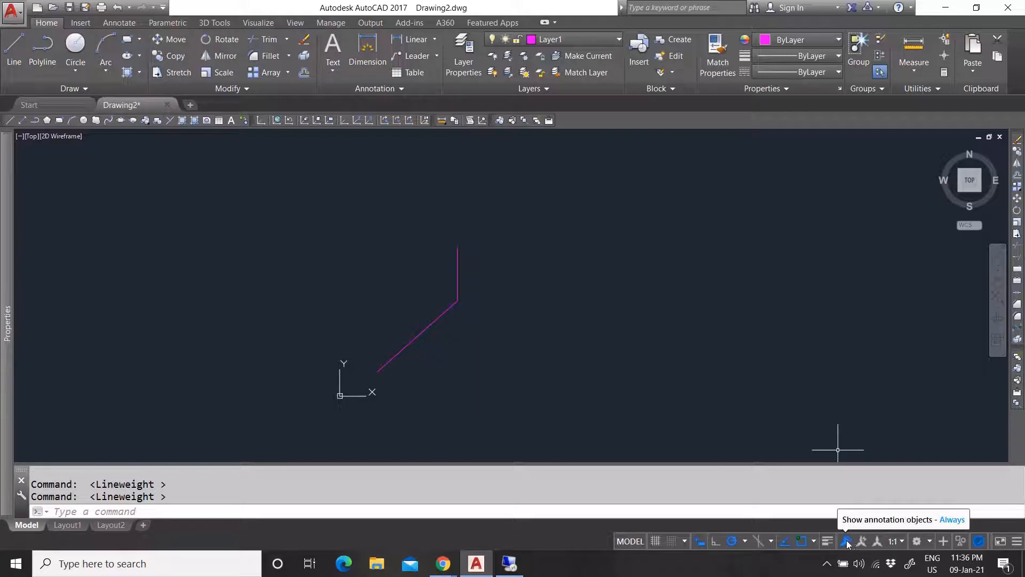
Toggle the visibility of annotation objects for all scales, leaving ANNOALLVISIBLE at 0.
{"action": "left_click", "coordinate": [847, 544]}
{"action": "left_click", "coordinate": [847, 543]}
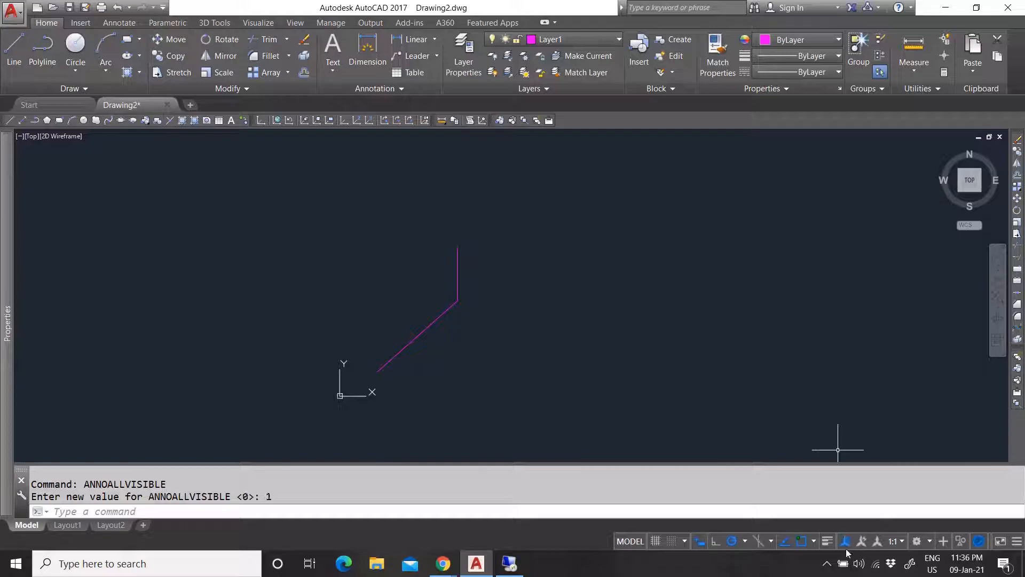
{"action": "left_click", "coordinate": [846, 542]}
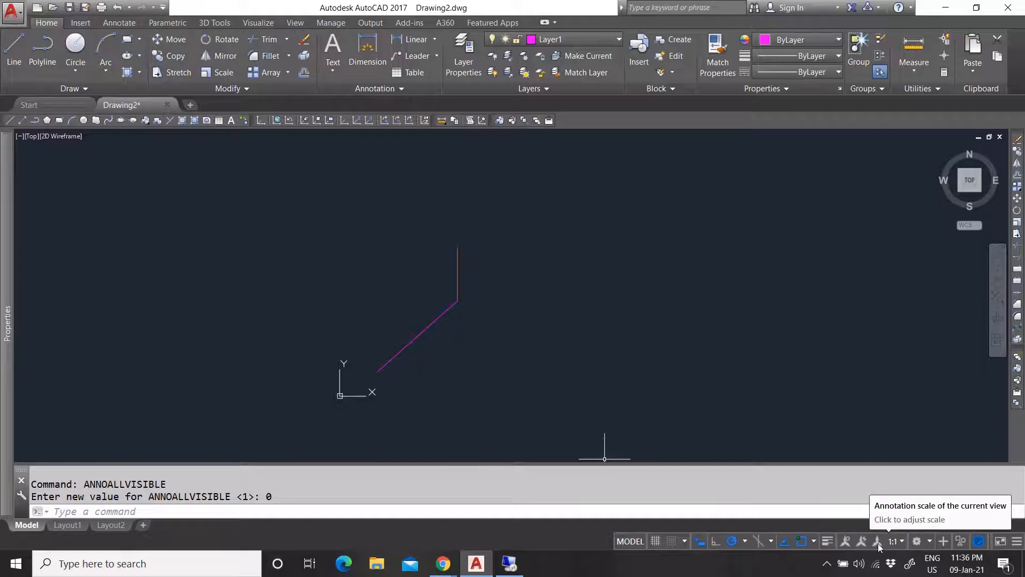
View the annotation scale choices and the list of available workspaces.
{"action": "left_click", "coordinate": [893, 541]}
{"action": "left_click", "coordinate": [893, 541]}
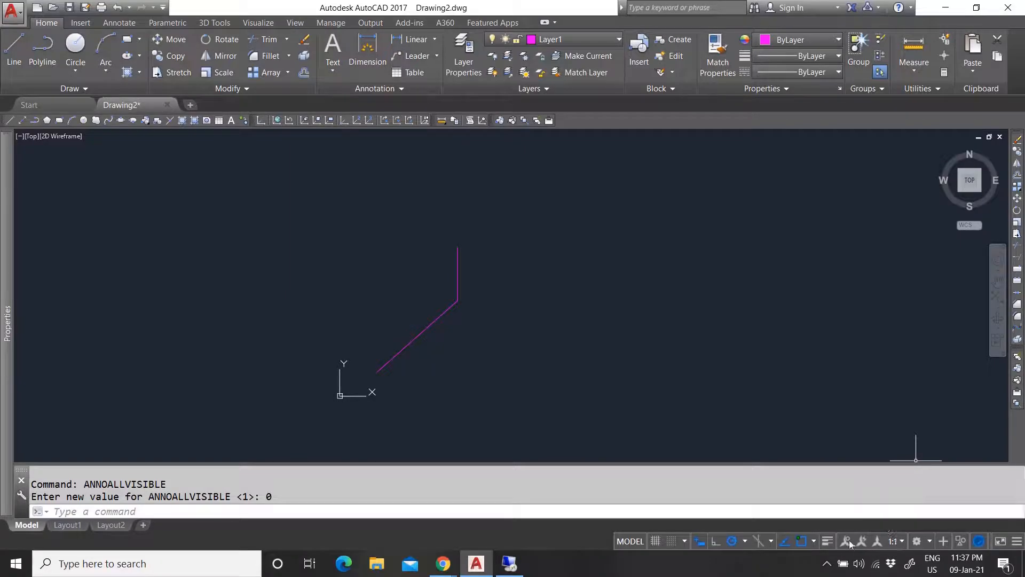
{"action": "left_click", "coordinate": [929, 542]}
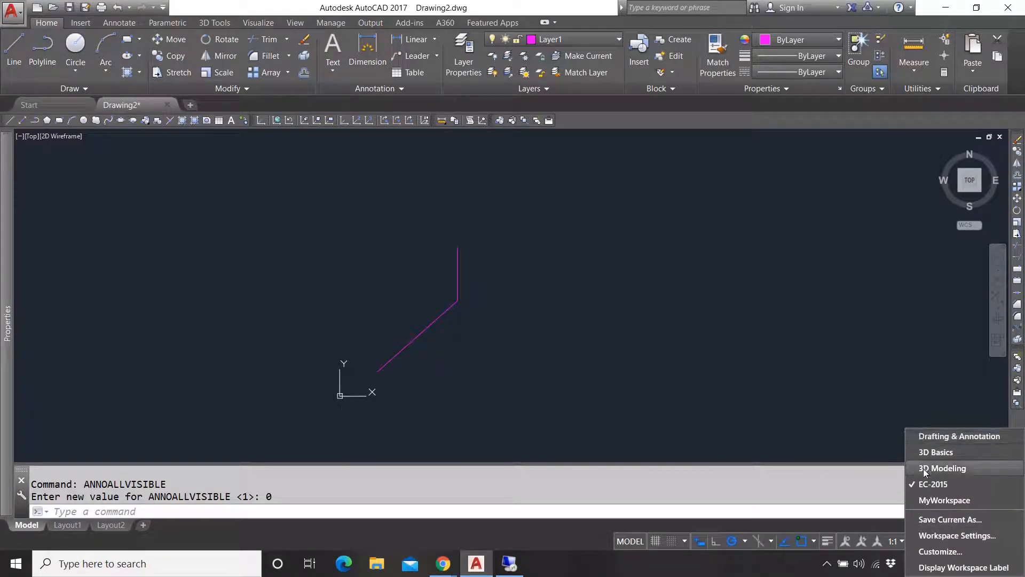
{"action": "left_click", "coordinate": [846, 411]}
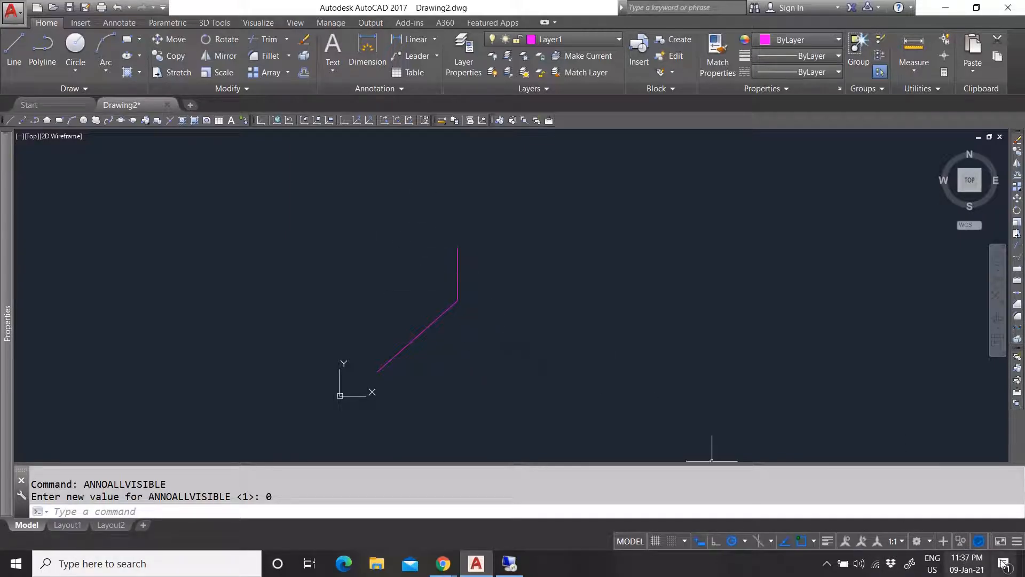
Isolate the slanted line so that all other objects are hidden.
{"action": "left_click", "coordinate": [428, 359]}
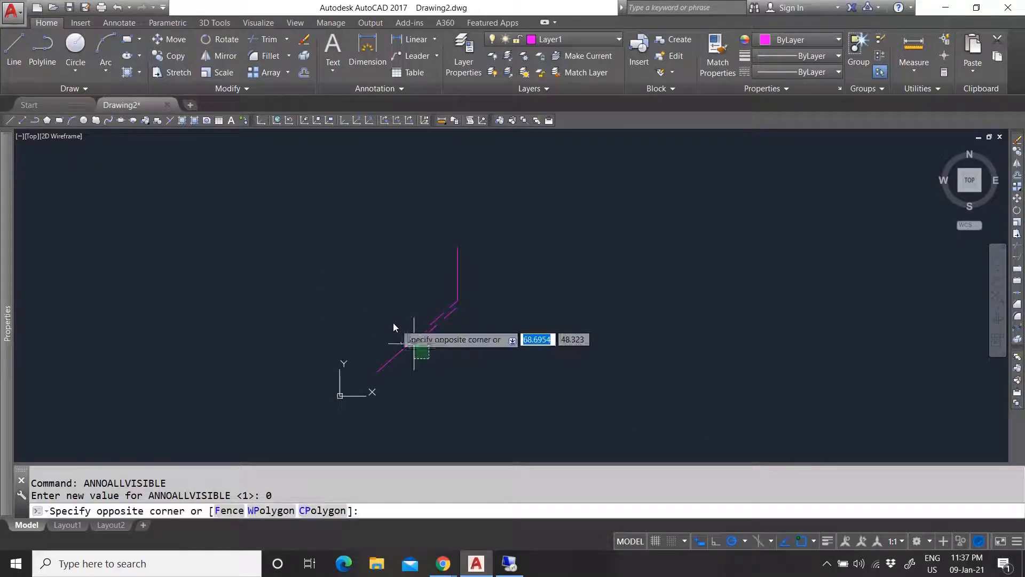
{"action": "left_click", "coordinate": [393, 322]}
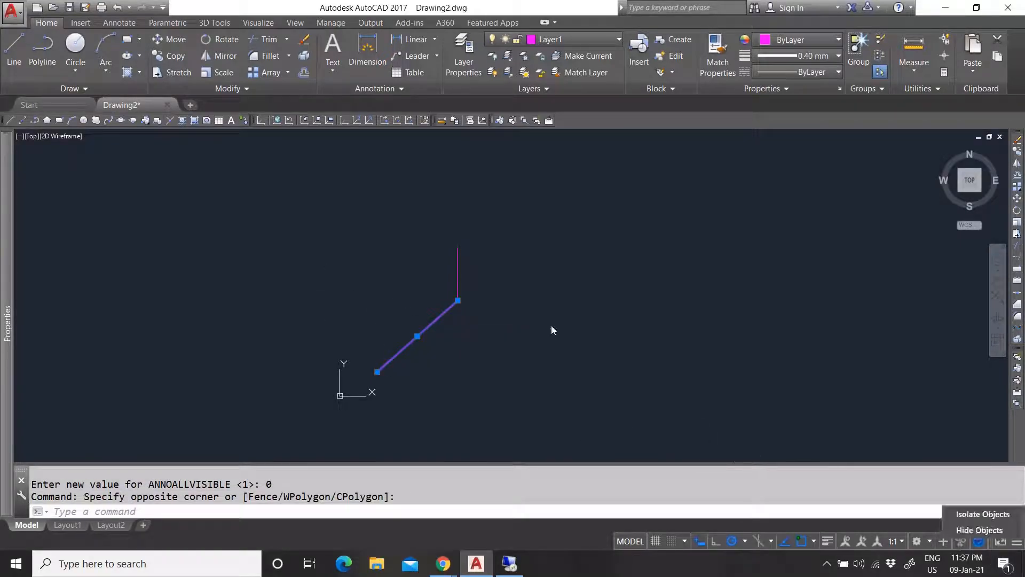
{"action": "left_click", "coordinate": [982, 514]}
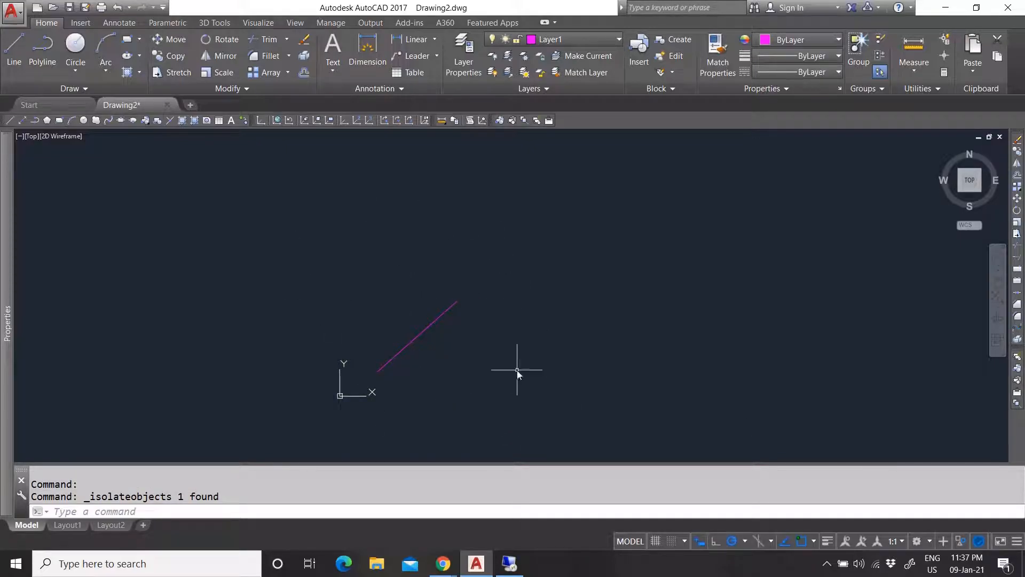
End the object isolation, and toggle the clean screen display on and off again.
{"action": "left_click", "coordinate": [977, 541]}
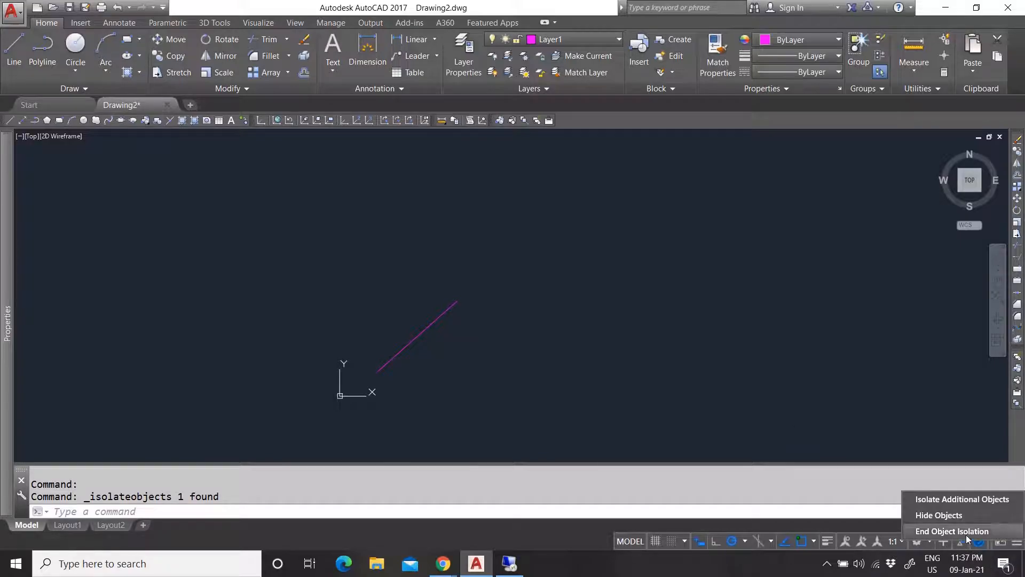
{"action": "left_click", "coordinate": [947, 530]}
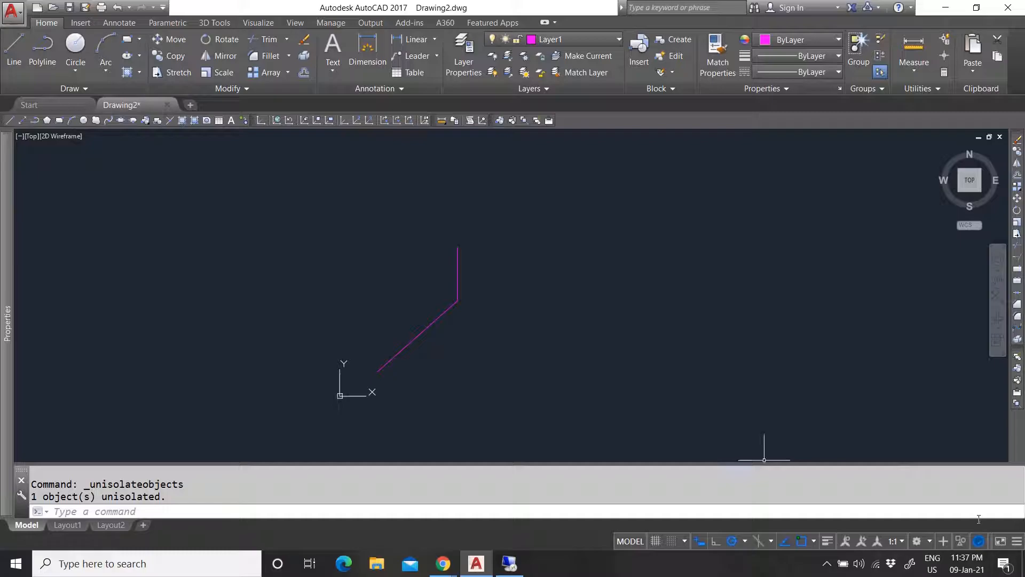
{"action": "left_click", "coordinate": [1001, 542]}
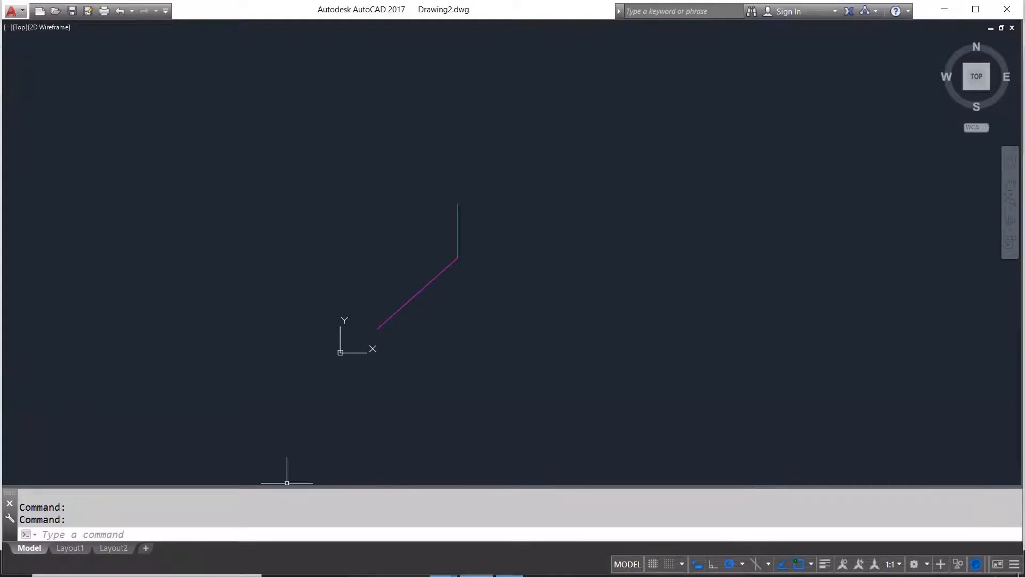
{"action": "left_click", "coordinate": [1014, 564]}
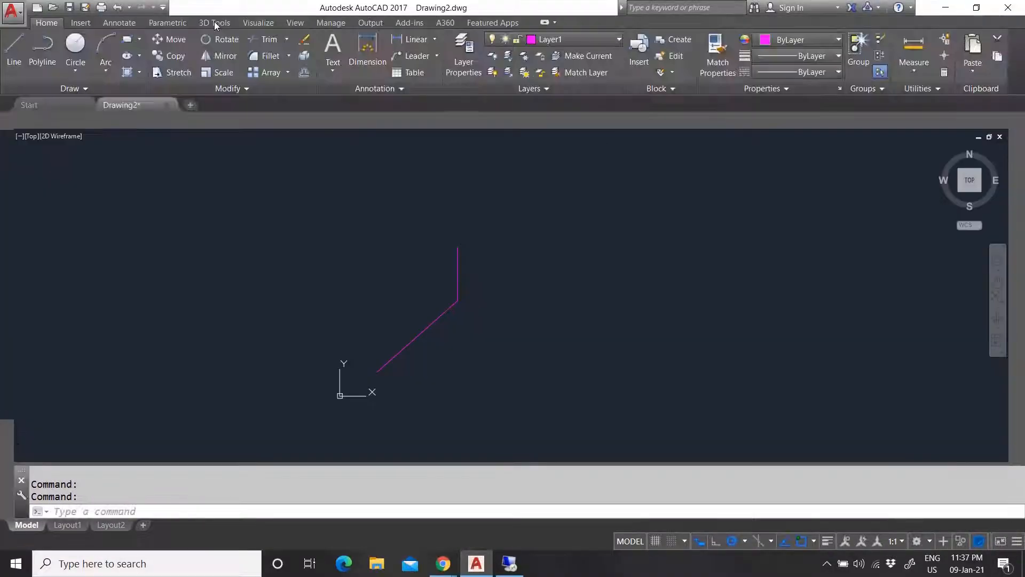
Erase both the slanted line and the vertical line joined to it.
{"action": "key", "text": "Escape"}
{"action": "left_click", "coordinate": [562, 390]}
{"action": "left_click", "coordinate": [336, 195]}
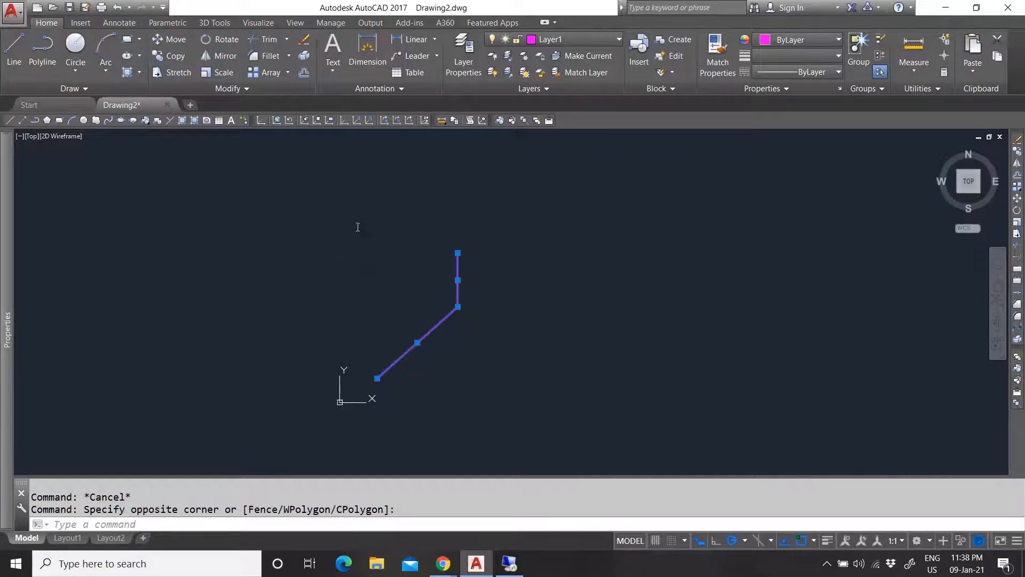
{"action": "key", "text": "Delete"}
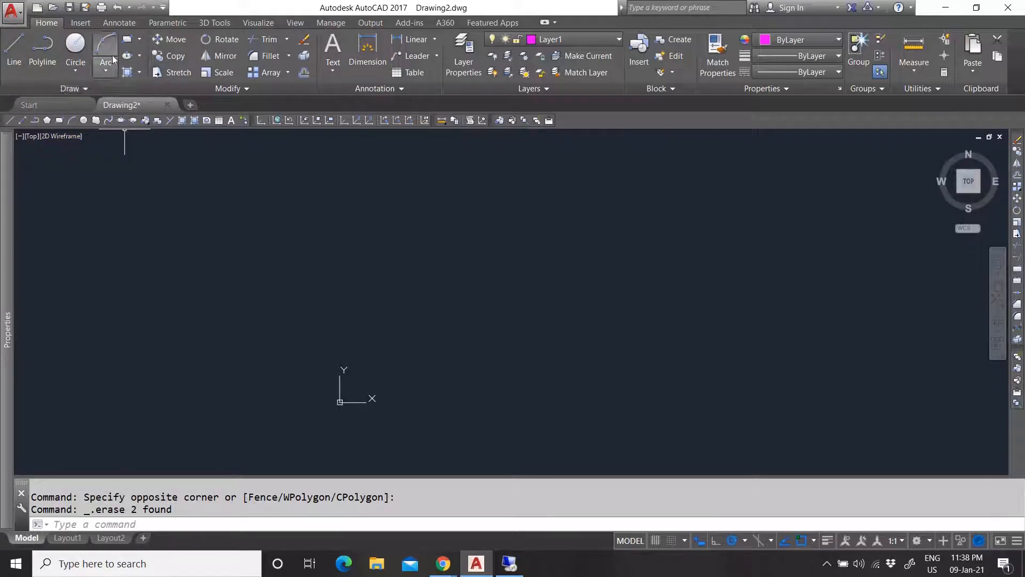
Draw a freehand horizontal line above and beside the origin, using the polar tracking guide at 0°.
{"action": "left_click", "coordinate": [16, 52]}
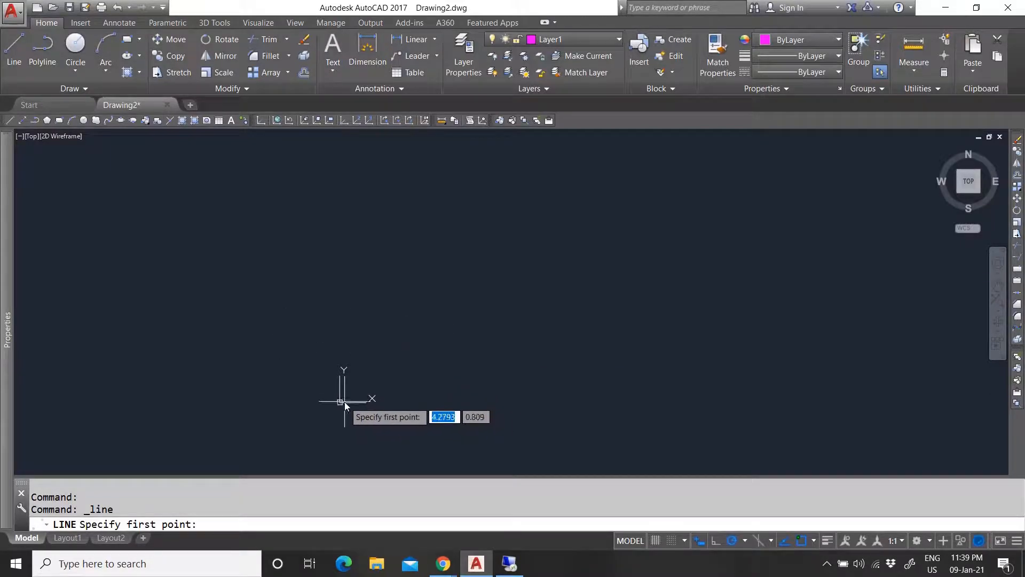
{"action": "left_click", "coordinate": [370, 344]}
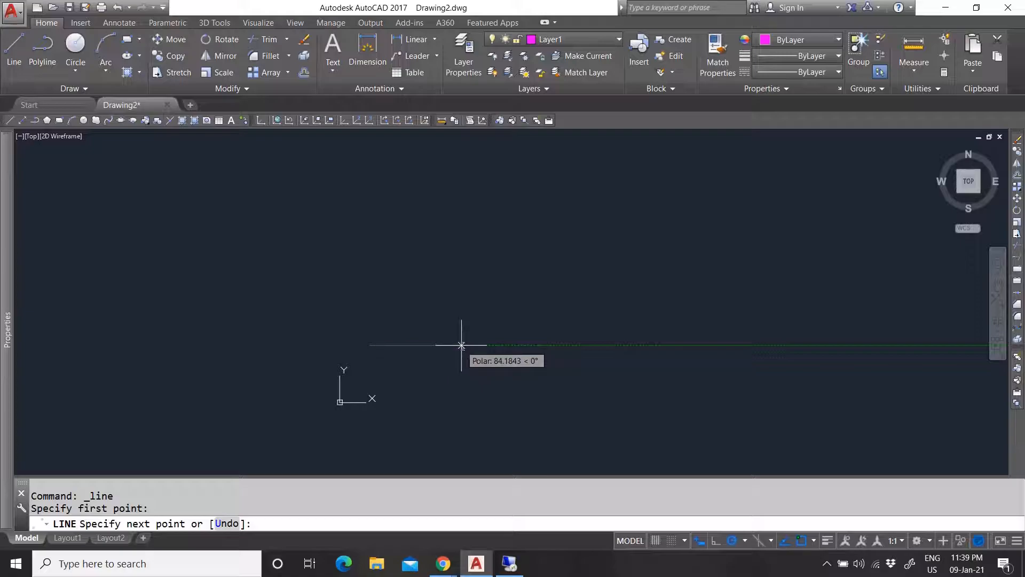
{"action": "left_click", "coordinate": [522, 345]}
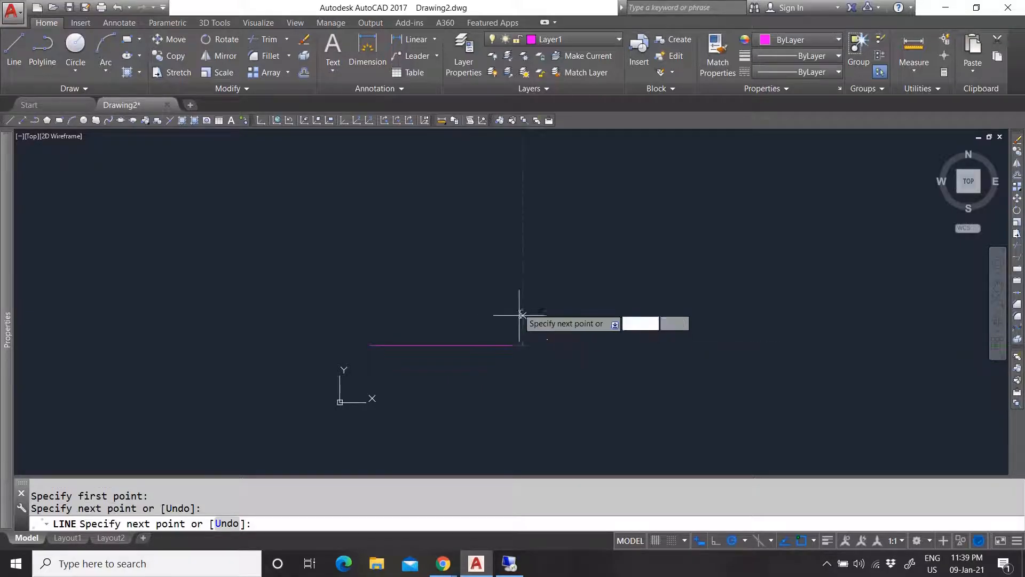
{"action": "key", "text": "Escape"}
Erase the freehand horizontal line.
{"action": "left_click", "coordinate": [441, 378]}
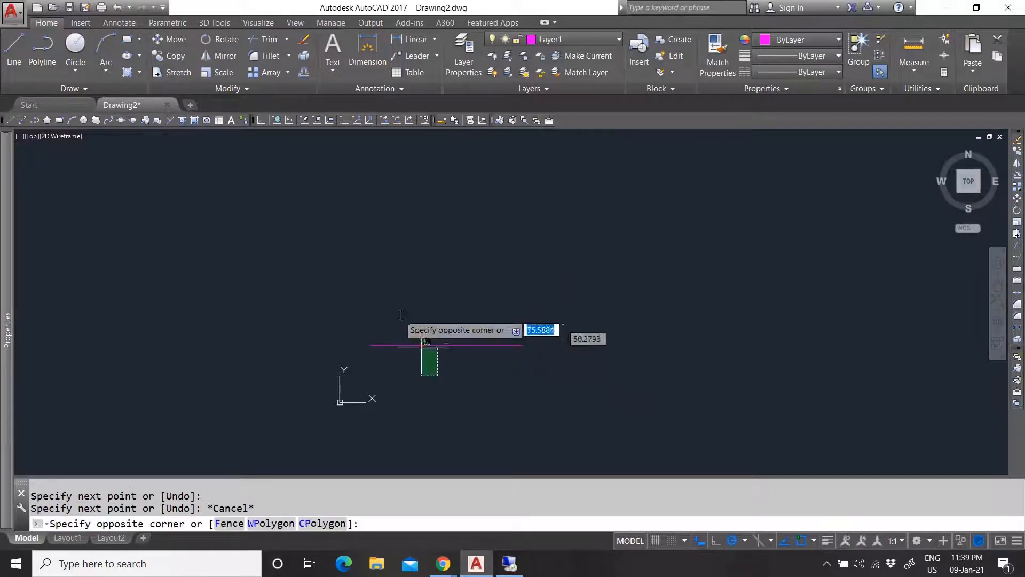
{"action": "left_click", "coordinate": [399, 314]}
{"action": "key", "text": "Delete"}
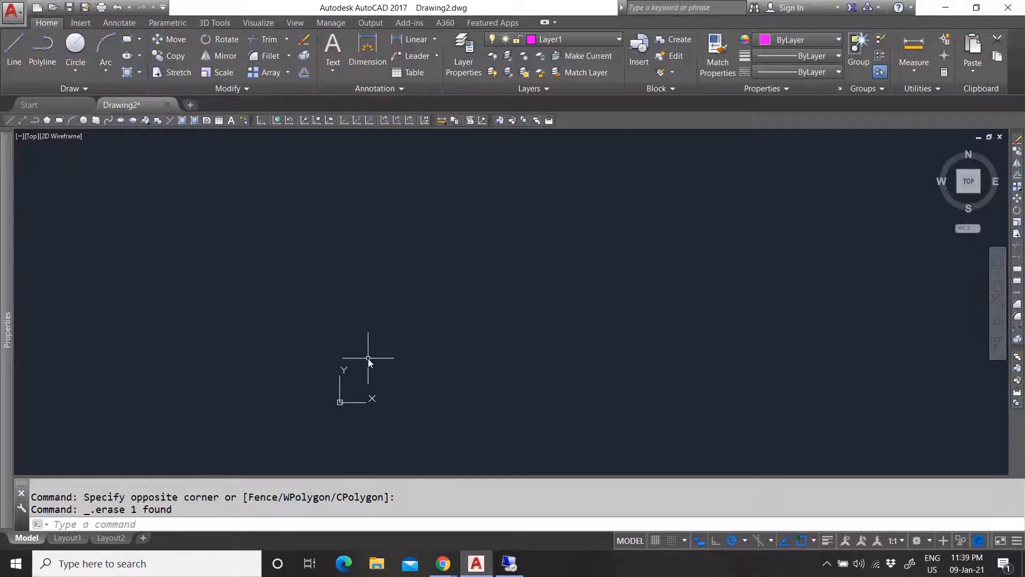
Draw a horizontal line 100 units long, entering 0 for its first point.
{"action": "left_click", "coordinate": [16, 56]}
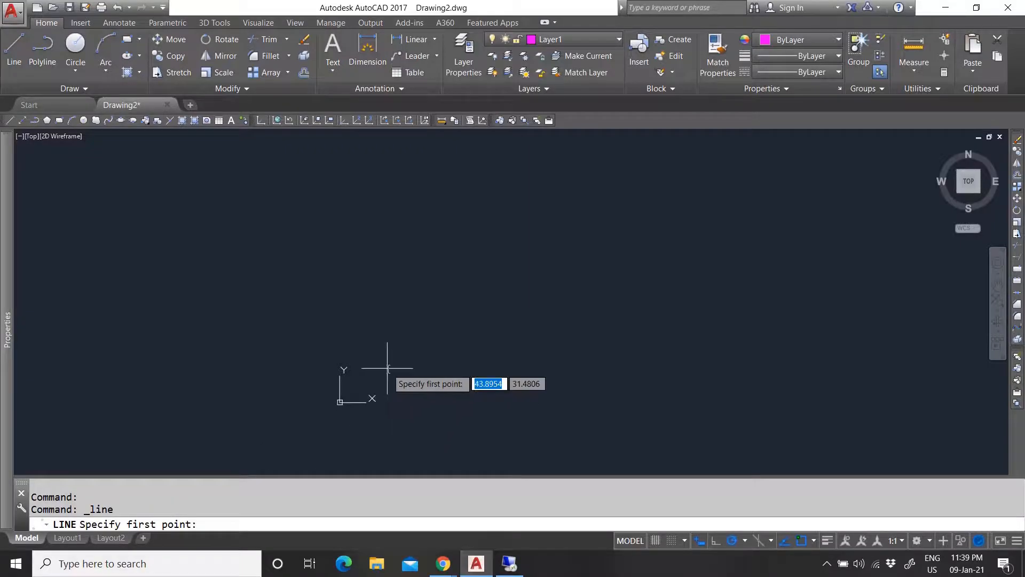
{"action": "type", "text": "0"}
{"action": "key", "text": "Return"}
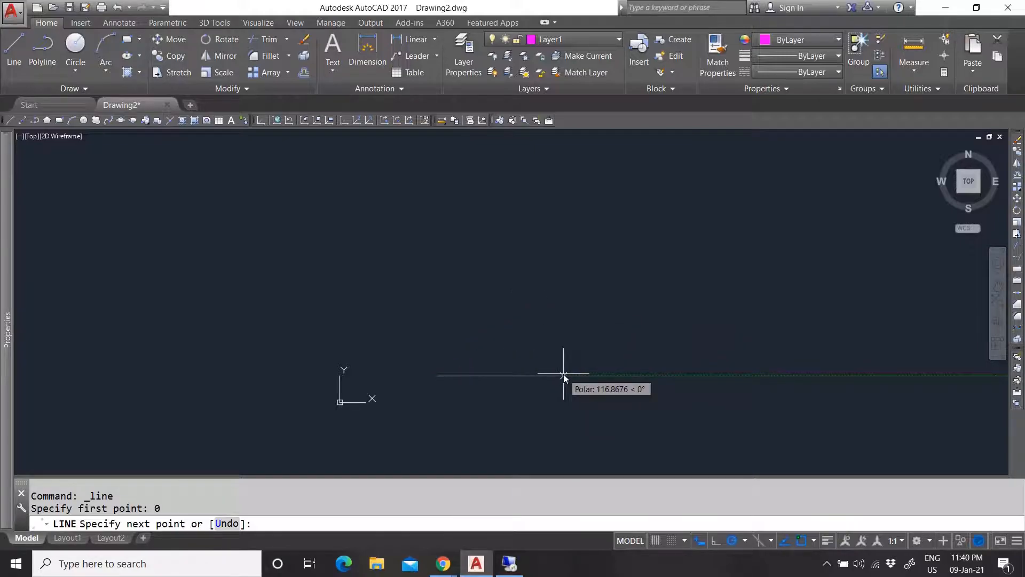
{"action": "type", "text": "100"}
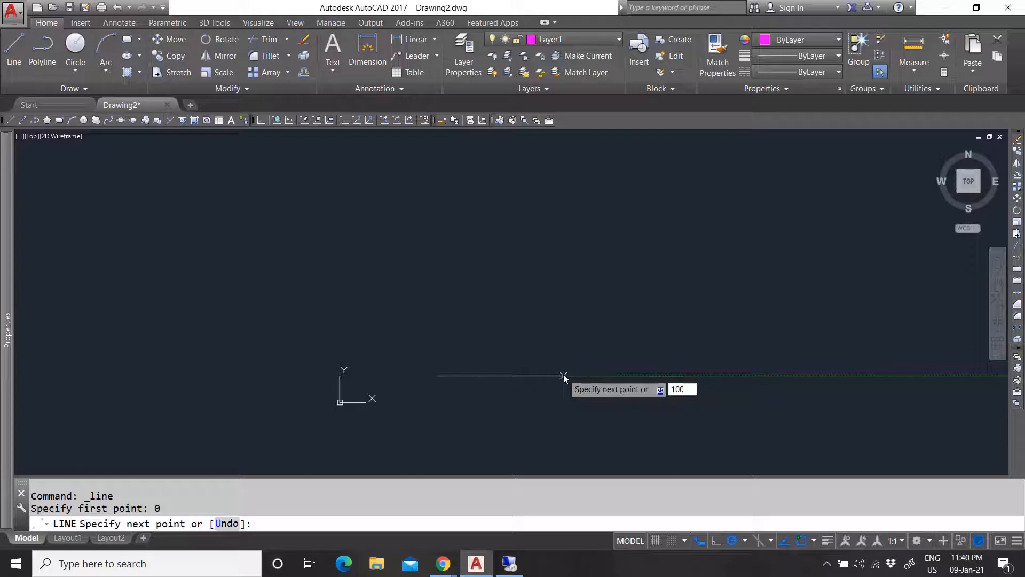
{"action": "key", "text": "Return"}
{"action": "key", "text": "Escape"}
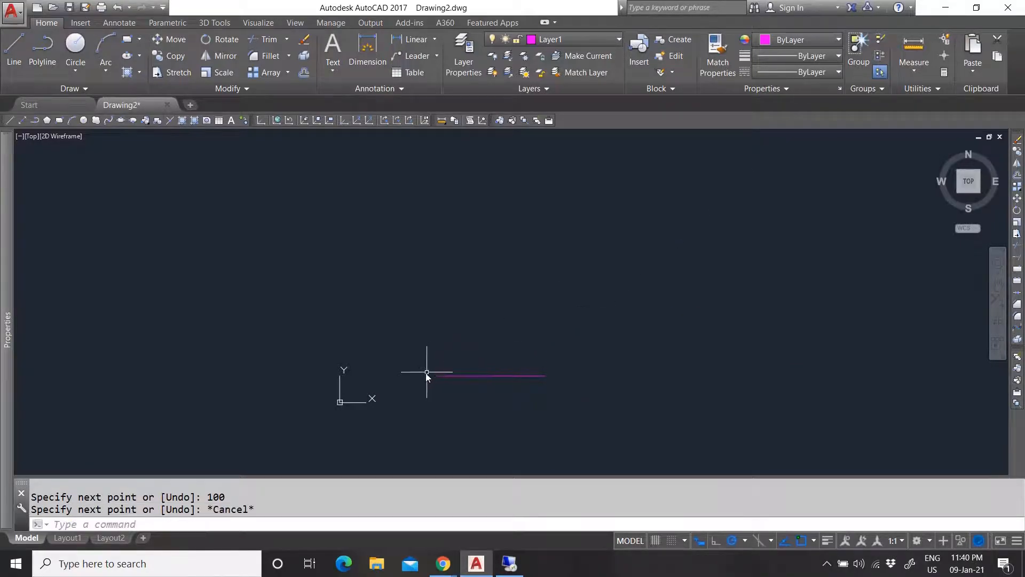
Examine the 100-unit line's start and end coordinates and length in its properties, and deselect it.
{"action": "left_click_drag", "start_coordinate": [541, 405], "coordinate": [463, 348]}
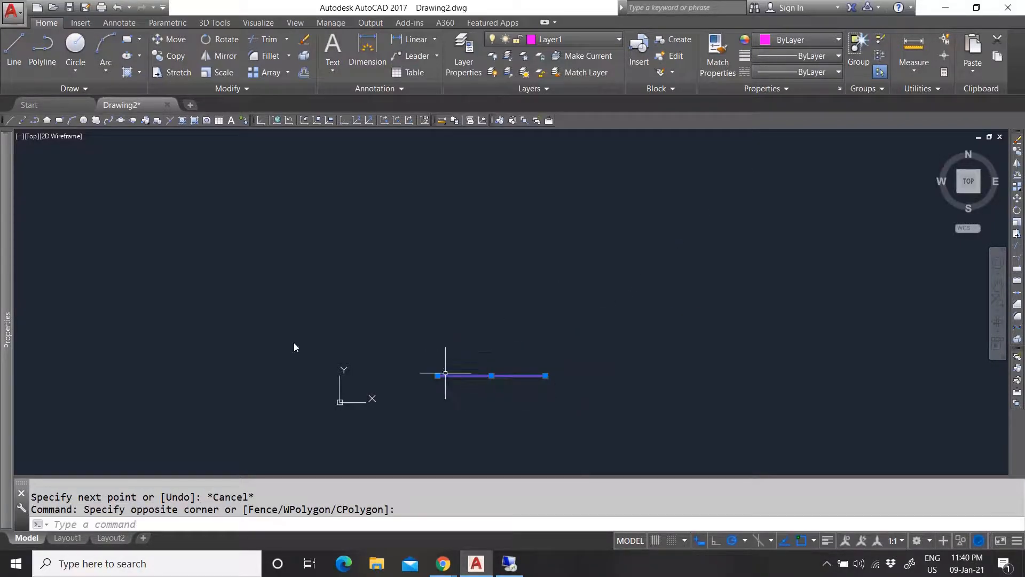
{"action": "key", "text": "ctrl+1"}
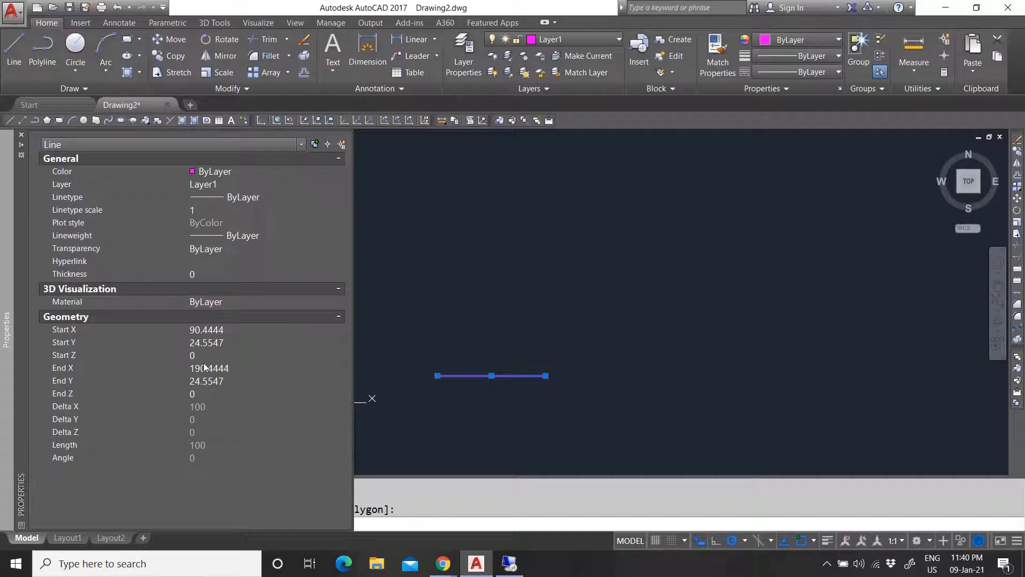
{"action": "key", "text": "ctrl+1"}
{"action": "key", "text": "Escape"}
Erase the 100-unit horizontal line.
{"action": "left_click", "coordinate": [566, 398]}
{"action": "left_click", "coordinate": [489, 337]}
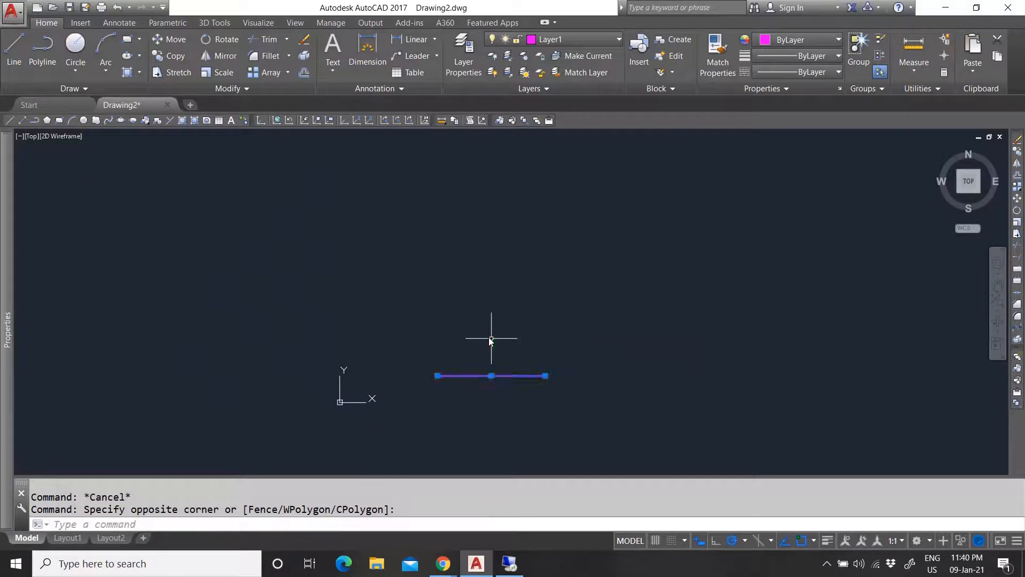
{"action": "key", "text": "Delete"}
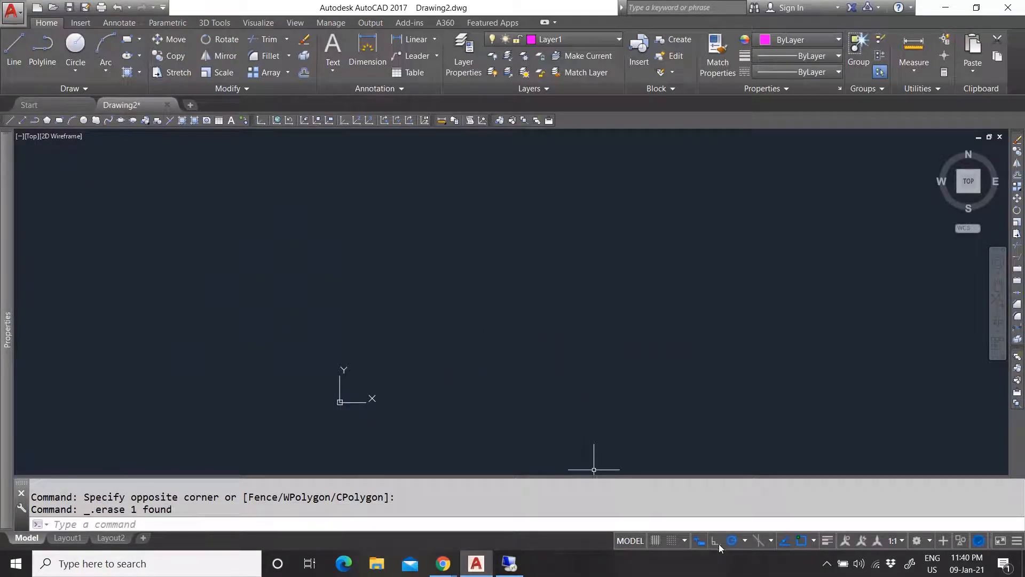
Turn off dynamic input and draw a line from 0,0,0 to 0,10,0.
{"action": "left_click", "coordinate": [700, 543]}
{"action": "left_click", "coordinate": [700, 543]}
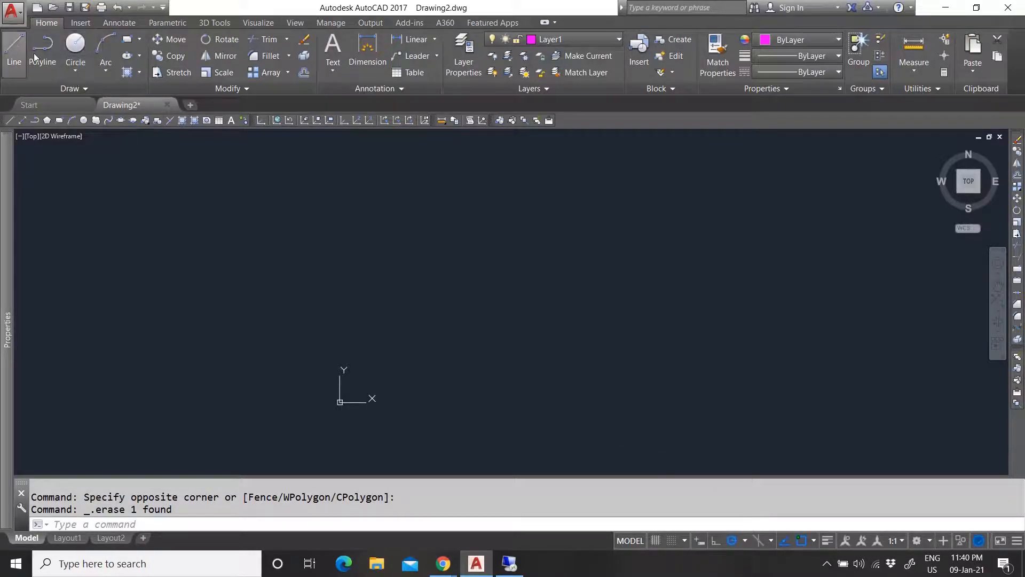
{"action": "left_click", "coordinate": [14, 48]}
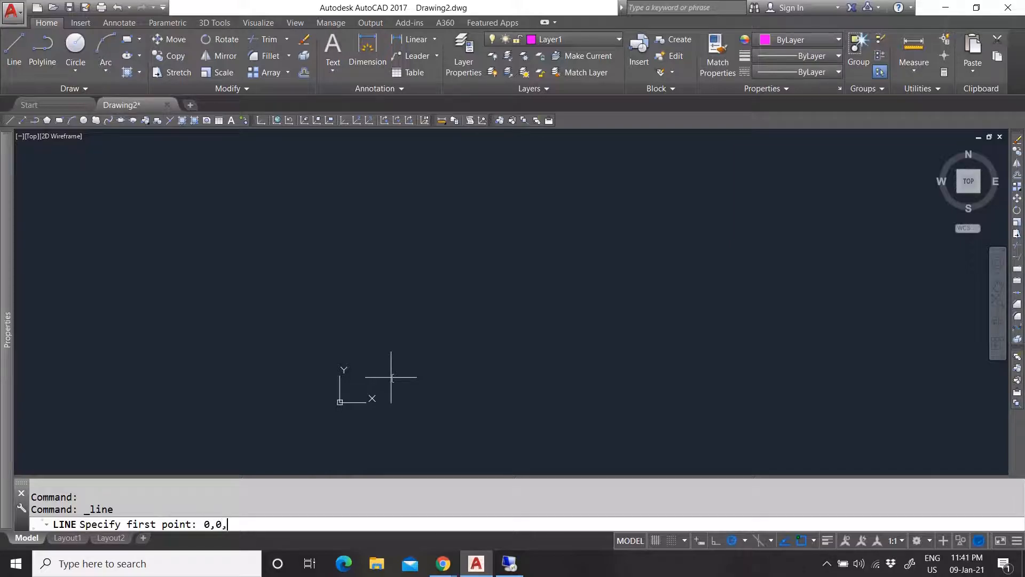
{"action": "key", "text": "Return"}
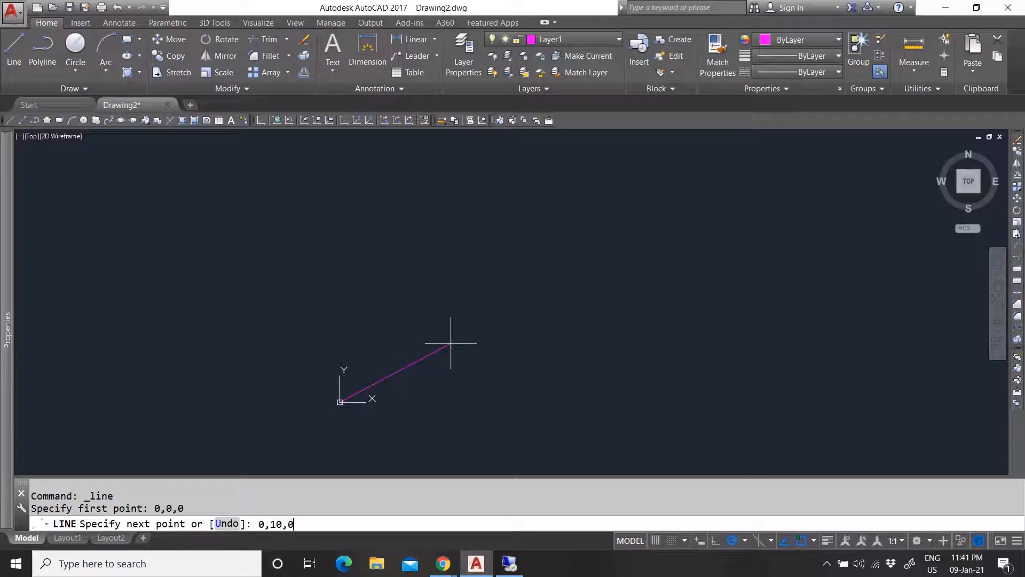
{"action": "key", "text": "Return"}
{"action": "key", "text": "Escape"}
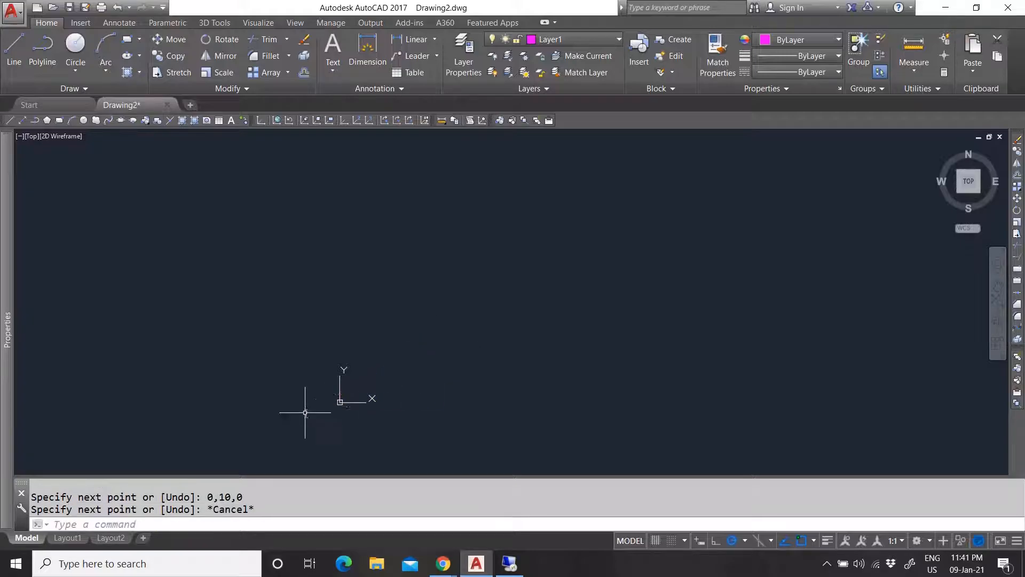
Erase the vertical line that starts at the origin.
{"action": "scroll", "coordinate": [428, 355], "scroll_direction": "up", "scroll_amount": 5}
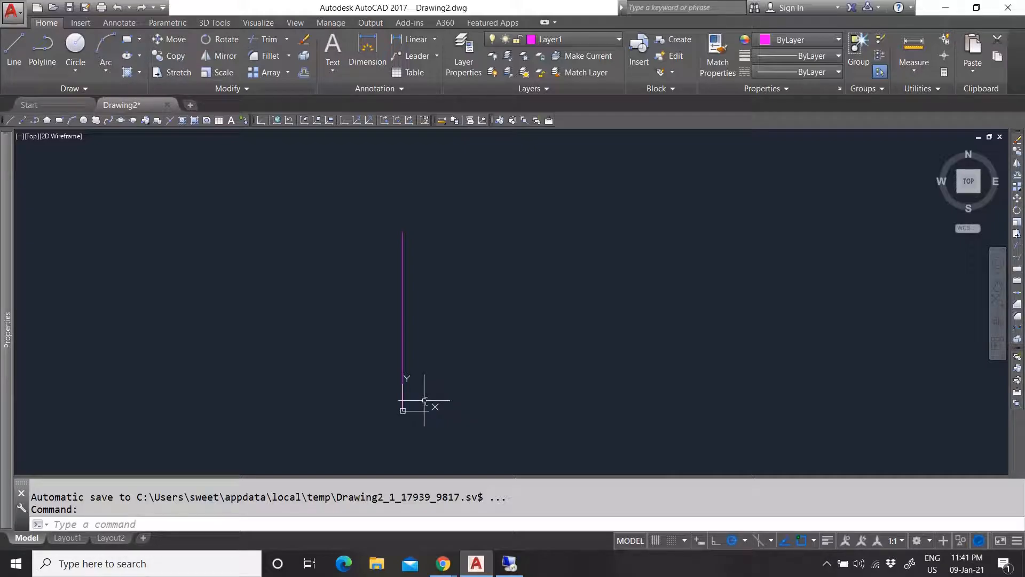
{"action": "left_click", "coordinate": [435, 315]}
{"action": "left_click", "coordinate": [369, 306]}
{"action": "key", "text": "Delete"}
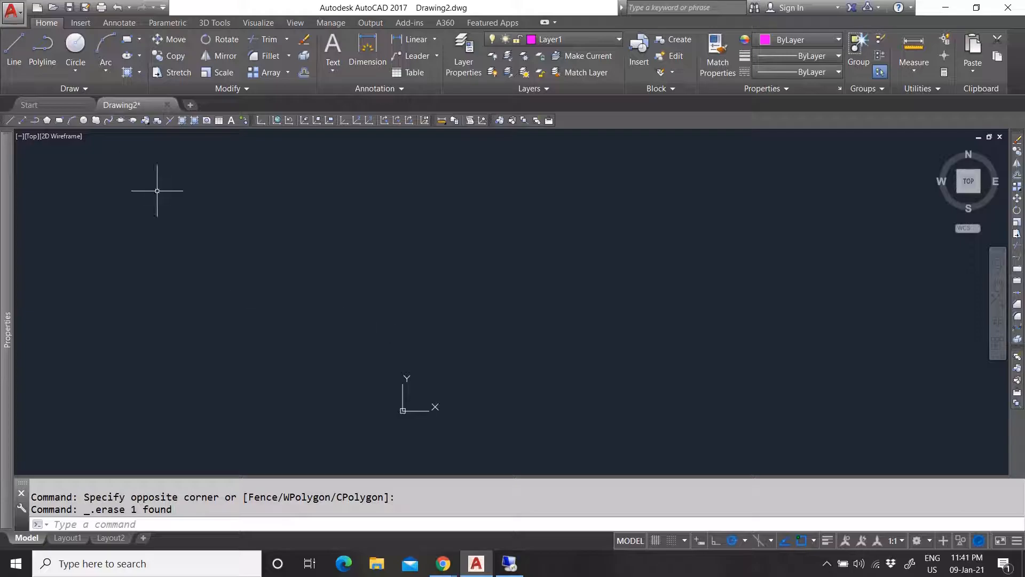
Draw a line near the origin with dynamic input turned back on, giving it a length of 100 and an angle of 45°.
{"action": "left_click", "coordinate": [13, 50]}
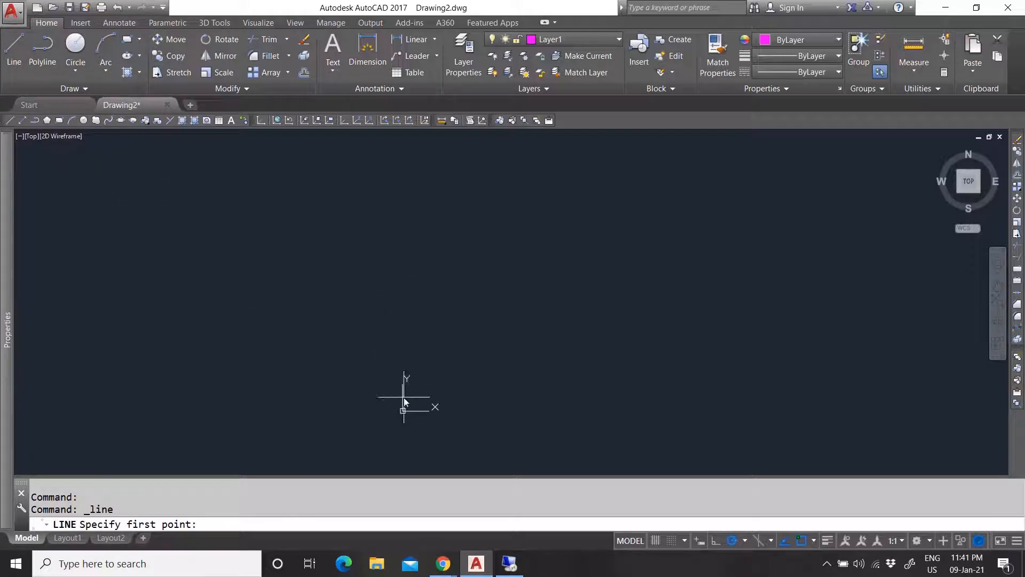
{"action": "left_click", "coordinate": [435, 366]}
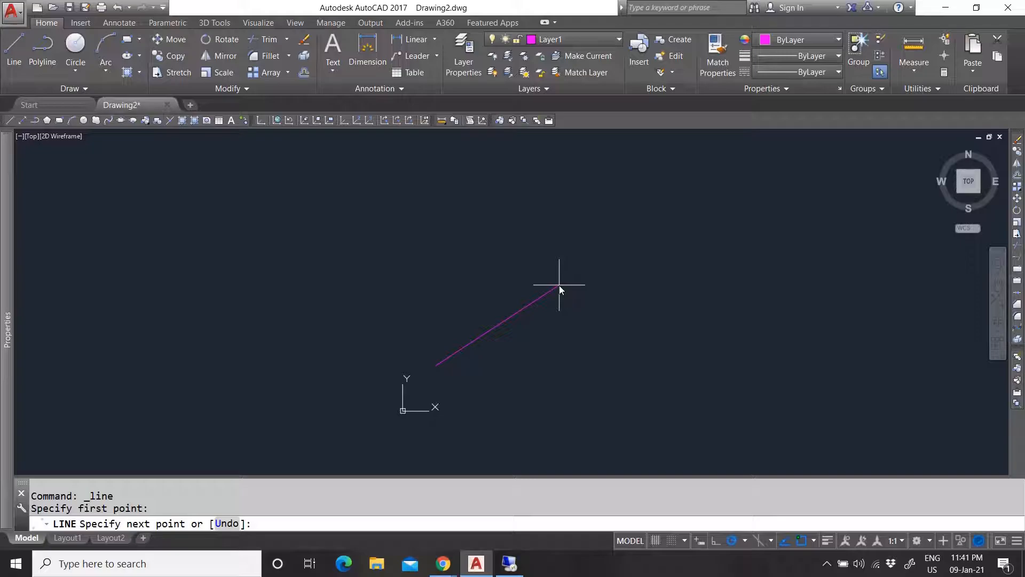
{"action": "key", "text": "F12"}
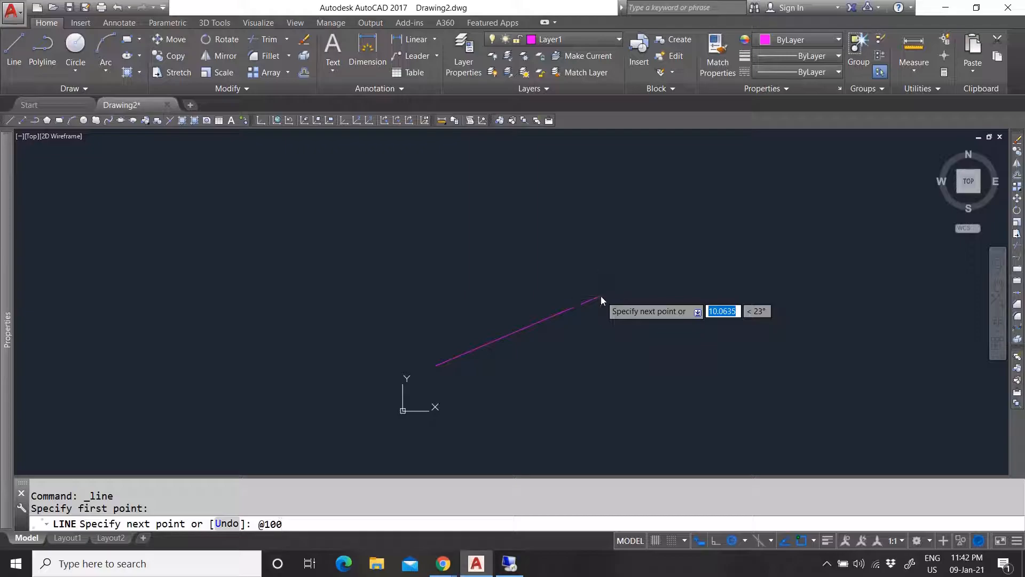
{"action": "key", "text": "Return"}
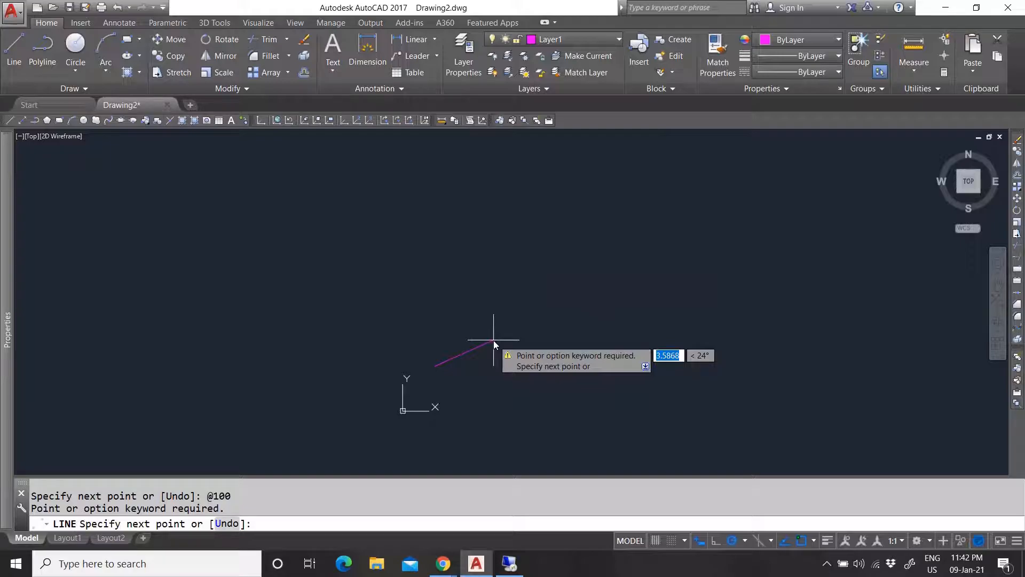
{"action": "type", "text": "100"}
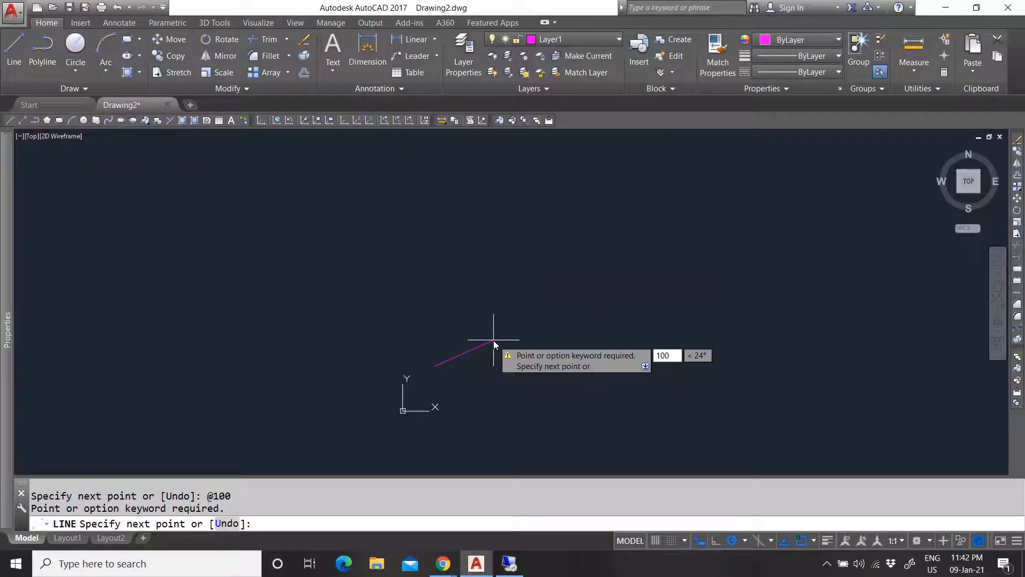
{"action": "key", "text": "Tab"}
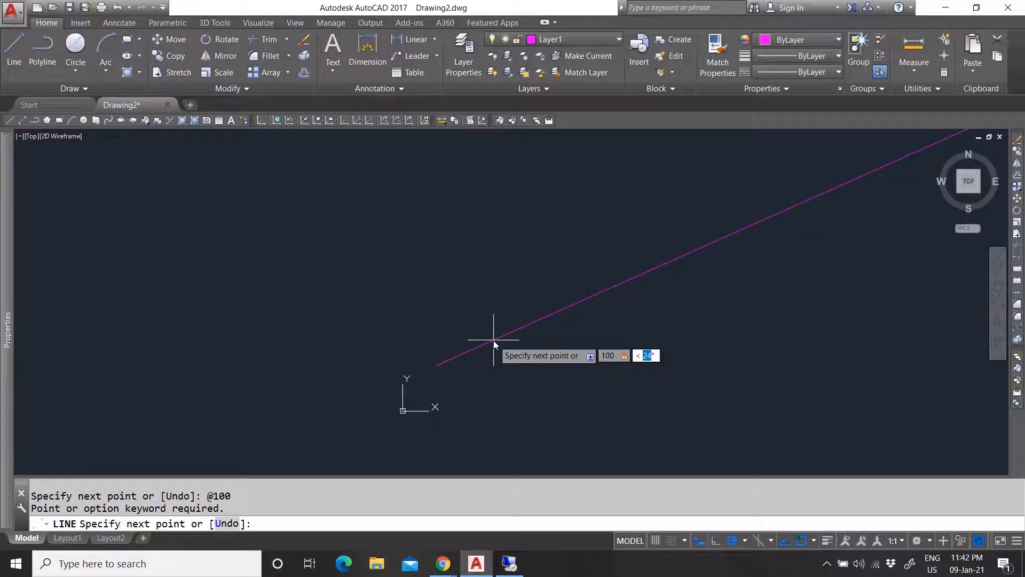
{"action": "type", "text": "45"}
{"action": "key", "text": "Return"}
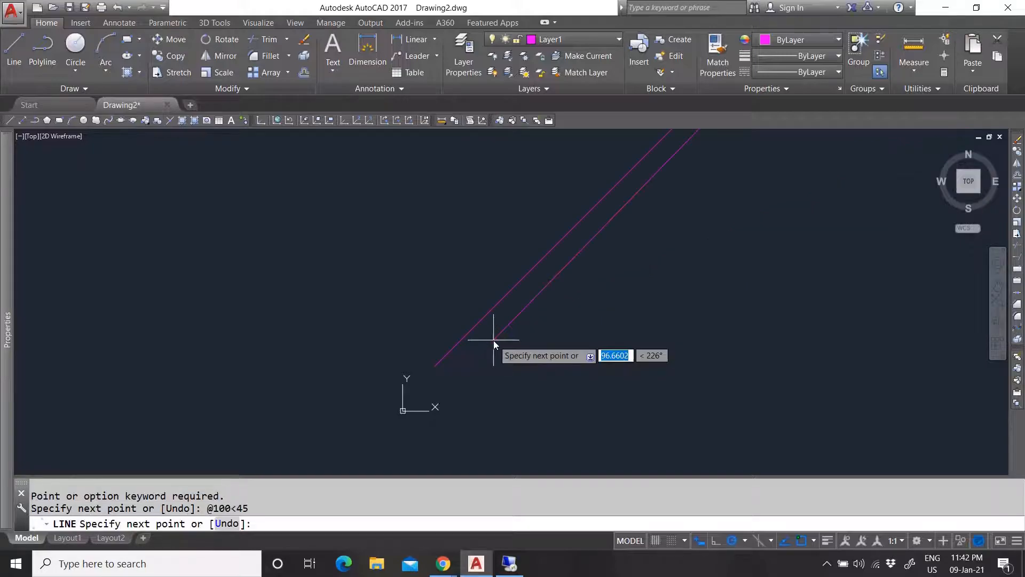
{"action": "scroll", "coordinate": [448, 406], "scroll_direction": "down", "scroll_amount": 10}
{"action": "scroll", "coordinate": [498, 392], "scroll_direction": "up", "scroll_amount": 4}
{"action": "key", "text": "Escape"}
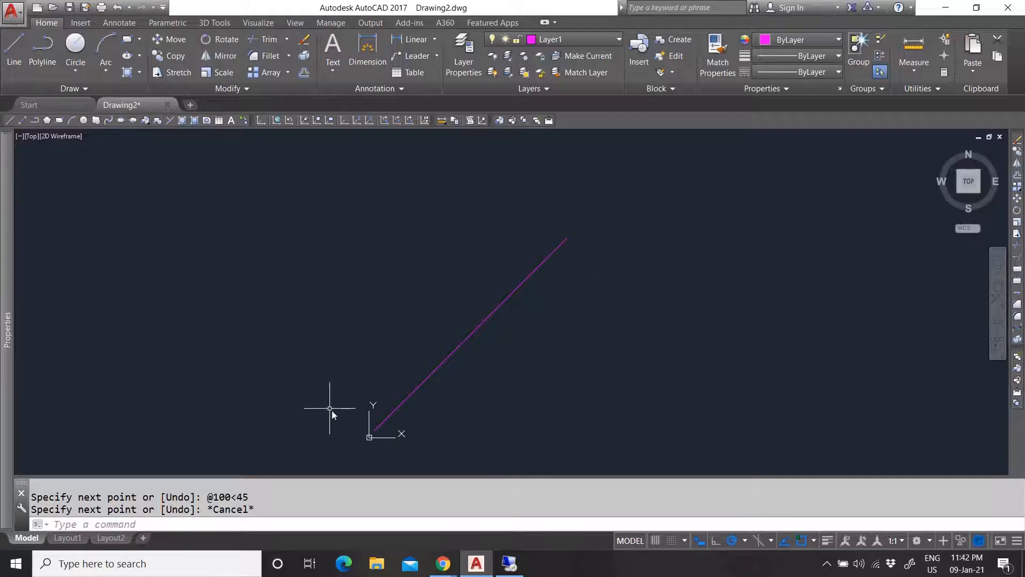
{"action": "left_click_drag", "start_coordinate": [208, 498], "coordinate": [260, 498]}
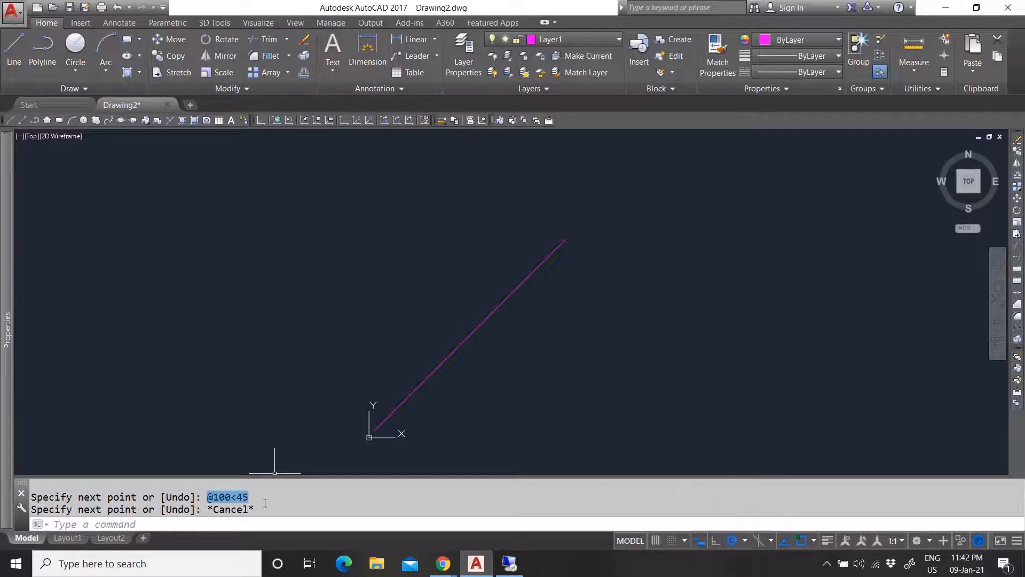
{"action": "key", "text": "Escape"}
{"action": "left_click", "coordinate": [534, 337]}
{"action": "left_click", "coordinate": [462, 299]}
{"action": "key", "text": "Delete"}
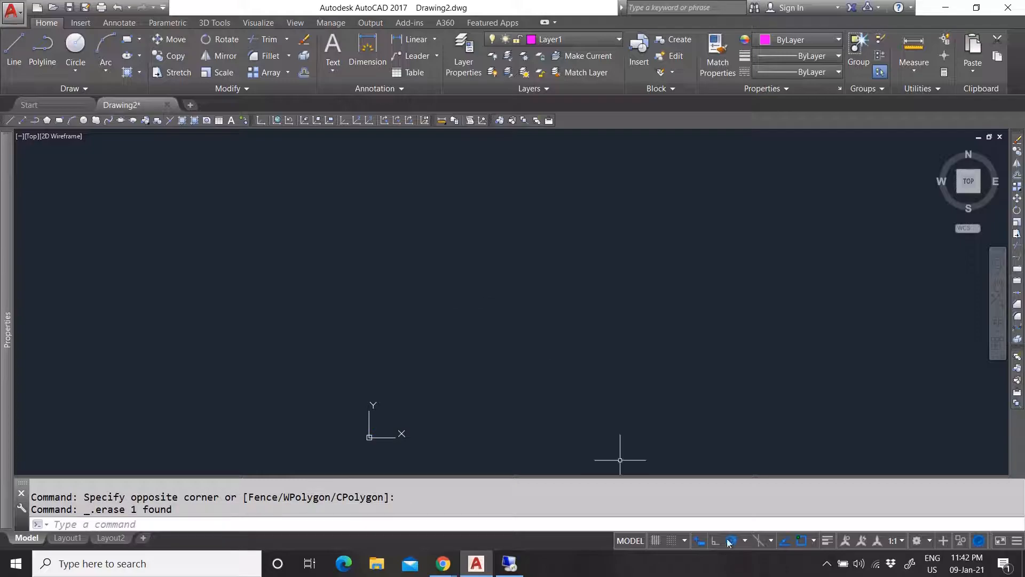
{"action": "left_click", "coordinate": [14, 49]}
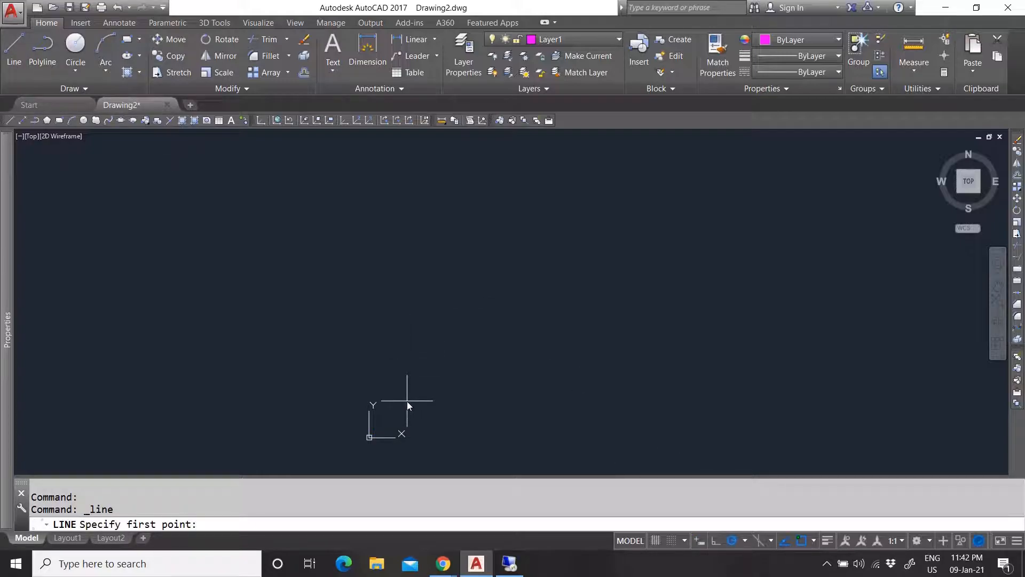
{"action": "type", "text": "0,0"}
{"action": "key", "text": "BackSpace"}
{"action": "key", "text": "BackSpace"}
{"action": "type", "text": ",0,0"}
{"action": "key", "text": "Return"}
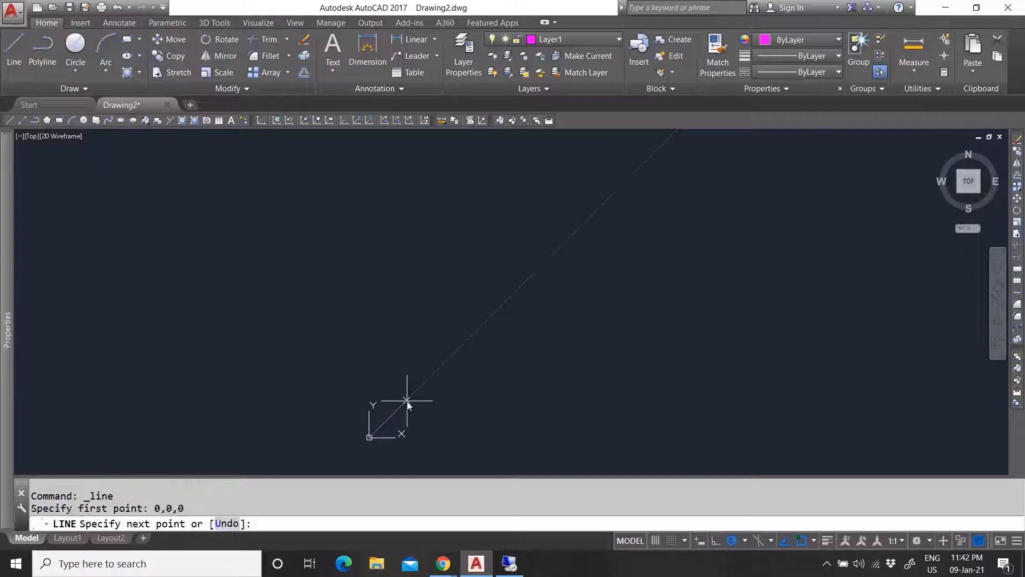
{"action": "middle_click_drag", "start_coordinate": [347, 395], "coordinate": [279, 384]}
{"action": "middle_click_drag", "start_coordinate": [234, 344], "coordinate": [224, 403]}
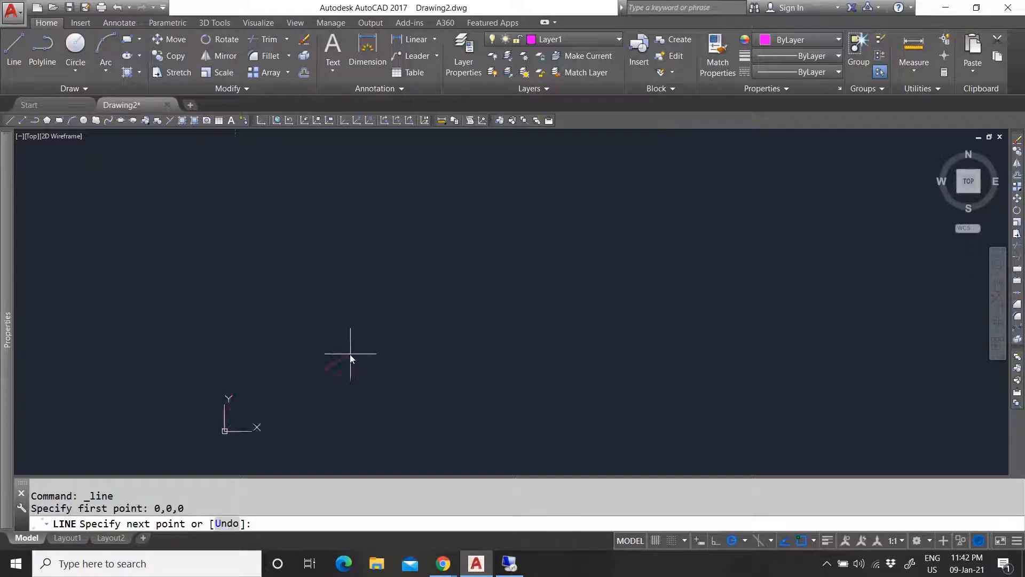
{"action": "type", "text": "@100<45"}
{"action": "key", "text": "Return"}
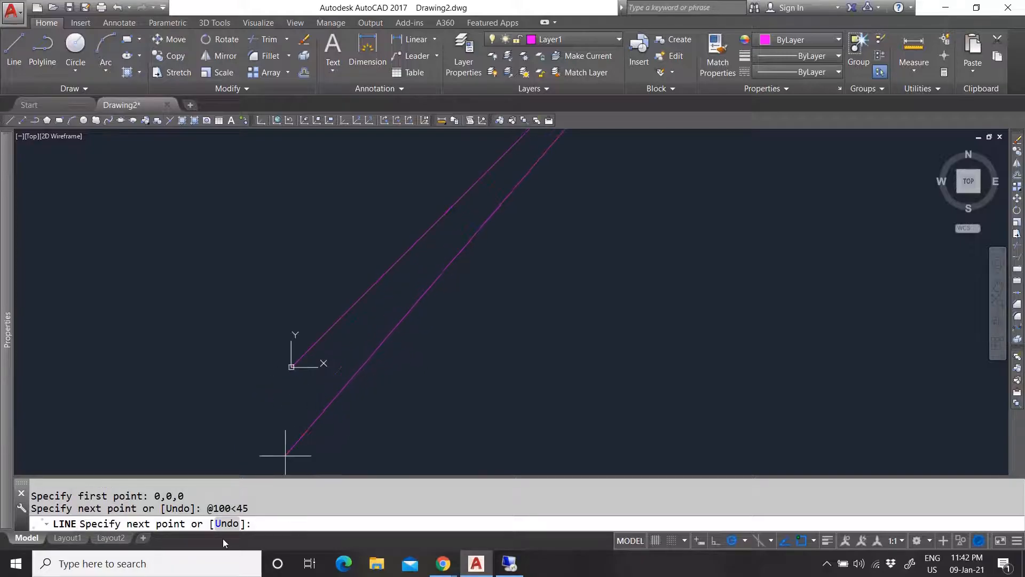
{"action": "left_click_drag", "start_coordinate": [209, 507], "coordinate": [252, 508]}
Continue the line from the end of the 45° segment with six freehand zigzag segments and finish the command.
{"action": "left_click", "coordinate": [431, 373]}
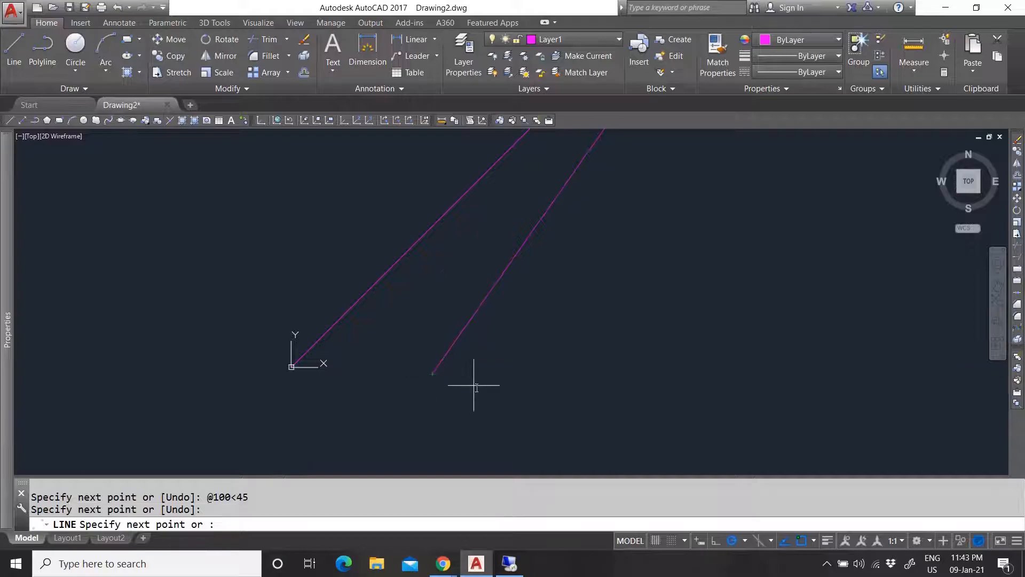
{"action": "scroll", "coordinate": [409, 406], "scroll_direction": "down", "scroll_amount": 4}
{"action": "left_click", "coordinate": [520, 341]}
{"action": "left_click", "coordinate": [520, 389]}
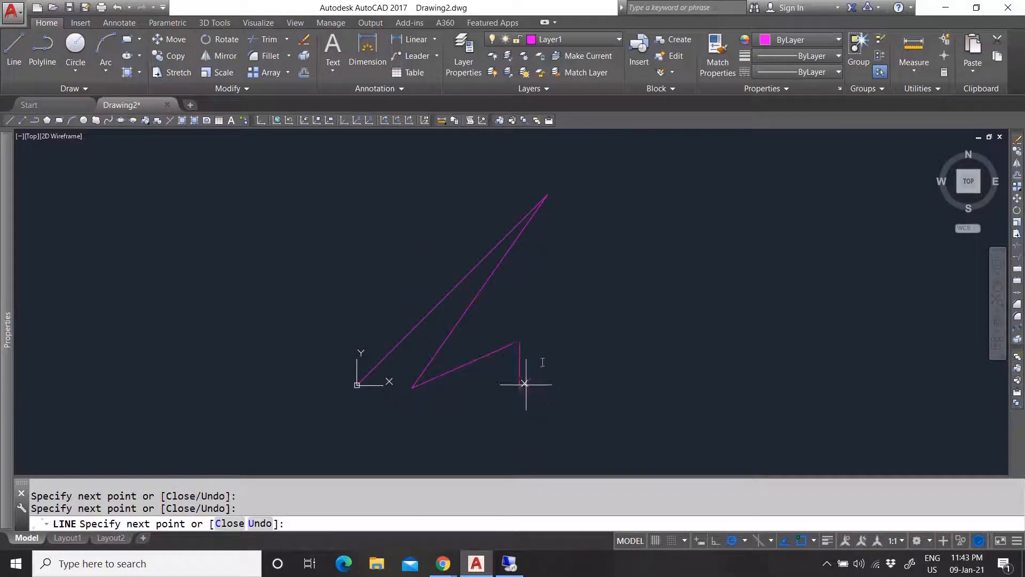
{"action": "left_click", "coordinate": [560, 339]}
{"action": "left_click", "coordinate": [573, 363]}
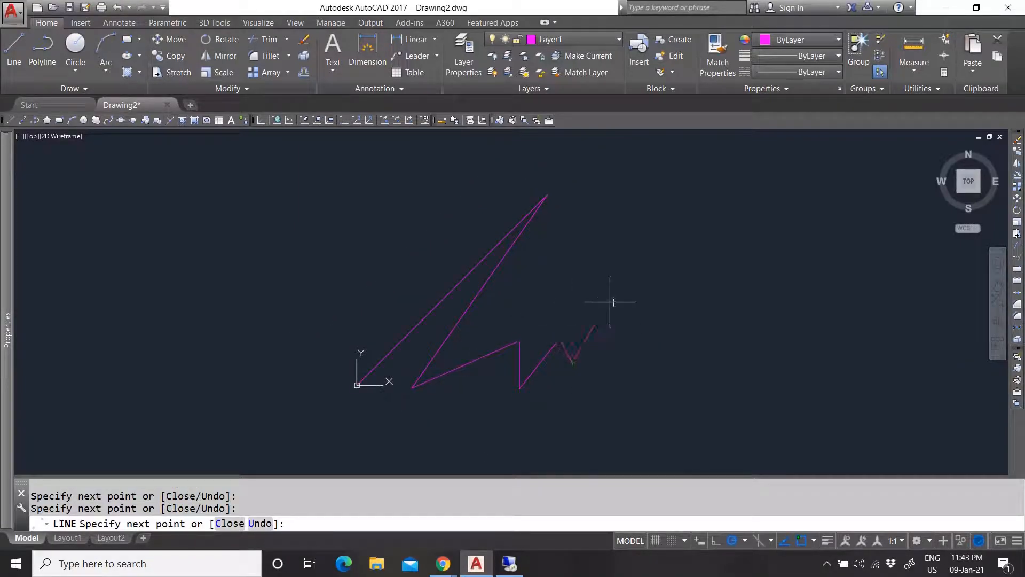
{"action": "left_click", "coordinate": [625, 328]}
{"action": "key", "text": "Escape"}
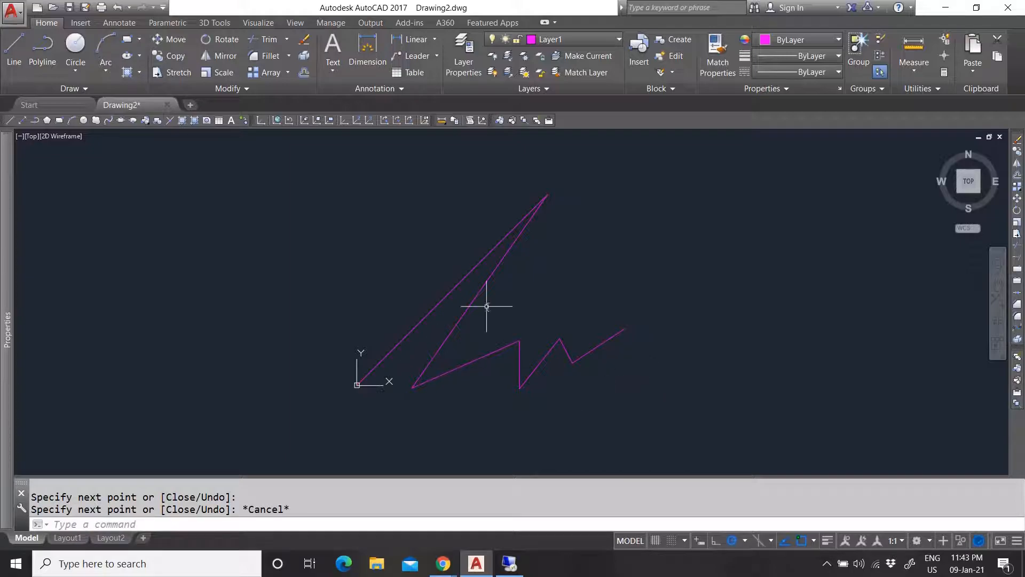
Erase the 45° line together with all the connected zigzag segments.
{"action": "left_click", "coordinate": [600, 408]}
{"action": "left_click", "coordinate": [434, 270]}
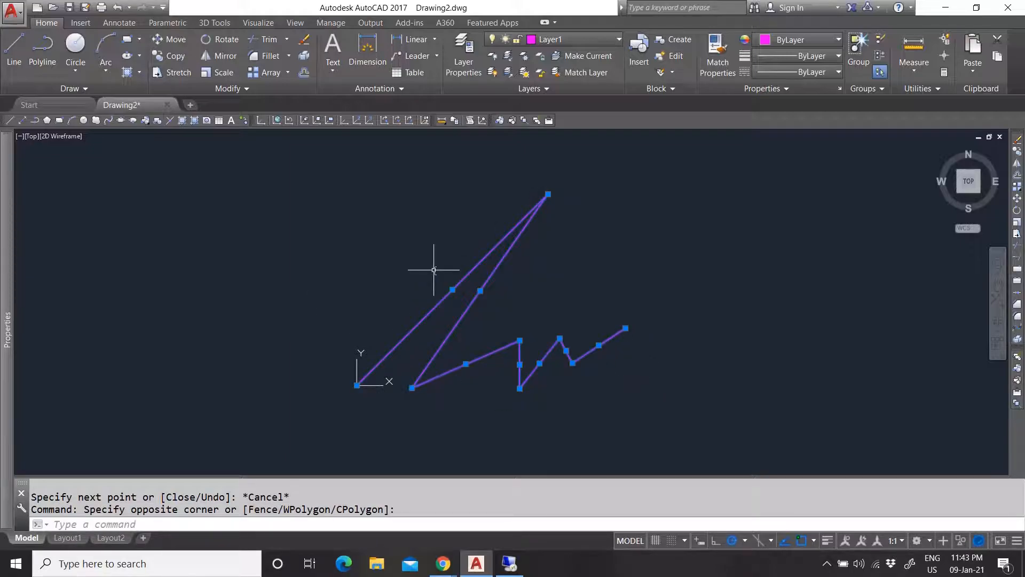
{"action": "key", "text": "Delete"}
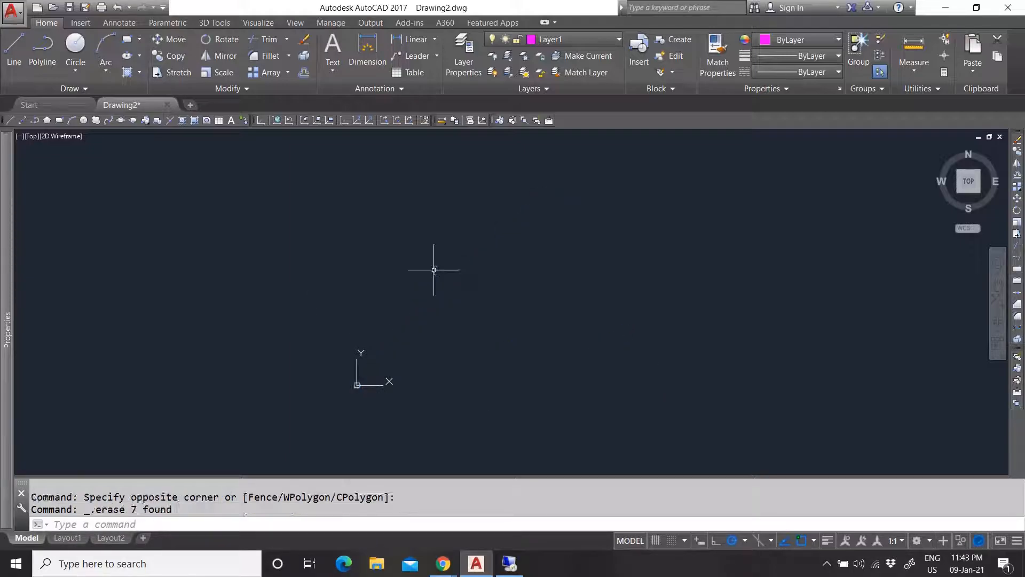
Start a polyline at 0,0,0 and draw its first segment horizontally along the positive X axis.
{"action": "left_click", "coordinate": [45, 49]}
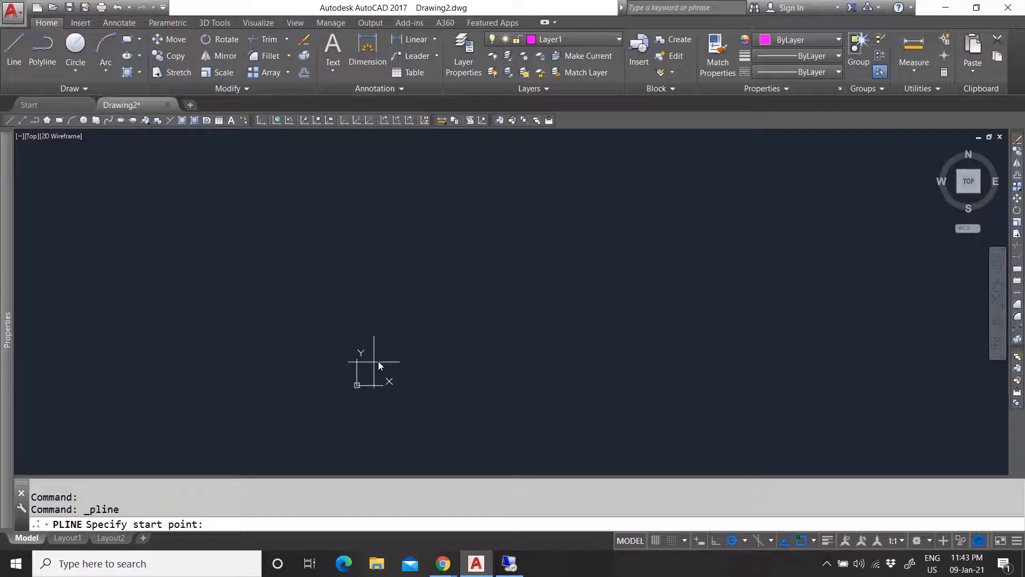
{"action": "type", "text": "0,0,0"}
{"action": "key", "text": "Return"}
{"action": "scroll", "coordinate": [380, 360], "scroll_direction": "up", "scroll_amount": 5}
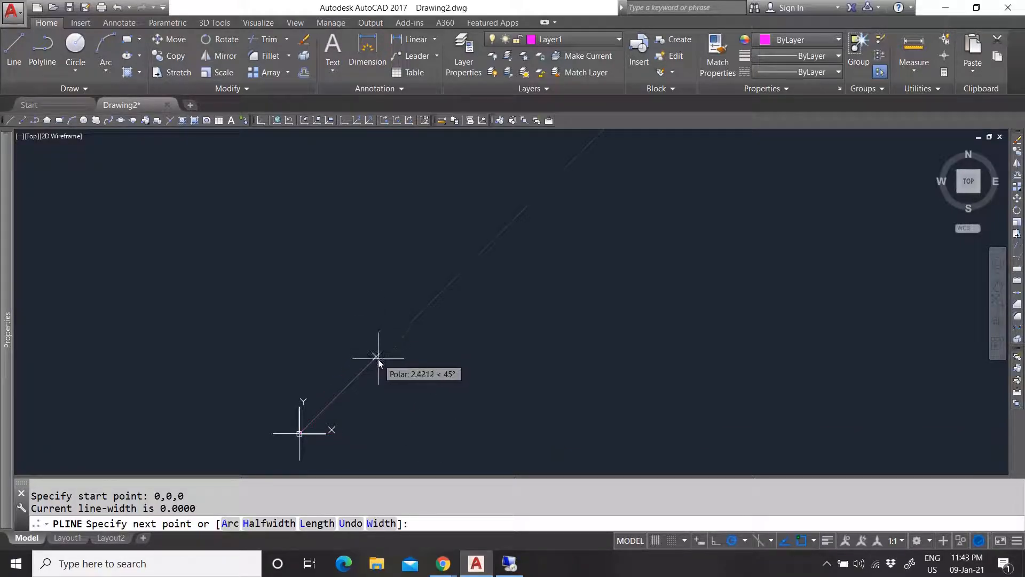
{"action": "scroll", "coordinate": [378, 369], "scroll_direction": "up", "scroll_amount": 2}
{"action": "scroll", "coordinate": [394, 378], "scroll_direction": "down", "scroll_amount": 4}
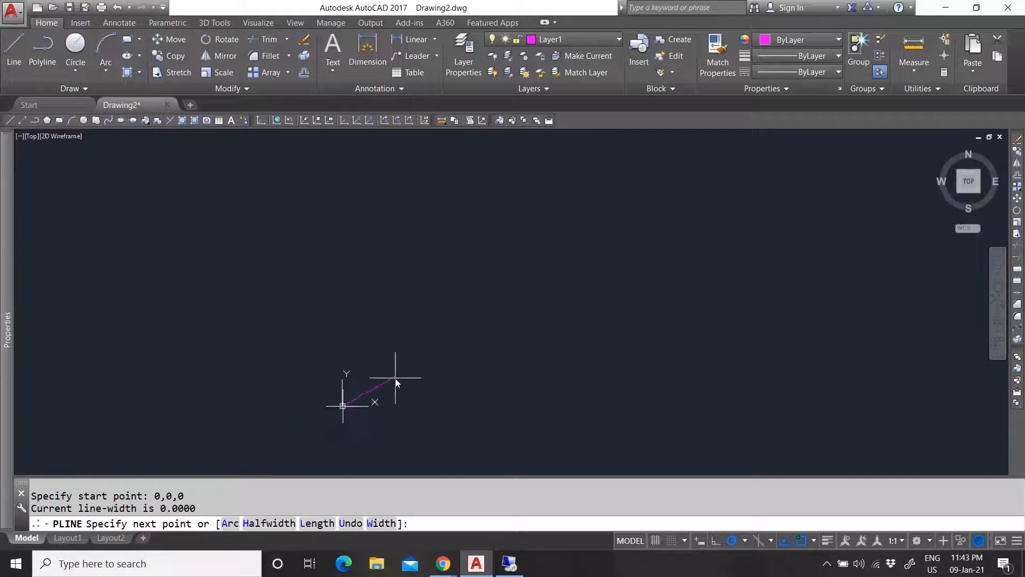
{"action": "left_click", "coordinate": [415, 406]}
{"action": "scroll", "coordinate": [410, 367], "scroll_direction": "up", "scroll_amount": 2}
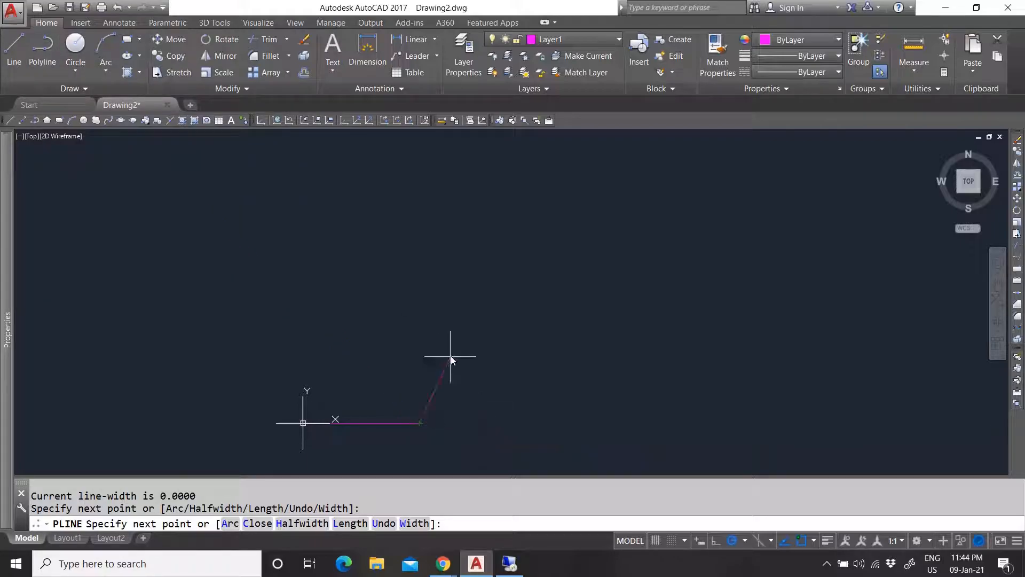
{"action": "scroll", "coordinate": [418, 424], "scroll_direction": "up", "scroll_amount": 2}
{"action": "scroll", "coordinate": [422, 424], "scroll_direction": "down", "scroll_amount": 2}
{"action": "left_click", "coordinate": [419, 421]}
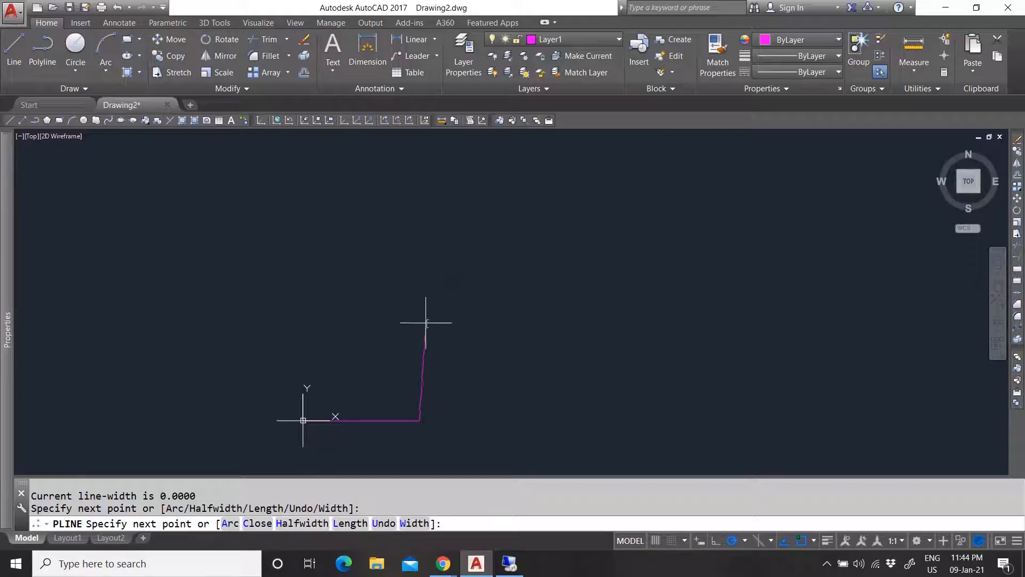
Add an outward-bulging arc segment by included angle, picking a 90° angle and an endpoint above the horizontal segment's end.
{"action": "type", "text": "a"}
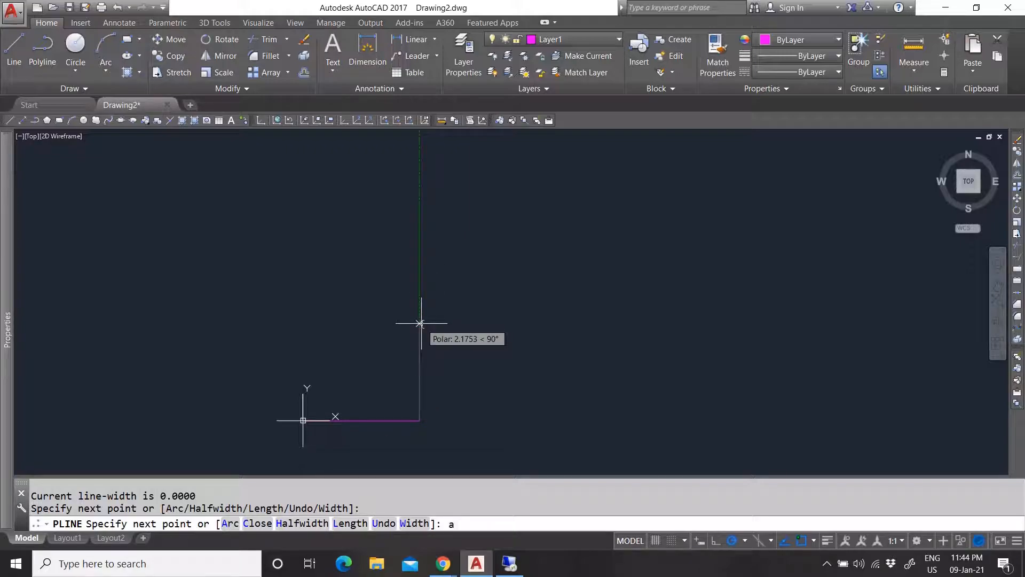
{"action": "key", "text": "Return"}
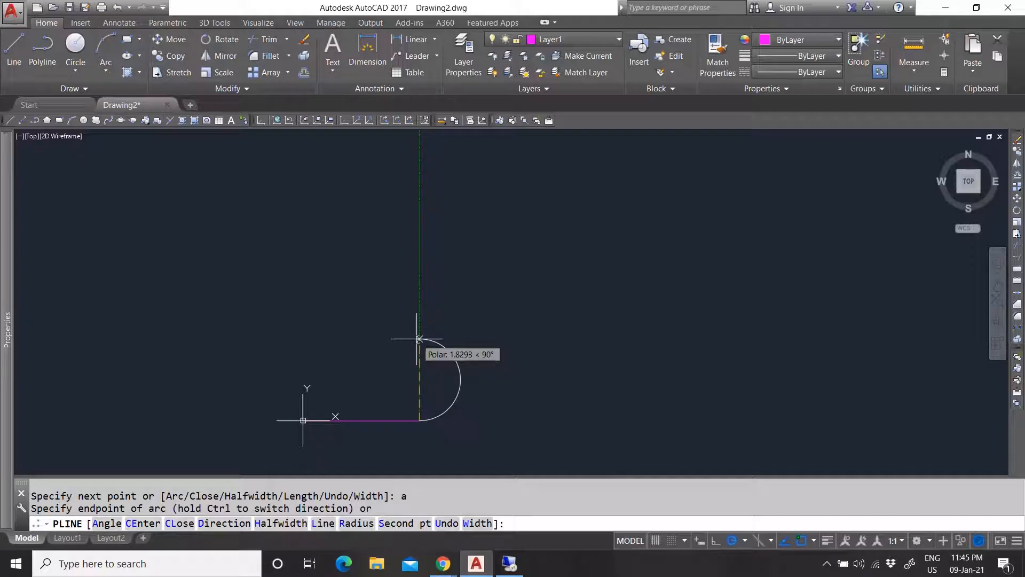
{"action": "key", "text": "Return"}
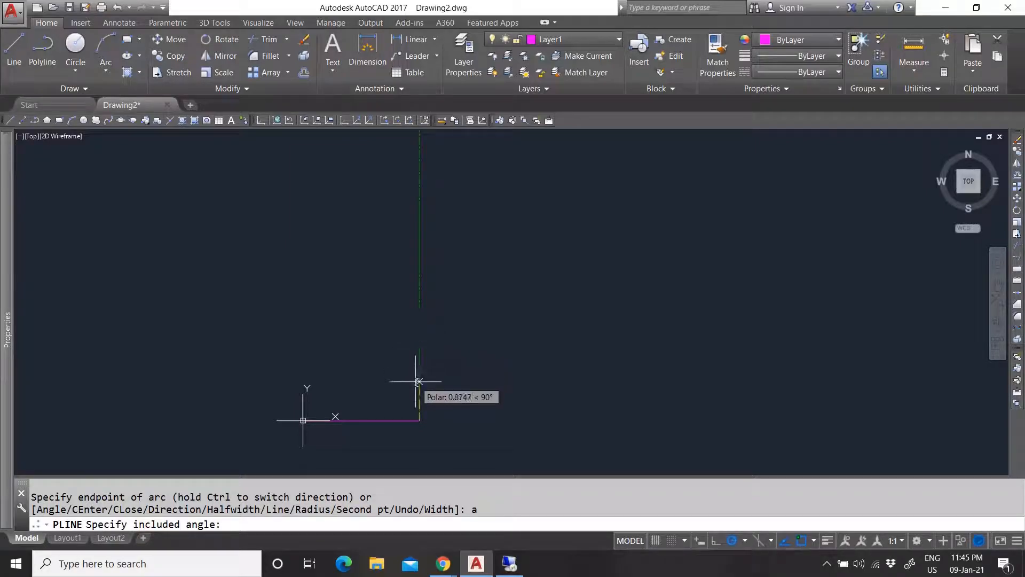
{"action": "left_click", "coordinate": [416, 335]}
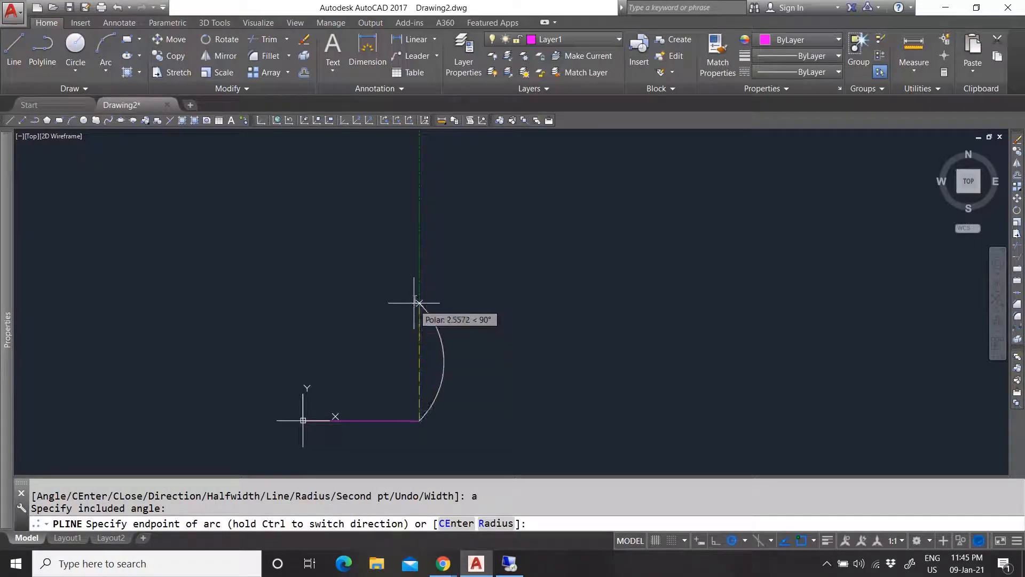
{"action": "left_click", "coordinate": [421, 353]}
{"action": "scroll", "coordinate": [392, 403], "scroll_direction": "up", "scroll_amount": 2}
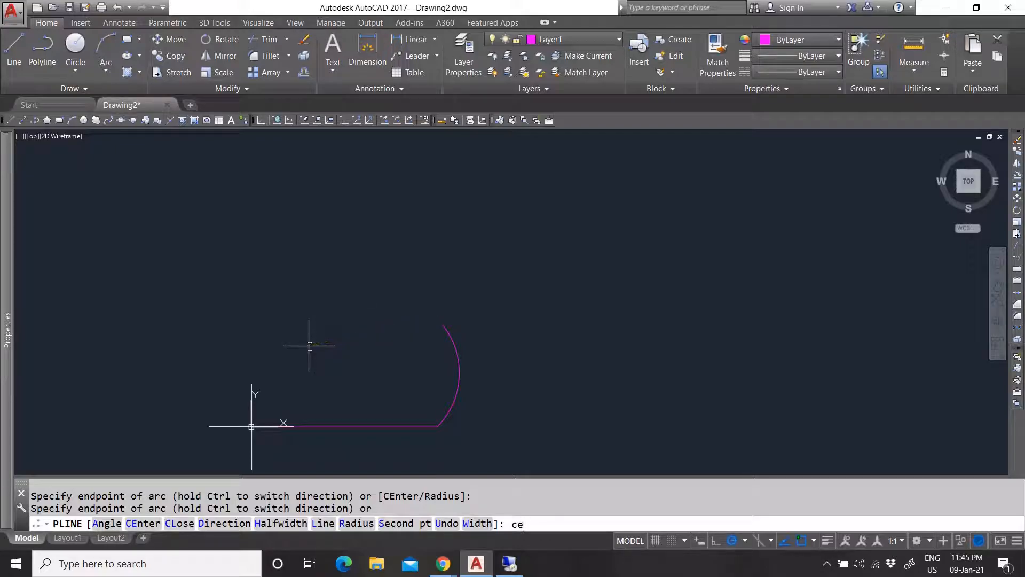
Add a large upper arc to the polyline by picking its center point and its endpoint on the opposite side.
{"action": "key", "text": "Return"}
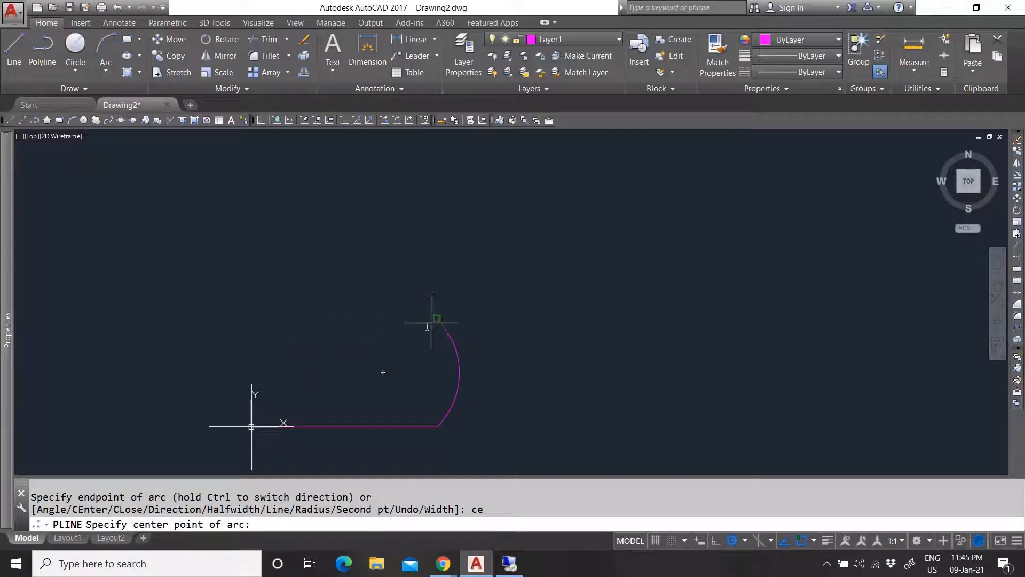
{"action": "left_click", "coordinate": [374, 319]}
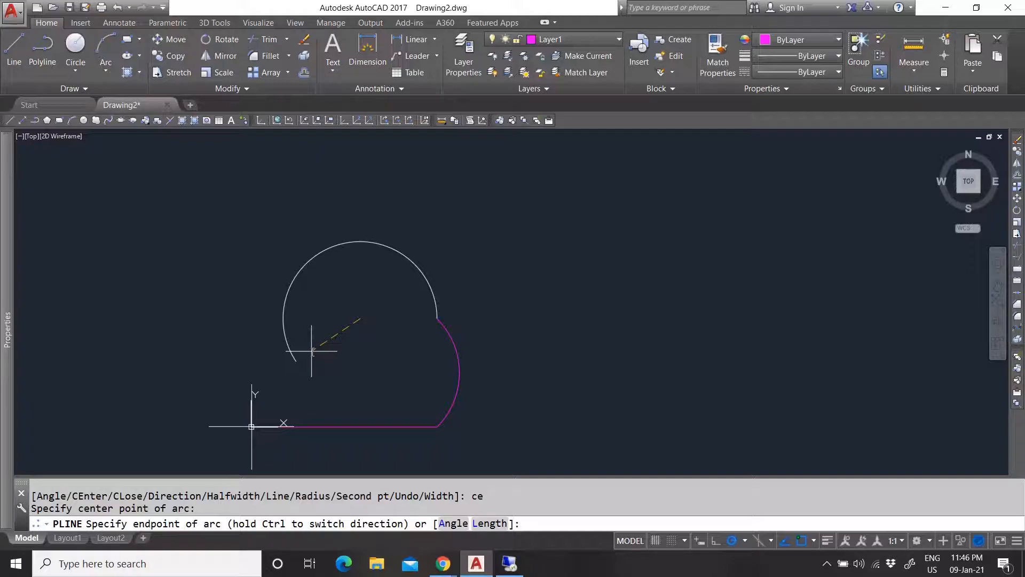
{"action": "left_click", "coordinate": [284, 330]}
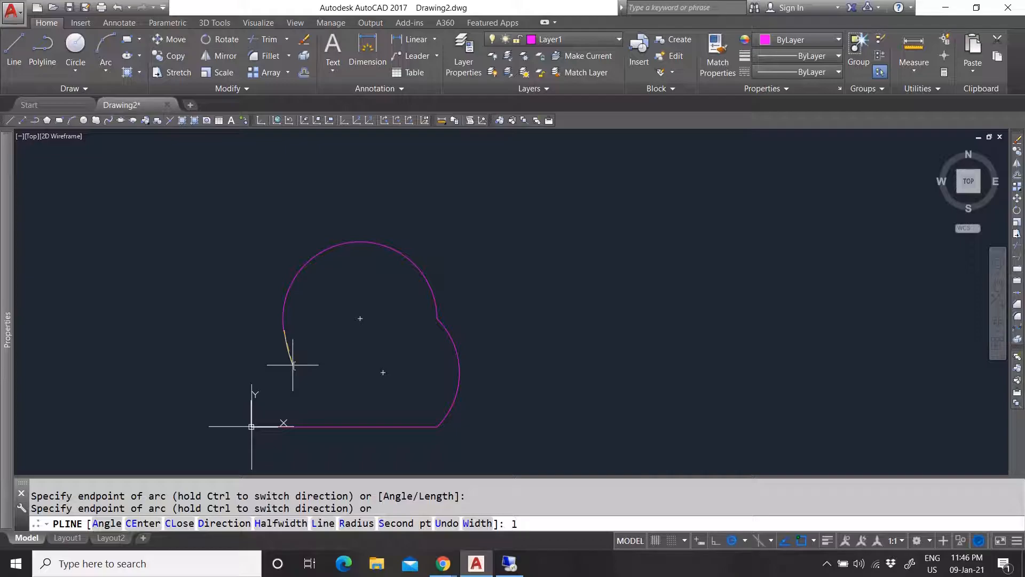
Add a short horizontal line segment ending directly above the origin and close the polyline.
{"action": "type", "text": "l"}
{"action": "key", "text": "Return"}
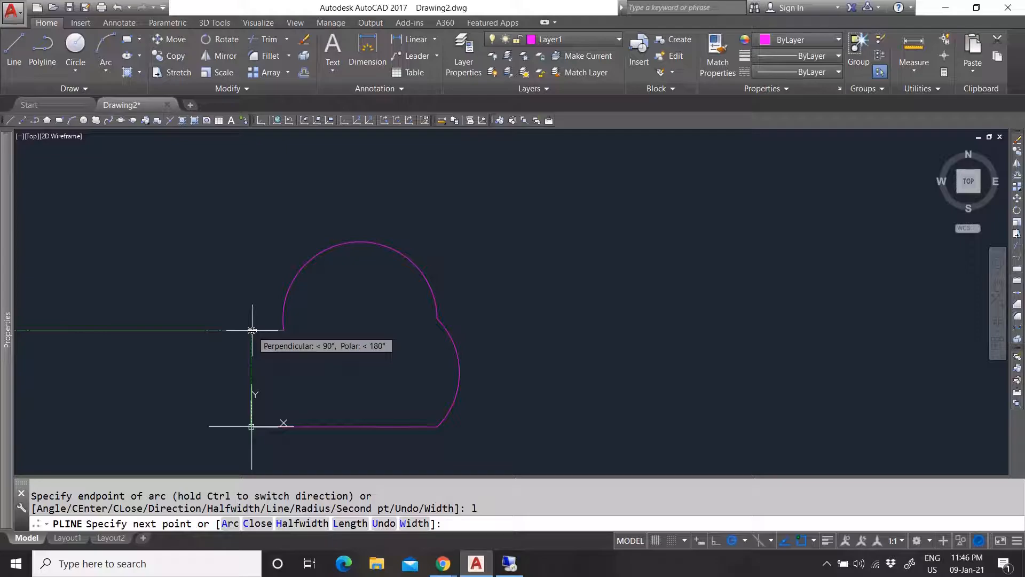
{"action": "left_click", "coordinate": [252, 330]}
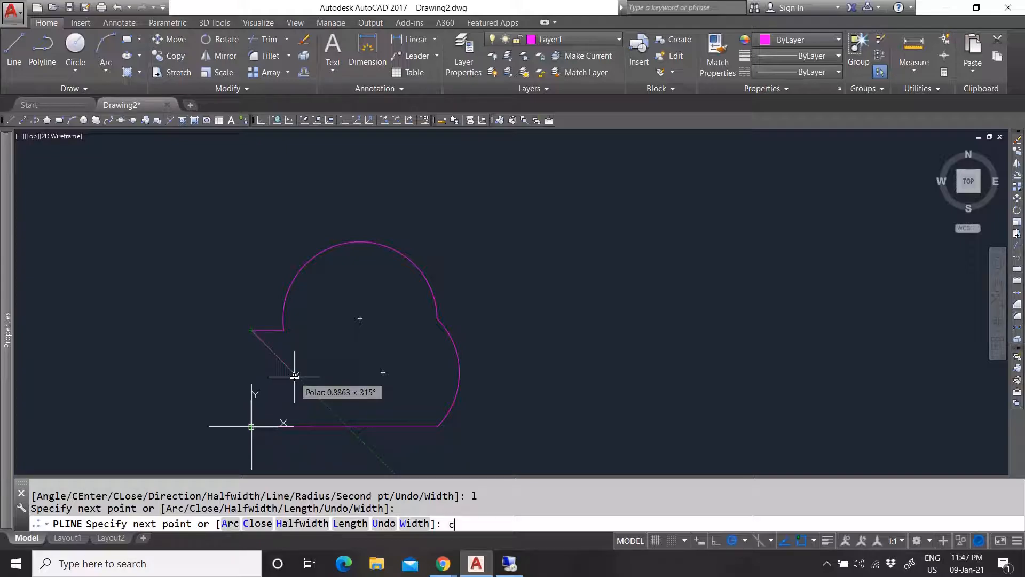
{"action": "key", "text": "Return"}
Select the closed polyline and examine its general and geometry properties, including area, length and closed state.
{"action": "left_click", "coordinate": [279, 331]}
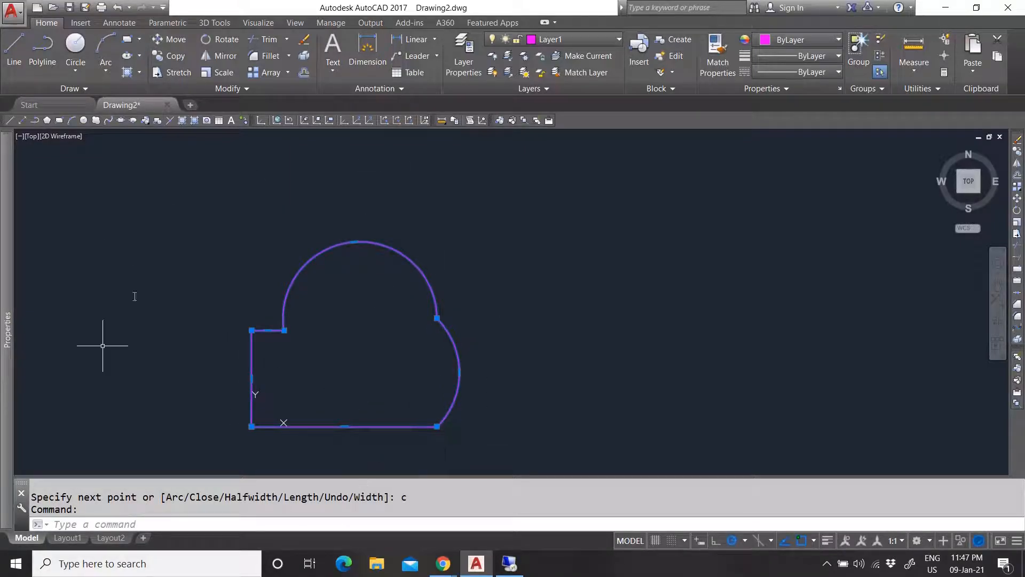
{"action": "mouse_move", "coordinate": [2, 348]}
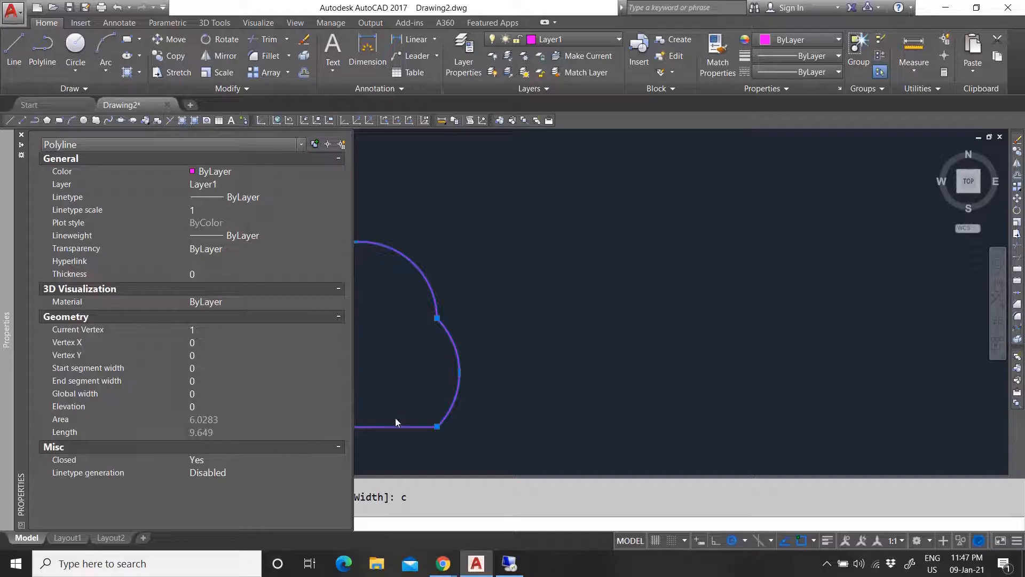
{"action": "key", "text": "Escape"}
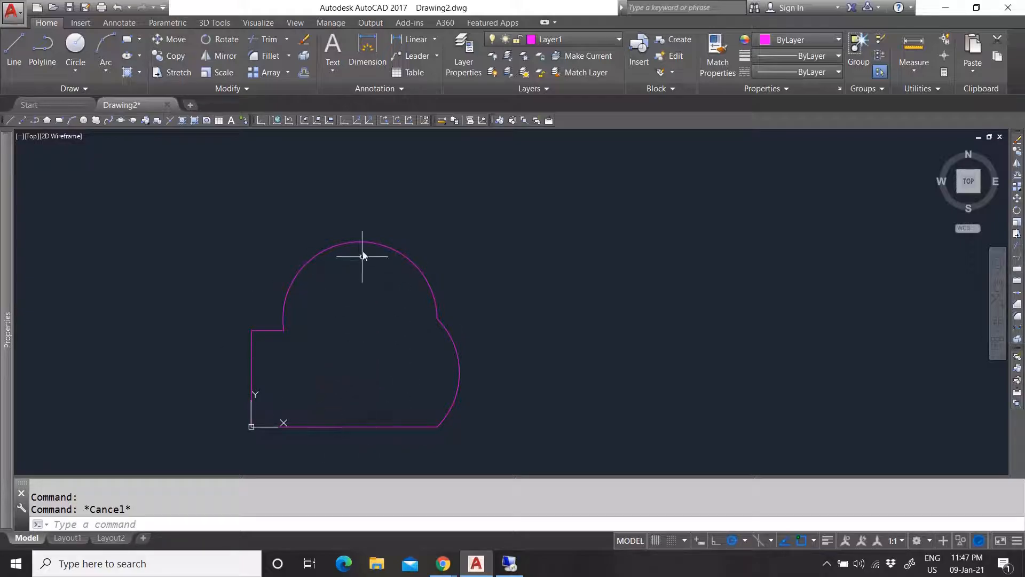
{"action": "left_click", "coordinate": [336, 332]}
{"action": "left_click", "coordinate": [281, 254]}
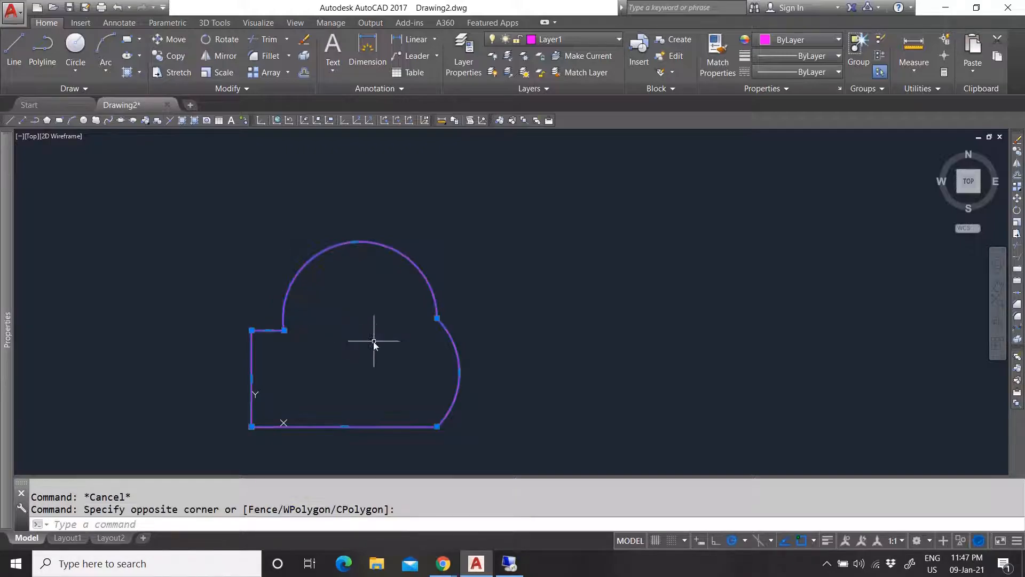
{"action": "key", "text": "Escape"}
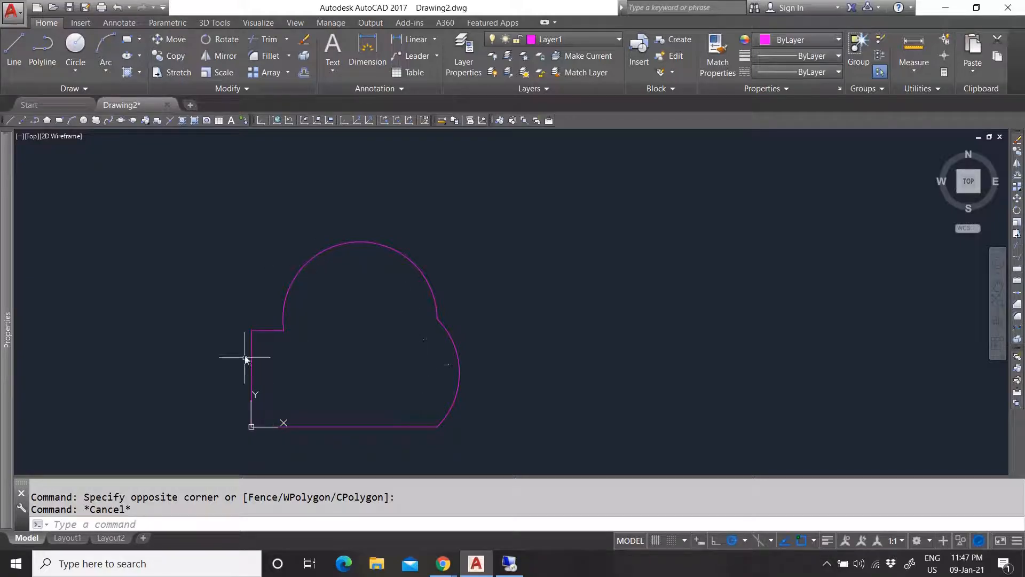
{"action": "left_click", "coordinate": [326, 341]}
{"action": "left_click", "coordinate": [255, 267]}
{"action": "mouse_move", "coordinate": [1, 415]}
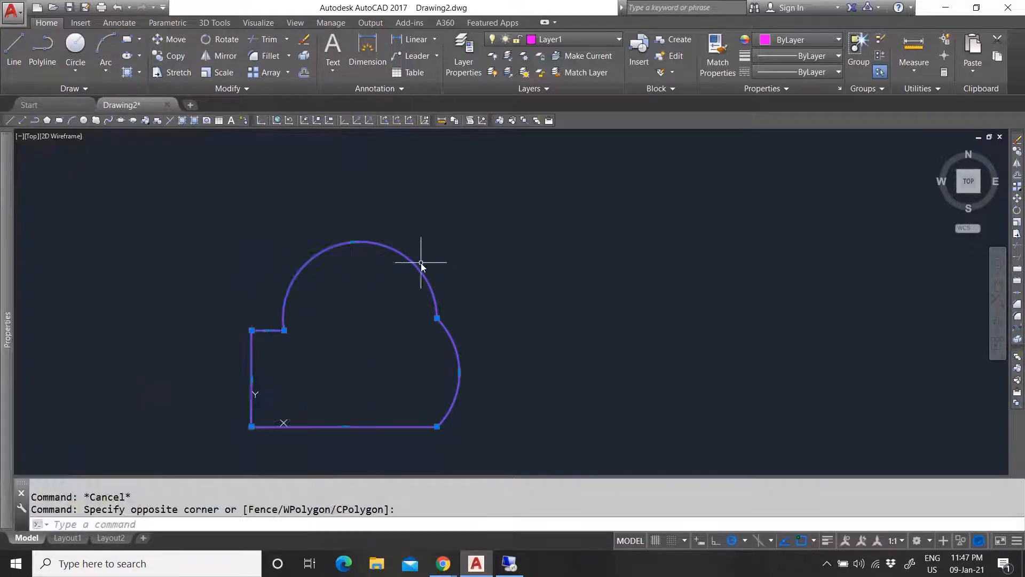
Open Quick Properties for the selected polyline and select the polyline again with a crossing window.
{"action": "right_click", "coordinate": [396, 250]}
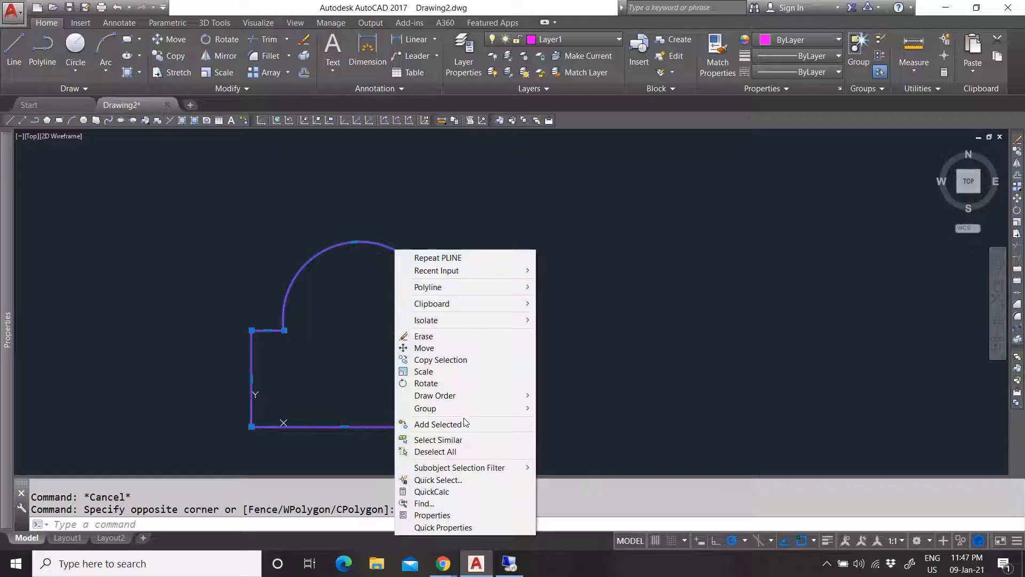
{"action": "left_click", "coordinate": [469, 527]}
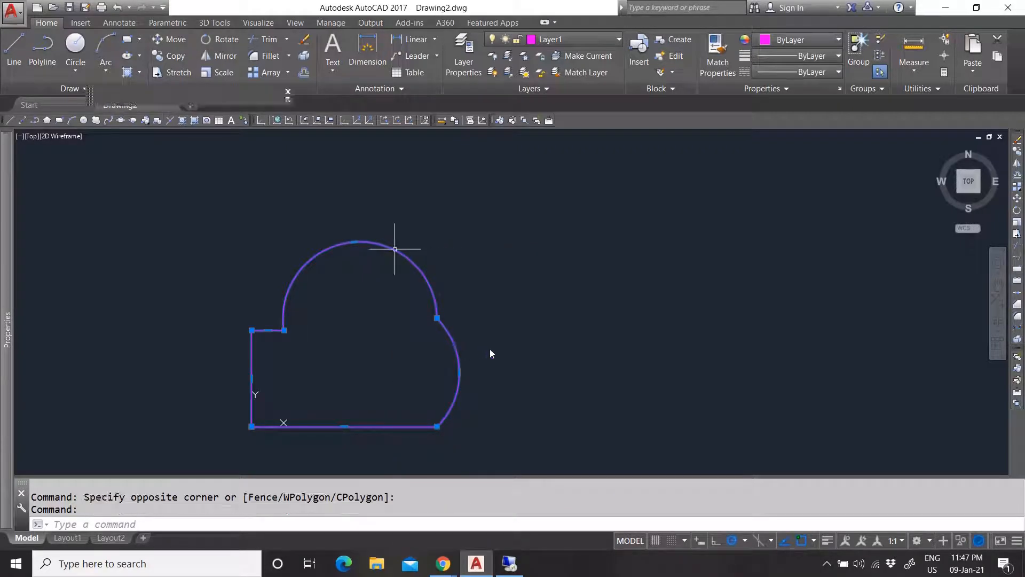
{"action": "left_click", "coordinate": [724, 217]}
{"action": "left_click", "coordinate": [420, 225]}
{"action": "left_click", "coordinate": [363, 291]}
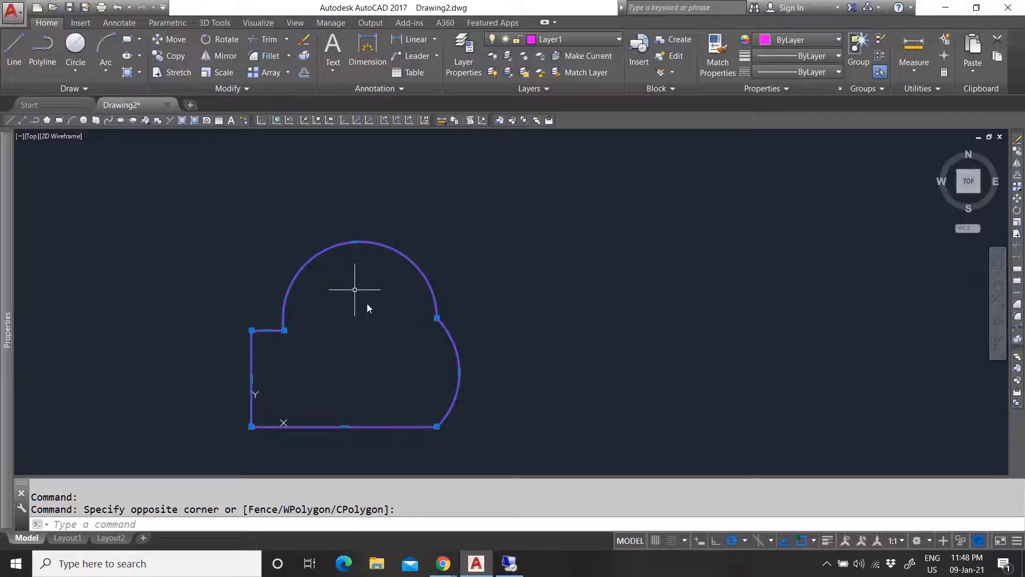
Find the Properties palette control among the view tools and clear the polyline selection.
{"action": "left_click", "coordinate": [80, 23]}
{"action": "left_click", "coordinate": [117, 21]}
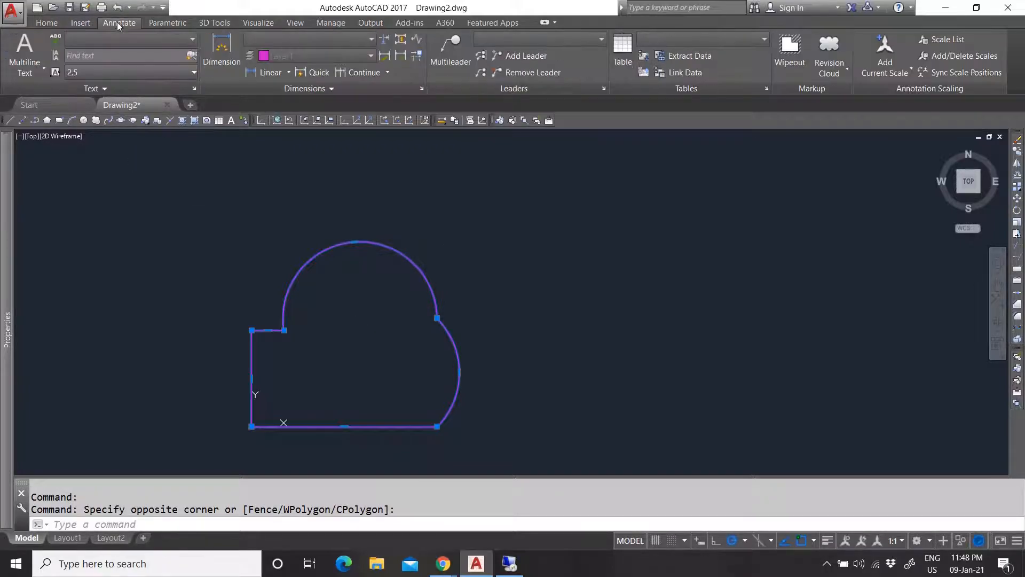
{"action": "left_click", "coordinate": [165, 26]}
{"action": "left_click", "coordinate": [257, 23]}
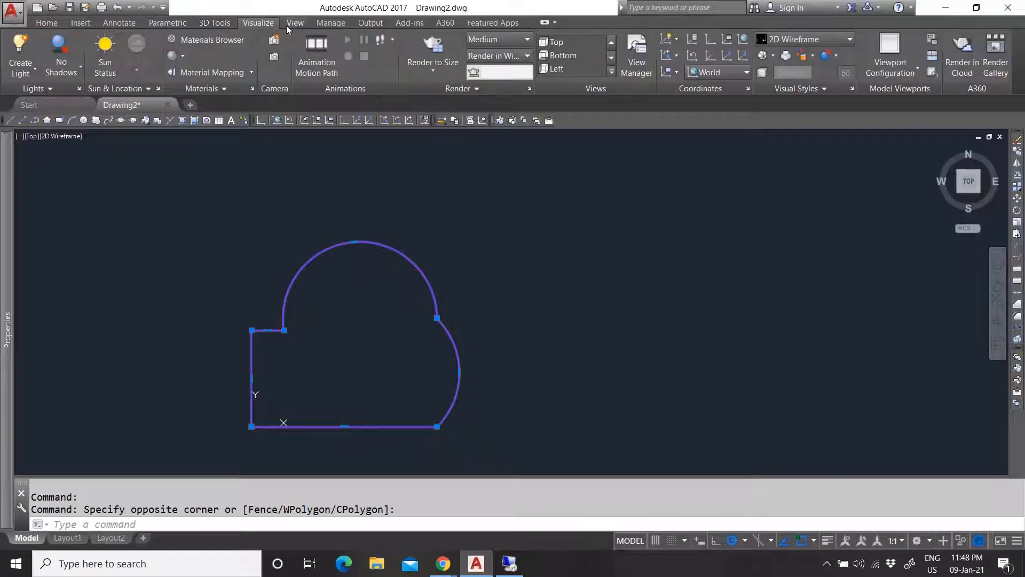
{"action": "left_click", "coordinate": [294, 24]}
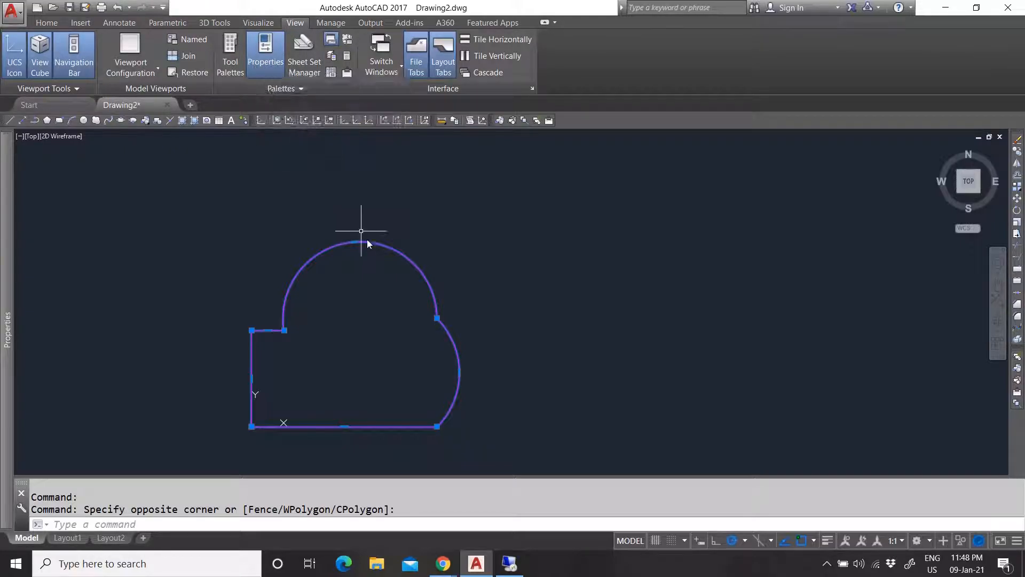
{"action": "key", "text": "Escape"}
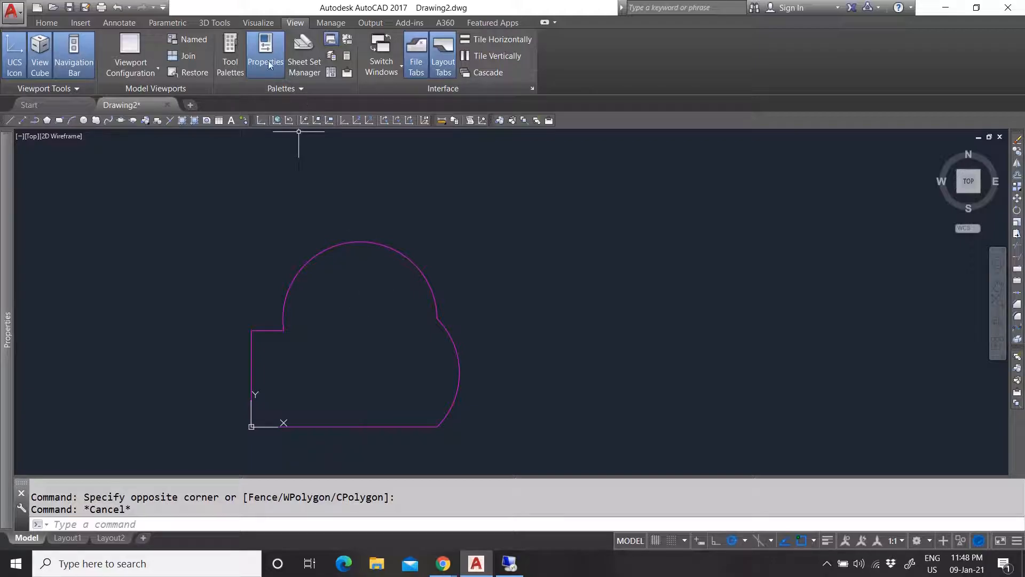
Select the closed polyline with a crossing window and examine the color and layer options in its properties.
{"action": "left_click", "coordinate": [355, 303]}
{"action": "left_click", "coordinate": [238, 220]}
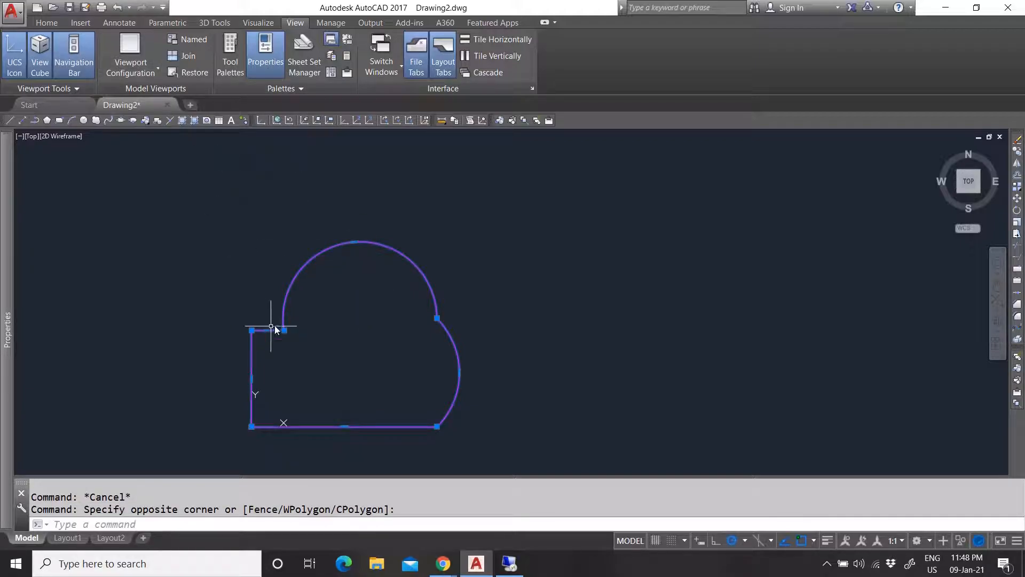
{"action": "mouse_move", "coordinate": [3, 325]}
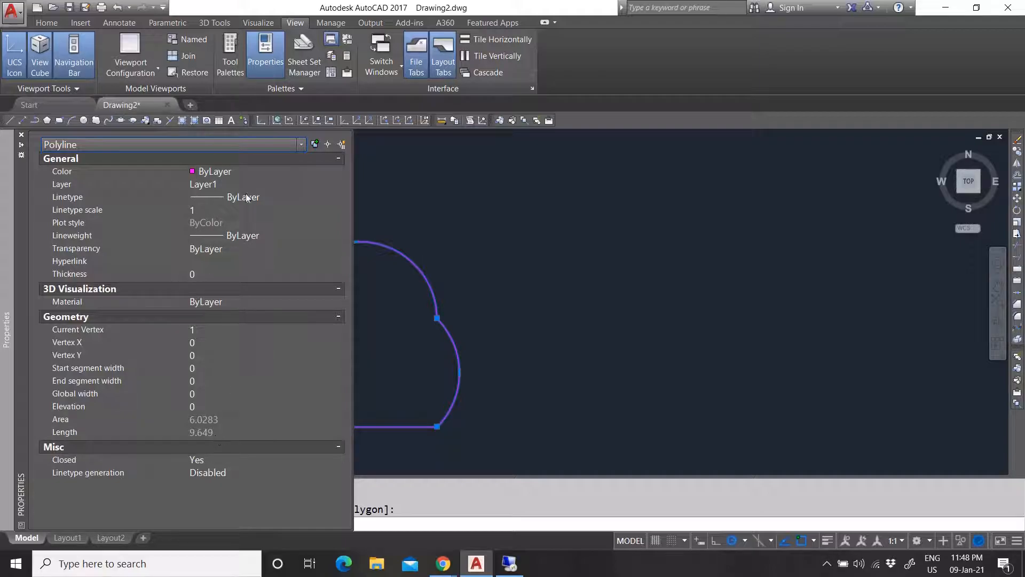
{"action": "left_click", "coordinate": [229, 169]}
{"action": "left_click", "coordinate": [233, 180]}
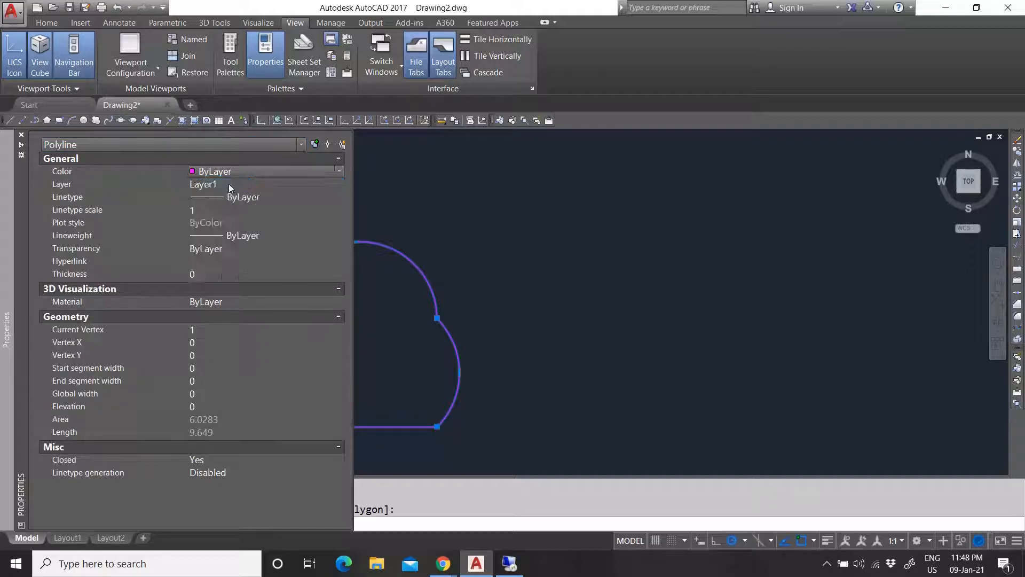
{"action": "left_click", "coordinate": [226, 188]}
{"action": "left_click", "coordinate": [238, 188]}
{"action": "left_click", "coordinate": [240, 189]}
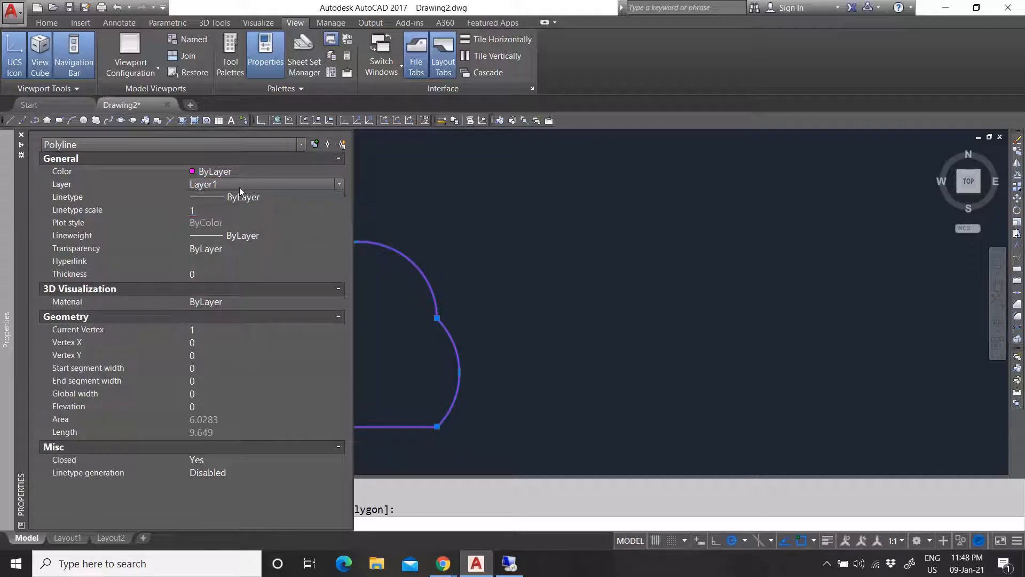
{"action": "left_click", "coordinate": [235, 171]}
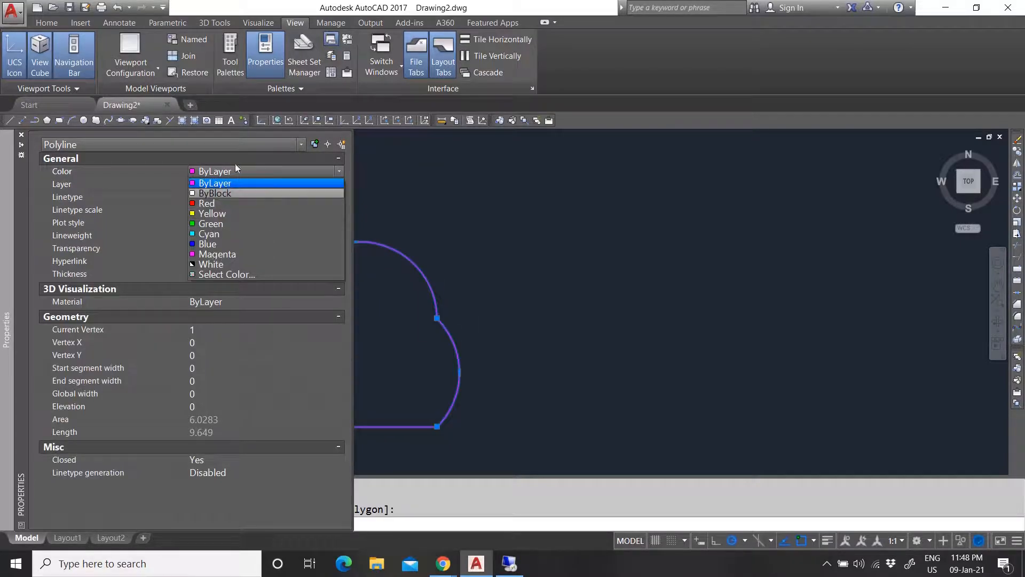
{"action": "left_click", "coordinate": [238, 171]}
Examine the polyline's linetype, linetype scale and lineweight options, leaving the lineweight at ByLayer.
{"action": "left_click", "coordinate": [232, 199]}
{"action": "left_click", "coordinate": [244, 199]}
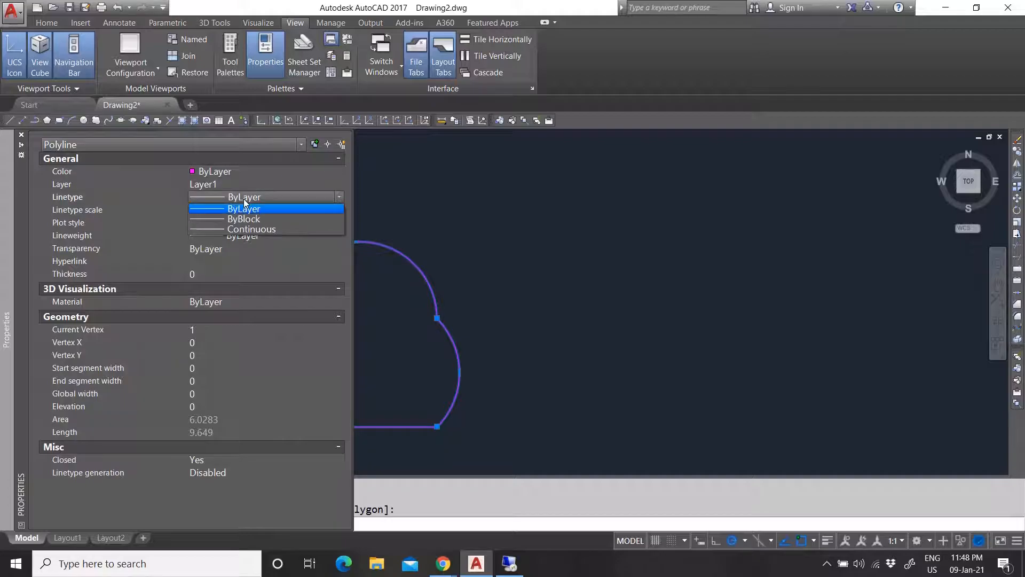
{"action": "left_click", "coordinate": [239, 199]}
{"action": "left_click", "coordinate": [242, 210]}
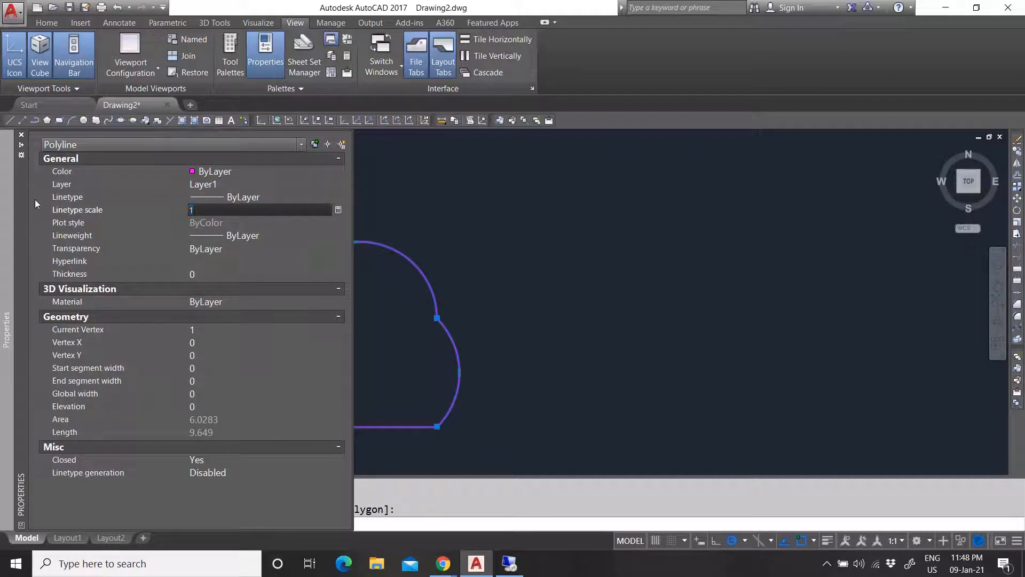
{"action": "left_click", "coordinate": [251, 236]}
{"action": "left_click", "coordinate": [254, 235]}
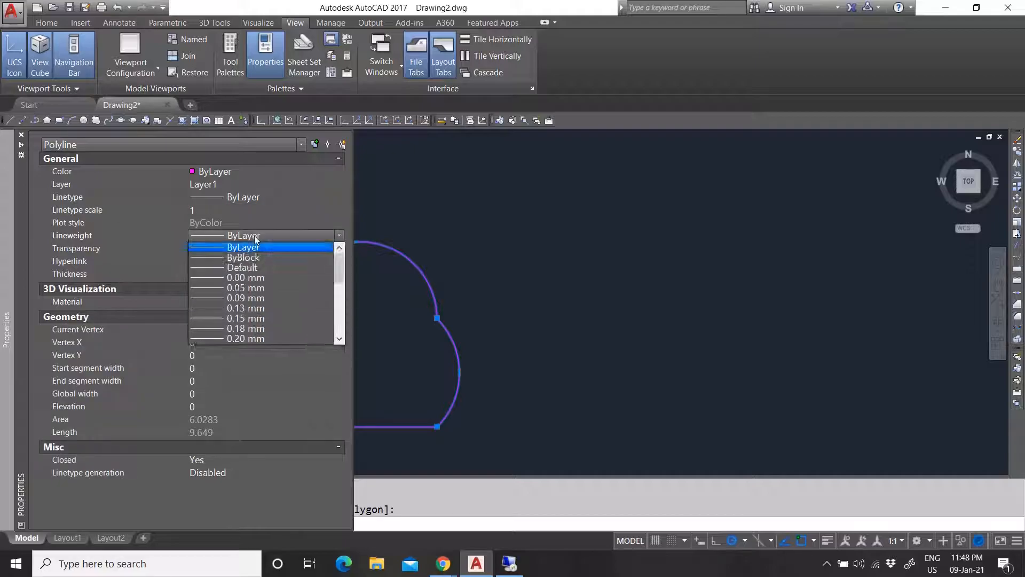
{"action": "left_click", "coordinate": [243, 247]}
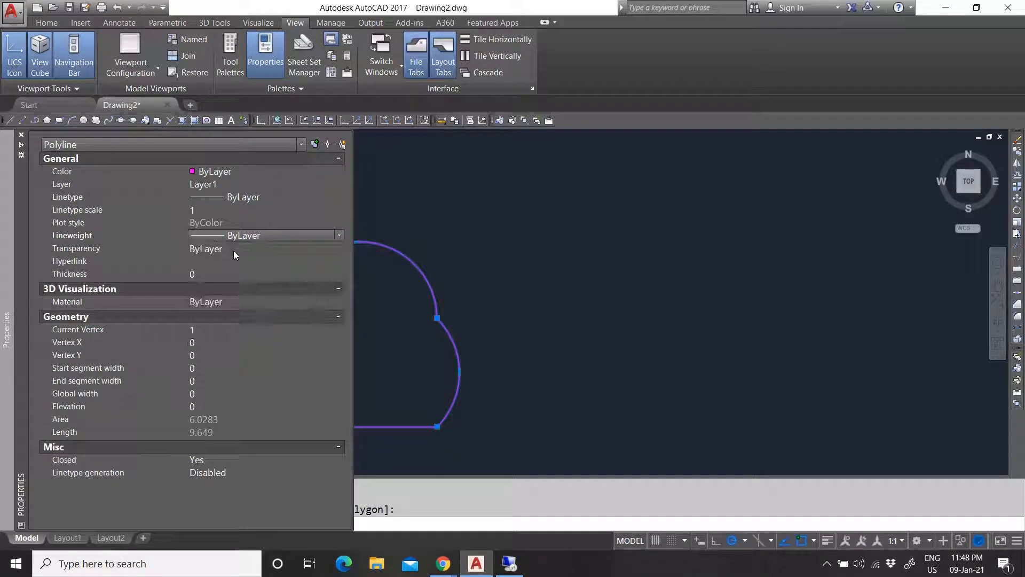
Try to set the polyline's transparency to 100.
{"action": "left_click", "coordinate": [233, 251]}
{"action": "left_click", "coordinate": [249, 251]}
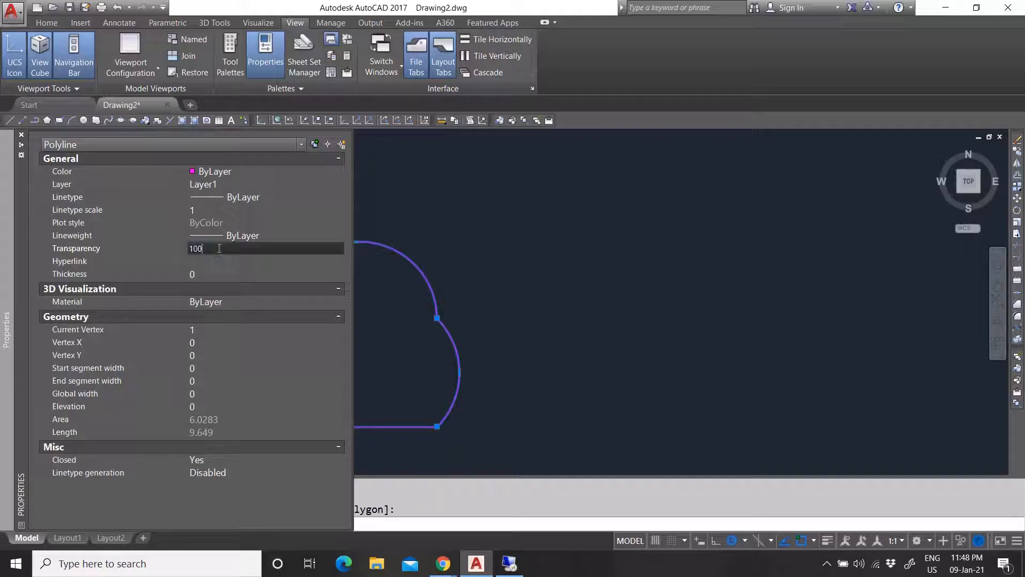
{"action": "left_click", "coordinate": [261, 260]}
{"action": "left_click", "coordinate": [246, 249]}
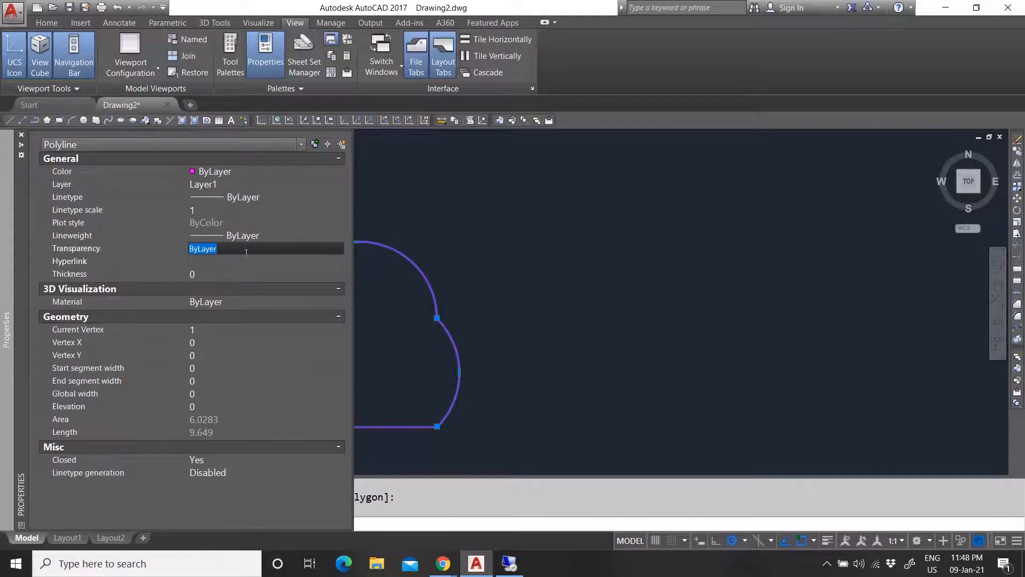
Examine the polyline's hyperlink and thickness properties and deselect the polyline.
{"action": "left_click", "coordinate": [220, 260]}
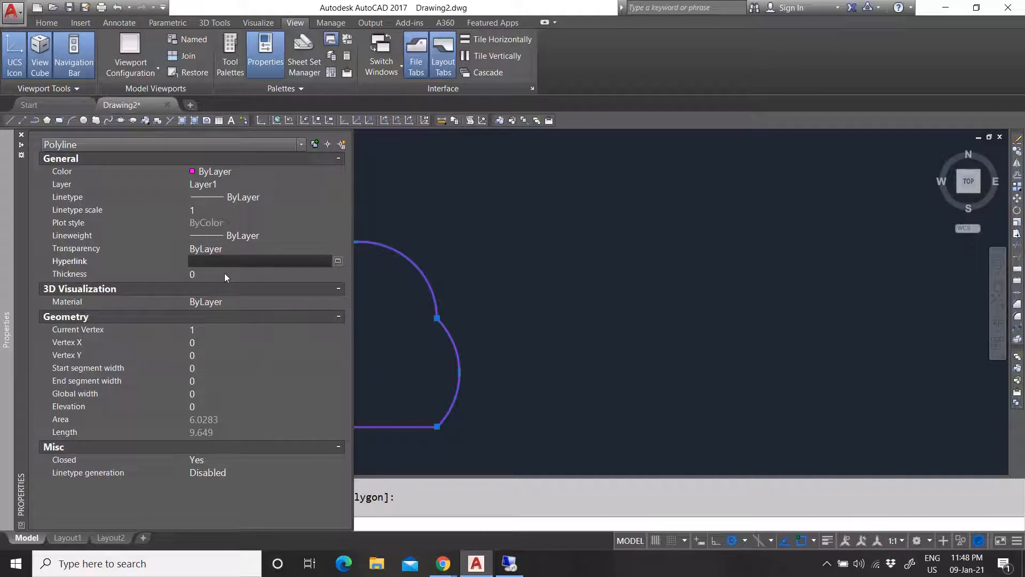
{"action": "left_click", "coordinate": [217, 272]}
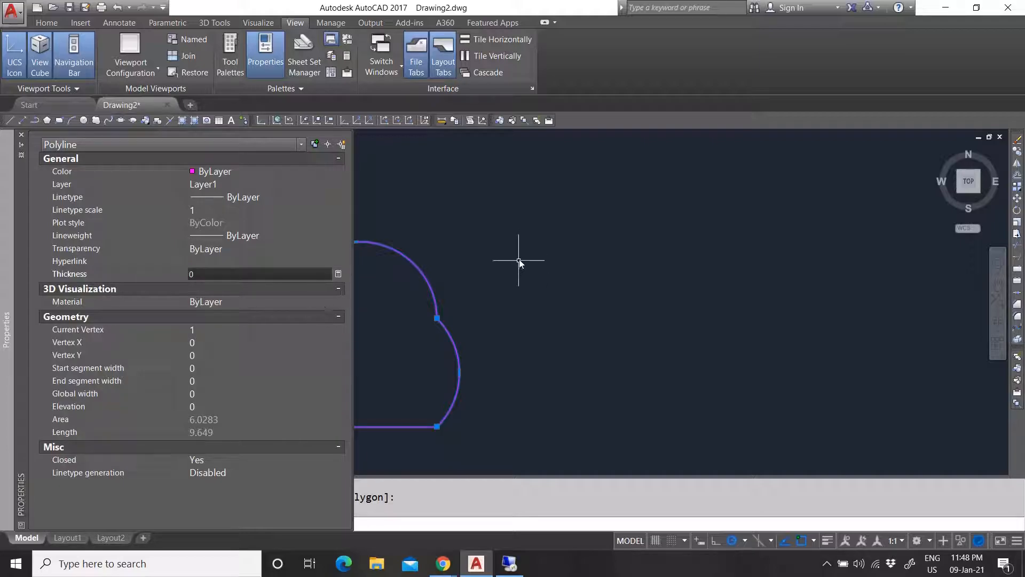
{"action": "scroll", "coordinate": [520, 258], "scroll_direction": "down", "scroll_amount": 4}
{"action": "key", "text": "Escape"}
{"action": "scroll", "coordinate": [470, 281], "scroll_direction": "up", "scroll_amount": 6}
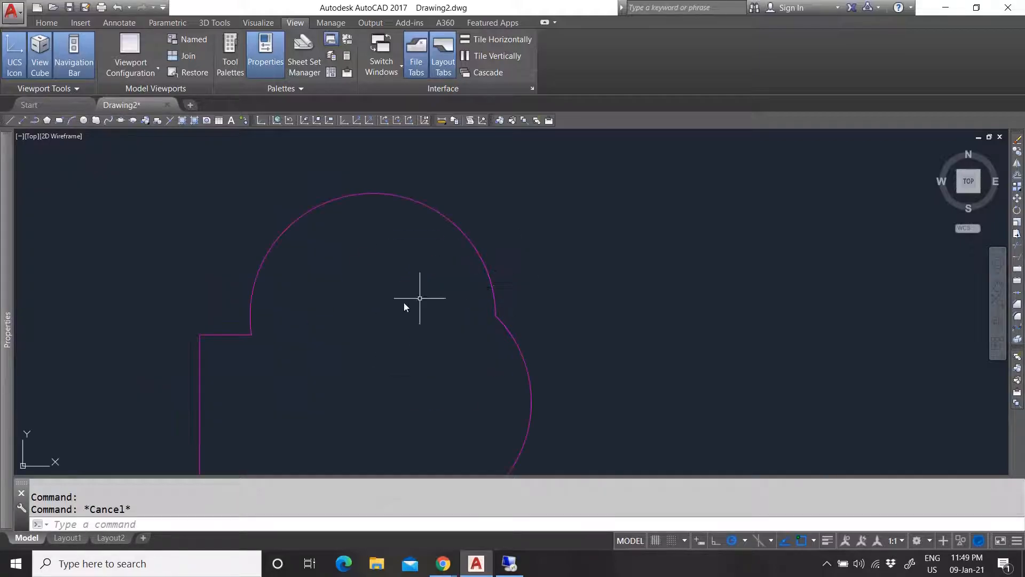
{"action": "scroll", "coordinate": [499, 293], "scroll_direction": "down", "scroll_amount": 4}
{"action": "scroll", "coordinate": [472, 316], "scroll_direction": "up", "scroll_amount": 2}
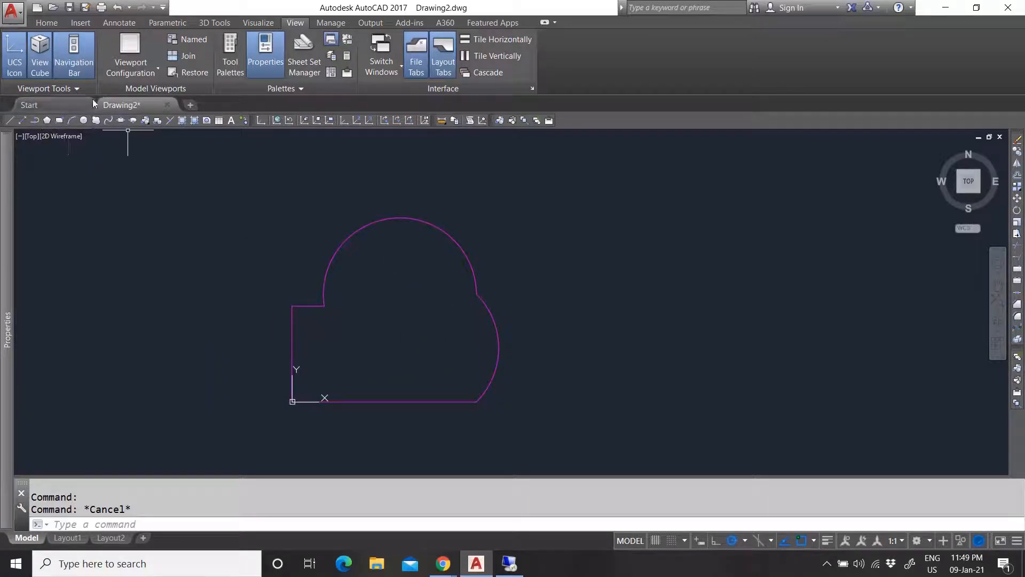
Draw a single horizontal line above the closed polyline, about as long as the polyline is wide.
{"action": "left_click", "coordinate": [52, 24]}
{"action": "scroll", "coordinate": [288, 331], "scroll_direction": "down", "scroll_amount": 2}
{"action": "scroll", "coordinate": [340, 320], "scroll_direction": "up", "scroll_amount": 2}
{"action": "left_click", "coordinate": [22, 38]}
{"action": "left_click", "coordinate": [243, 185]}
{"action": "left_click", "coordinate": [438, 186]}
{"action": "key", "text": "Escape"}
Select the closed polyline with a crossing window to check its properties again and deselect it.
{"action": "left_click", "coordinate": [430, 258]}
{"action": "left_click", "coordinate": [374, 293]}
{"action": "mouse_move", "coordinate": [8, 203]}
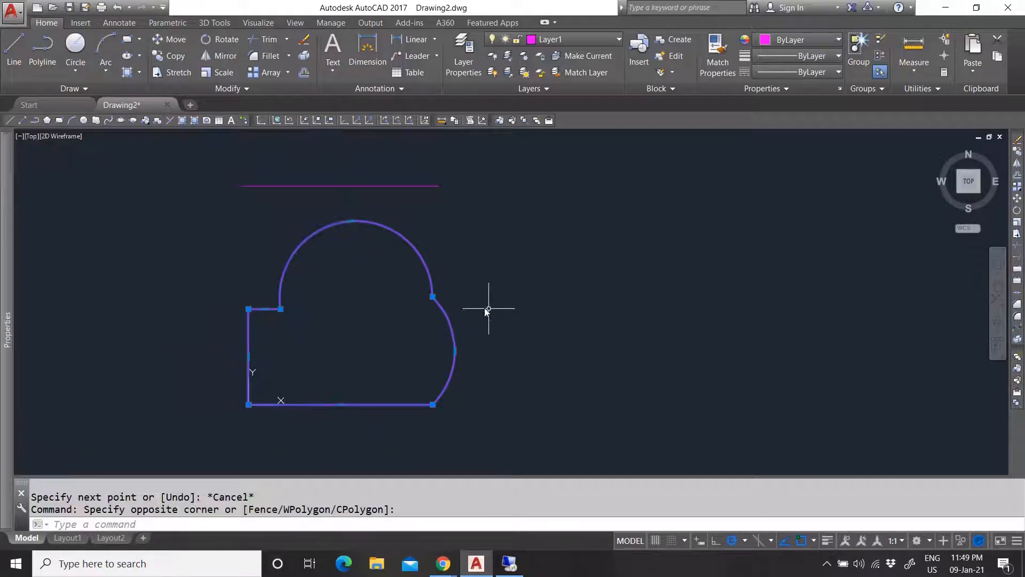
{"action": "key", "text": "Escape"}
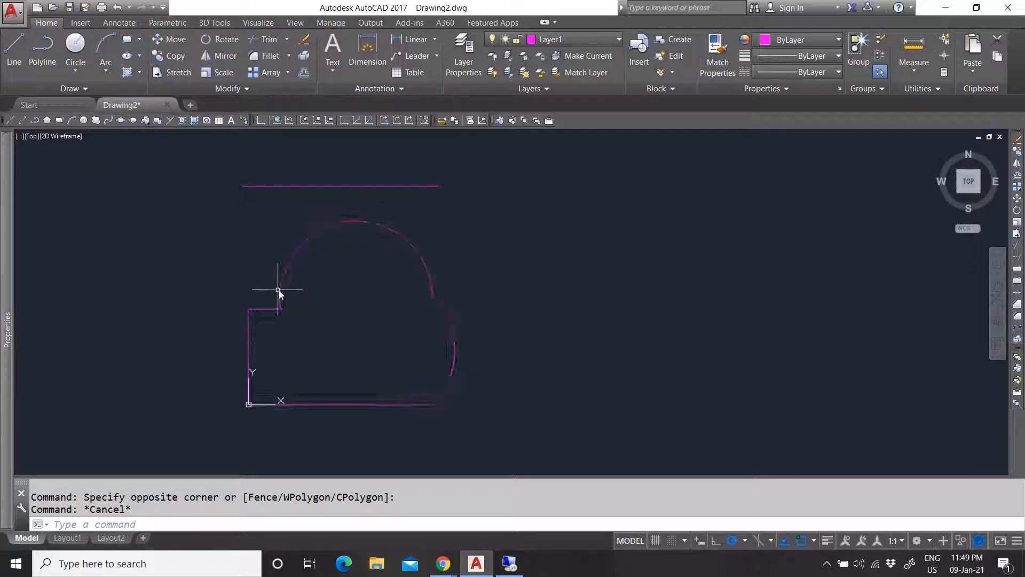
{"action": "left_click", "coordinate": [75, 47]}
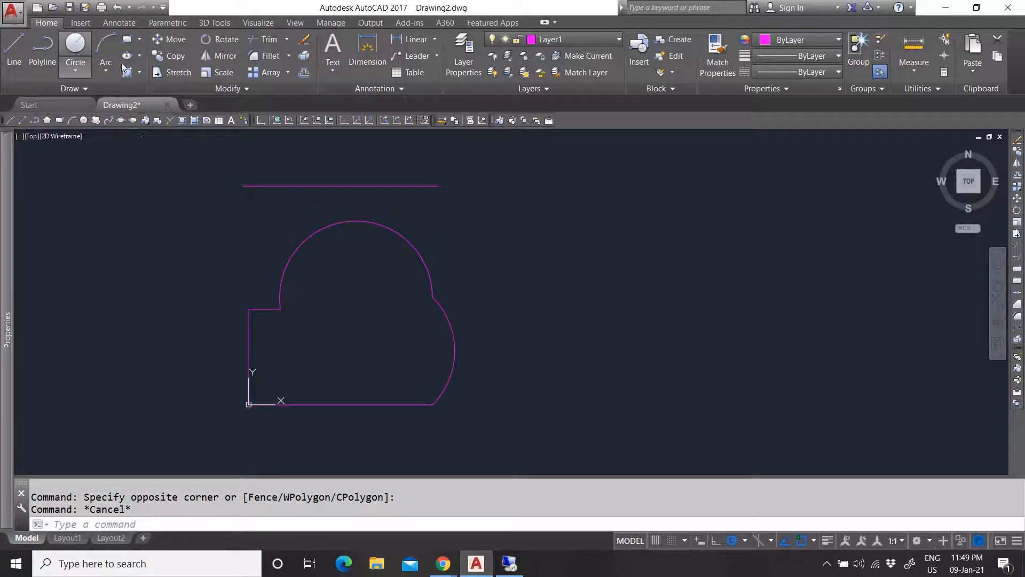
{"action": "left_click", "coordinate": [531, 275]}
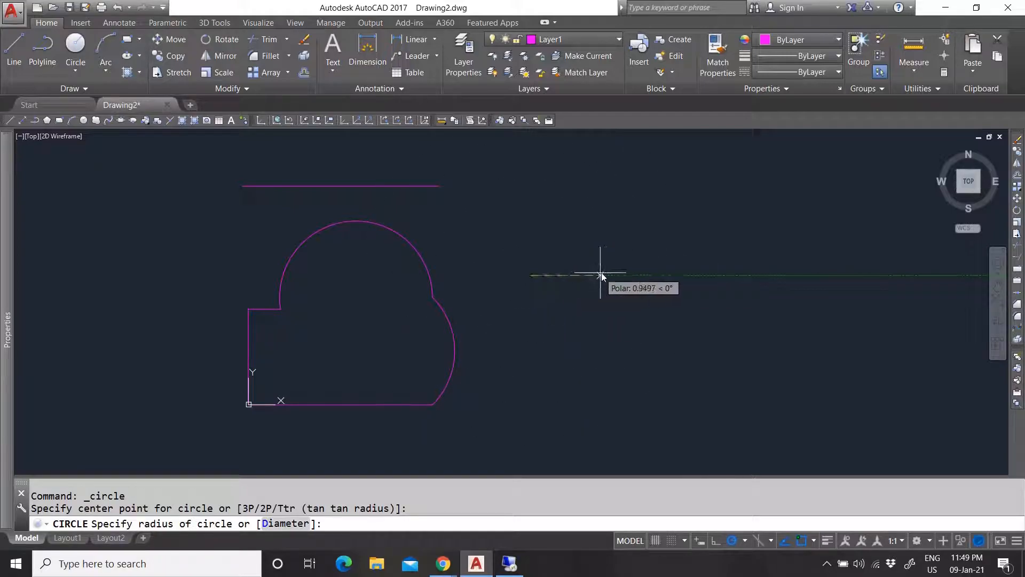
{"action": "key", "text": "Escape"}
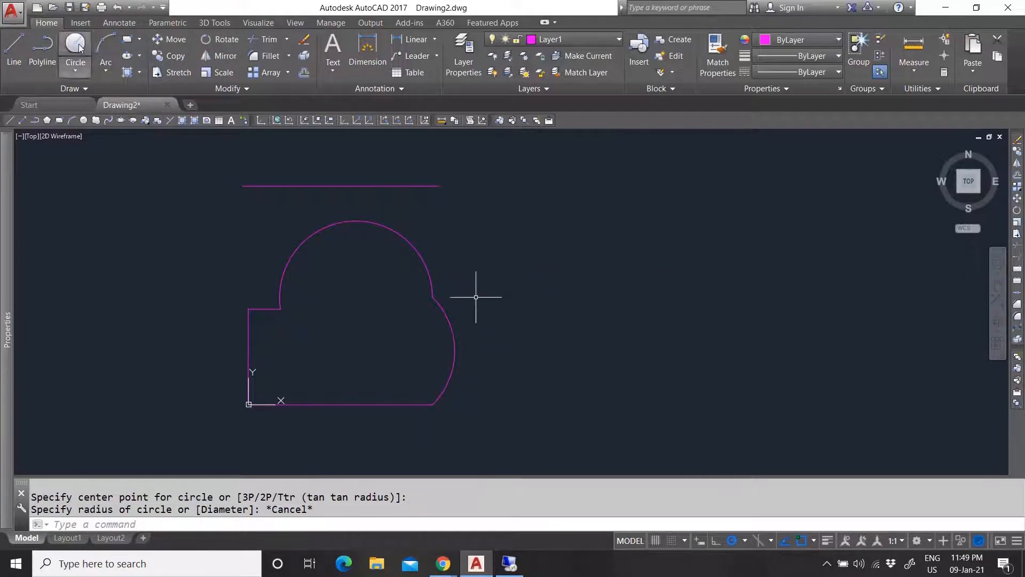
Draw a circle centered at 0,0,0 with a radius of 100.
{"action": "key", "text": "space"}
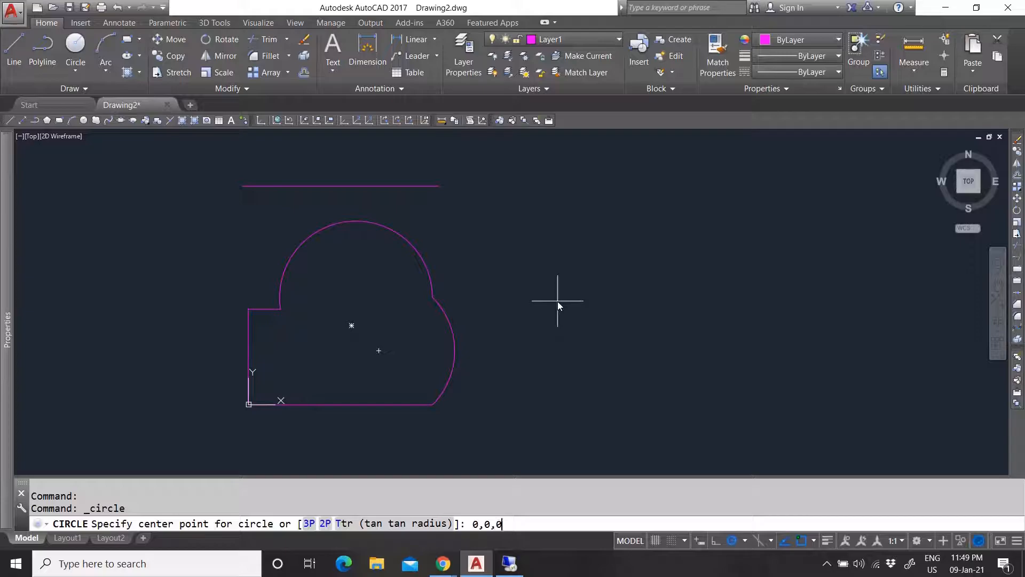
{"action": "type", "text": "0,0,0"}
{"action": "key", "text": "Return"}
{"action": "scroll", "coordinate": [555, 299], "scroll_direction": "down", "scroll_amount": 4}
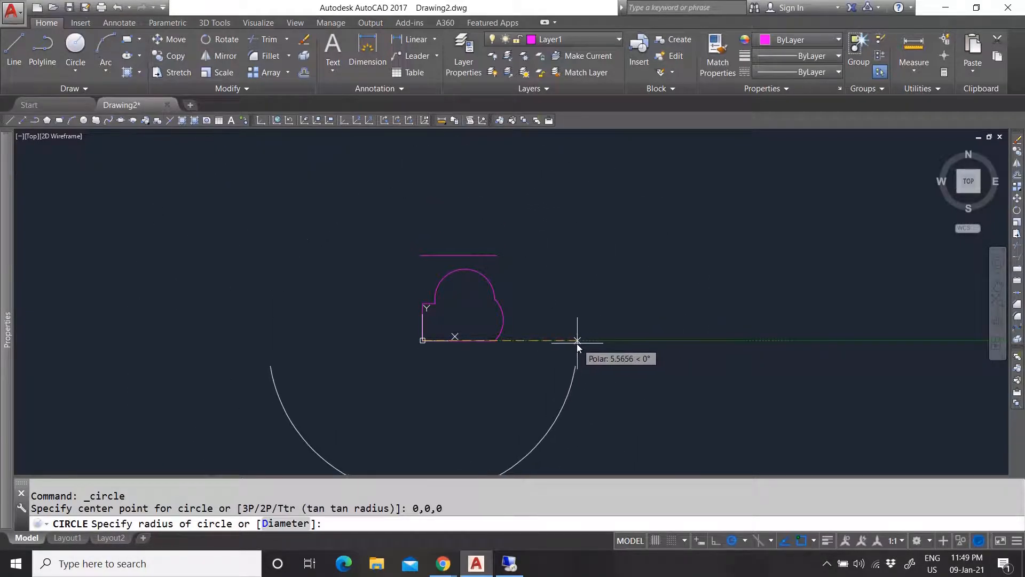
{"action": "type", "text": "5"}
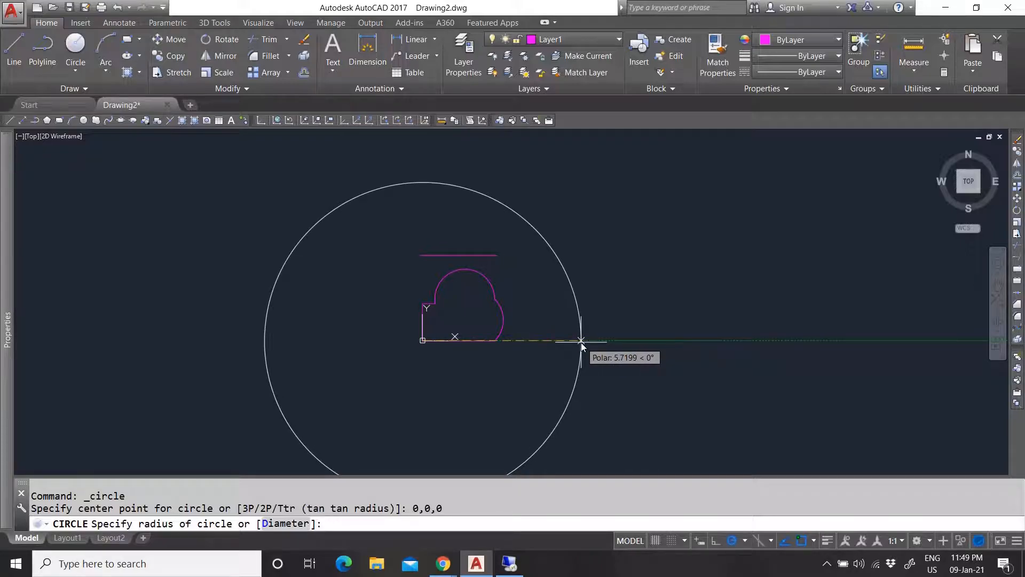
{"action": "key", "text": "Return"}
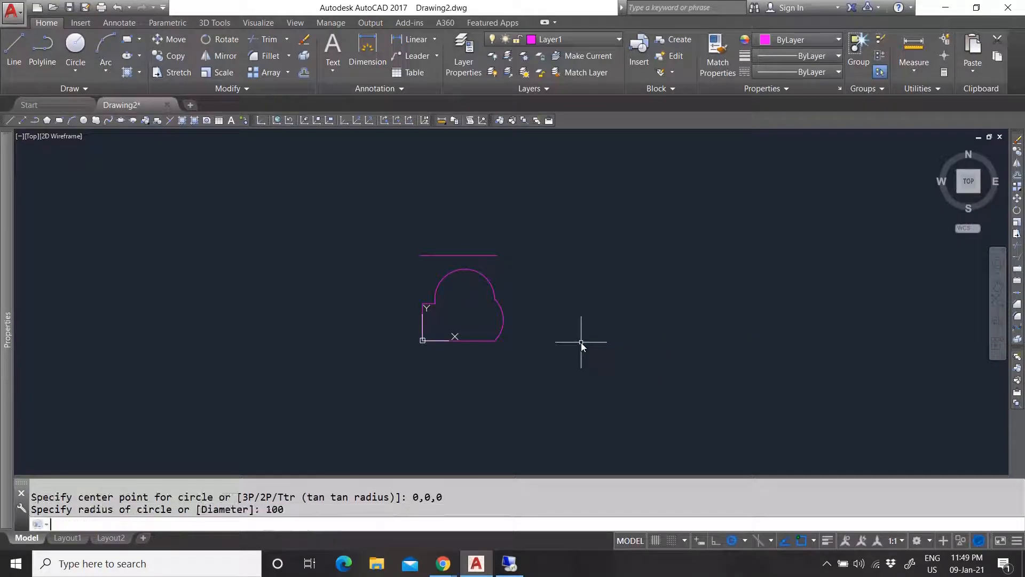
Examine the whole circle around the origin, select it with a crossing window and deselect it.
{"action": "scroll", "coordinate": [422, 345], "scroll_direction": "up", "scroll_amount": 5}
{"action": "scroll", "coordinate": [423, 345], "scroll_direction": "down", "scroll_amount": 5}
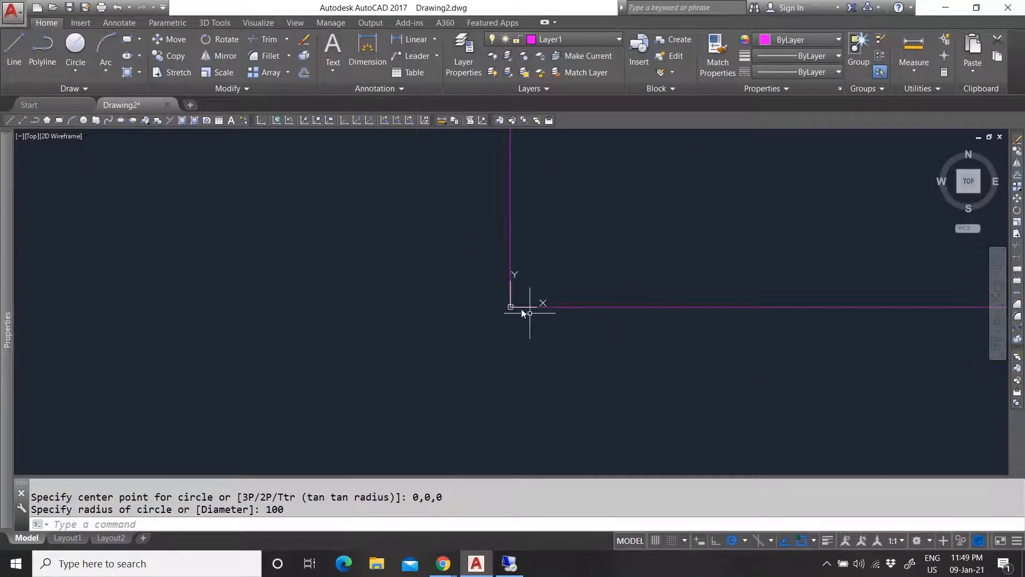
{"action": "scroll", "coordinate": [464, 338], "scroll_direction": "down", "scroll_amount": 5}
{"action": "scroll", "coordinate": [520, 357], "scroll_direction": "up", "scroll_amount": 5}
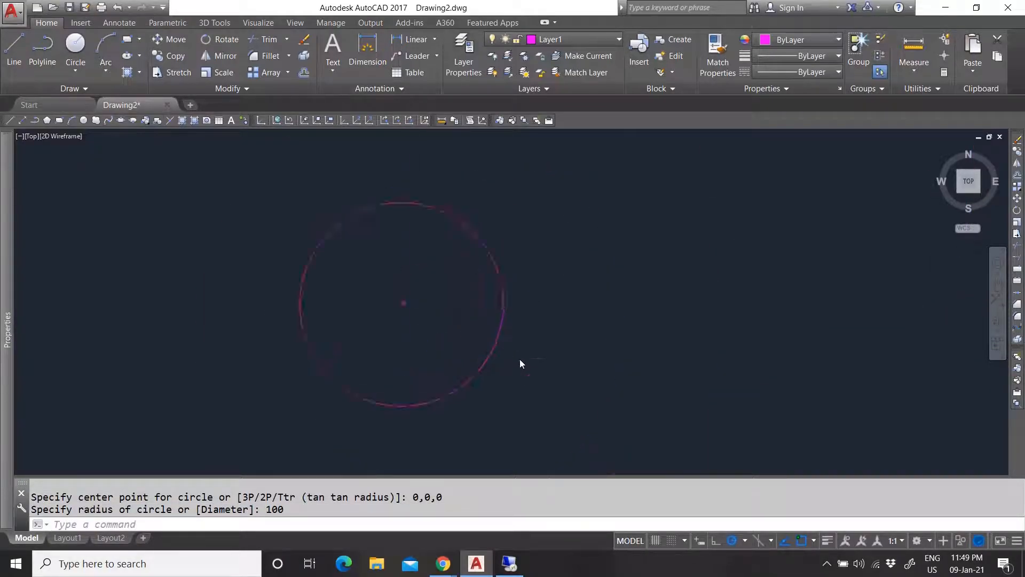
{"action": "key", "text": "Escape"}
{"action": "left_click", "coordinate": [524, 316]}
{"action": "left_click", "coordinate": [453, 293]}
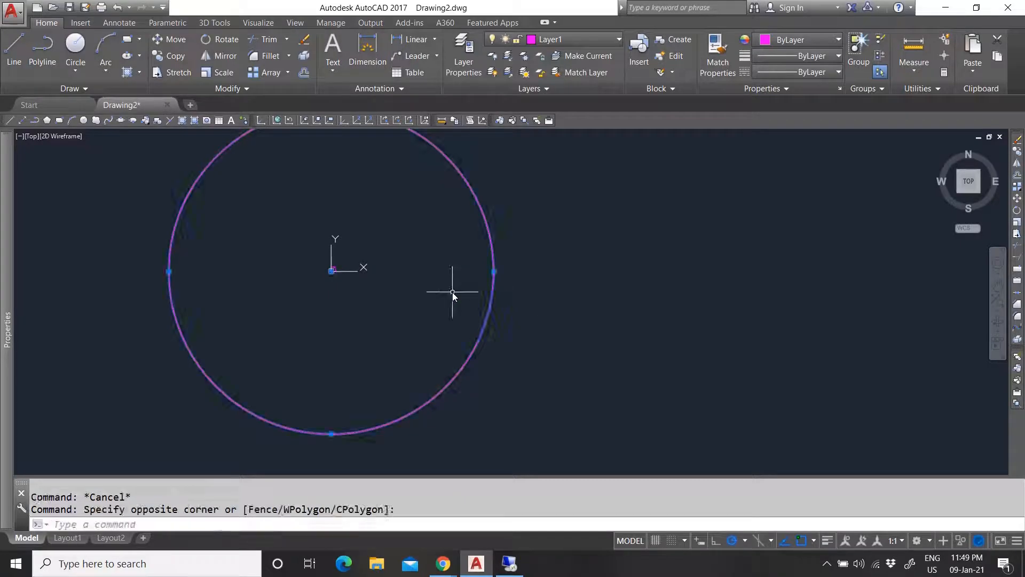
{"action": "key", "text": "Escape"}
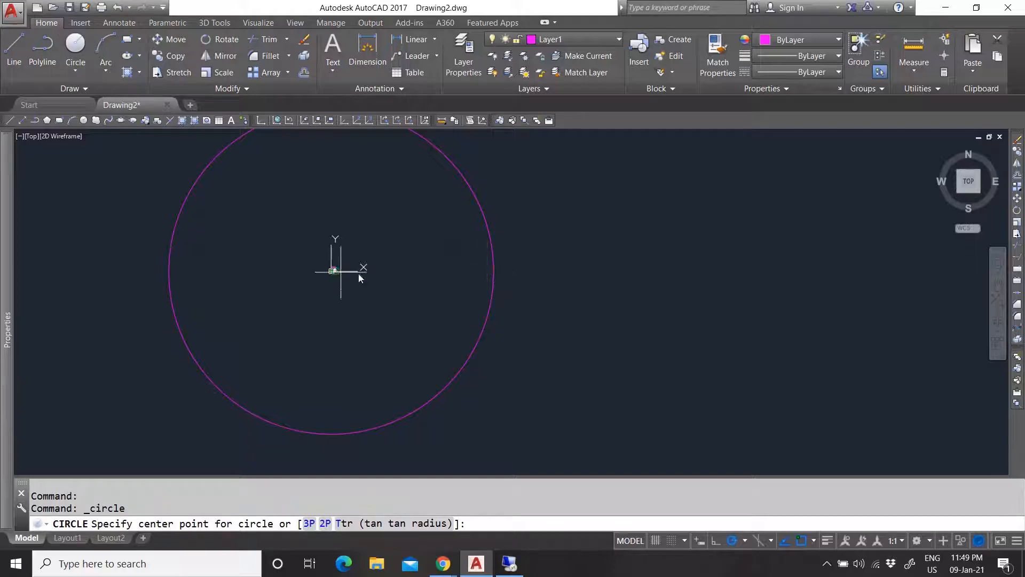
Draw a second circle to the right of the large one, using the Diameter option with a diameter of 100.
{"action": "left_click", "coordinate": [600, 270]}
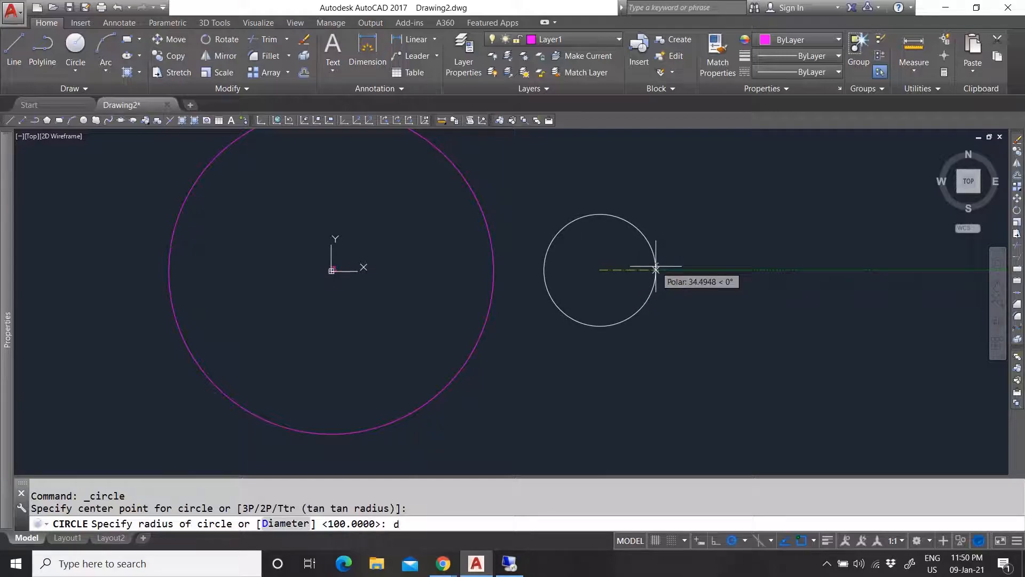
{"action": "key", "text": "Return"}
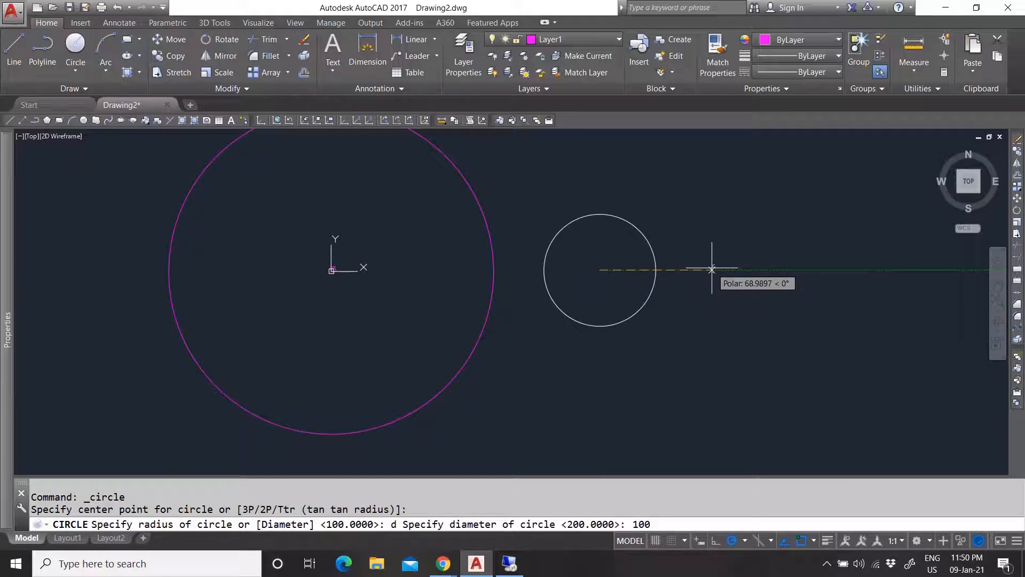
{"action": "key", "text": "Return"}
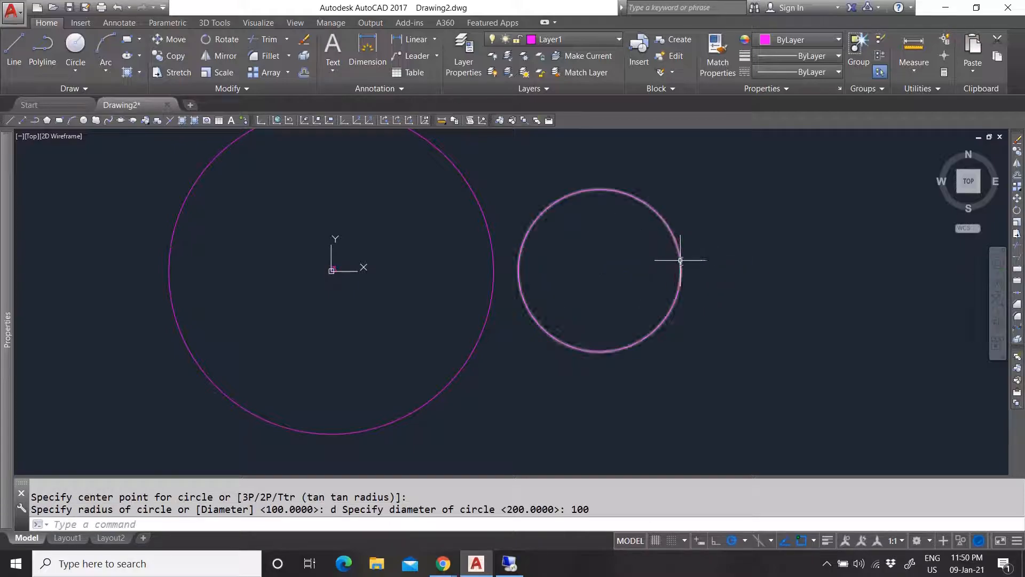
Erase the large circle around the origin and the smaller circle beside it.
{"action": "scroll", "coordinate": [444, 369], "scroll_direction": "down", "scroll_amount": 3}
{"action": "scroll", "coordinate": [462, 347], "scroll_direction": "up", "scroll_amount": 3}
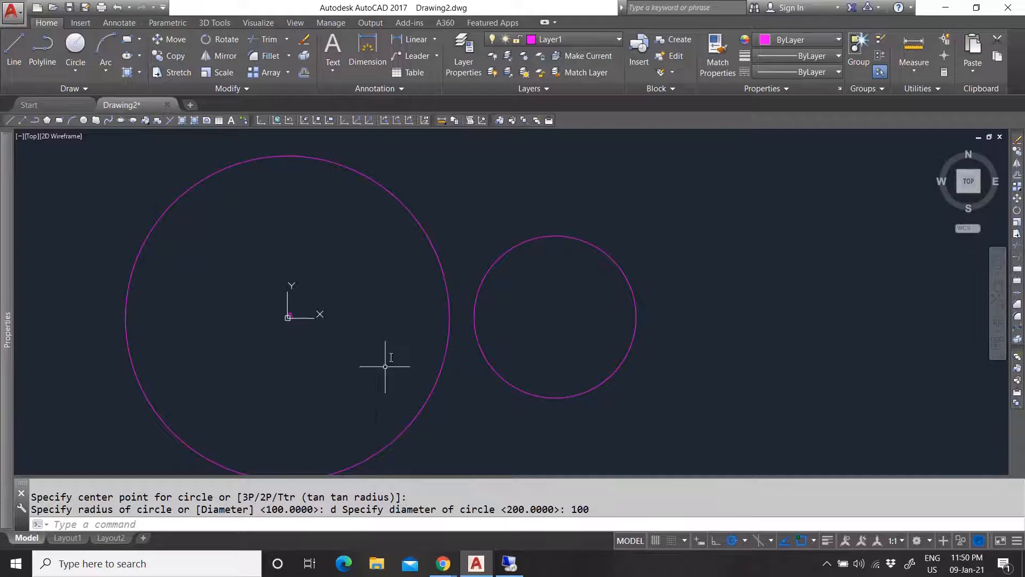
{"action": "scroll", "coordinate": [368, 294], "scroll_direction": "down", "scroll_amount": 3}
{"action": "scroll", "coordinate": [465, 298], "scroll_direction": "up", "scroll_amount": 3}
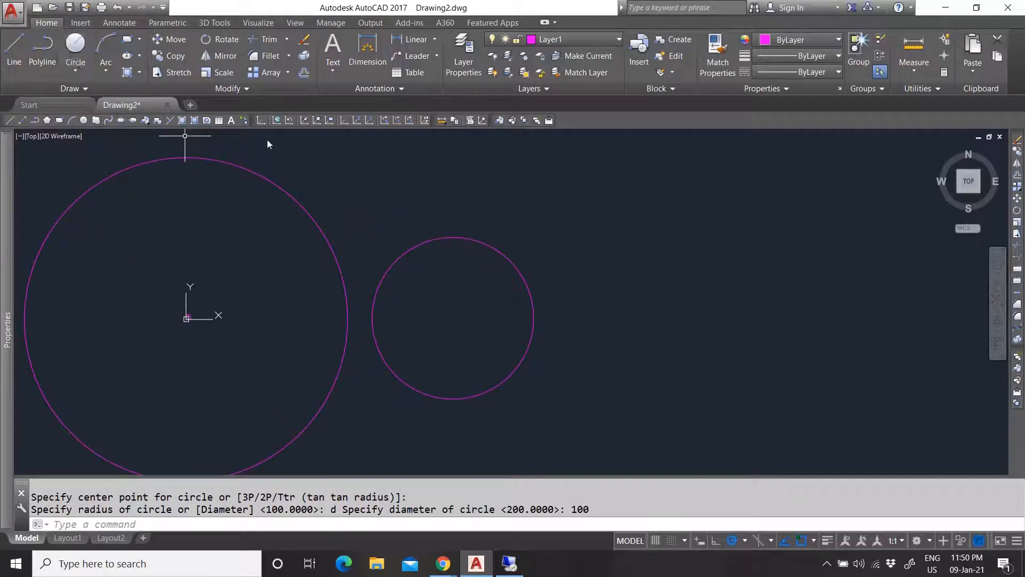
{"action": "scroll", "coordinate": [477, 307], "scroll_direction": "down", "scroll_amount": 4}
{"action": "scroll", "coordinate": [455, 308], "scroll_direction": "up", "scroll_amount": 4}
{"action": "left_click", "coordinate": [444, 250]}
{"action": "left_click", "coordinate": [419, 225]}
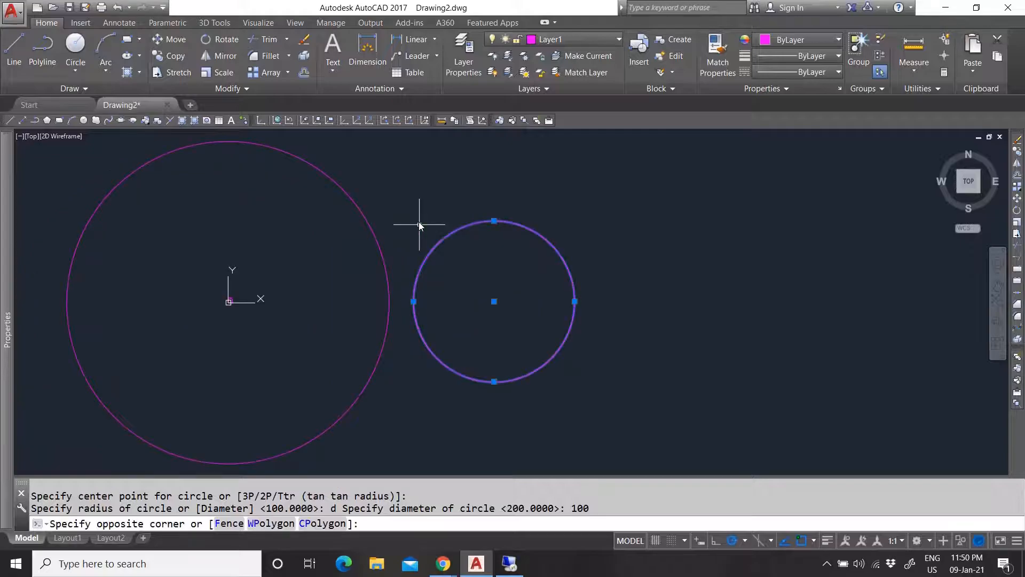
{"action": "left_click", "coordinate": [398, 286]}
{"action": "left_click", "coordinate": [369, 304]}
{"action": "key", "text": "Delete"}
Erase the small leftover objects at the origin with a crossing window.
{"action": "left_click", "coordinate": [354, 342]}
{"action": "left_click", "coordinate": [184, 225]}
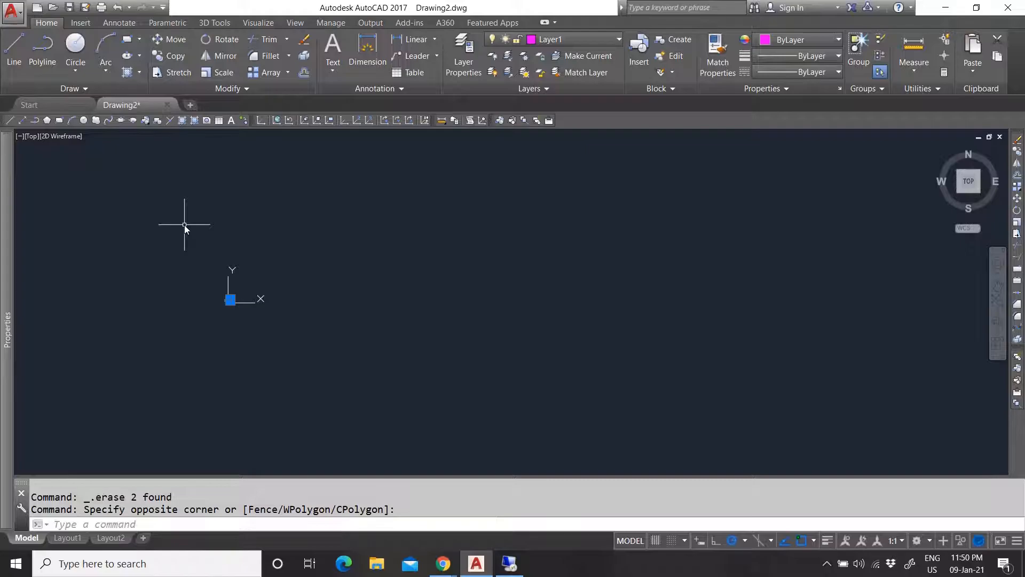
{"action": "key", "text": "Delete"}
{"action": "middle_click_drag", "start_coordinate": [284, 312], "coordinate": [235, 305]}
{"action": "middle_click_drag", "start_coordinate": [177, 277], "coordinate": [203, 303]}
{"action": "scroll", "coordinate": [250, 384], "scroll_direction": "up", "scroll_amount": 5}
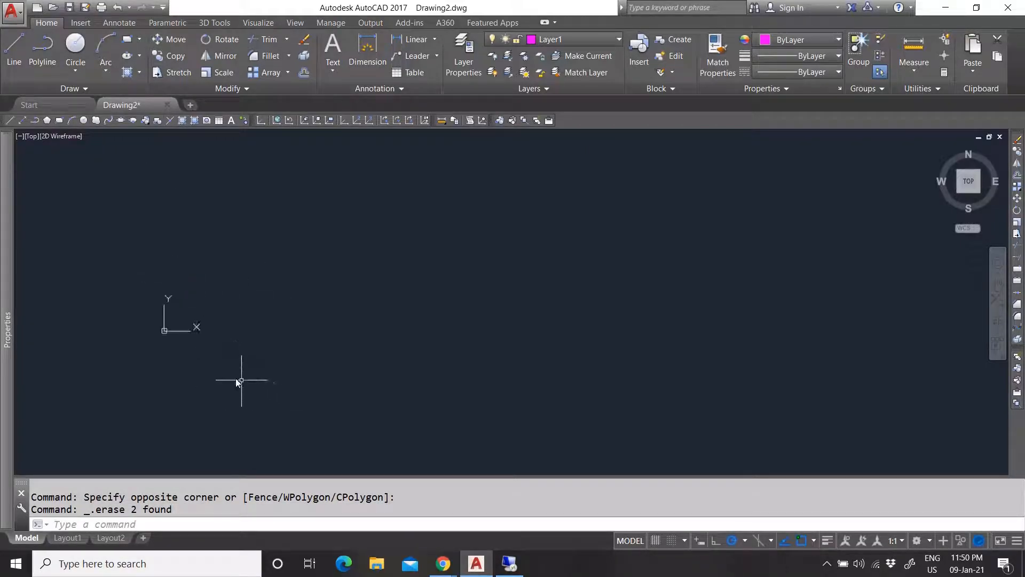
Draw a circle near the origin with the Center, Diameter method and a diameter of 100.
{"action": "left_click", "coordinate": [76, 69]}
{"action": "left_click", "coordinate": [80, 70]}
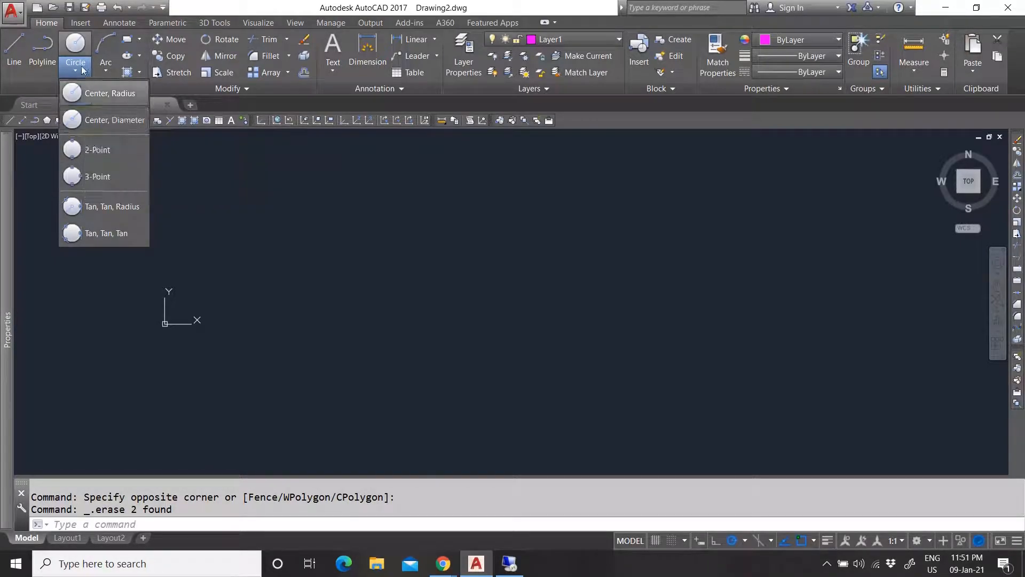
{"action": "left_click", "coordinate": [75, 46]}
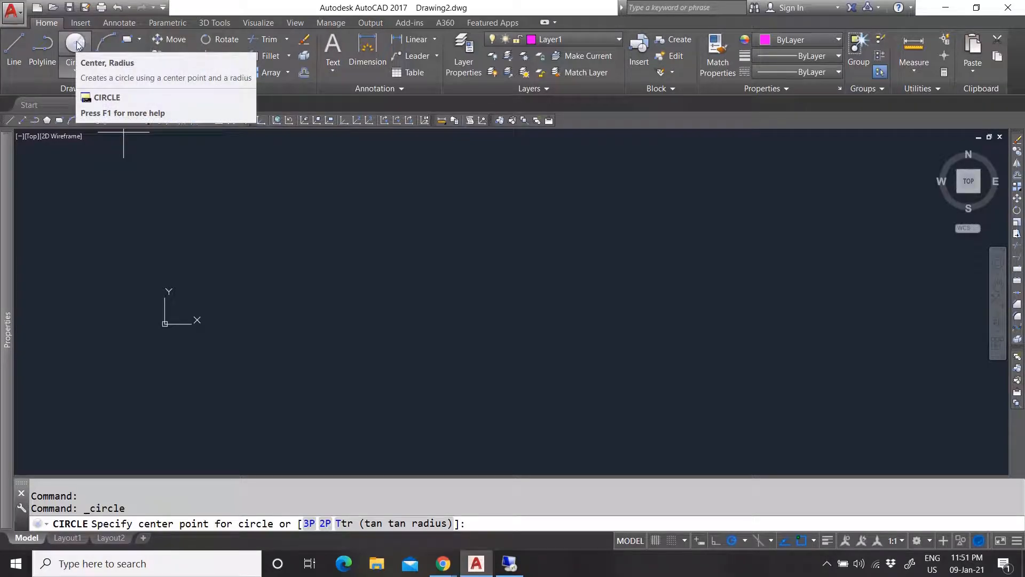
{"action": "left_click", "coordinate": [75, 68]}
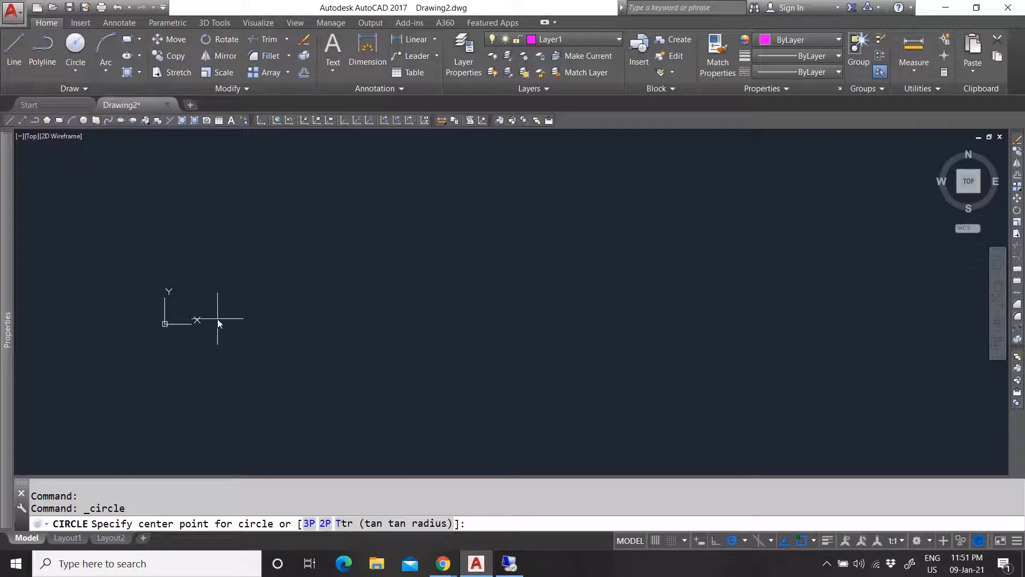
{"action": "left_click", "coordinate": [318, 328]}
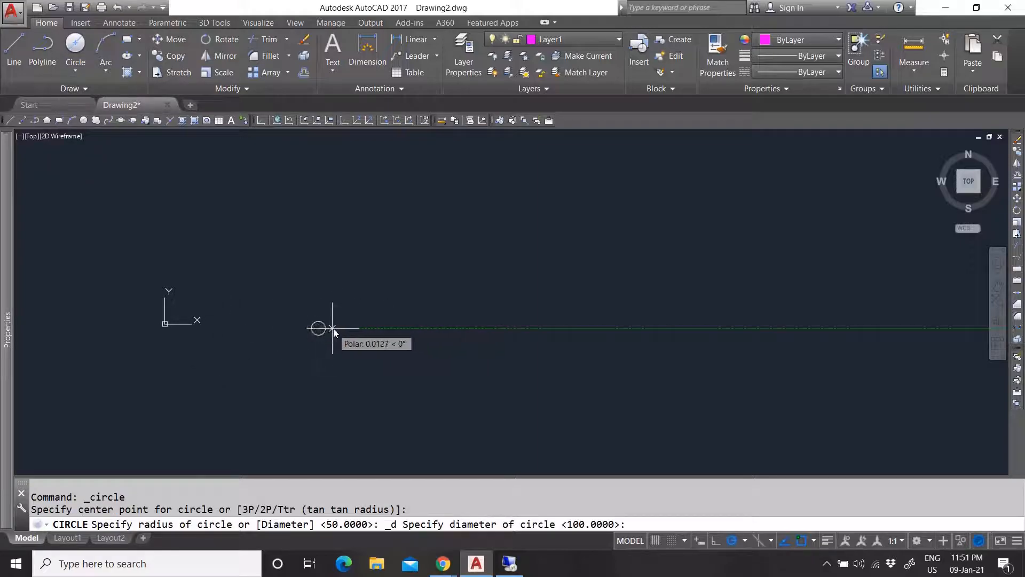
{"action": "type", "text": "100"}
{"action": "key", "text": "Return"}
{"action": "scroll", "coordinate": [367, 323], "scroll_direction": "down", "scroll_amount": 5}
{"action": "scroll", "coordinate": [366, 331], "scroll_direction": "down", "scroll_amount": 6}
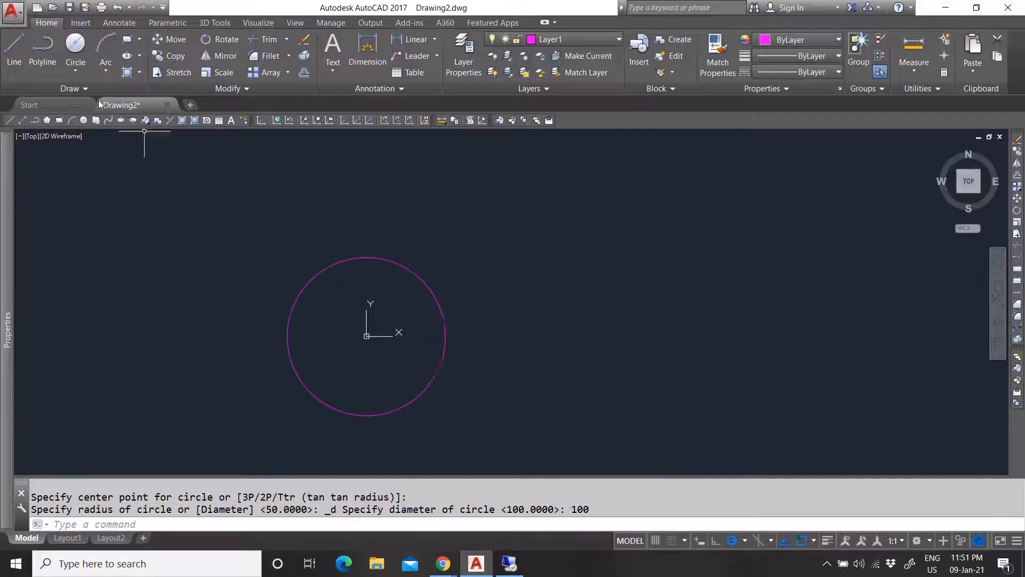
Draw a larger 2-Point circle to the right of the existing circle, with its diameter endpoints level with each other.
{"action": "left_click", "coordinate": [78, 68]}
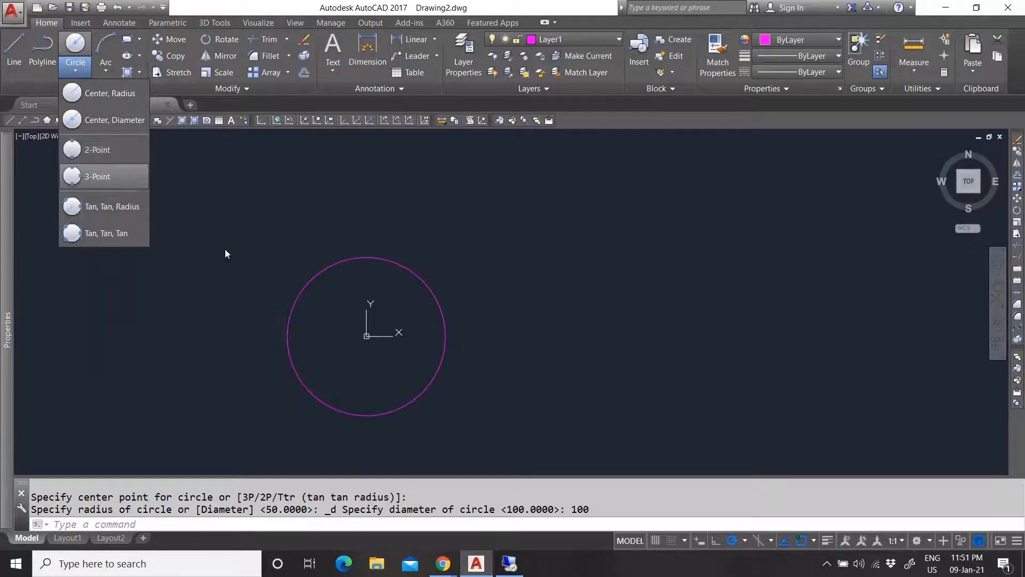
{"action": "left_click", "coordinate": [113, 155]}
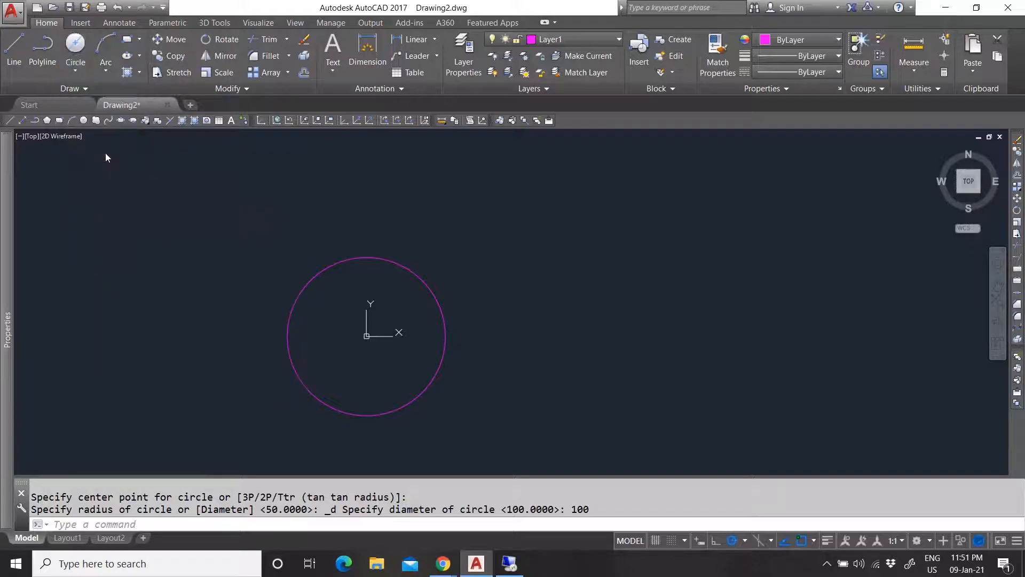
{"action": "left_click", "coordinate": [486, 334]}
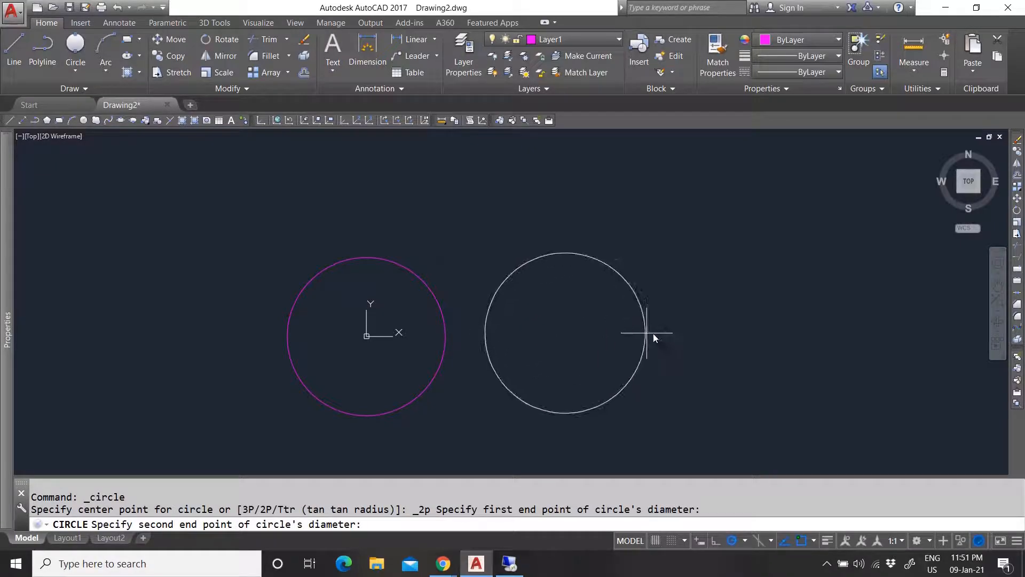
{"action": "left_click", "coordinate": [690, 334]}
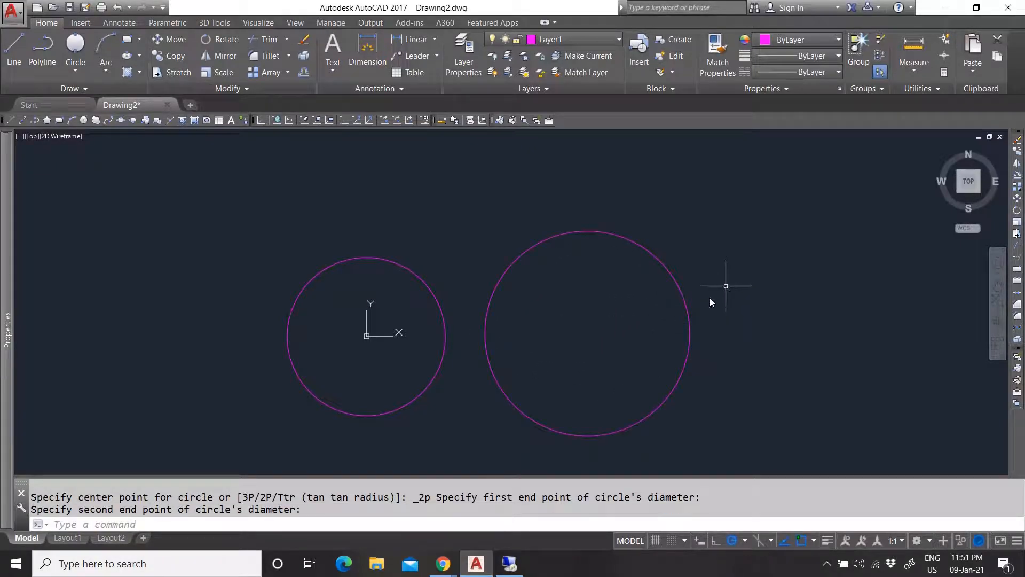
Draw a smaller 3-Point circle just above the gap between the two existing circles.
{"action": "left_click", "coordinate": [72, 73]}
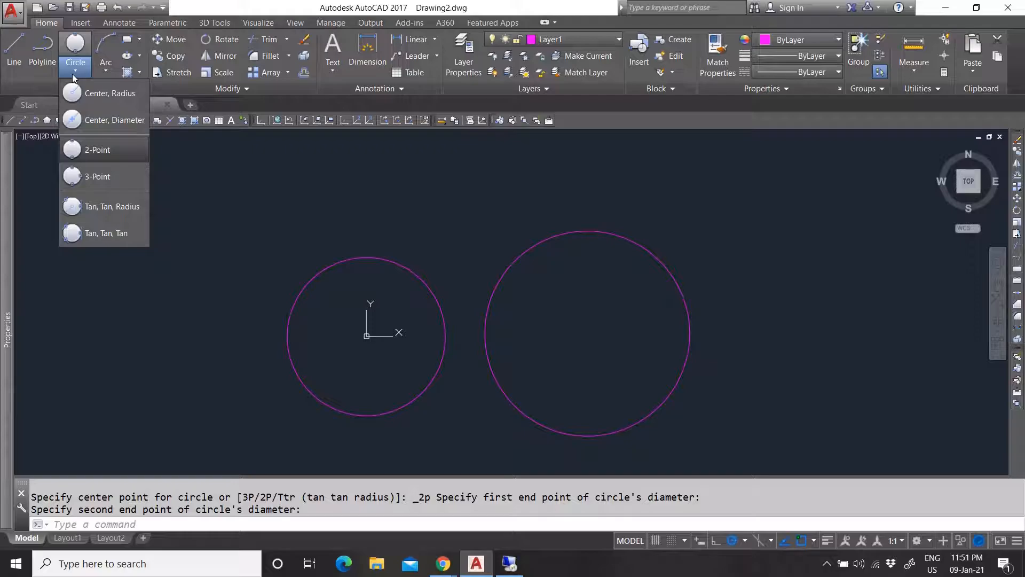
{"action": "left_click", "coordinate": [86, 176]}
{"action": "left_click", "coordinate": [382, 203]}
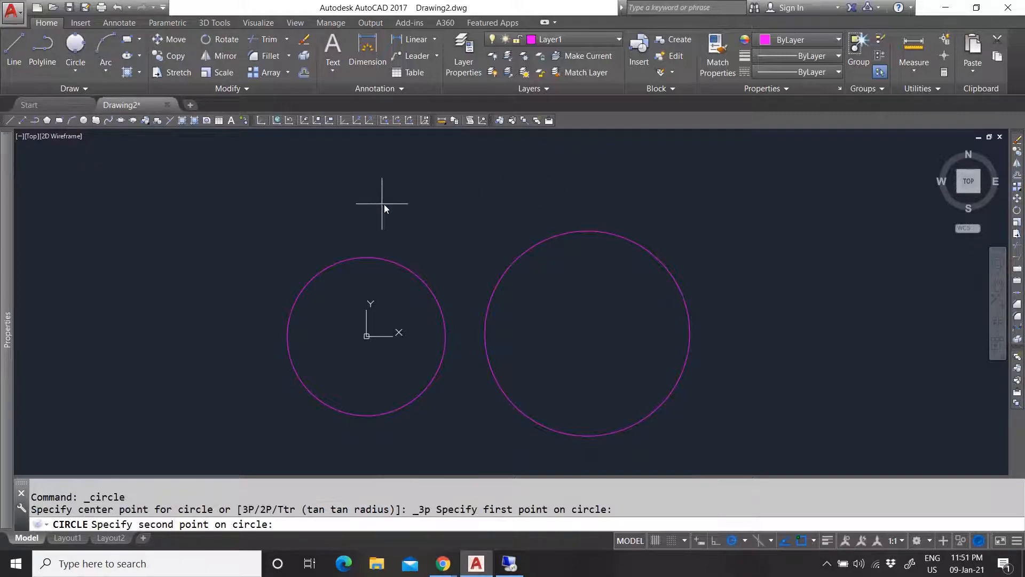
{"action": "left_click", "coordinate": [479, 204]}
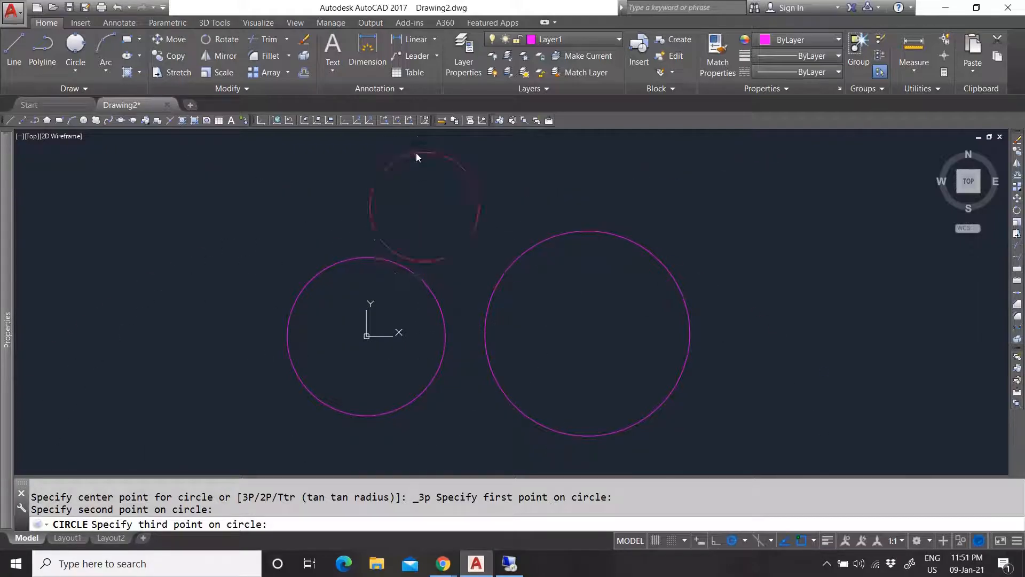
{"action": "left_click", "coordinate": [417, 153]}
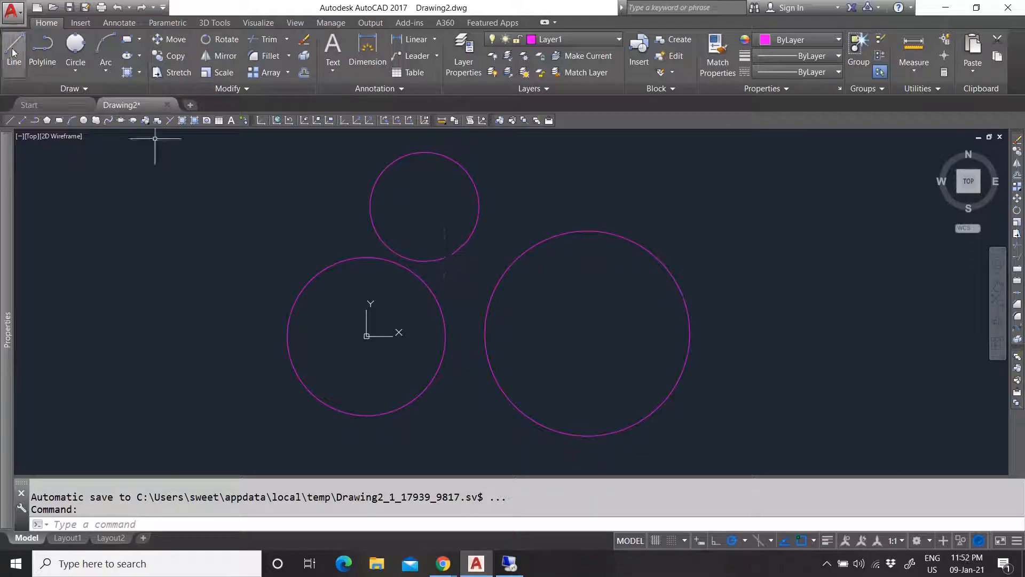
Draw three separate short lines left of the circles: one vertical, with a horizontal one lower down on each side of it.
{"action": "left_click", "coordinate": [161, 259]}
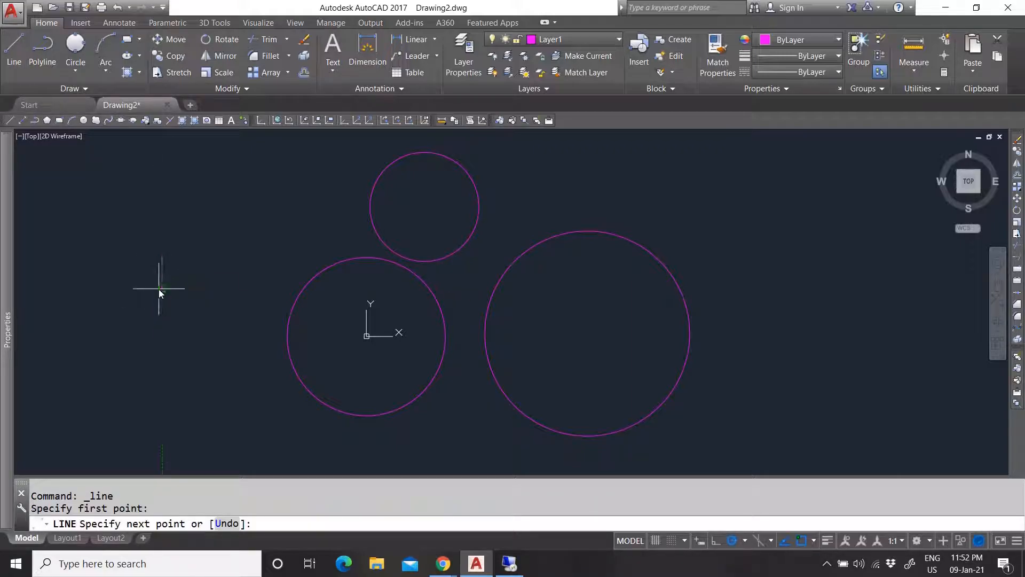
{"action": "key", "text": "Escape"}
{"action": "key", "text": "Return"}
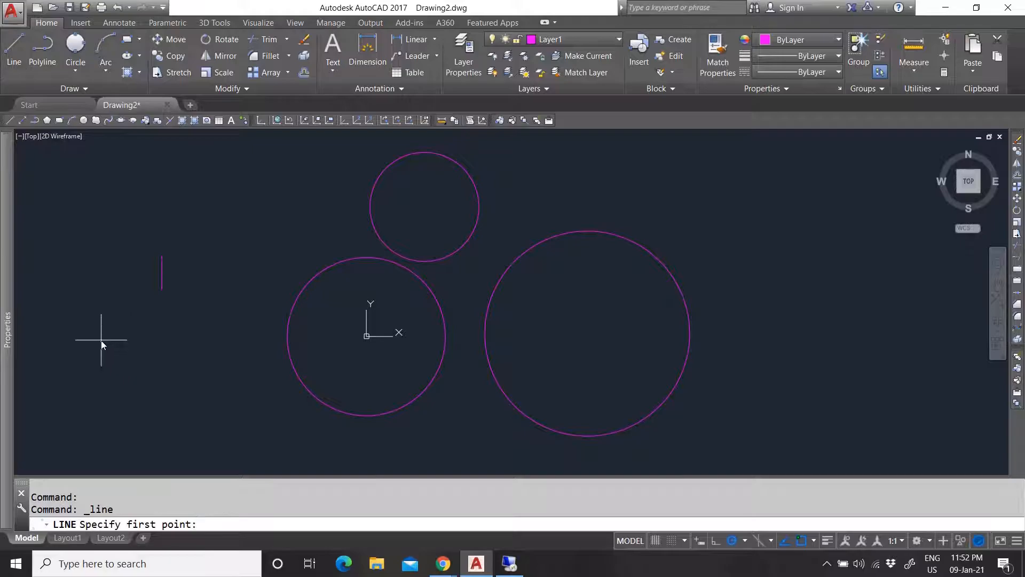
{"action": "left_click", "coordinate": [76, 335]}
{"action": "left_click", "coordinate": [55, 338]}
{"action": "left_click", "coordinate": [215, 338]}
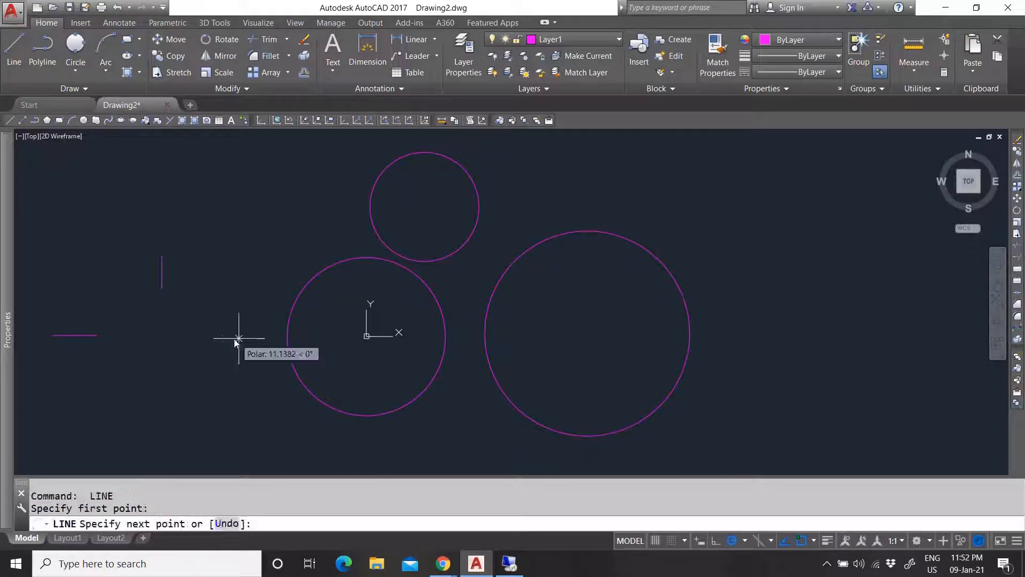
{"action": "left_click", "coordinate": [256, 338]}
{"action": "key", "text": "Escape"}
Draw a 3-Point circle through the inner endpoints of the three short lines.
{"action": "left_click", "coordinate": [78, 49]}
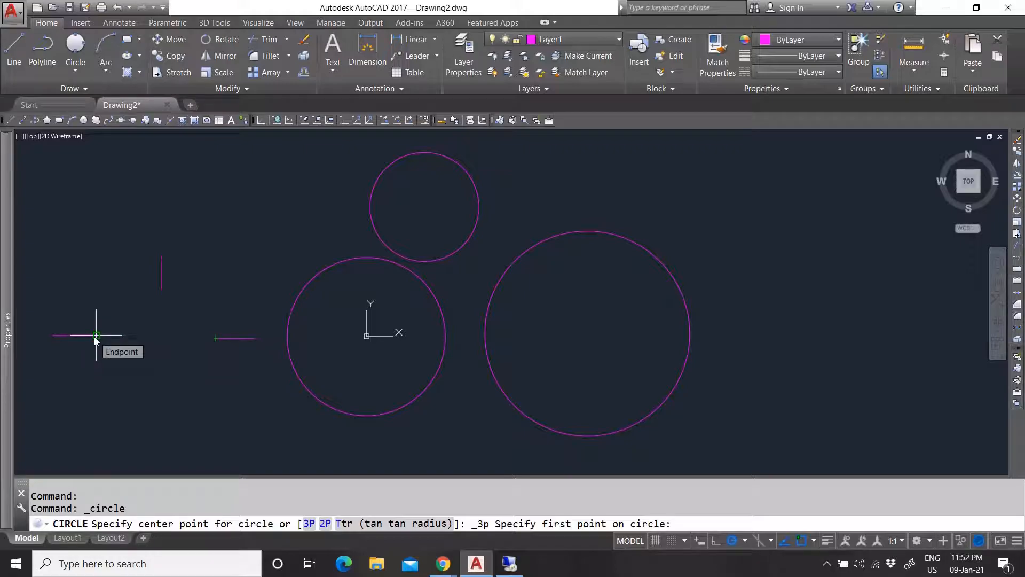
{"action": "left_click", "coordinate": [96, 336]}
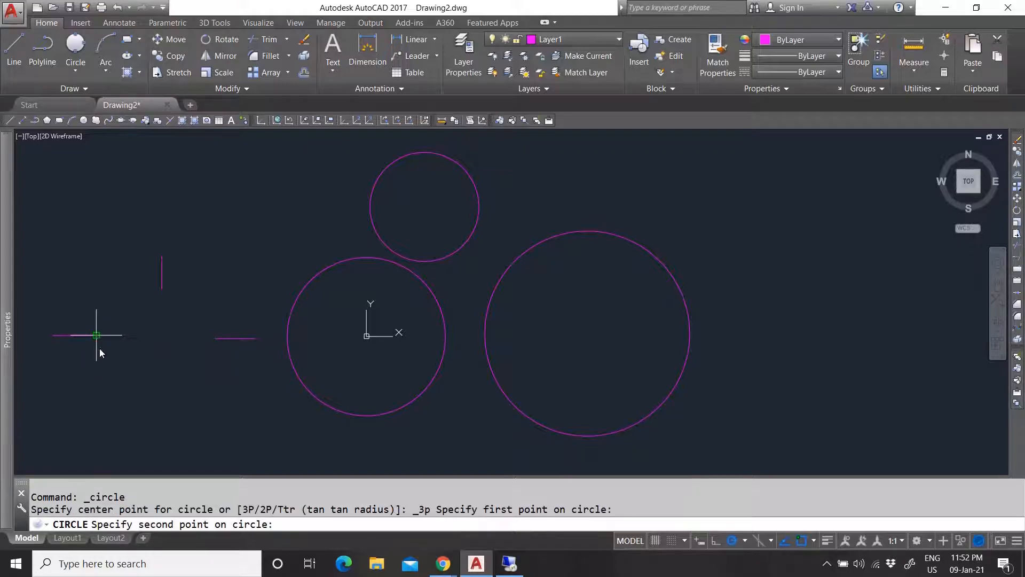
{"action": "left_click", "coordinate": [161, 289]}
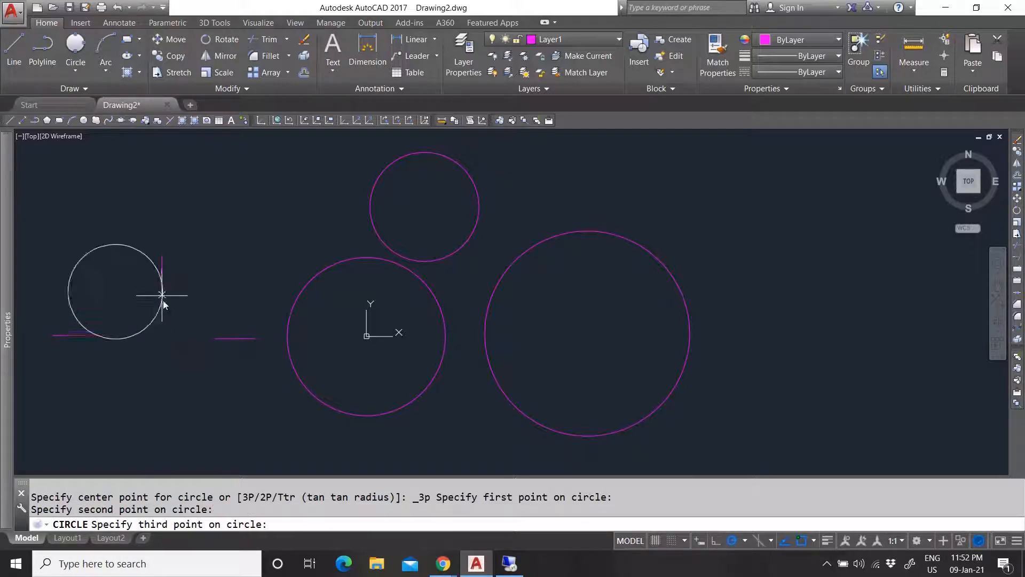
{"action": "left_click", "coordinate": [216, 338]}
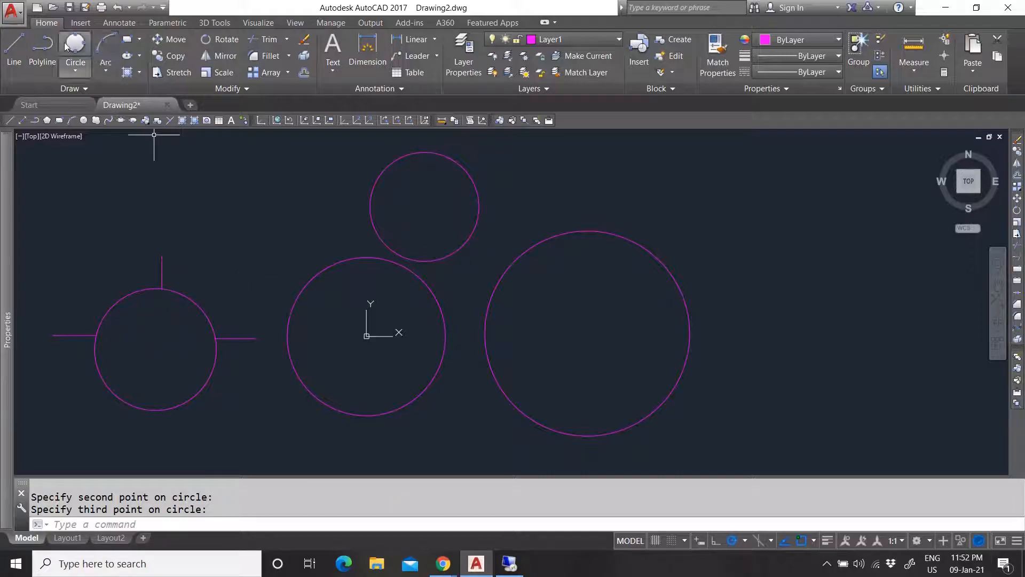
Draw a 2-Point circle whose diameter spans the inner endpoints of the two short horizontal lines.
{"action": "left_click", "coordinate": [75, 68]}
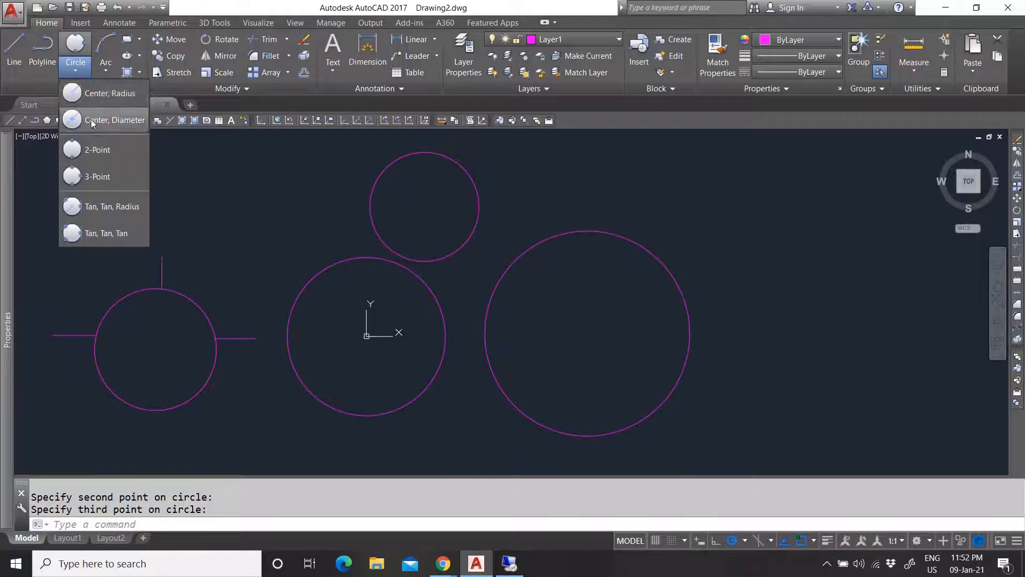
{"action": "left_click", "coordinate": [96, 151]}
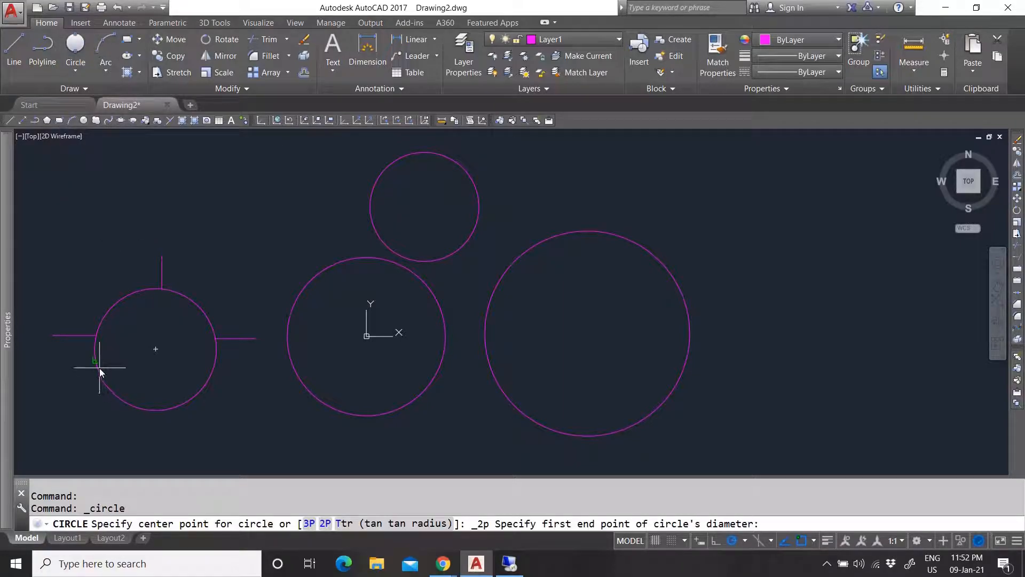
{"action": "left_click", "coordinate": [96, 338]}
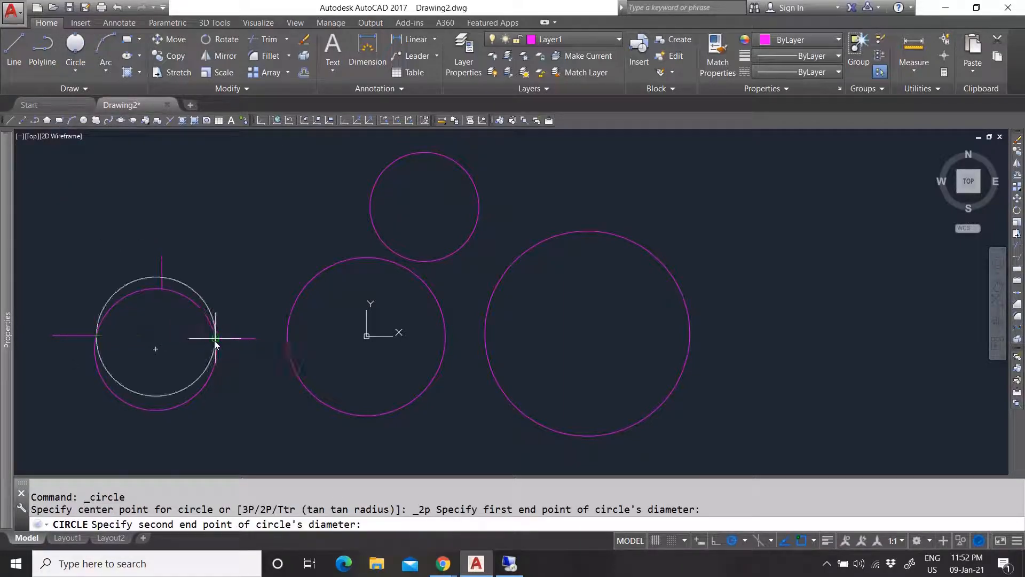
{"action": "left_click", "coordinate": [215, 338]}
Erase the 2-Point and 3-Point circles between the short lines, keeping the three lines.
{"action": "left_click", "coordinate": [189, 286]}
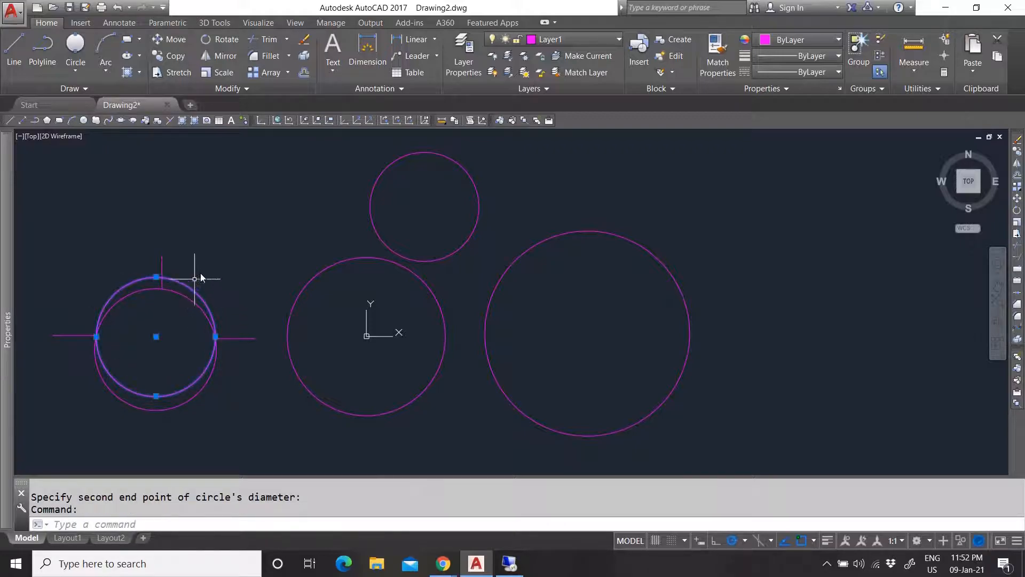
{"action": "key", "text": "Delete"}
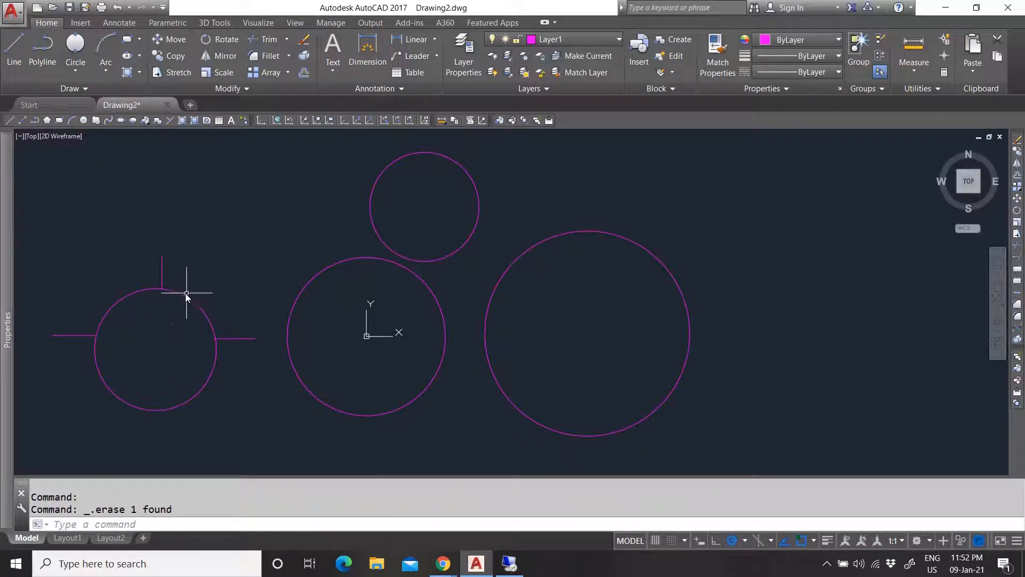
{"action": "left_click", "coordinate": [203, 299]}
{"action": "left_click", "coordinate": [173, 321]}
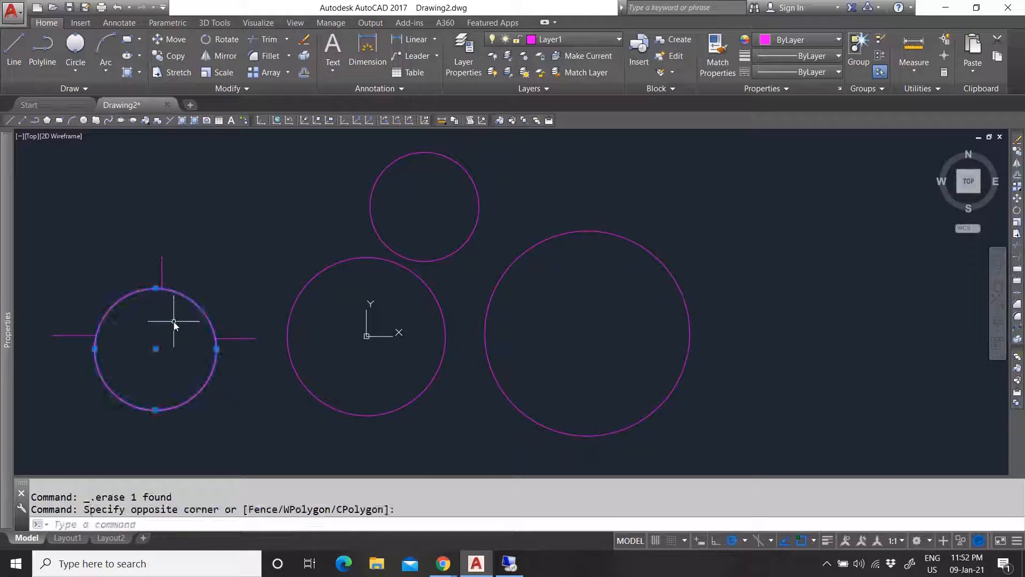
{"action": "key", "text": "Delete"}
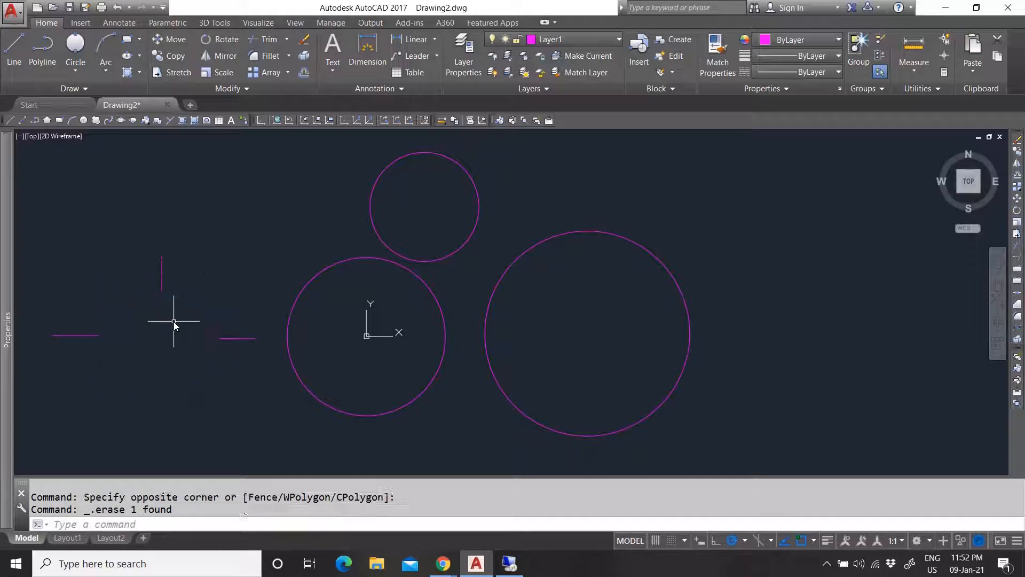
Draw a Tan, Tan, Radius circle of radius 100 tangent to the circle at the origin and the smaller circle above it.
{"action": "left_click", "coordinate": [76, 70]}
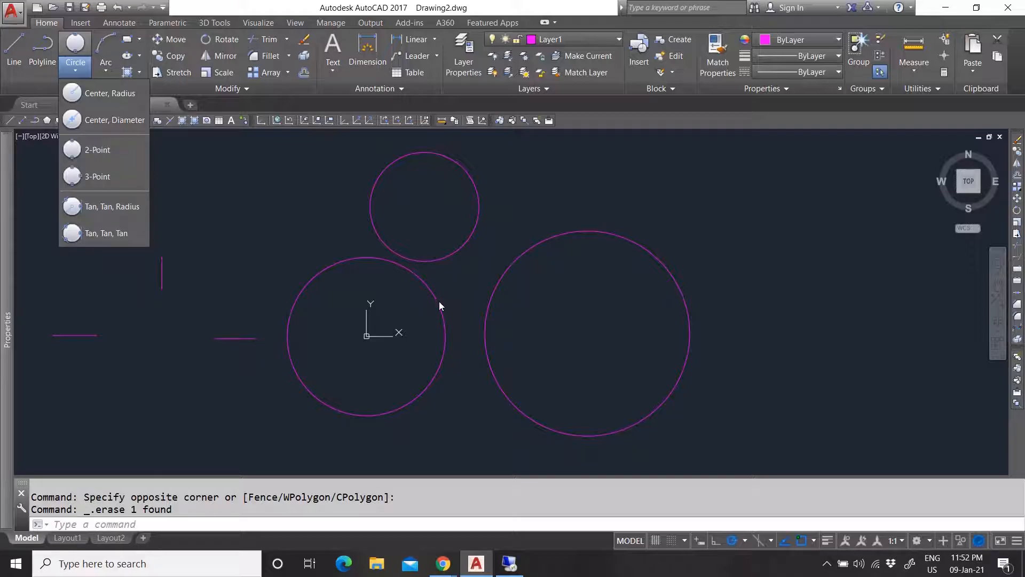
{"action": "left_click", "coordinate": [104, 208]}
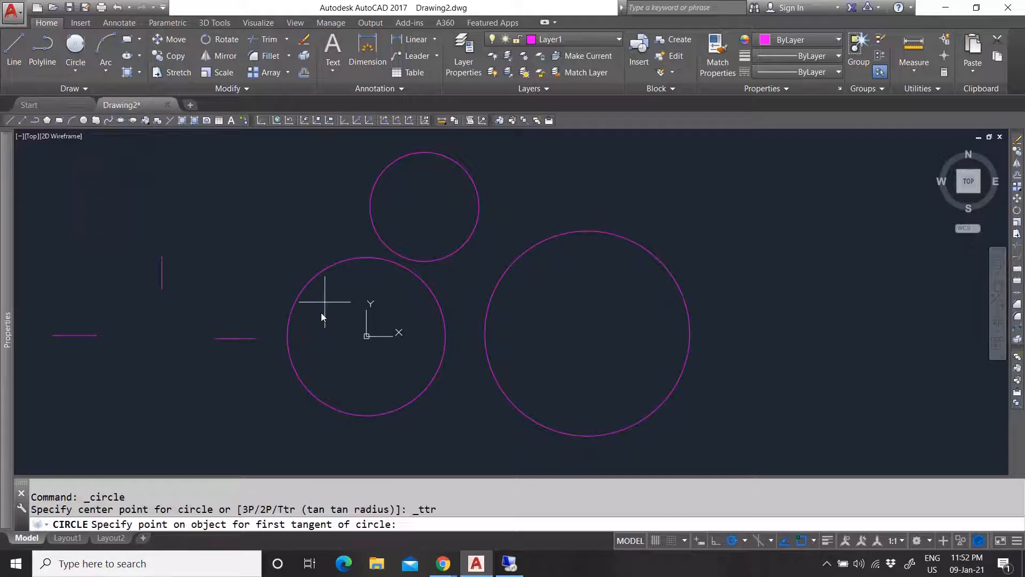
{"action": "scroll", "coordinate": [400, 258], "scroll_direction": "up", "scroll_amount": 4}
{"action": "left_click", "coordinate": [384, 301]}
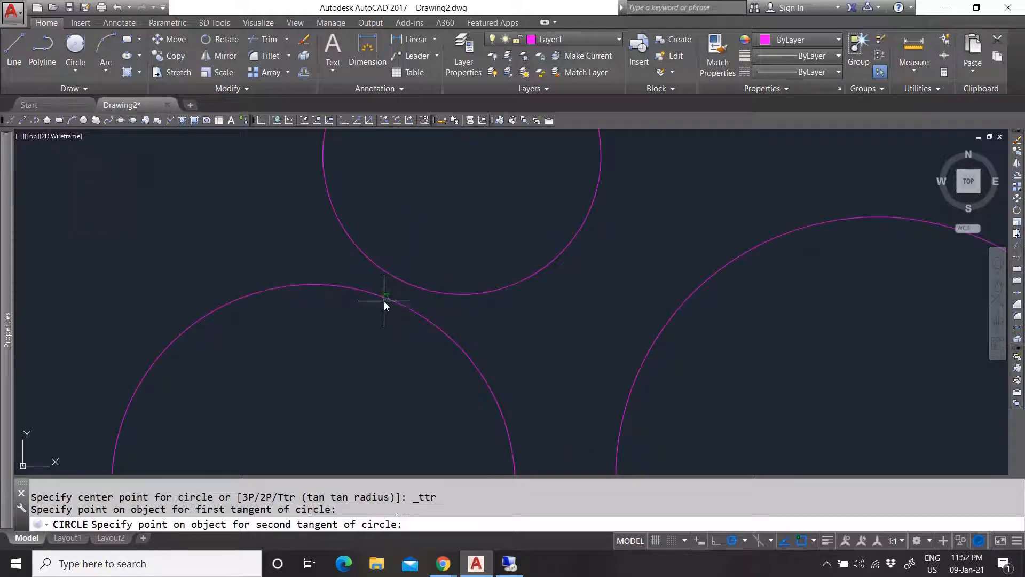
{"action": "left_click", "coordinate": [396, 283]}
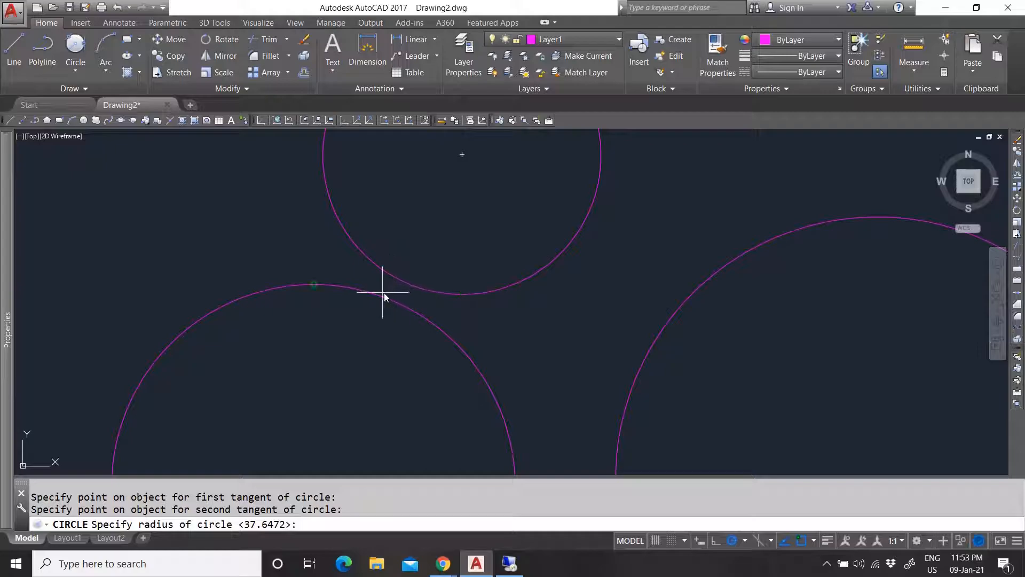
{"action": "left_click", "coordinate": [380, 284]}
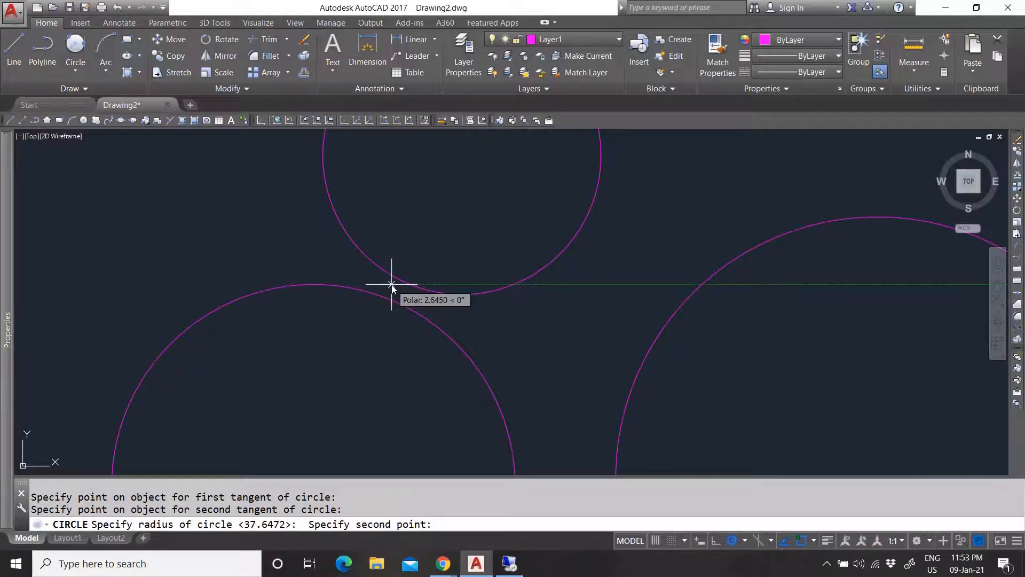
{"action": "type", "text": "100"}
{"action": "key", "text": "Return"}
{"action": "scroll", "coordinate": [392, 308], "scroll_direction": "down", "scroll_amount": 2}
{"action": "scroll", "coordinate": [392, 309], "scroll_direction": "up", "scroll_amount": 2}
{"action": "scroll", "coordinate": [293, 252], "scroll_direction": "up", "scroll_amount": 2}
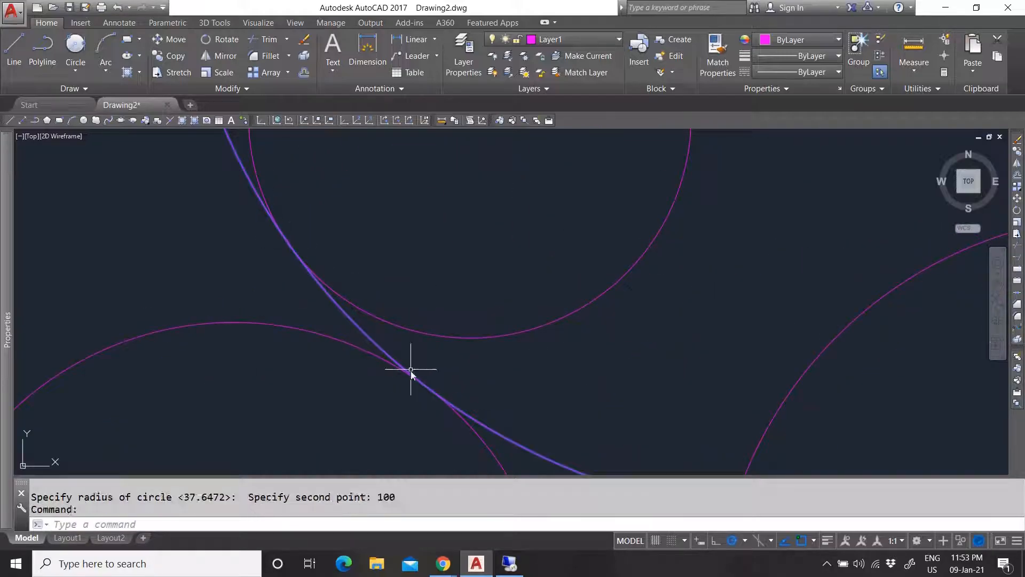
{"action": "scroll", "coordinate": [428, 374], "scroll_direction": "down", "scroll_amount": 3}
Check the radius of the new tangent circle in its properties.
{"action": "key", "text": "Escape"}
{"action": "left_click", "coordinate": [554, 273]}
{"action": "left_click", "coordinate": [509, 182]}
{"action": "scroll", "coordinate": [504, 280], "scroll_direction": "up", "scroll_amount": 2}
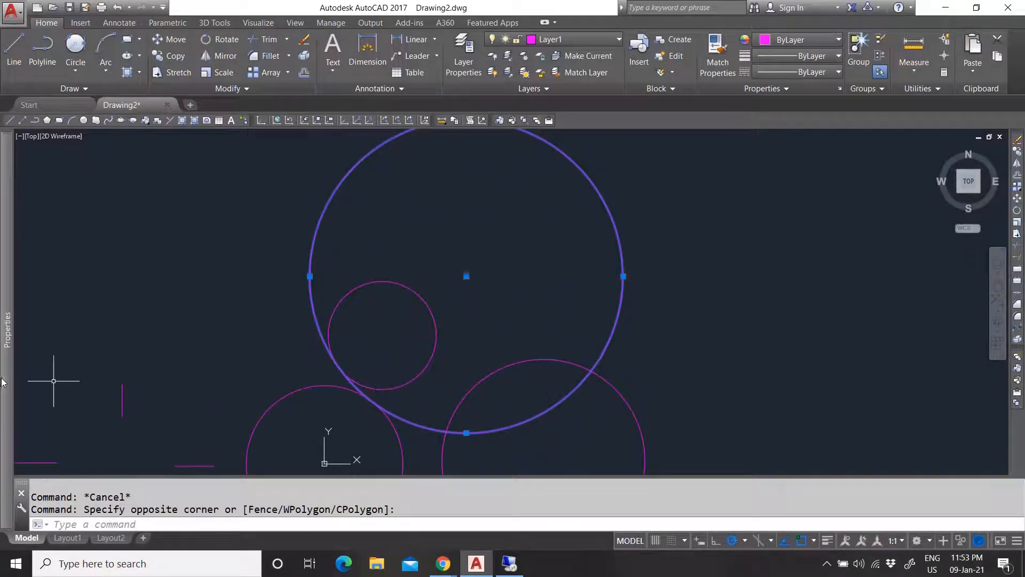
{"action": "mouse_move", "coordinate": [7, 390]}
{"action": "left_click", "coordinate": [206, 368]}
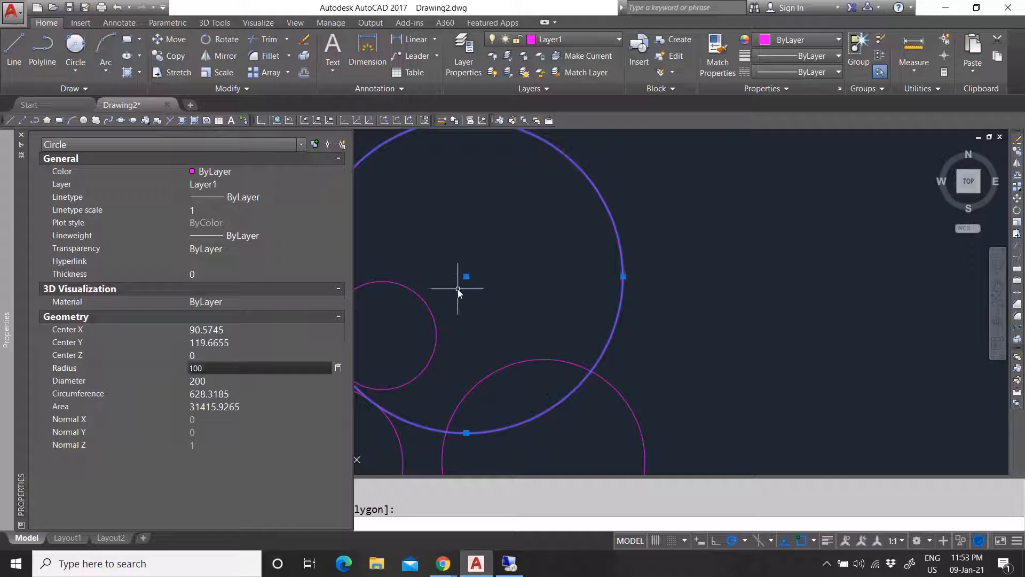
{"action": "key", "text": "Escape"}
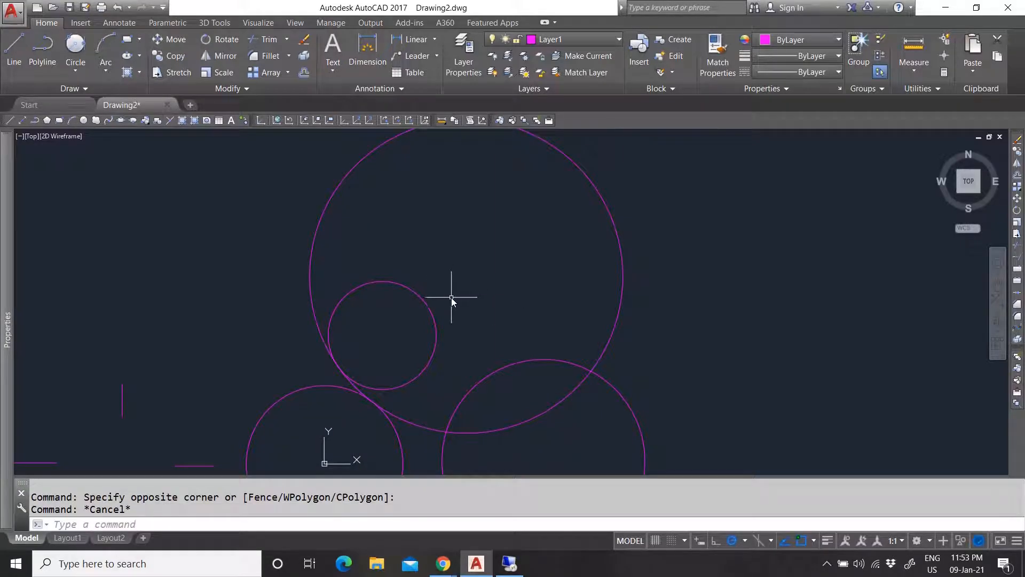
Draw a Tan, Tan, Tan circle in the gap between the upper small circle, the large right circle and the circle at the origin.
{"action": "left_click", "coordinate": [76, 71]}
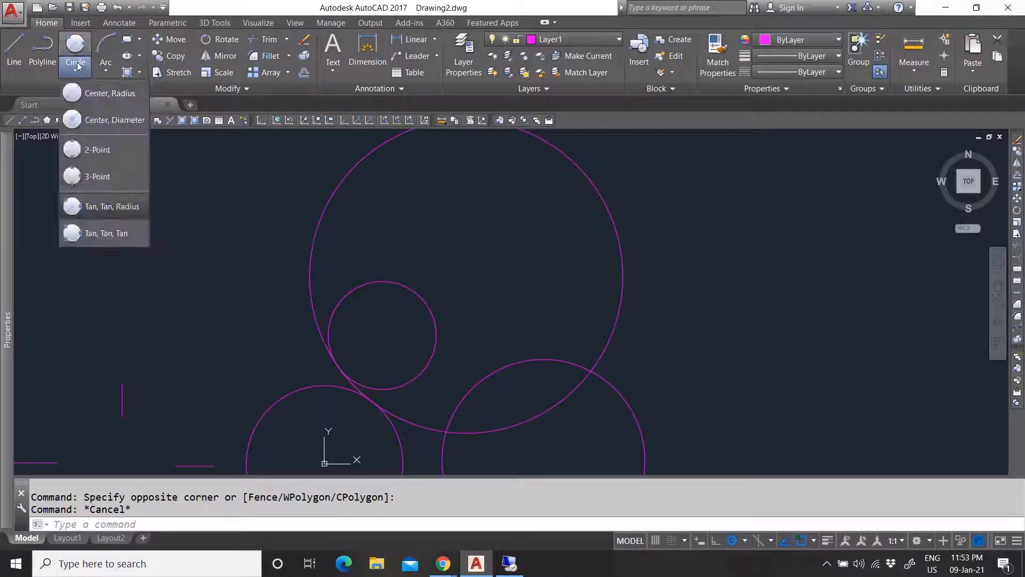
{"action": "left_click", "coordinate": [105, 235]}
{"action": "scroll", "coordinate": [433, 288], "scroll_direction": "down", "scroll_amount": 3}
{"action": "scroll", "coordinate": [414, 336], "scroll_direction": "up", "scroll_amount": 5}
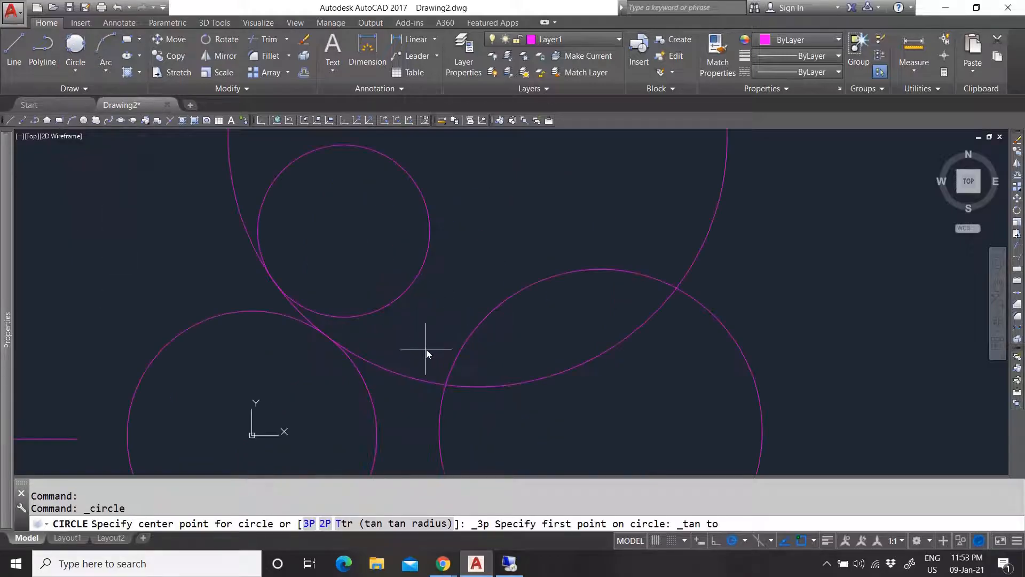
{"action": "left_click", "coordinate": [410, 292]}
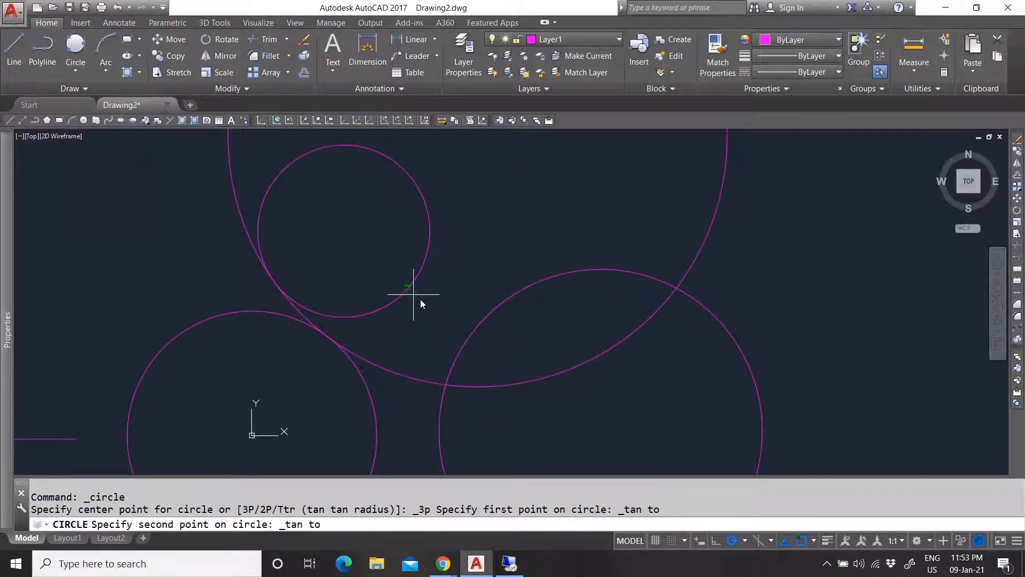
{"action": "left_click", "coordinate": [467, 343]}
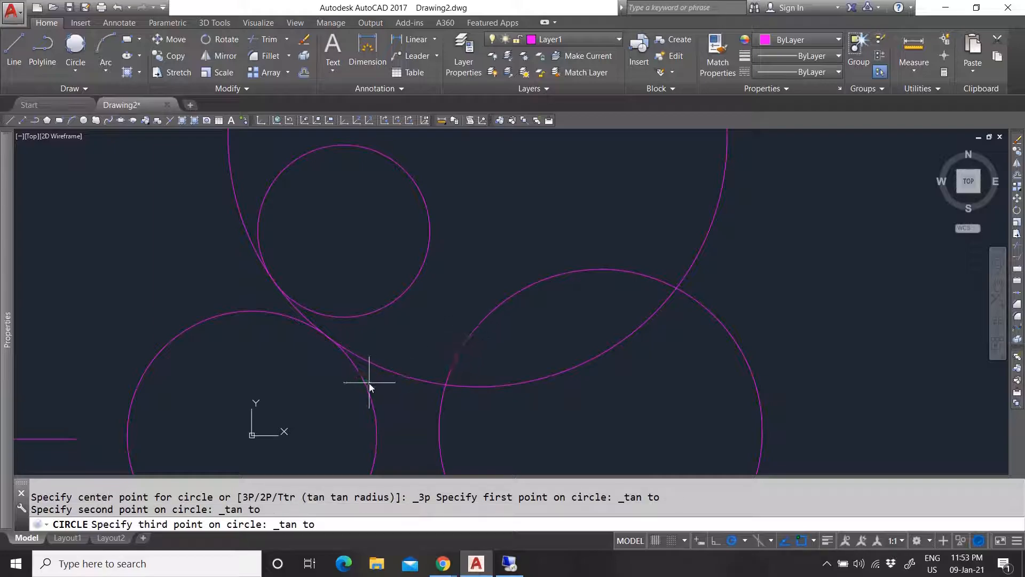
{"action": "left_click", "coordinate": [386, 369]}
{"action": "scroll", "coordinate": [403, 404], "scroll_direction": "up", "scroll_amount": 2}
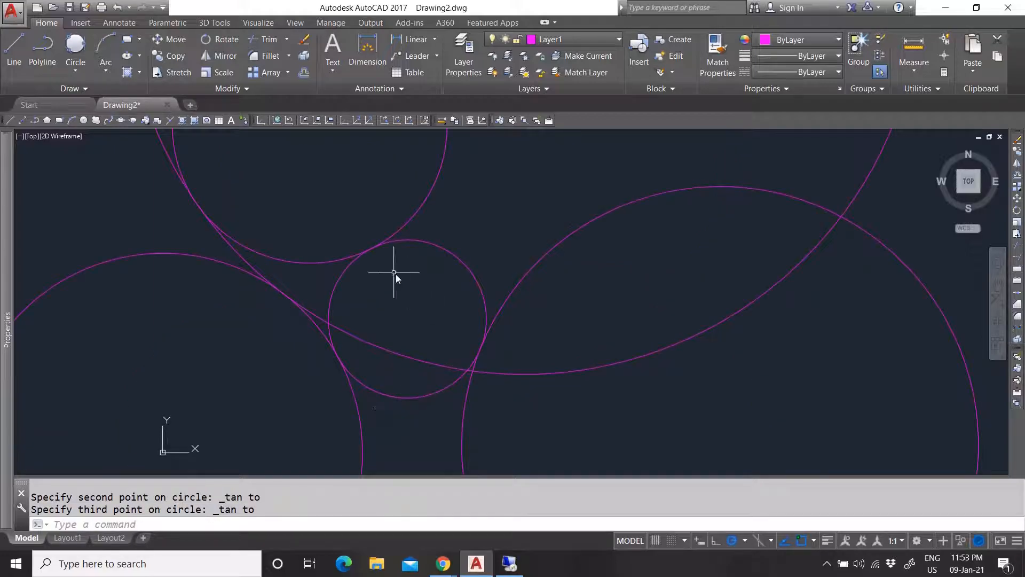
Examine where the small Tan, Tan, Tan circle touches the three circles around it.
{"action": "scroll", "coordinate": [412, 298], "scroll_direction": "down", "scroll_amount": 2}
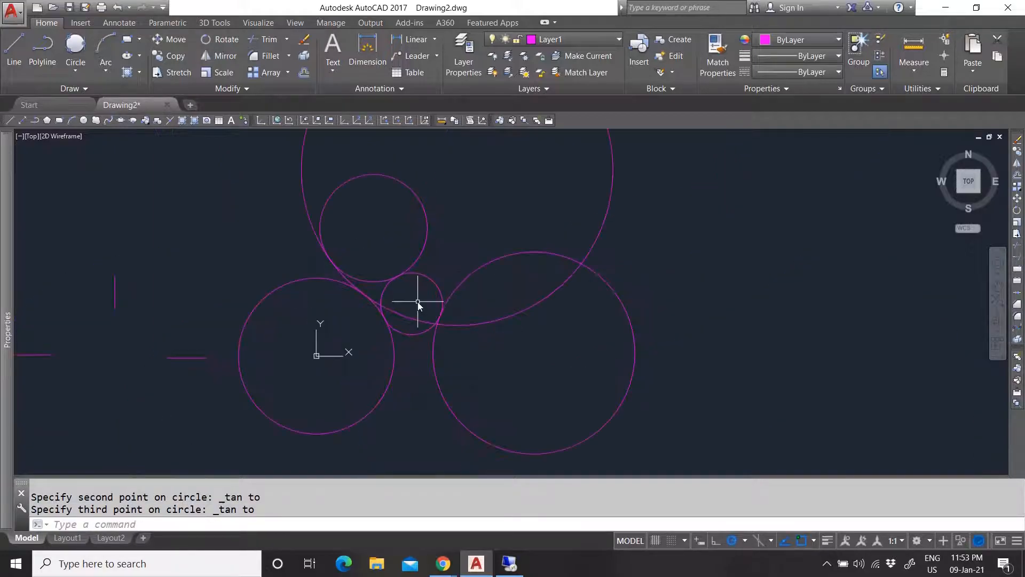
{"action": "scroll", "coordinate": [378, 289], "scroll_direction": "up", "scroll_amount": 2}
{"action": "scroll", "coordinate": [430, 277], "scroll_direction": "down", "scroll_amount": 2}
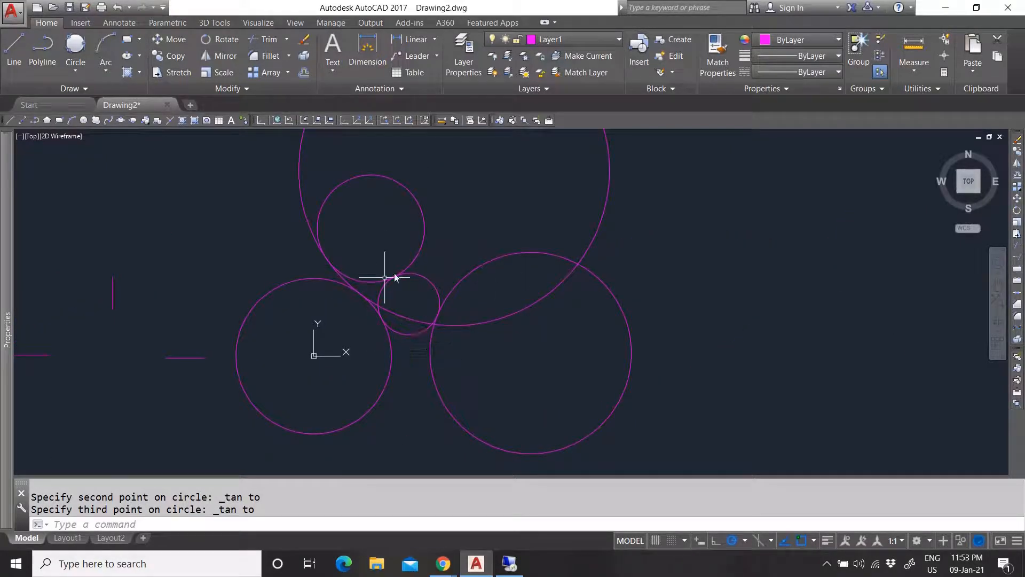
{"action": "scroll", "coordinate": [457, 291], "scroll_direction": "up", "scroll_amount": 2}
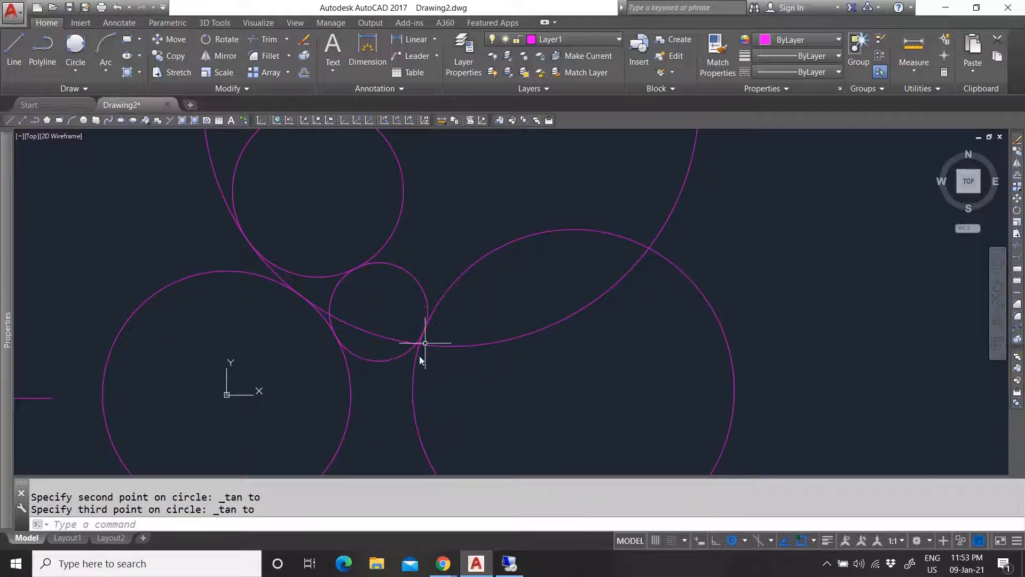
{"action": "scroll", "coordinate": [394, 401], "scroll_direction": "down", "scroll_amount": 2}
{"action": "scroll", "coordinate": [389, 366], "scroll_direction": "up", "scroll_amount": 2}
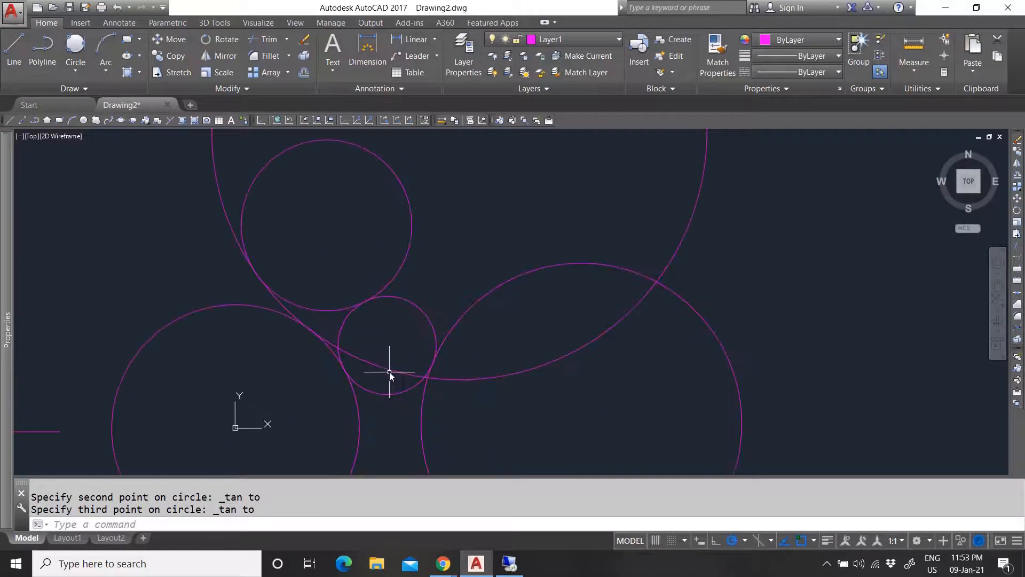
{"action": "scroll", "coordinate": [369, 337], "scroll_direction": "down", "scroll_amount": 2}
{"action": "scroll", "coordinate": [371, 338], "scroll_direction": "up", "scroll_amount": 2}
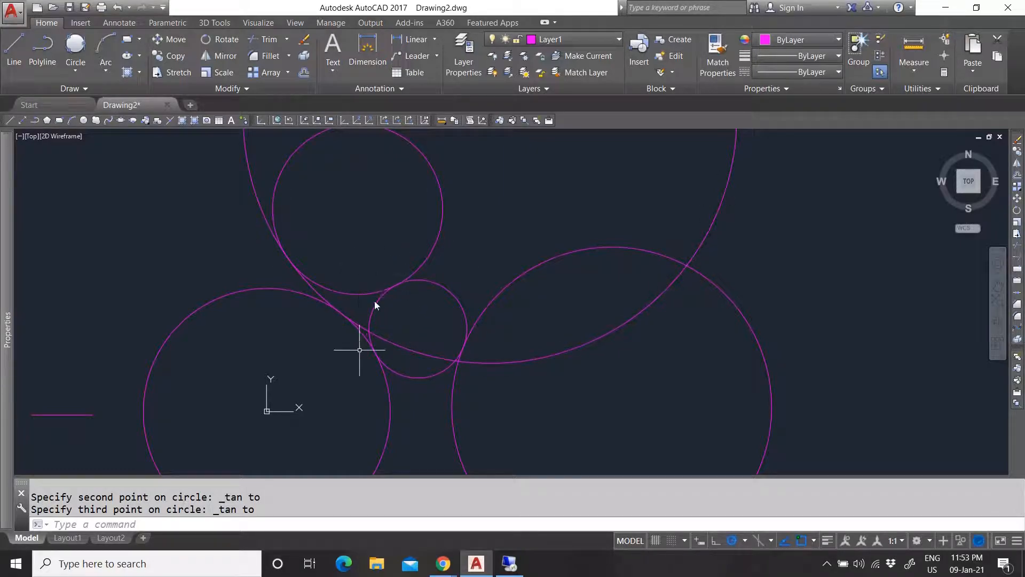
{"action": "scroll", "coordinate": [395, 373], "scroll_direction": "down", "scroll_amount": 4}
{"action": "scroll", "coordinate": [422, 358], "scroll_direction": "up", "scroll_amount": 4}
{"action": "scroll", "coordinate": [416, 337], "scroll_direction": "down", "scroll_amount": 3}
{"action": "scroll", "coordinate": [379, 345], "scroll_direction": "up", "scroll_amount": 1}
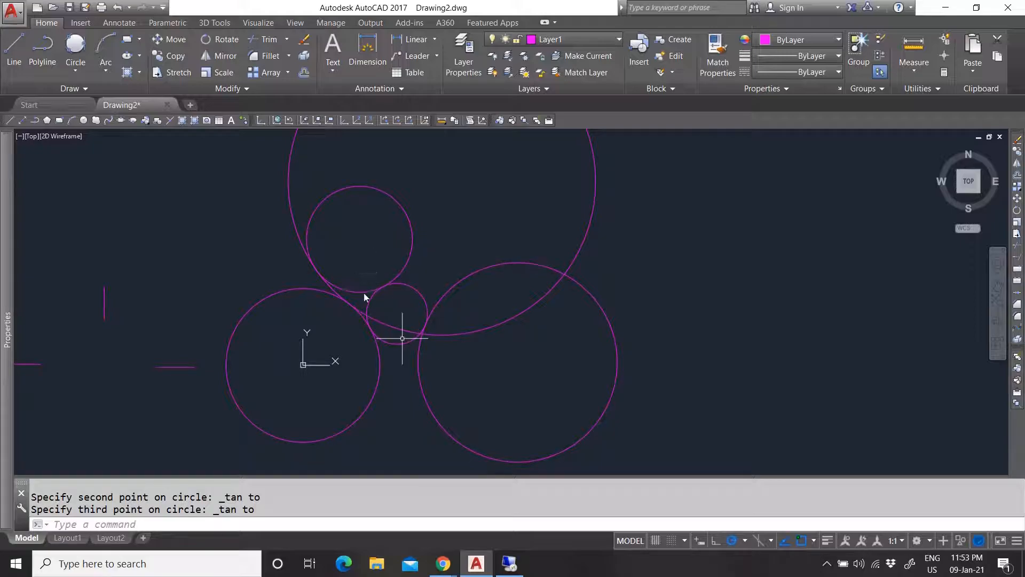
{"action": "left_click", "coordinate": [78, 68]}
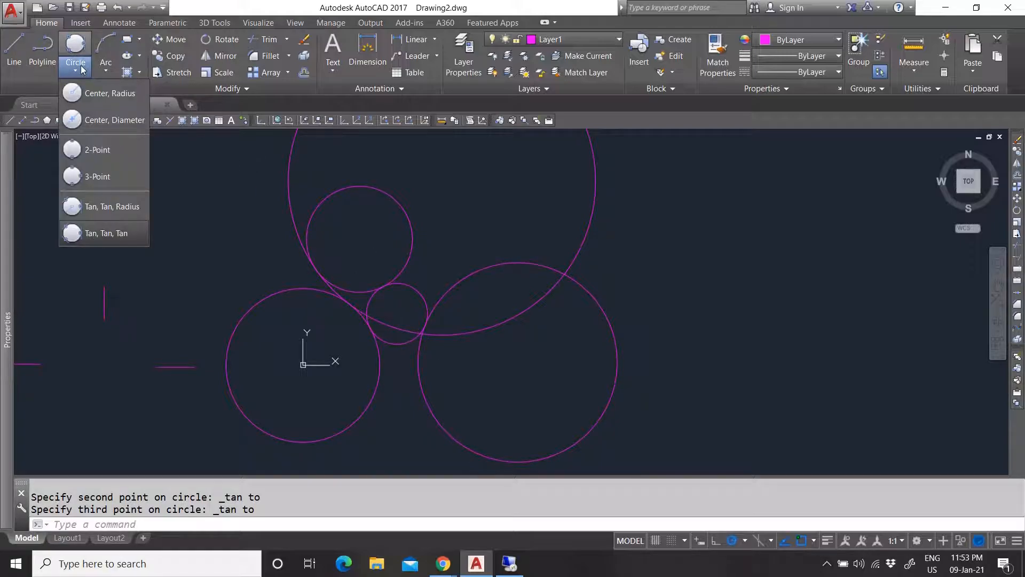
{"action": "left_click", "coordinate": [91, 96]}
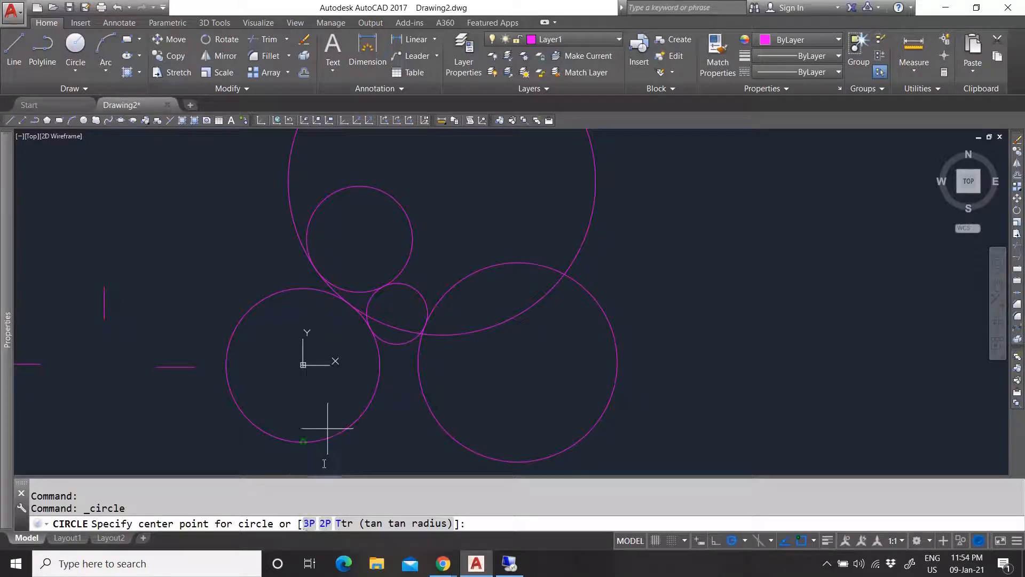
{"action": "left_click", "coordinate": [76, 67]}
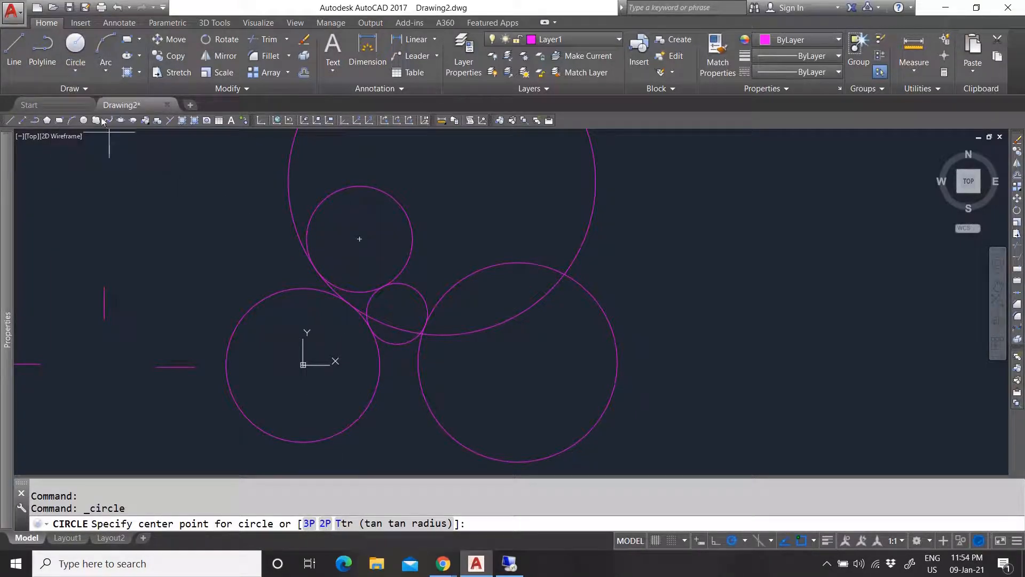
{"action": "left_click", "coordinate": [75, 71]}
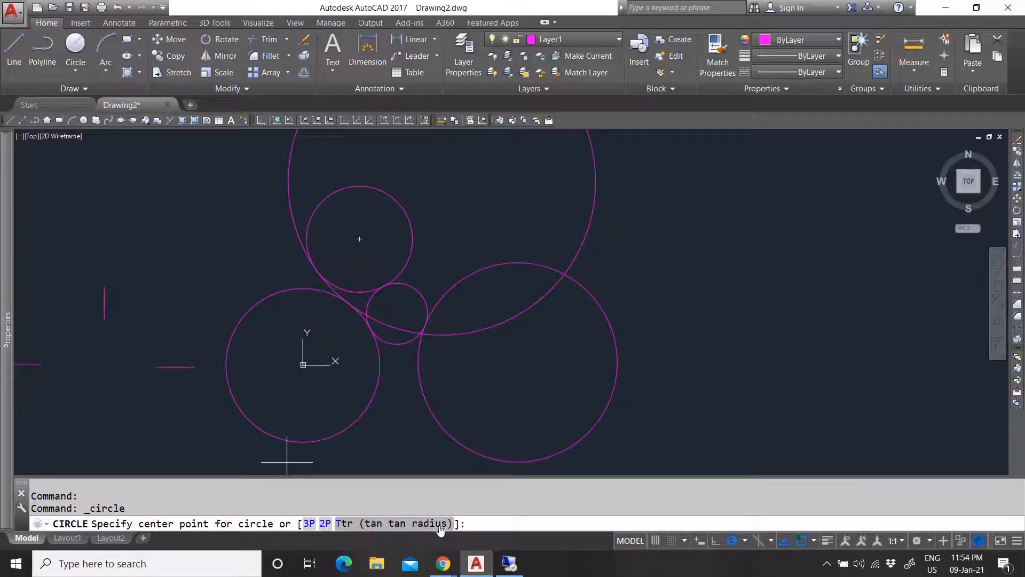
{"action": "key", "text": "Escape"}
{"action": "scroll", "coordinate": [358, 310], "scroll_direction": "down", "scroll_amount": 5}
{"action": "scroll", "coordinate": [362, 309], "scroll_direction": "up", "scroll_amount": 5}
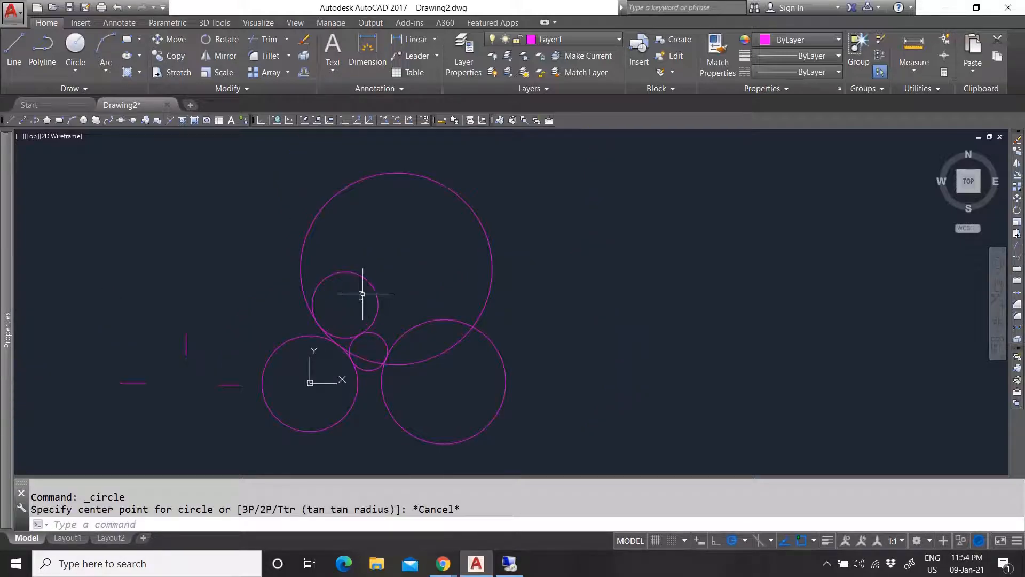
{"action": "left_click", "coordinate": [107, 73]}
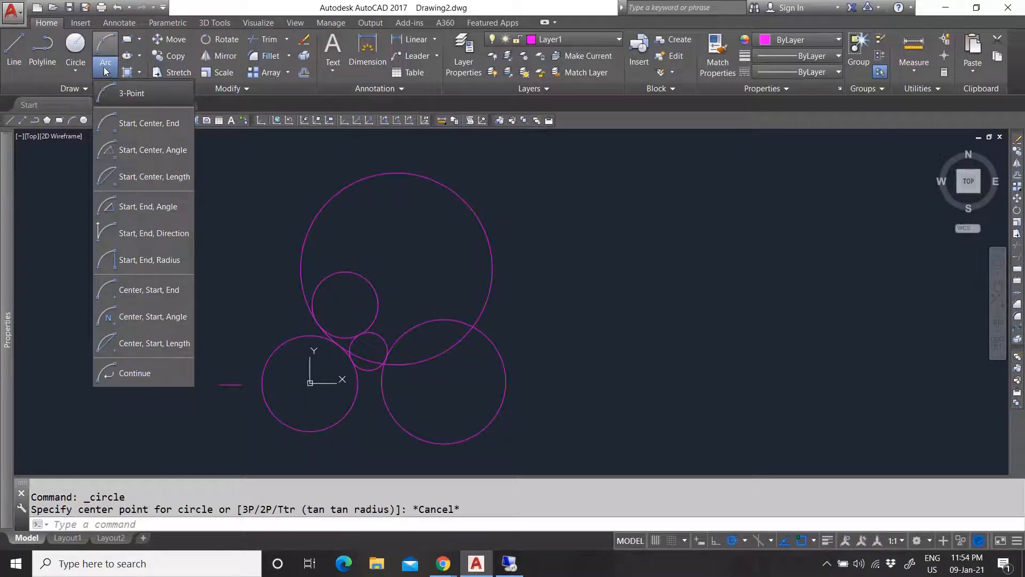
{"action": "left_click", "coordinate": [105, 72]}
{"action": "scroll", "coordinate": [414, 294], "scroll_direction": "down", "scroll_amount": 5}
{"action": "scroll", "coordinate": [472, 289], "scroll_direction": "up", "scroll_amount": 5}
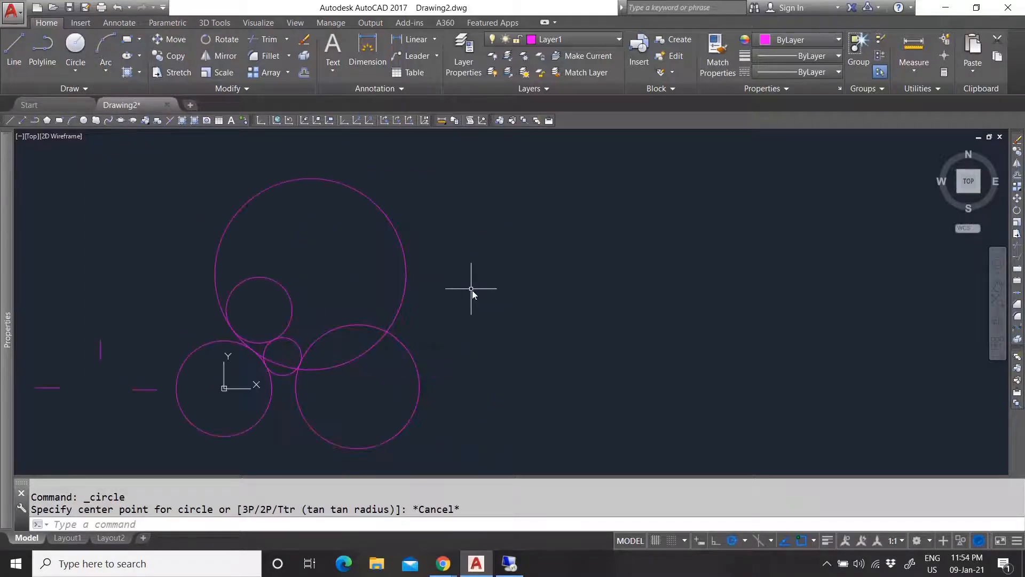
{"action": "left_click", "coordinate": [105, 72]}
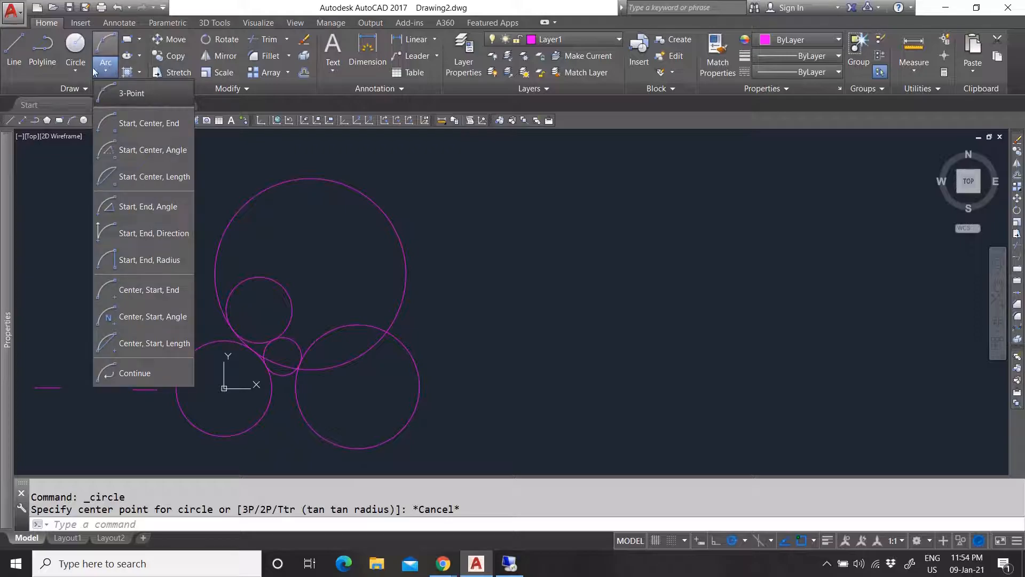
{"action": "left_click", "coordinate": [76, 70]}
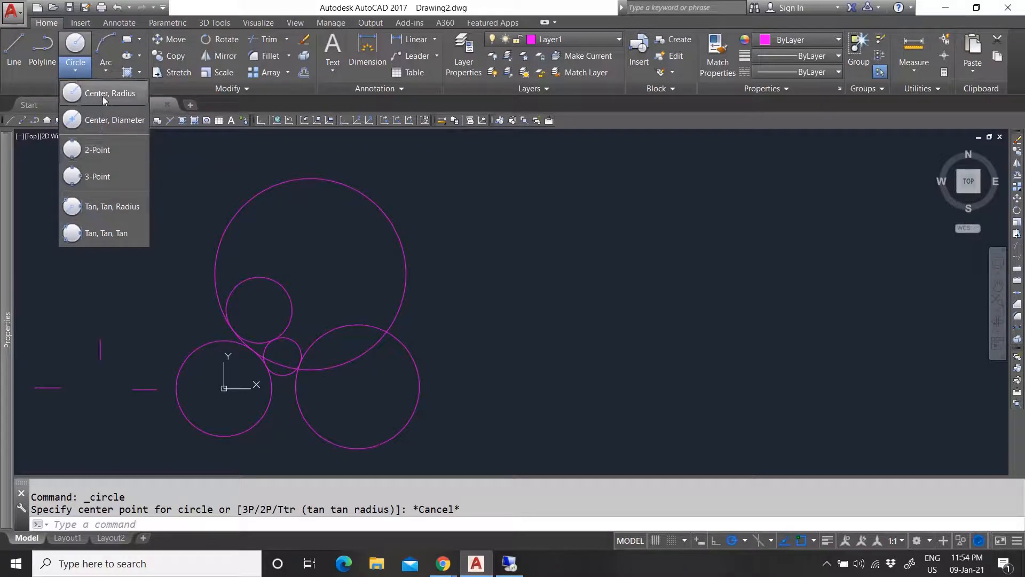
Draw a 3-Point arc shaped like an upward-bulging half circle in the empty area right of the circles.
{"action": "left_click", "coordinate": [105, 71]}
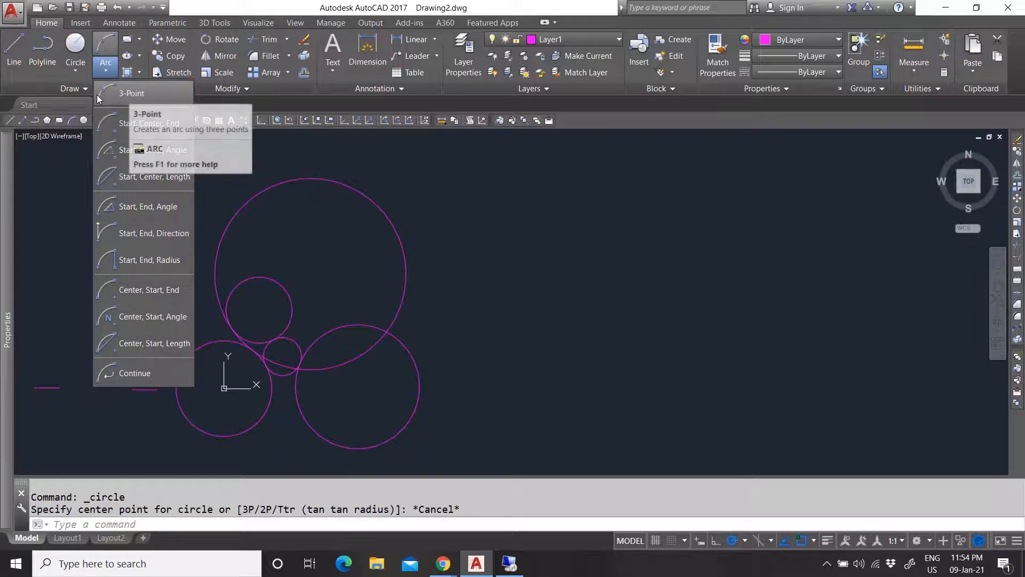
{"action": "left_click", "coordinate": [117, 95]}
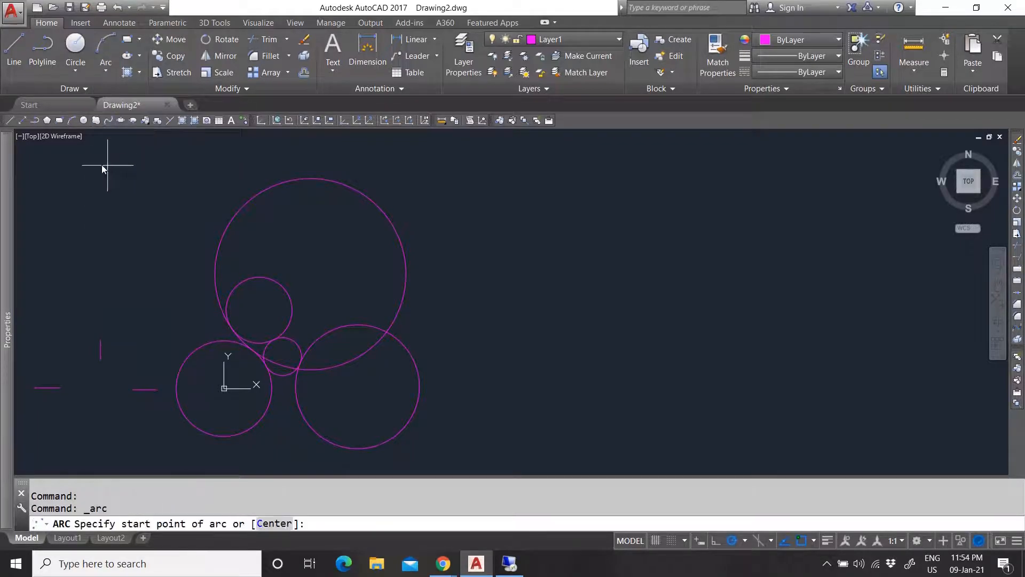
{"action": "scroll", "coordinate": [393, 328], "scroll_direction": "down", "scroll_amount": 3}
{"action": "scroll", "coordinate": [406, 322], "scroll_direction": "up", "scroll_amount": 3}
{"action": "left_click", "coordinate": [375, 322]}
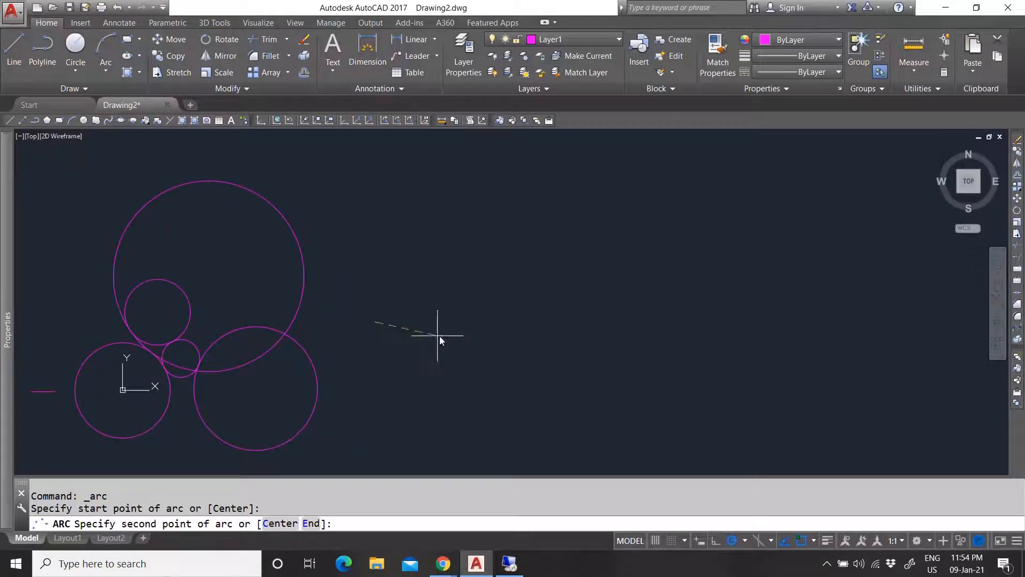
{"action": "left_click", "coordinate": [427, 287]}
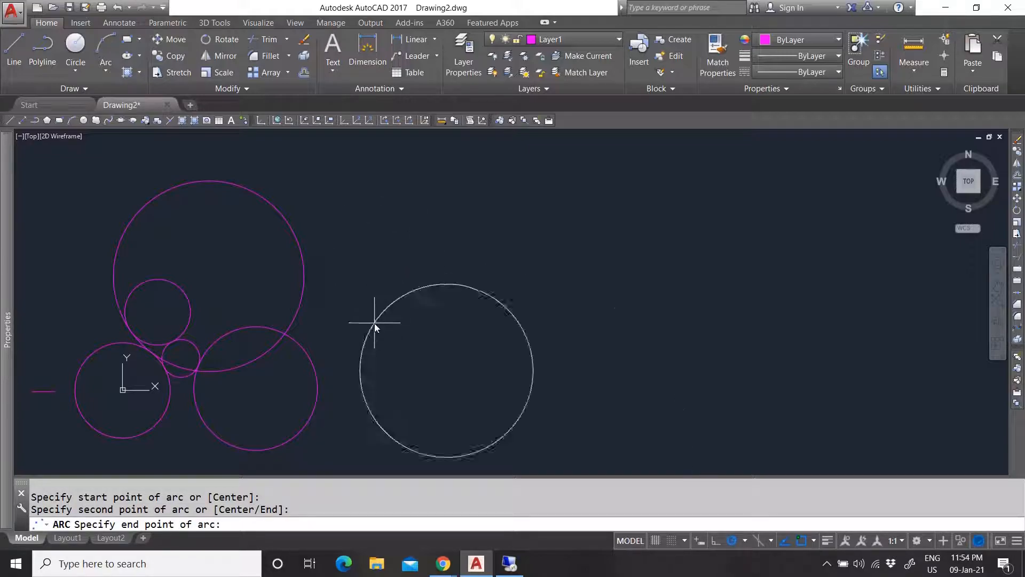
{"action": "left_click", "coordinate": [434, 321]}
{"action": "scroll", "coordinate": [422, 310], "scroll_direction": "up", "scroll_amount": 5}
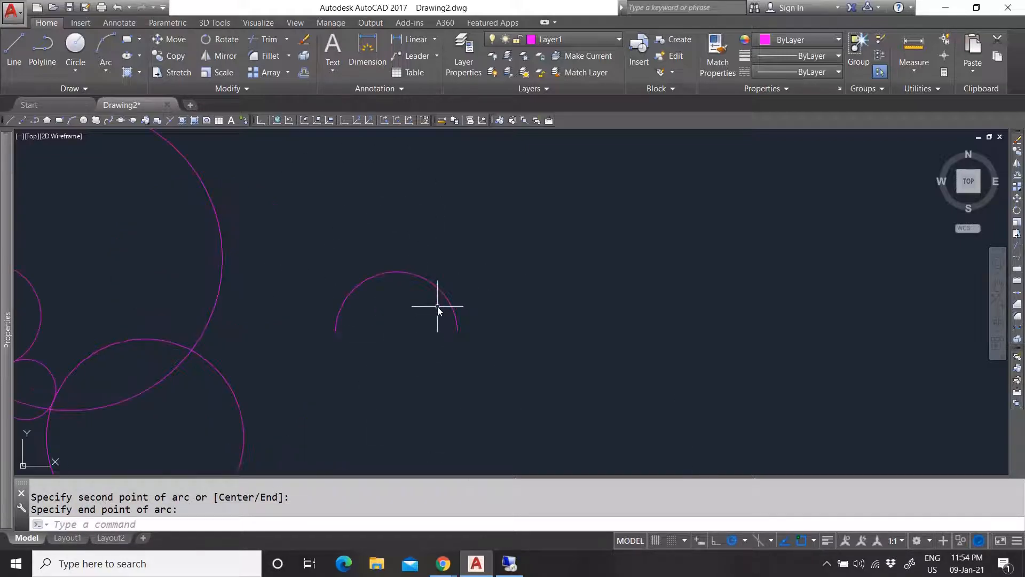
{"action": "left_click", "coordinate": [381, 253]}
{"action": "scroll", "coordinate": [387, 319], "scroll_direction": "down", "scroll_amount": 4}
{"action": "scroll", "coordinate": [386, 317], "scroll_direction": "up", "scroll_amount": 4}
{"action": "key", "text": "Escape"}
Draw a Start, Center, End arc below the half-circle arc, running counterclockwise around its lower side from the left.
{"action": "left_click", "coordinate": [113, 71]}
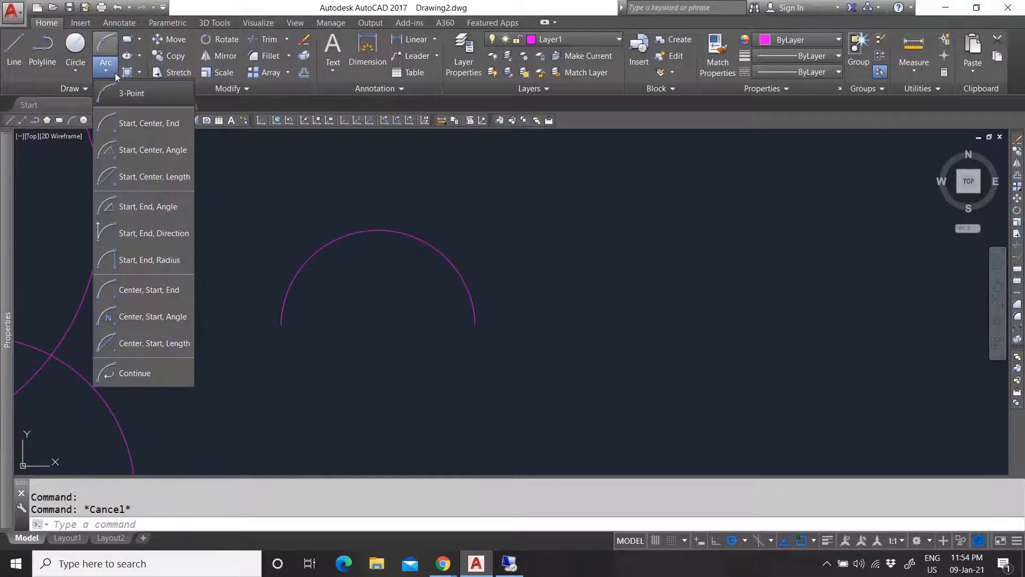
{"action": "left_click", "coordinate": [145, 123]}
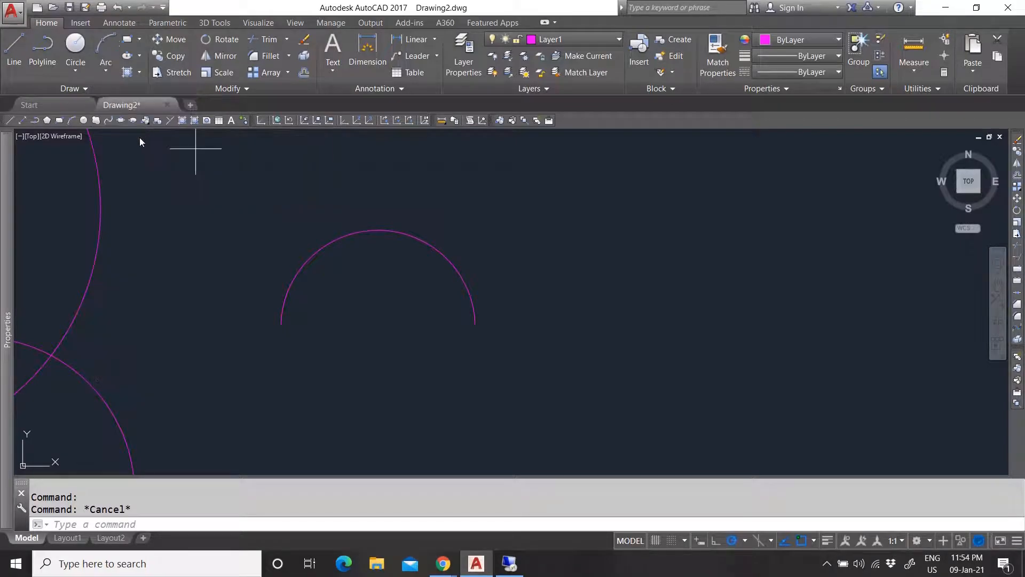
{"action": "scroll", "coordinate": [304, 353], "scroll_direction": "down", "scroll_amount": 4}
{"action": "scroll", "coordinate": [300, 368], "scroll_direction": "up", "scroll_amount": 2}
{"action": "left_click", "coordinate": [300, 373]}
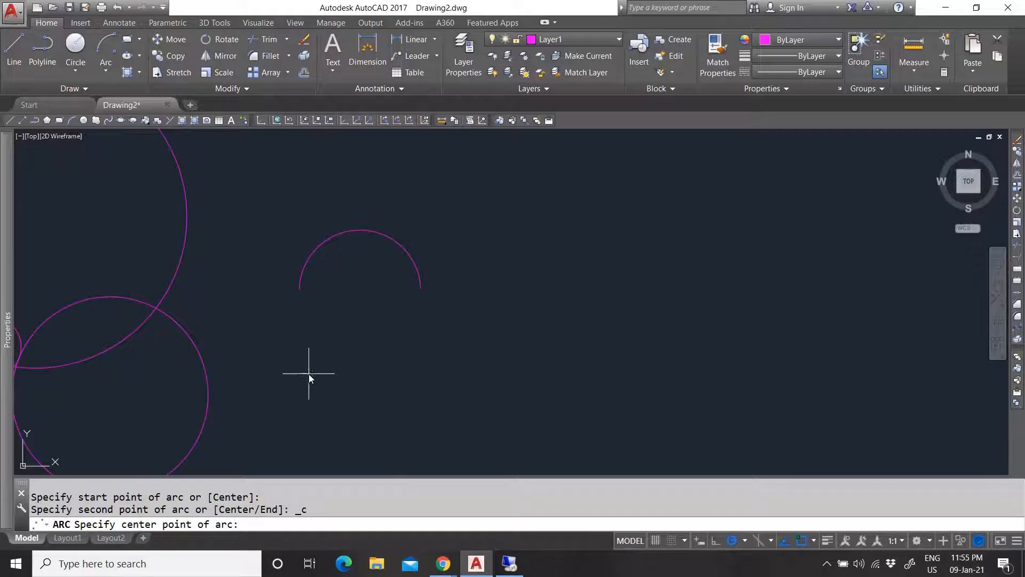
{"action": "left_click", "coordinate": [360, 373]}
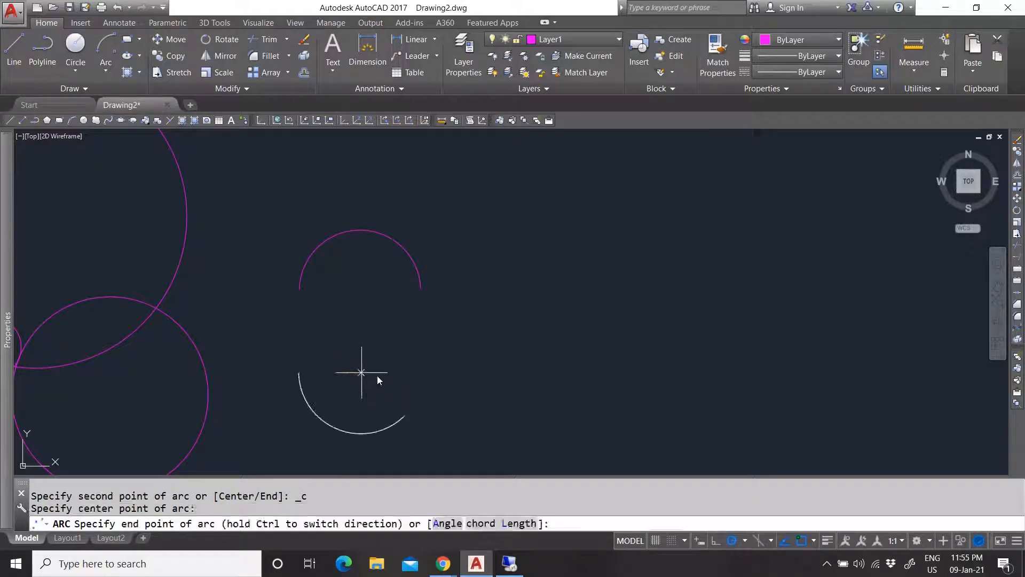
{"action": "left_click", "coordinate": [397, 348]}
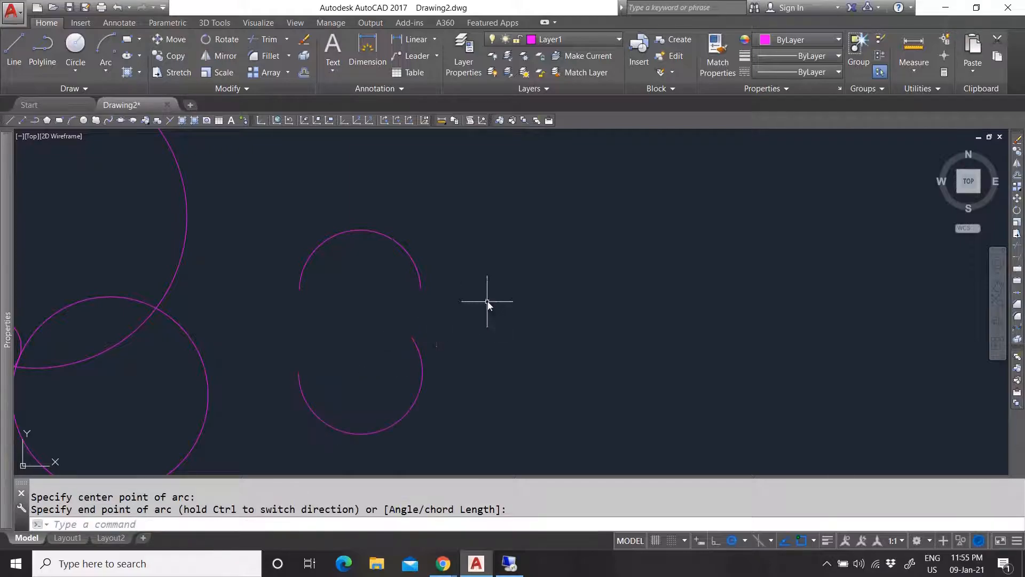
Draw a Start, Center, Angle arc bulging downward in the empty area right of the two existing arcs.
{"action": "left_click", "coordinate": [105, 72]}
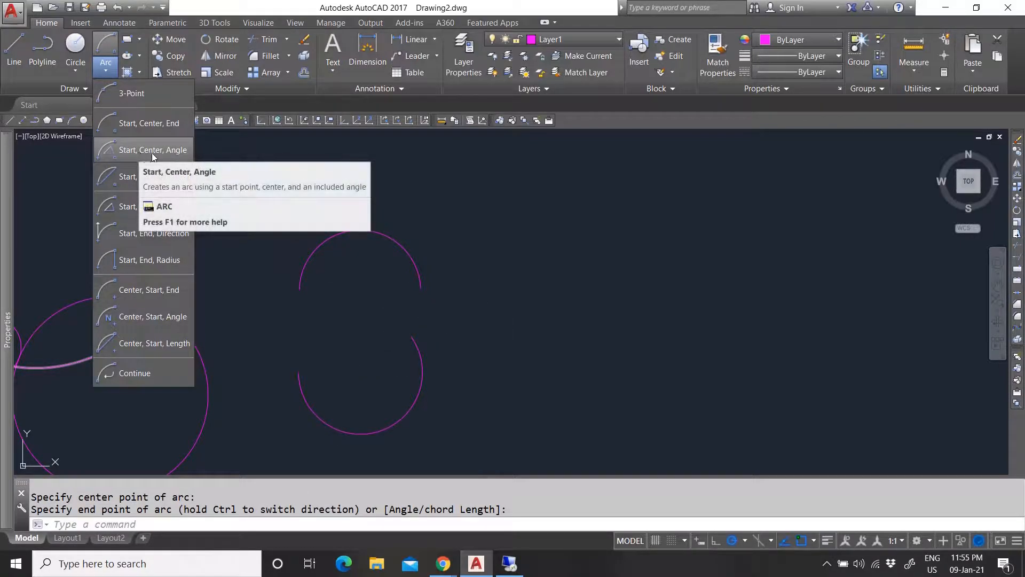
{"action": "left_click", "coordinate": [178, 152]}
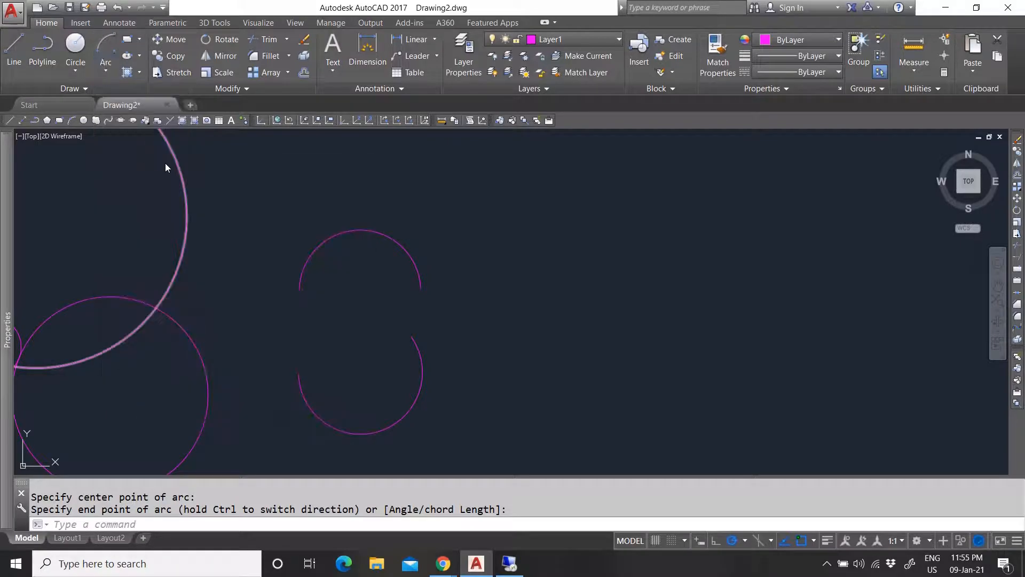
{"action": "scroll", "coordinate": [412, 375], "scroll_direction": "down", "scroll_amount": 3}
{"action": "scroll", "coordinate": [396, 373], "scroll_direction": "up", "scroll_amount": 3}
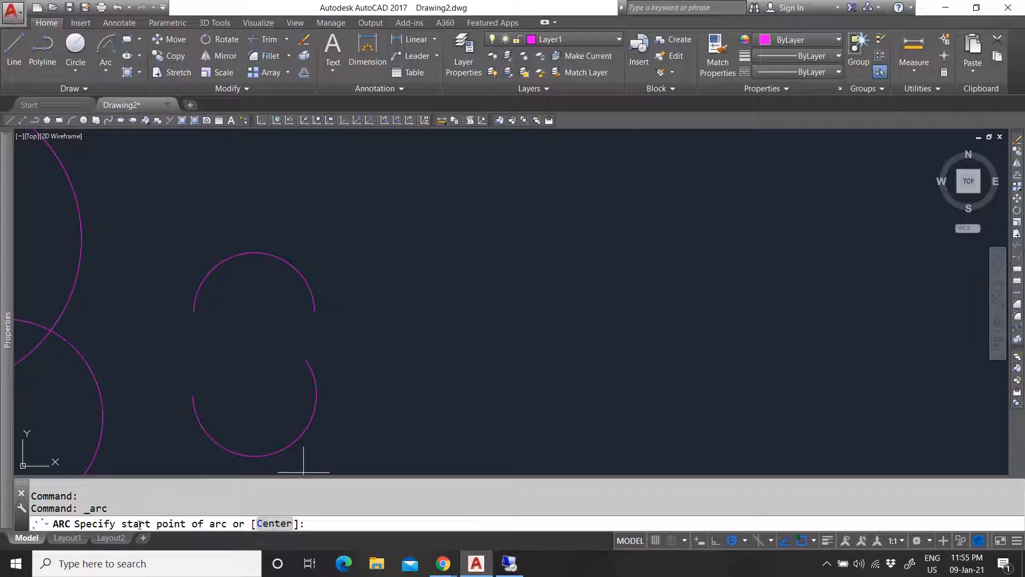
{"action": "left_click", "coordinate": [402, 363]}
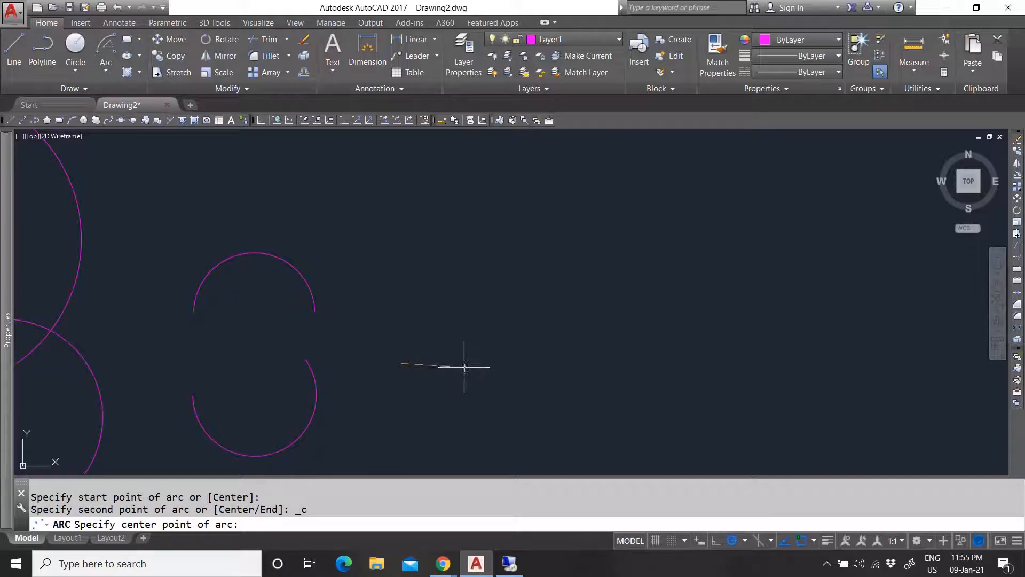
{"action": "left_click", "coordinate": [473, 336]}
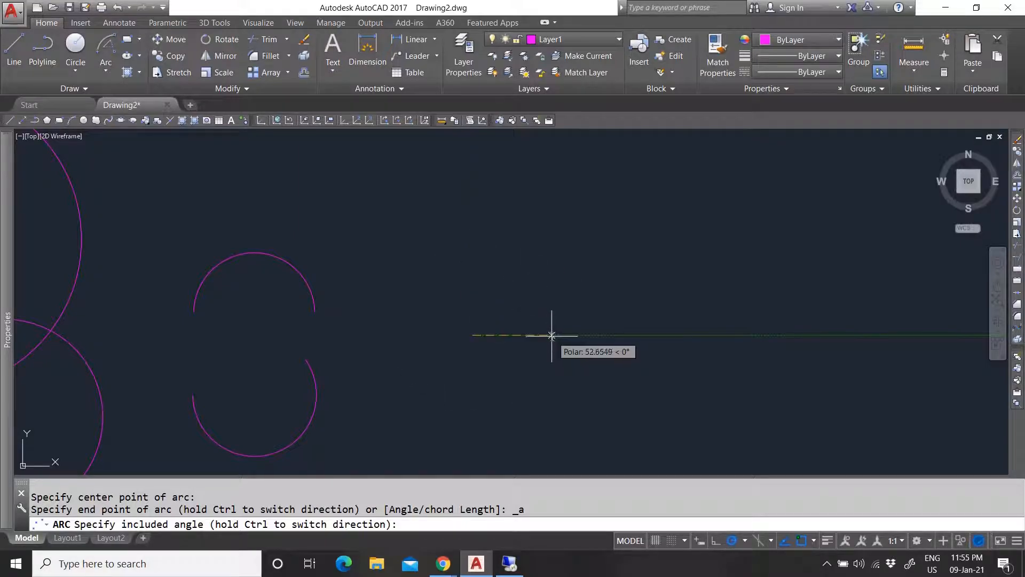
{"action": "left_click", "coordinate": [370, 337]}
{"action": "scroll", "coordinate": [449, 334], "scroll_direction": "down", "scroll_amount": 2}
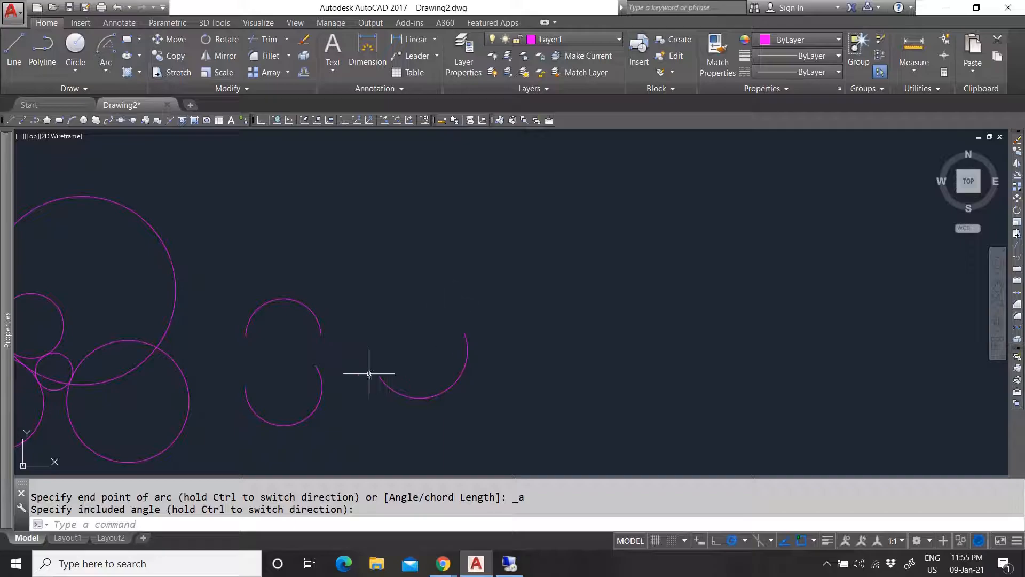
Draw a Start, Center, Length arc with a chord length of 100 above the Start, Center, Angle arc.
{"action": "left_click", "coordinate": [106, 71]}
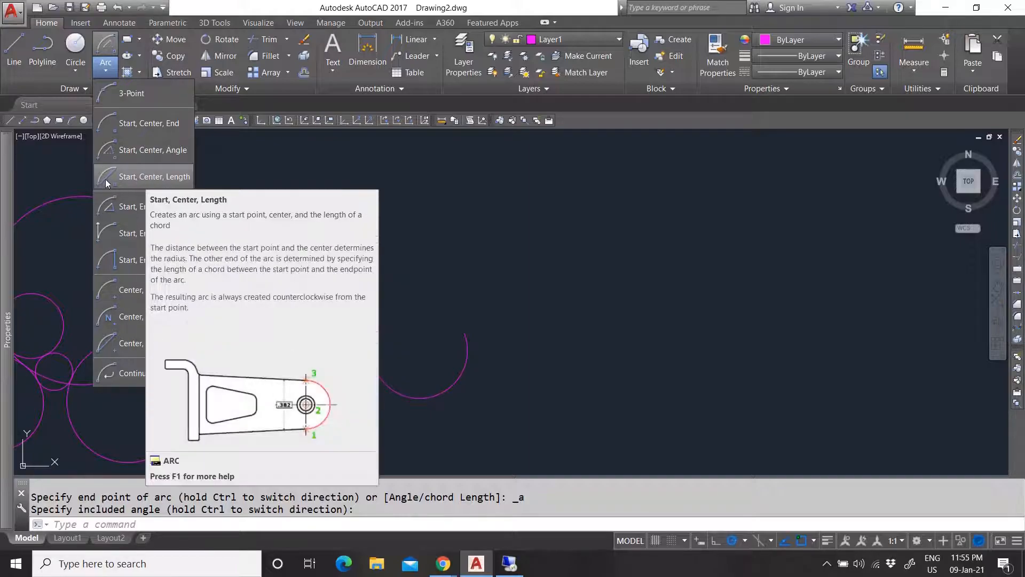
{"action": "left_click", "coordinate": [123, 177]}
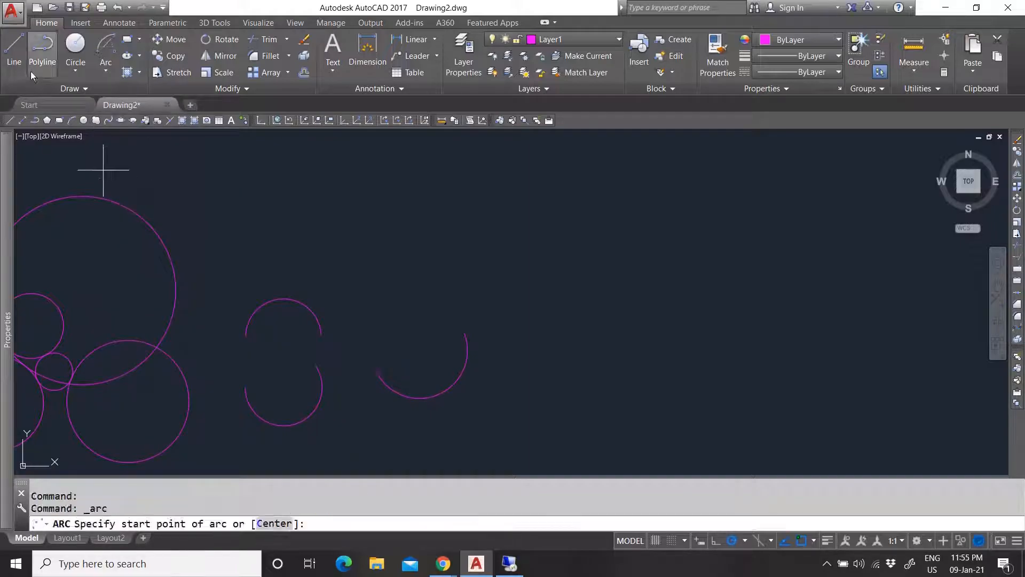
{"action": "left_click", "coordinate": [369, 247]}
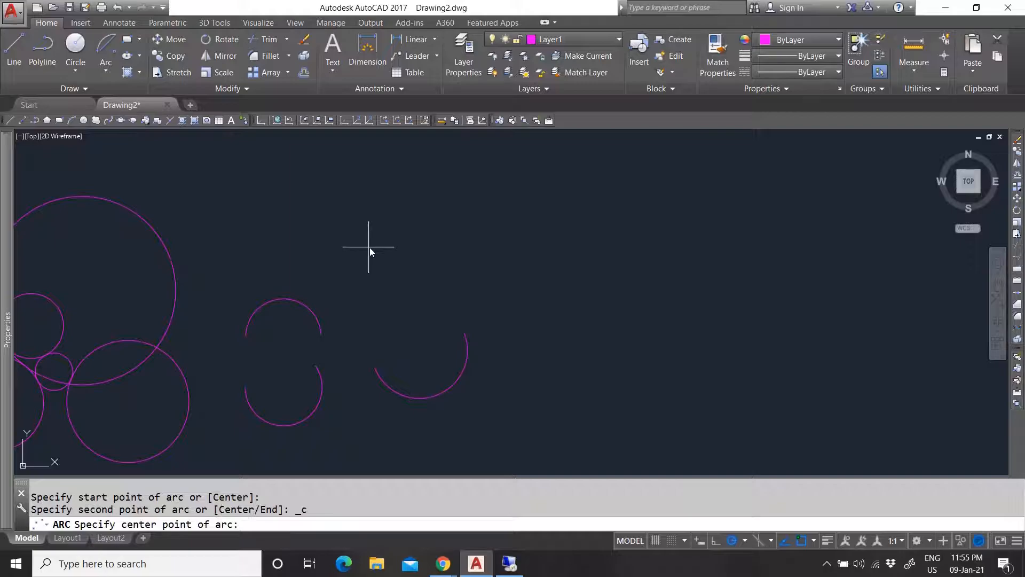
{"action": "left_click", "coordinate": [434, 229]}
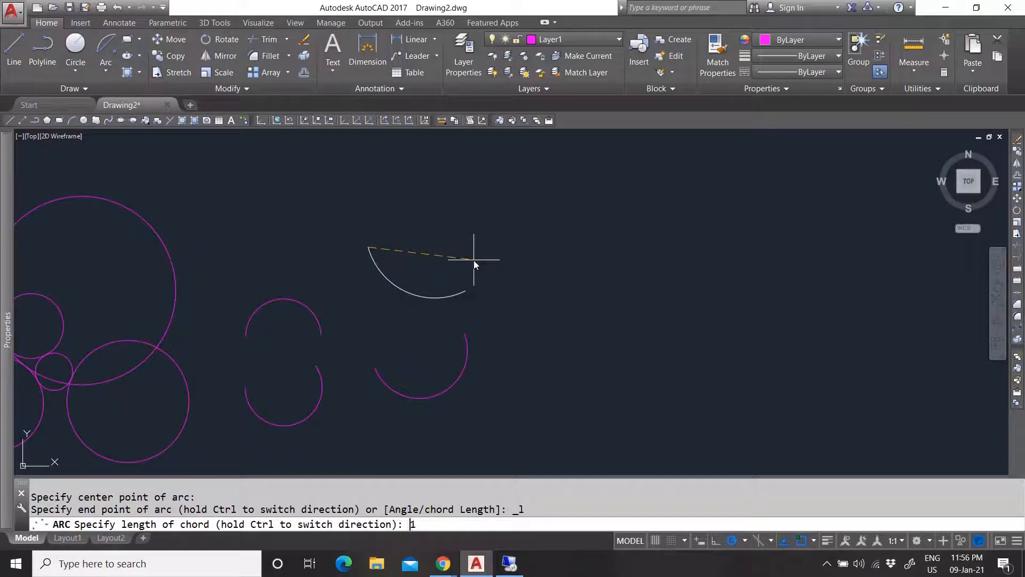
{"action": "type", "text": "0"}
{"action": "key", "text": "Return"}
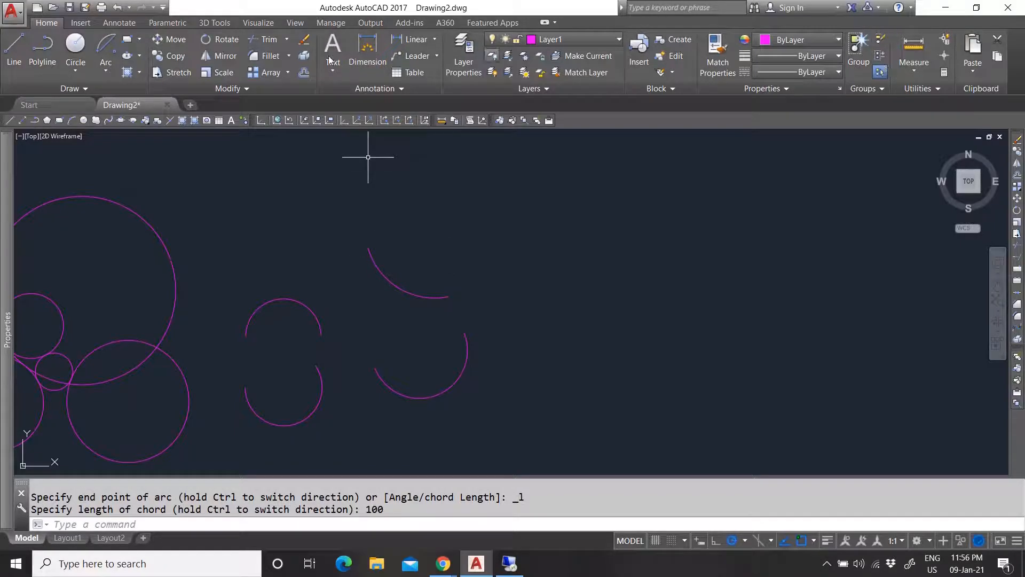
Measure the distance between the two endpoints of the Start, Center, Length arc.
{"action": "left_click", "coordinate": [909, 47]}
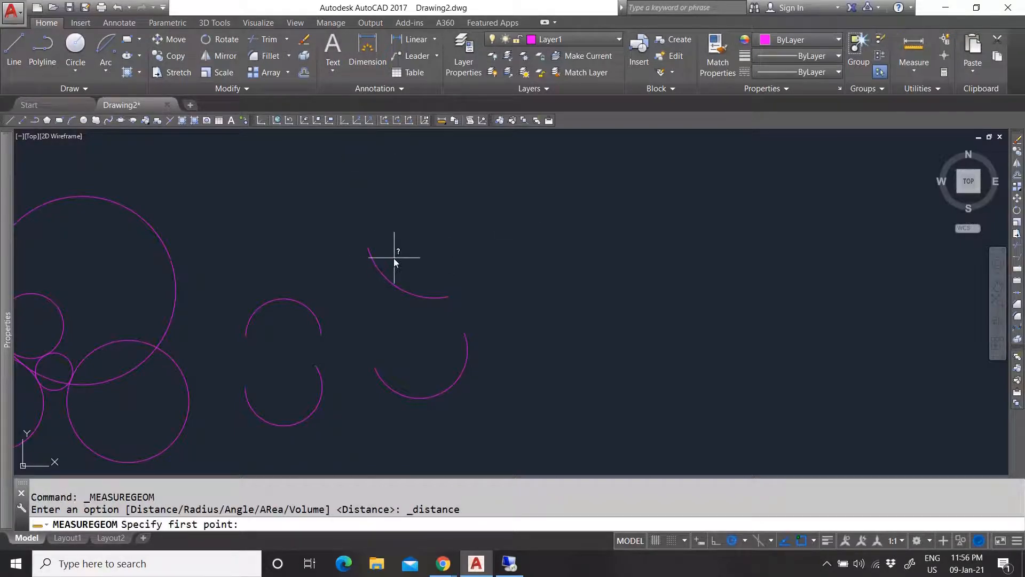
{"action": "left_click", "coordinate": [368, 249]}
{"action": "left_click", "coordinate": [449, 295]}
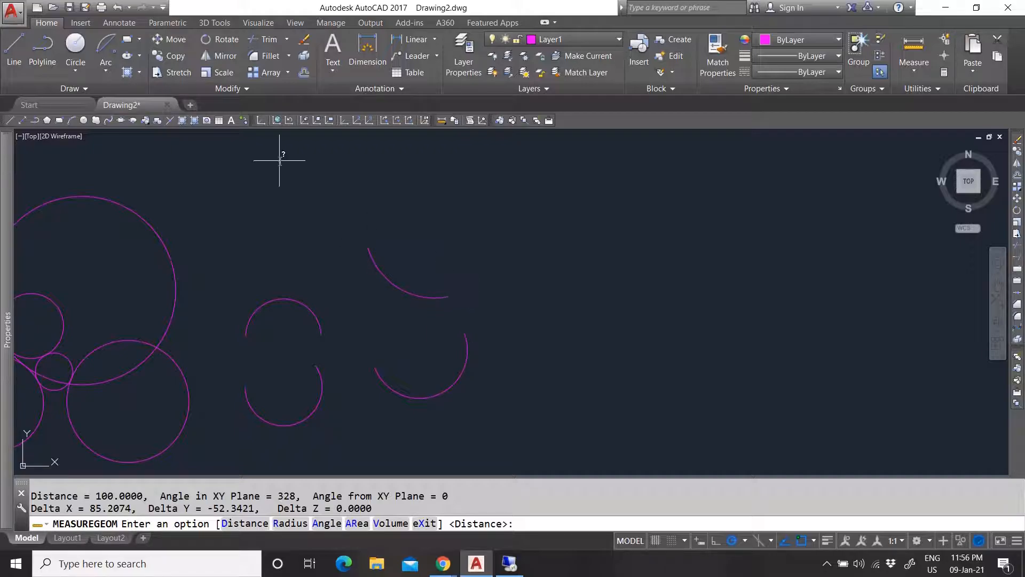
{"action": "key", "text": "Escape"}
Add three tangent arcs with the Continue method from the chord-length arc's end, closing the outline at that arc's start point.
{"action": "left_click", "coordinate": [101, 74]}
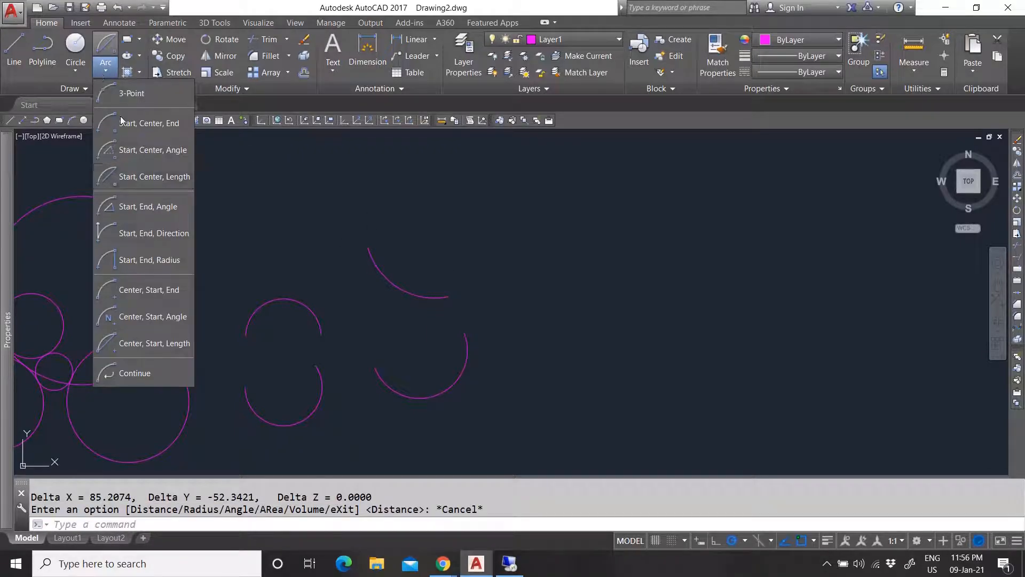
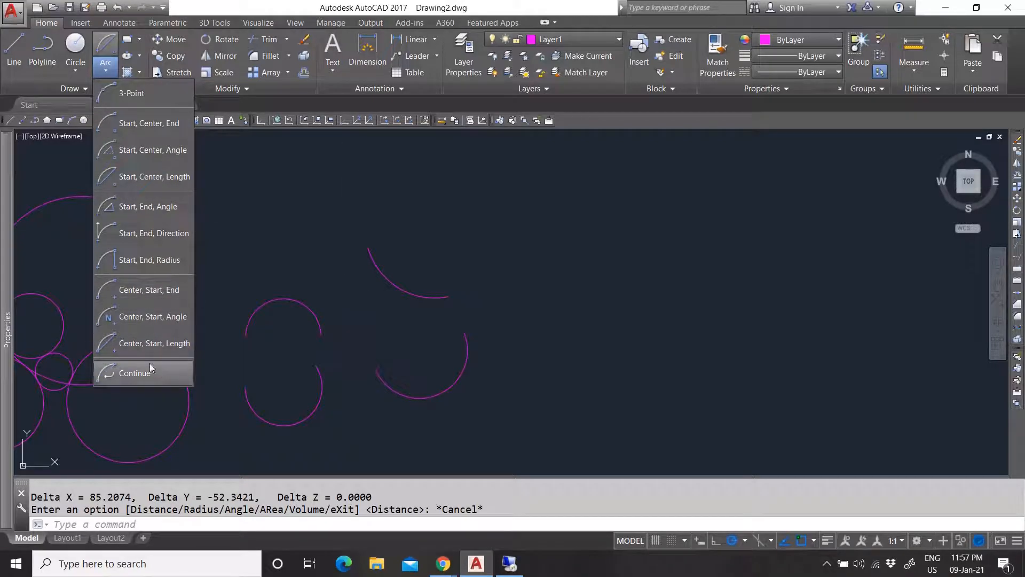
{"action": "left_click", "coordinate": [140, 374]}
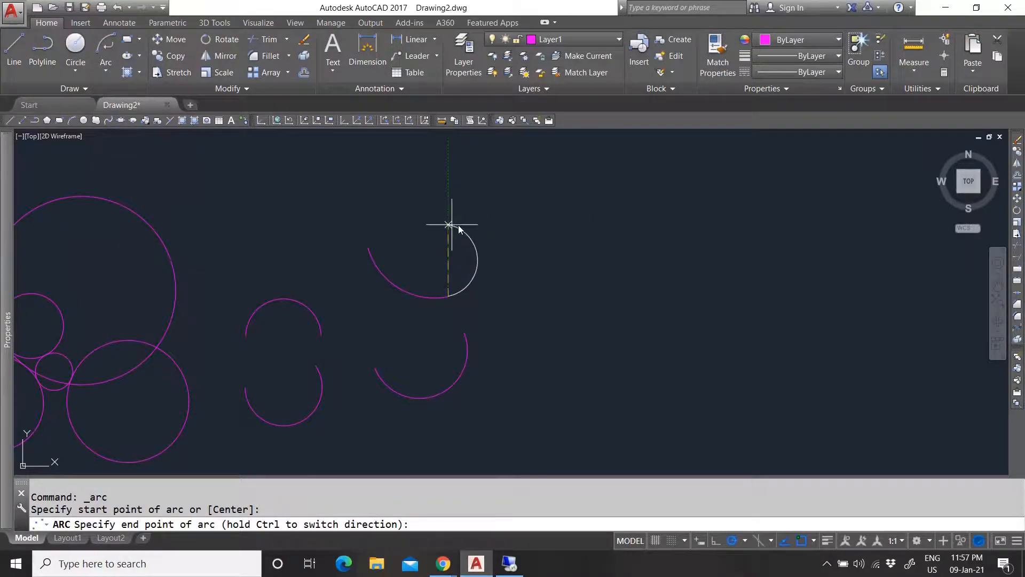
{"action": "left_click", "coordinate": [506, 256]}
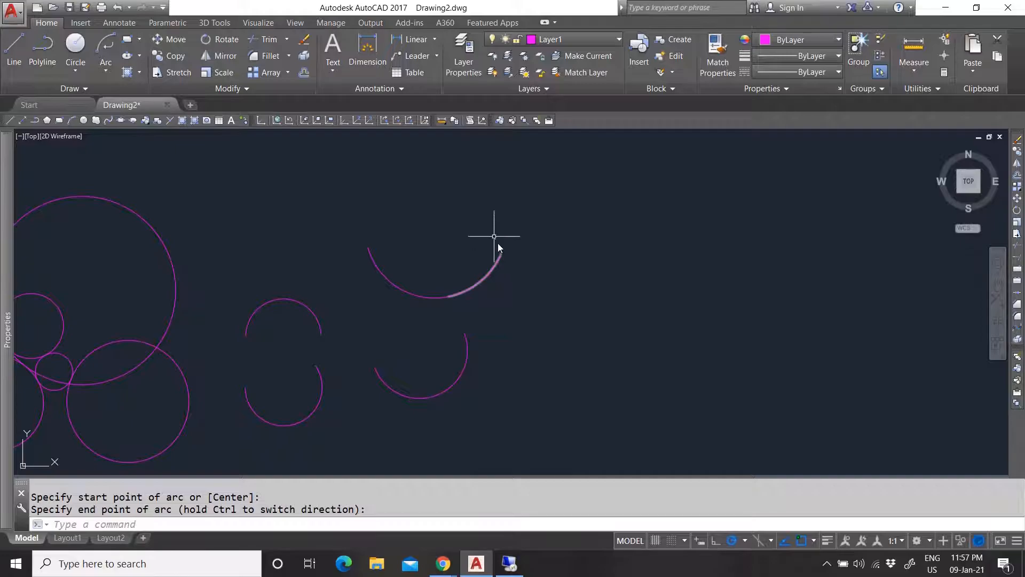
{"action": "left_click", "coordinate": [105, 71]}
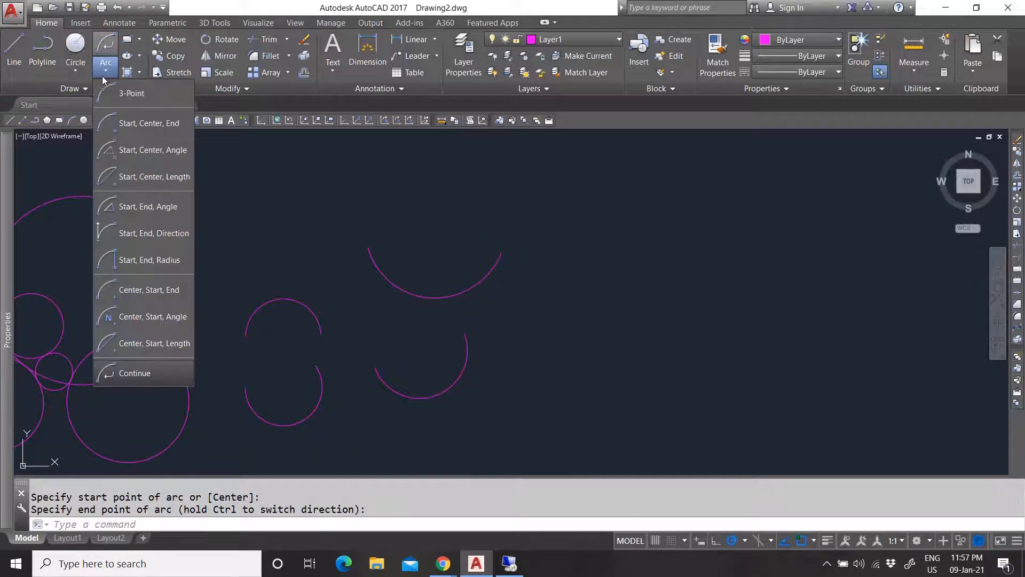
{"action": "left_click", "coordinate": [158, 377]}
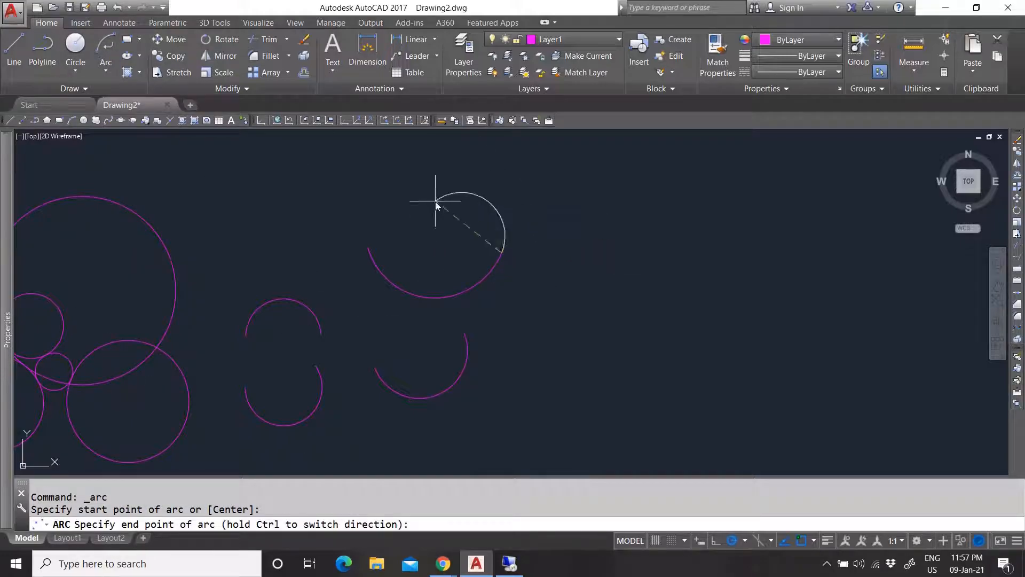
{"action": "left_click", "coordinate": [437, 199]}
{"action": "left_click", "coordinate": [106, 71]}
{"action": "left_click", "coordinate": [143, 374]}
{"action": "left_click", "coordinate": [369, 246]}
{"action": "scroll", "coordinate": [449, 238], "scroll_direction": "up", "scroll_amount": 4}
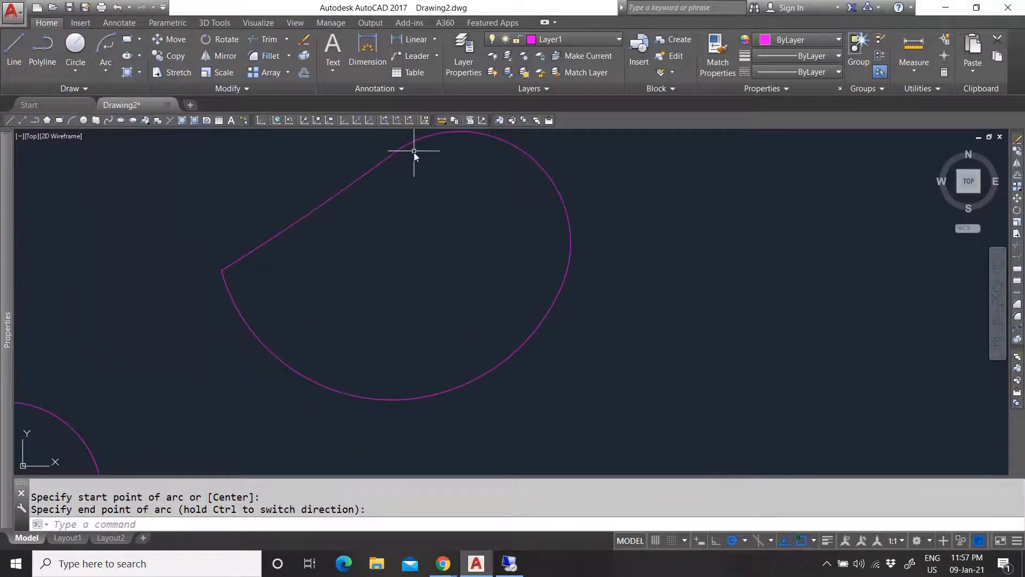
Select the arcs of the closed outline to examine their separate segments and grips, and clear the selection.
{"action": "left_click", "coordinate": [410, 146]}
{"action": "left_click", "coordinate": [378, 164]}
{"action": "left_click", "coordinate": [191, 300]}
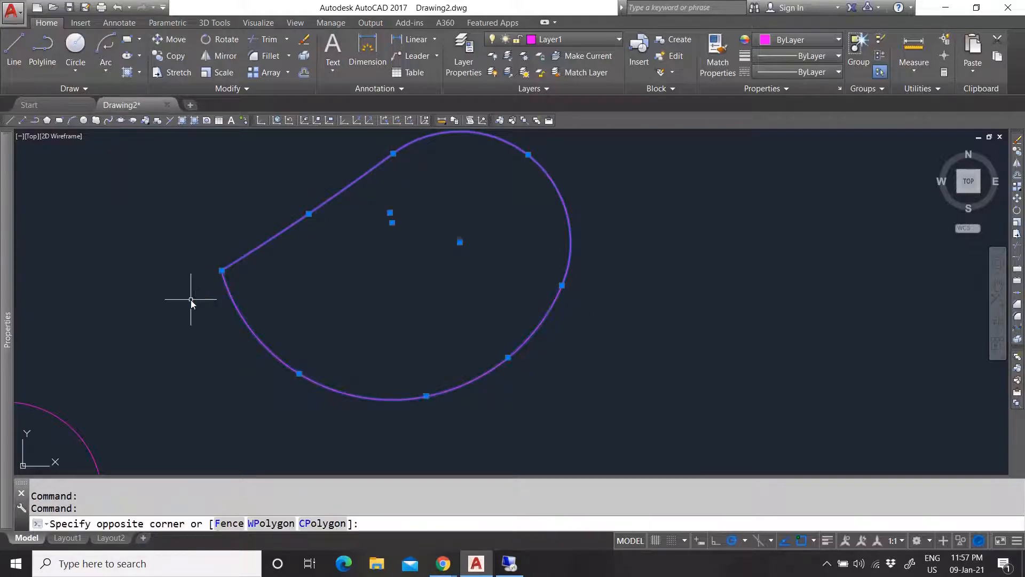
{"action": "scroll", "coordinate": [382, 307], "scroll_direction": "down", "scroll_amount": 3}
{"action": "key", "text": "Escape"}
{"action": "scroll", "coordinate": [432, 307], "scroll_direction": "down", "scroll_amount": 2}
{"action": "scroll", "coordinate": [369, 330], "scroll_direction": "up", "scroll_amount": 3}
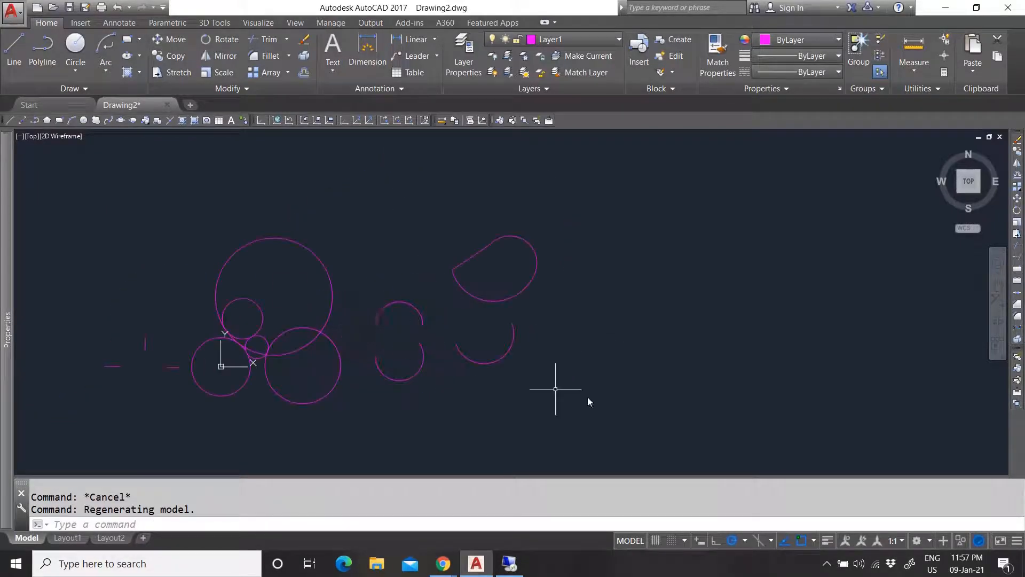
Erase all the circles, arcs and line pieces from the drawing.
{"action": "left_click", "coordinate": [631, 430]}
{"action": "left_click", "coordinate": [73, 194]}
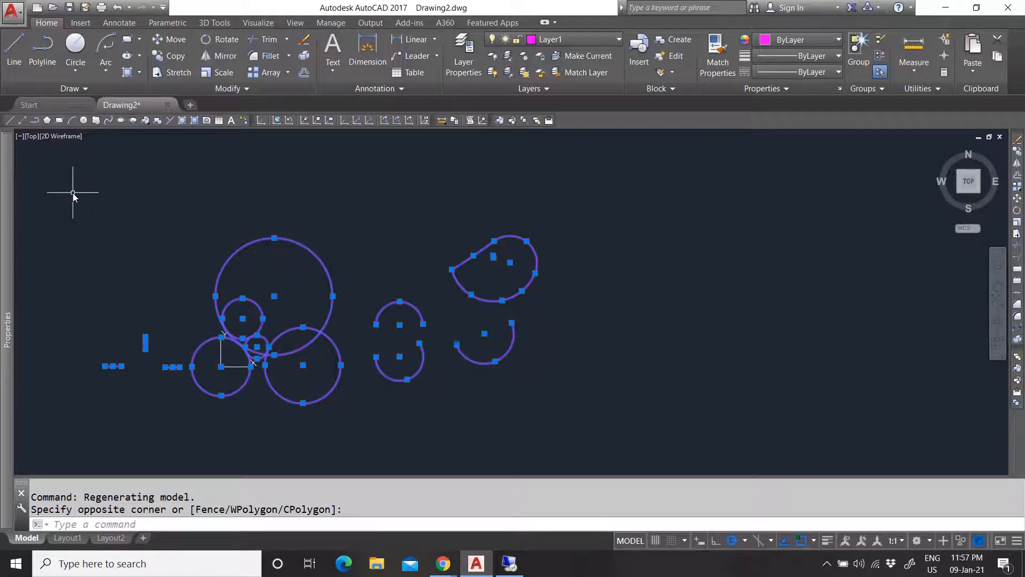
{"action": "key", "text": "Delete"}
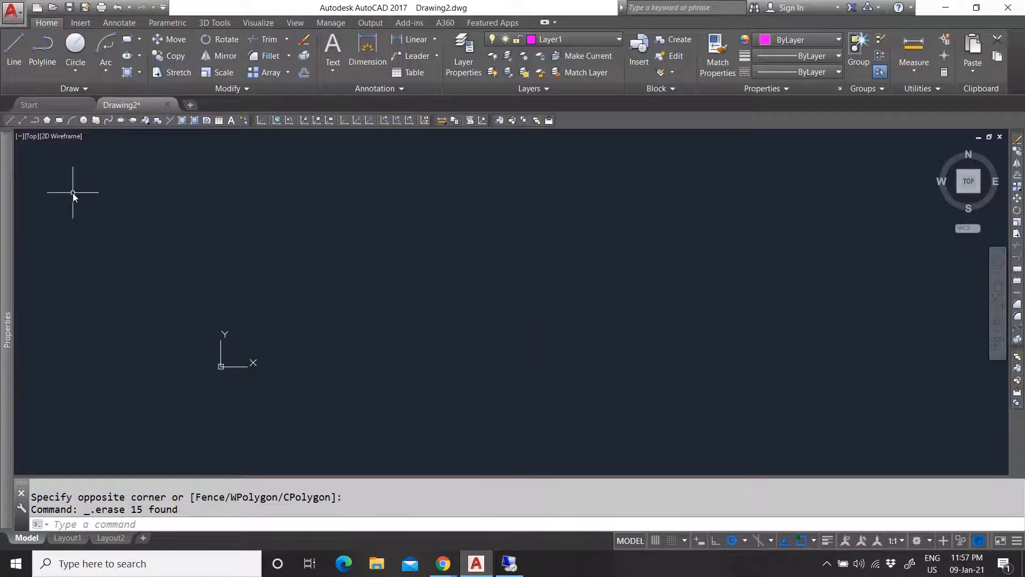
{"action": "left_click", "coordinate": [140, 40]}
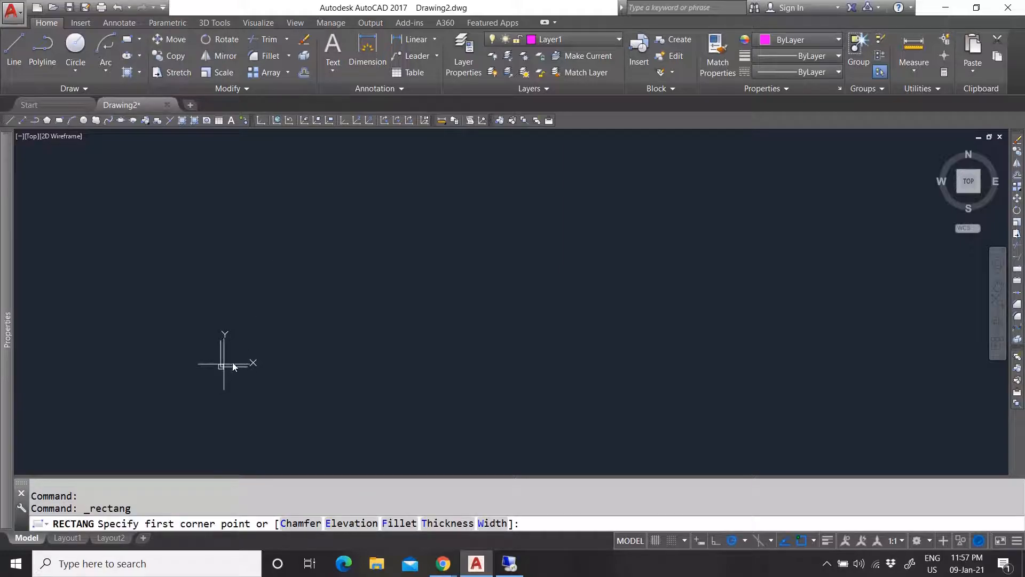
{"action": "left_click", "coordinate": [309, 327]}
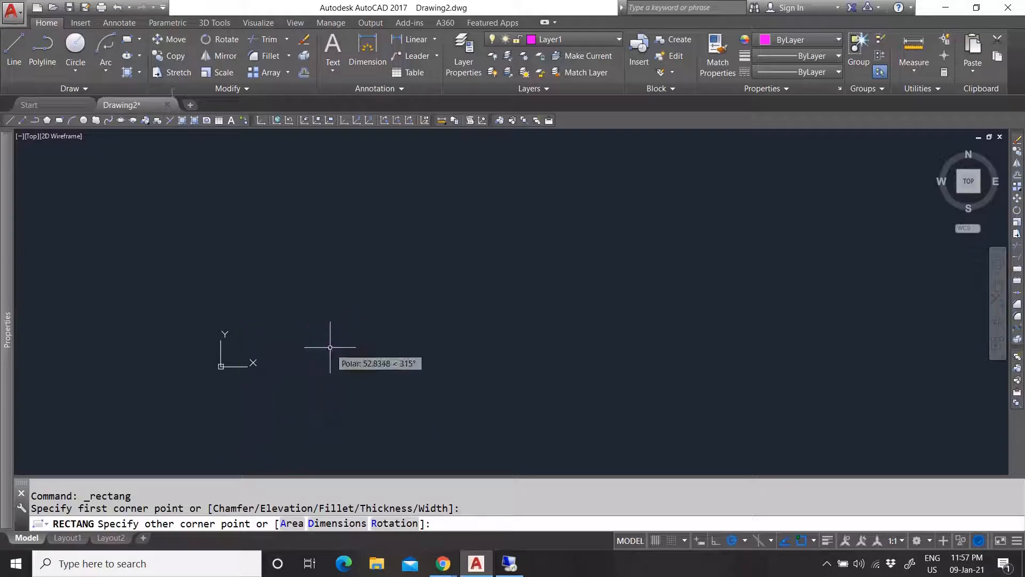
{"action": "key", "text": "Escape"}
Draw a square with the Rectangle command right of the origin, its diagonal about 209 units long at 45°.
{"action": "left_click", "coordinate": [127, 39]}
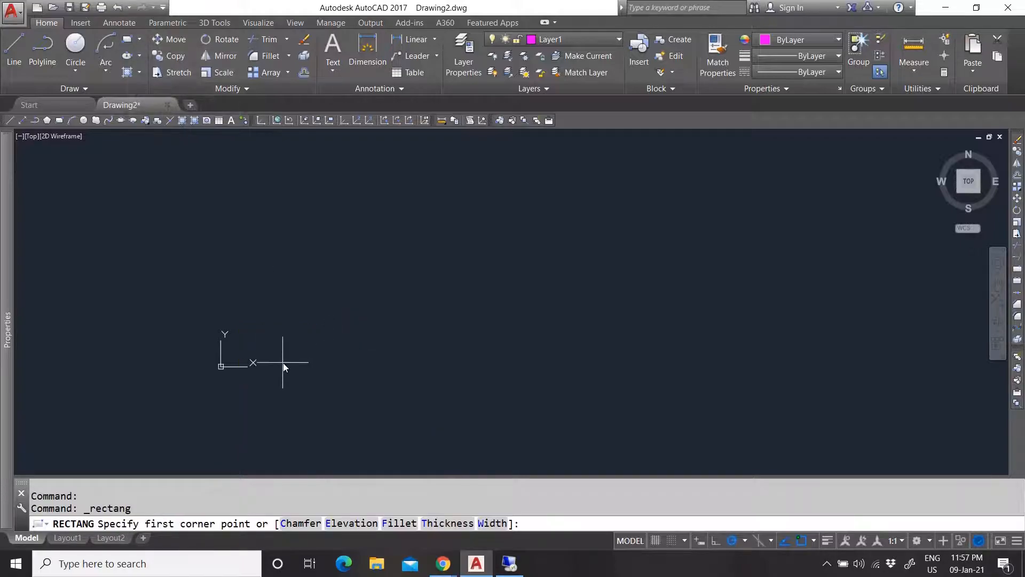
{"action": "left_click", "coordinate": [305, 354]}
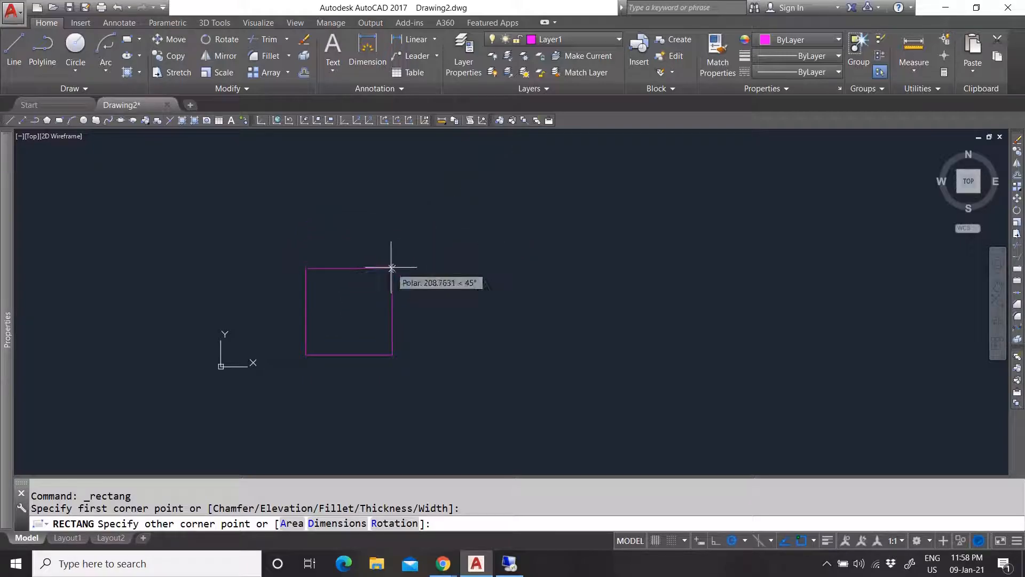
{"action": "left_click", "coordinate": [391, 267]}
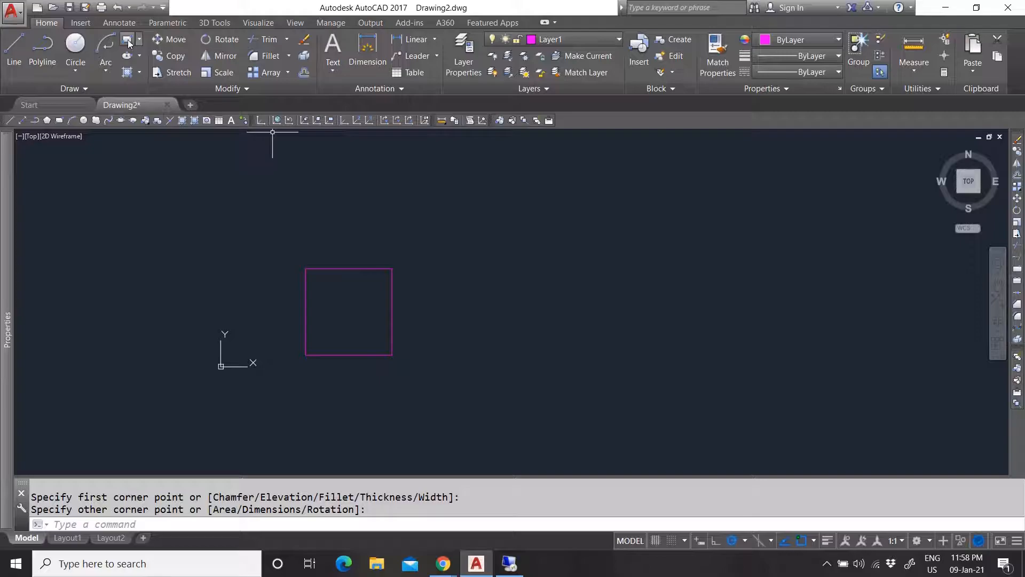
Draw a rectangle right of the square using the Area option, with area 100 and width 8.
{"action": "left_click", "coordinate": [130, 40]}
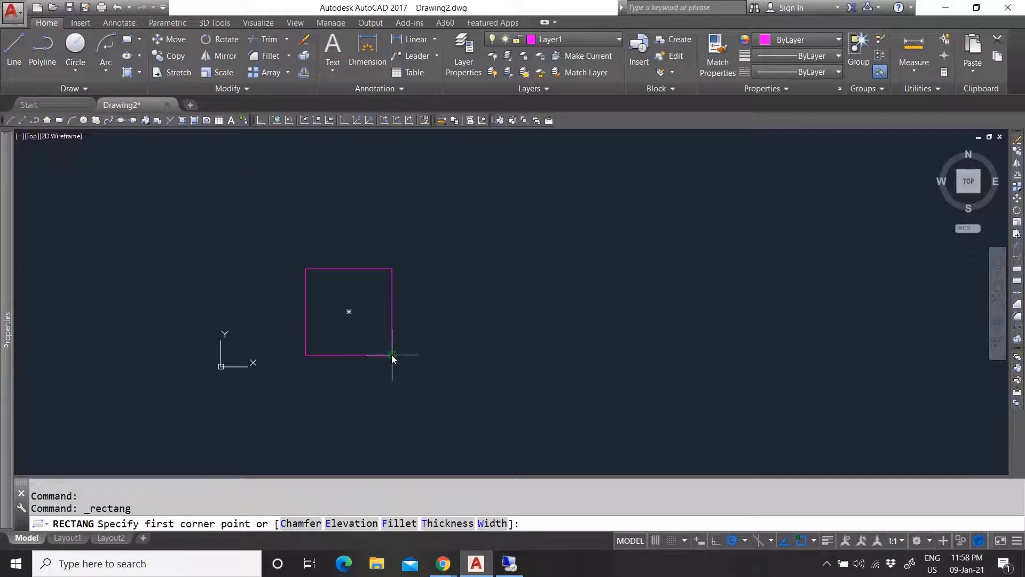
{"action": "left_click", "coordinate": [450, 355]}
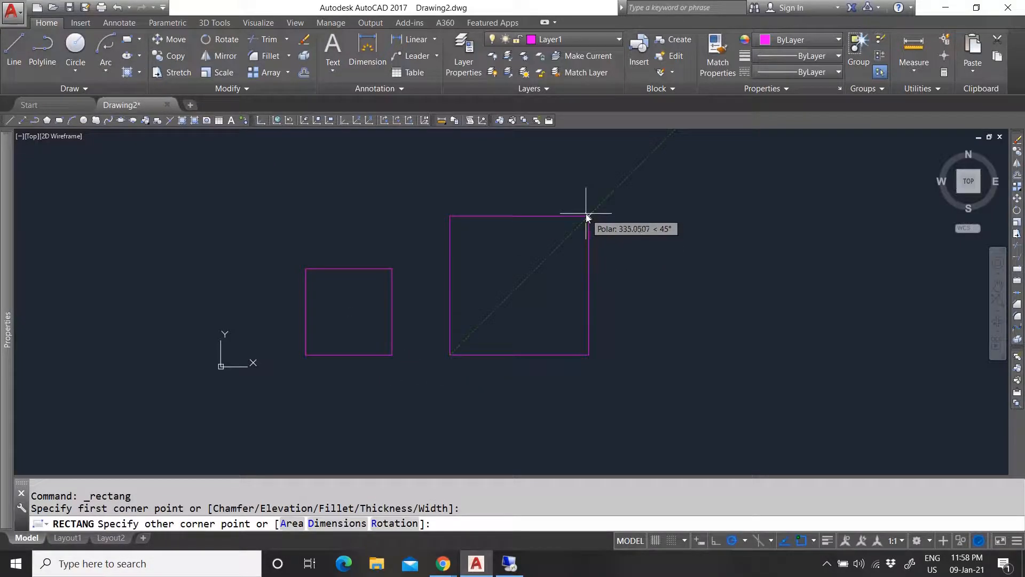
{"action": "type", "text": "a"}
{"action": "key", "text": "Return"}
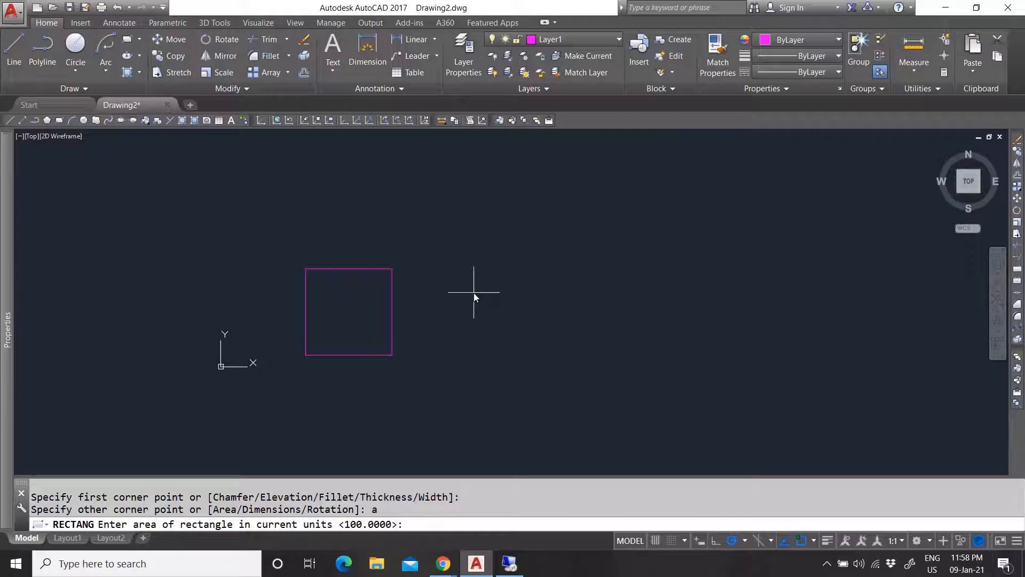
{"action": "key", "text": "Return"}
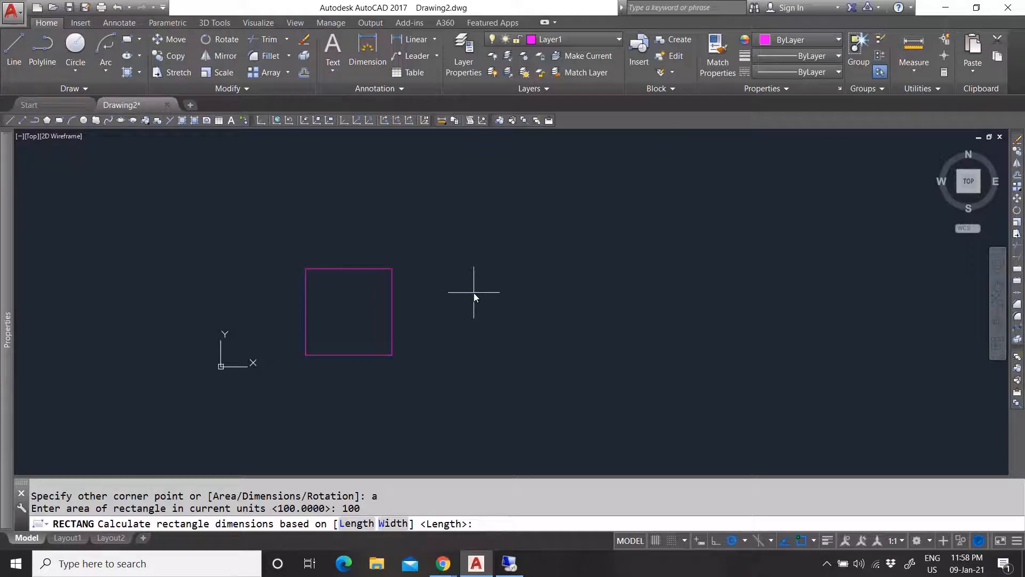
{"action": "left_click", "coordinate": [394, 525]}
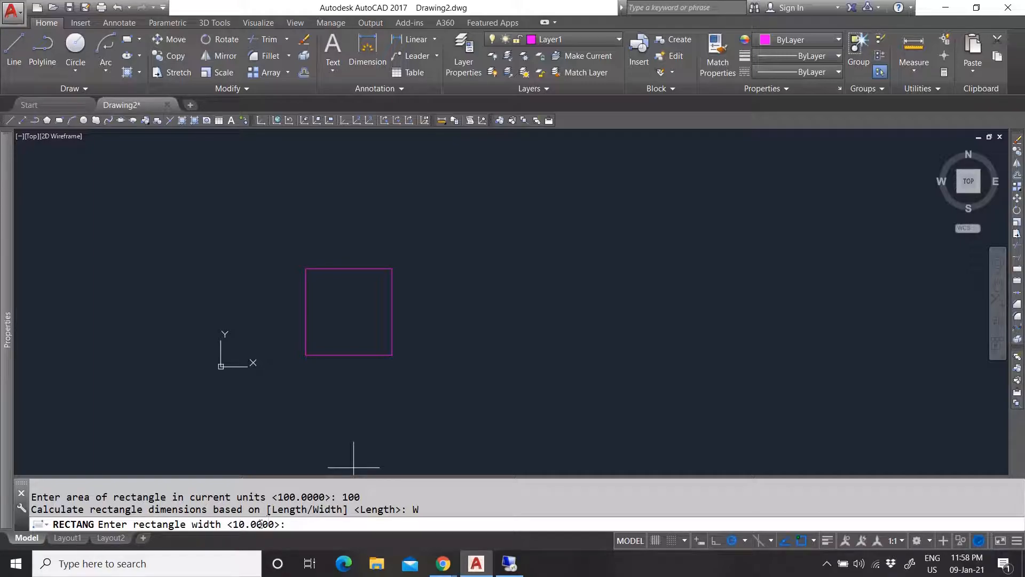
{"action": "type", "text": "8"}
{"action": "key", "text": "Return"}
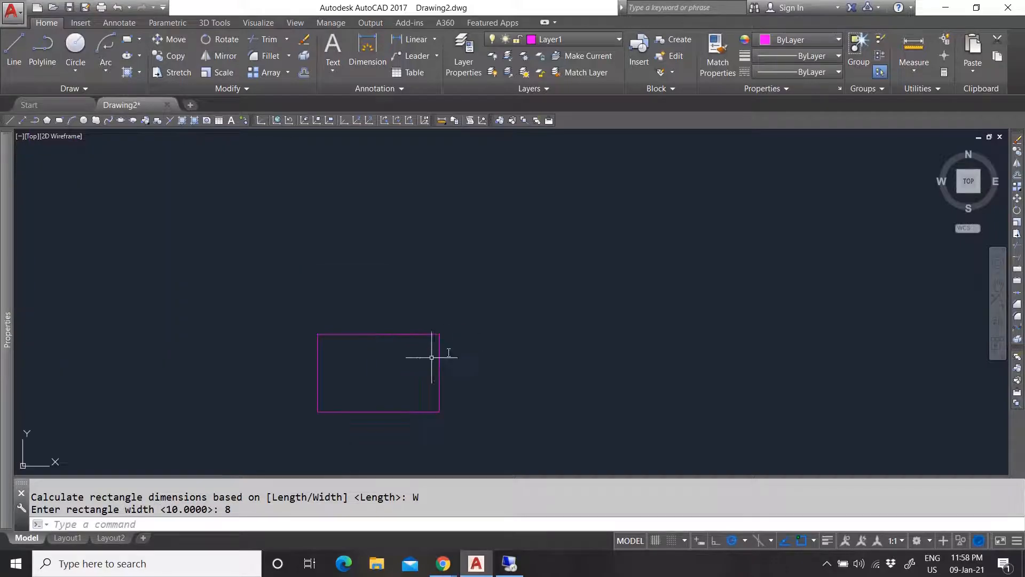
Measure the vertical and horizontal side lengths of the new rectangle with the Distance tool.
{"action": "scroll", "coordinate": [408, 361], "scroll_direction": "up", "scroll_amount": 2}
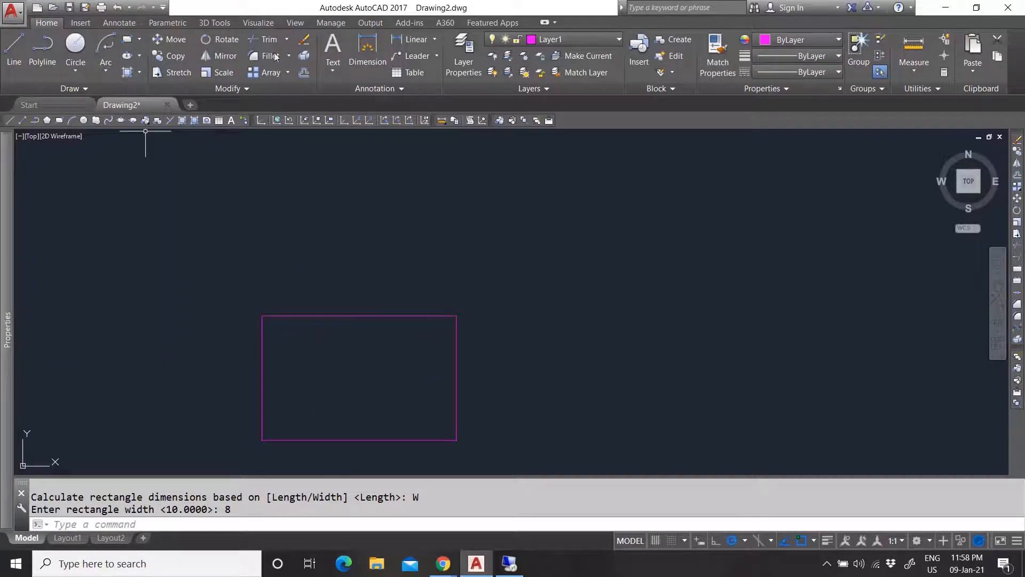
{"action": "left_click", "coordinate": [262, 440]}
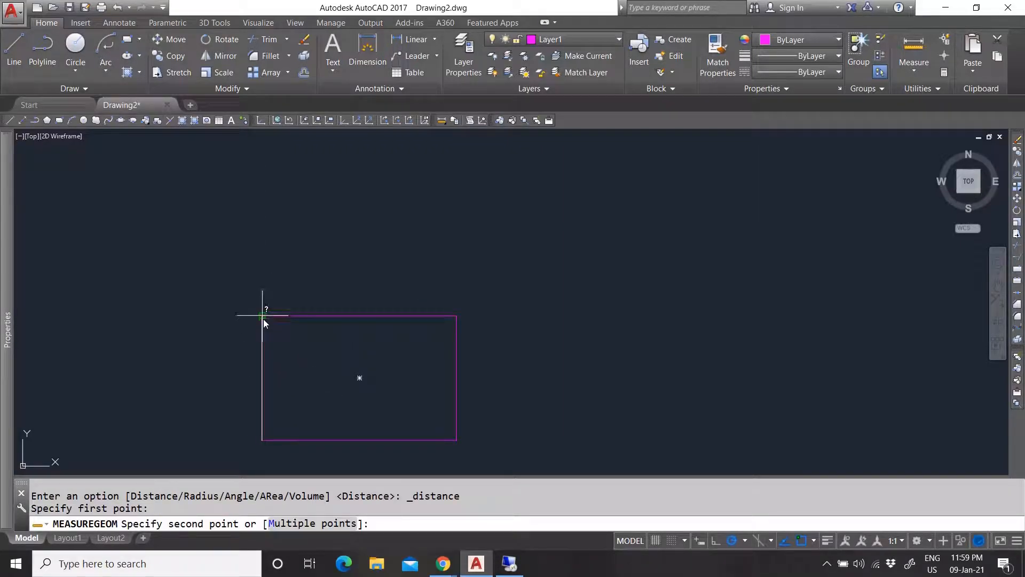
{"action": "left_click", "coordinate": [264, 318]}
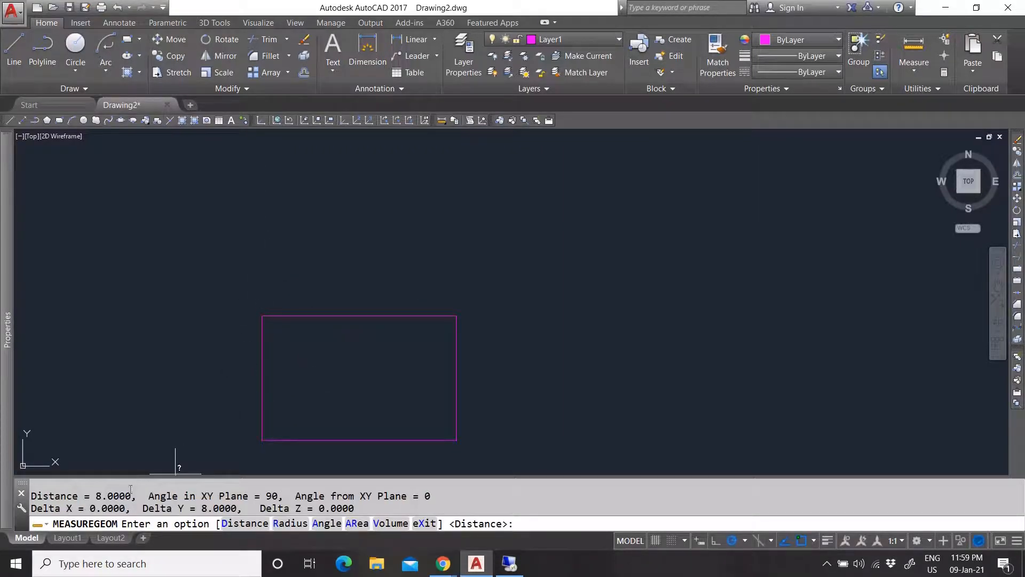
{"action": "left_click", "coordinate": [914, 47]}
{"action": "left_click", "coordinate": [262, 440]}
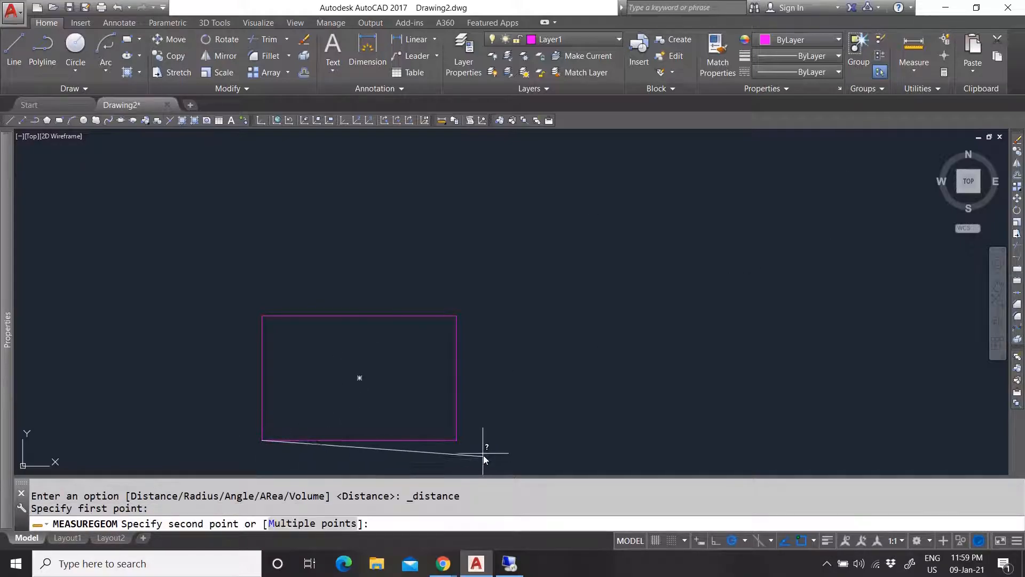
{"action": "left_click", "coordinate": [456, 441]}
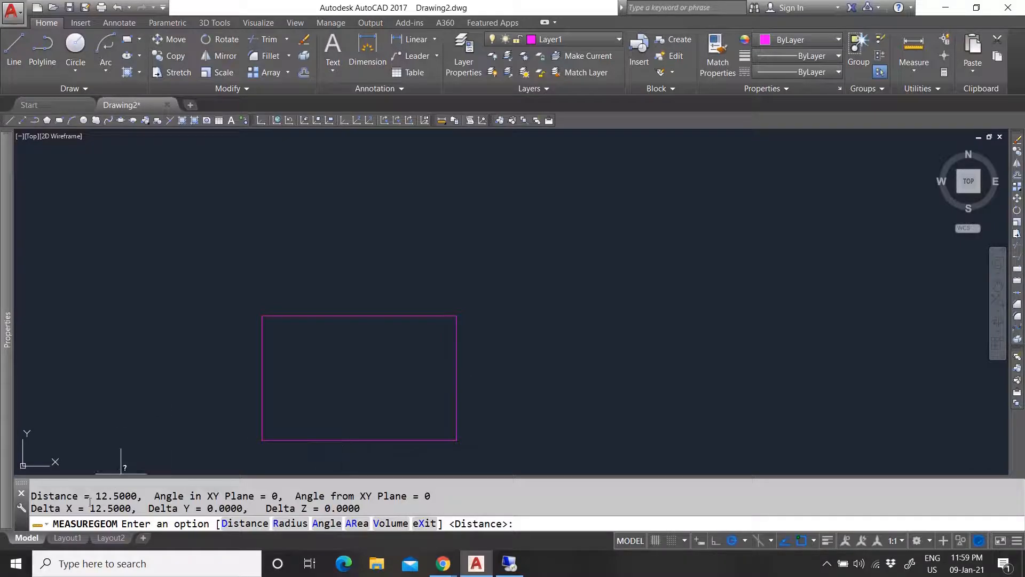
{"action": "scroll", "coordinate": [389, 368], "scroll_direction": "down", "scroll_amount": 5}
{"action": "scroll", "coordinate": [373, 378], "scroll_direction": "up", "scroll_amount": 5}
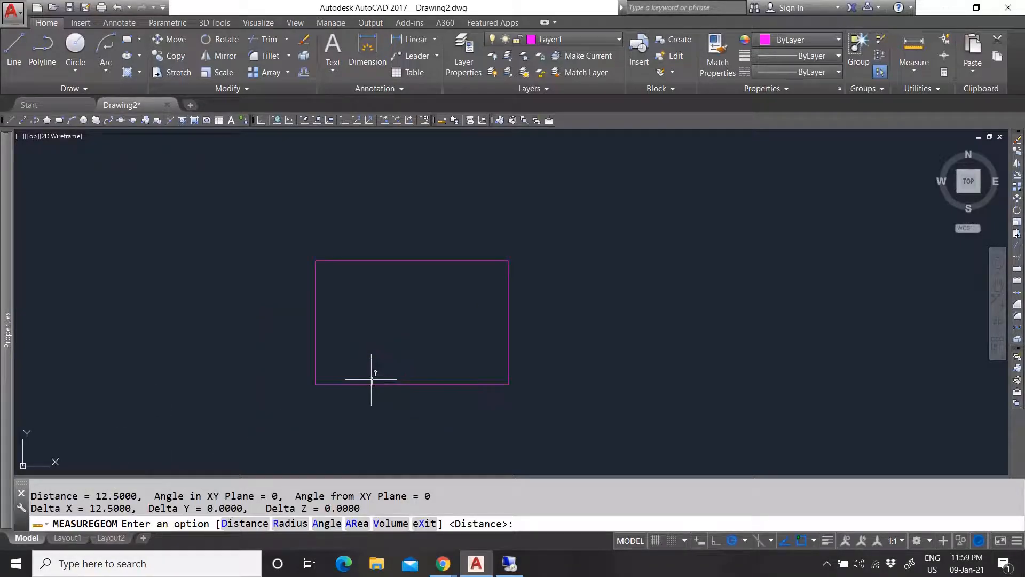
{"action": "key", "text": "Escape"}
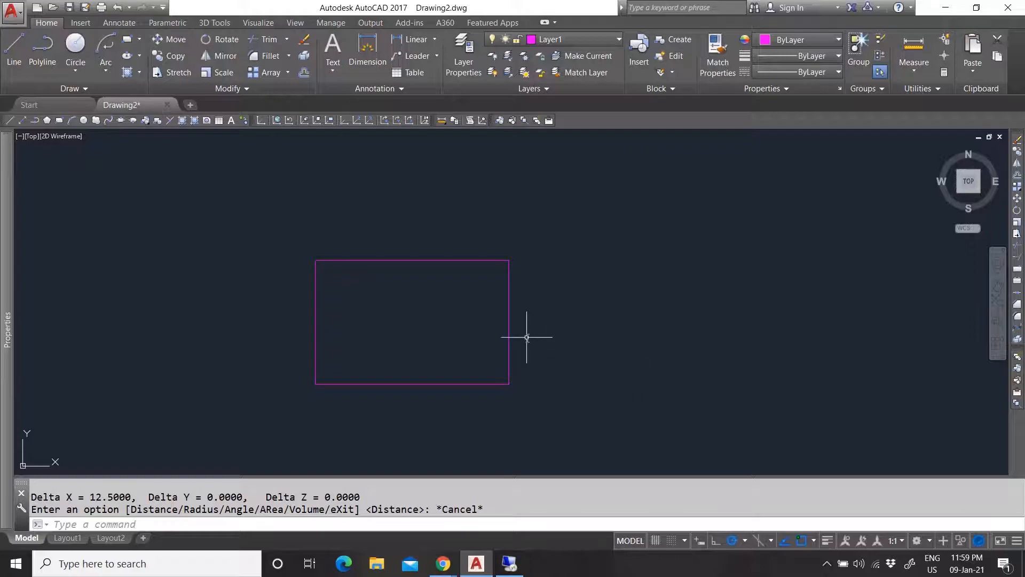
Measure the rectangle's area and perimeter by picking its four corners.
{"action": "left_click", "coordinate": [924, 69]}
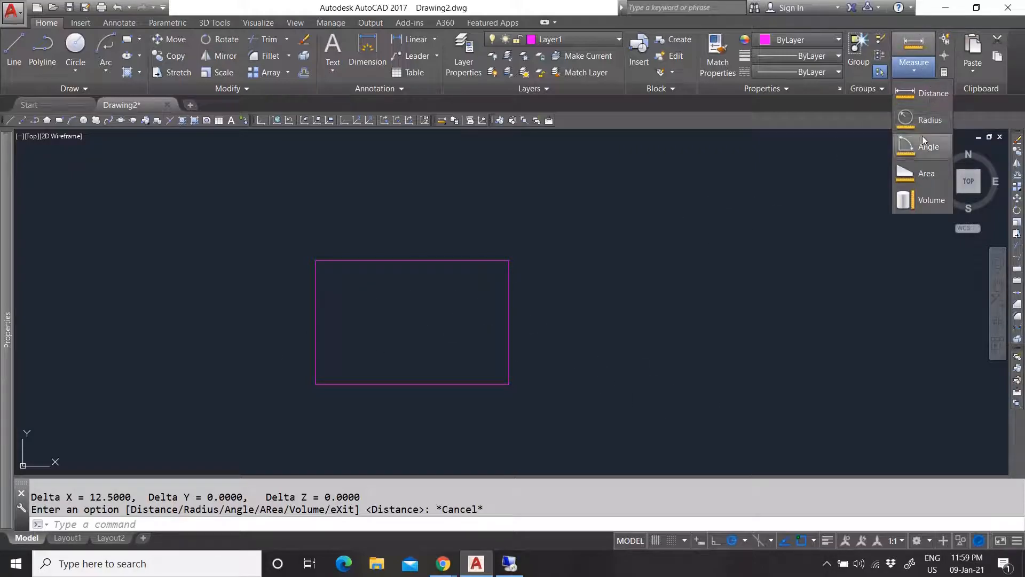
{"action": "left_click", "coordinate": [927, 175]}
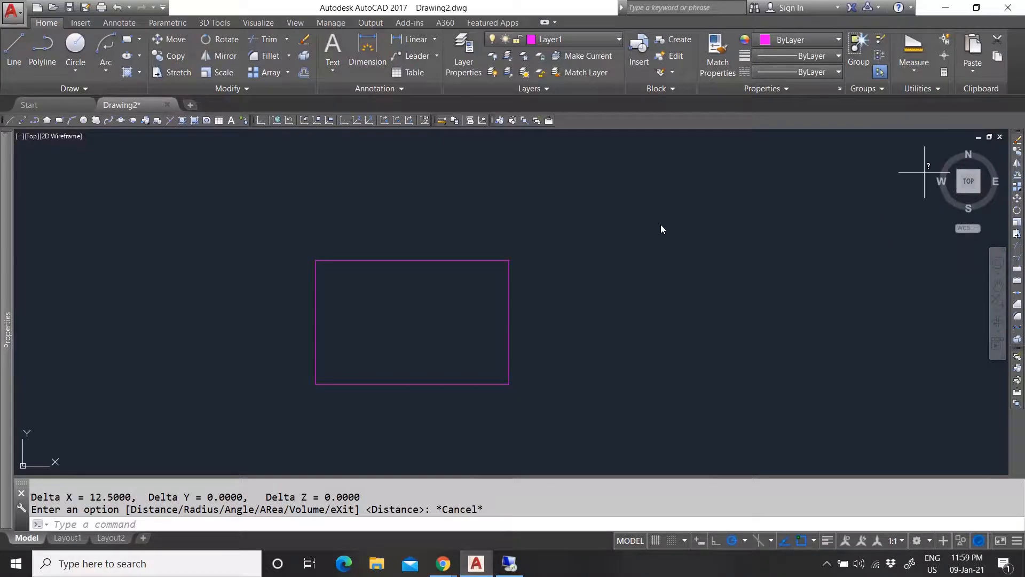
{"action": "left_click", "coordinate": [319, 383]}
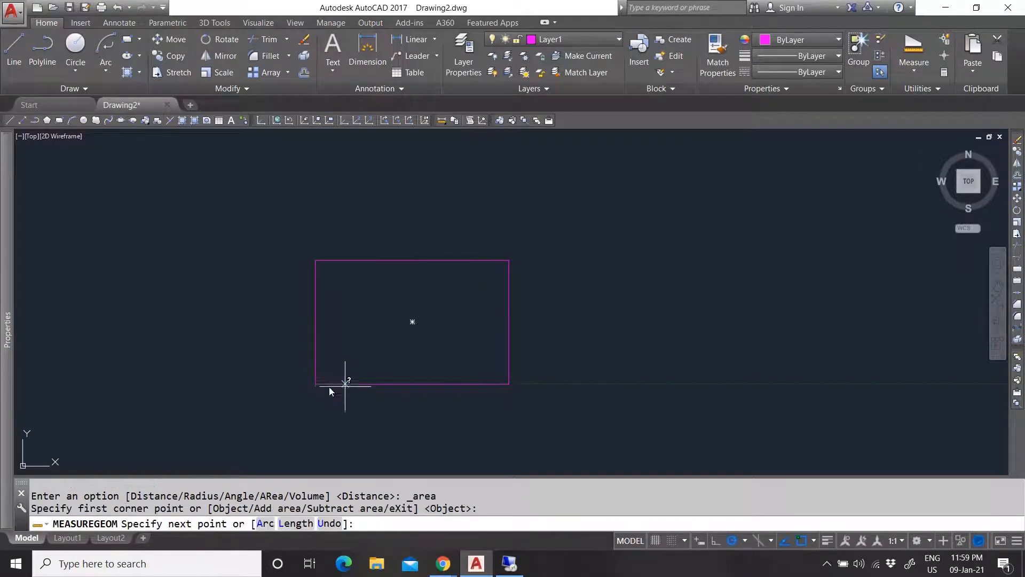
{"action": "left_click", "coordinate": [510, 382]}
{"action": "left_click", "coordinate": [509, 261]}
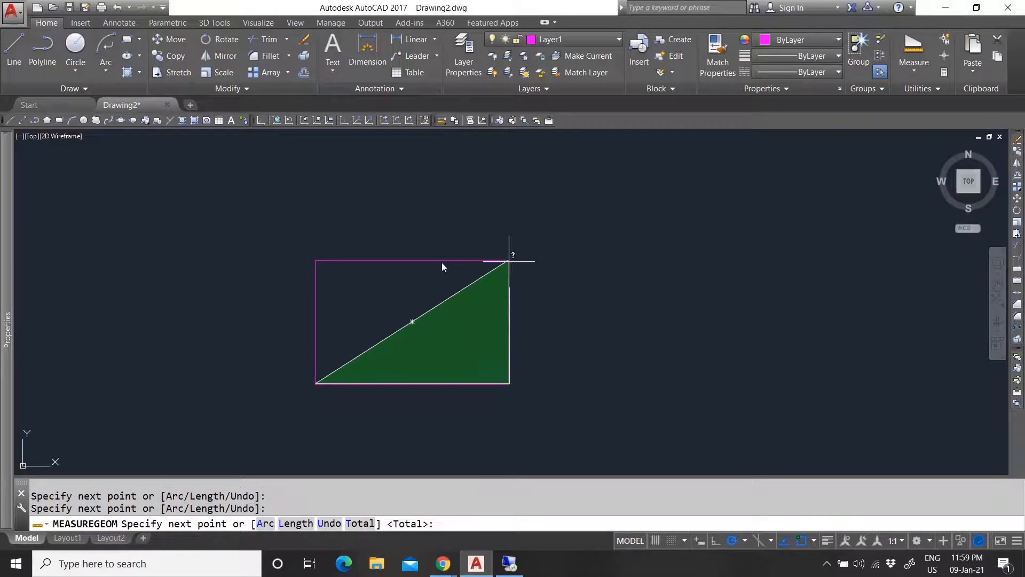
{"action": "left_click", "coordinate": [315, 261]}
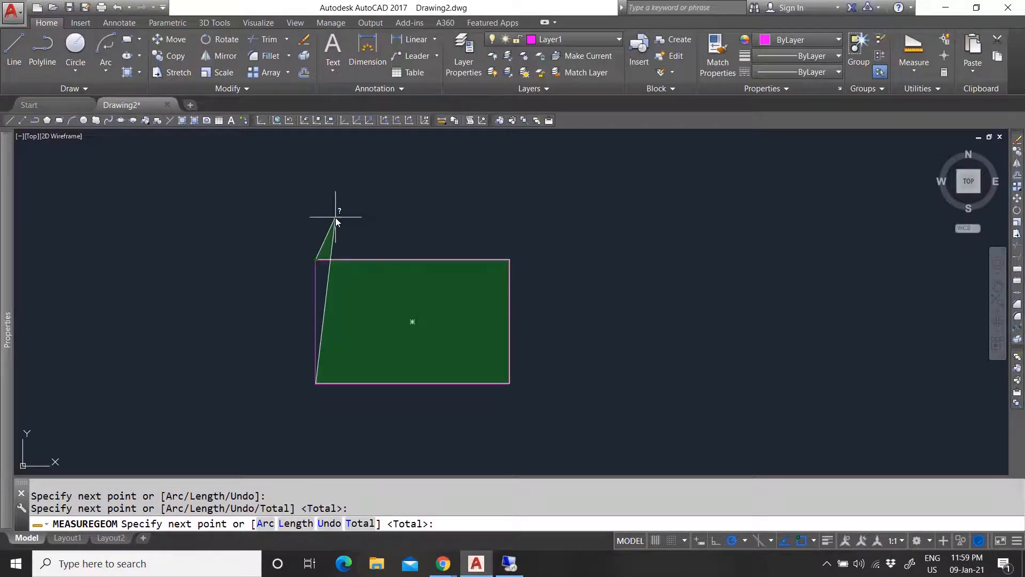
{"action": "right_click", "coordinate": [335, 217]}
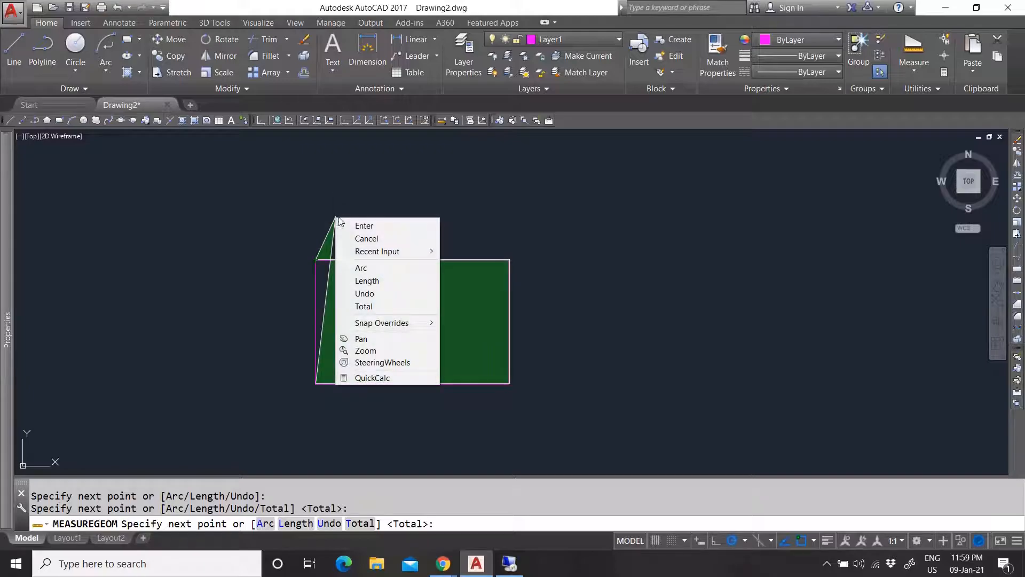
{"action": "left_click", "coordinate": [369, 223]}
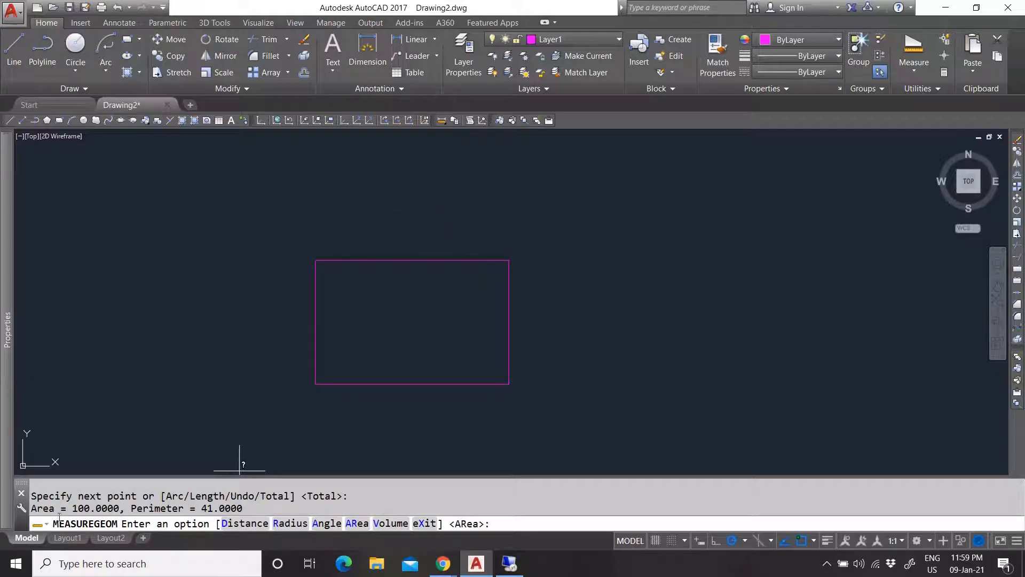
{"action": "left_click", "coordinate": [74, 509]}
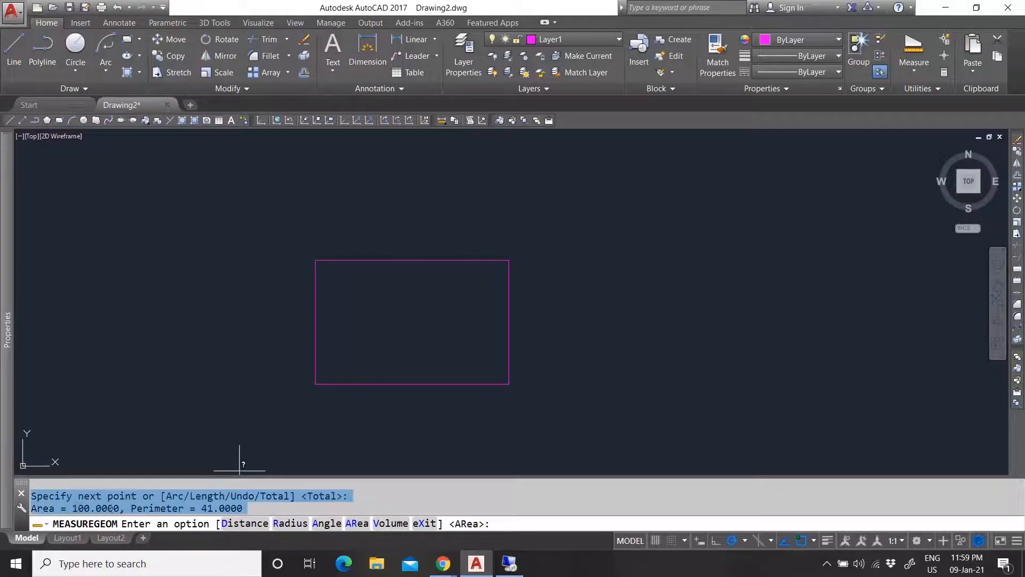
{"action": "key", "text": "Escape"}
{"action": "key", "text": "Escape"}
Erase the square and the small rectangle from the drawing.
{"action": "scroll", "coordinate": [428, 291], "scroll_direction": "down", "scroll_amount": 3}
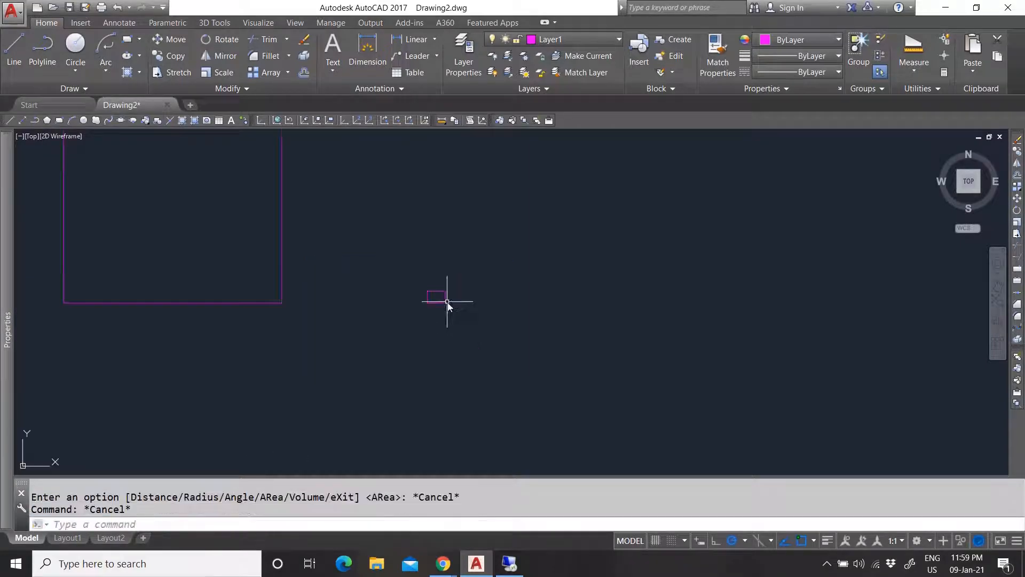
{"action": "scroll", "coordinate": [414, 272], "scroll_direction": "up", "scroll_amount": 4}
{"action": "left_click", "coordinate": [500, 374]}
{"action": "left_click", "coordinate": [275, 275]}
{"action": "key", "text": "Delete"}
Draw a rectangle near the origin using the Dimensions option, with length 10 and width 4, extending up and right from its first corner.
{"action": "scroll", "coordinate": [359, 323], "scroll_direction": "down", "scroll_amount": 3}
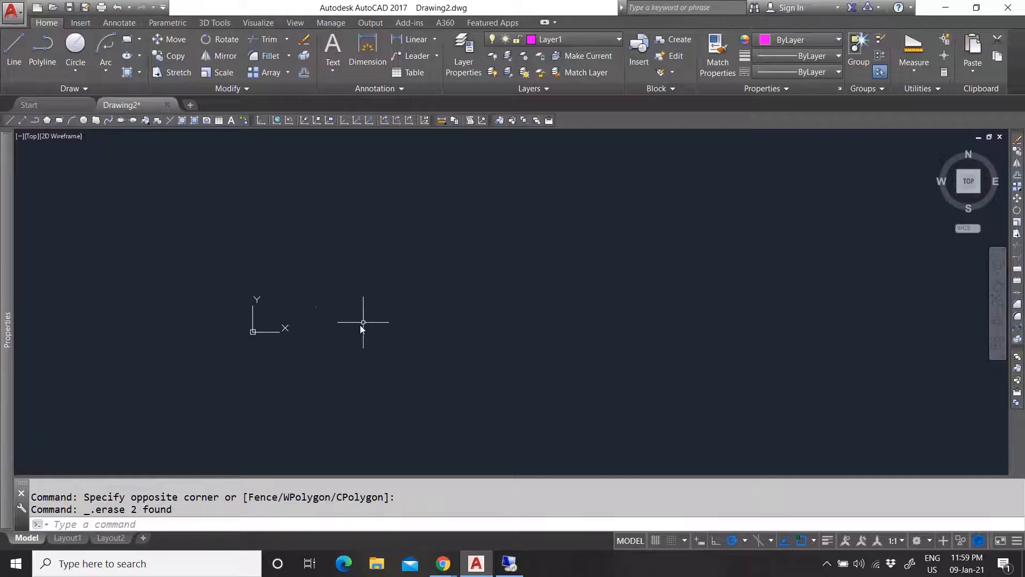
{"action": "left_click", "coordinate": [138, 40]}
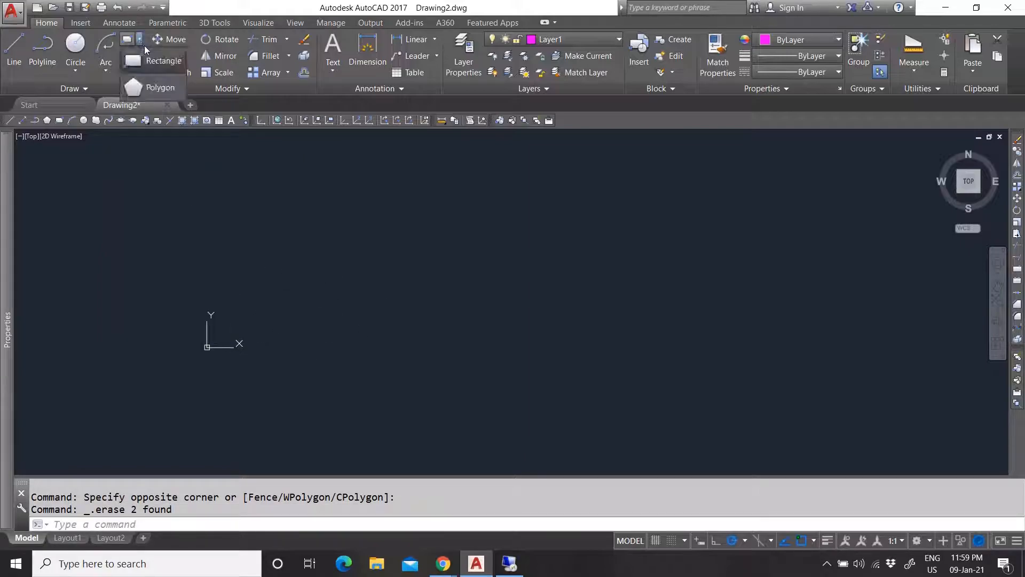
{"action": "left_click", "coordinate": [146, 58]}
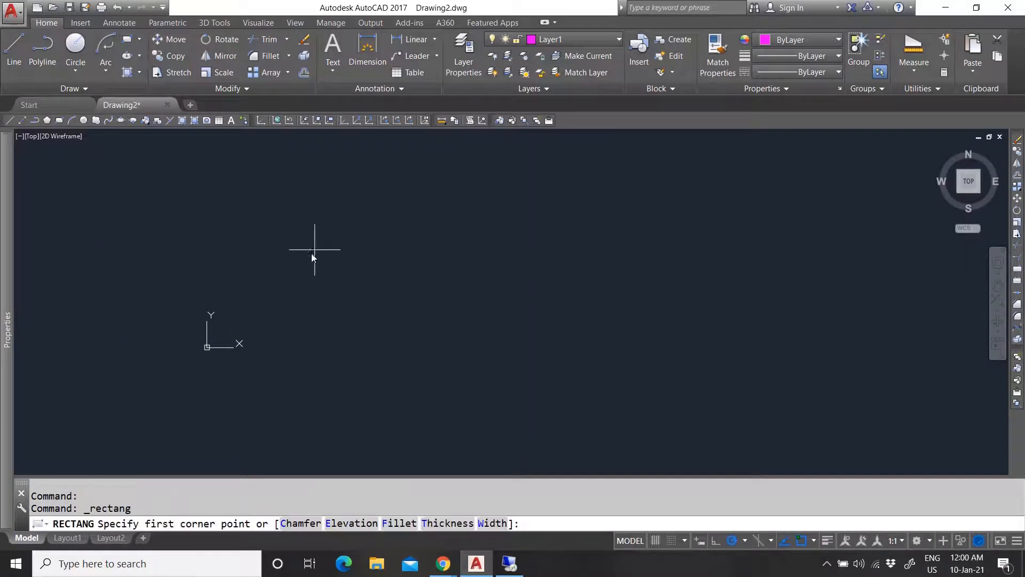
{"action": "left_click", "coordinate": [228, 328]}
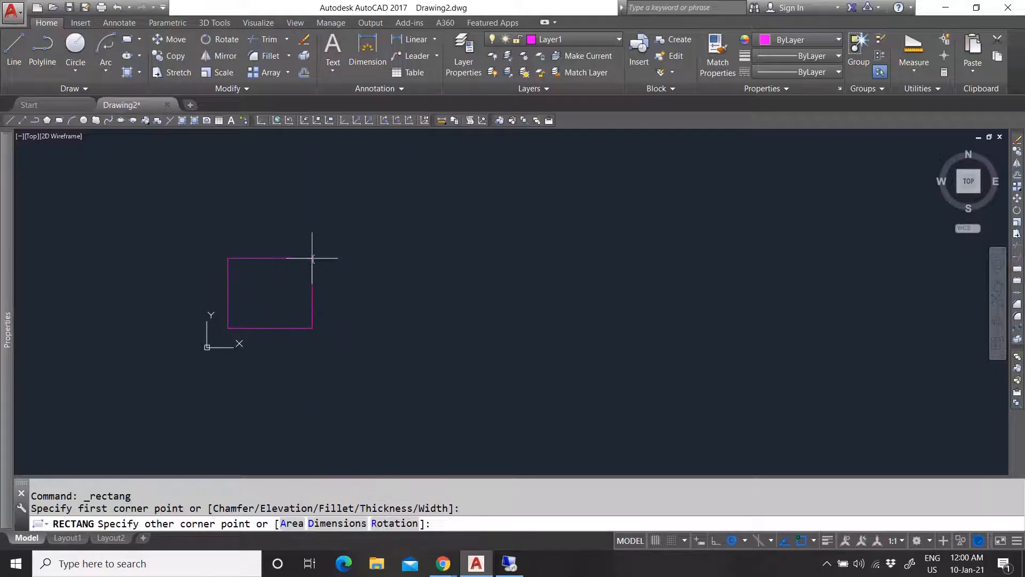
{"action": "type", "text": "D"}
{"action": "key", "text": "Return"}
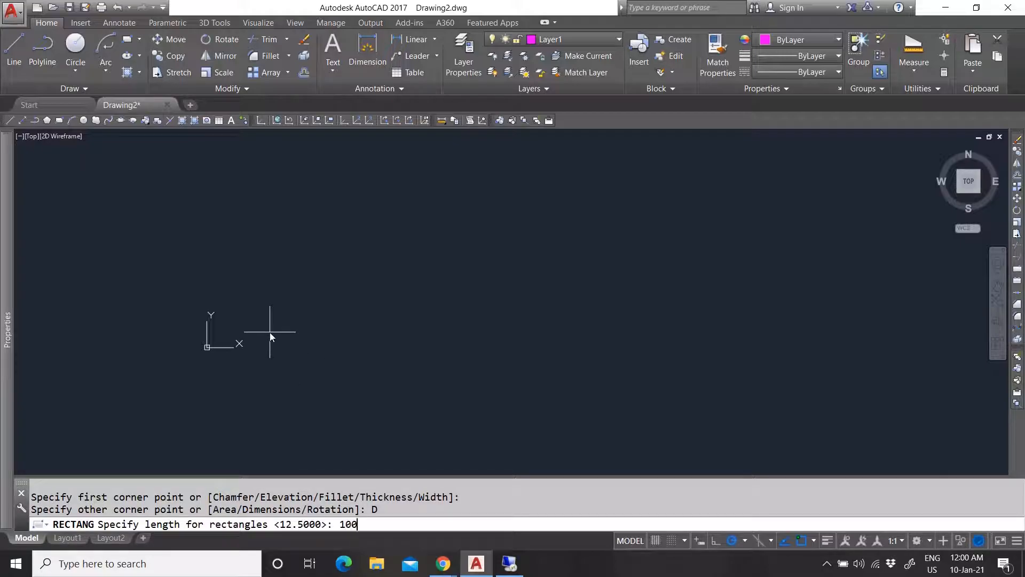
{"action": "type", "text": "10"}
{"action": "key", "text": "Return"}
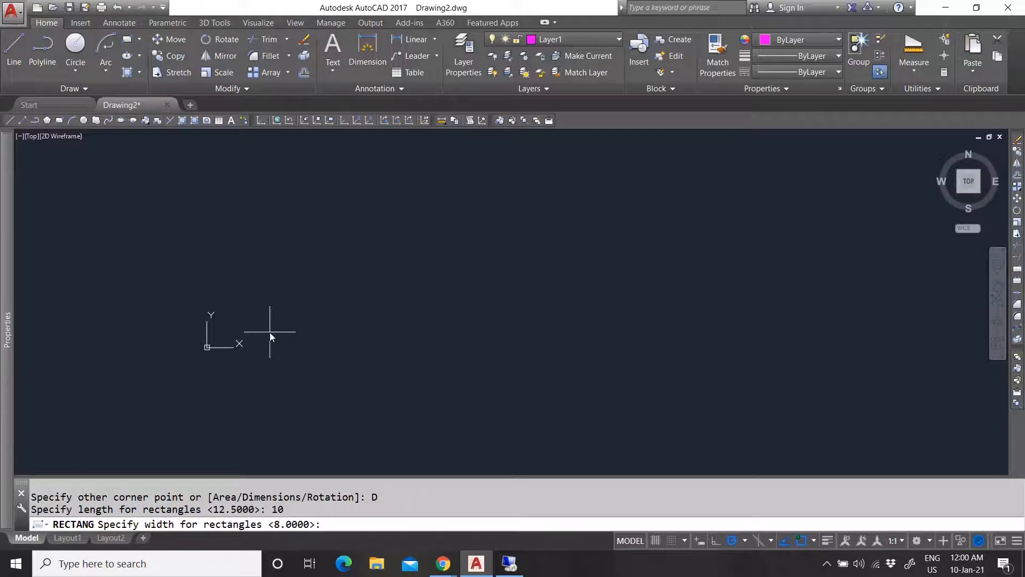
{"action": "type", "text": "4"}
{"action": "key", "text": "Return"}
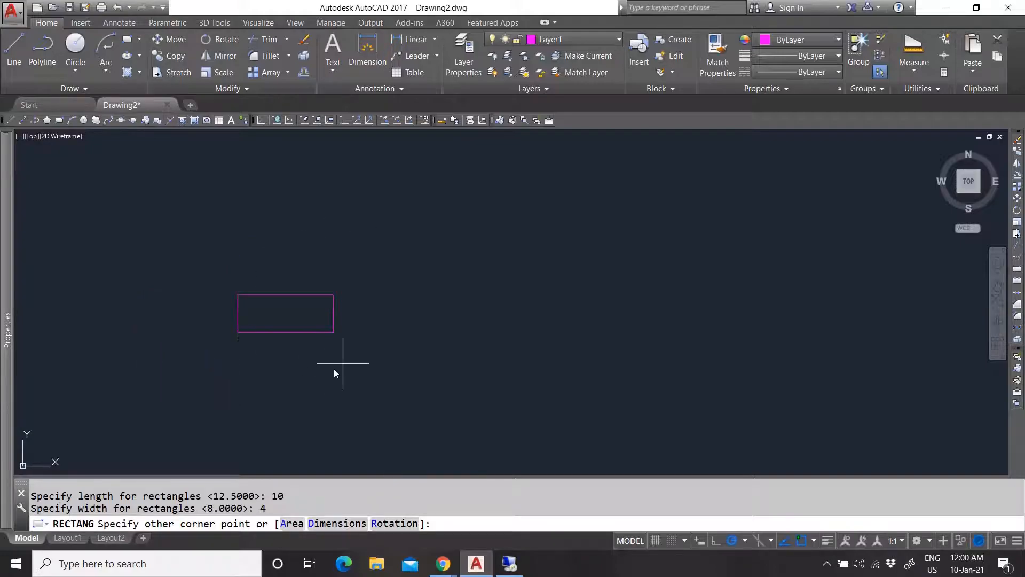
{"action": "left_click", "coordinate": [348, 247]}
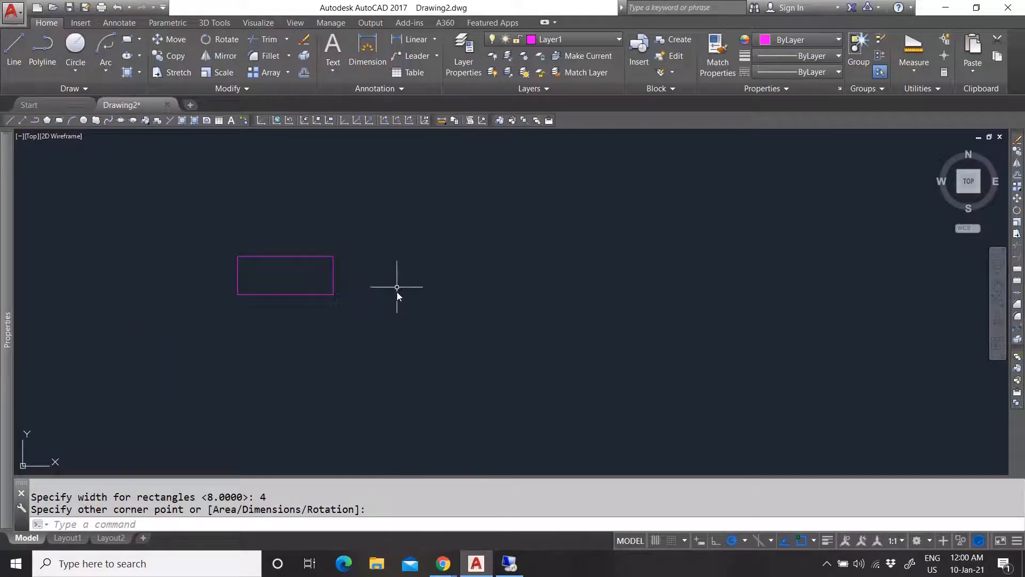
Start another rectangle with the Chamfer option, setting both the first and second chamfer distances to 2.
{"action": "left_click", "coordinate": [138, 39]}
{"action": "left_click", "coordinate": [151, 67]}
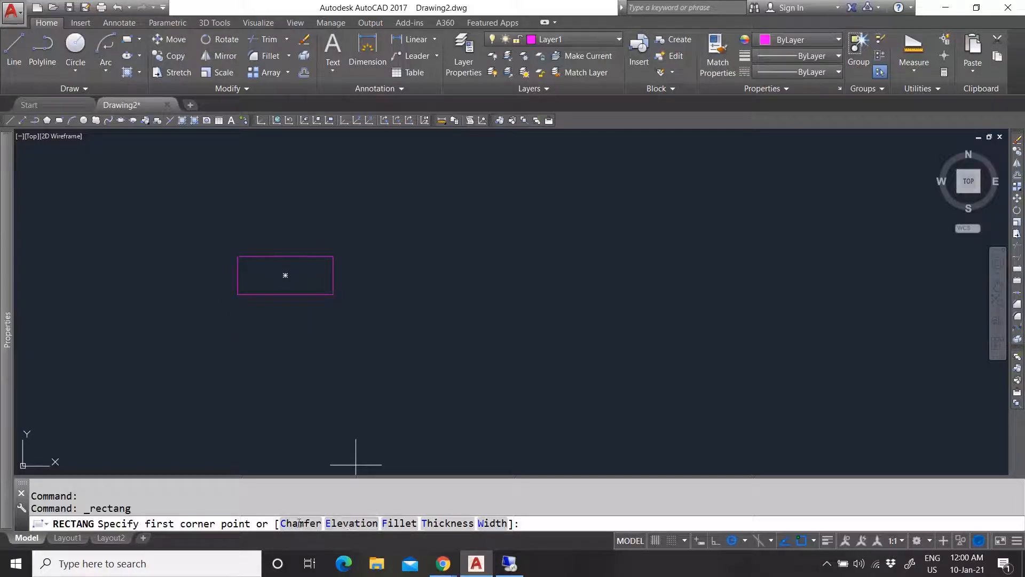
{"action": "type", "text": "c"}
{"action": "key", "text": "Return"}
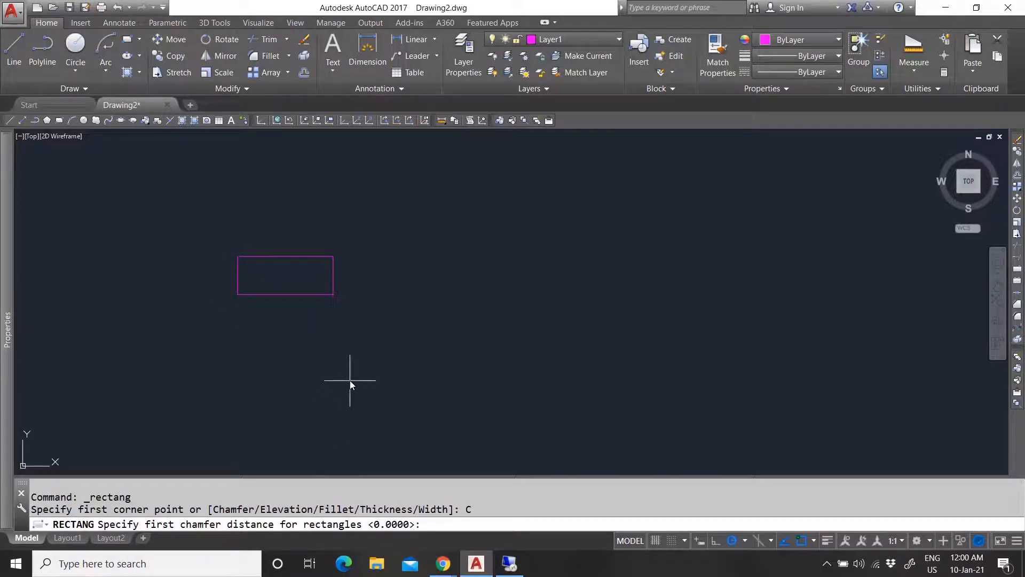
{"action": "type", "text": "2"}
{"action": "key", "text": "Return"}
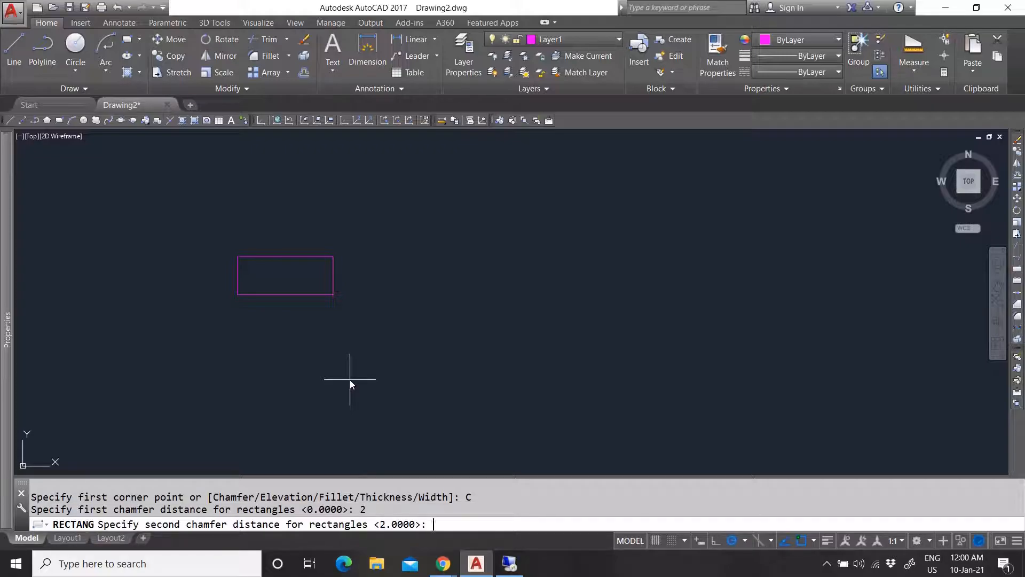
{"action": "type", "text": "2"}
{"action": "key", "text": "Return"}
Draw the chamfered rectangle from a first corner below the small rectangle, setting its rotation with a picked point before placing the opposite corner.
{"action": "left_click", "coordinate": [302, 391]}
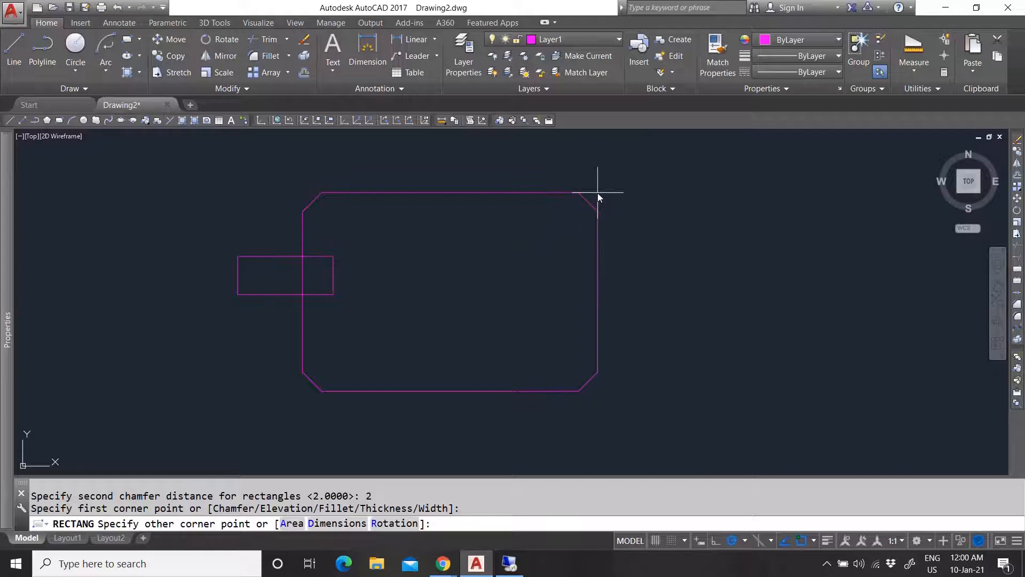
{"action": "type", "text": "r"}
{"action": "key", "text": "Return"}
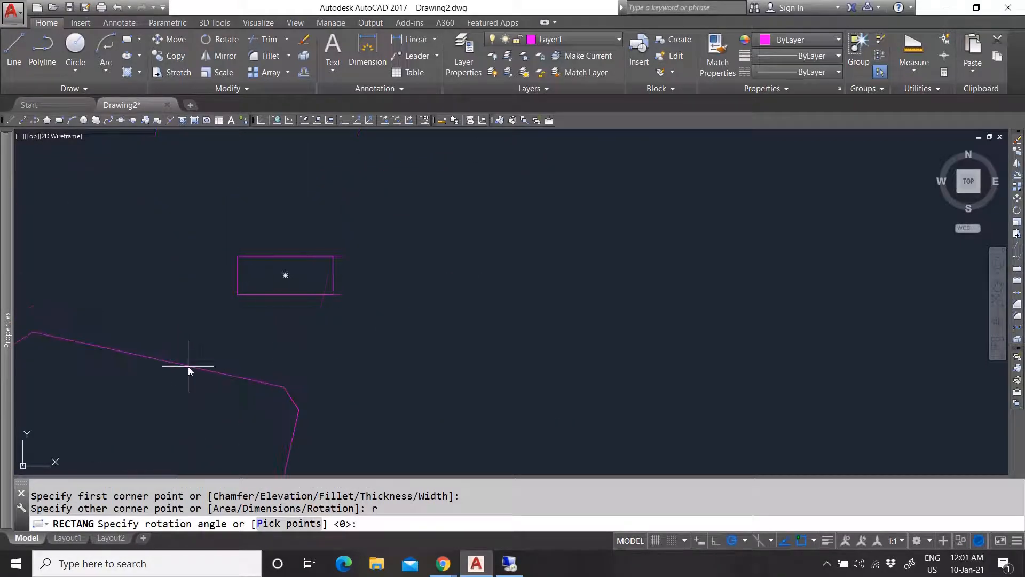
{"action": "left_click", "coordinate": [555, 348]}
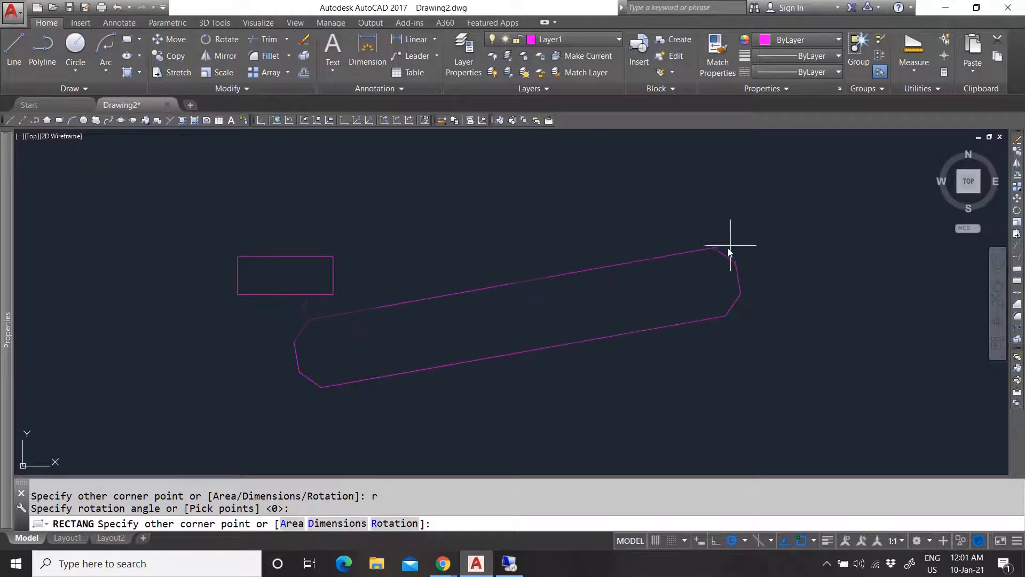
{"action": "left_click", "coordinate": [587, 155]}
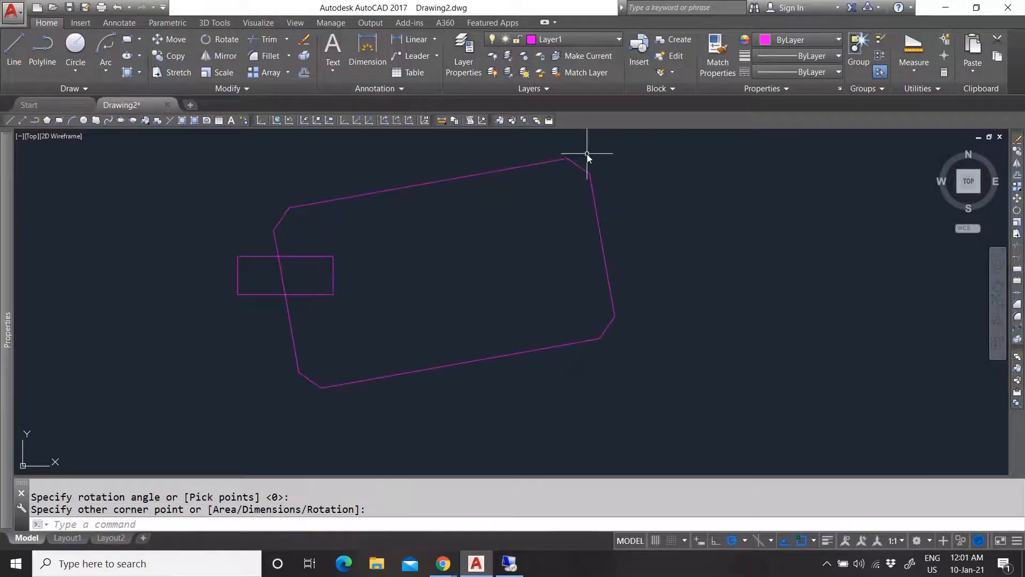
{"action": "left_click", "coordinate": [406, 185]}
{"action": "left_click", "coordinate": [379, 213]}
{"action": "key", "text": "Escape"}
{"action": "scroll", "coordinate": [415, 299], "scroll_direction": "down", "scroll_amount": 3}
{"action": "scroll", "coordinate": [342, 304], "scroll_direction": "up", "scroll_amount": 4}
{"action": "scroll", "coordinate": [425, 270], "scroll_direction": "down", "scroll_amount": 4}
{"action": "scroll", "coordinate": [387, 326], "scroll_direction": "up", "scroll_amount": 2}
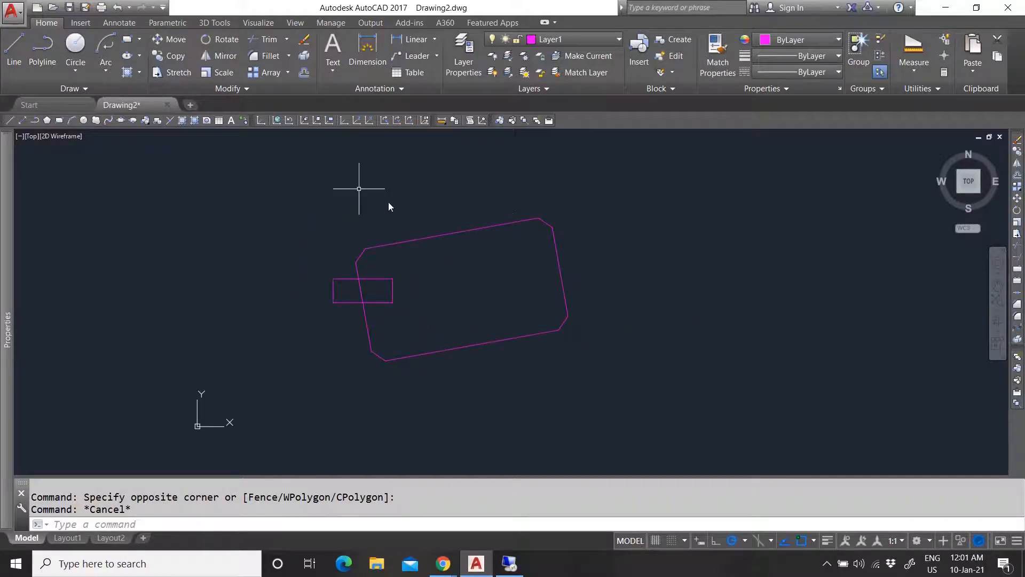
Start a polygon with 8 sides and place its center below and to the left of the rectangles.
{"action": "left_click", "coordinate": [139, 40]}
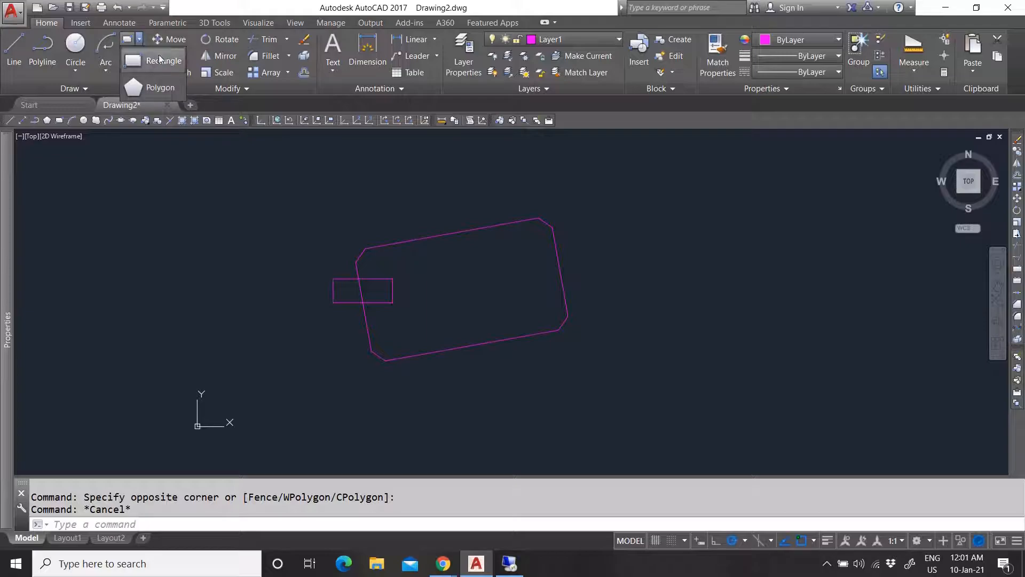
{"action": "left_click", "coordinate": [153, 90]}
{"action": "scroll", "coordinate": [378, 328], "scroll_direction": "down", "scroll_amount": 3}
{"action": "scroll", "coordinate": [328, 360], "scroll_direction": "up", "scroll_amount": 3}
{"action": "scroll", "coordinate": [340, 368], "scroll_direction": "up", "scroll_amount": 2}
{"action": "scroll", "coordinate": [301, 396], "scroll_direction": "down", "scroll_amount": 4}
{"action": "scroll", "coordinate": [315, 361], "scroll_direction": "up", "scroll_amount": 2}
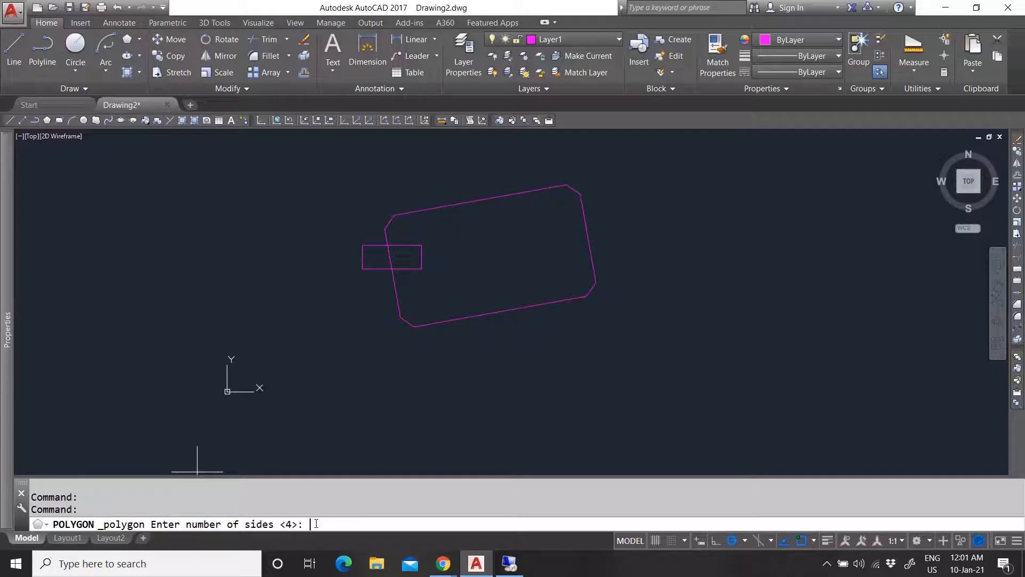
{"action": "key", "text": "Return"}
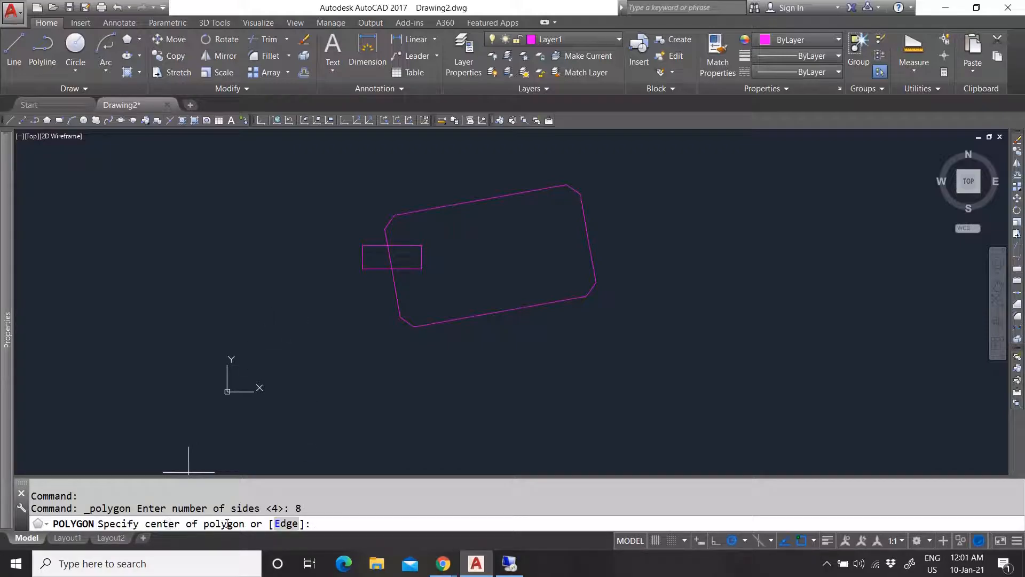
{"action": "left_click", "coordinate": [302, 351]}
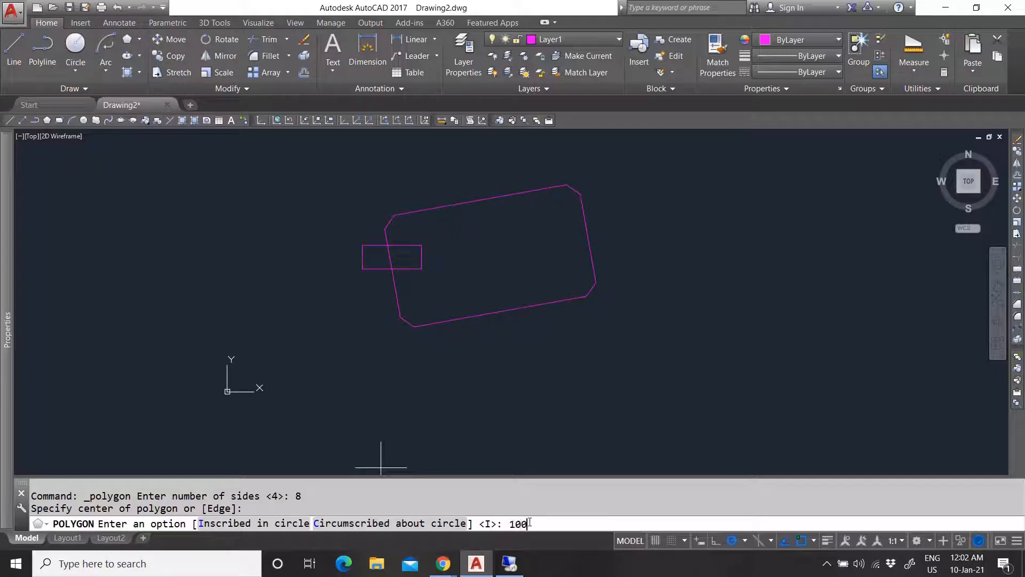
Make the octagon inscribed in a circle with radius 5.
{"action": "key", "text": "Return"}
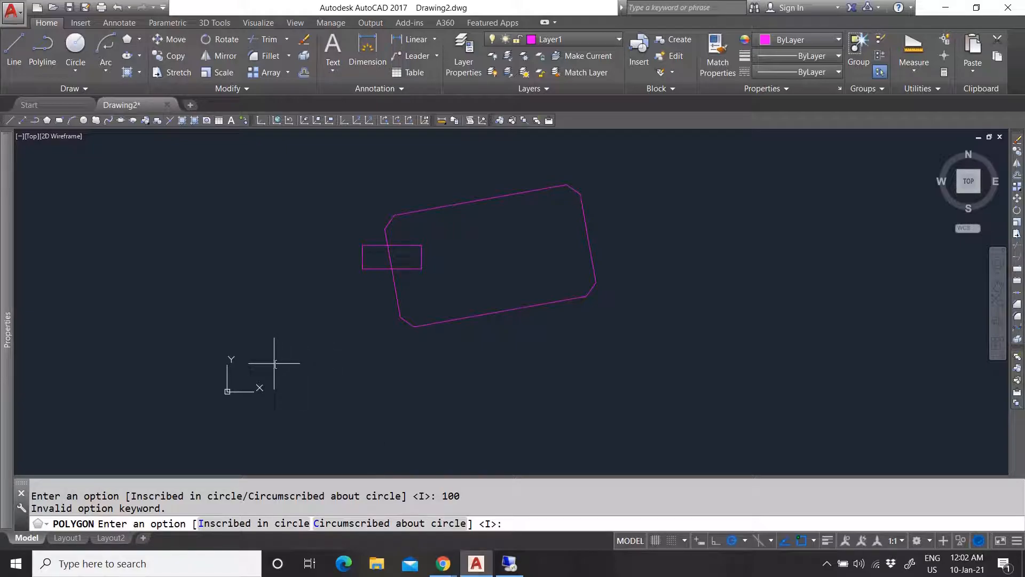
{"action": "key", "text": "Return"}
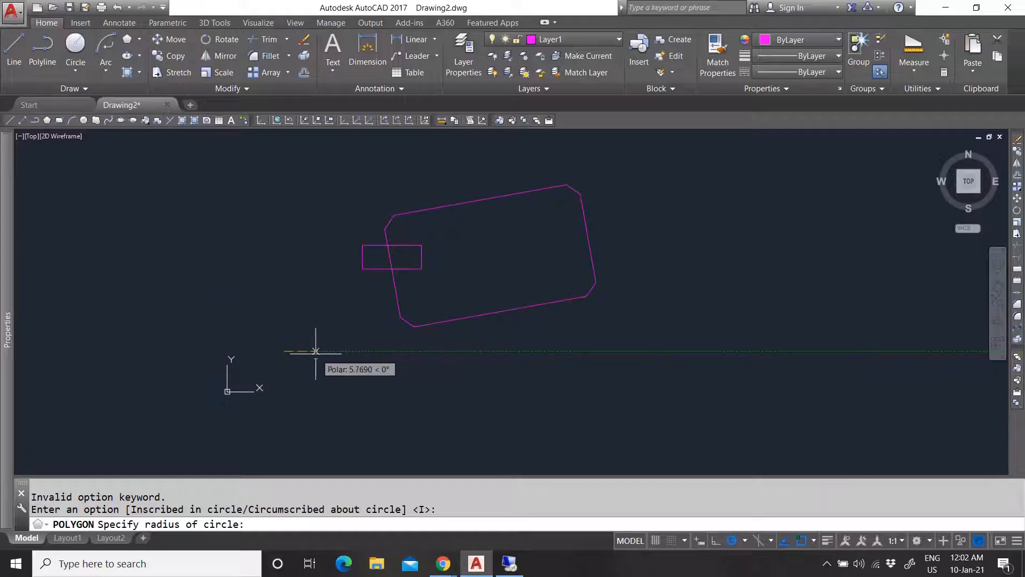
{"action": "scroll", "coordinate": [310, 348], "scroll_direction": "up", "scroll_amount": 5}
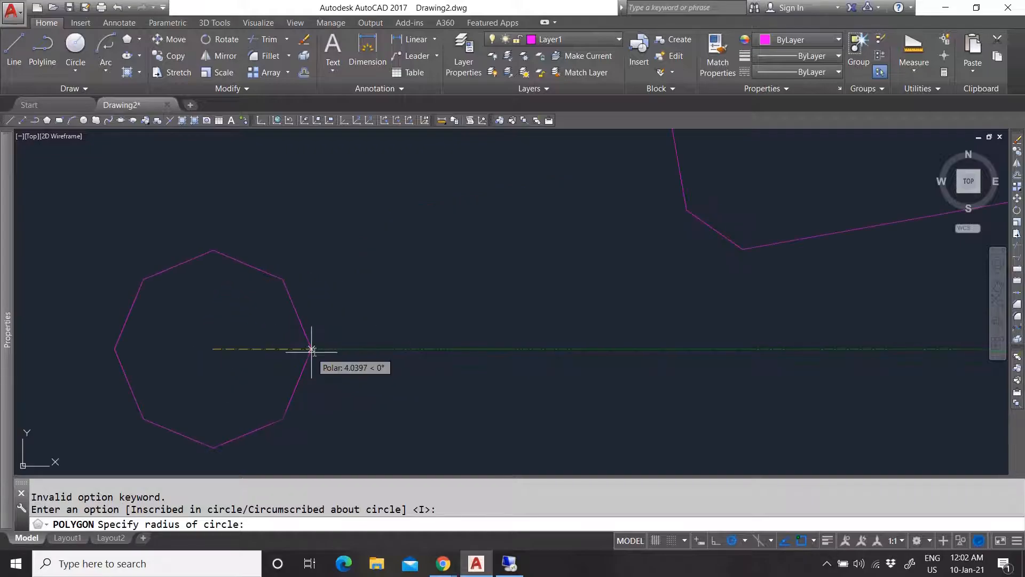
{"action": "scroll", "coordinate": [315, 348], "scroll_direction": "down", "scroll_amount": 3}
{"action": "scroll", "coordinate": [312, 348], "scroll_direction": "up", "scroll_amount": 1}
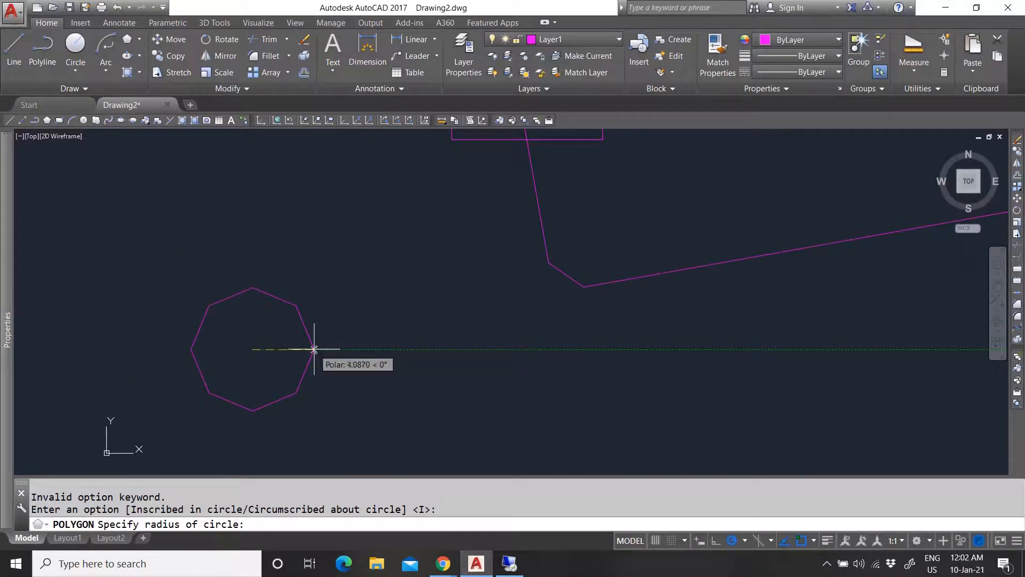
{"action": "type", "text": "5"}
{"action": "key", "text": "Return"}
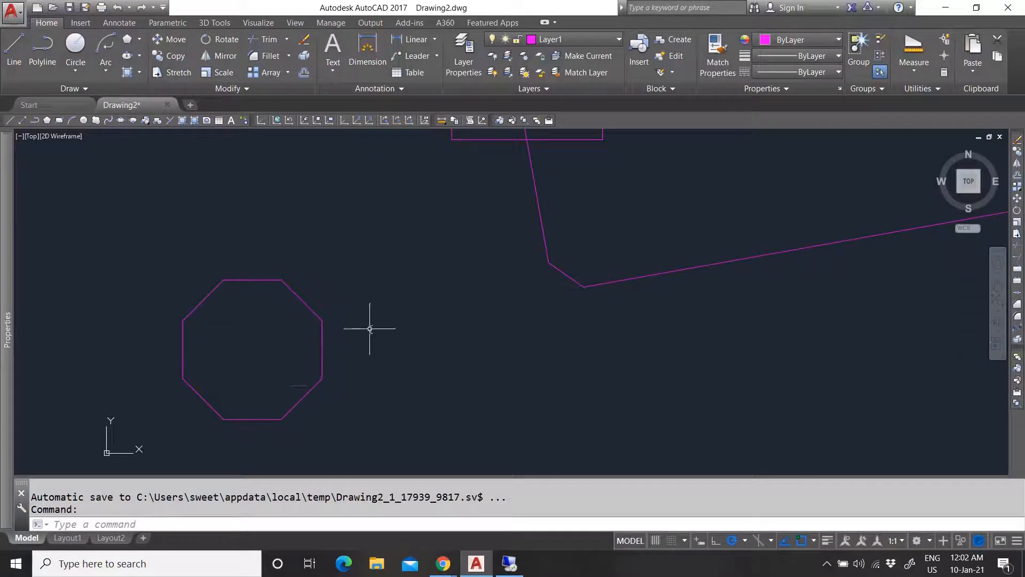
Start a polygon with 5 sides and center it on the origin at 0,0,0.
{"action": "left_click", "coordinate": [127, 39]}
{"action": "scroll", "coordinate": [347, 378], "scroll_direction": "down", "scroll_amount": 6}
{"action": "scroll", "coordinate": [347, 378], "scroll_direction": "up", "scroll_amount": 6}
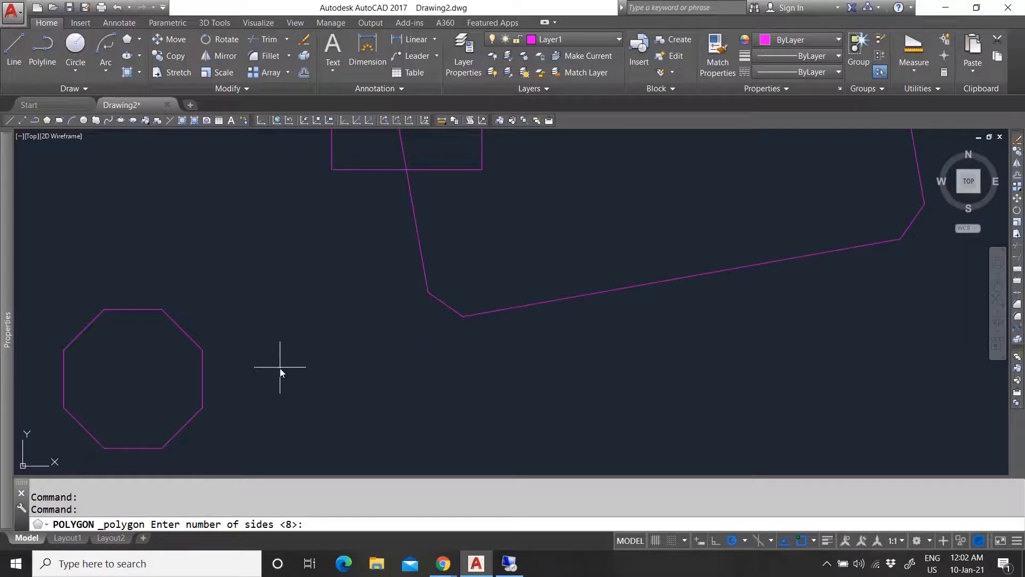
{"action": "type", "text": "5"}
{"action": "key", "text": "Return"}
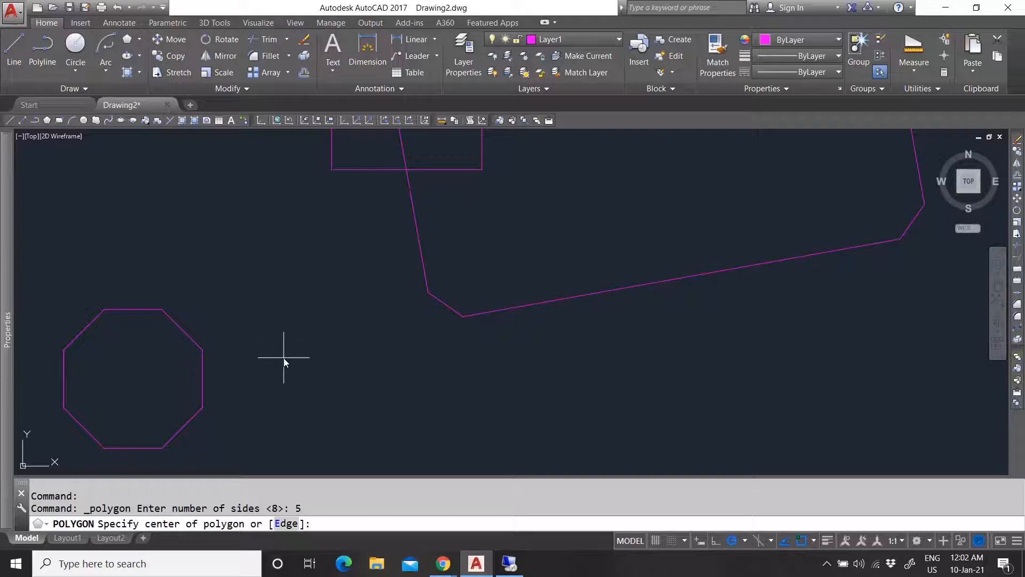
{"action": "scroll", "coordinate": [306, 377], "scroll_direction": "down", "scroll_amount": 2}
{"action": "scroll", "coordinate": [306, 377], "scroll_direction": "up", "scroll_amount": 2}
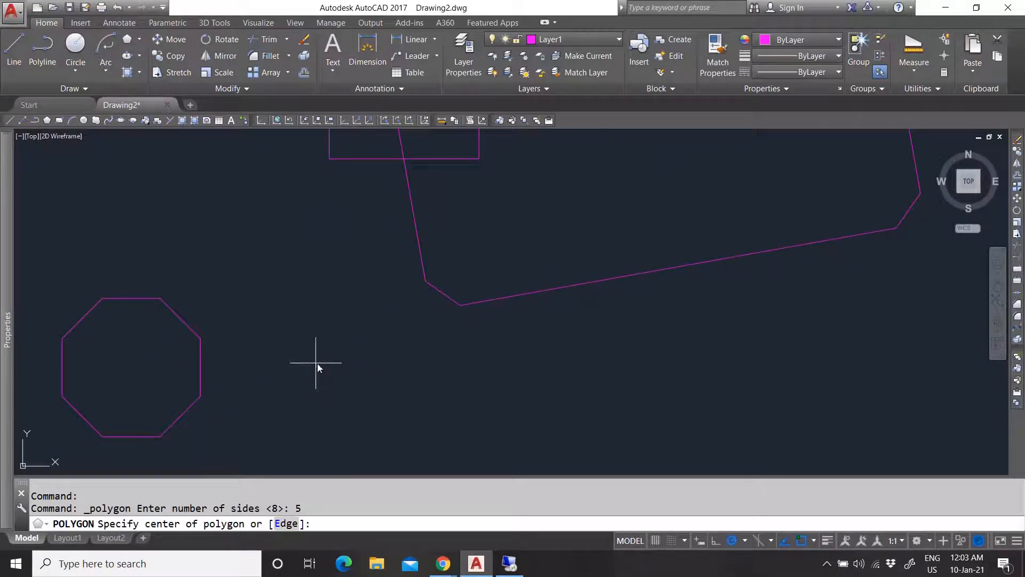
{"action": "type", "text": "0,0."}
{"action": "key", "text": "BackSpace"}
{"action": "type", "text": ",0"}
{"action": "key", "text": "Return"}
{"action": "scroll", "coordinate": [346, 352], "scroll_direction": "down", "scroll_amount": 3}
{"action": "scroll", "coordinate": [357, 344], "scroll_direction": "up", "scroll_amount": 2}
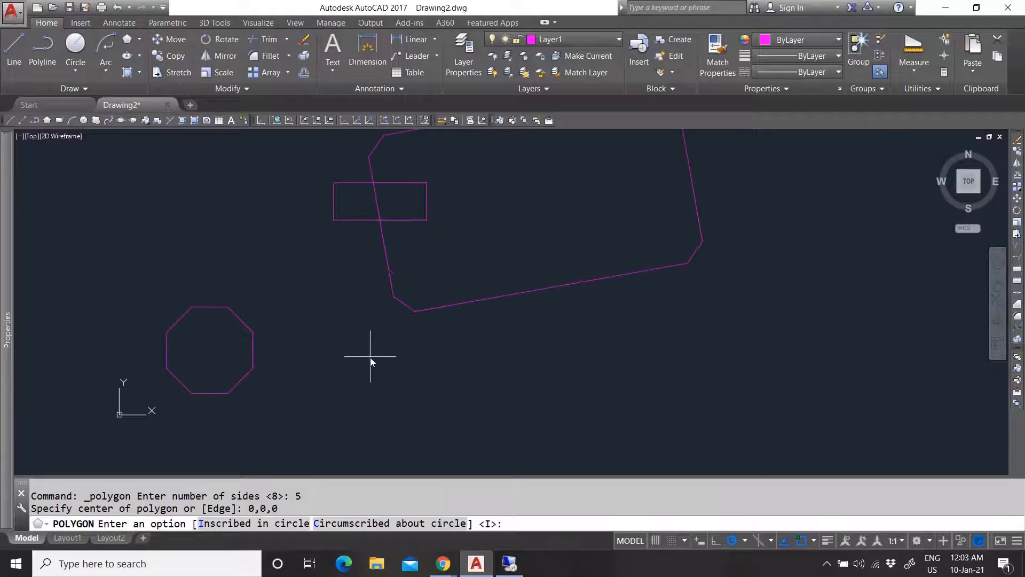
Make the pentagon circumscribed about a circle with radius 5.
{"action": "left_click", "coordinate": [366, 524]}
{"action": "scroll", "coordinate": [369, 384], "scroll_direction": "down", "scroll_amount": 4}
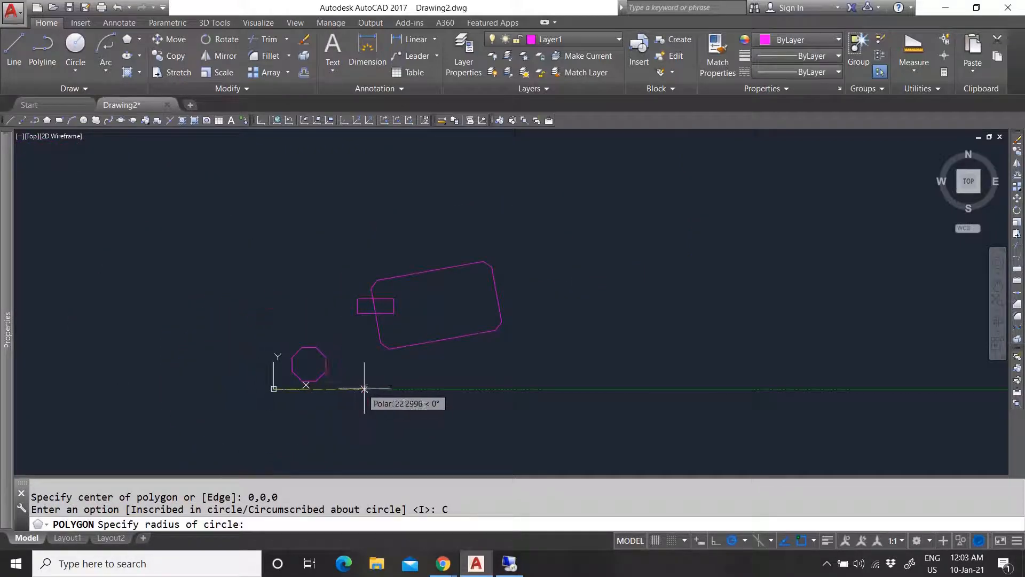
{"action": "scroll", "coordinate": [292, 407], "scroll_direction": "up", "scroll_amount": 4}
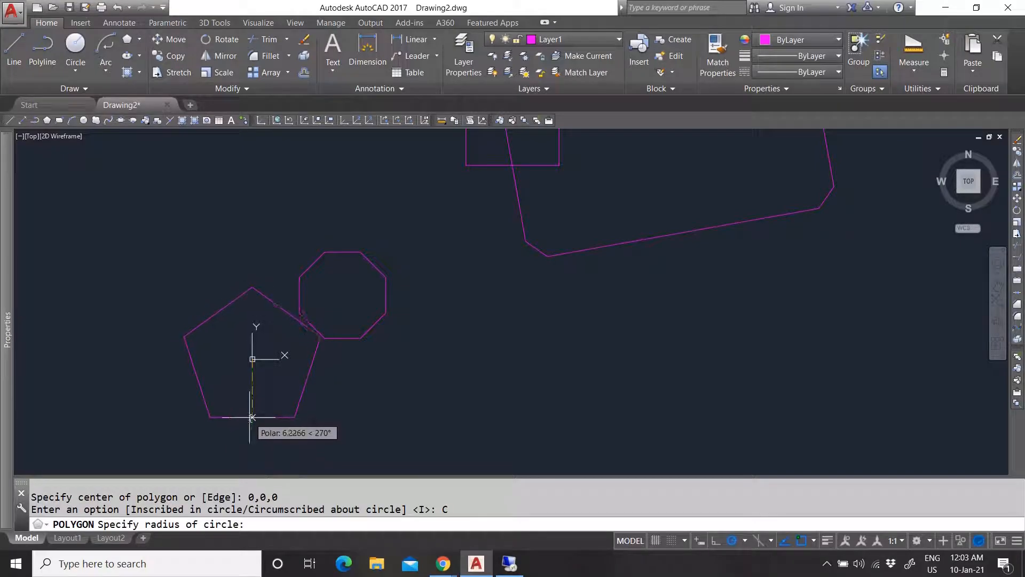
{"action": "type", "text": "5"}
{"action": "key", "text": "Return"}
{"action": "left_click", "coordinate": [245, 396]}
{"action": "left_click", "coordinate": [317, 401]}
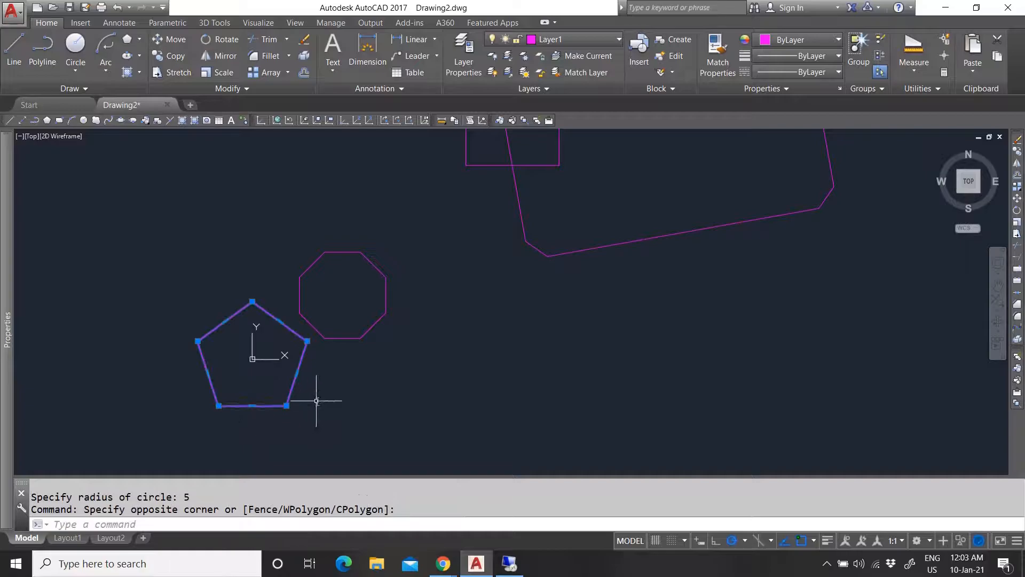
{"action": "key", "text": "Escape"}
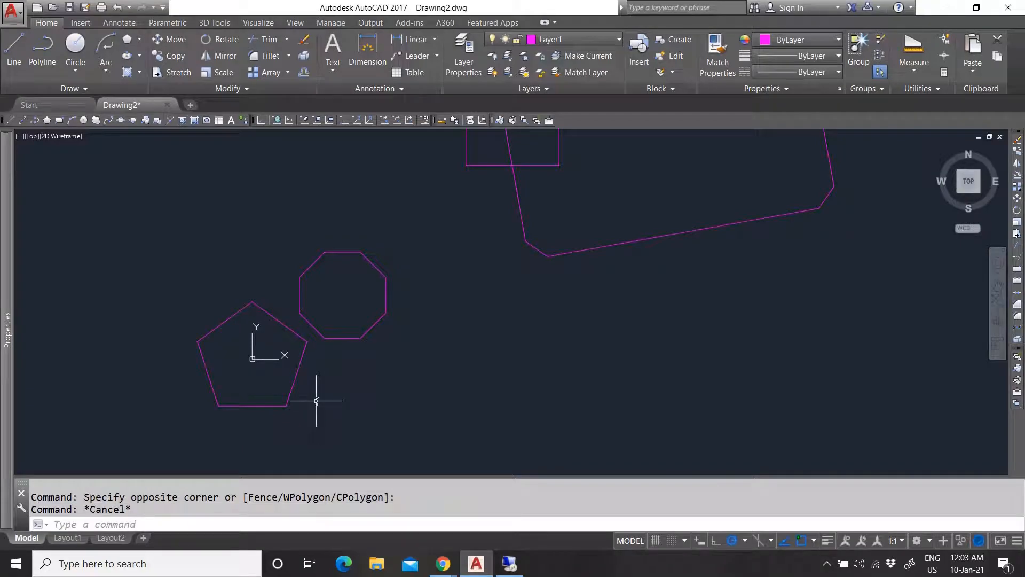
Draw a circle by center and radius just below and to the right of the octagon.
{"action": "left_click", "coordinate": [78, 47]}
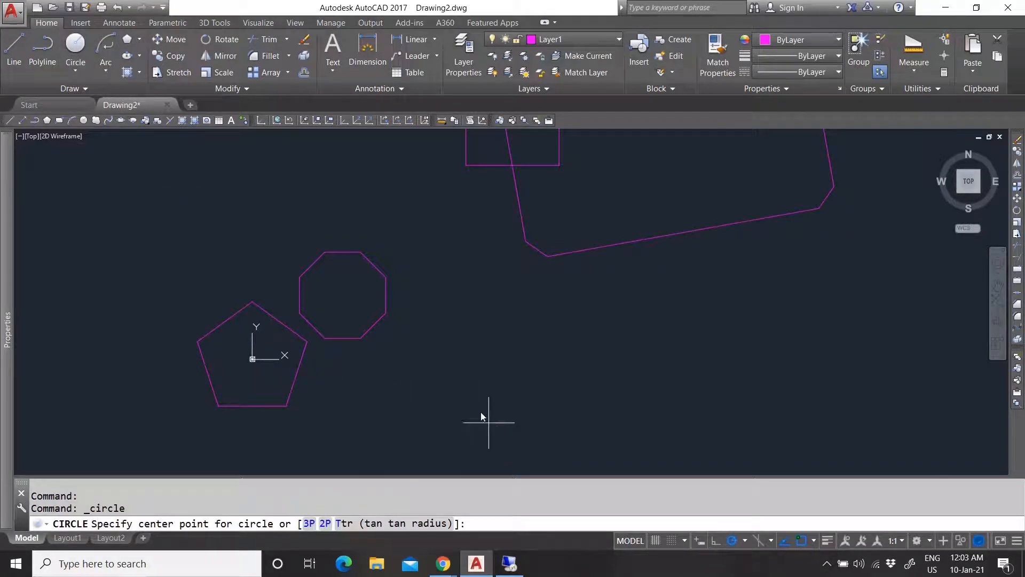
{"action": "left_click", "coordinate": [437, 356]}
{"action": "left_click", "coordinate": [491, 354]}
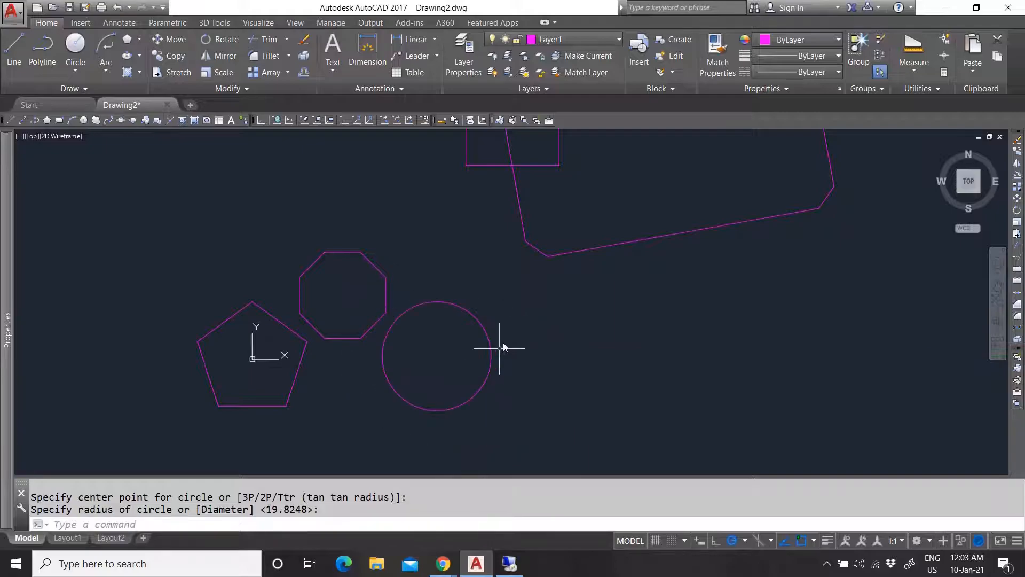
Draw a 6-sided polygon by its edge, starting at the circle's left quadrant and running horizontally right with length 5.
{"action": "left_click", "coordinate": [129, 39]}
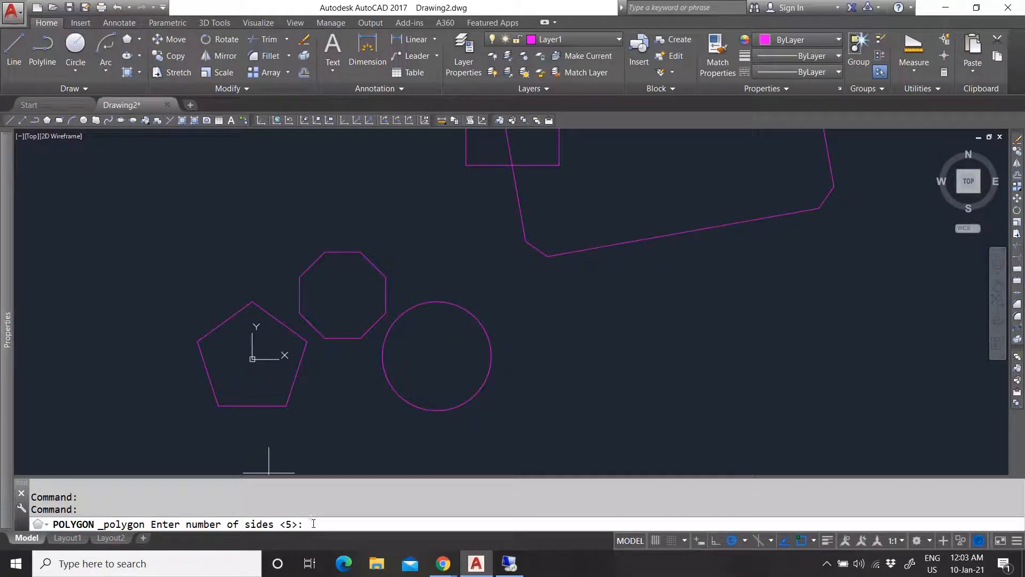
{"action": "type", "text": "6"}
{"action": "key", "text": "Return"}
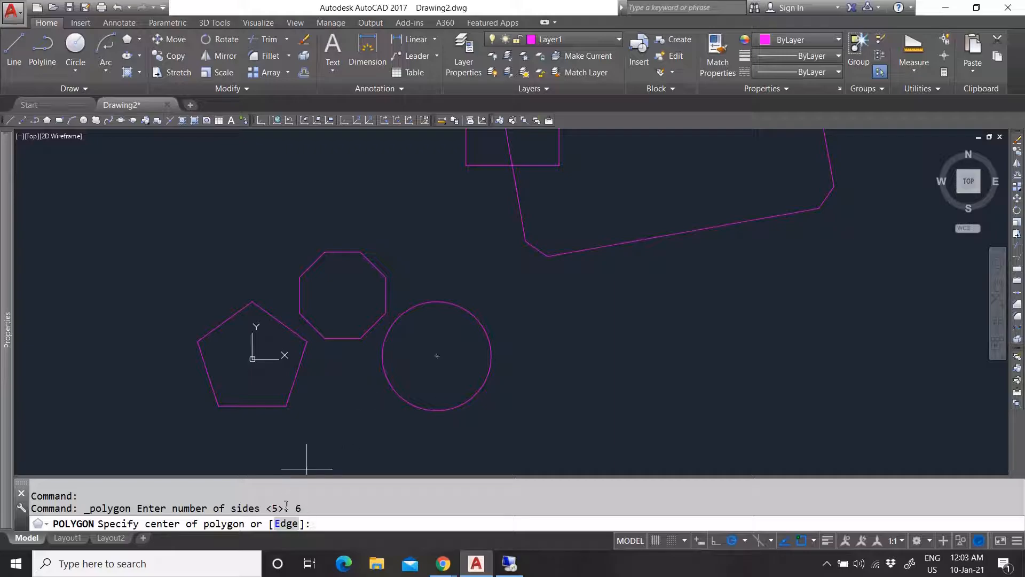
{"action": "type", "text": "E"}
{"action": "key", "text": "Return"}
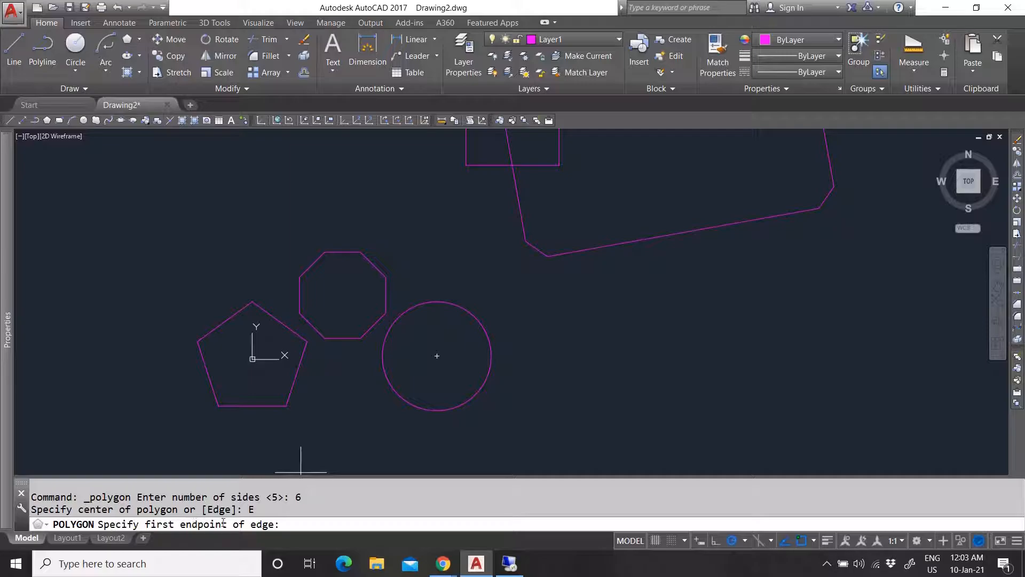
{"action": "left_click", "coordinate": [382, 355]}
{"action": "scroll", "coordinate": [469, 343], "scroll_direction": "up", "scroll_amount": 2}
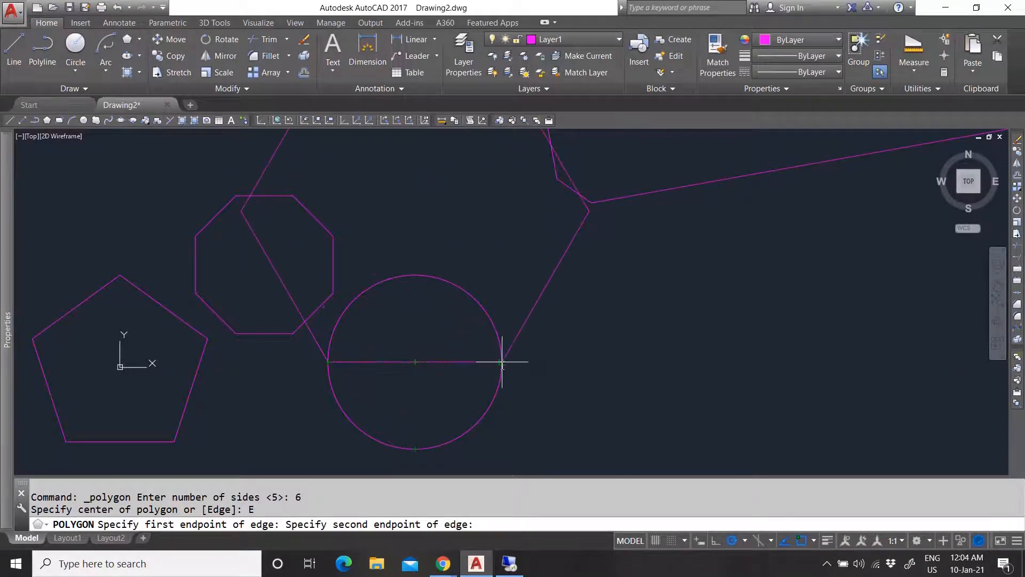
{"action": "scroll", "coordinate": [393, 378], "scroll_direction": "down", "scroll_amount": 4}
{"action": "scroll", "coordinate": [395, 380], "scroll_direction": "up", "scroll_amount": 2}
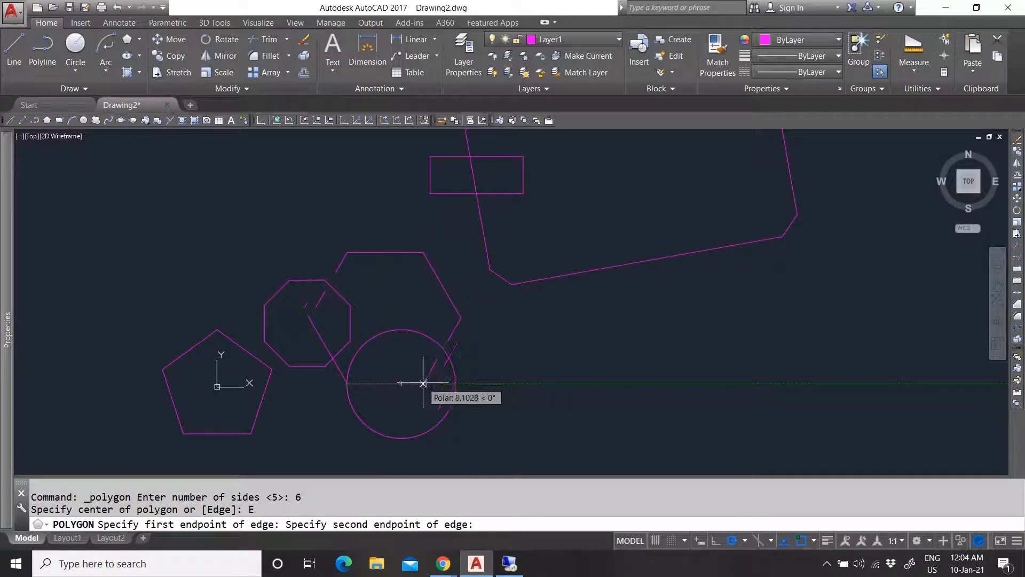
{"action": "scroll", "coordinate": [380, 383], "scroll_direction": "up", "scroll_amount": 2}
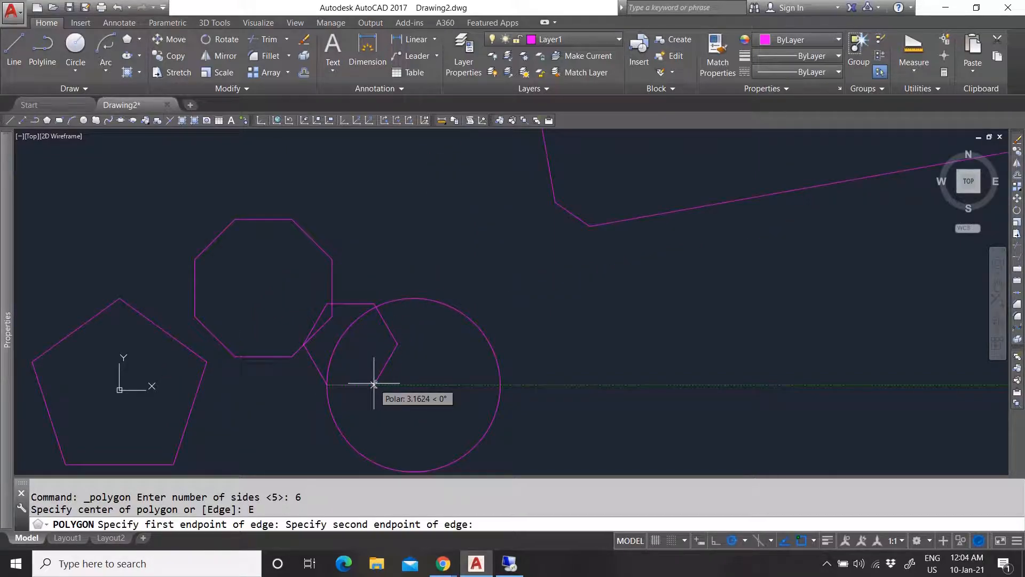
{"action": "key", "text": "Return"}
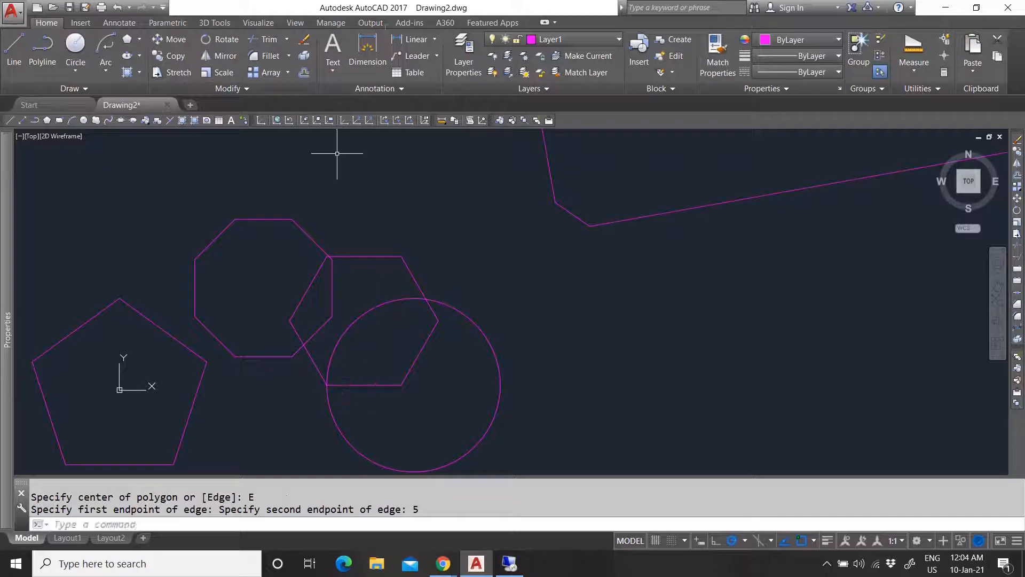
Measure the length of the hexagon's bottom edge between its two endpoints.
{"action": "left_click", "coordinate": [914, 45]}
{"action": "left_click", "coordinate": [914, 70]}
{"action": "left_click", "coordinate": [916, 93]}
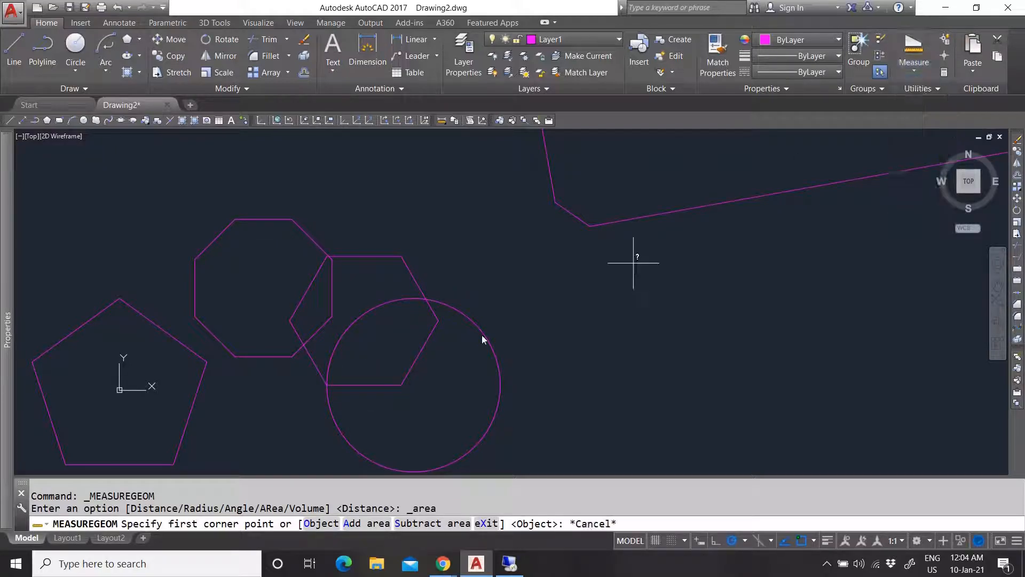
{"action": "left_click", "coordinate": [326, 385]}
{"action": "left_click", "coordinate": [402, 384]}
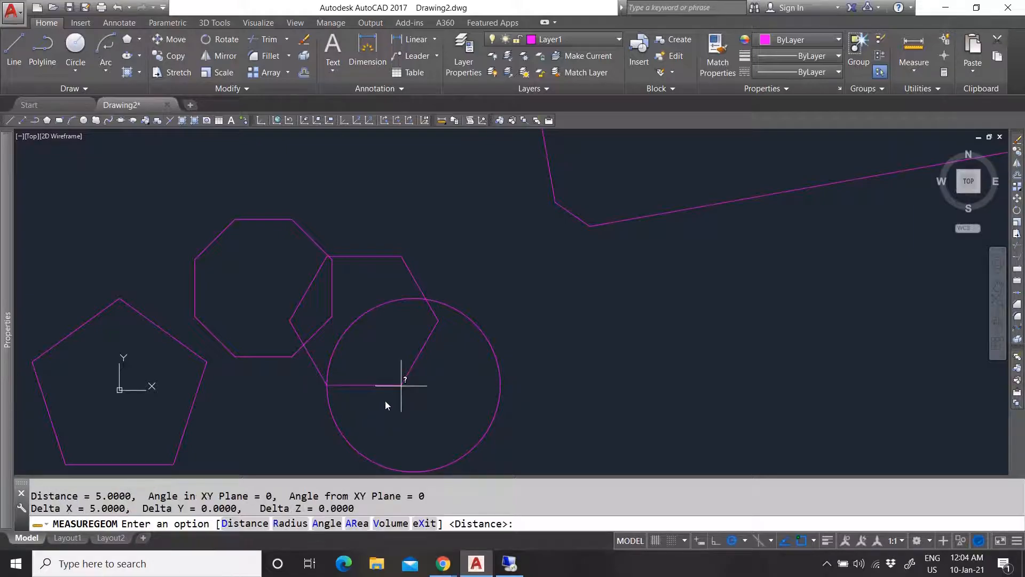
Leave the distance measurement and erase the hexagon that overlaps the circle.
{"action": "key", "text": "Escape"}
{"action": "left_click", "coordinate": [435, 291]}
{"action": "left_click", "coordinate": [394, 278]}
{"action": "key", "text": "Delete"}
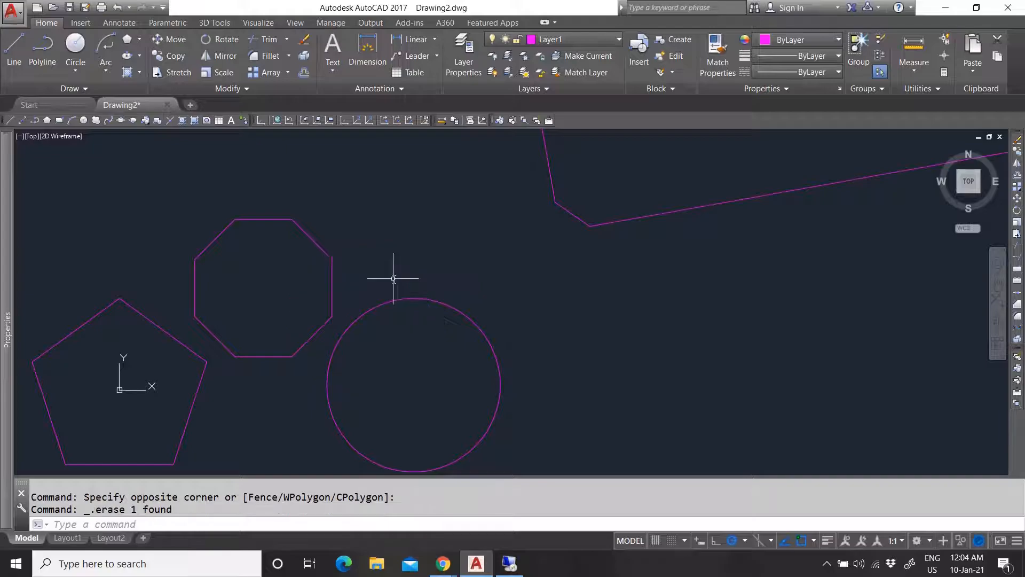
Draw a 6-sided polygon circumscribed about the circle, centered on the circle's center with its radius set to the circle's left quadrant.
{"action": "left_click", "coordinate": [132, 43]}
{"action": "scroll", "coordinate": [458, 389], "scroll_direction": "down", "scroll_amount": 4}
{"action": "scroll", "coordinate": [454, 385], "scroll_direction": "up", "scroll_amount": 6}
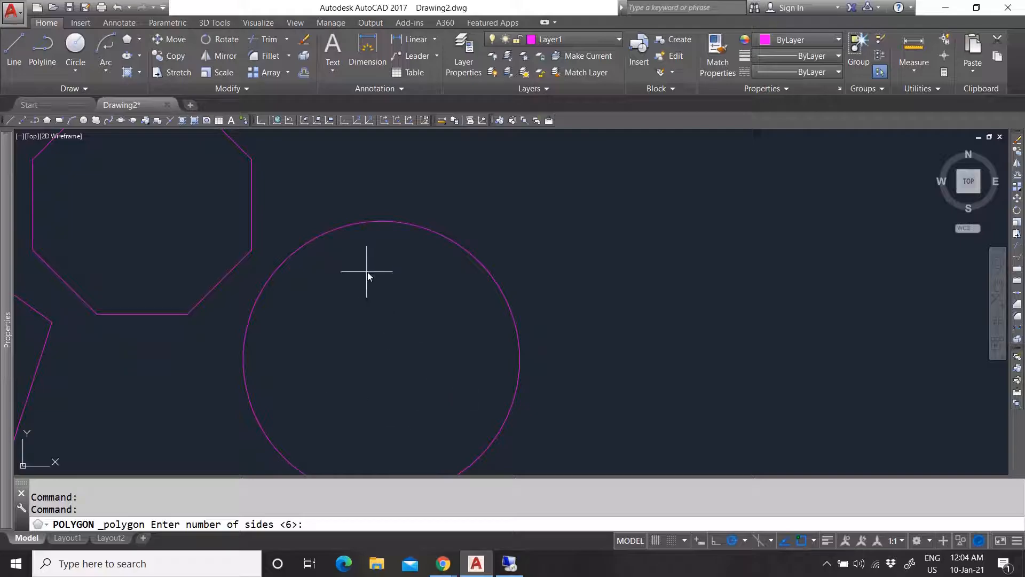
{"action": "key", "text": "Return"}
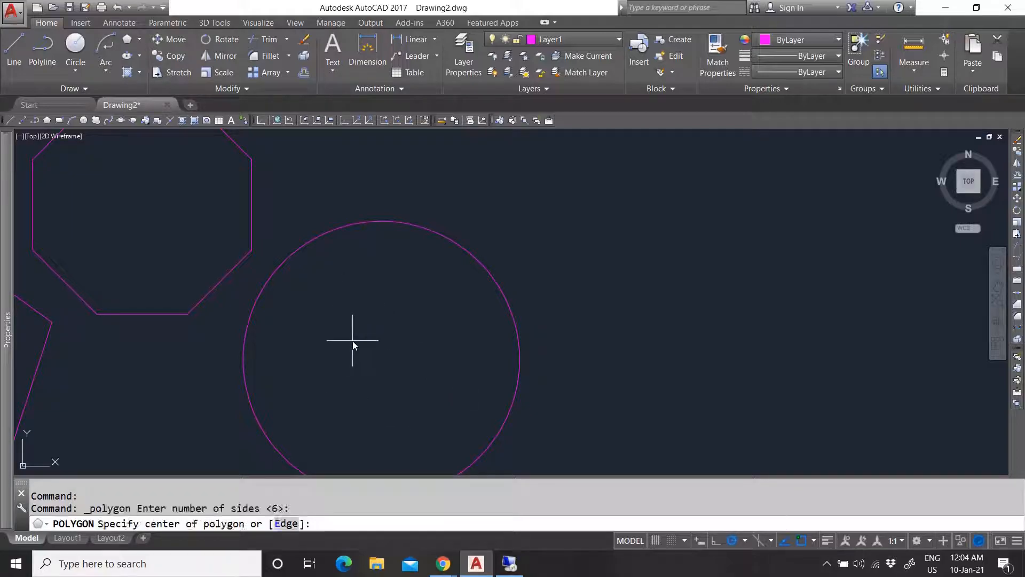
{"action": "scroll", "coordinate": [342, 302], "scroll_direction": "down", "scroll_amount": 2}
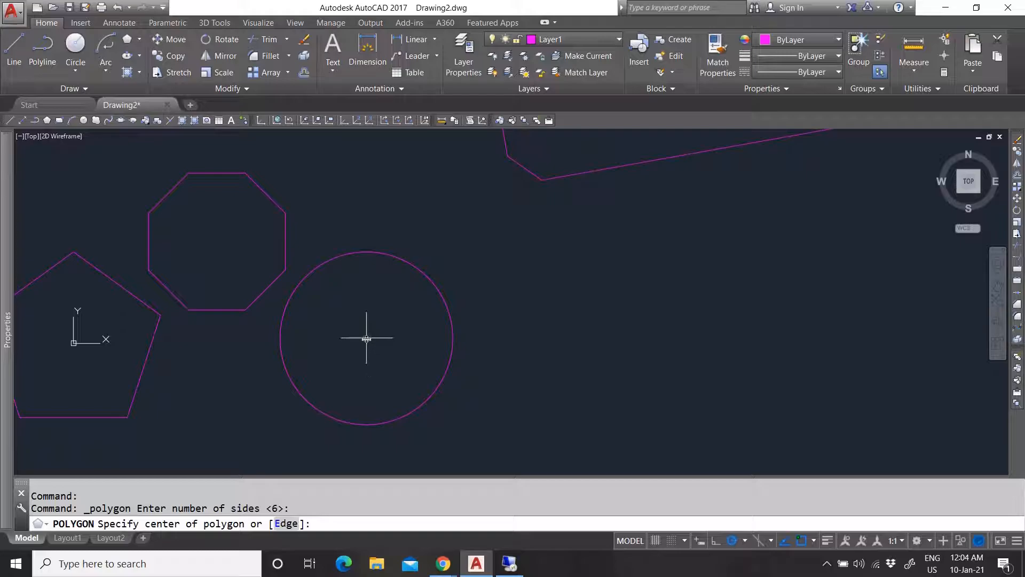
{"action": "left_click", "coordinate": [367, 339]}
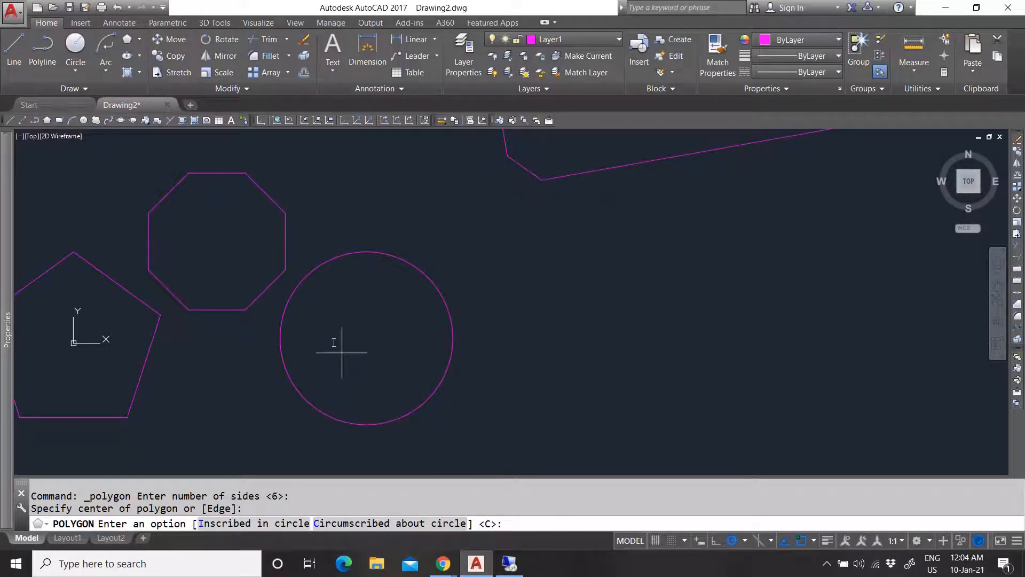
{"action": "key", "text": "Return"}
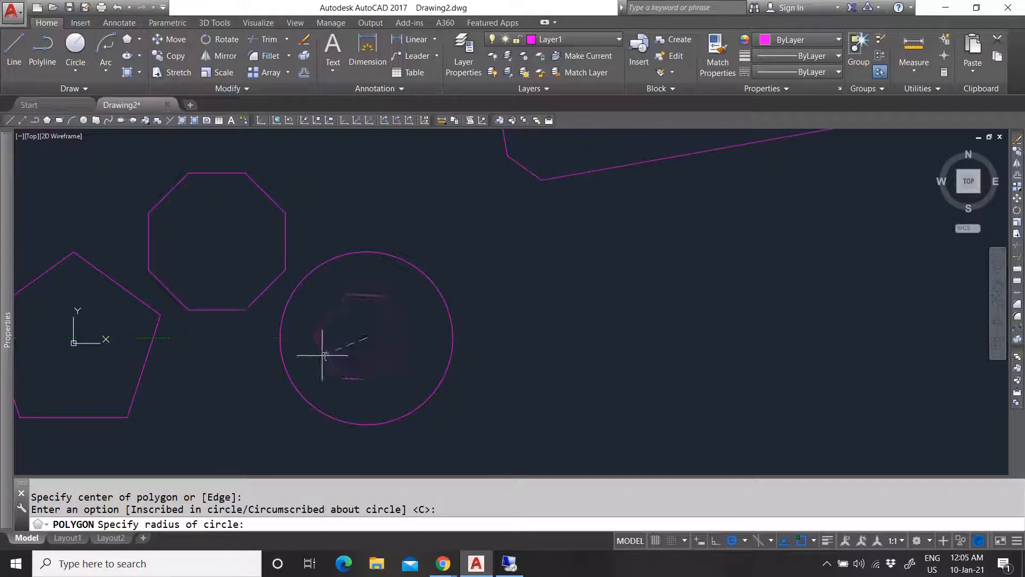
{"action": "left_click", "coordinate": [281, 338]}
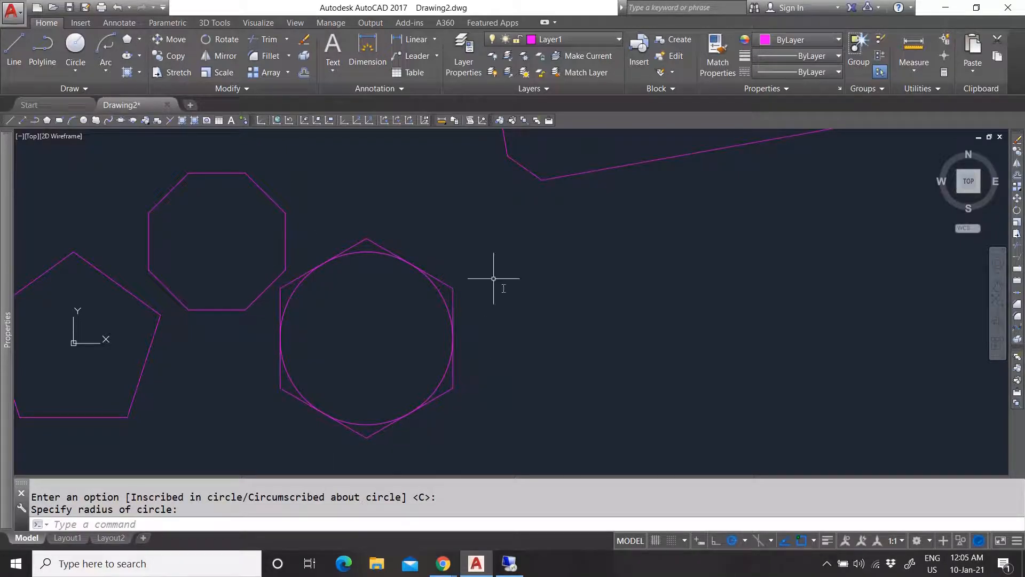
Draw a 6-sided polygon inscribed in the same circle, centered on it with a vertex at the circle's upper quadrant.
{"action": "left_click", "coordinate": [127, 39]}
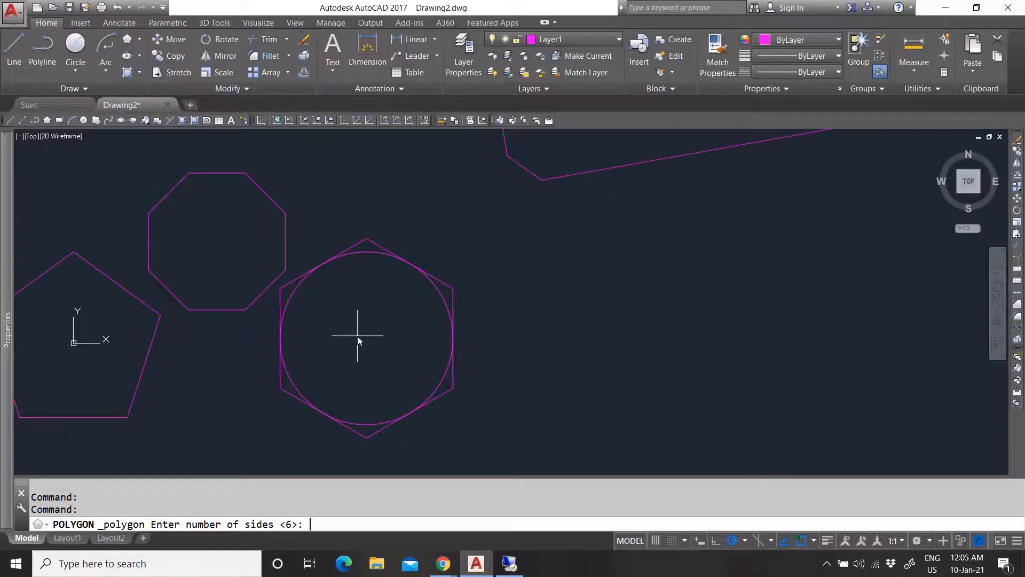
{"action": "key", "text": "Return"}
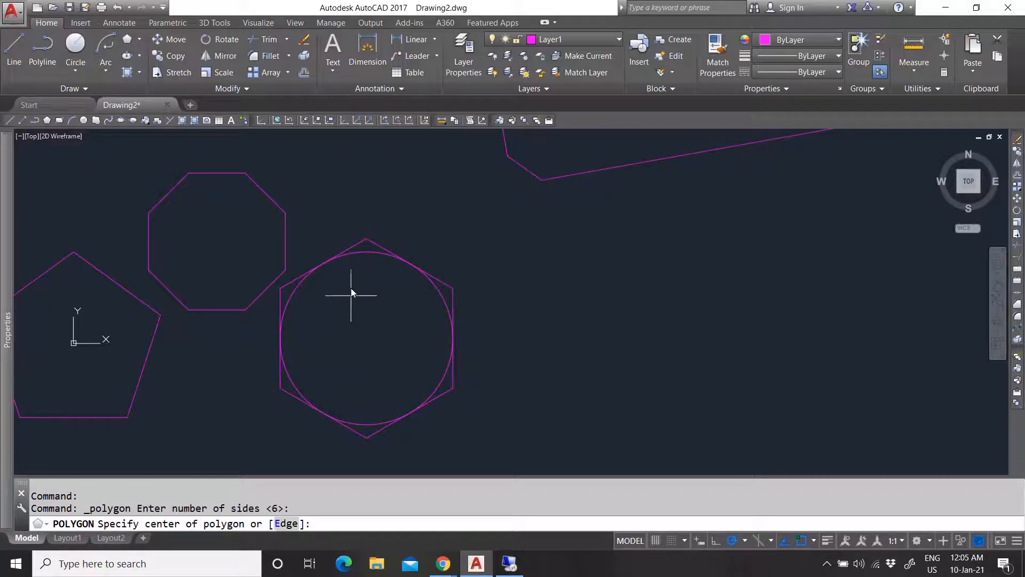
{"action": "left_click", "coordinate": [366, 338]}
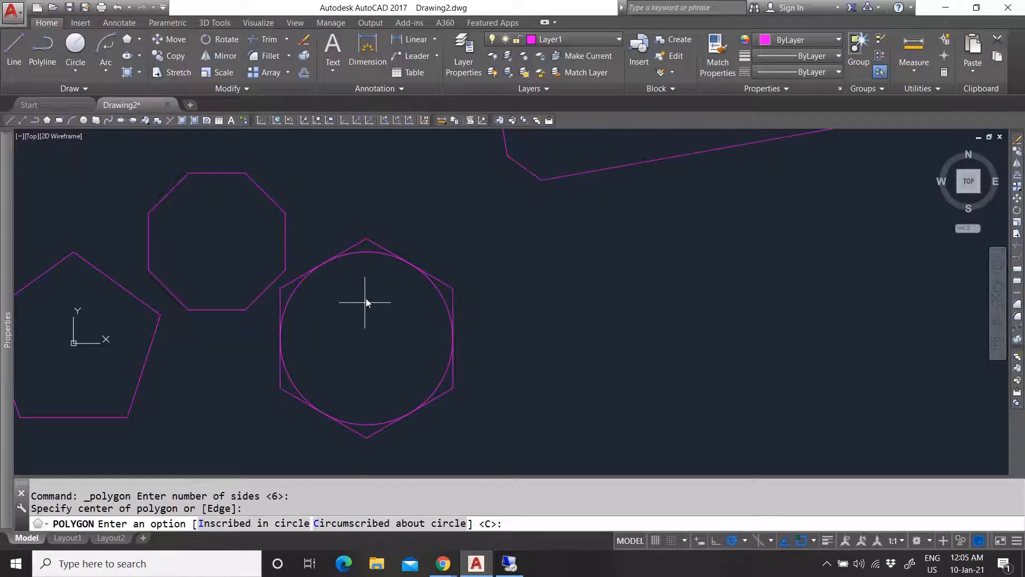
{"action": "left_click", "coordinate": [231, 525]}
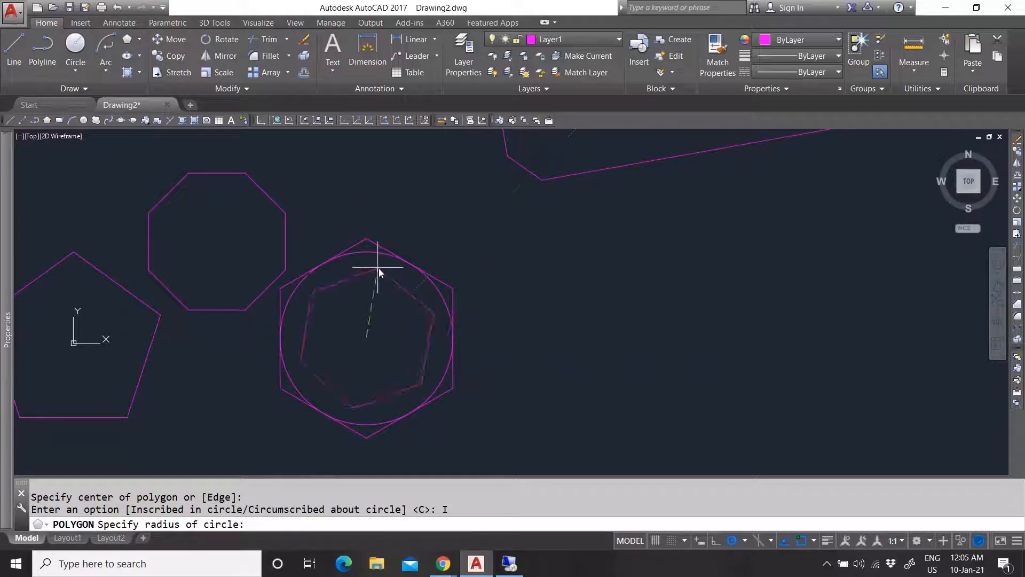
{"action": "left_click", "coordinate": [367, 253]}
{"action": "scroll", "coordinate": [367, 264], "scroll_direction": "up", "scroll_amount": 4}
{"action": "left_click", "coordinate": [369, 235]}
{"action": "scroll", "coordinate": [370, 235], "scroll_direction": "down", "scroll_amount": 2}
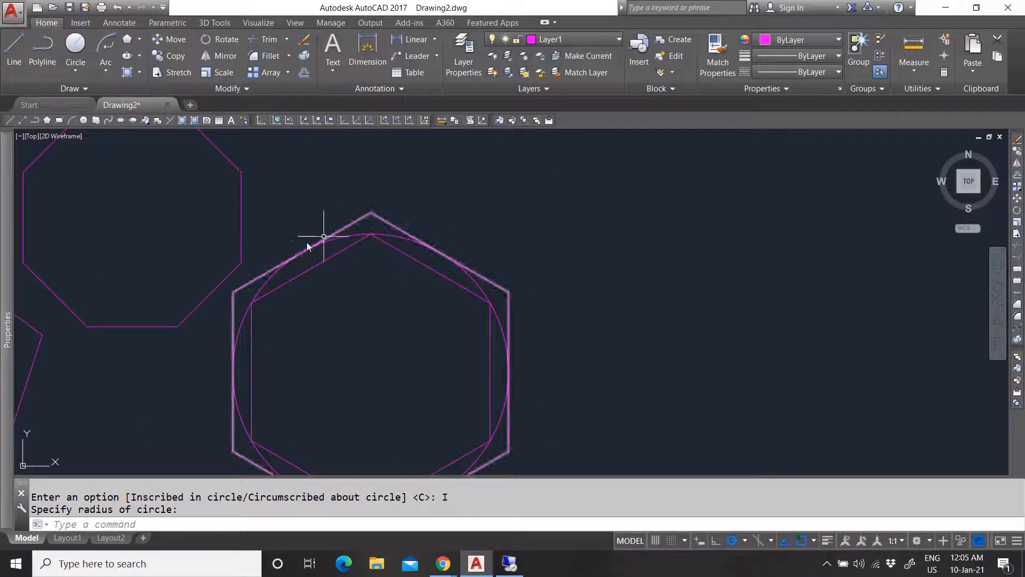
Erase all shapes in the drawing: the pentagon, octagon, circle with its two hexagons, rectangle and large chamfered outline.
{"action": "scroll", "coordinate": [374, 327], "scroll_direction": "down", "scroll_amount": 5}
{"action": "scroll", "coordinate": [435, 359], "scroll_direction": "up", "scroll_amount": 3}
{"action": "key", "text": "Escape"}
{"action": "scroll", "coordinate": [416, 366], "scroll_direction": "down", "scroll_amount": 3}
{"action": "scroll", "coordinate": [418, 348], "scroll_direction": "up", "scroll_amount": 3}
{"action": "left_click", "coordinate": [418, 348]}
{"action": "left_click", "coordinate": [171, 229]}
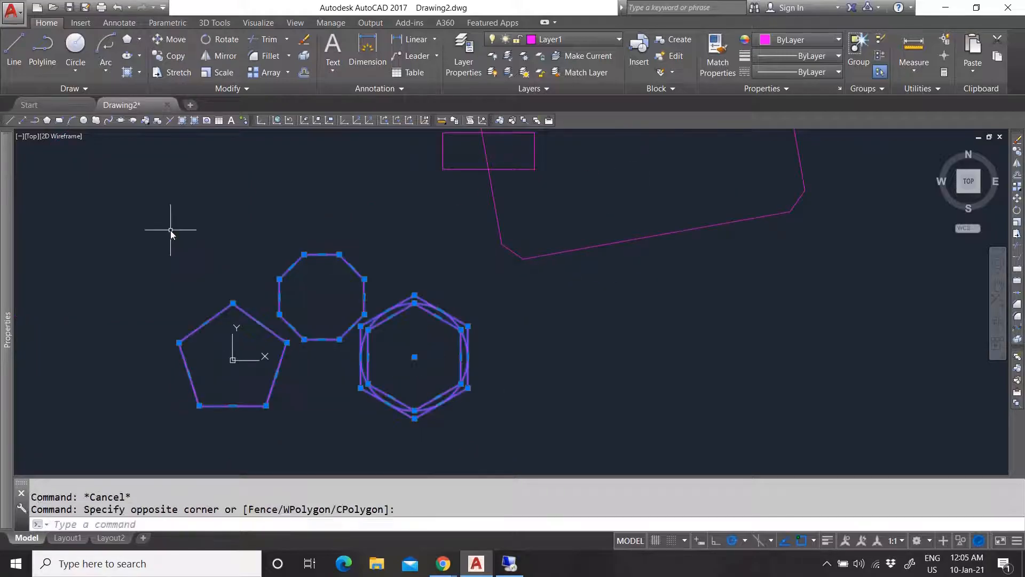
{"action": "key", "text": "Delete"}
{"action": "scroll", "coordinate": [304, 331], "scroll_direction": "down", "scroll_amount": 5}
{"action": "left_click", "coordinate": [508, 380]}
{"action": "left_click", "coordinate": [359, 211]}
{"action": "key", "text": "Delete"}
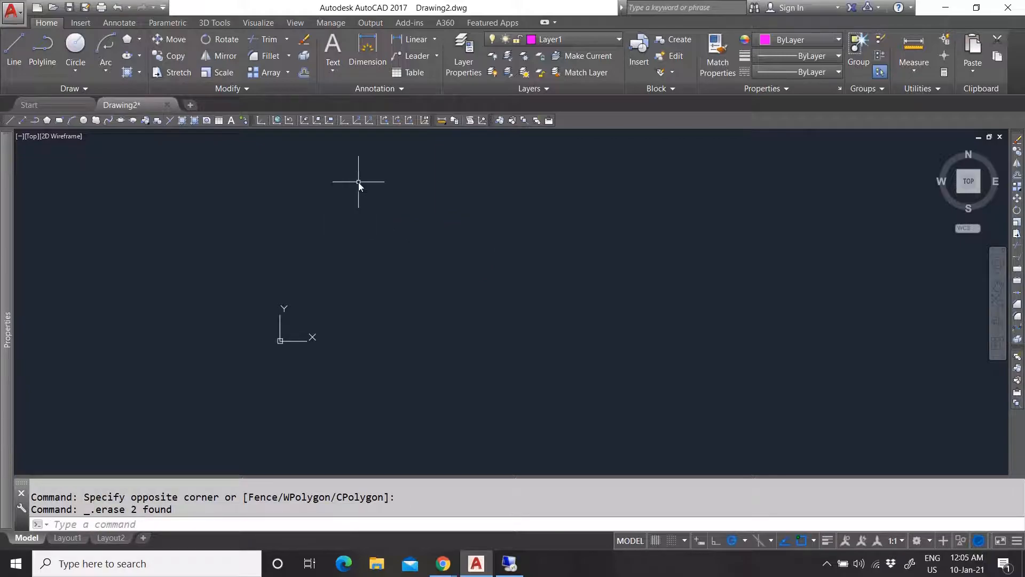
Draw a horizontal ellipse from its center with an axis distance of 5 and an other-axis distance of 2.
{"action": "left_click", "coordinate": [138, 55]}
{"action": "left_click", "coordinate": [139, 56]}
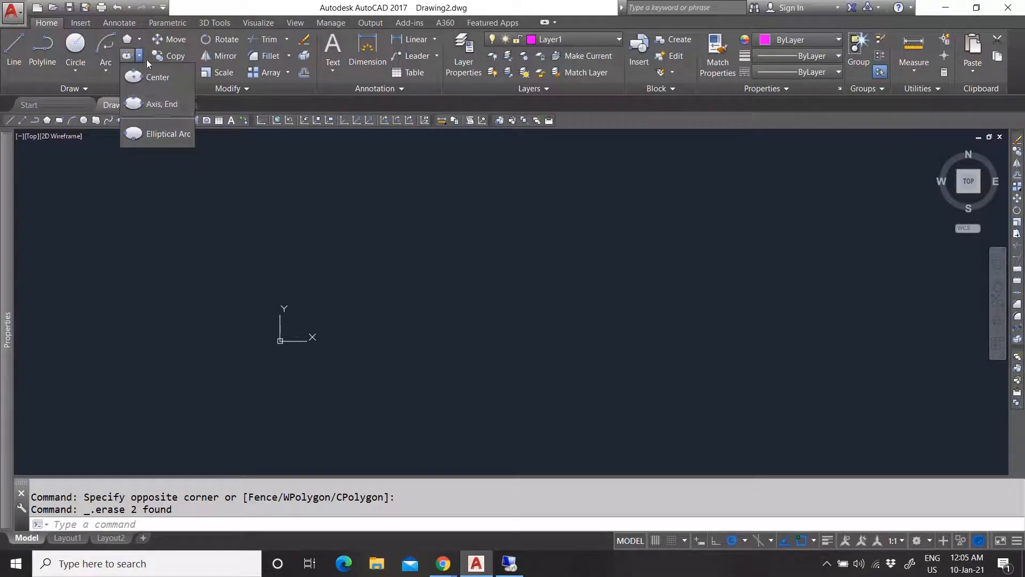
{"action": "left_click", "coordinate": [142, 78]}
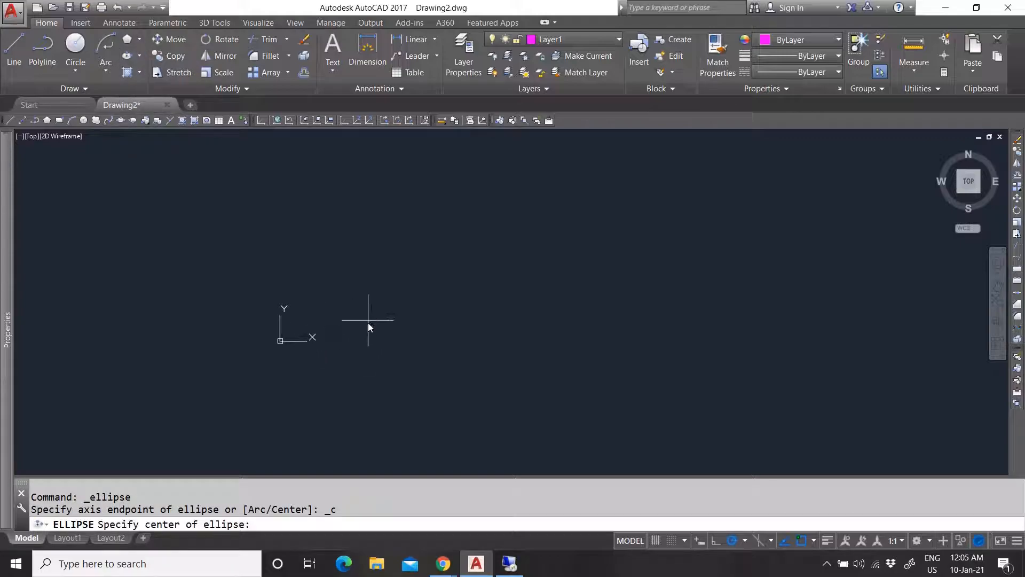
{"action": "left_click", "coordinate": [379, 301]}
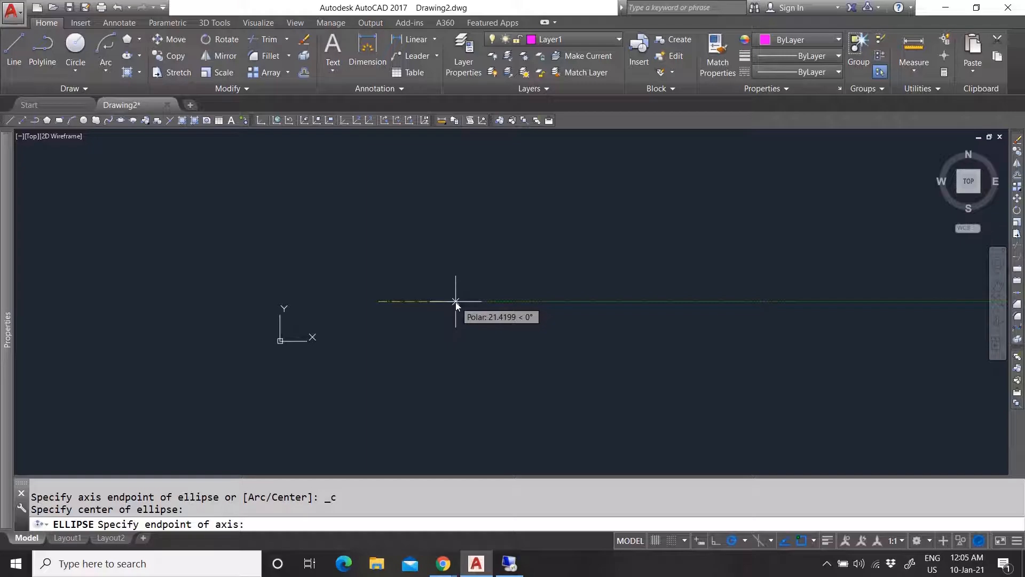
{"action": "type", "text": "5"}
{"action": "key", "text": "Return"}
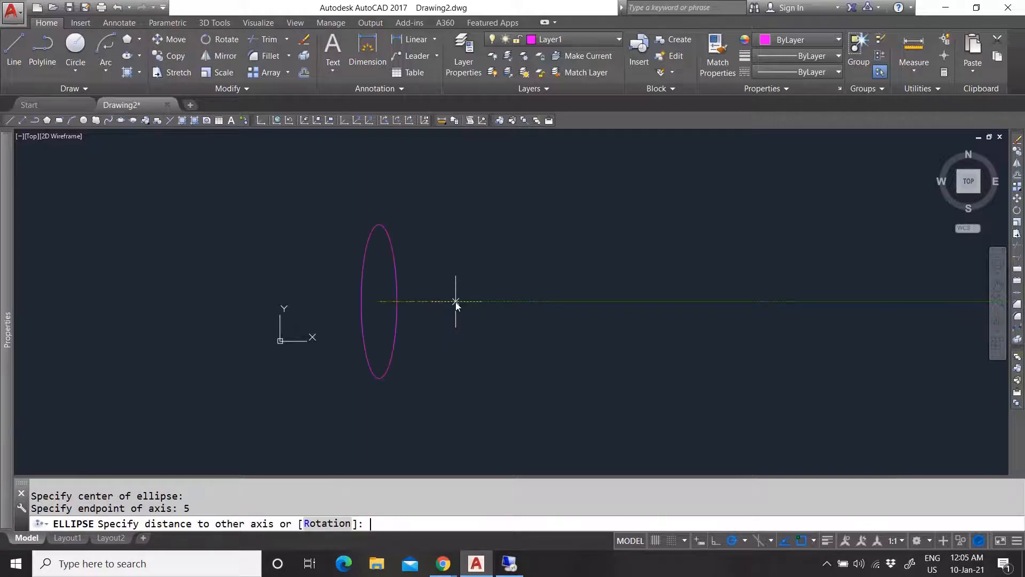
{"action": "scroll", "coordinate": [381, 307], "scroll_direction": "up", "scroll_amount": 5}
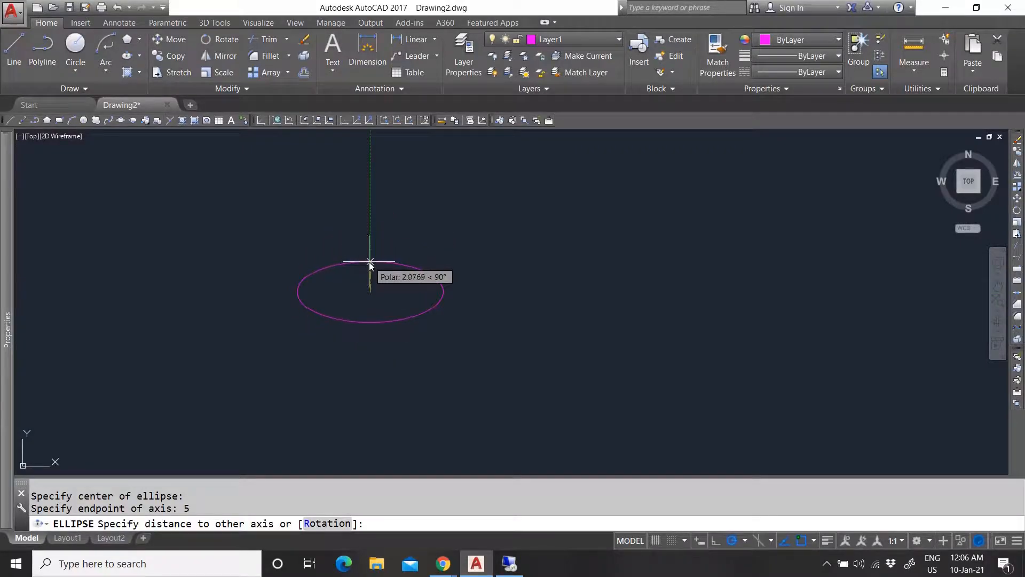
{"action": "key", "text": "Return"}
Measure the distances from the ellipse's center to its right quadrant and to its upper quadrant.
{"action": "scroll", "coordinate": [378, 268], "scroll_direction": "up", "scroll_amount": 2}
{"action": "left_click", "coordinate": [914, 50]}
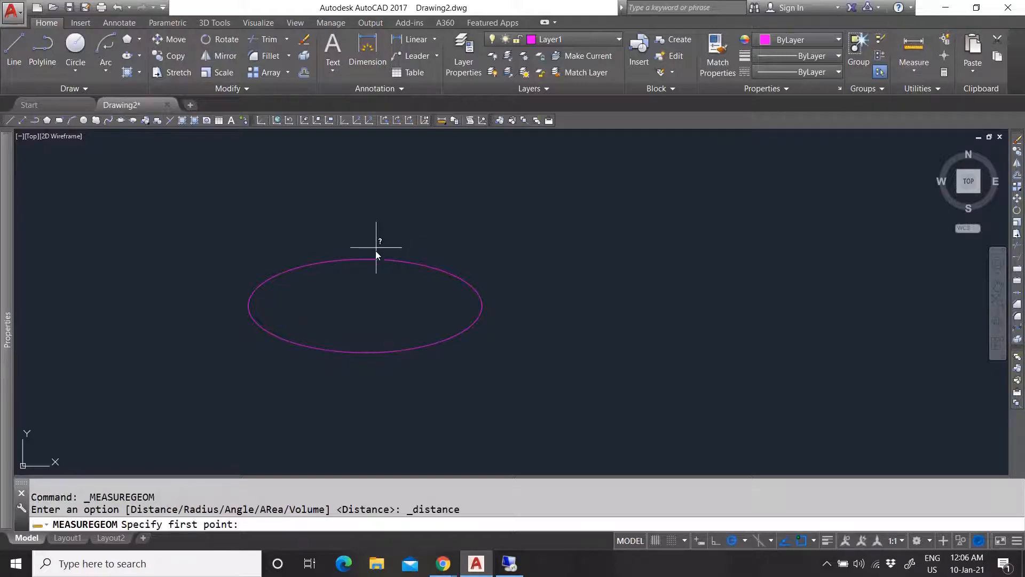
{"action": "left_click", "coordinate": [364, 307]}
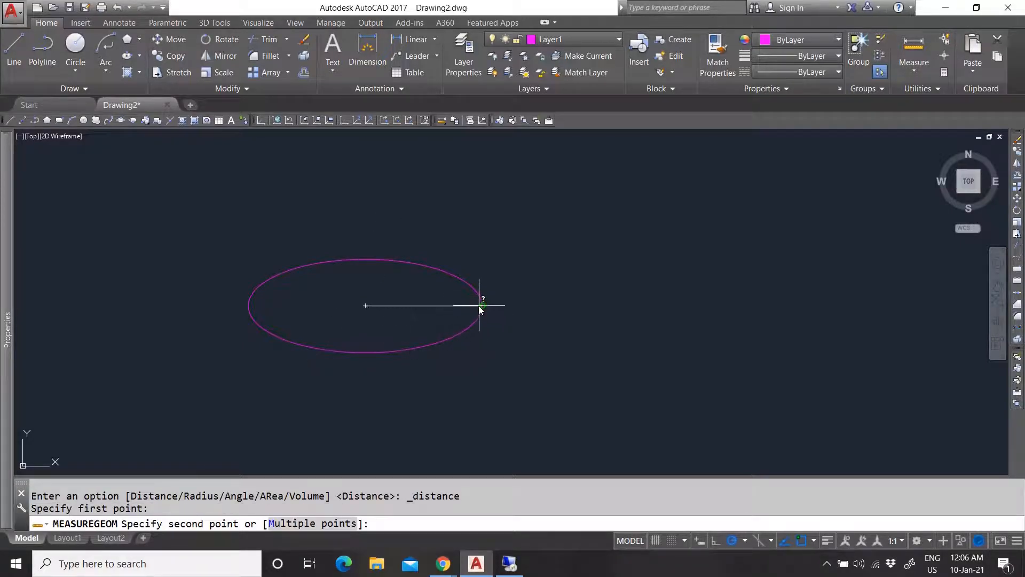
{"action": "left_click", "coordinate": [480, 305]}
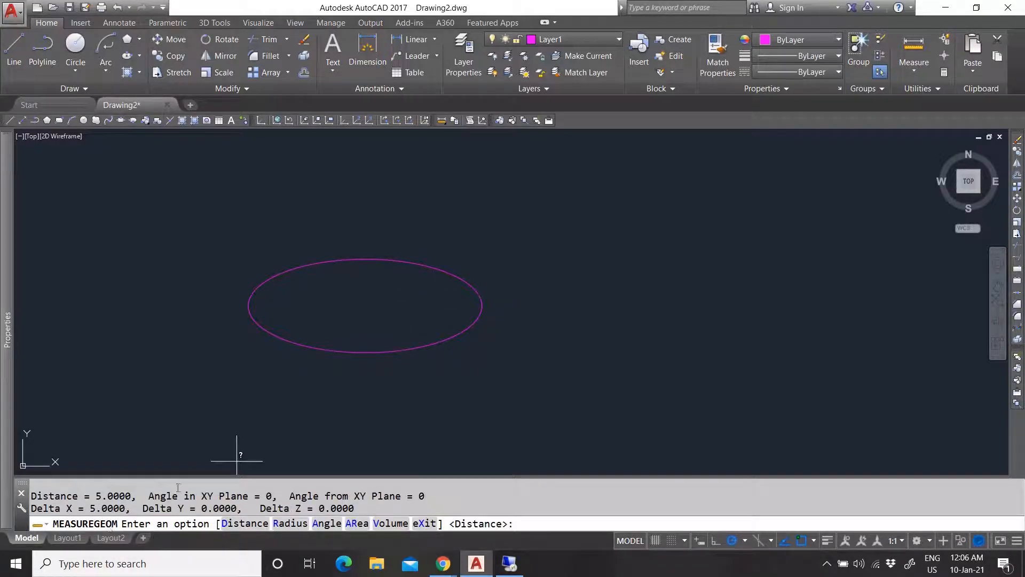
{"action": "left_click", "coordinate": [914, 51]}
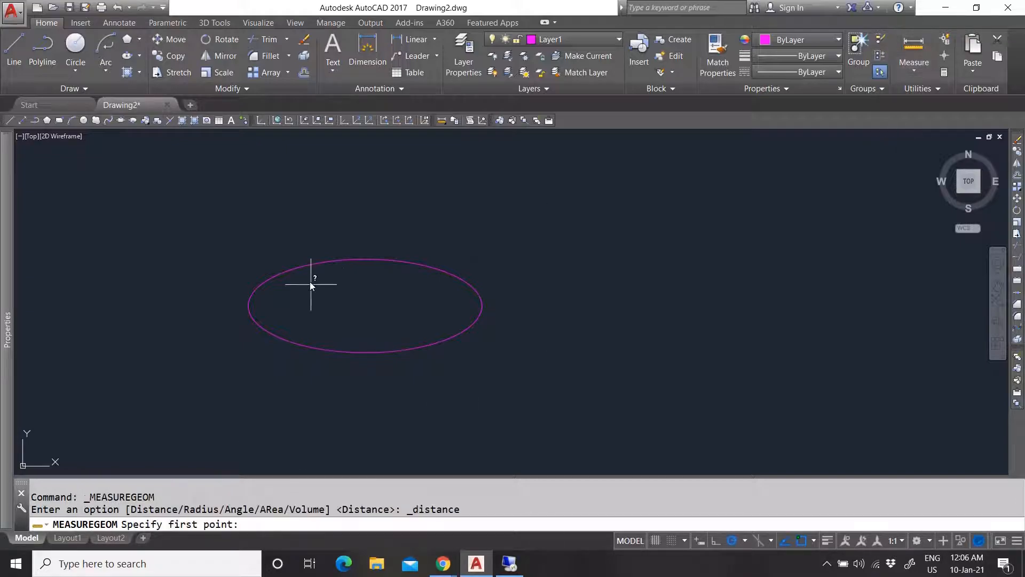
{"action": "left_click", "coordinate": [367, 303]}
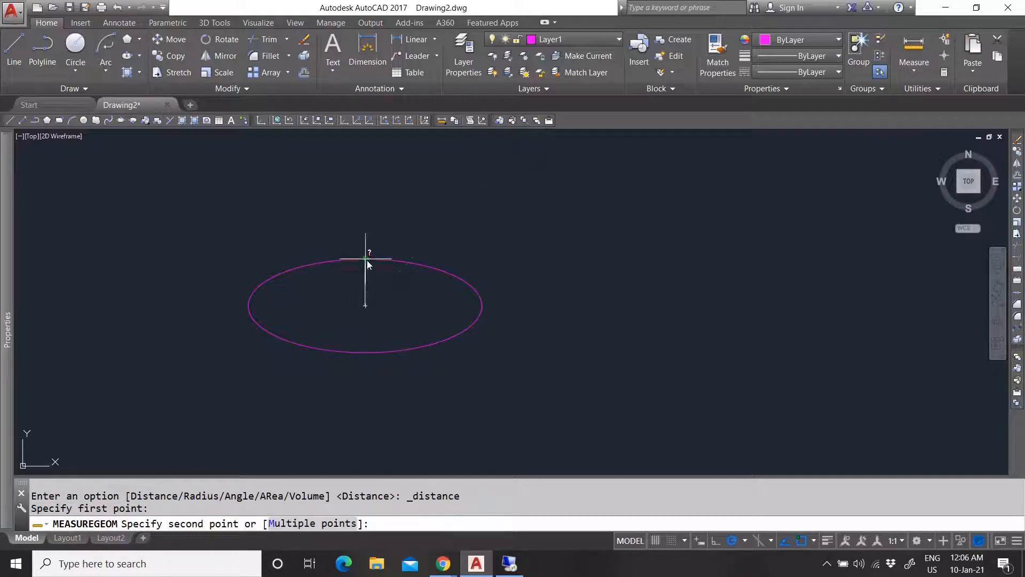
{"action": "left_click", "coordinate": [366, 259]}
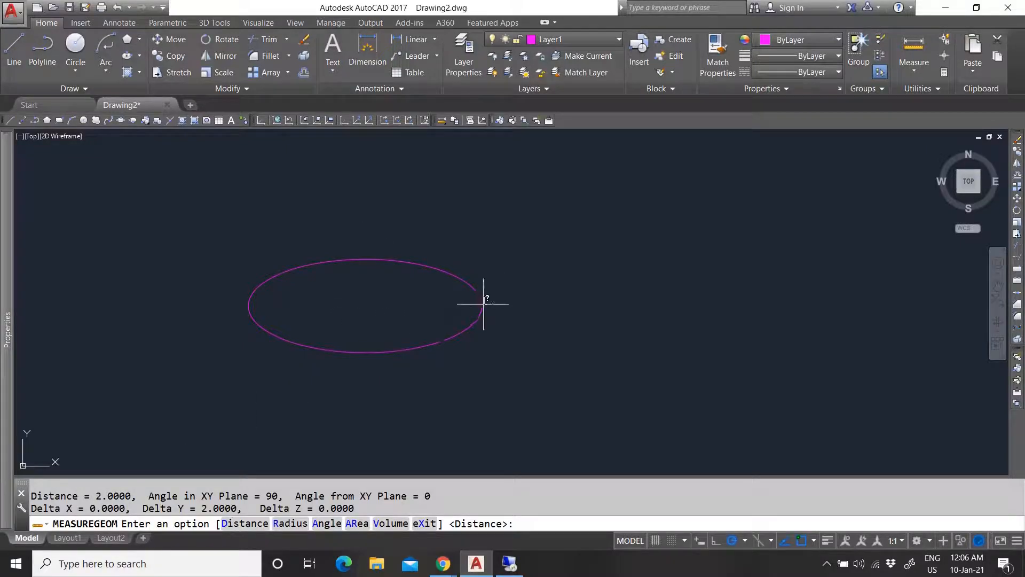
Measure the ellipse's full height between its upper and lower quadrants, and exit the measurement.
{"action": "left_click", "coordinate": [914, 50]}
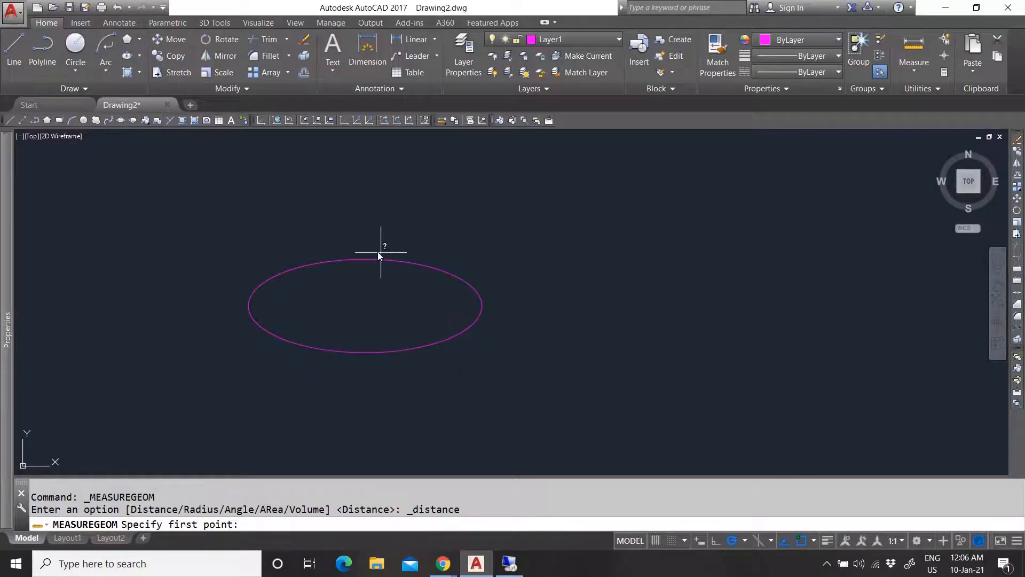
{"action": "left_click", "coordinate": [366, 260]}
{"action": "left_click", "coordinate": [367, 351]}
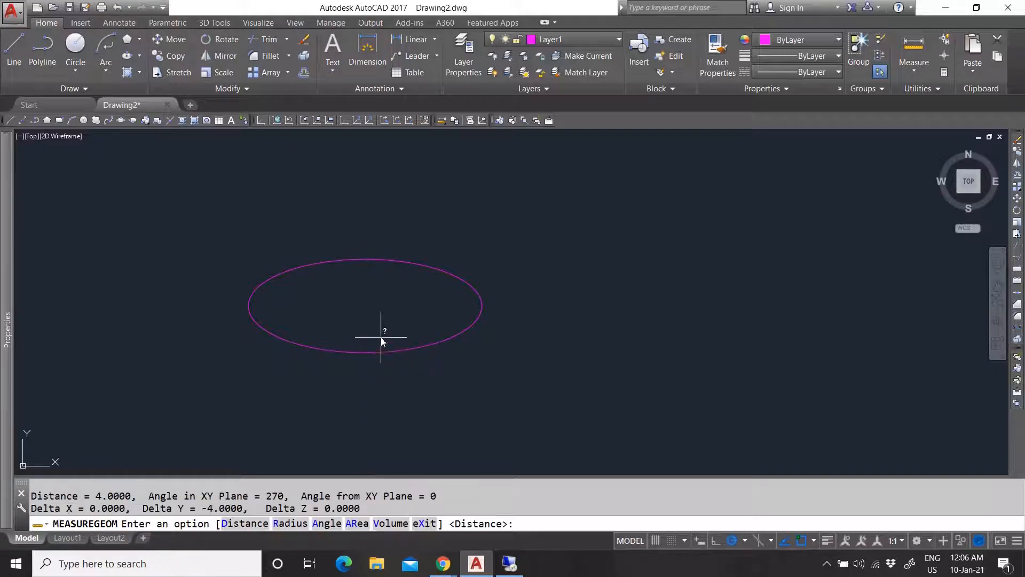
{"action": "key", "text": "Escape"}
Erase the measured ellipse from the drawing.
{"action": "left_click", "coordinate": [358, 293]}
{"action": "left_click", "coordinate": [289, 251]}
{"action": "key", "text": "Delete"}
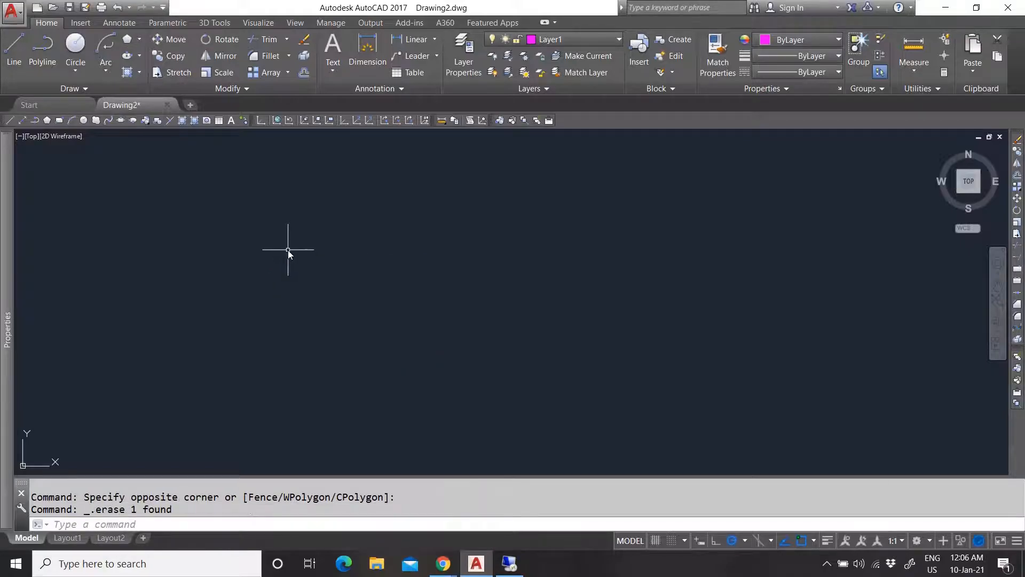
{"action": "left_click", "coordinate": [138, 60]}
{"action": "left_click", "coordinate": [151, 79]}
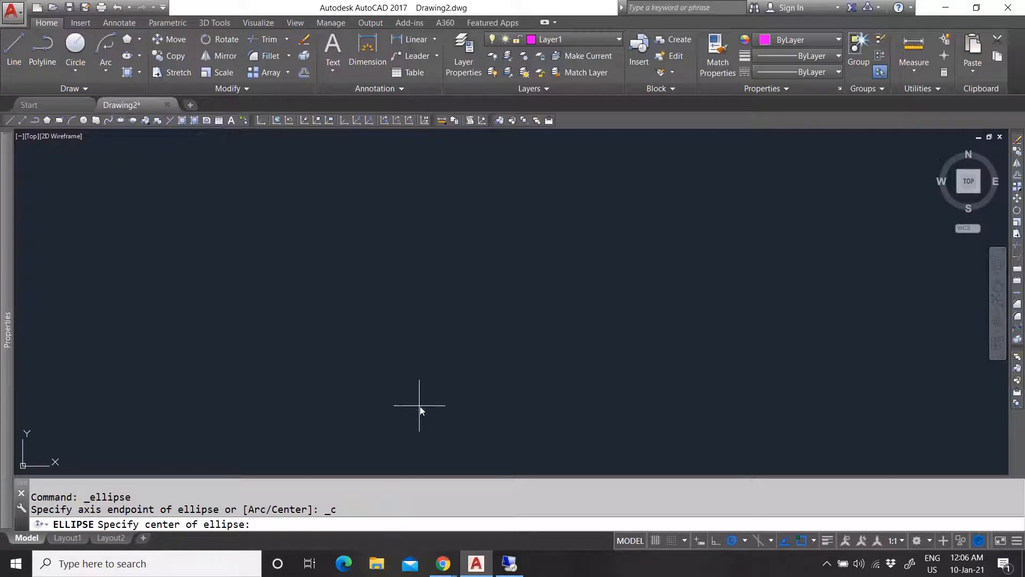
{"action": "left_click", "coordinate": [379, 350]}
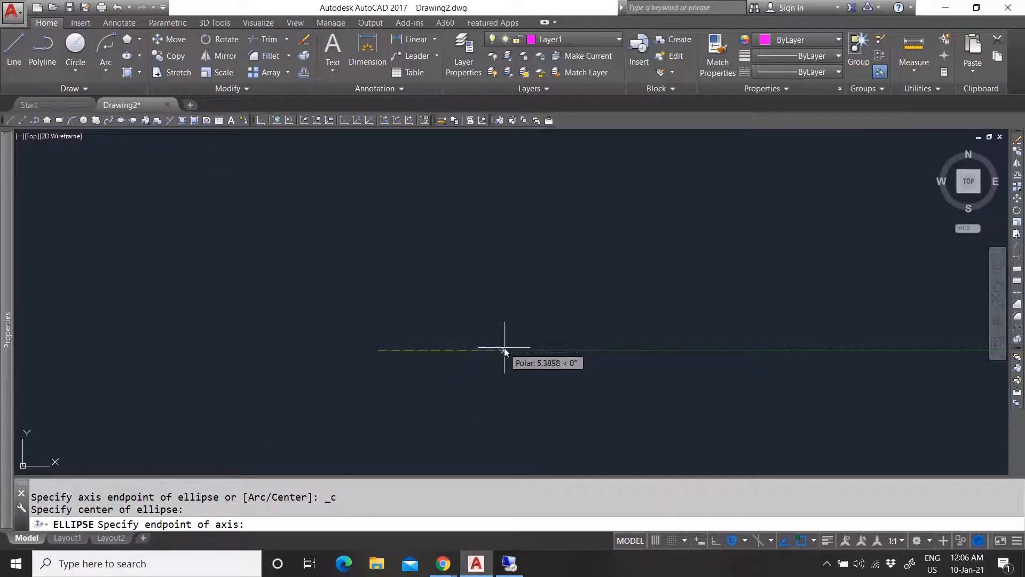
{"action": "key", "text": "Escape"}
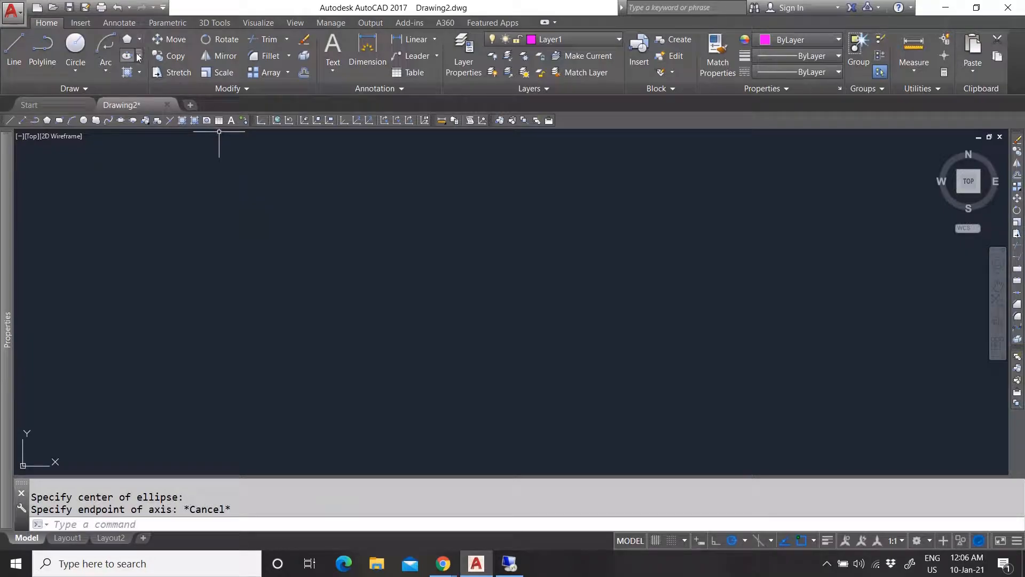
Draw a flat ellipse with the Axis, End method, placing both ends of its long horizontal axis and the short-axis distance freehand.
{"action": "left_click", "coordinate": [139, 56]}
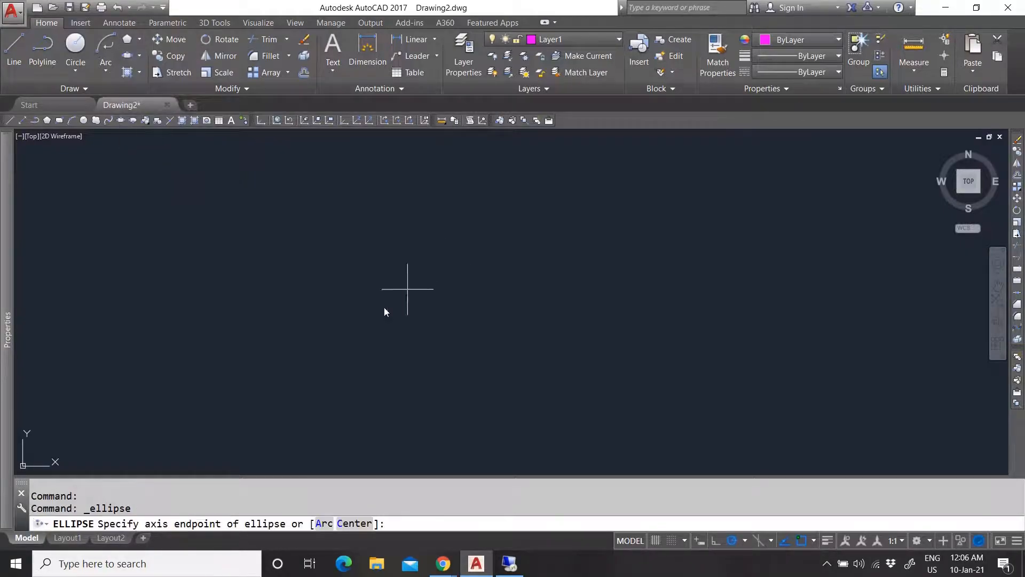
{"action": "left_click", "coordinate": [307, 326]}
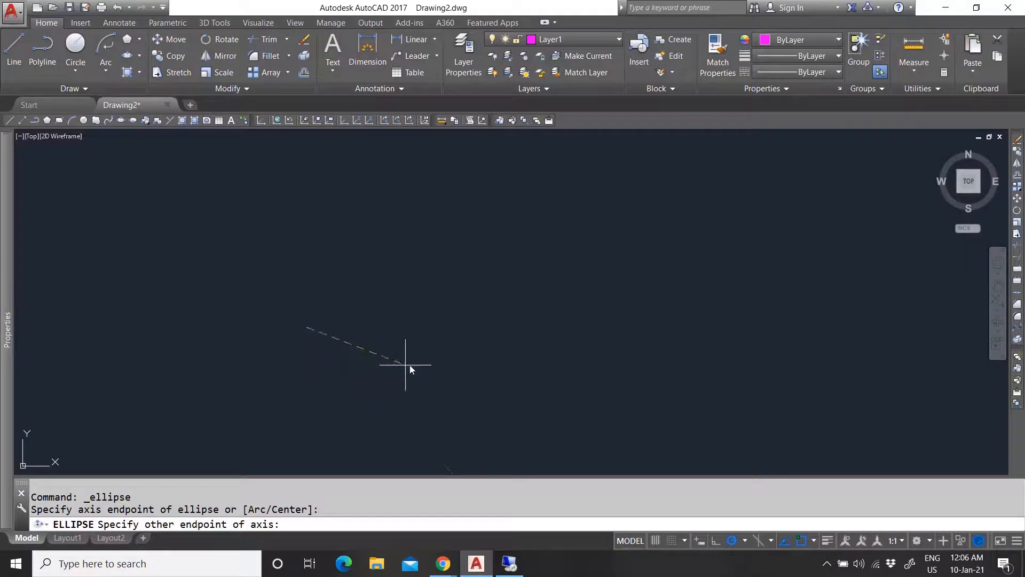
{"action": "left_click", "coordinate": [562, 327]}
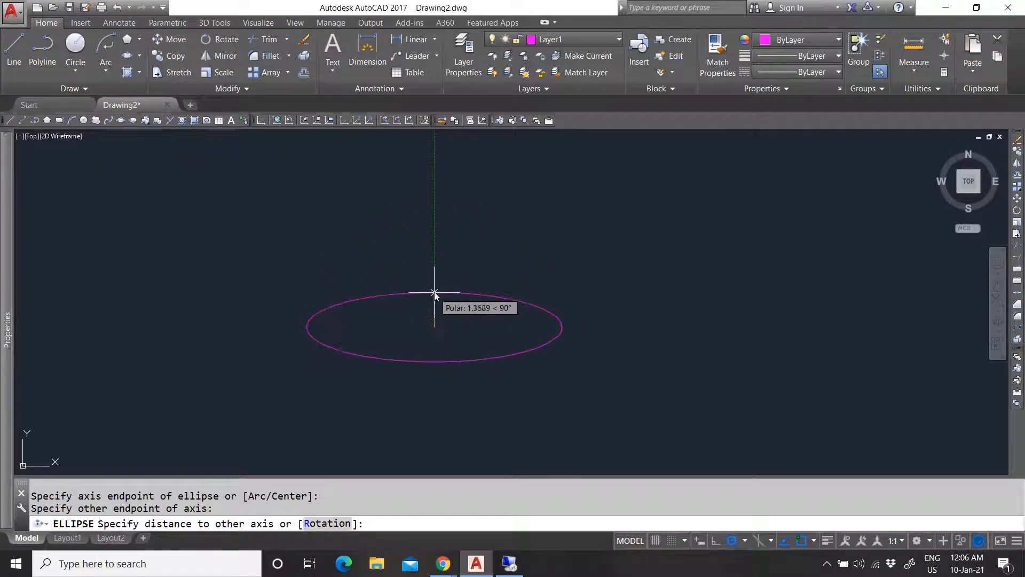
{"action": "left_click", "coordinate": [436, 291]}
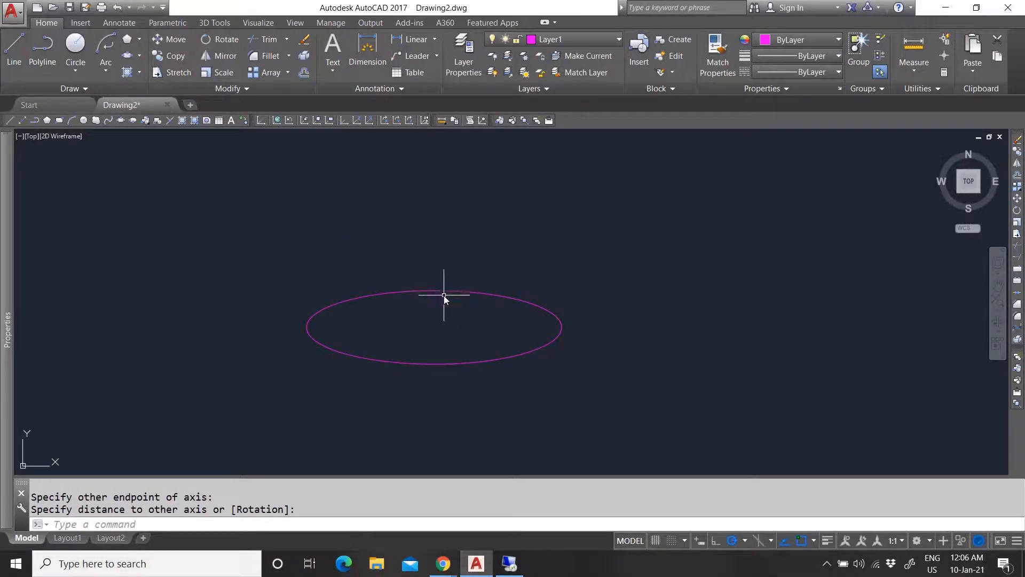
{"action": "left_click", "coordinate": [440, 290]}
{"action": "left_click", "coordinate": [431, 309]}
{"action": "key", "text": "Escape"}
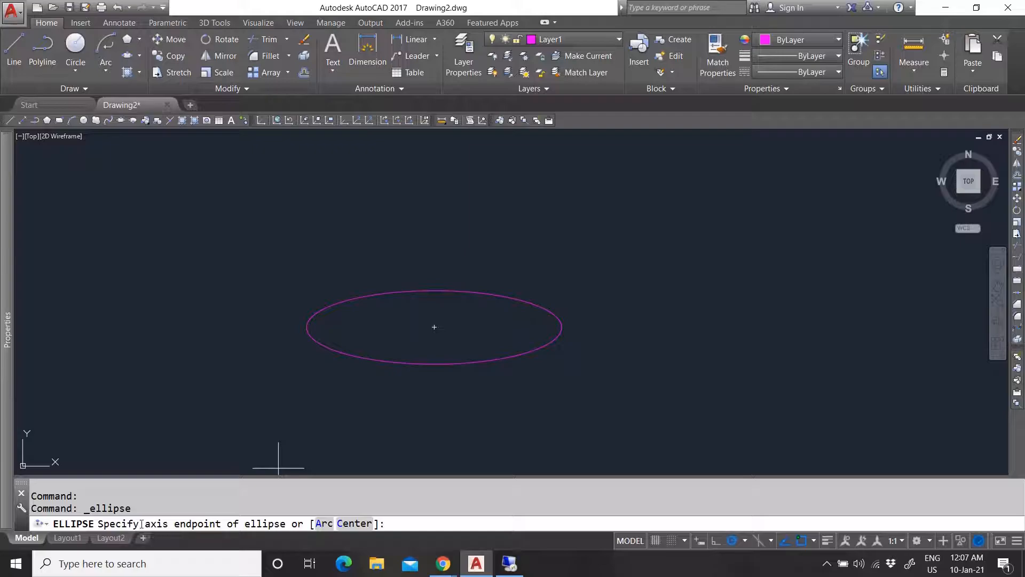
Draw an elliptical arc above the flat ellipse with a freehand horizontal axis, rotation 45, start angle 90, ending at its lower quadrant.
{"action": "left_click", "coordinate": [325, 524]}
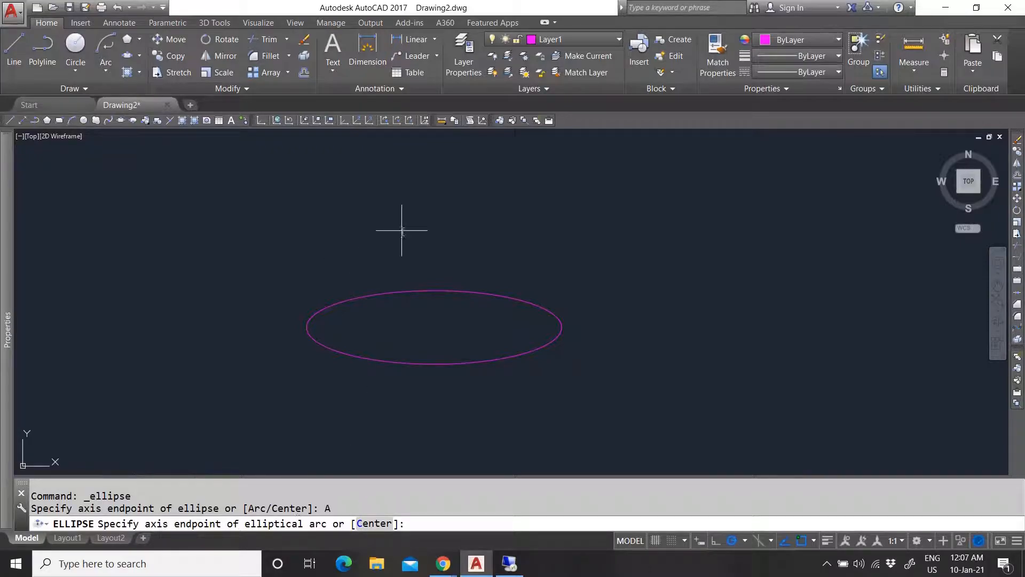
{"action": "left_click", "coordinate": [557, 240]}
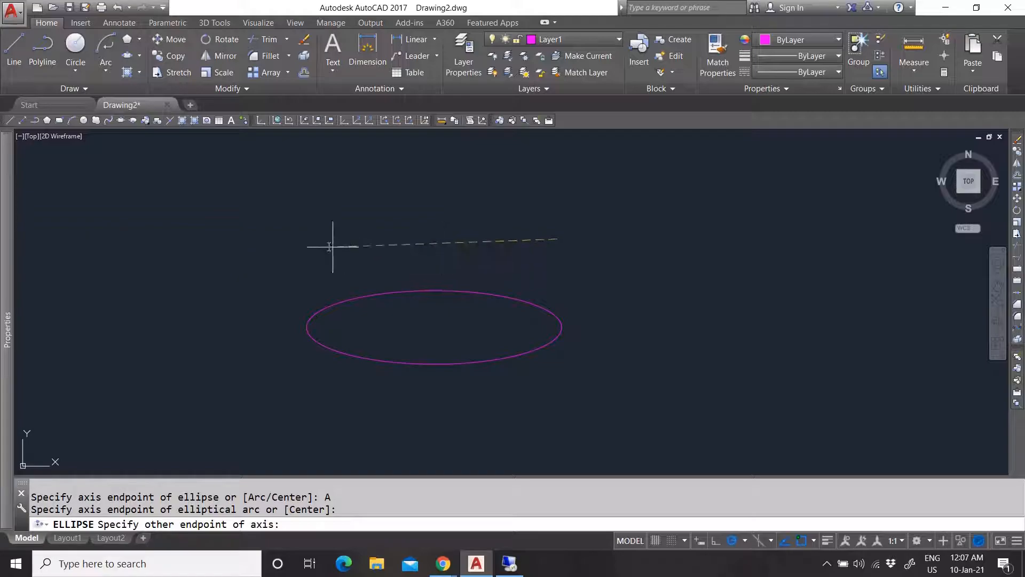
{"action": "left_click", "coordinate": [310, 237]}
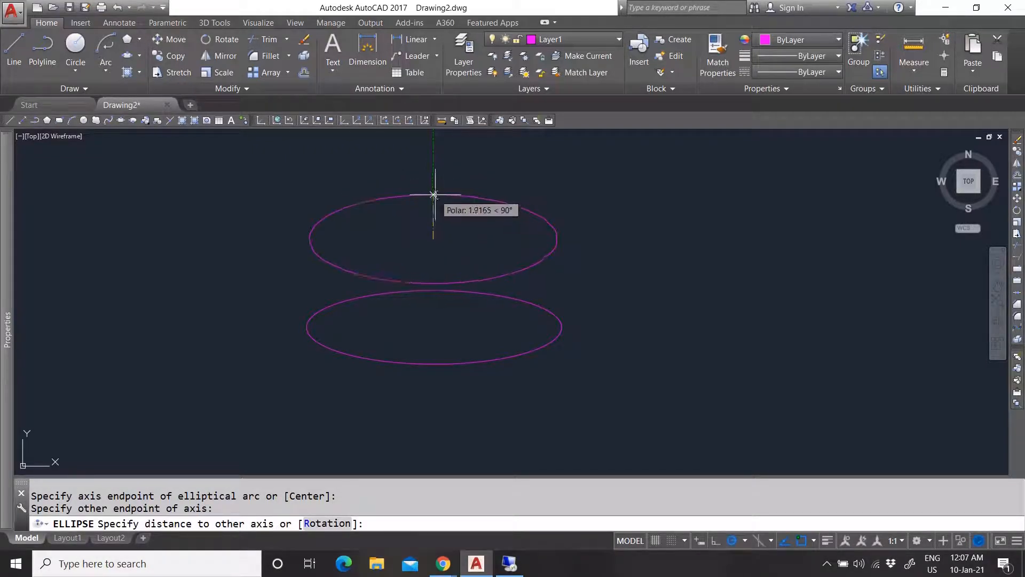
{"action": "left_click", "coordinate": [327, 523]}
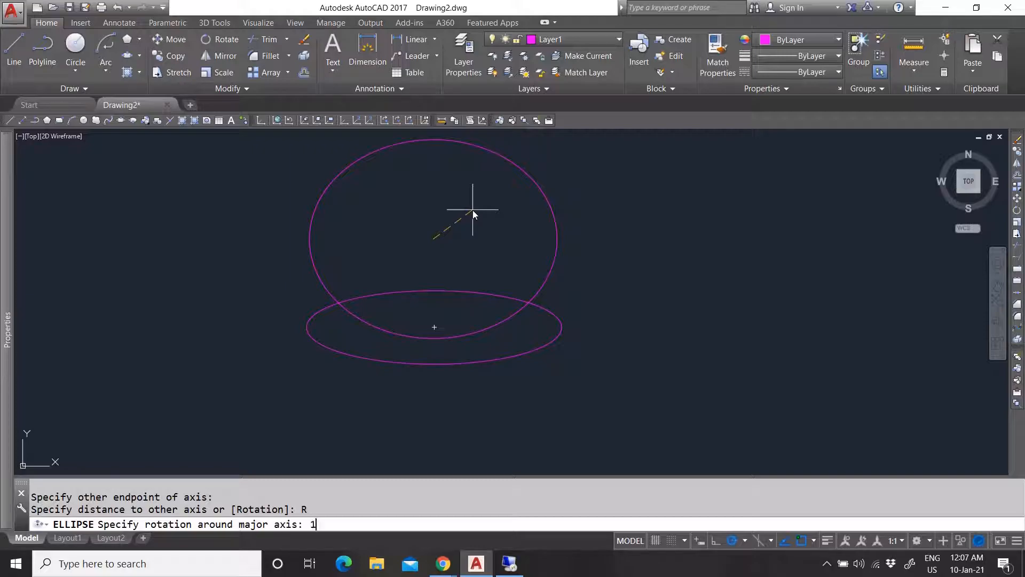
{"action": "type", "text": "5"}
{"action": "key", "text": "Return"}
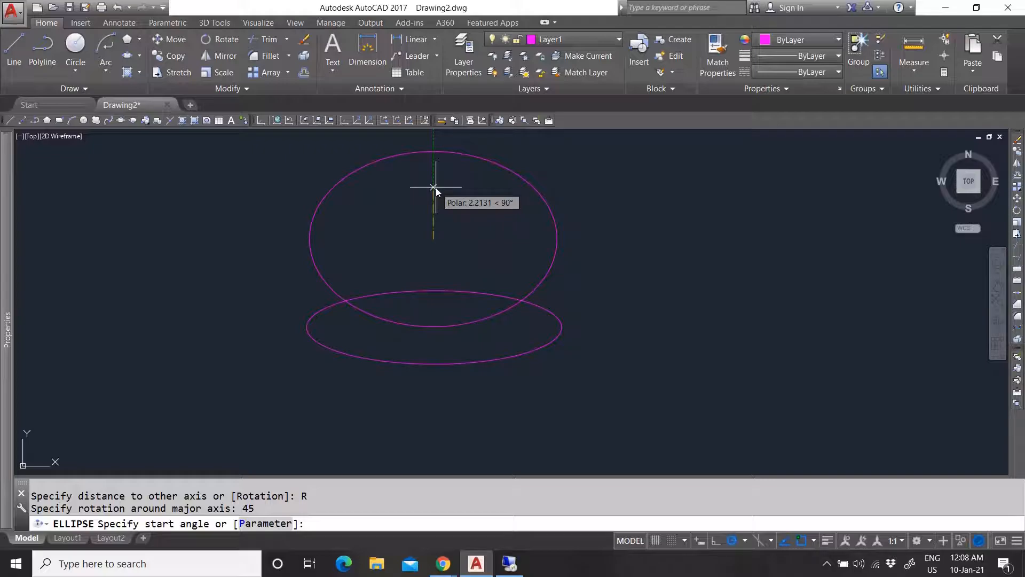
{"action": "type", "text": "90"}
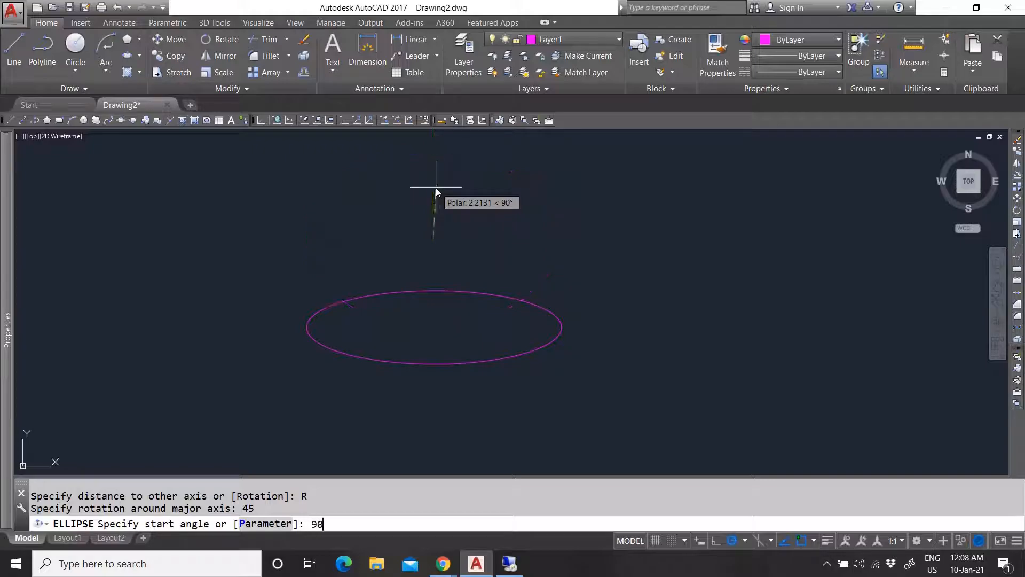
{"action": "key", "text": "Return"}
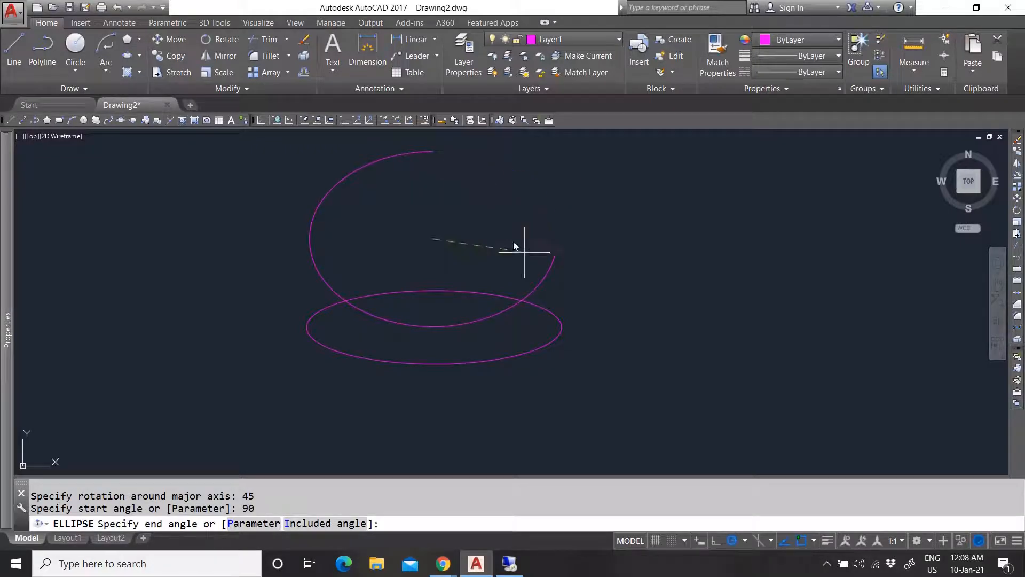
{"action": "left_click", "coordinate": [433, 328]}
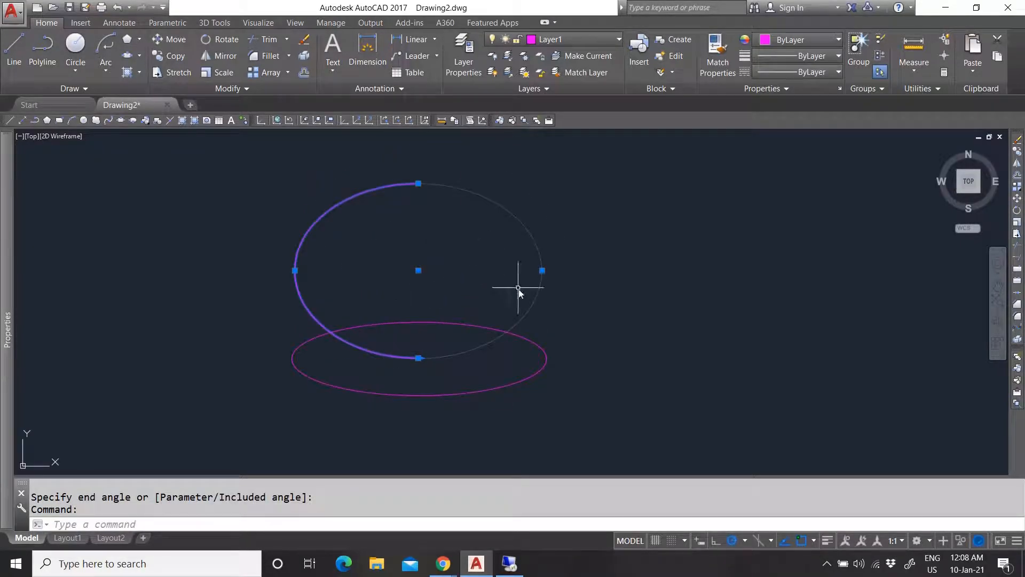
Move the new half-ellipse arc to the empty area left of and above the flat ellipse.
{"action": "key", "text": "Escape"}
{"action": "left_click", "coordinate": [396, 215]}
{"action": "left_click", "coordinate": [349, 171]}
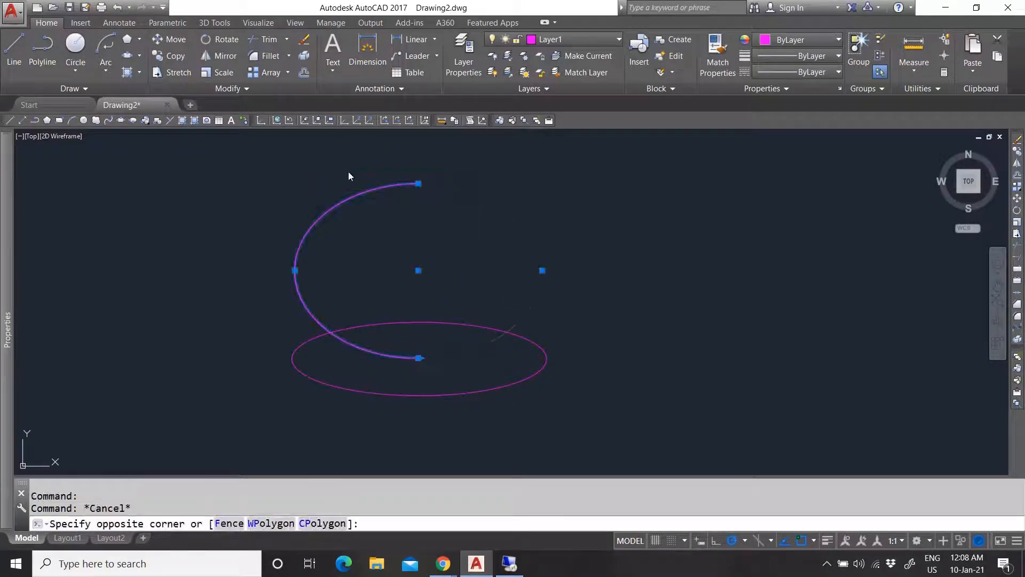
{"action": "type", "text": "m"}
{"action": "key", "text": "Return"}
{"action": "left_click", "coordinate": [361, 227]}
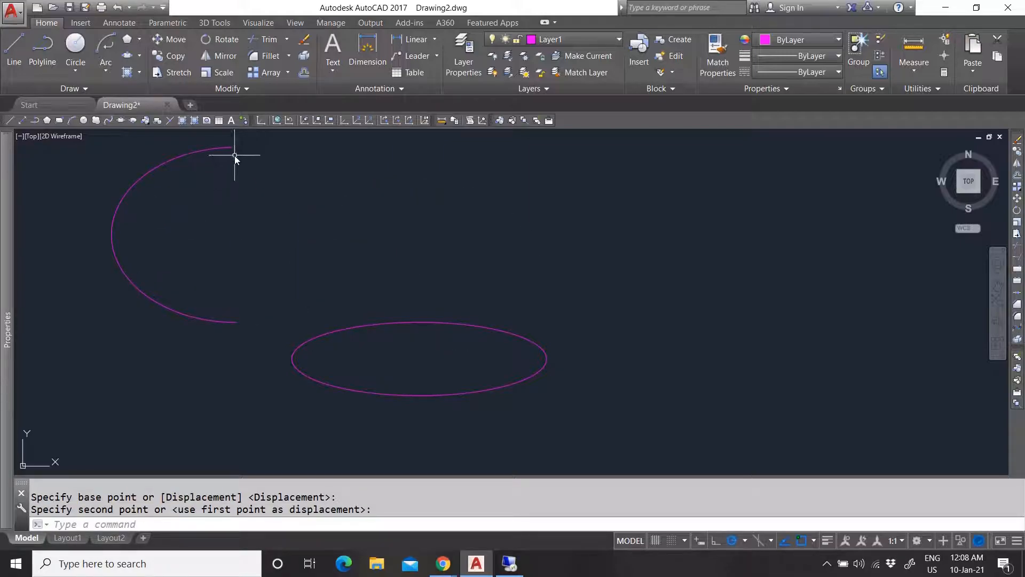
{"action": "left_click", "coordinate": [142, 54]}
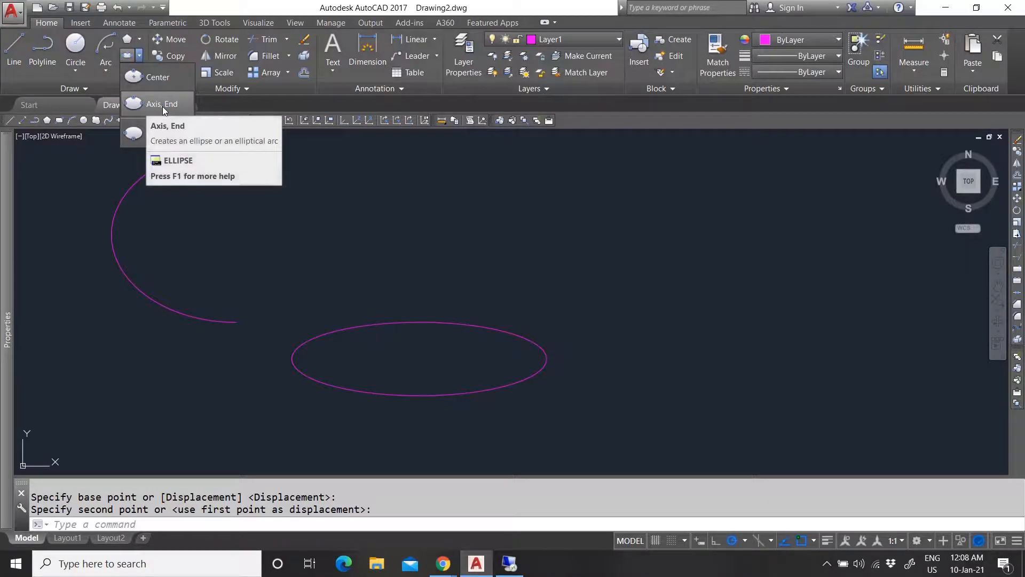
{"action": "left_click", "coordinate": [236, 232]}
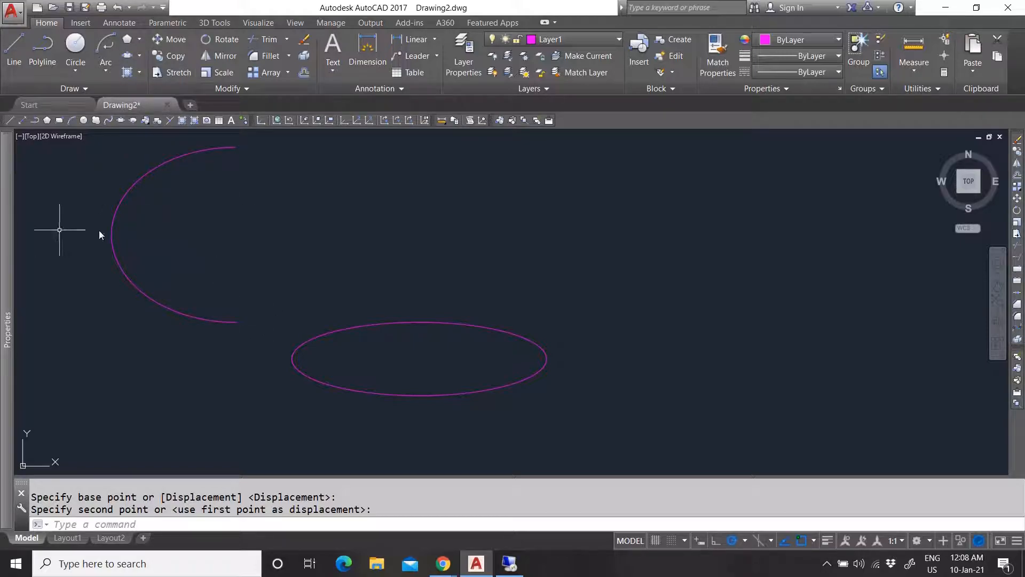
{"action": "left_click", "coordinate": [139, 56]}
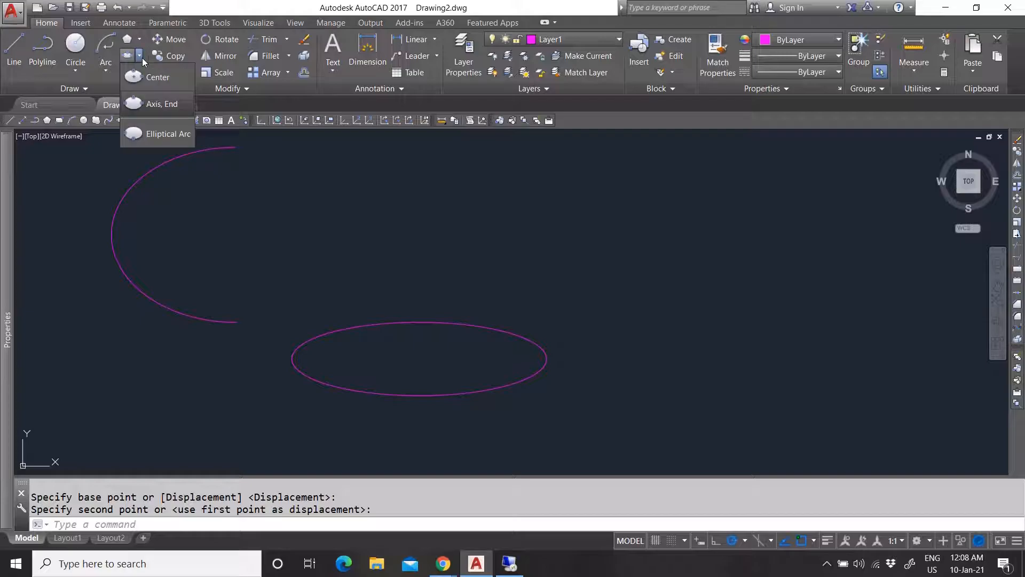
{"action": "left_click", "coordinate": [150, 140]}
{"action": "key", "text": "Escape"}
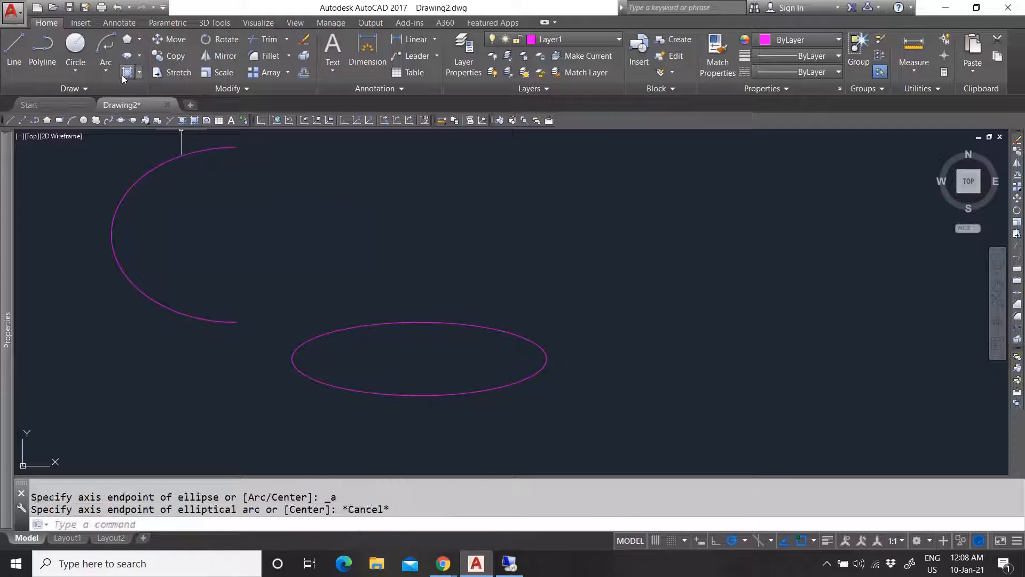
{"action": "left_click", "coordinate": [140, 56]}
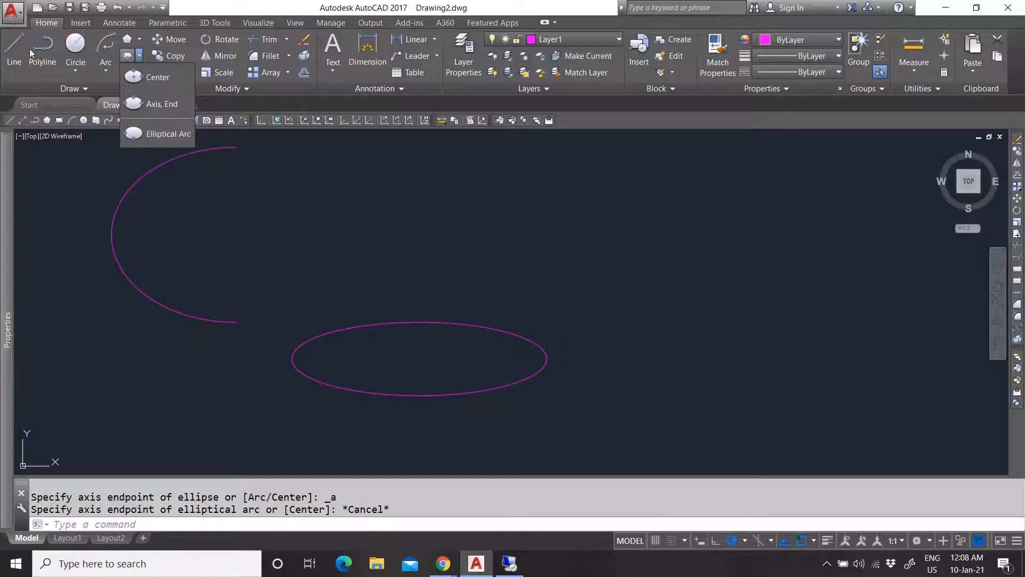
{"action": "left_click", "coordinate": [260, 226]}
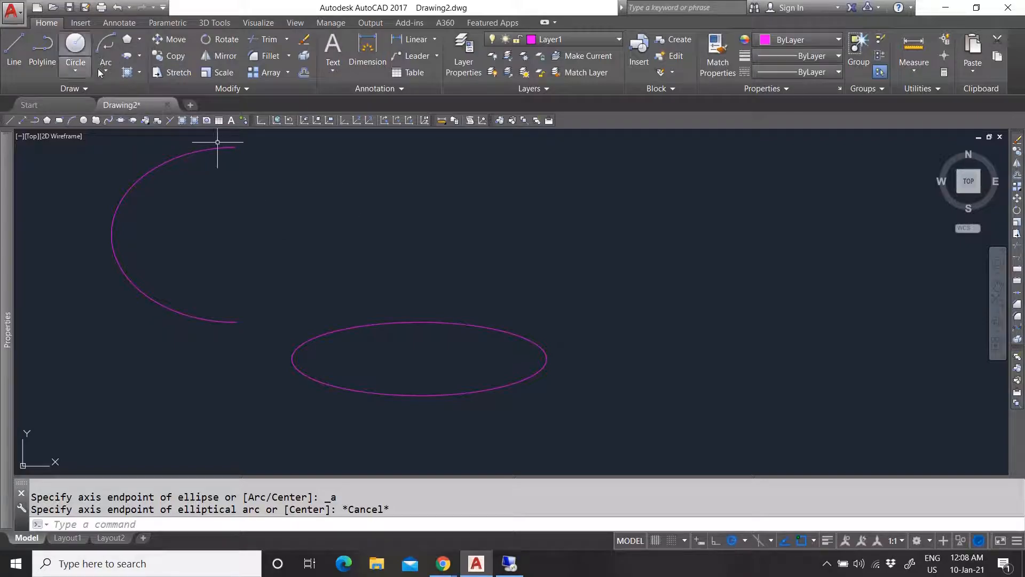
Draw a tall, narrow elliptical arc above the flat ellipse freehand, running from its right side over the top to its upper left.
{"action": "left_click", "coordinate": [129, 72]}
{"action": "left_click", "coordinate": [328, 206]}
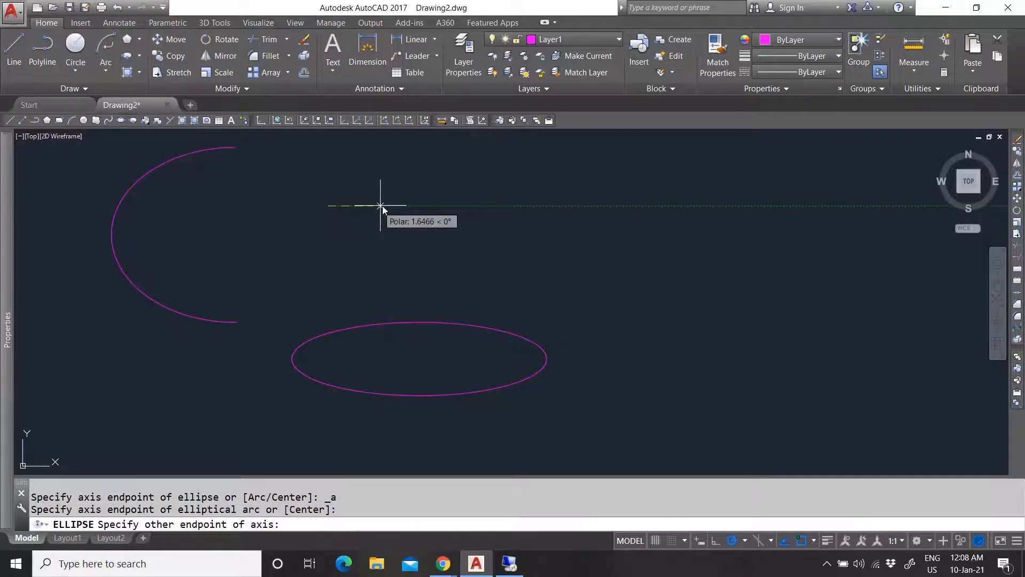
{"action": "left_click", "coordinate": [432, 205]}
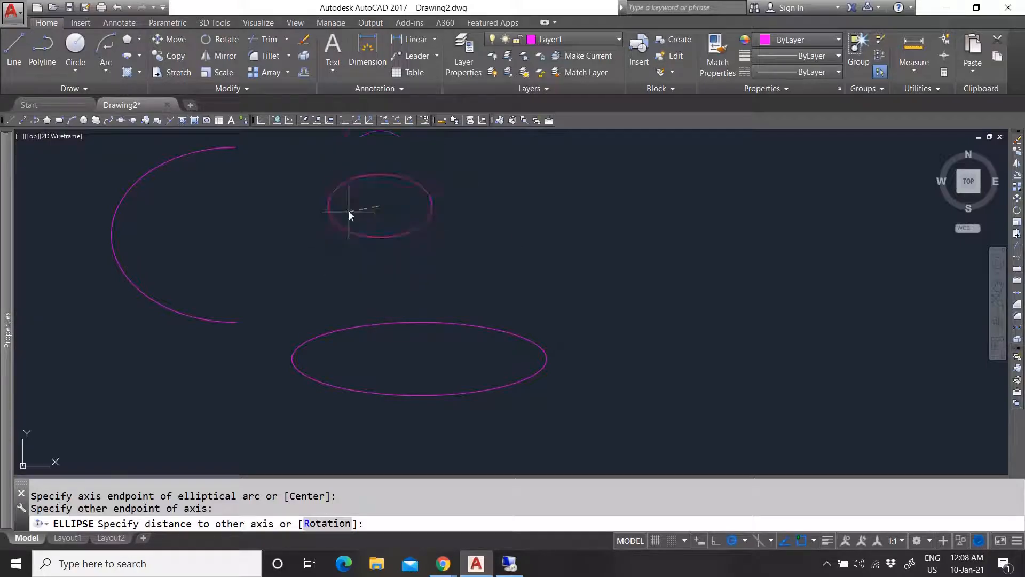
{"action": "left_click", "coordinate": [288, 209]}
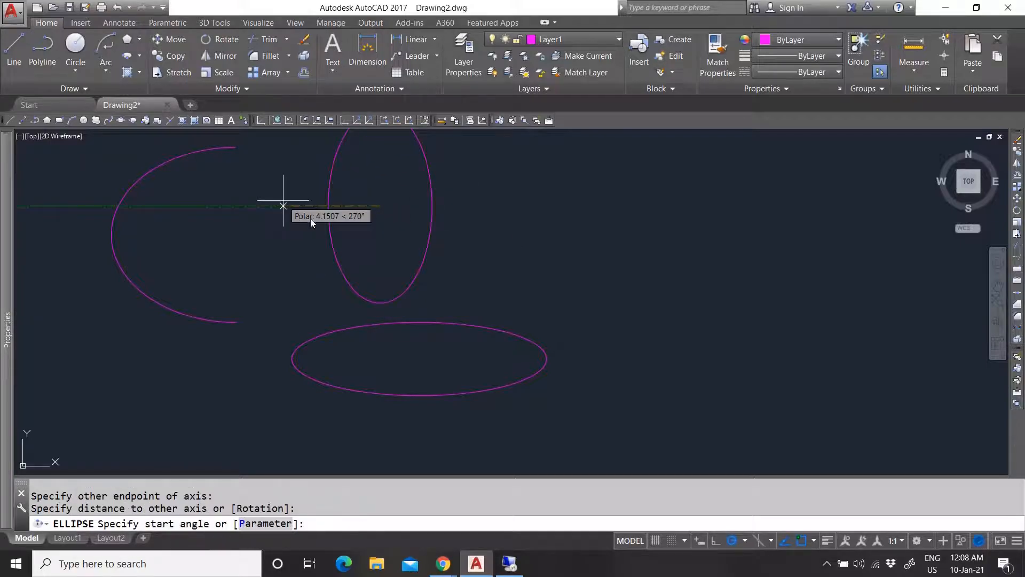
{"action": "left_click", "coordinate": [472, 239]}
{"action": "scroll", "coordinate": [388, 310], "scroll_direction": "down", "scroll_amount": 4}
{"action": "scroll", "coordinate": [370, 282], "scroll_direction": "up", "scroll_amount": 6}
{"action": "scroll", "coordinate": [393, 285], "scroll_direction": "down", "scroll_amount": 3}
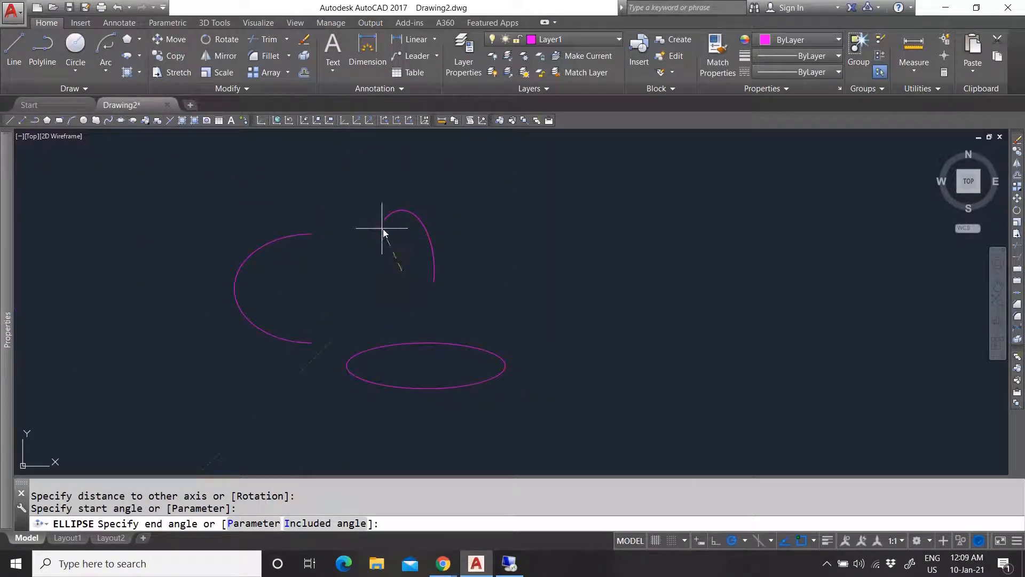
{"action": "left_click", "coordinate": [377, 250]}
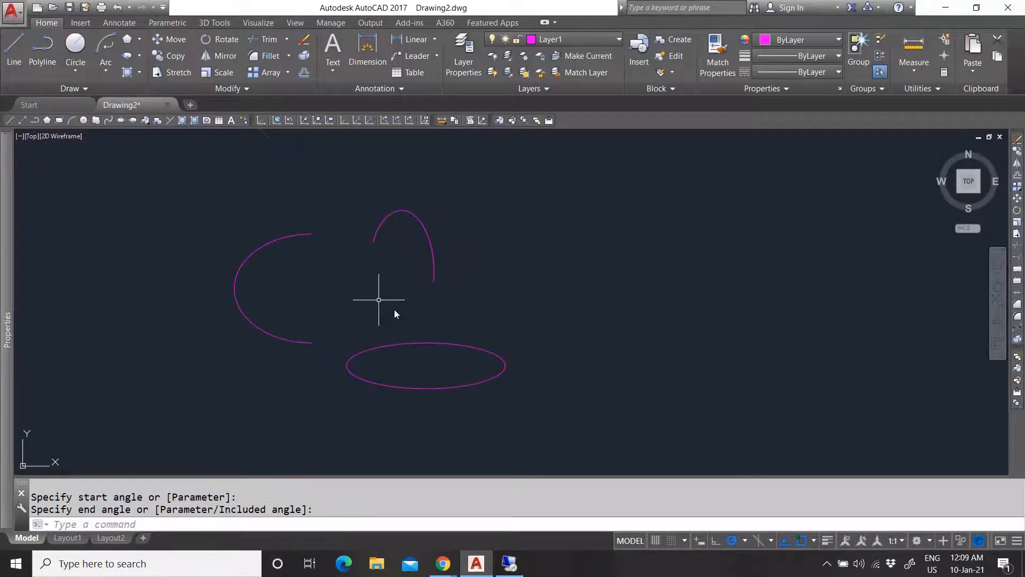
Stretch the right end of the tall arc freehand along its curve to its lower right.
{"action": "left_click", "coordinate": [398, 213]}
{"action": "scroll", "coordinate": [428, 284], "scroll_direction": "up", "scroll_amount": 2}
{"action": "left_click", "coordinate": [437, 279]}
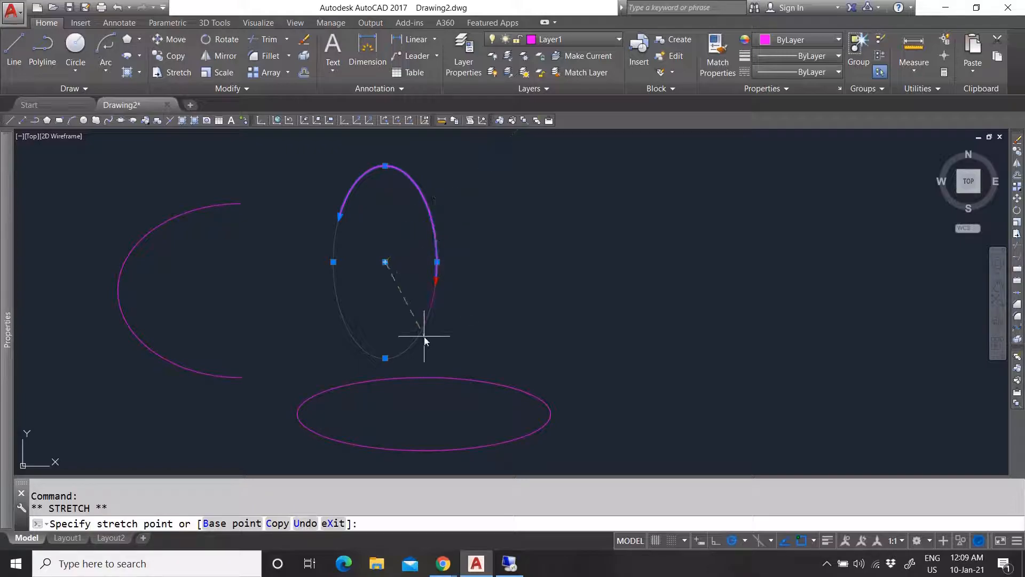
{"action": "left_click", "coordinate": [424, 339]}
Stretch the left end of the tall arc slightly further down its left side, and clear the selection.
{"action": "left_click", "coordinate": [340, 216]}
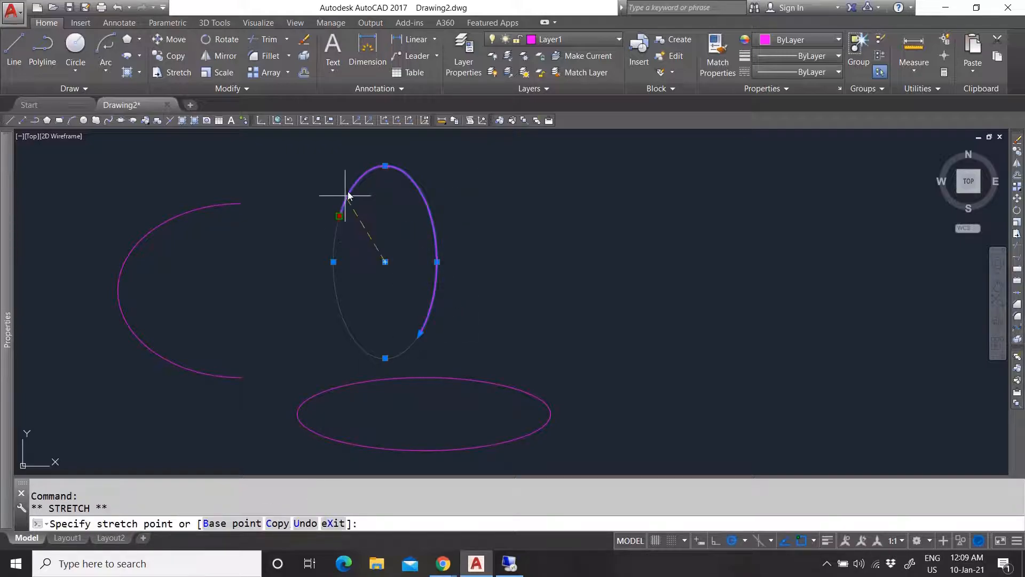
{"action": "left_click", "coordinate": [340, 216]}
{"action": "left_click", "coordinate": [339, 216]}
{"action": "left_click", "coordinate": [337, 294]}
{"action": "left_click", "coordinate": [337, 295]}
{"action": "left_click", "coordinate": [337, 228]}
{"action": "key", "text": "Escape"}
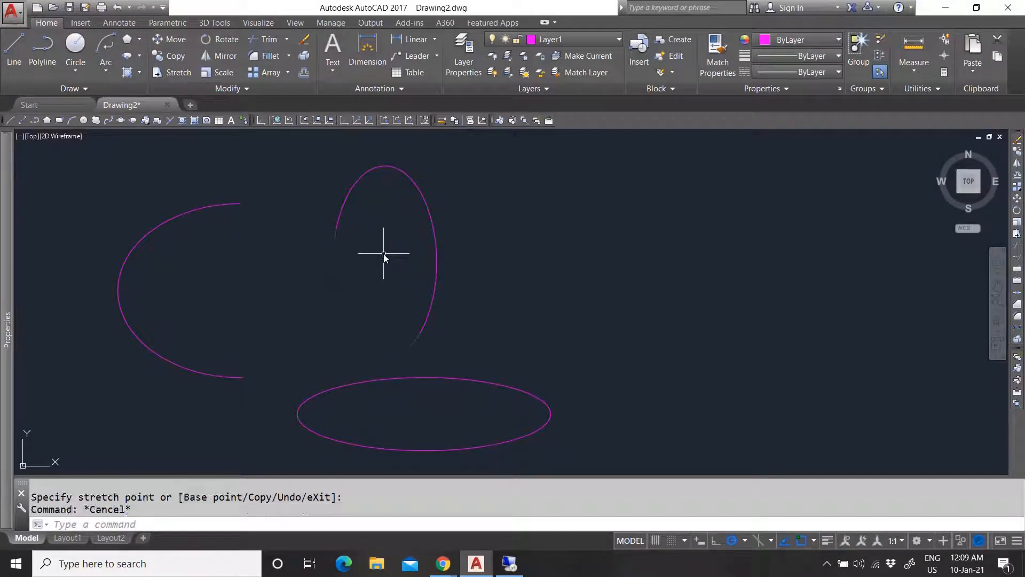
Hatch the inside of the flat ellipse, trying the SOLID pattern before applying ANSI32.
{"action": "left_click", "coordinate": [141, 72]}
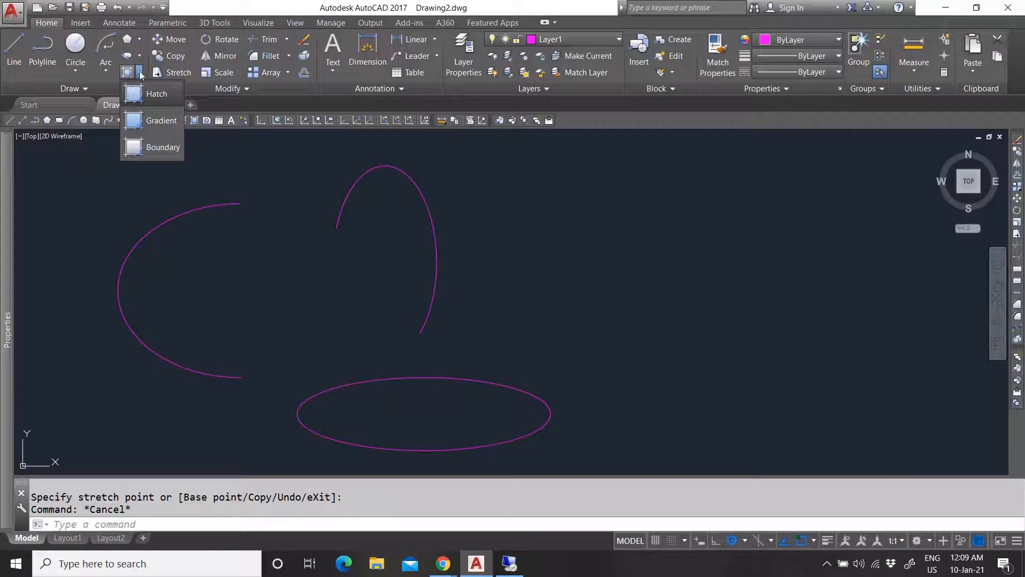
{"action": "left_click", "coordinate": [139, 72]}
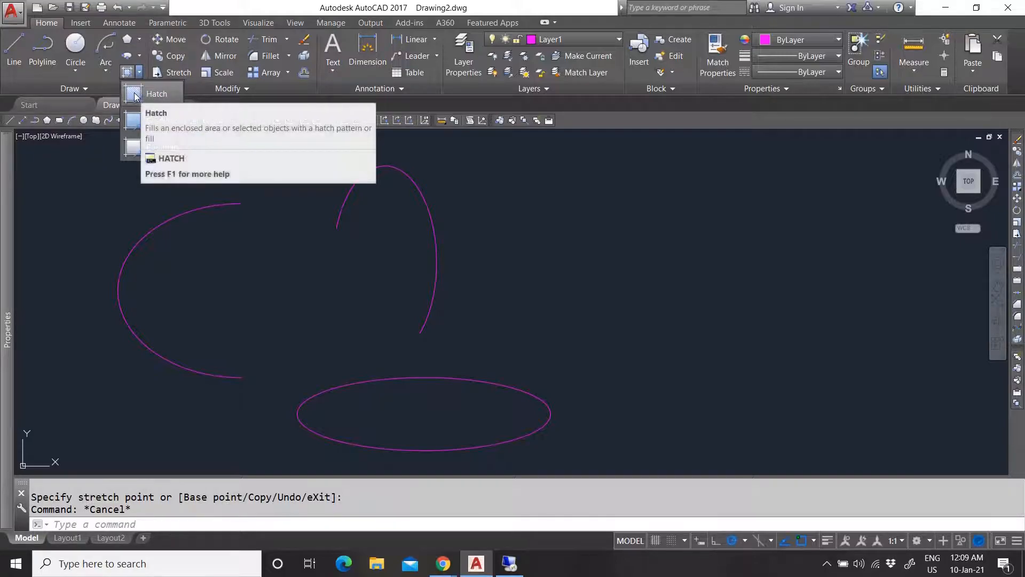
{"action": "scroll", "coordinate": [395, 355], "scroll_direction": "down", "scroll_amount": 3}
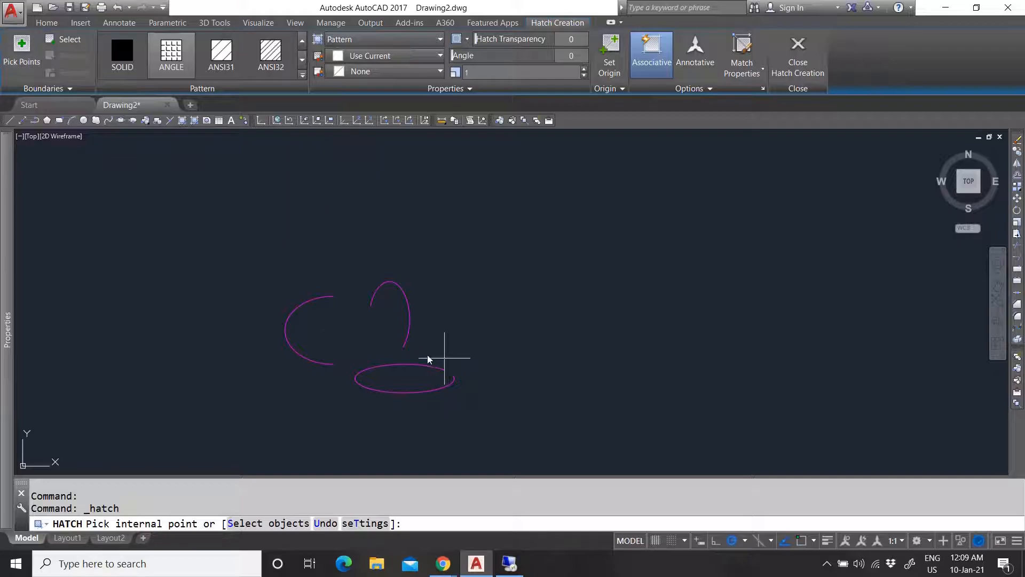
{"action": "left_click", "coordinate": [432, 380]}
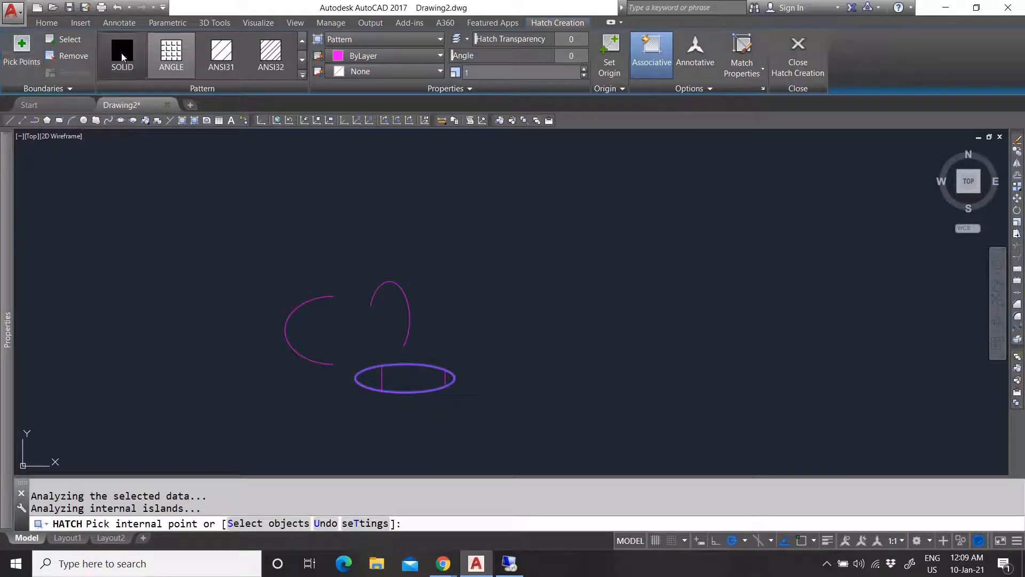
{"action": "left_click", "coordinate": [120, 53]}
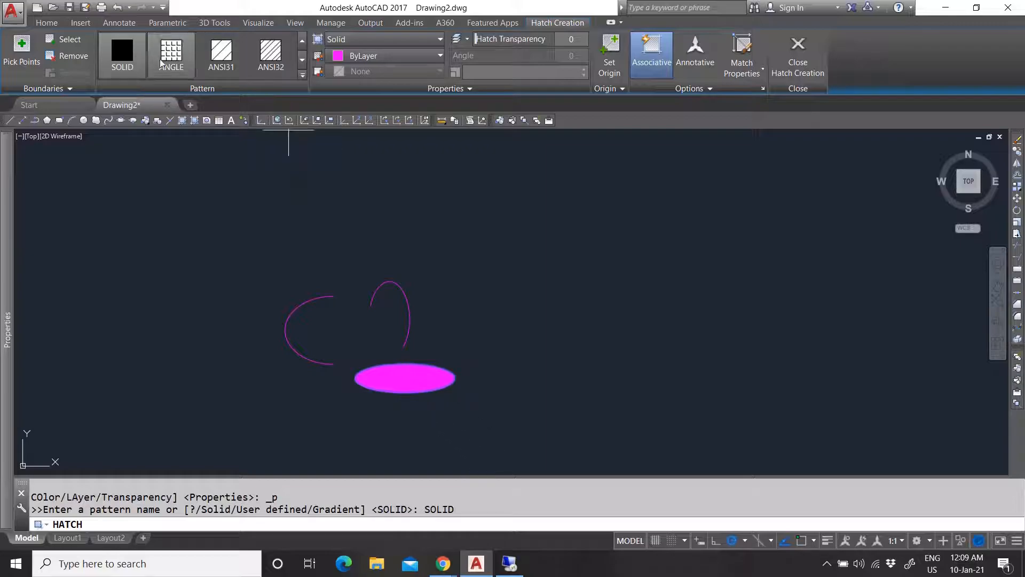
{"action": "left_click", "coordinate": [265, 59]}
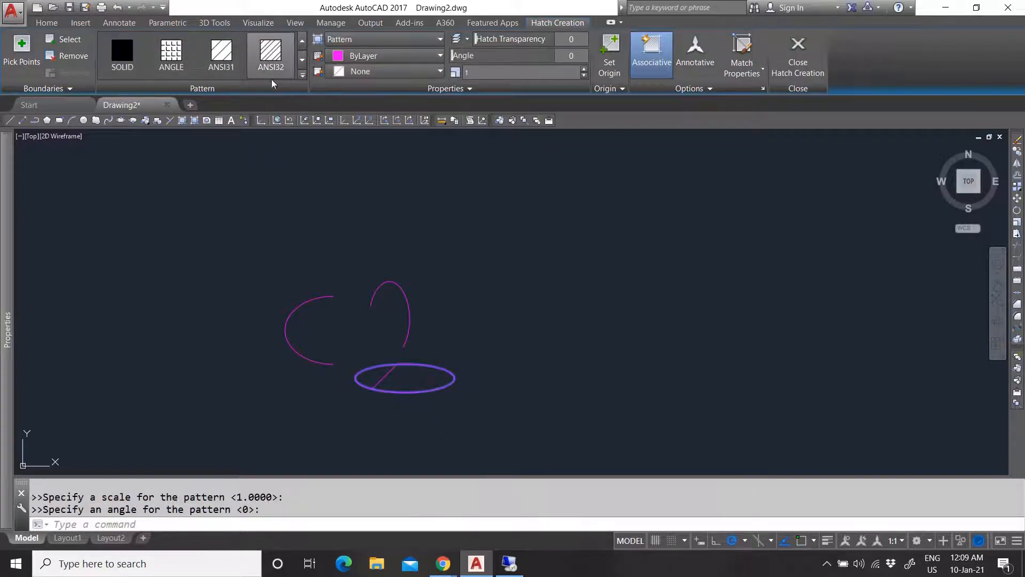
Browse the hatch patterns, try the Solid hatch type, and apply the ANSI31 pattern to the flat ellipse.
{"action": "left_click", "coordinate": [303, 75]}
{"action": "scroll", "coordinate": [271, 125], "scroll_direction": "down", "scroll_amount": 3}
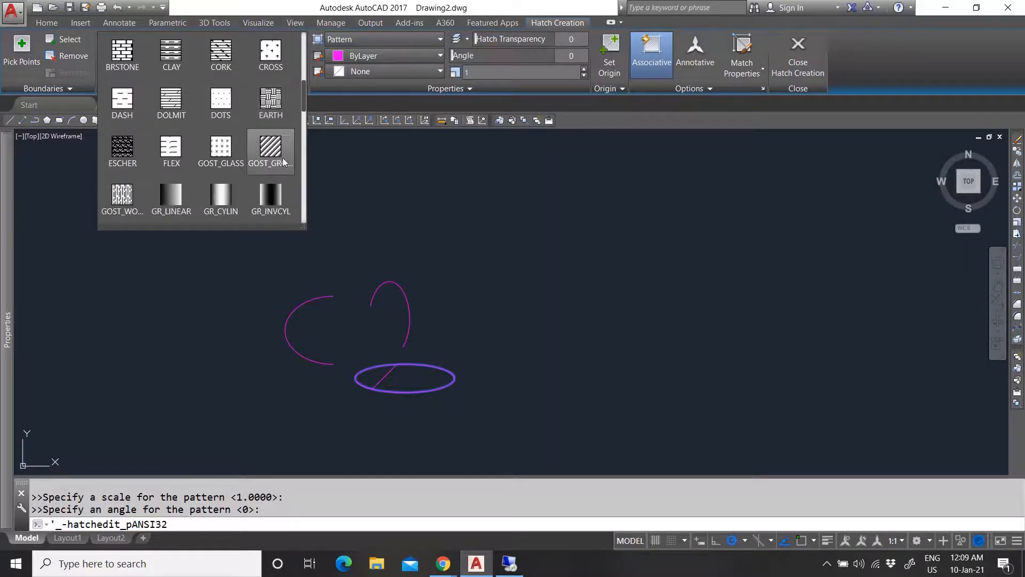
{"action": "mouse_move", "coordinate": [306, 103]}
{"action": "left_mouse_down"}
{"action": "mouse_move", "coordinate": [305, 210]}
{"action": "mouse_move", "coordinate": [304, 46]}
{"action": "left_mouse_up"}
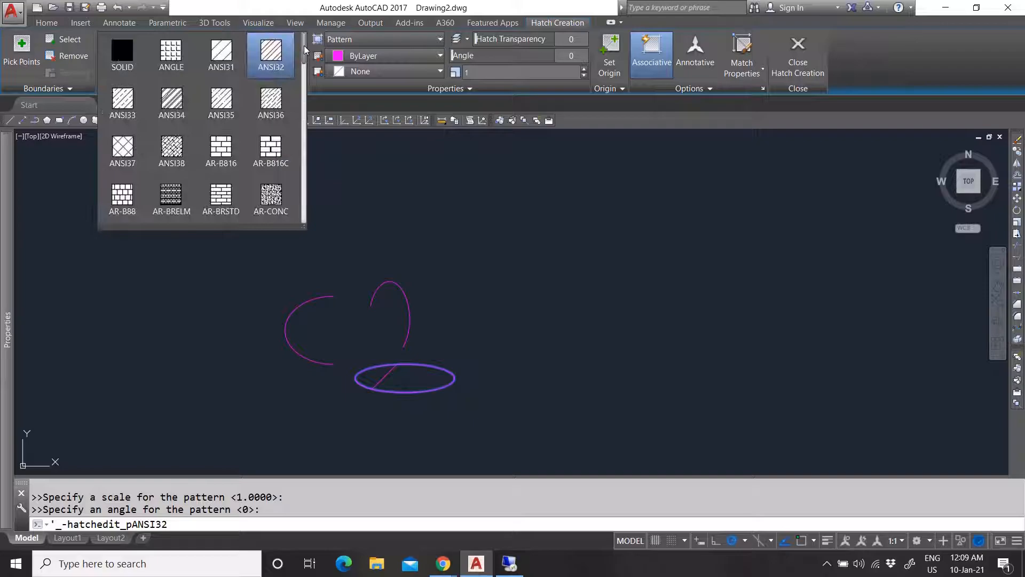
{"action": "left_click", "coordinate": [328, 86]}
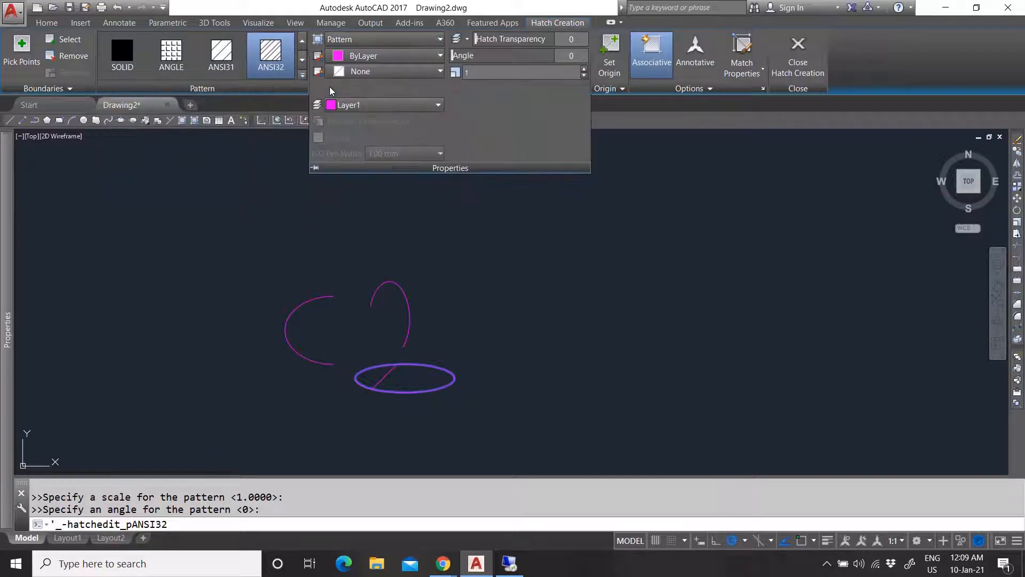
{"action": "left_click", "coordinate": [376, 37]}
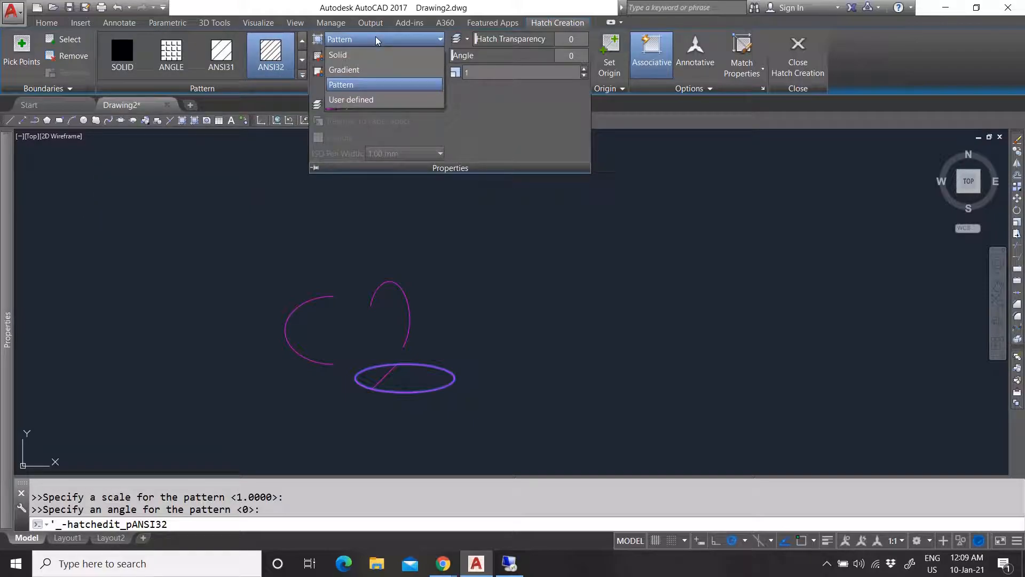
{"action": "left_click", "coordinate": [357, 56]}
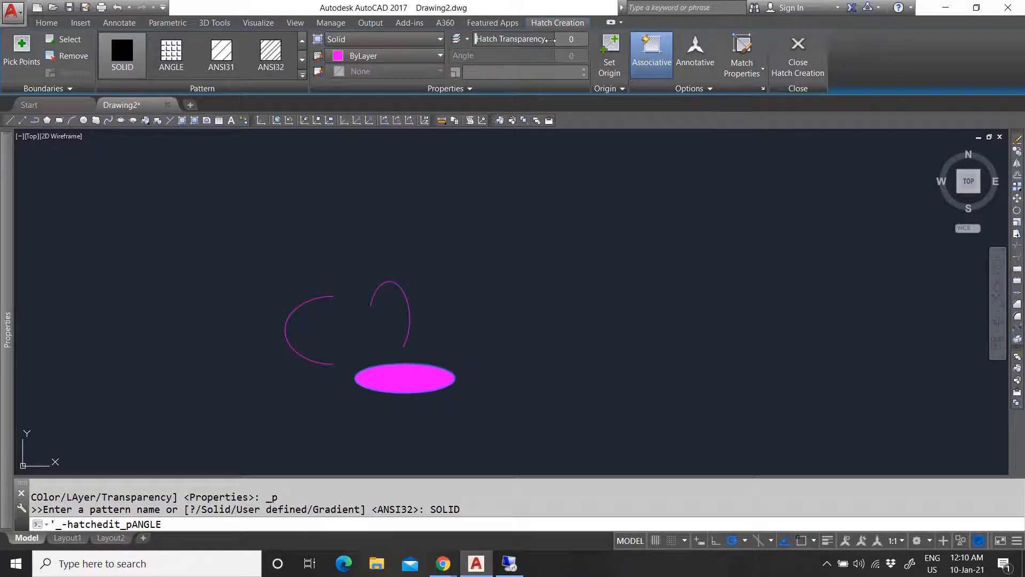
{"action": "left_click", "coordinate": [467, 89]}
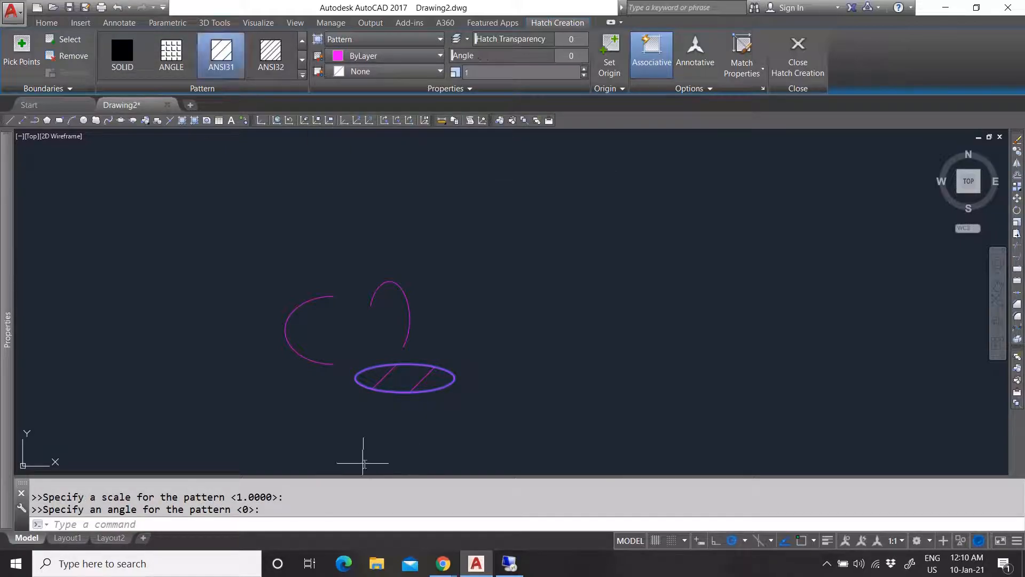
Adjust the hatch angle, trying 45 and 0 before settling on 94.
{"action": "left_click", "coordinate": [567, 57]}
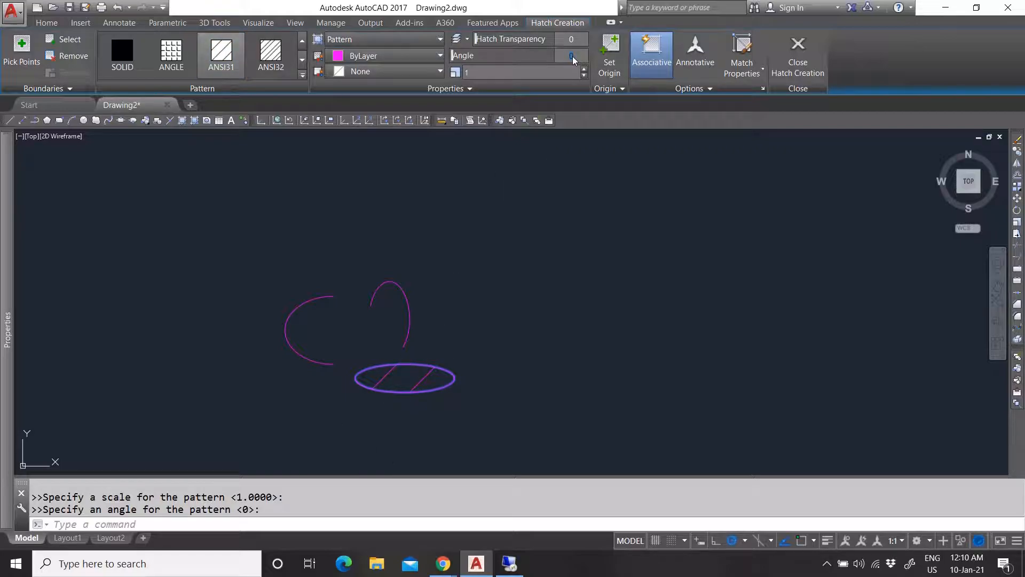
{"action": "key", "text": "Return"}
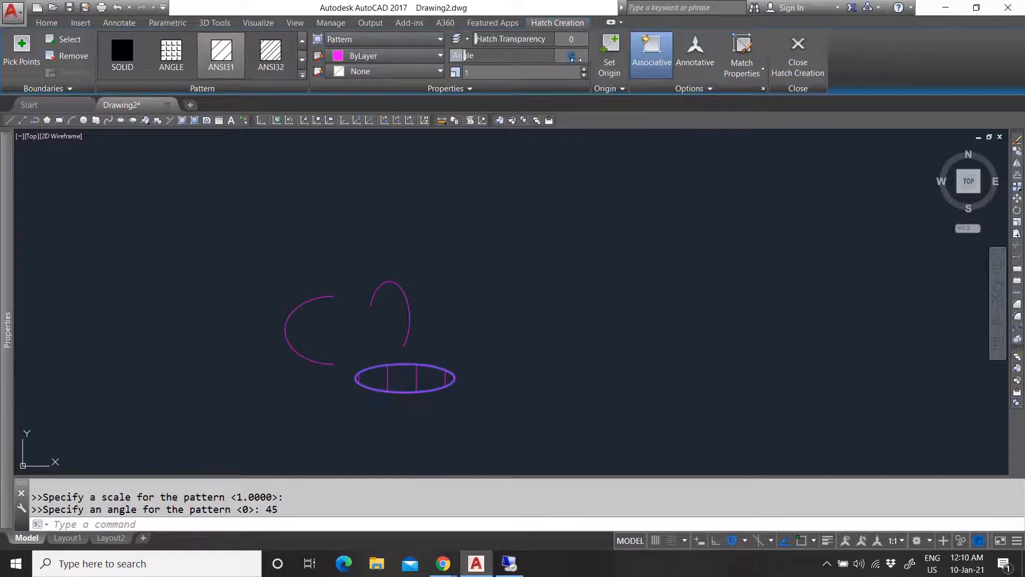
{"action": "key", "text": "Return"}
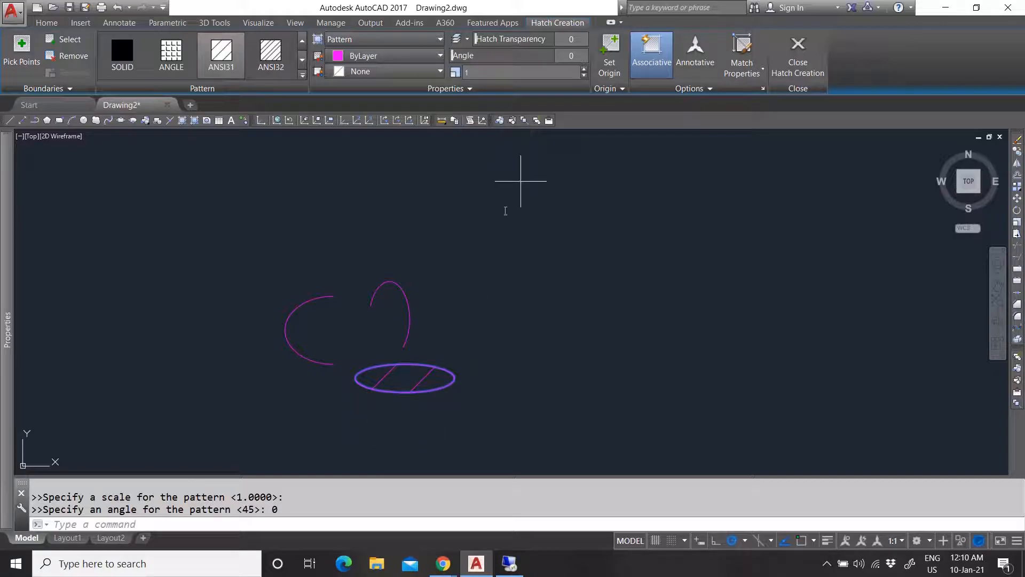
{"action": "type", "text": "45"}
{"action": "key", "text": "Return"}
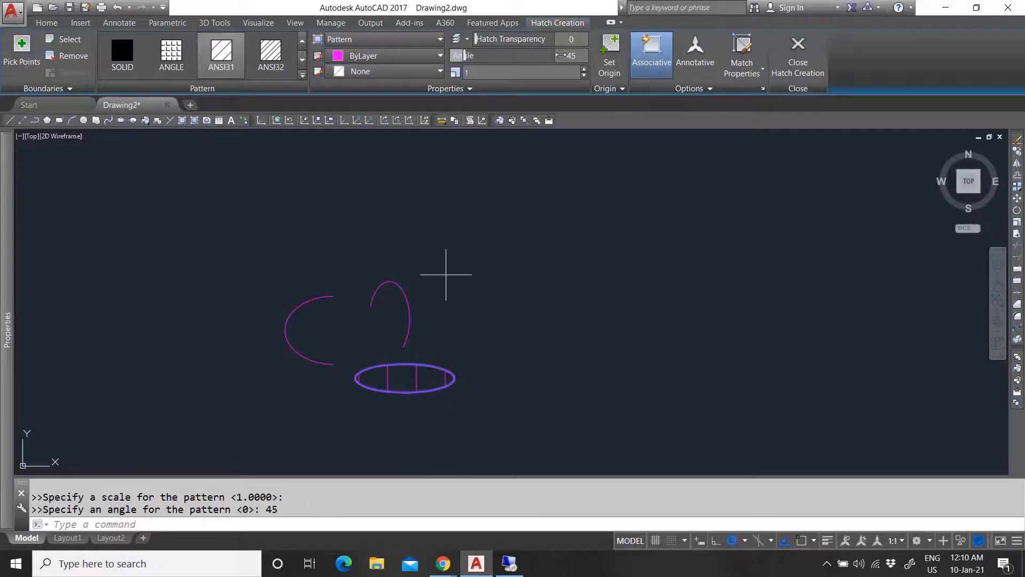
{"action": "left_click_drag", "start_coordinate": [580, 56], "coordinate": [560, 56]}
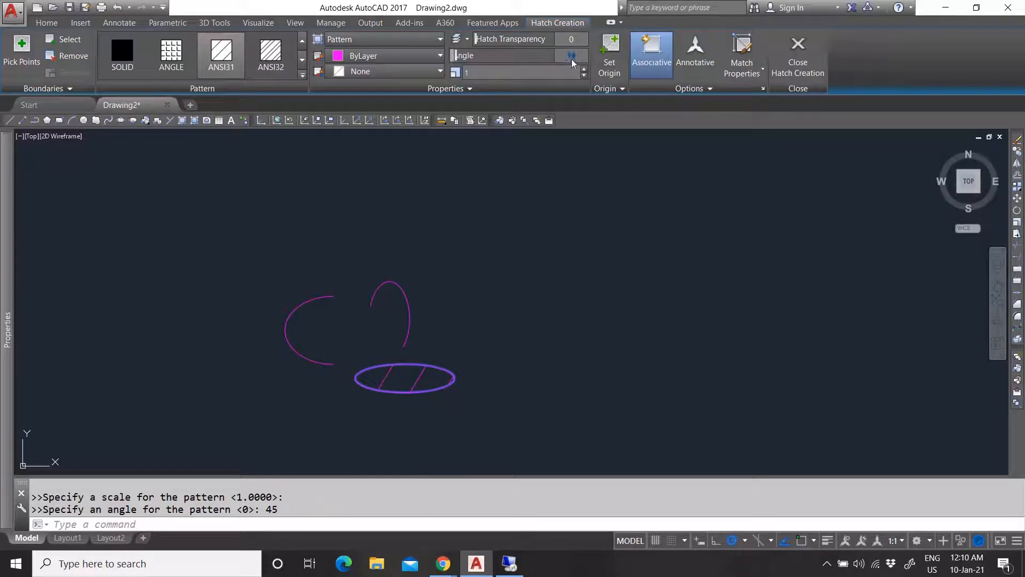
{"action": "mouse_move", "coordinate": [457, 58]}
{"action": "left_mouse_down"}
{"action": "mouse_move", "coordinate": [530, 55]}
{"action": "mouse_move", "coordinate": [494, 56]}
{"action": "mouse_move", "coordinate": [475, 81]}
{"action": "left_mouse_up"}
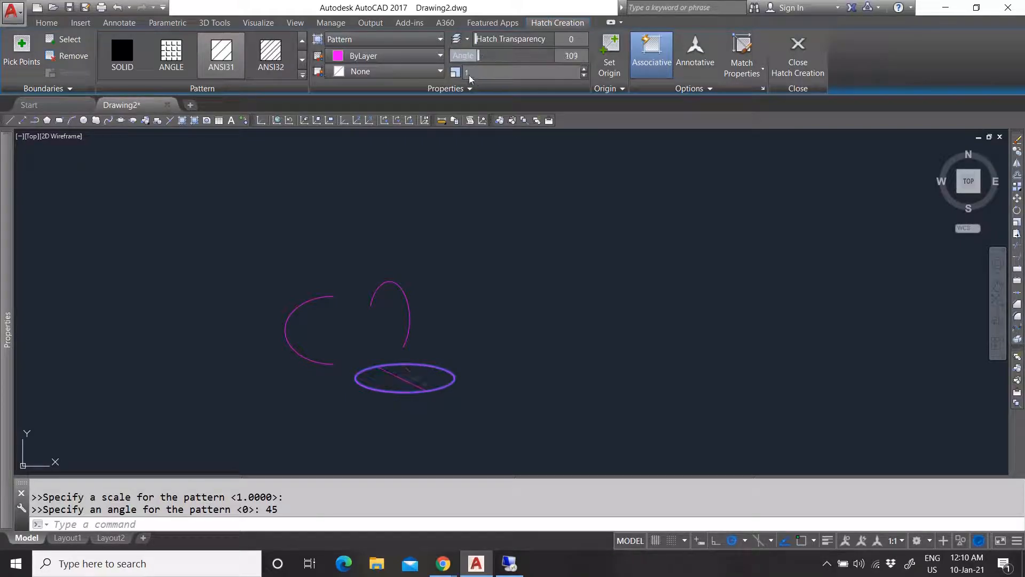
Set the hatch pattern scale to 0.5, trying 10, 0.1 and 0.2 first.
{"action": "left_click", "coordinate": [474, 73]}
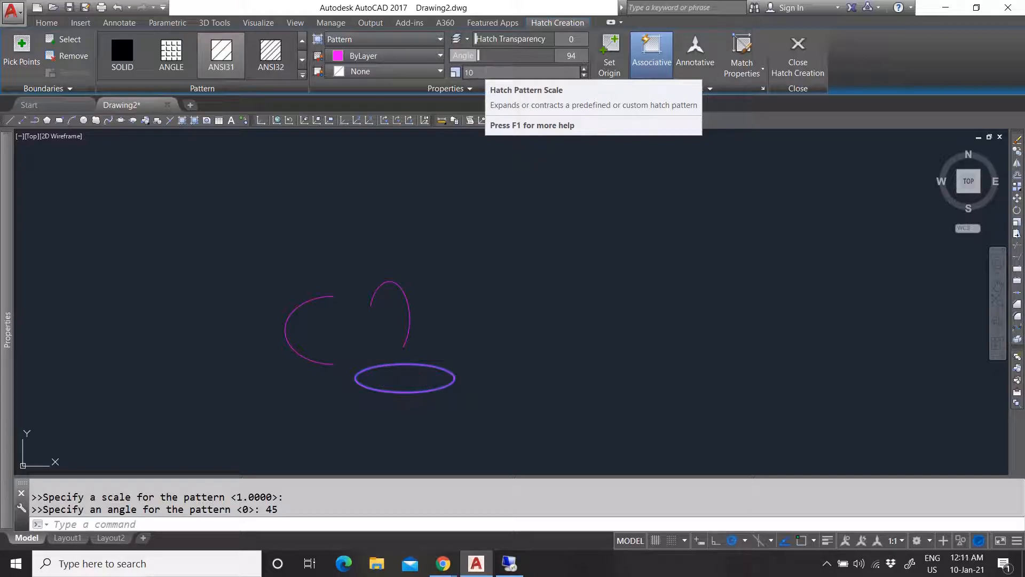
{"action": "left_click_drag", "start_coordinate": [480, 72], "coordinate": [456, 72]}
{"action": "type", "text": "0."}
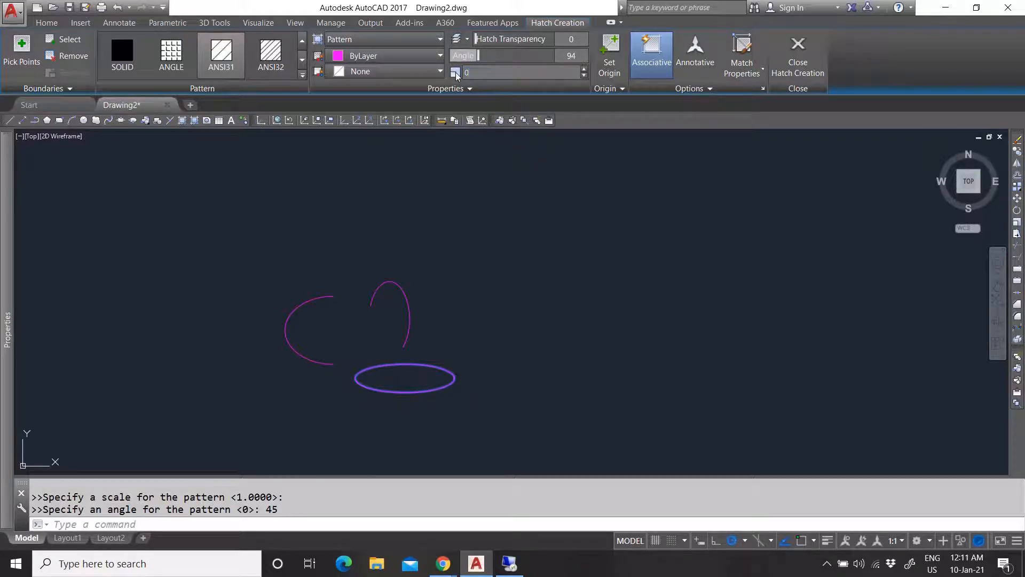
{"action": "left_click", "coordinate": [491, 55]}
{"action": "scroll", "coordinate": [401, 388], "scroll_direction": "up", "scroll_amount": 4}
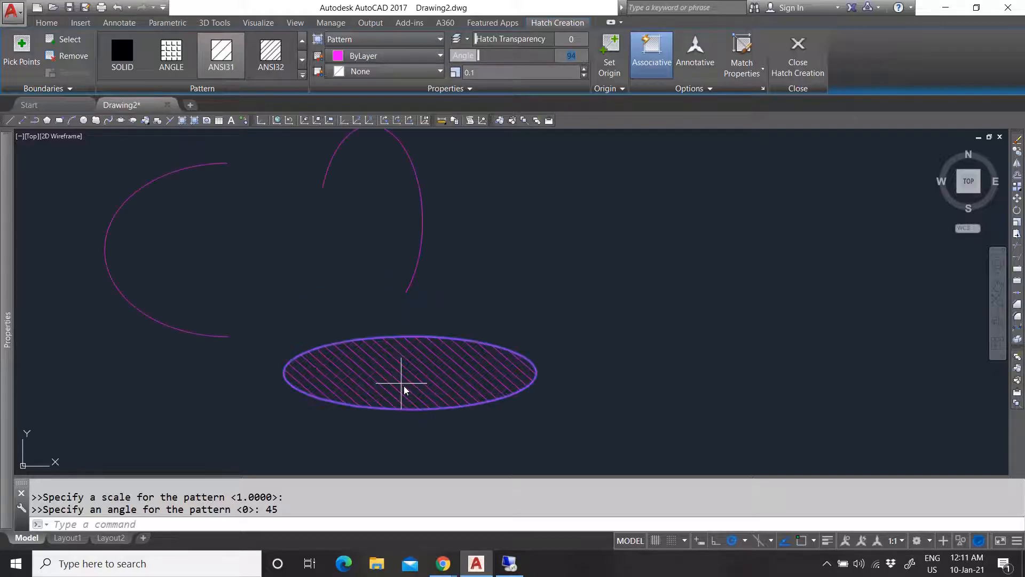
{"action": "key", "text": "Tab"}
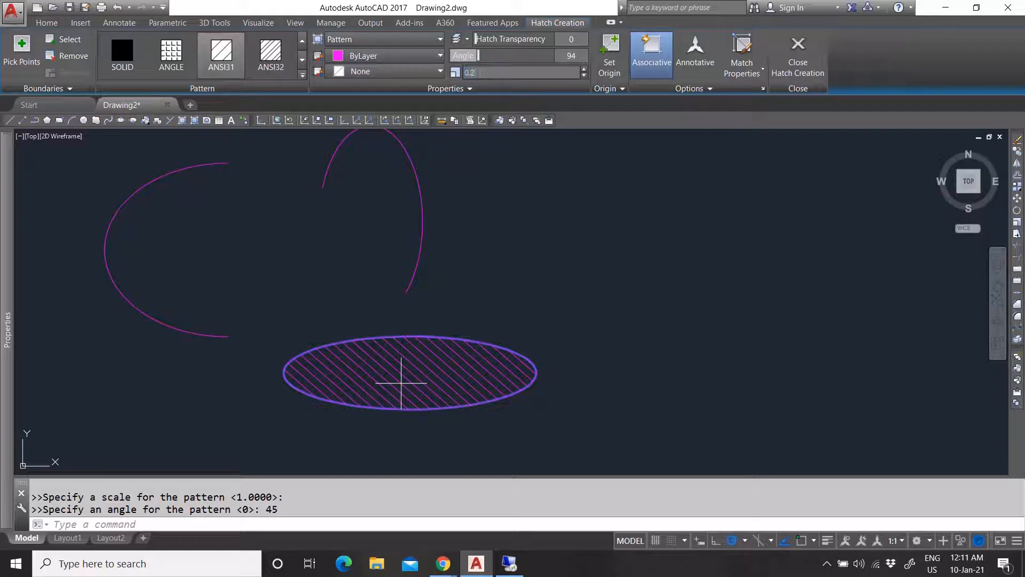
{"action": "left_click", "coordinate": [483, 73]}
{"action": "type", "text": "0.5"}
{"action": "key", "text": "Return"}
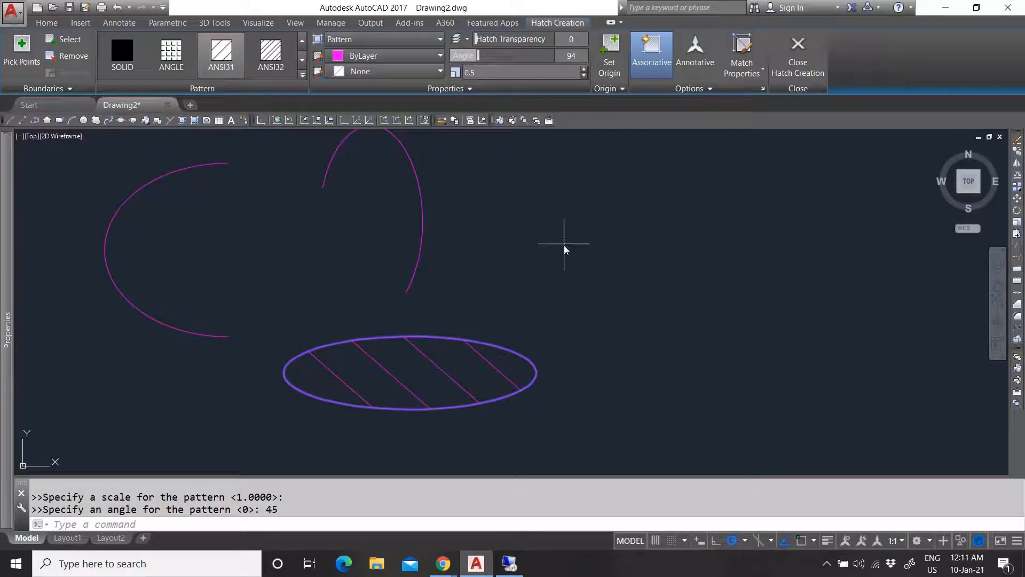
Try to hatch the open area outside the ellipse, dismiss the boundary error, and finish the ellipse's hatch.
{"action": "left_click", "coordinate": [565, 250]}
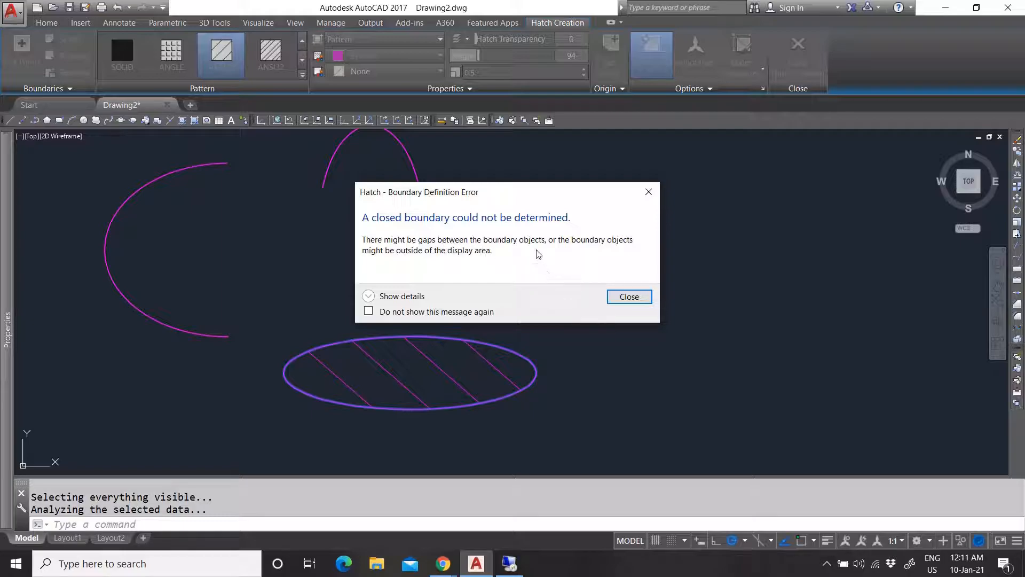
{"action": "left_click", "coordinate": [628, 298]}
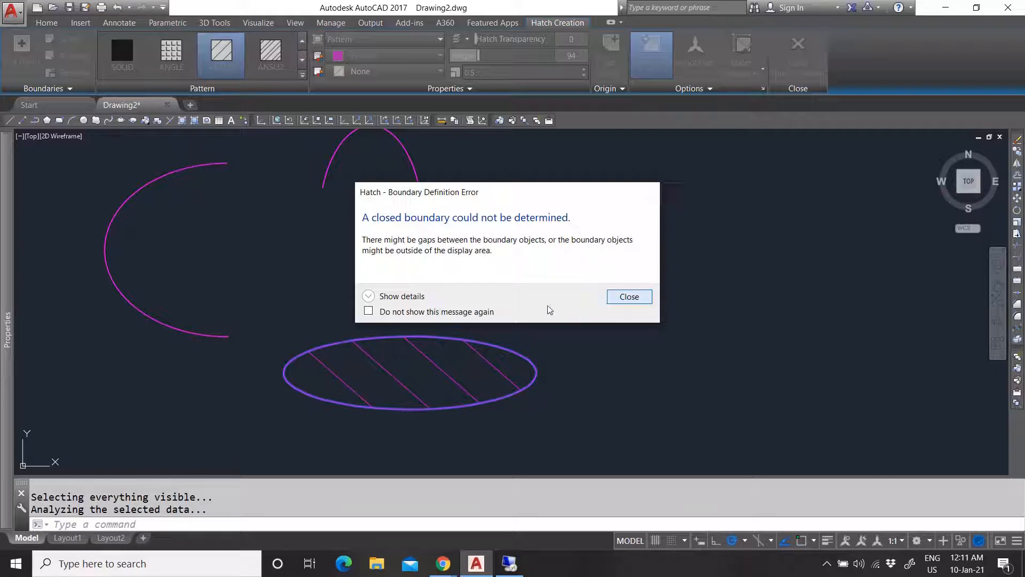
{"action": "right_click", "coordinate": [447, 357]}
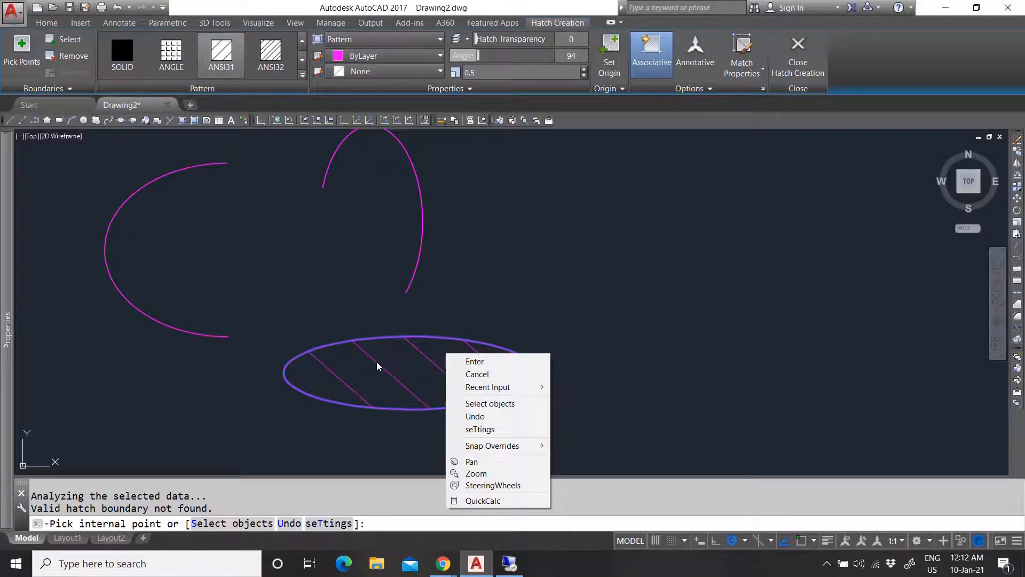
{"action": "left_click", "coordinate": [483, 361]}
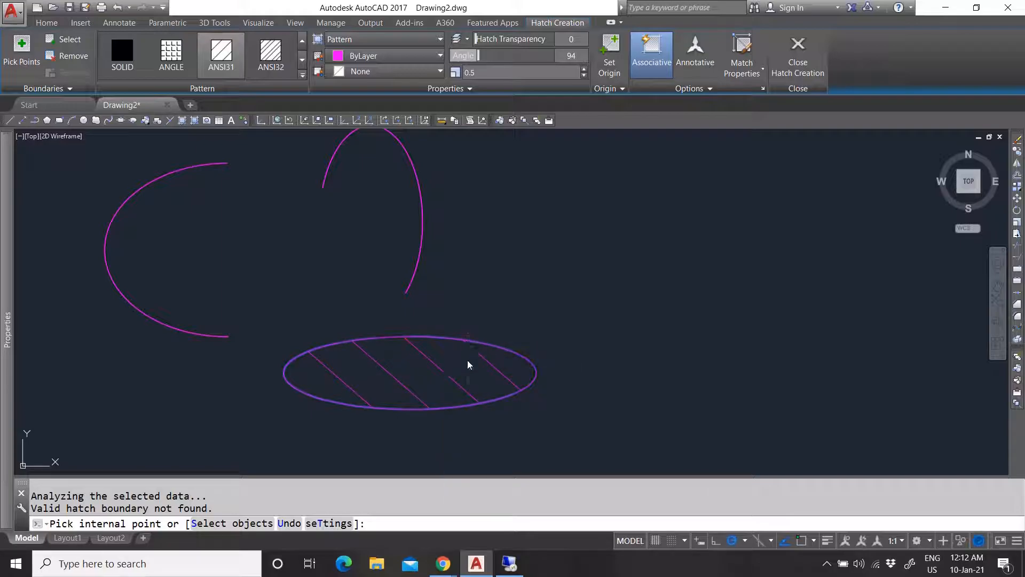
Select the finished hatch to view its editing settings, and clear the selection.
{"action": "left_click", "coordinate": [431, 361]}
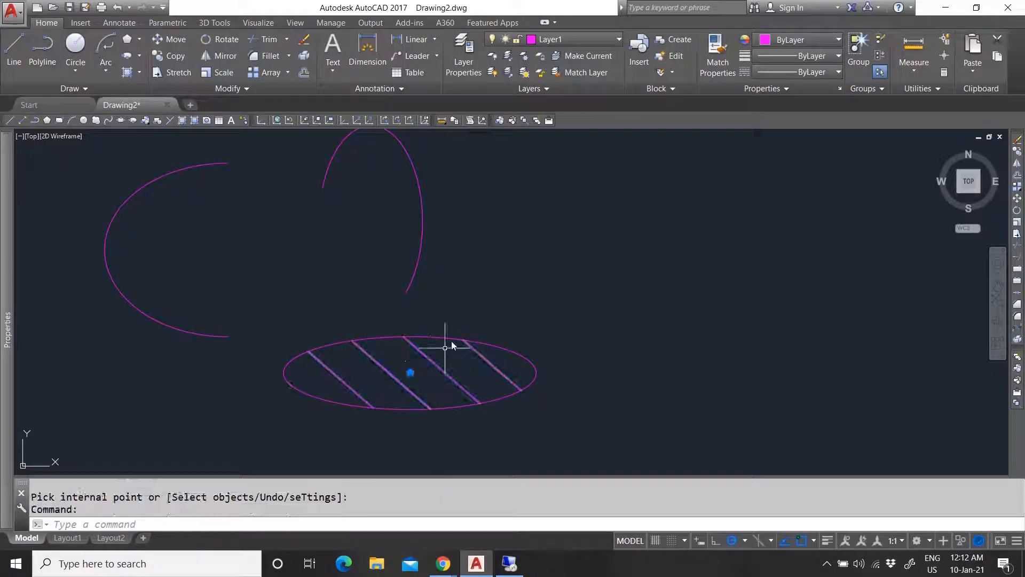
{"action": "key", "text": "Escape"}
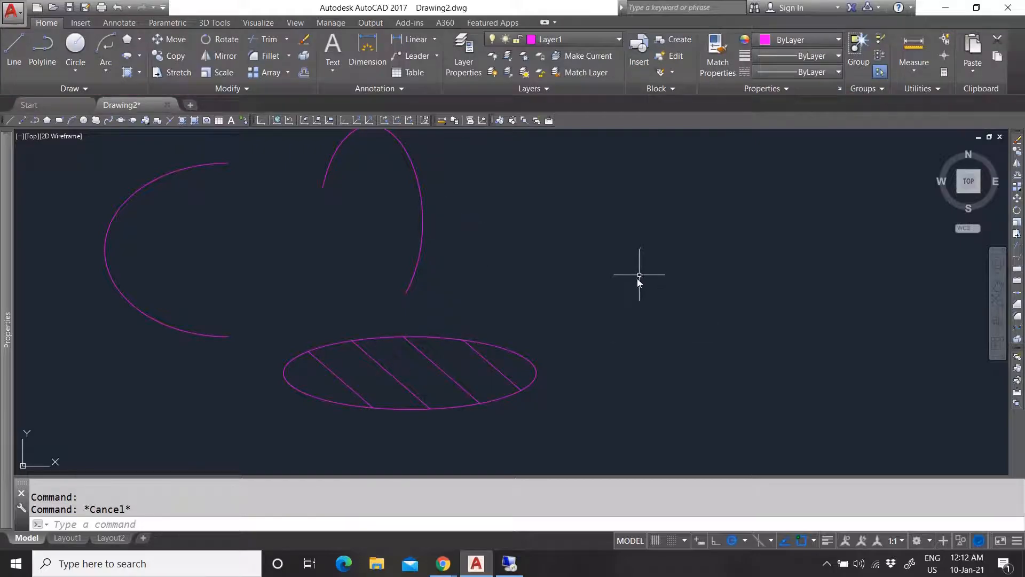
{"action": "left_click", "coordinate": [504, 372]}
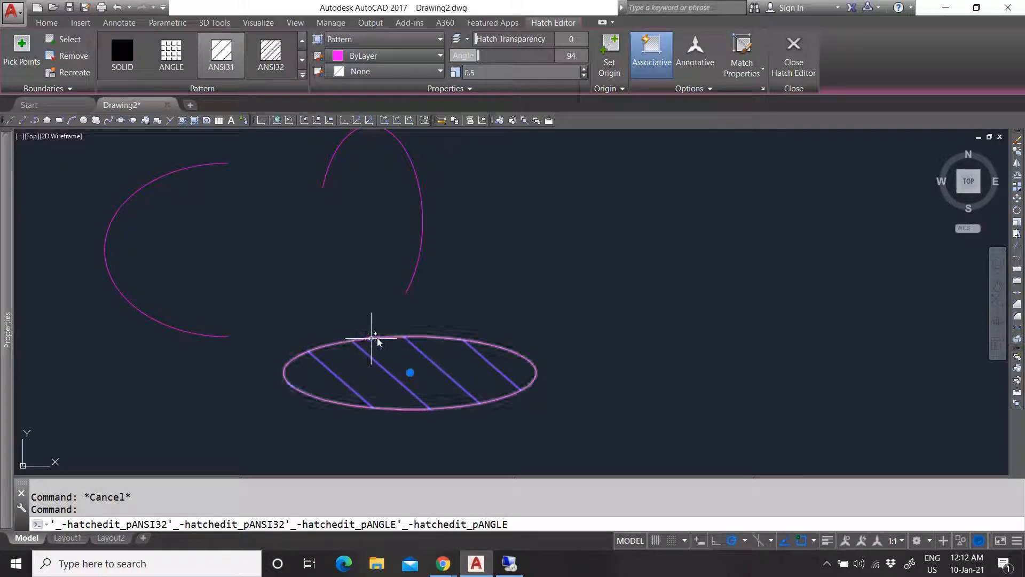
{"action": "key", "text": "Escape"}
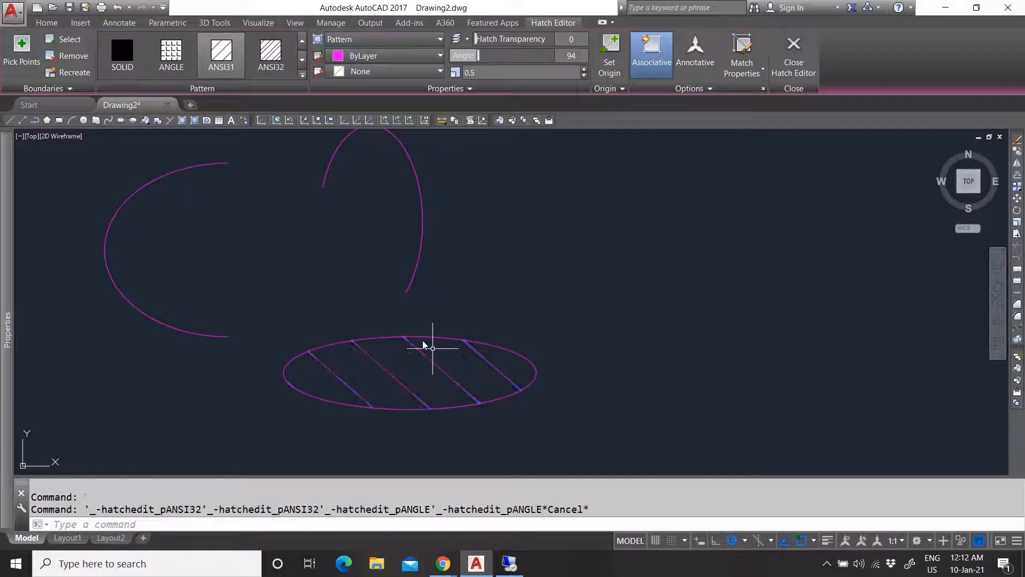
Stretch the hatched ellipse's upper quadrant point upward freehand until the shape is nearly circular.
{"action": "left_click", "coordinate": [419, 338]}
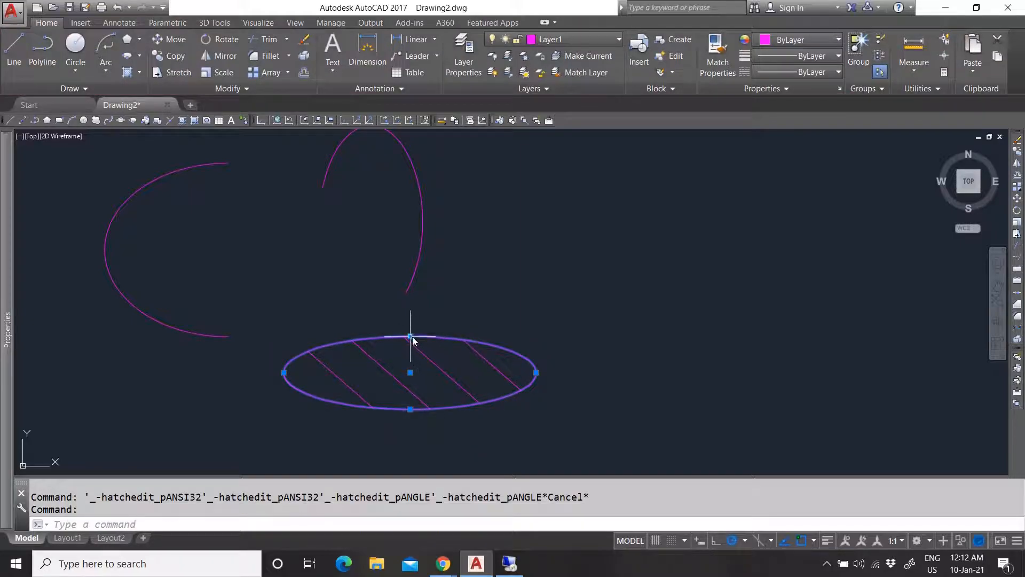
{"action": "left_click", "coordinate": [410, 336]}
{"action": "left_click", "coordinate": [479, 276]}
{"action": "scroll", "coordinate": [448, 348], "scroll_direction": "down", "scroll_amount": 4}
{"action": "scroll", "coordinate": [449, 348], "scroll_direction": "up", "scroll_amount": 4}
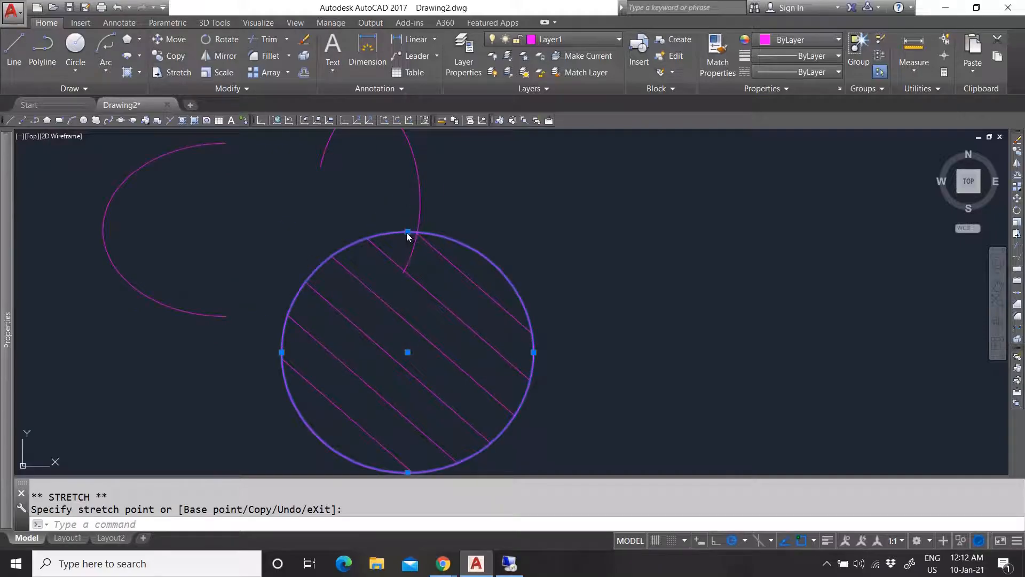
Try to flatten the hatched ellipse by stretching its upper quadrant point down, check its properties, and undo the change.
{"action": "left_click", "coordinate": [407, 231]}
{"action": "left_click", "coordinate": [407, 309]}
{"action": "key", "text": "Escape"}
{"action": "left_click", "coordinate": [474, 275]}
{"action": "left_click", "coordinate": [434, 320]}
{"action": "key", "text": "Escape"}
{"action": "left_click", "coordinate": [412, 310]}
{"action": "mouse_move", "coordinate": [12, 273]}
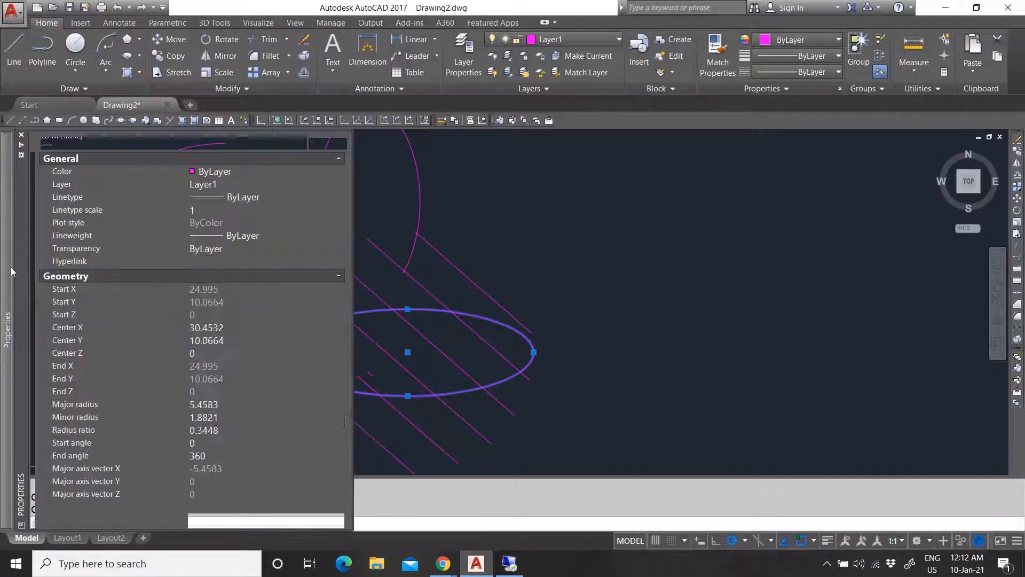
{"action": "left_click", "coordinate": [117, 12]}
{"action": "key", "text": "Escape"}
Stretch the nearly circular ellipse's right quadrant point outward freehand to make a wide hatched ellipse.
{"action": "left_click", "coordinate": [461, 274]}
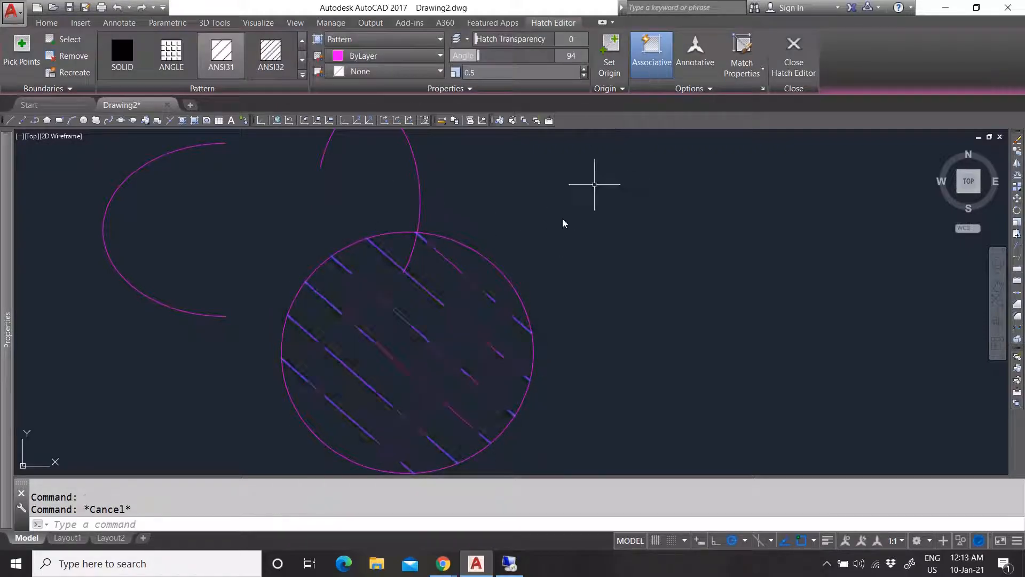
{"action": "left_click", "coordinate": [540, 245]}
{"action": "left_click", "coordinate": [481, 286]}
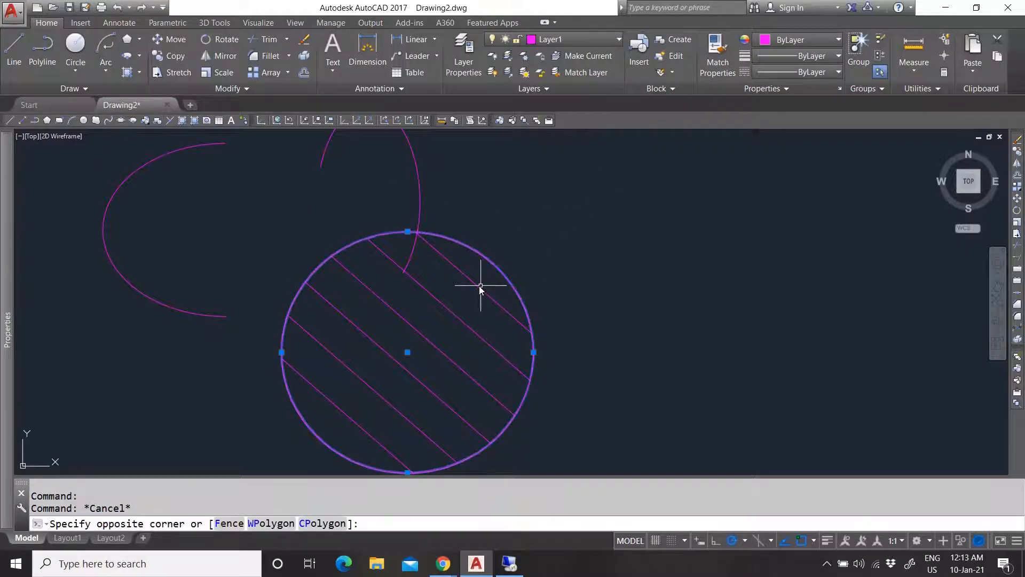
{"action": "left_click", "coordinate": [533, 352]}
{"action": "left_click", "coordinate": [692, 352]}
{"action": "scroll", "coordinate": [427, 377], "scroll_direction": "down", "scroll_amount": 5}
{"action": "scroll", "coordinate": [427, 376], "scroll_direction": "up", "scroll_amount": 4}
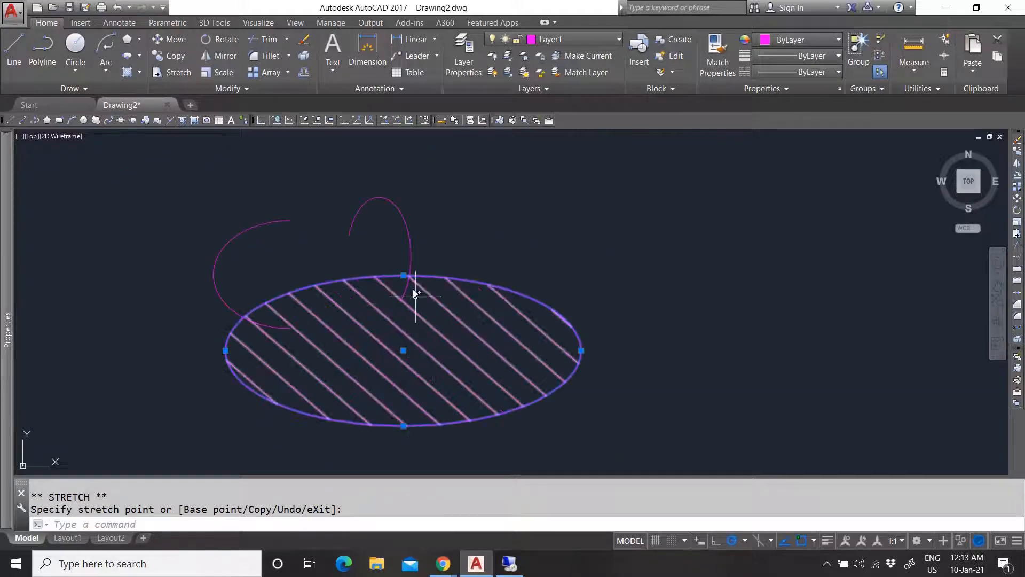
Narrow and flatten the hatched ellipse freehand by stretching its right and upper quadrant points inward, and clear the selection.
{"action": "left_click", "coordinate": [581, 351]}
{"action": "left_click", "coordinate": [503, 351]}
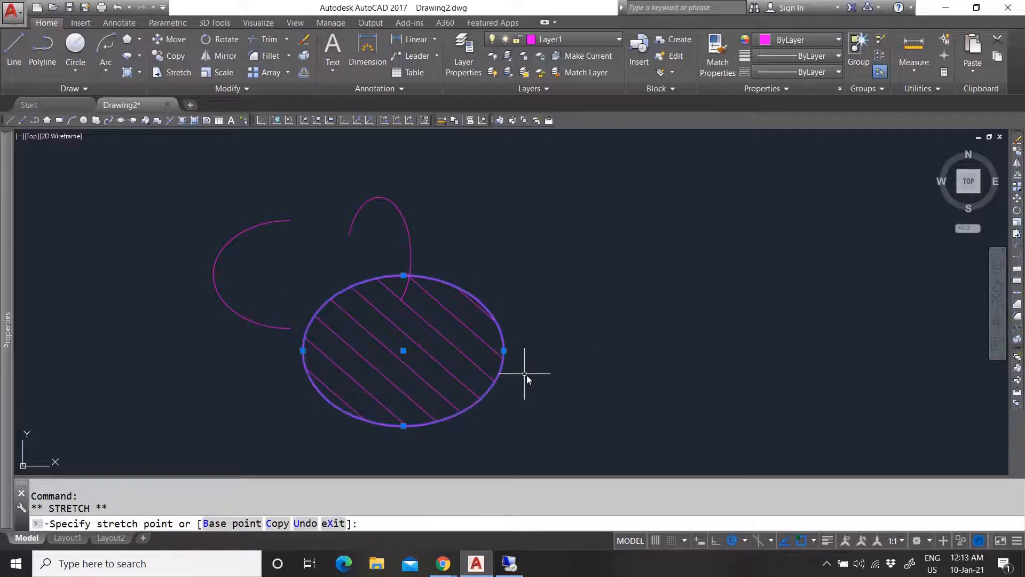
{"action": "left_click", "coordinate": [404, 276]}
{"action": "left_click", "coordinate": [403, 308]}
{"action": "scroll", "coordinate": [410, 328], "scroll_direction": "up", "scroll_amount": 3}
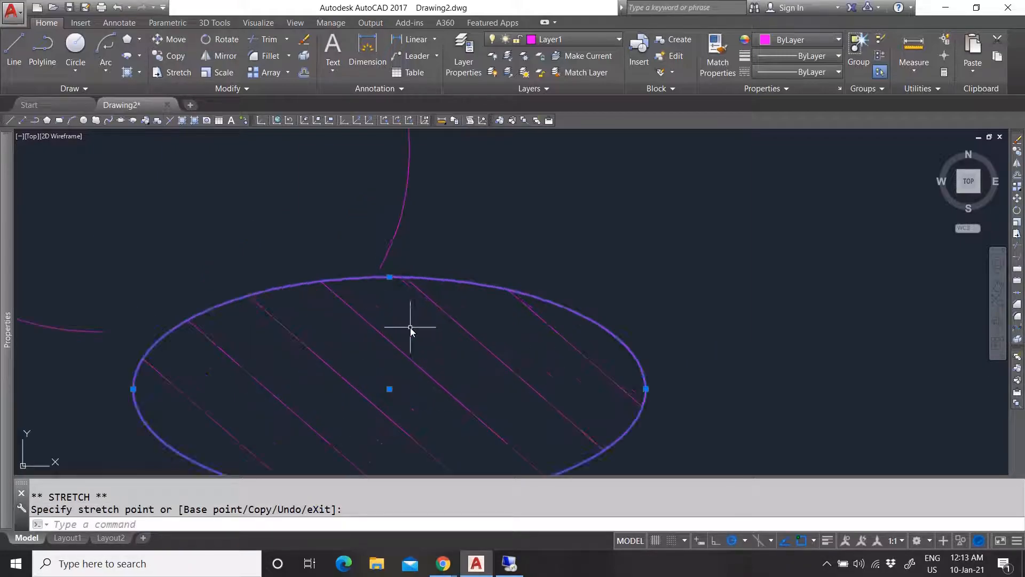
{"action": "key", "text": "Escape"}
{"action": "scroll", "coordinate": [466, 298], "scroll_direction": "down", "scroll_amount": 2}
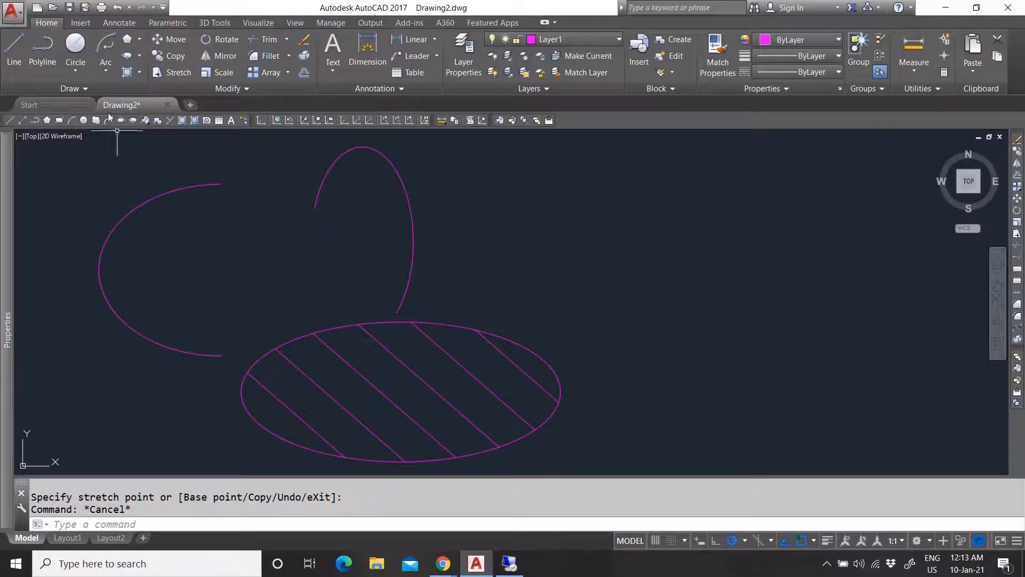
Fill the hatched ellipse with a two-colour linear gradient running from cyan to white.
{"action": "left_click", "coordinate": [139, 72]}
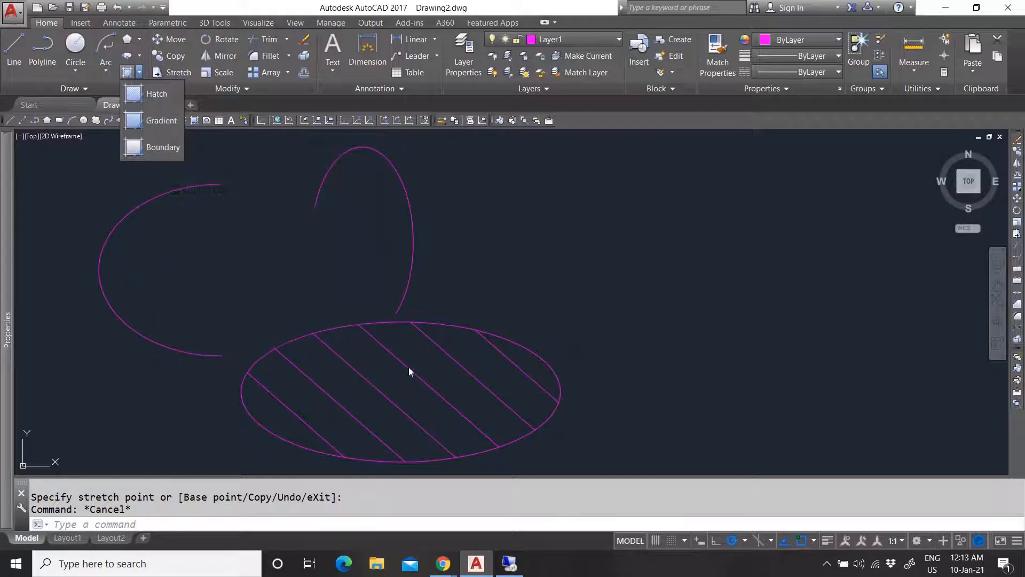
{"action": "left_click", "coordinate": [161, 119]}
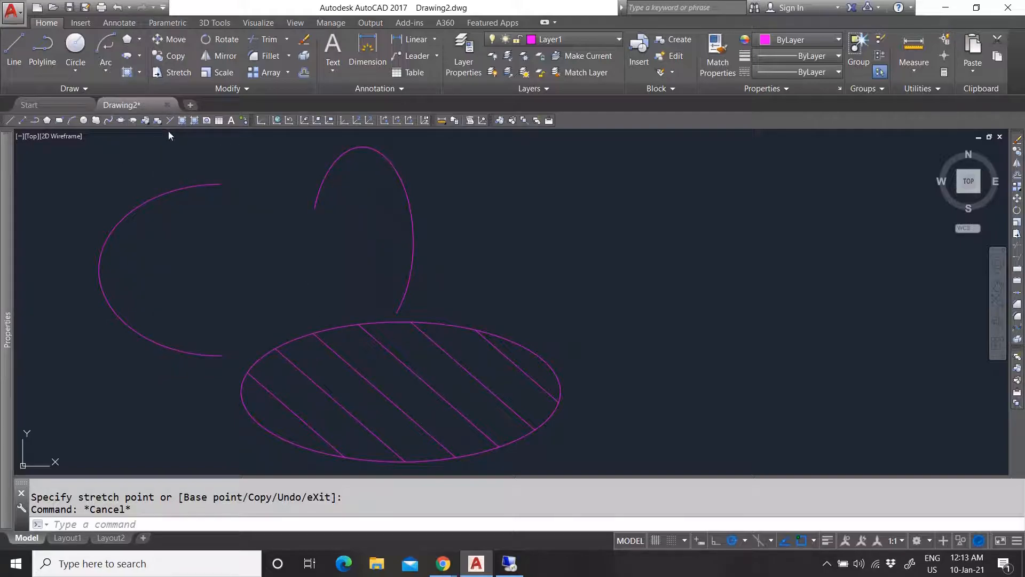
{"action": "left_click", "coordinate": [370, 394]}
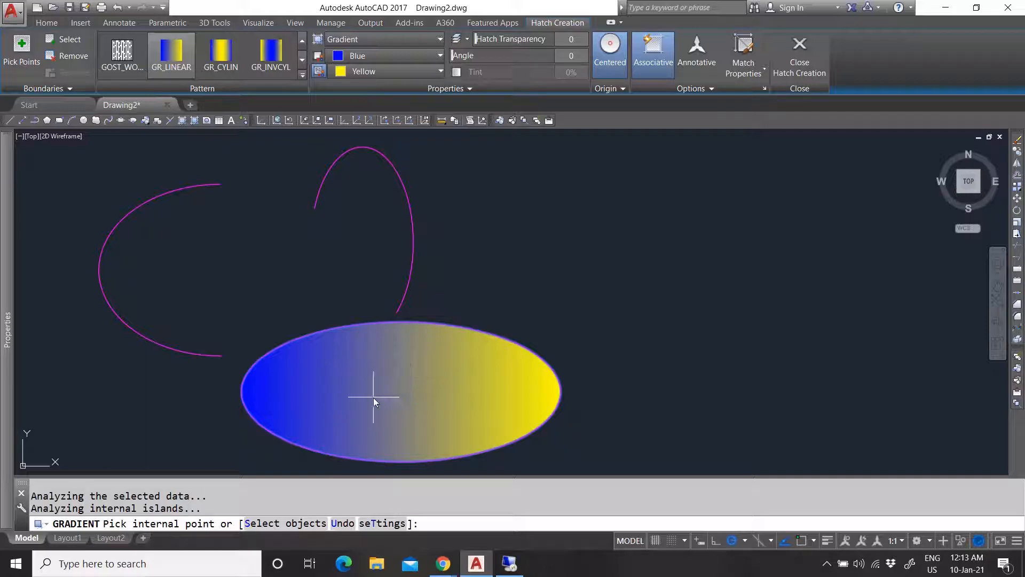
{"action": "left_click", "coordinate": [380, 57]}
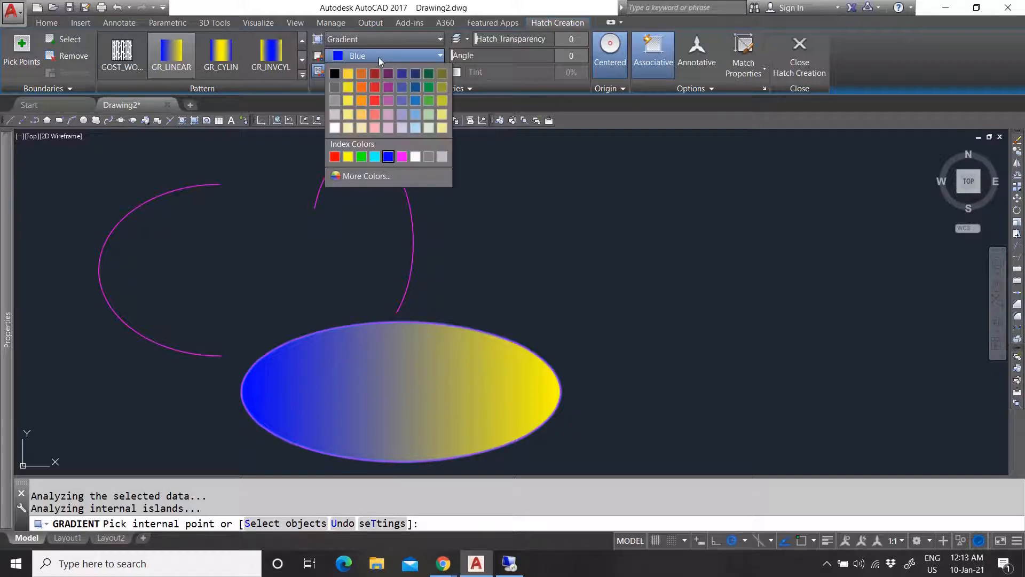
{"action": "left_click", "coordinate": [375, 156]}
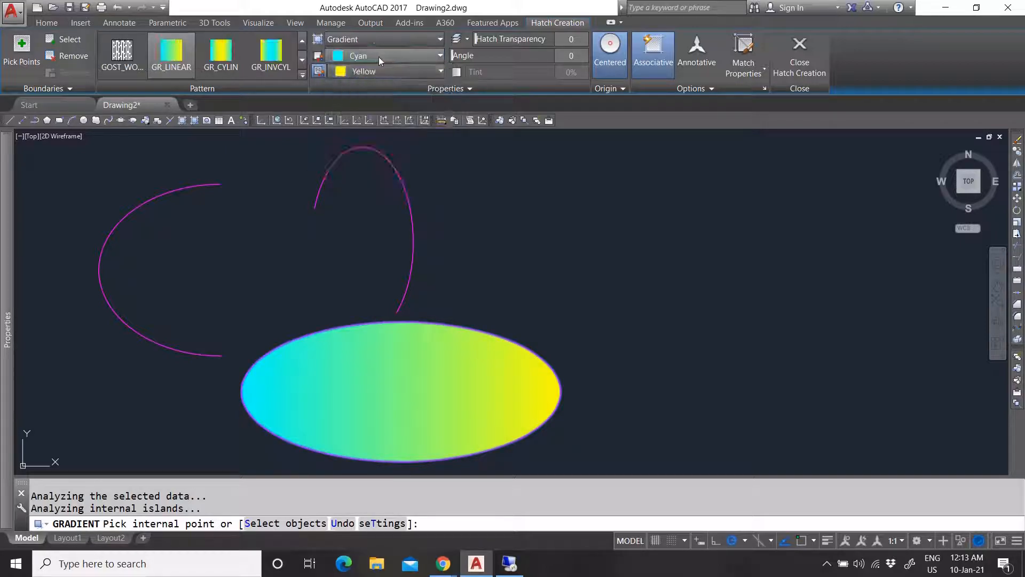
{"action": "left_click", "coordinate": [392, 72]}
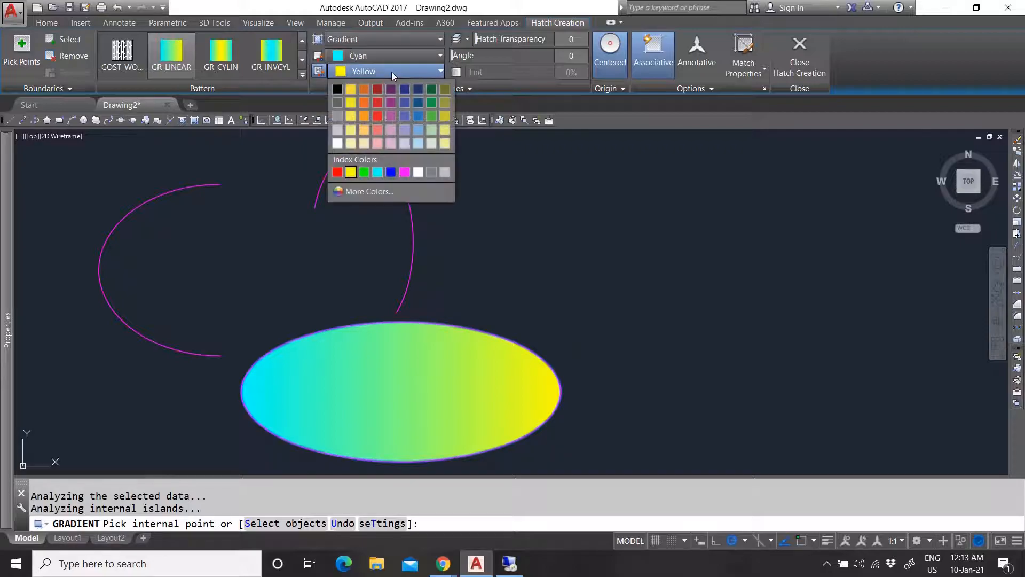
{"action": "left_click", "coordinate": [417, 172]}
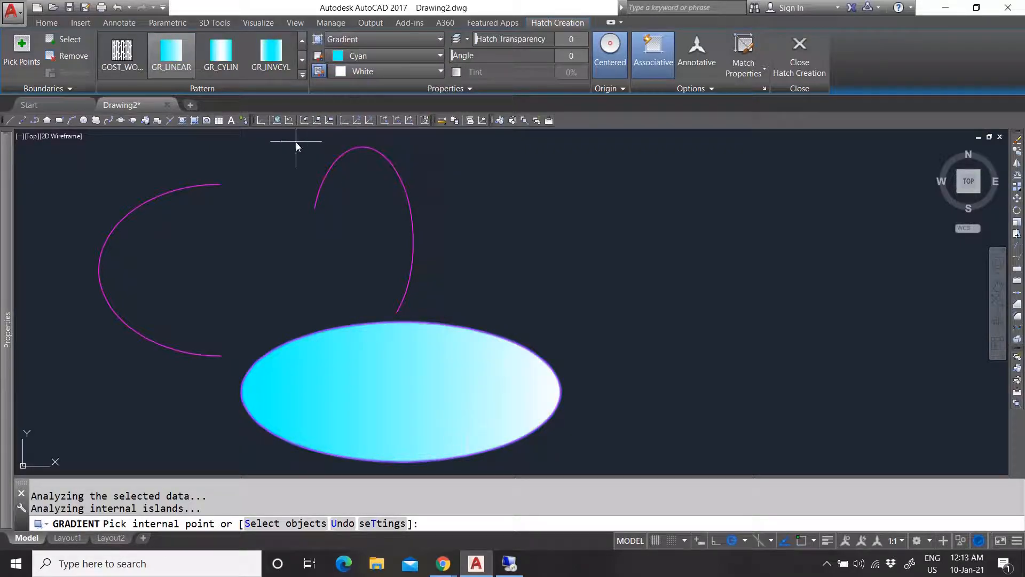
Try the GR_CYLIN, GR_INVCYL, GRASS and GRATE patterns in succession on the ellipse's new fill.
{"action": "left_click", "coordinate": [226, 56]}
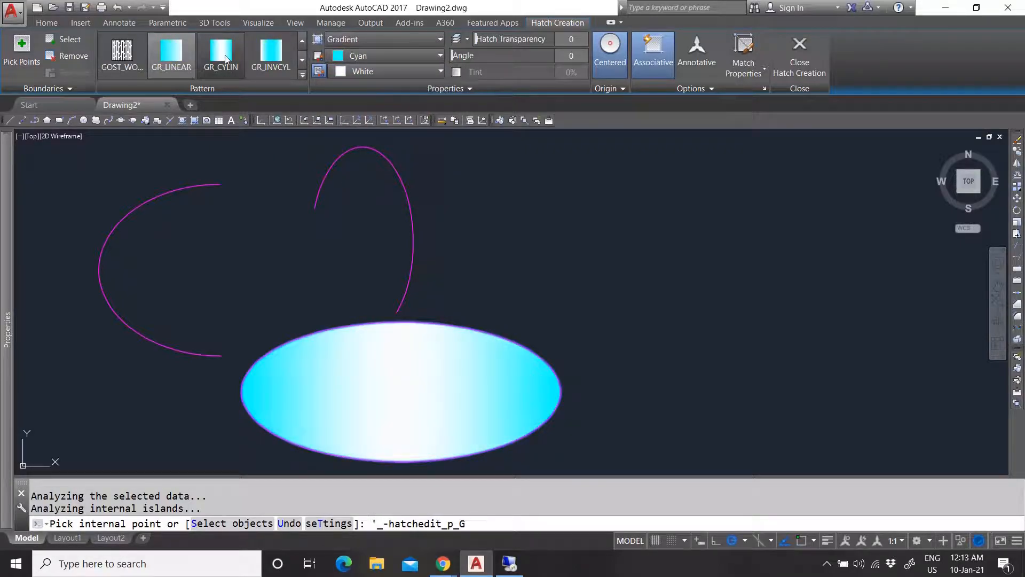
{"action": "left_click", "coordinate": [271, 54]}
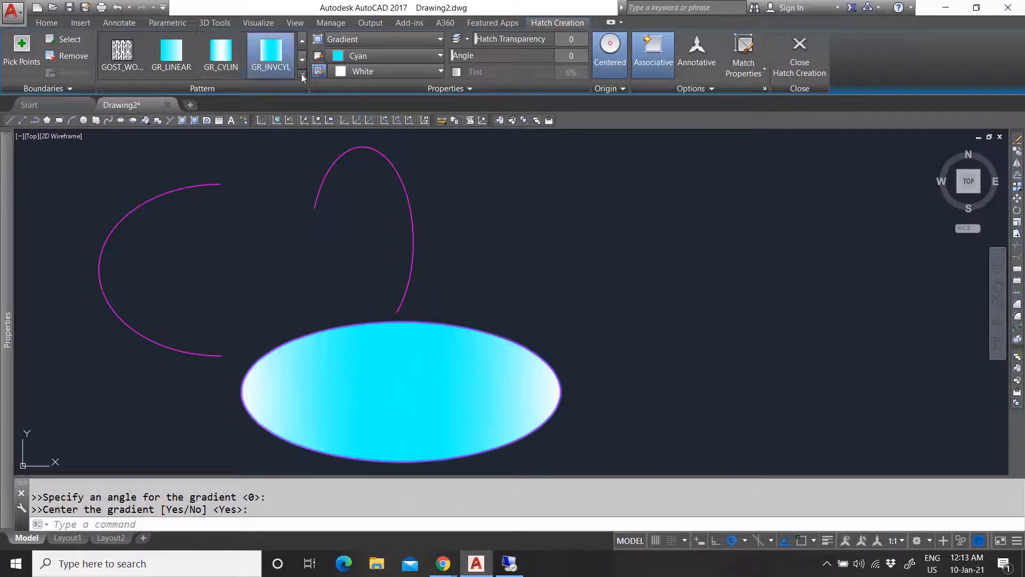
{"action": "left_click", "coordinate": [302, 78]}
{"action": "left_click", "coordinate": [235, 126]}
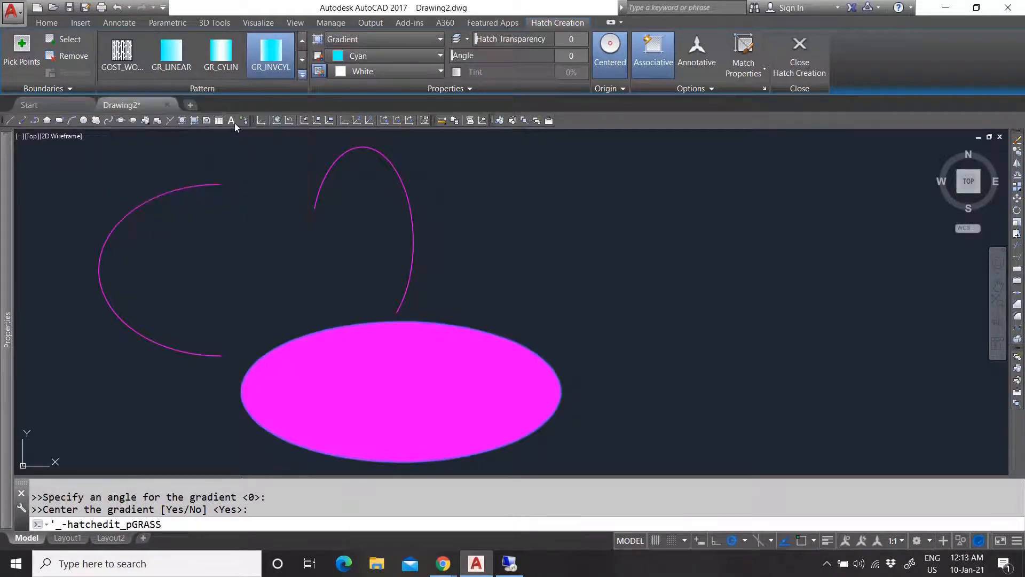
{"action": "left_click", "coordinate": [303, 74]}
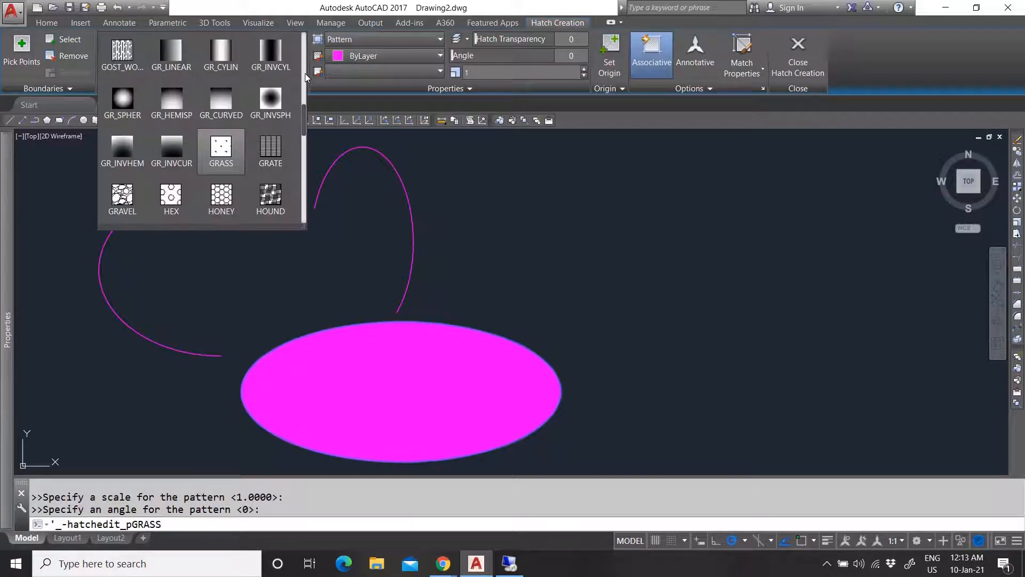
{"action": "left_click", "coordinate": [275, 153]}
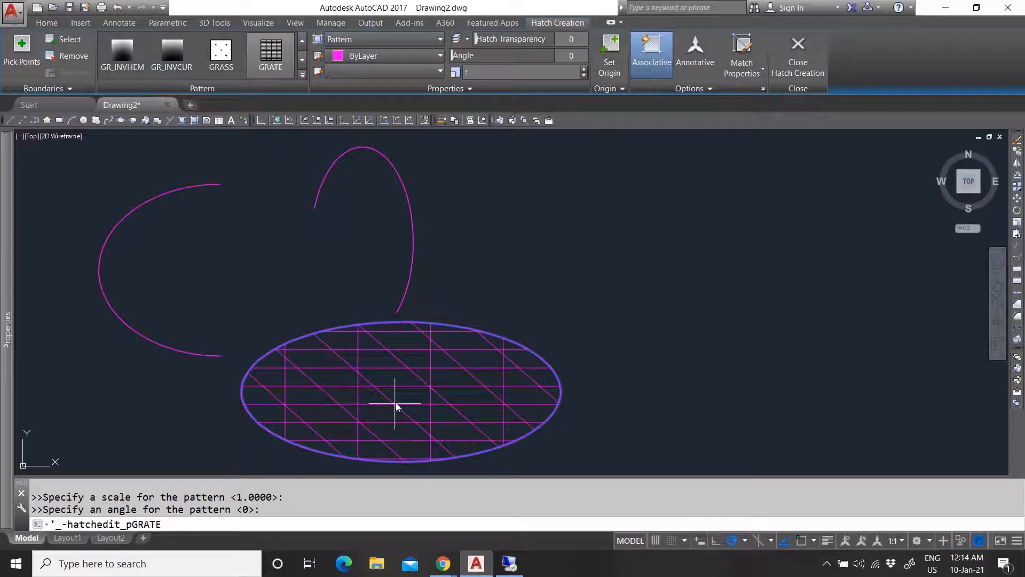
Apply the HONEY pattern to the ellipse's new fill and finish the hatch.
{"action": "left_click", "coordinate": [303, 75]}
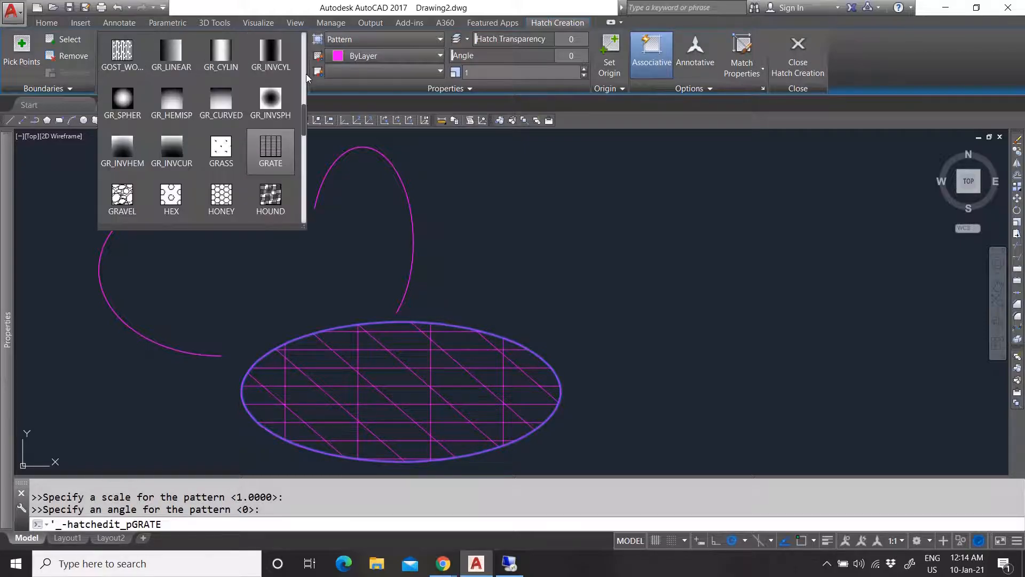
{"action": "left_click", "coordinate": [221, 199]}
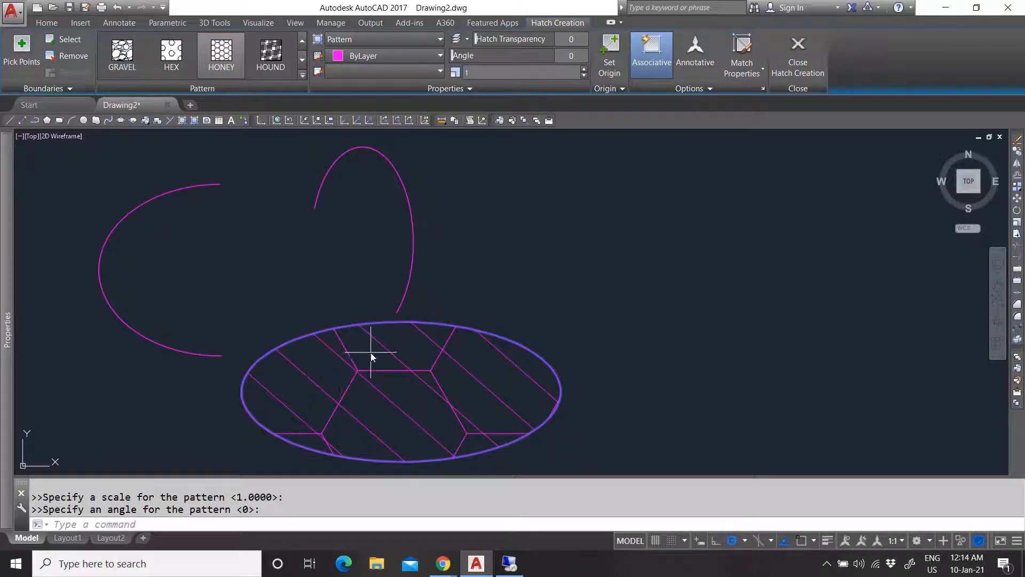
{"action": "key", "text": "Return"}
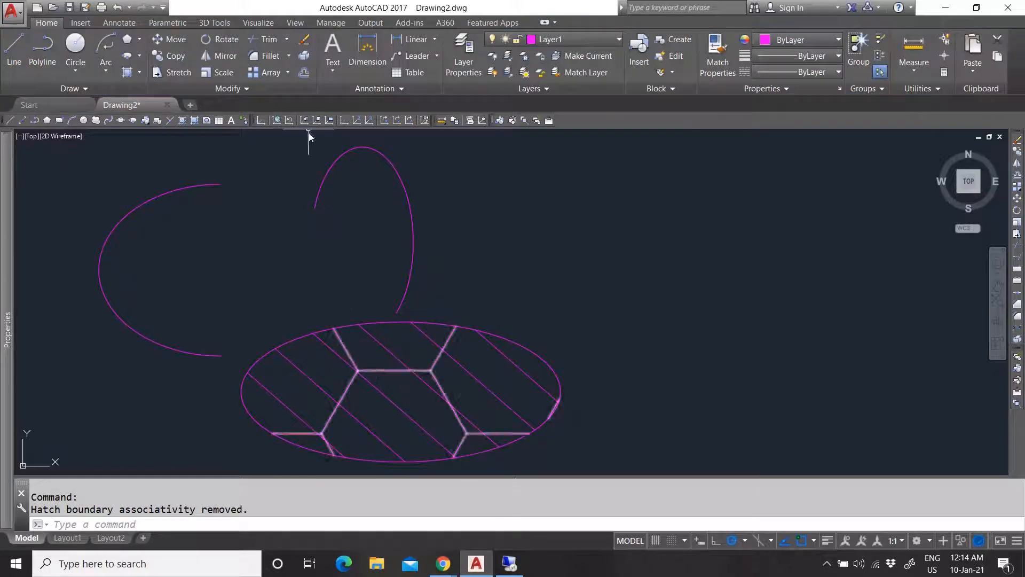
{"action": "left_click", "coordinate": [138, 72]}
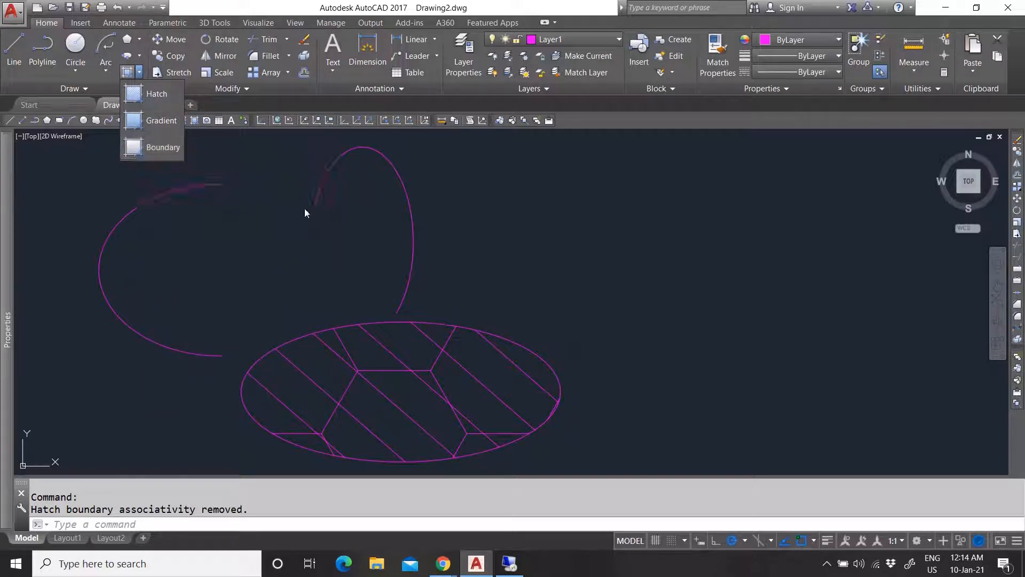
{"action": "scroll", "coordinate": [397, 292], "scroll_direction": "down", "scroll_amount": 4}
{"action": "scroll", "coordinate": [462, 256], "scroll_direction": "up", "scroll_amount": 2}
{"action": "key", "text": "Escape"}
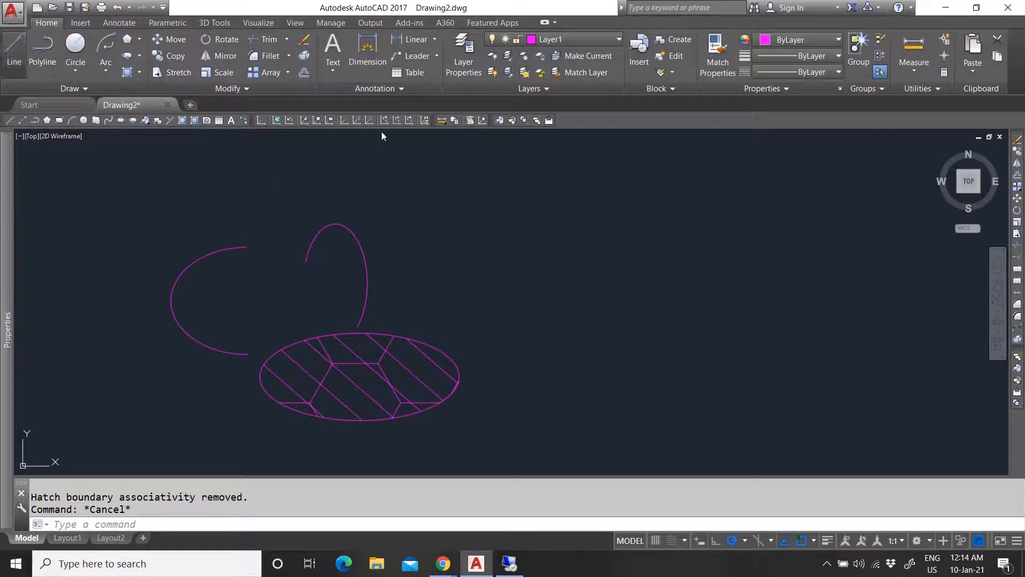
Draw a closed upright rectangle about 4.8 units tall from separate lines, in the empty area above and right of the hatched ellipse.
{"action": "left_click", "coordinate": [22, 43]}
{"action": "left_click", "coordinate": [437, 306]}
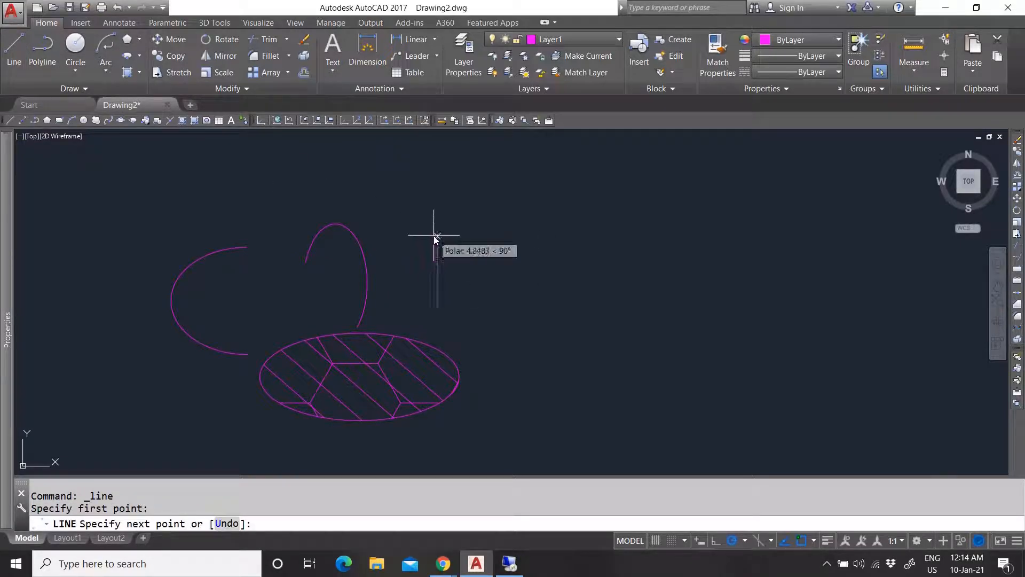
{"action": "left_click", "coordinate": [436, 236]}
{"action": "left_click", "coordinate": [437, 236]}
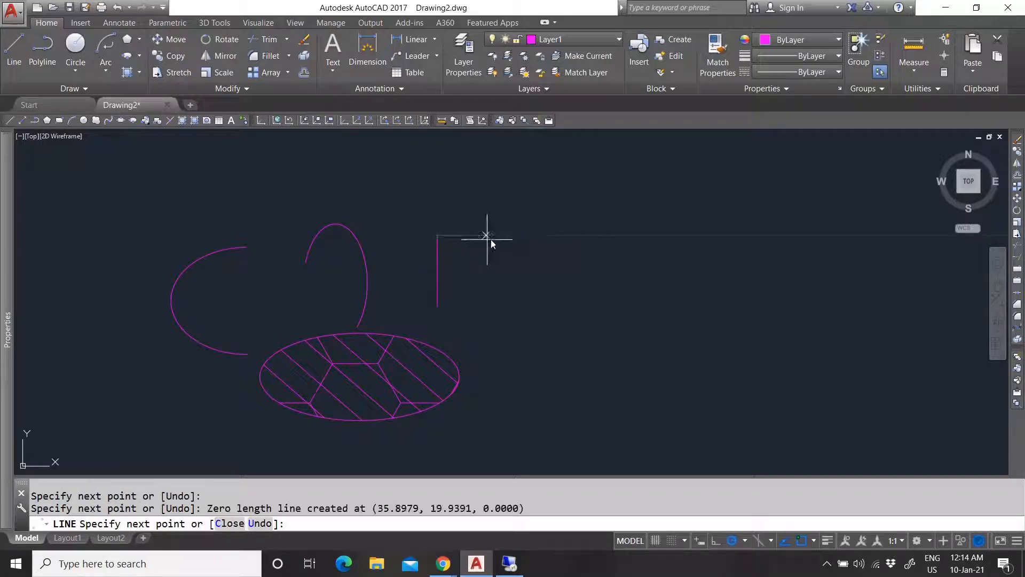
{"action": "left_click", "coordinate": [495, 236]}
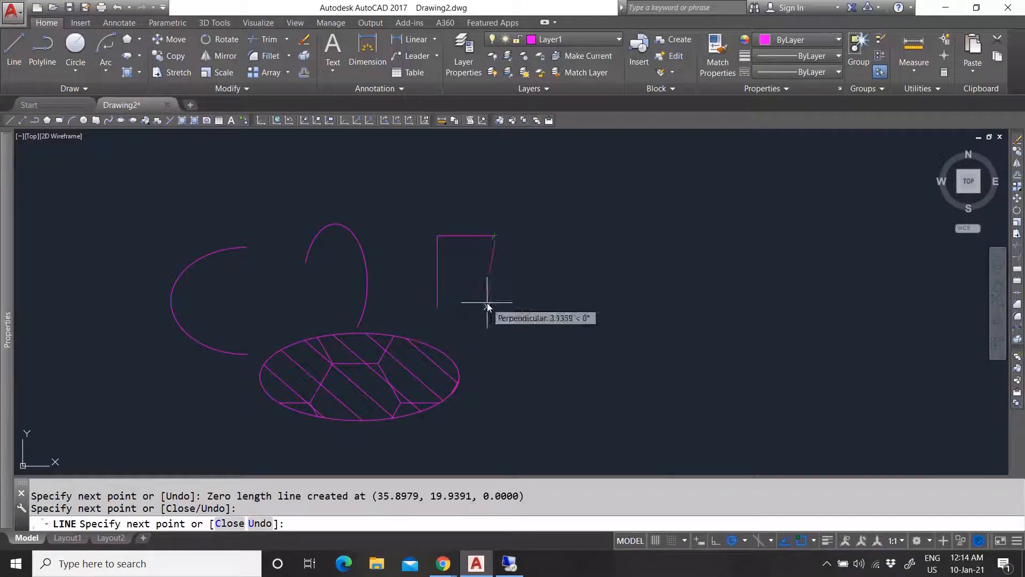
{"action": "left_click", "coordinate": [495, 306]}
{"action": "left_click", "coordinate": [438, 306]}
{"action": "scroll", "coordinate": [498, 264], "scroll_direction": "up", "scroll_amount": 4}
{"action": "key", "text": "Escape"}
Select the rectangle's four sides one at a time to examine whether they are separate objects, clearing the selection after each.
{"action": "left_click", "coordinate": [485, 267]}
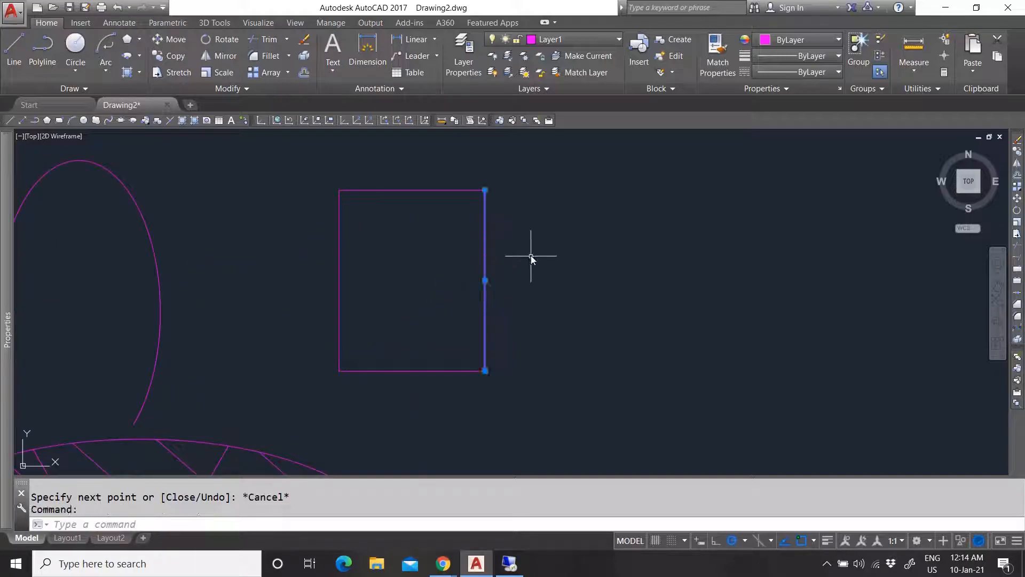
{"action": "key", "text": "Escape"}
{"action": "left_click", "coordinate": [405, 190]}
{"action": "left_click", "coordinate": [401, 181]}
{"action": "key", "text": "Escape"}
{"action": "left_click", "coordinate": [340, 277]}
{"action": "left_click", "coordinate": [322, 277]}
{"action": "key", "text": "Escape"}
{"action": "left_click", "coordinate": [386, 370]}
{"action": "left_click", "coordinate": [386, 346]}
{"action": "key", "text": "Escape"}
{"action": "left_click", "coordinate": [485, 295]}
{"action": "left_click", "coordinate": [458, 271]}
{"action": "key", "text": "Escape"}
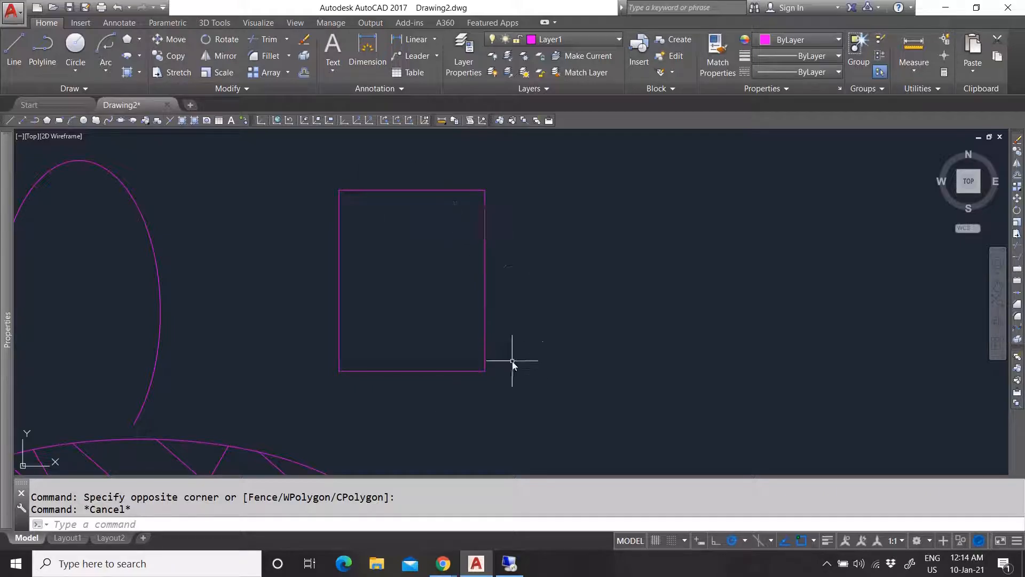
{"action": "left_click", "coordinate": [484, 340]}
{"action": "key", "text": "Escape"}
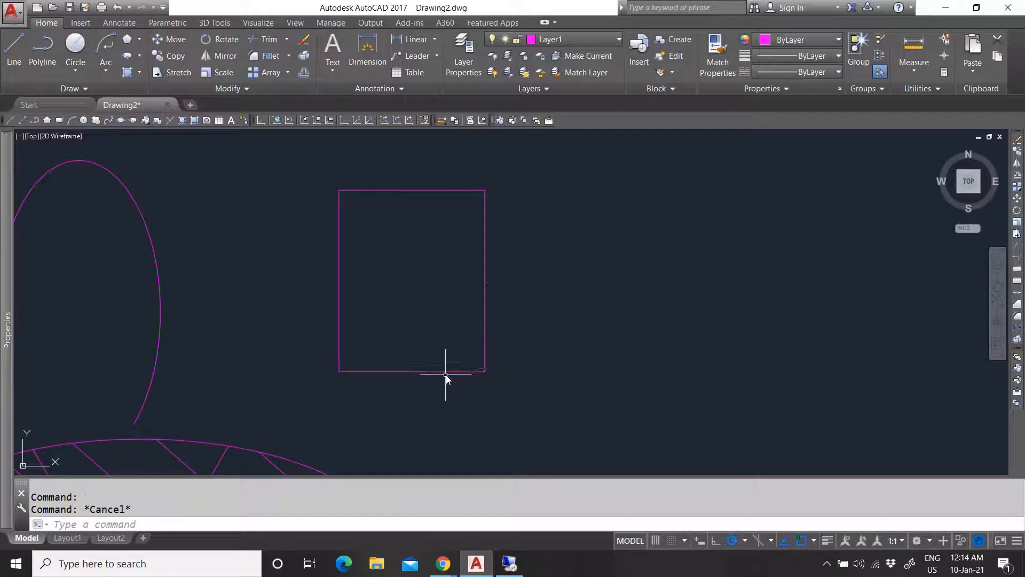
{"action": "left_click", "coordinate": [442, 366]}
{"action": "key", "text": "Escape"}
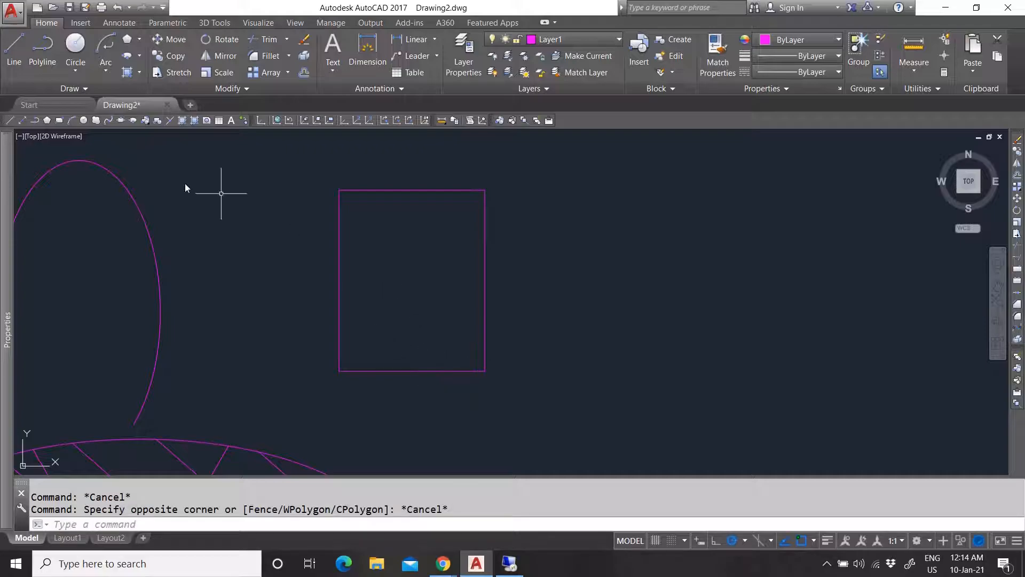
Start the Boundary command, look at the Region and Polyline object types, and set the object type to Polyline.
{"action": "left_click", "coordinate": [140, 74]}
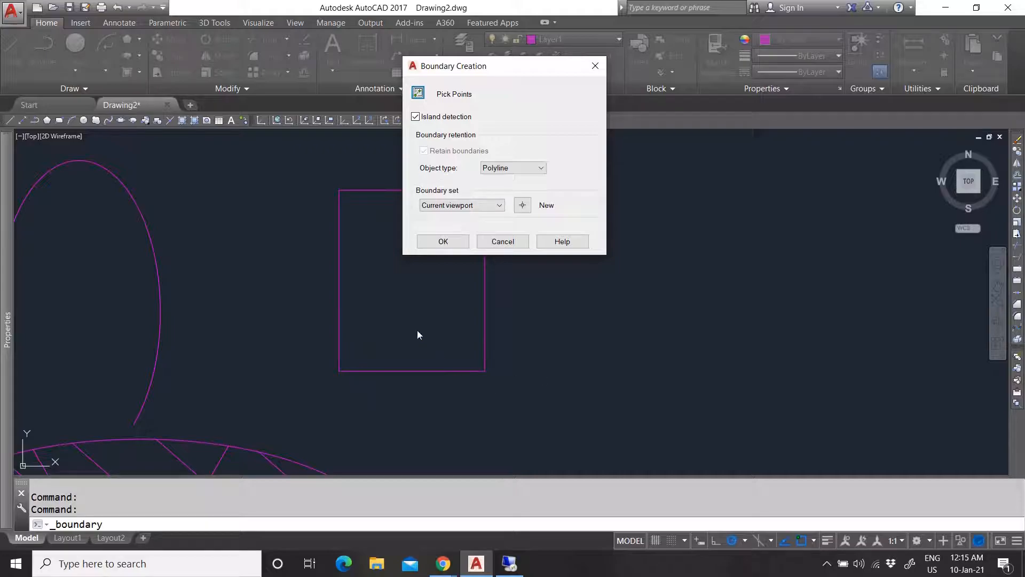
{"action": "left_click", "coordinate": [515, 145]}
{"action": "left_click", "coordinate": [516, 170]}
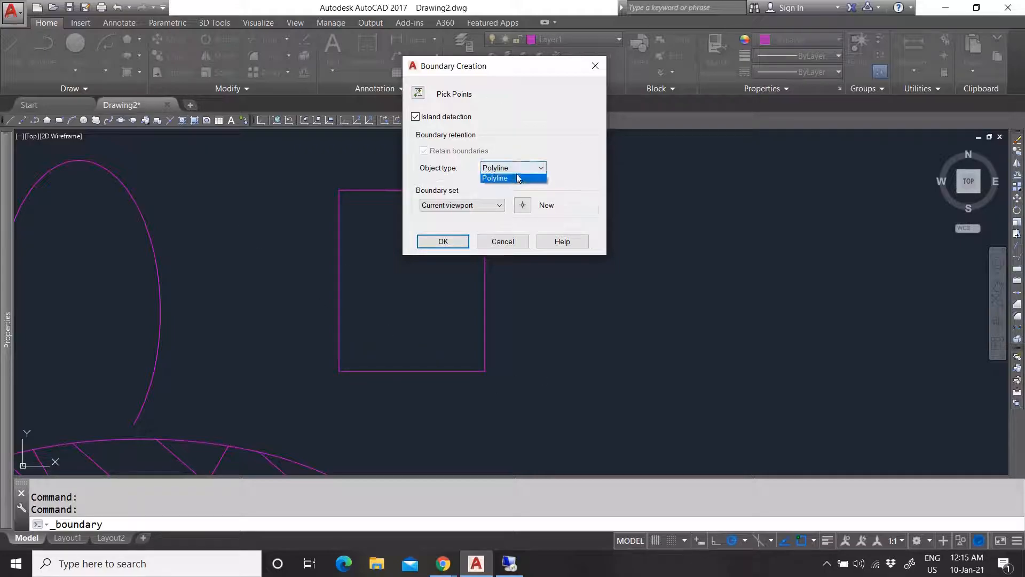
{"action": "left_click", "coordinate": [509, 179]}
{"action": "left_click", "coordinate": [510, 168]}
{"action": "left_click", "coordinate": [511, 187]}
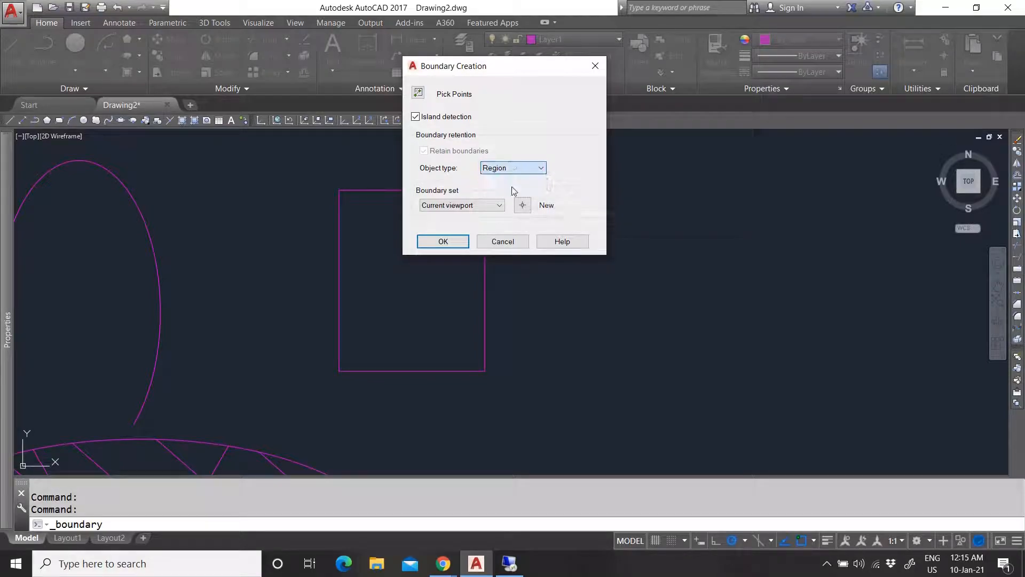
{"action": "left_click", "coordinate": [510, 167]}
{"action": "left_click", "coordinate": [508, 168]}
{"action": "left_click", "coordinate": [508, 179]}
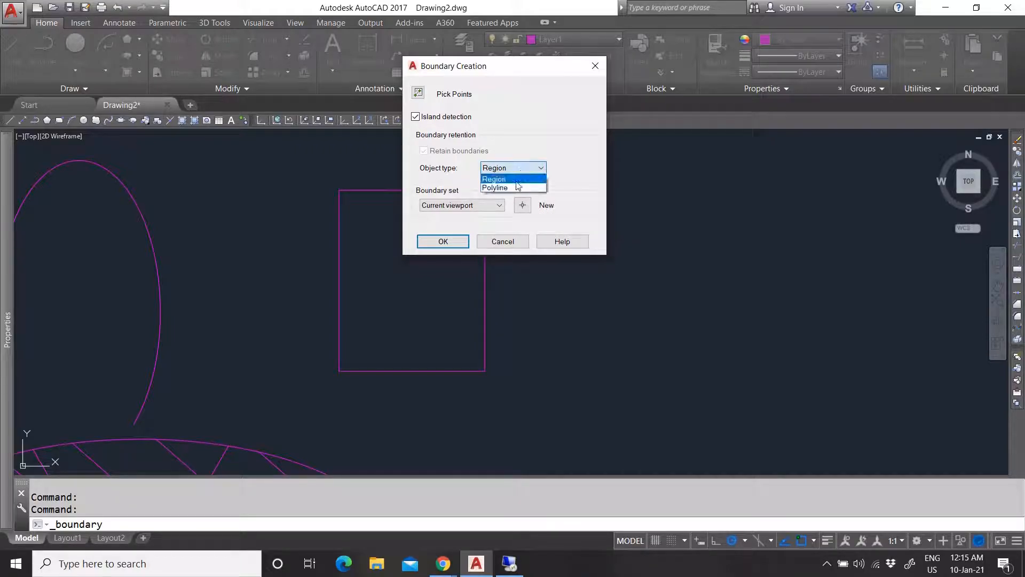
{"action": "left_click", "coordinate": [517, 188]}
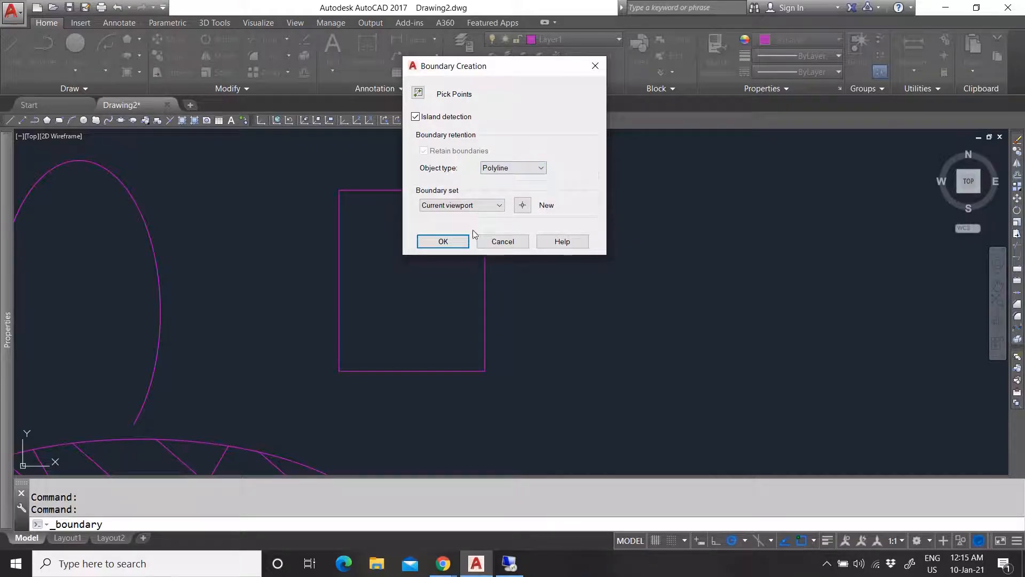
Create the boundary from an internal point picked inside the line-drawn rectangle.
{"action": "left_click", "coordinate": [419, 95]}
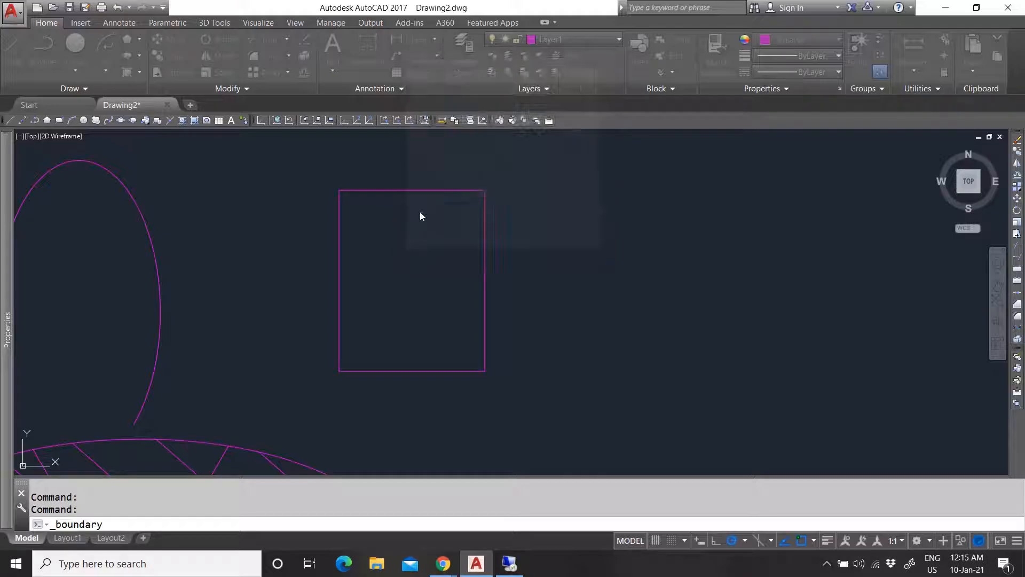
{"action": "left_click", "coordinate": [411, 275]}
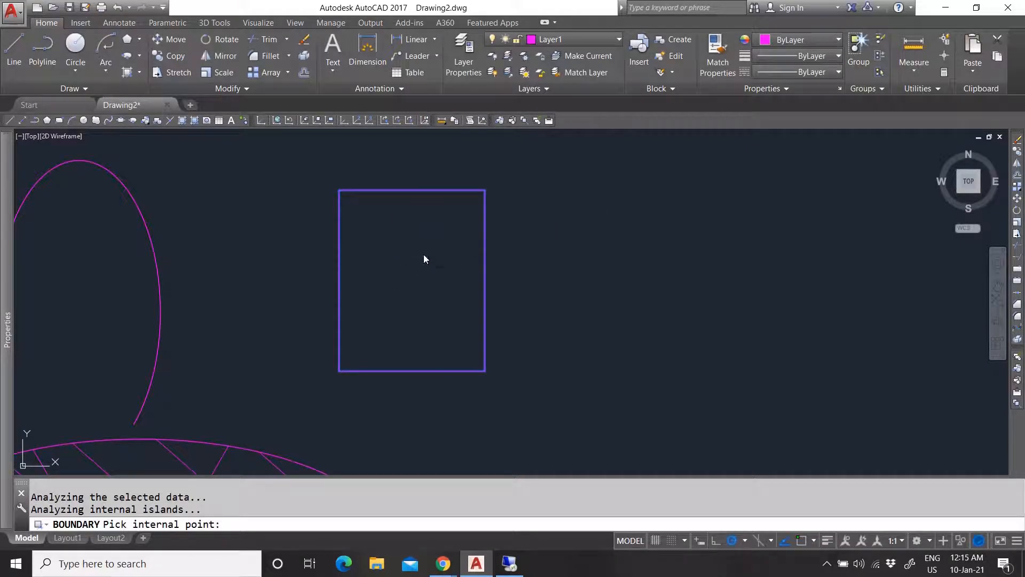
{"action": "key", "text": "Return"}
Move the boundary polyline horizontally to the right of the original rectangle, leaving a gap of about half its width.
{"action": "left_click", "coordinate": [419, 191]}
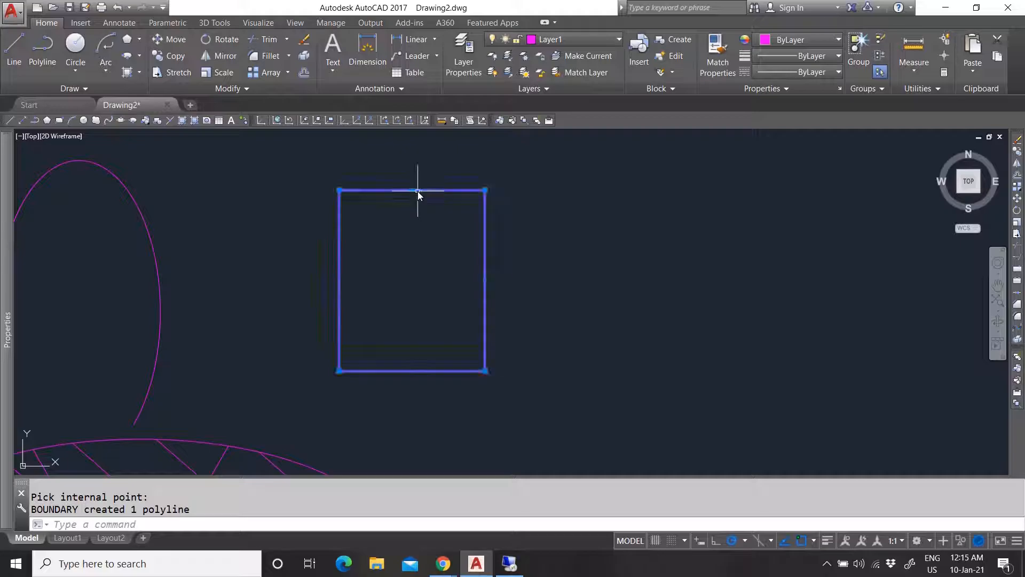
{"action": "scroll", "coordinate": [374, 272], "scroll_direction": "down", "scroll_amount": 2}
{"action": "type", "text": "m"}
{"action": "key", "text": "Return"}
{"action": "left_click", "coordinate": [339, 274]}
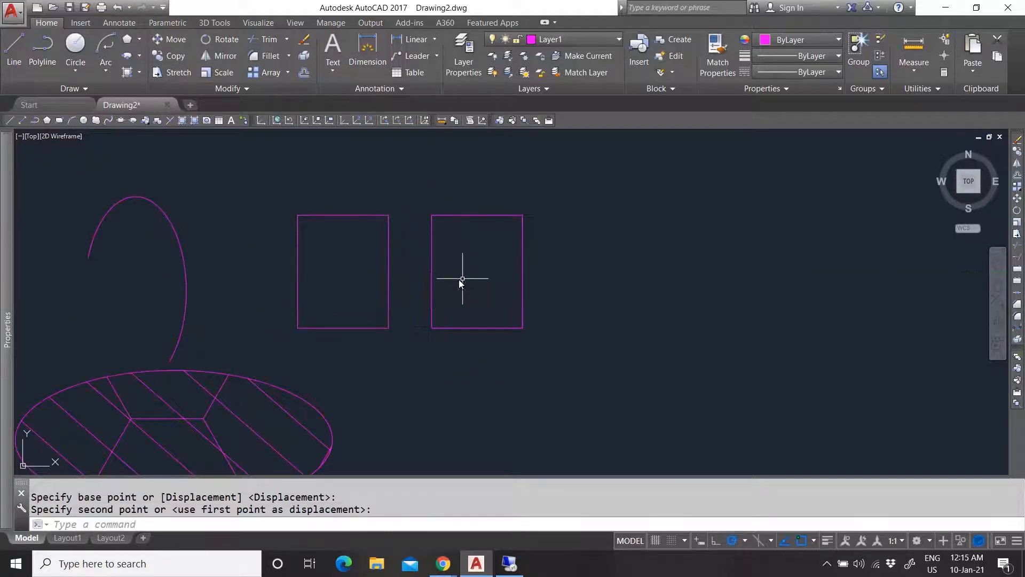
Select edges of the original rectangle and of the moved boundary to compare separate lines with a single polyline.
{"action": "left_click", "coordinate": [386, 236]}
{"action": "left_click", "coordinate": [341, 213]}
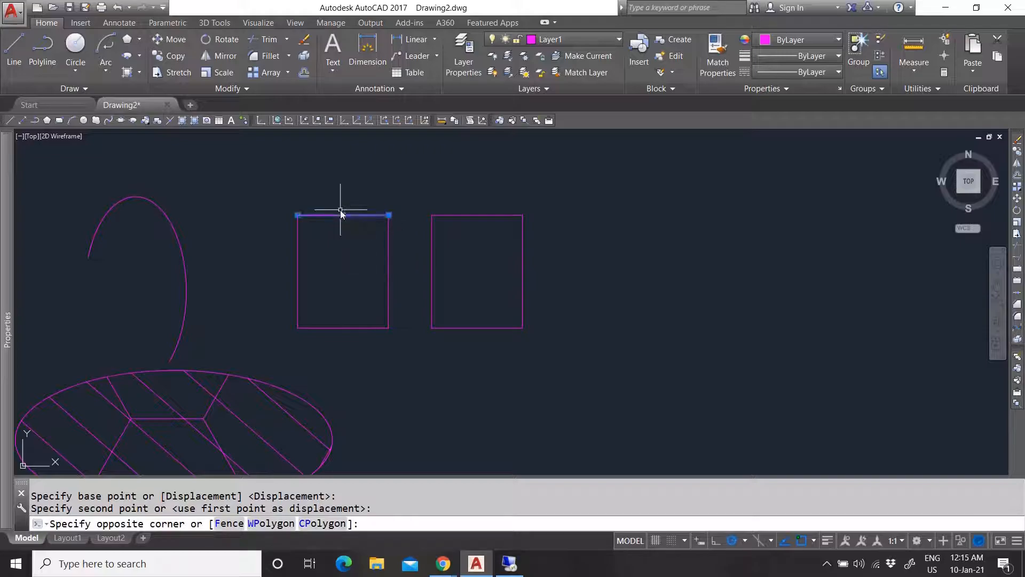
{"action": "key", "text": "Escape"}
{"action": "left_click", "coordinate": [389, 262]}
{"action": "key", "text": "Escape"}
{"action": "left_click", "coordinate": [331, 304]}
{"action": "left_click", "coordinate": [357, 339]}
{"action": "key", "text": "Escape"}
{"action": "left_click", "coordinate": [487, 216]}
{"action": "scroll", "coordinate": [536, 245], "scroll_direction": "up", "scroll_amount": 4}
{"action": "scroll", "coordinate": [445, 235], "scroll_direction": "down", "scroll_amount": 2}
{"action": "scroll", "coordinate": [393, 236], "scroll_direction": "up", "scroll_amount": 2}
{"action": "scroll", "coordinate": [457, 314], "scroll_direction": "down", "scroll_amount": 4}
{"action": "scroll", "coordinate": [416, 305], "scroll_direction": "up", "scroll_amount": 2}
{"action": "key", "text": "Escape"}
{"action": "left_click", "coordinate": [424, 275]}
{"action": "left_click", "coordinate": [407, 259]}
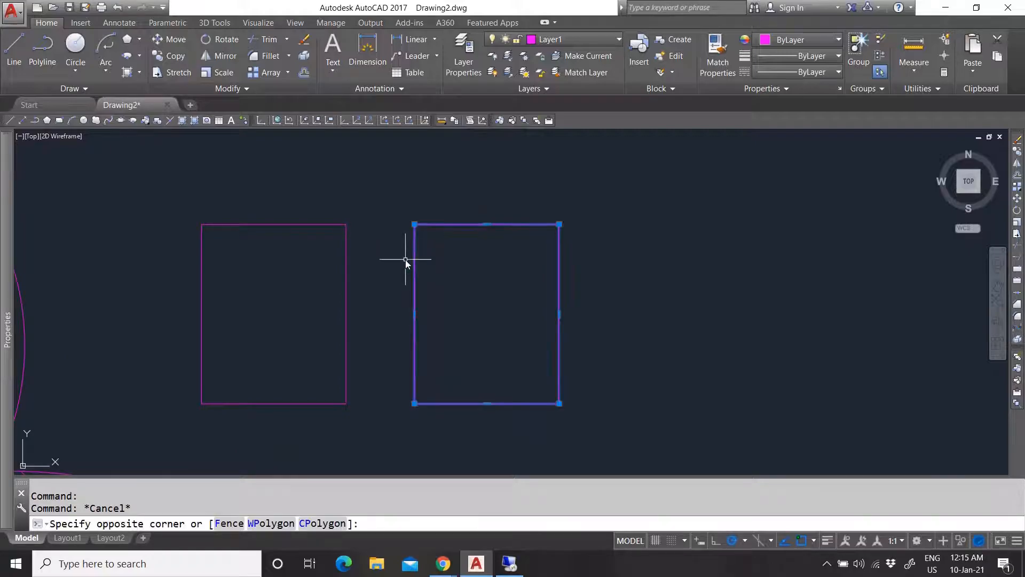
Inspect the boundary polyline's properties, and select individual lines of the original rectangle for comparison.
{"action": "mouse_move", "coordinate": [8, 326]}
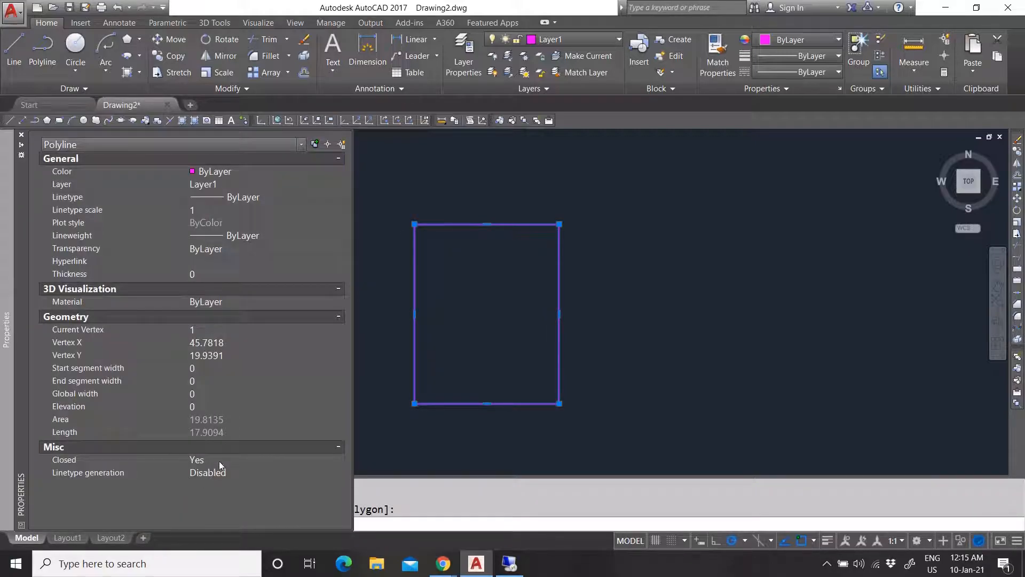
{"action": "key", "text": "Escape"}
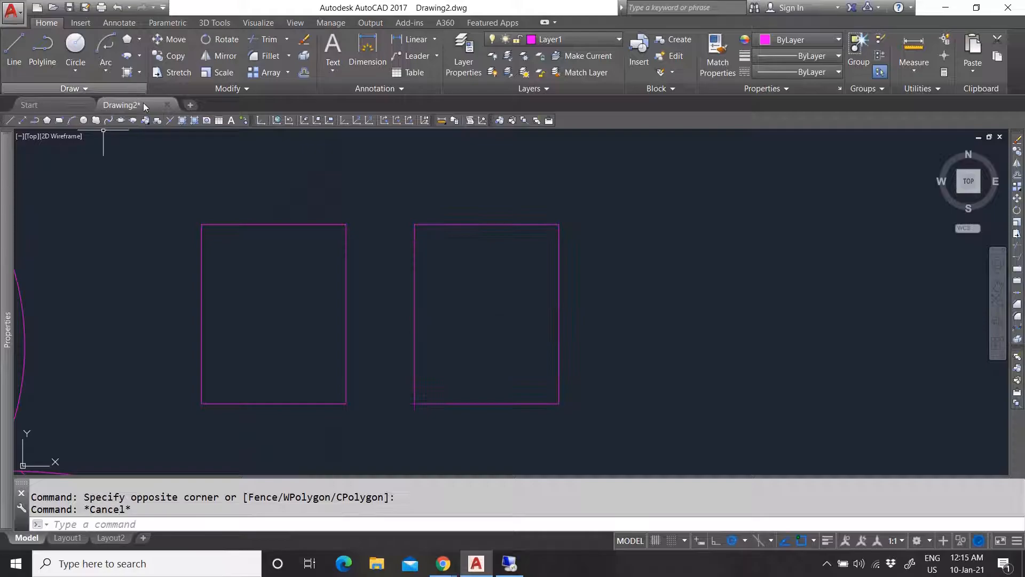
{"action": "left_click", "coordinate": [345, 256]}
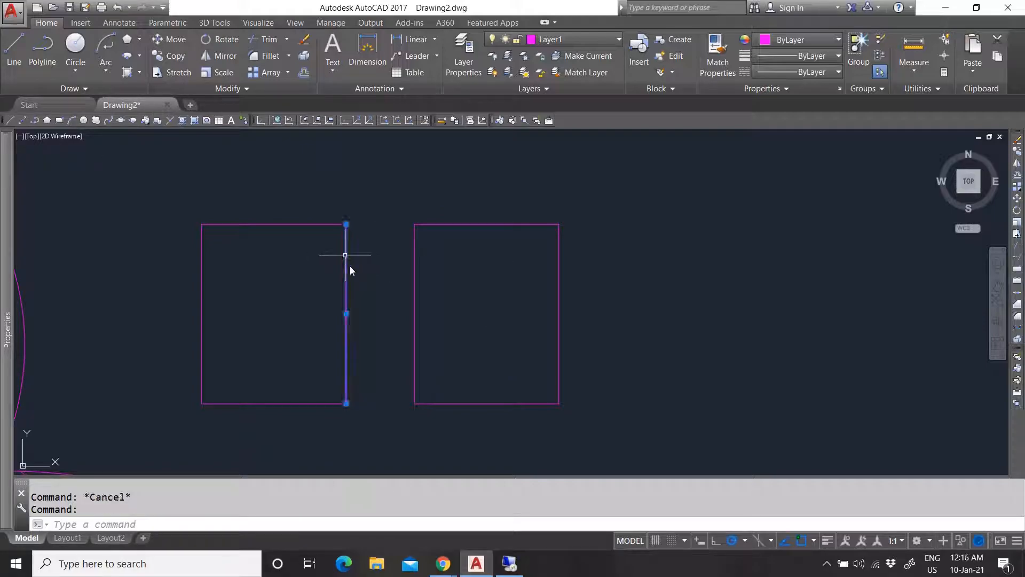
{"action": "key", "text": "Escape"}
{"action": "left_click", "coordinate": [296, 232]}
{"action": "key", "text": "Escape"}
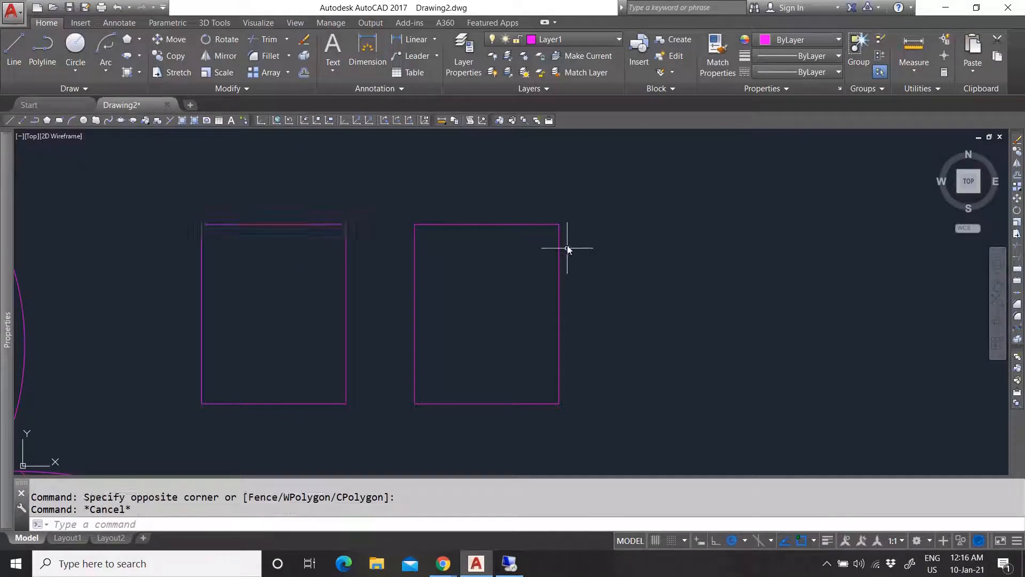
Preview stretching the upper-right corner of the boundary polyline and of the original rectangle's two adjoining lines, without placing the new point.
{"action": "left_click", "coordinate": [559, 236]}
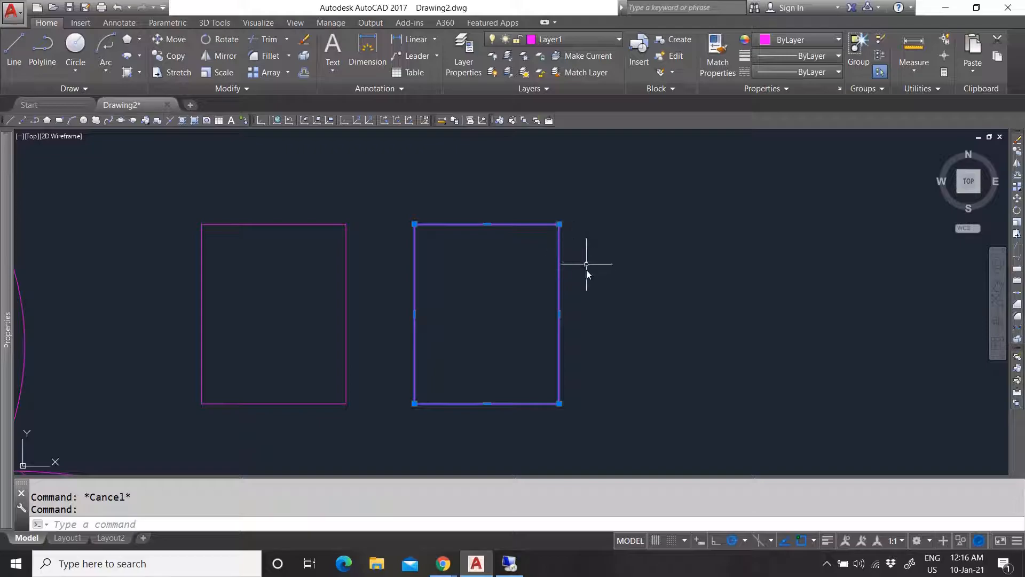
{"action": "left_click", "coordinate": [559, 224]}
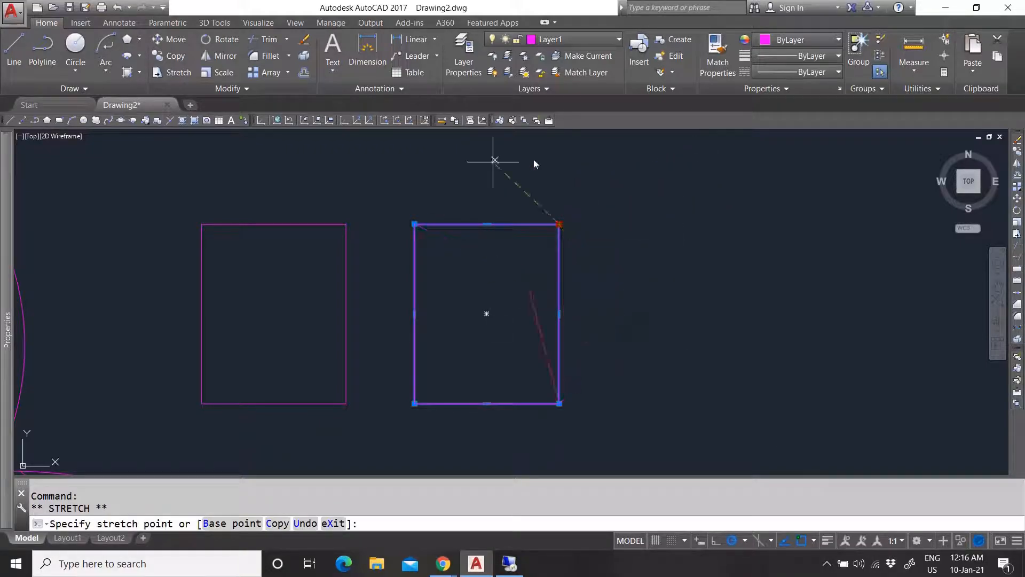
{"action": "key", "text": "Escape"}
{"action": "key", "text": "Escape"}
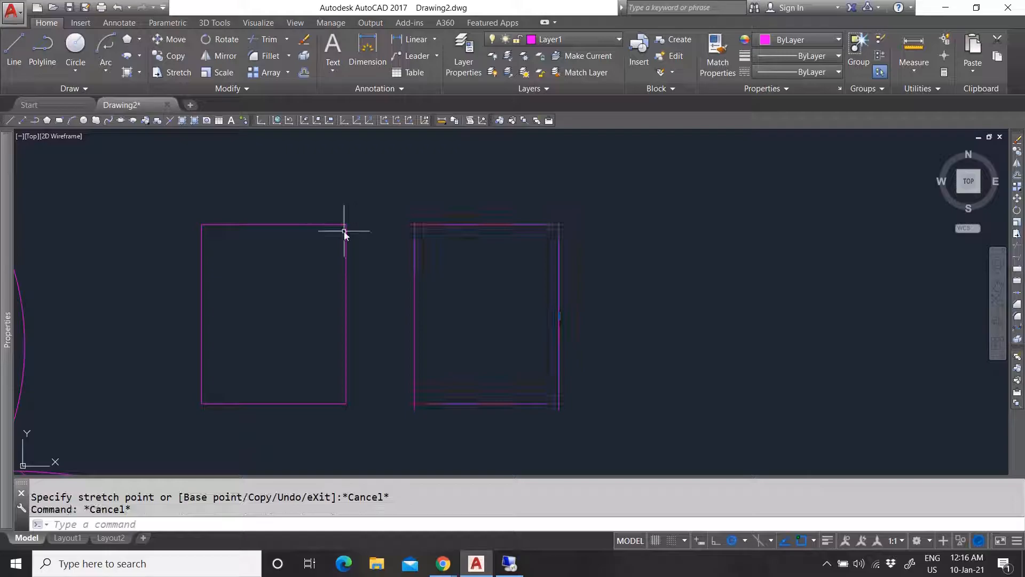
{"action": "left_click", "coordinate": [345, 238]}
{"action": "left_click", "coordinate": [317, 224]}
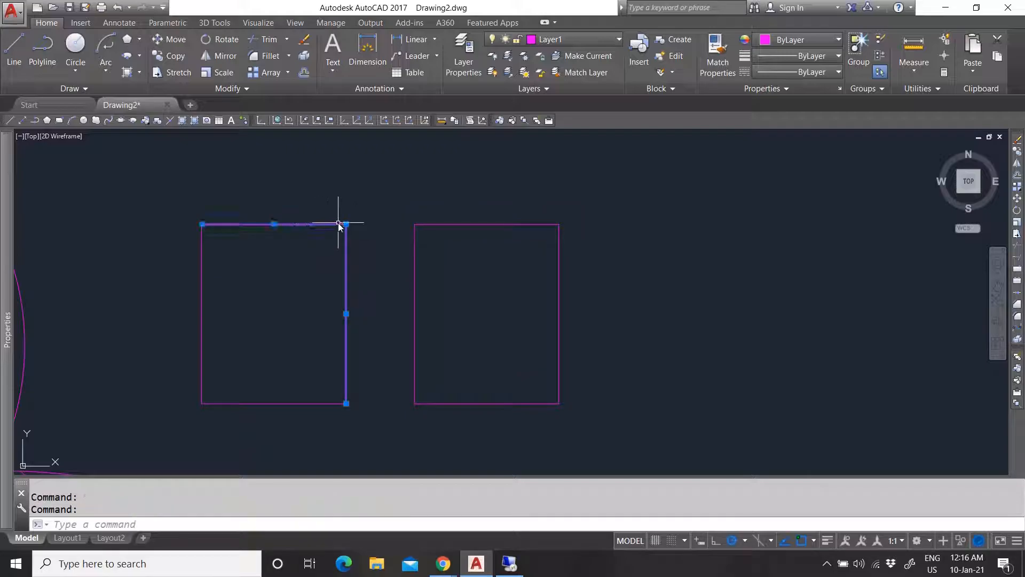
{"action": "left_click", "coordinate": [346, 224]}
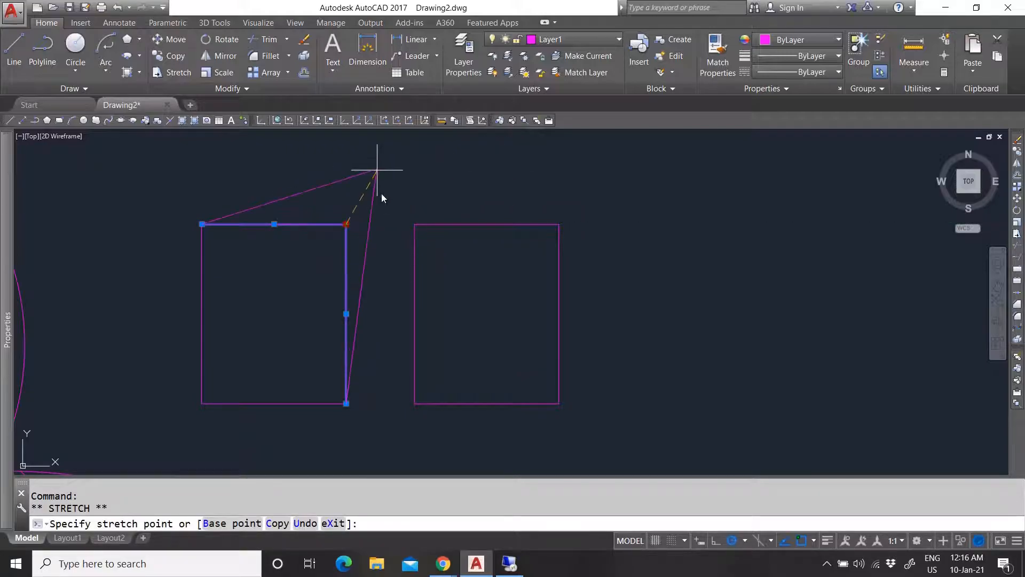
{"action": "key", "text": "Escape"}
{"action": "key", "text": "Escape"}
Stretch the boundary polyline's top edge straight upward so the rectangle is slightly over twice its height.
{"action": "left_click", "coordinate": [448, 224]}
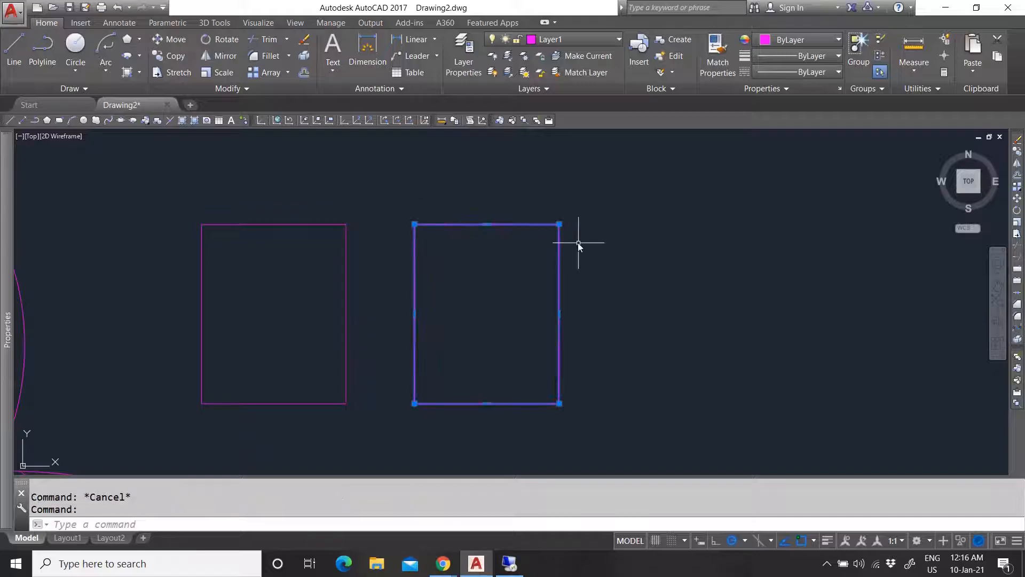
{"action": "left_click", "coordinate": [559, 225]}
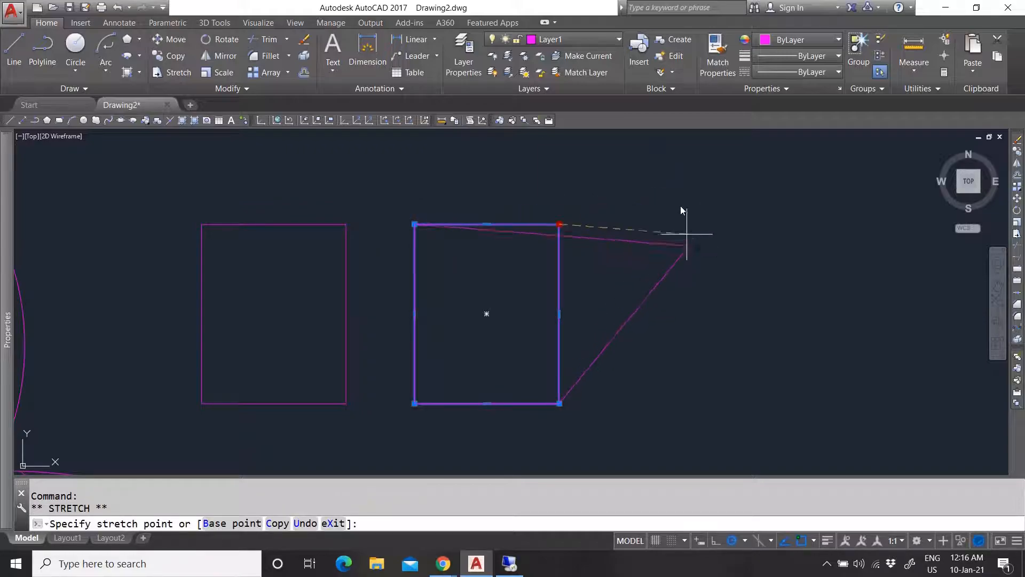
{"action": "key", "text": "Escape"}
{"action": "scroll", "coordinate": [466, 355], "scroll_direction": "down", "scroll_amount": 6}
{"action": "scroll", "coordinate": [466, 355], "scroll_direction": "up", "scroll_amount": 4}
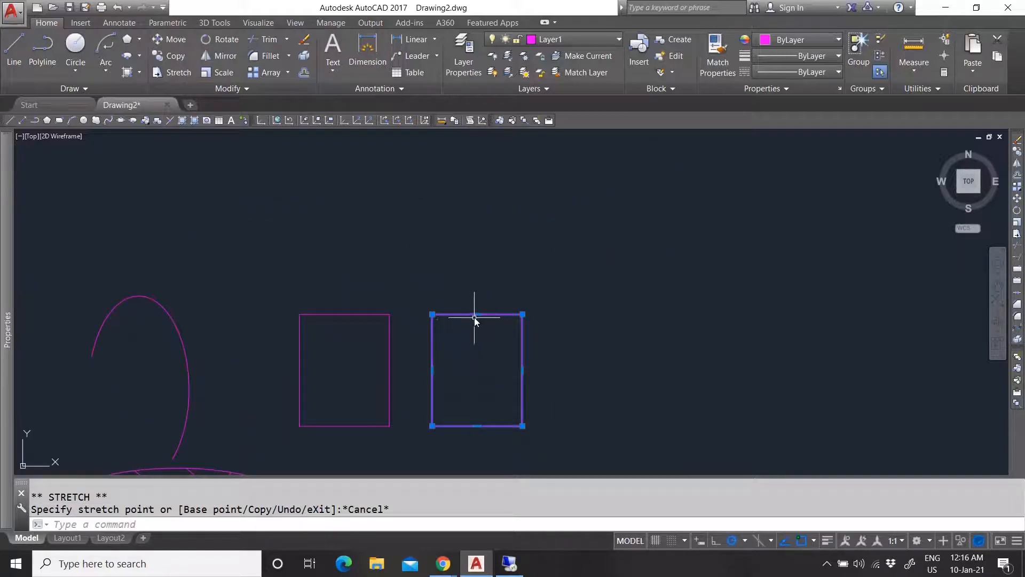
{"action": "left_click", "coordinate": [477, 314]}
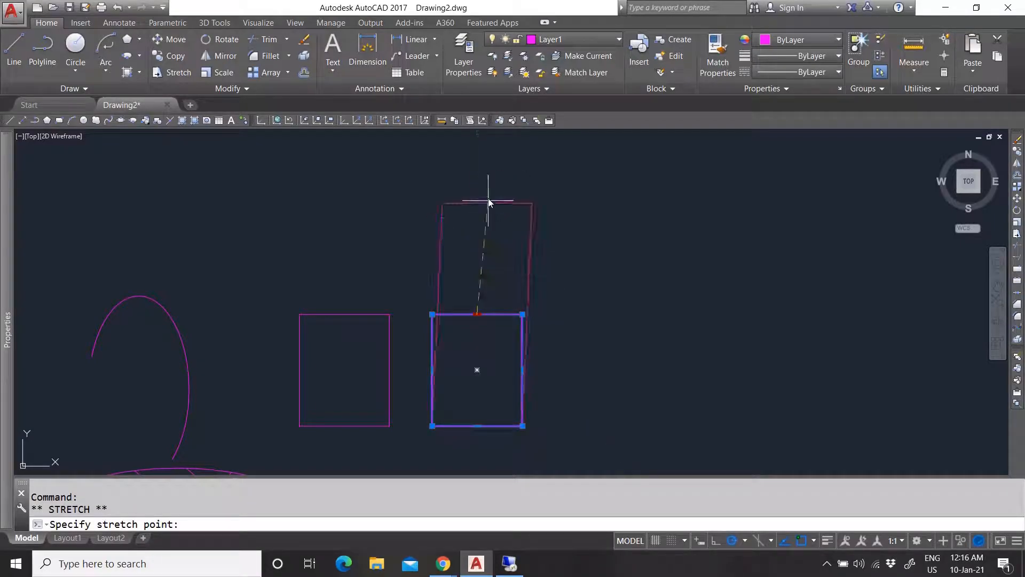
{"action": "left_click", "coordinate": [477, 182]}
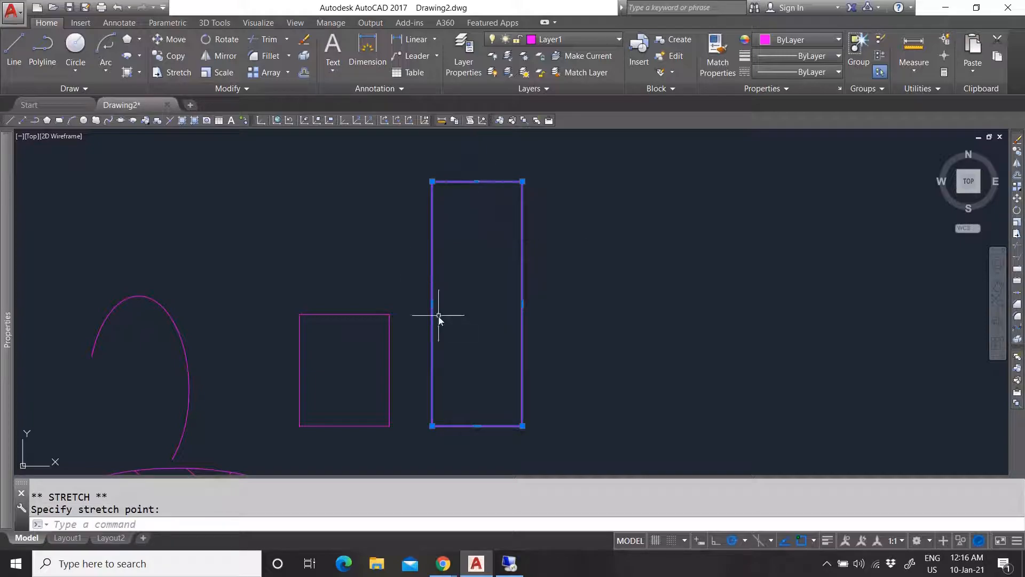
{"action": "key", "text": "Escape"}
{"action": "key", "text": "Escape"}
Move the original rectangle's top line straight up by nearly the rectangle's height, using its midpoint grip.
{"action": "left_click", "coordinate": [344, 315]}
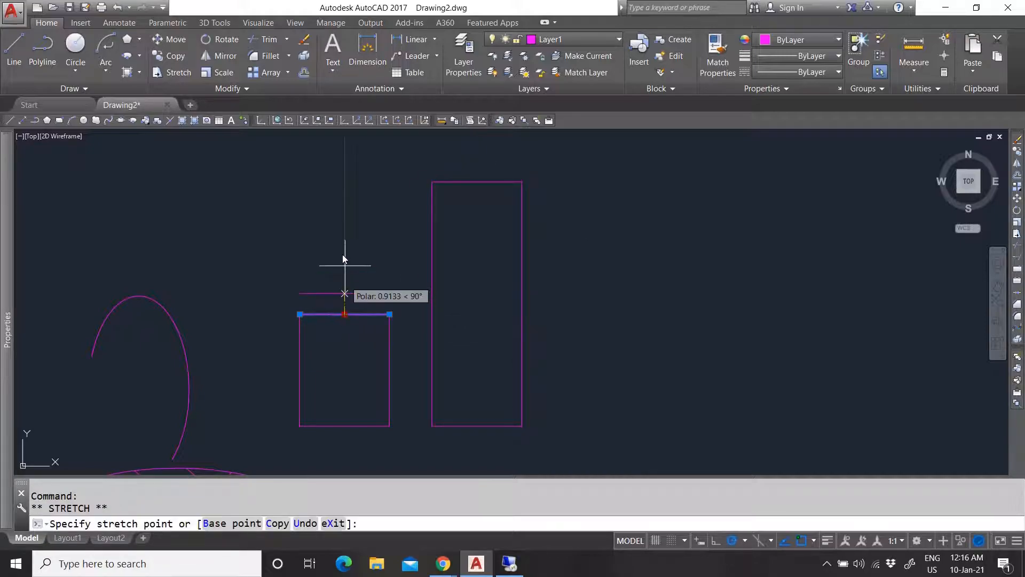
{"action": "left_click", "coordinate": [343, 209]}
{"action": "key", "text": "Escape"}
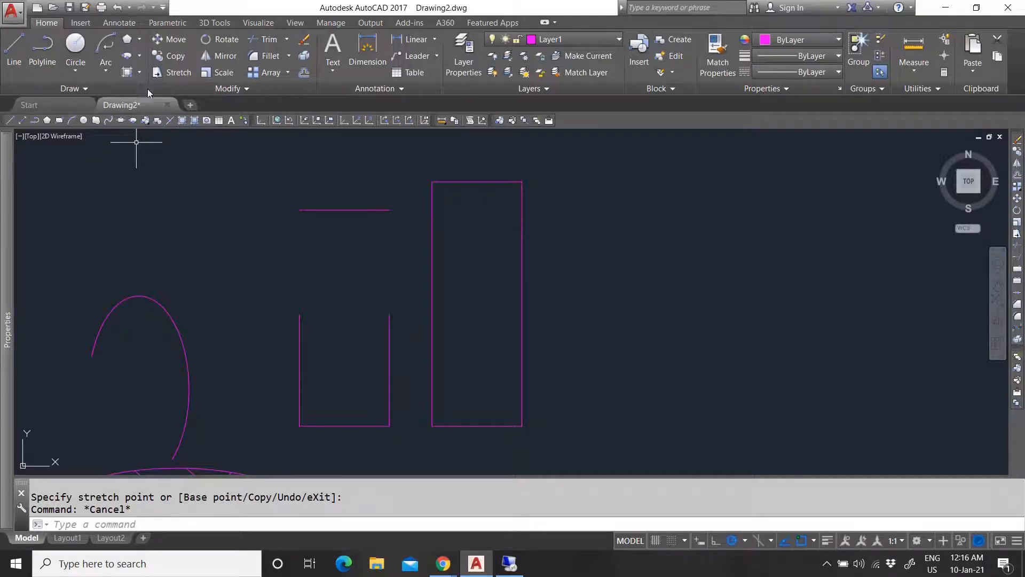
{"action": "scroll", "coordinate": [353, 336], "scroll_direction": "down", "scroll_amount": 5}
{"action": "scroll", "coordinate": [376, 306], "scroll_direction": "up", "scroll_amount": 2}
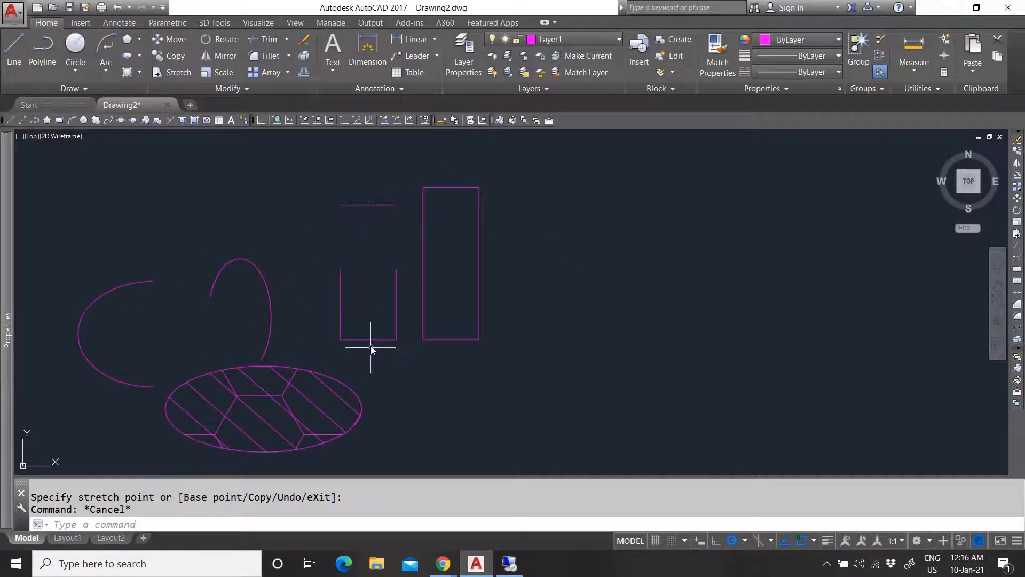
{"action": "scroll", "coordinate": [437, 217], "scroll_direction": "up", "scroll_amount": 2}
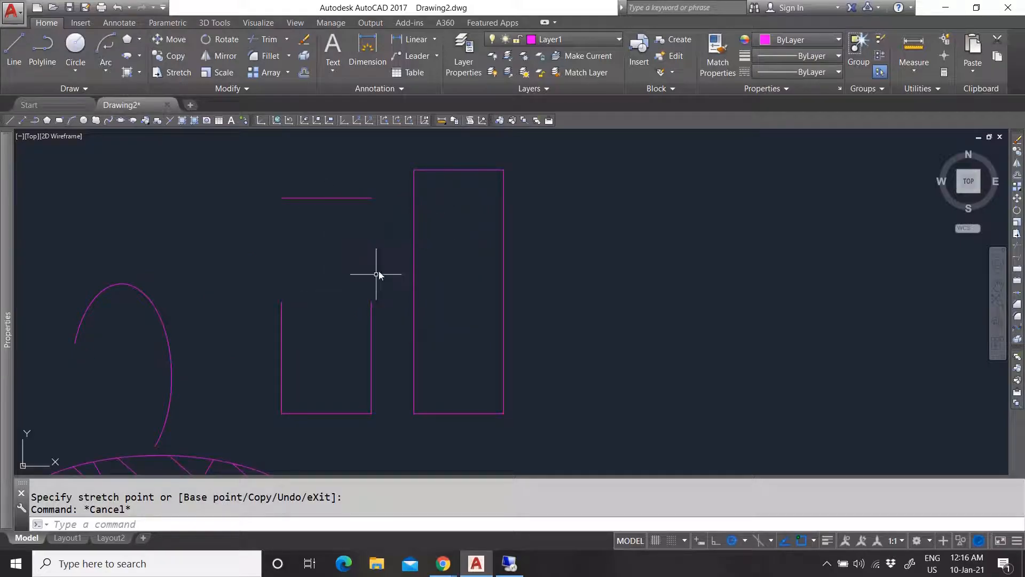
{"action": "left_click", "coordinate": [471, 171]}
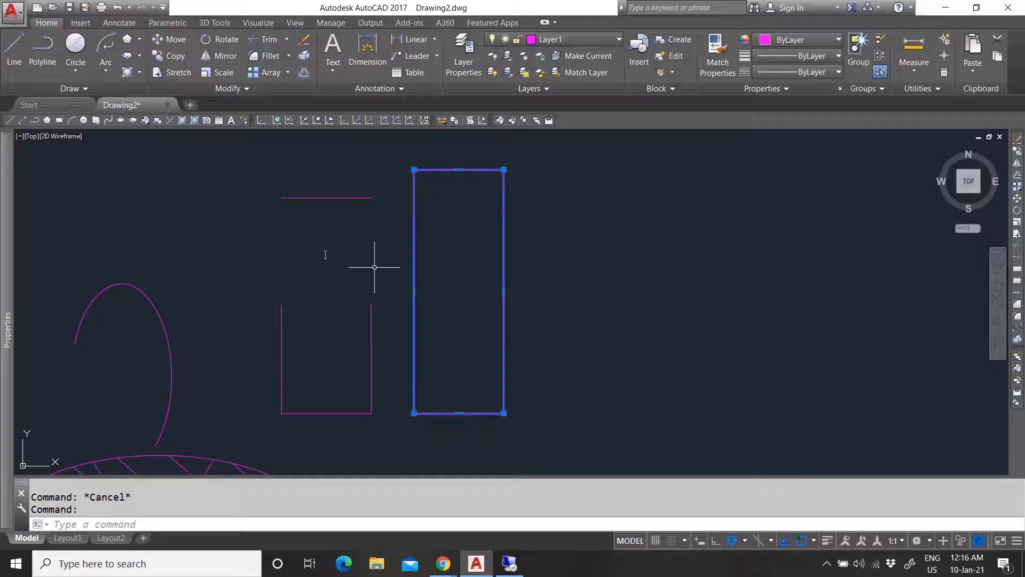
{"action": "key", "text": "Escape"}
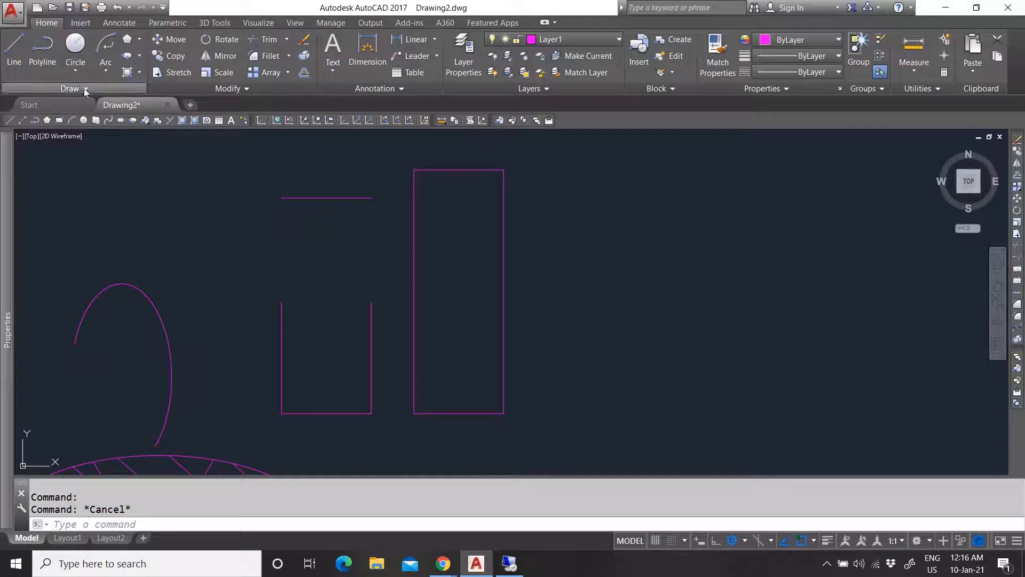
{"action": "left_click", "coordinate": [83, 89]}
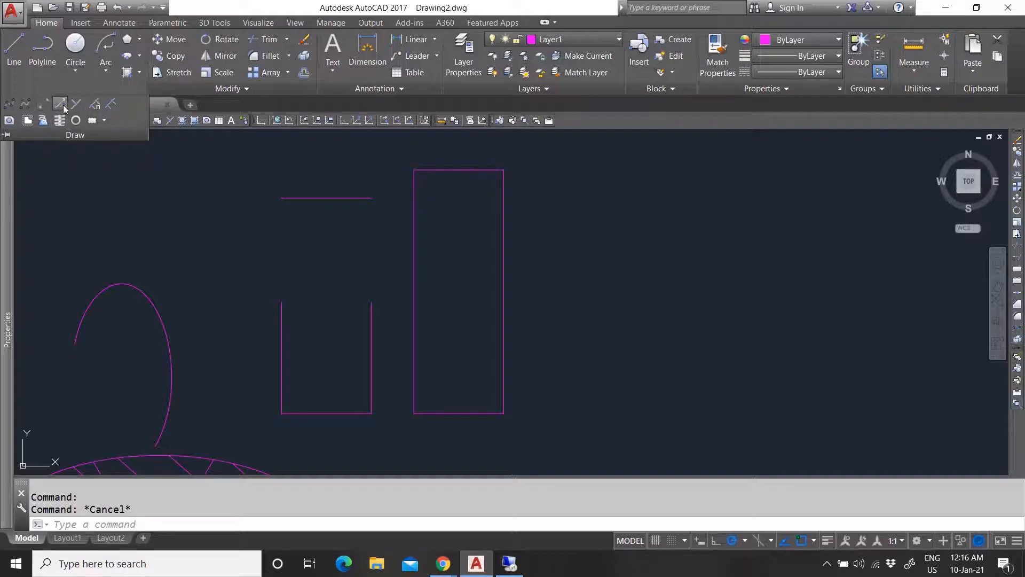
{"action": "left_click", "coordinate": [105, 120]}
{"action": "key", "text": "Escape"}
{"action": "scroll", "coordinate": [337, 290], "scroll_direction": "down", "scroll_amount": 4}
{"action": "scroll", "coordinate": [353, 258], "scroll_direction": "up", "scroll_amount": 4}
{"action": "scroll", "coordinate": [328, 269], "scroll_direction": "down", "scroll_amount": 4}
{"action": "scroll", "coordinate": [301, 310], "scroll_direction": "up", "scroll_amount": 4}
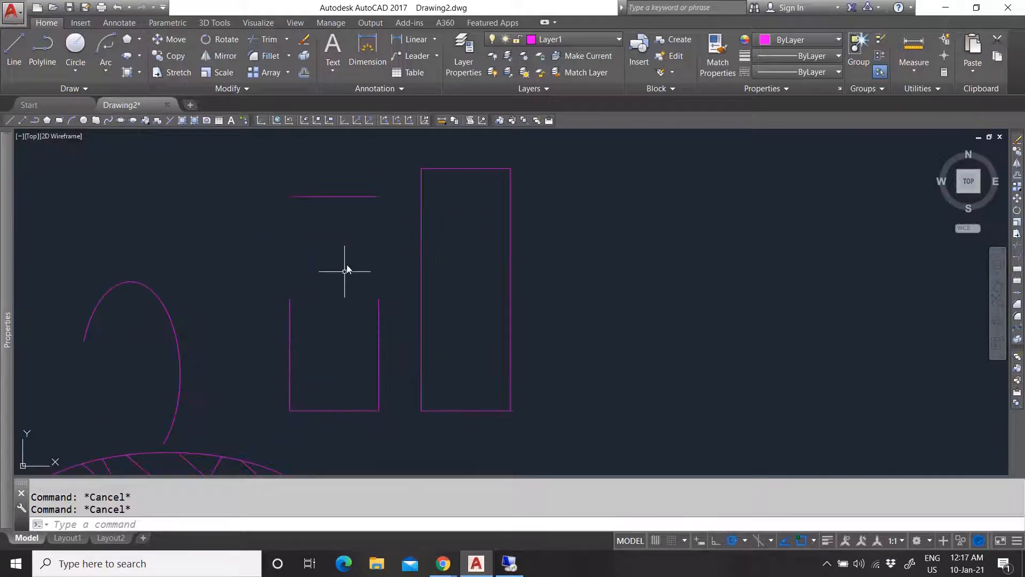
Undo the upward move of the original rectangle's top line.
{"action": "left_click", "coordinate": [360, 233]}
{"action": "left_click", "coordinate": [322, 188]}
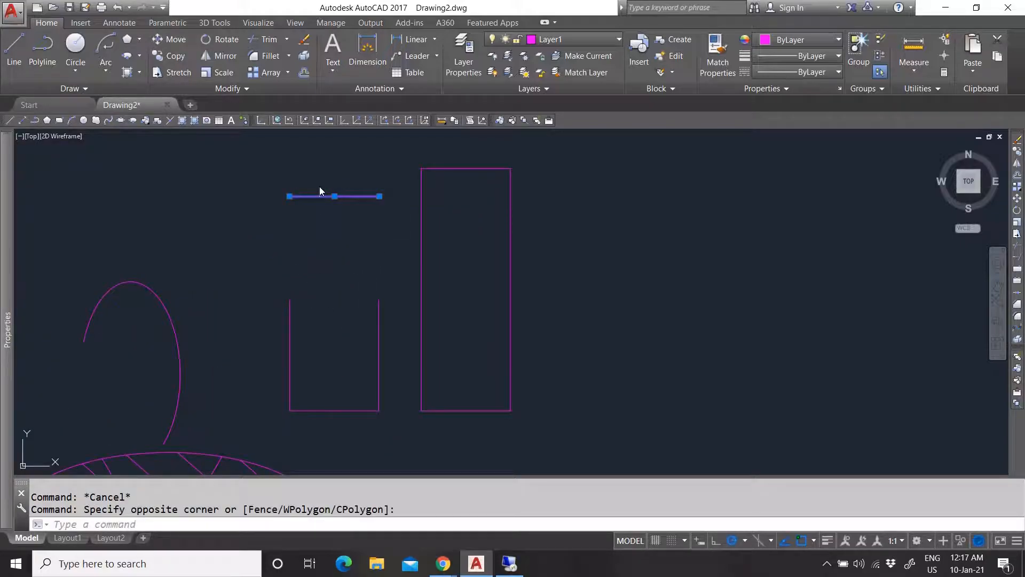
{"action": "key", "text": "Escape"}
{"action": "left_click", "coordinate": [116, 7]}
{"action": "left_click", "coordinate": [117, 7]}
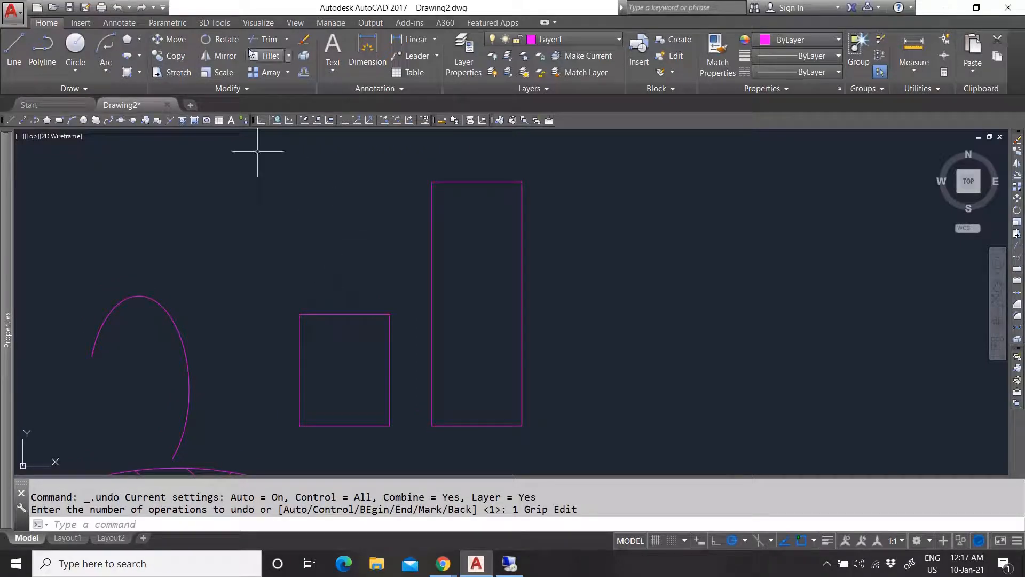
Start the Join command and select all lines of the original rectangle with a crossing window.
{"action": "left_click", "coordinate": [240, 88]}
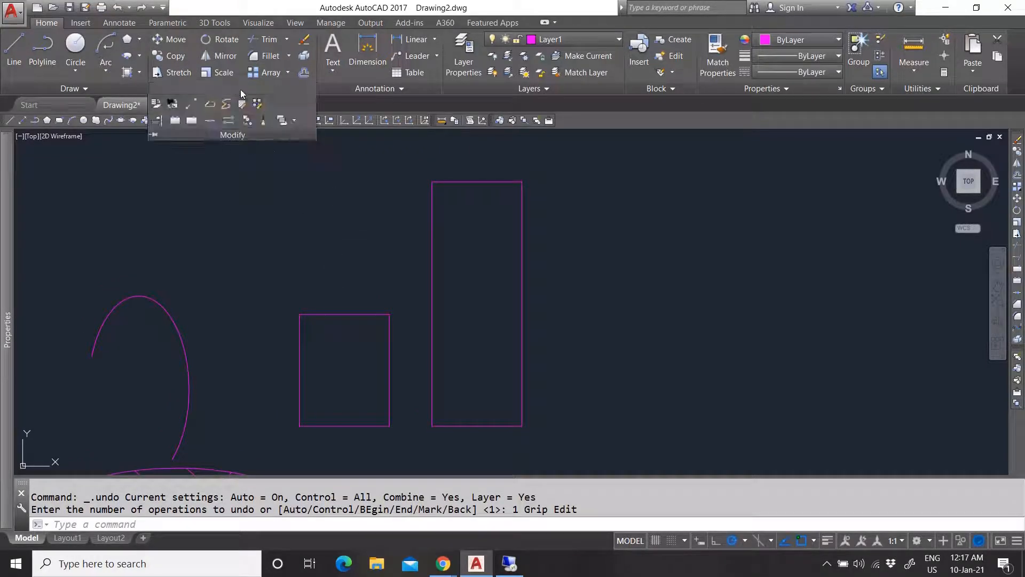
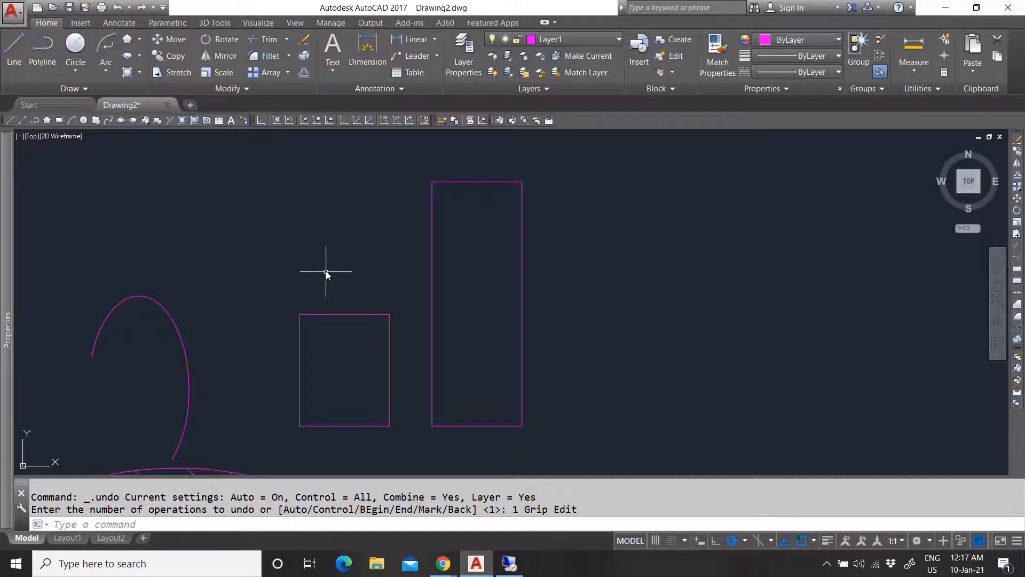
{"action": "left_click", "coordinate": [458, 182]}
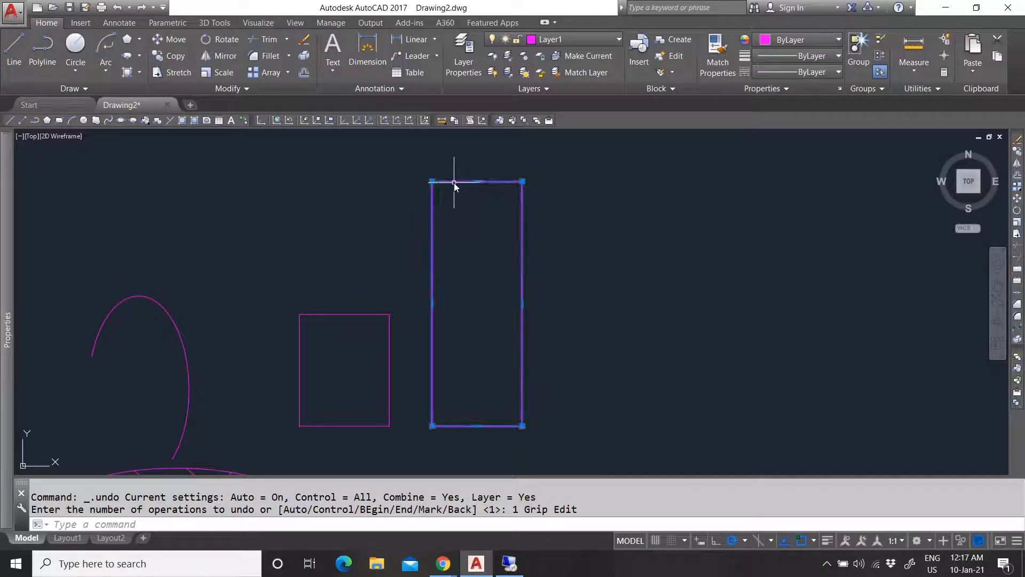
{"action": "key", "text": "Escape"}
{"action": "type", "text": "jo"}
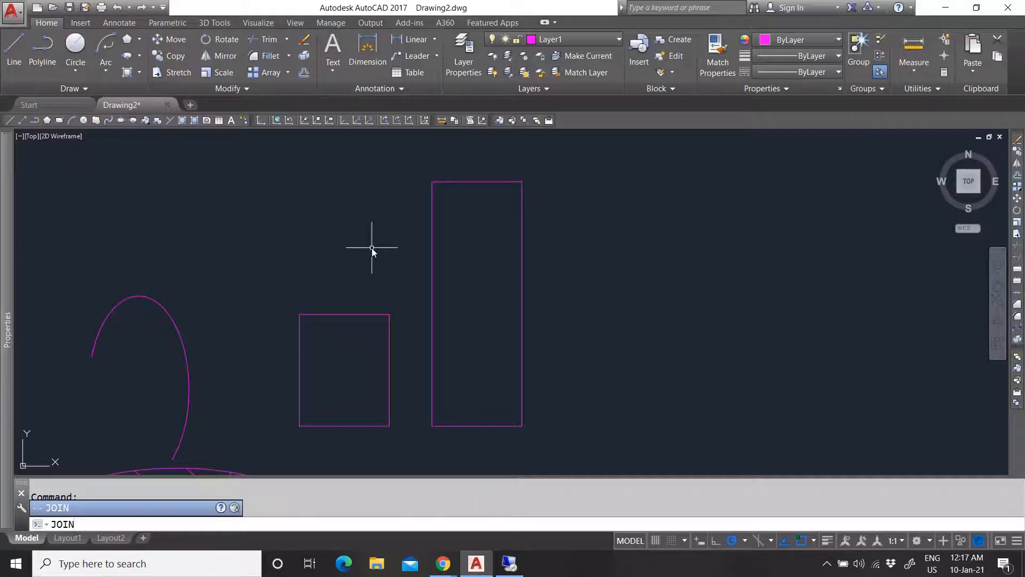
{"action": "key", "text": "Return"}
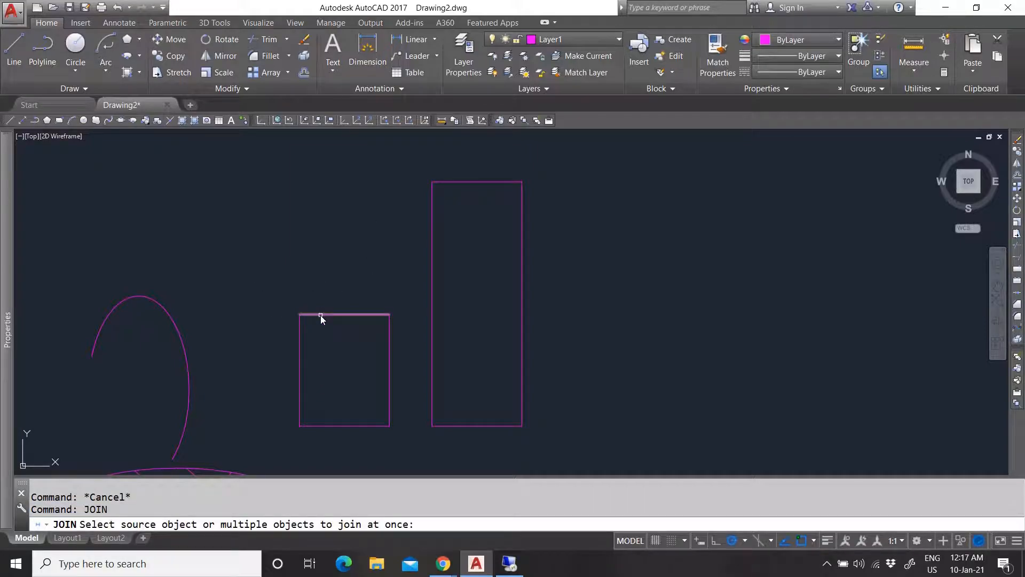
{"action": "left_click", "coordinate": [402, 448]}
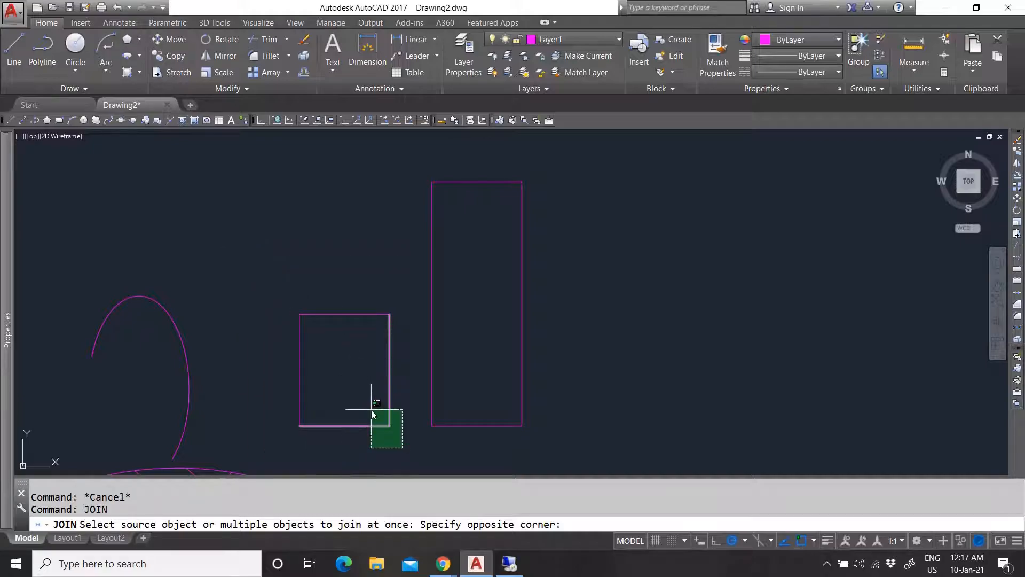
{"action": "left_click", "coordinate": [264, 248]}
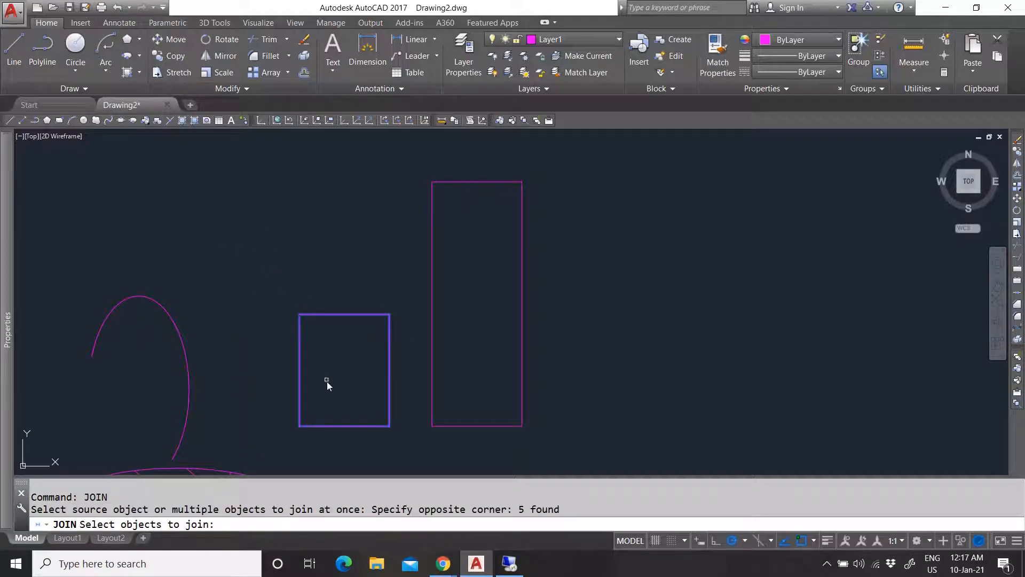
Examine the rectangle lines selected for joining, and cancel the Join command.
{"action": "scroll", "coordinate": [332, 328], "scroll_direction": "down", "scroll_amount": 4}
{"action": "scroll", "coordinate": [348, 341], "scroll_direction": "up", "scroll_amount": 4}
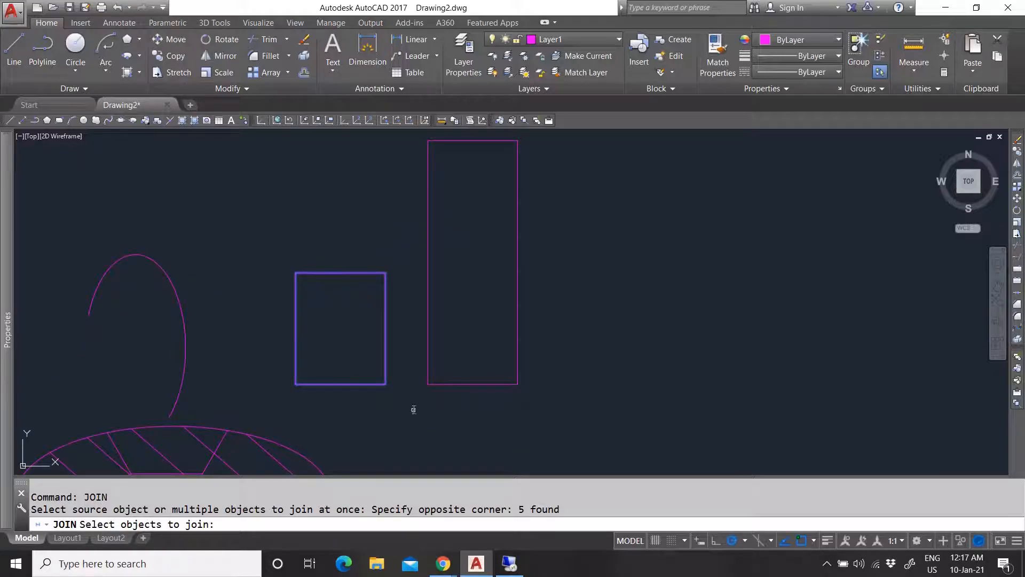
{"action": "left_click", "coordinate": [179, 288]}
{"action": "scroll", "coordinate": [411, 319], "scroll_direction": "up", "scroll_amount": 2}
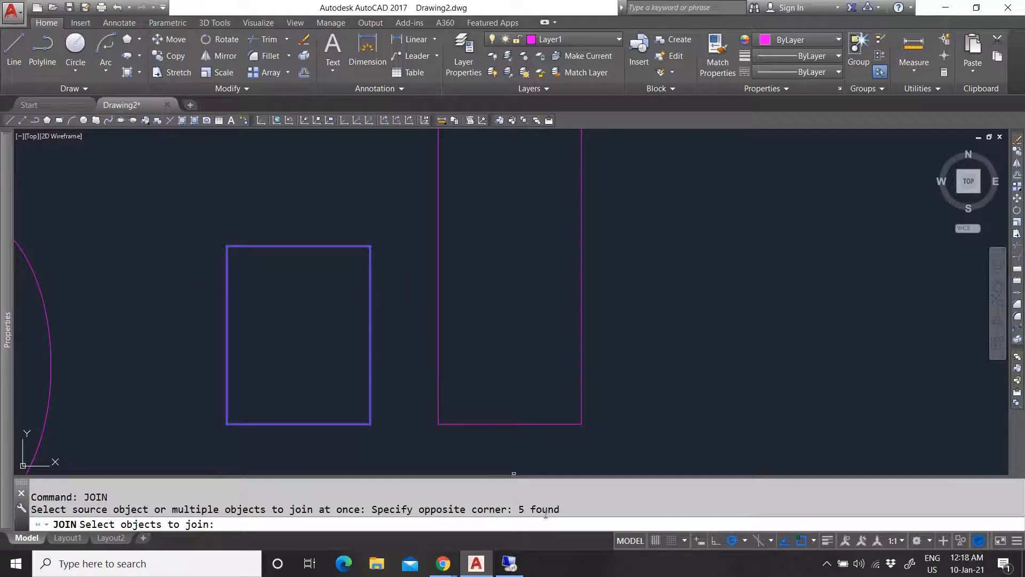
{"action": "scroll", "coordinate": [366, 316], "scroll_direction": "down", "scroll_amount": 5}
{"action": "scroll", "coordinate": [352, 325], "scroll_direction": "up", "scroll_amount": 5}
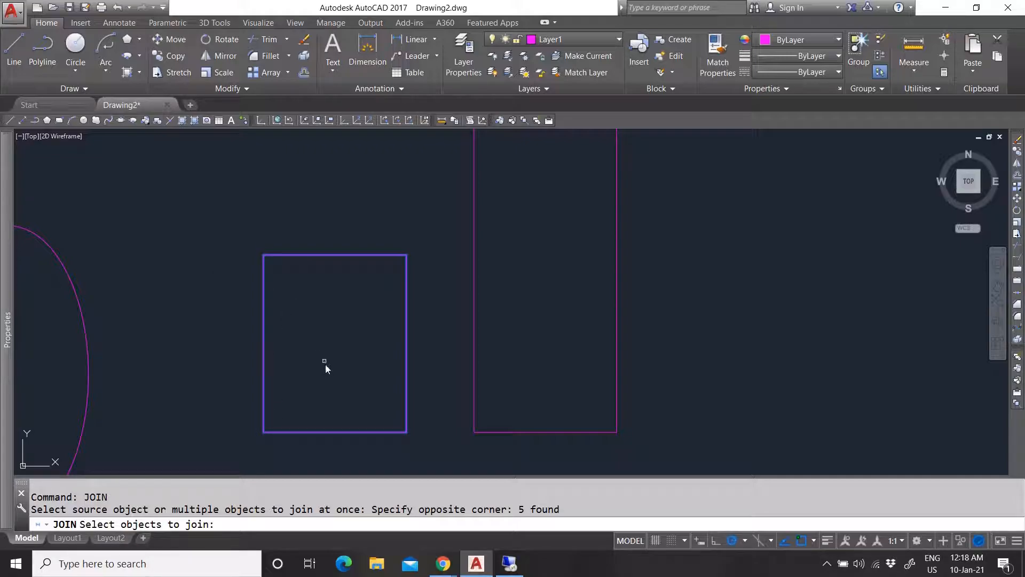
{"action": "key", "text": "Escape"}
{"action": "key", "text": "Escape"}
Delete the left vertical line of the original rectangle.
{"action": "left_click", "coordinate": [266, 301]}
{"action": "key", "text": "Escape"}
{"action": "left_click", "coordinate": [264, 325]}
{"action": "key", "text": "Delete"}
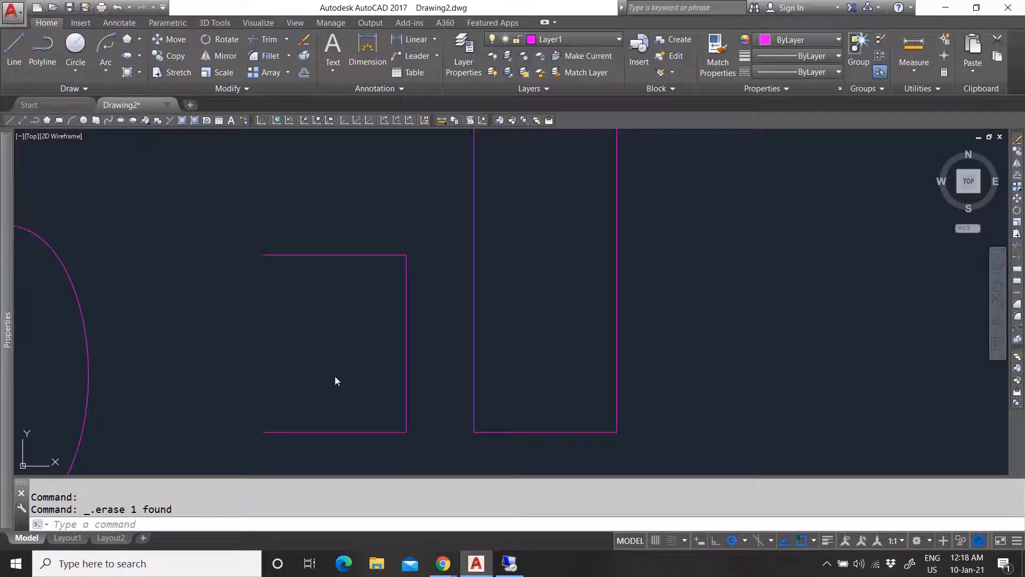
Undo the left line's deletion, and delete the original rectangle's bottom line and undo that deletion too.
{"action": "left_click", "coordinate": [117, 7]}
{"action": "left_click", "coordinate": [311, 431]}
{"action": "mouse_move", "coordinate": [3, 255]}
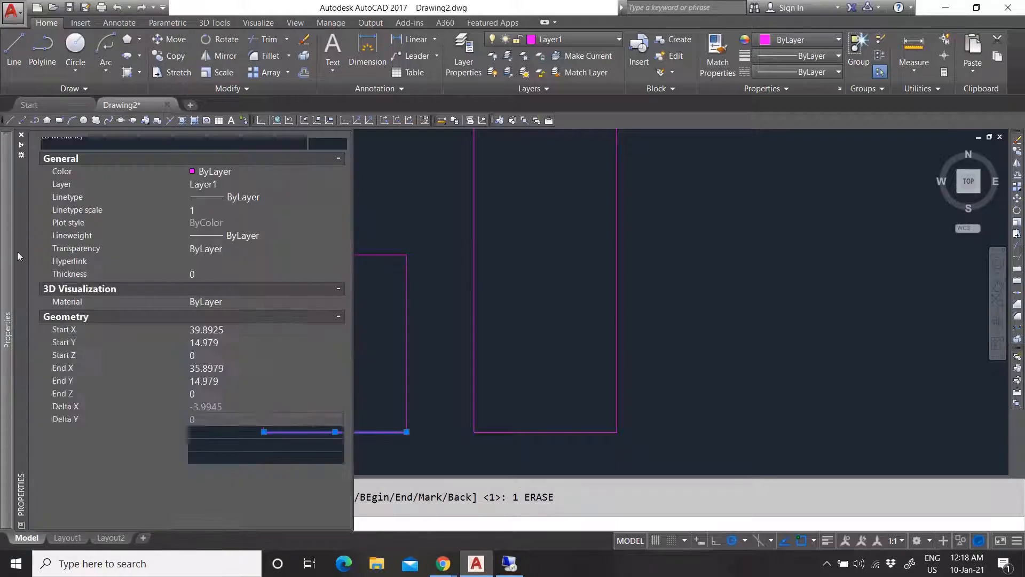
{"action": "key", "text": "Delete"}
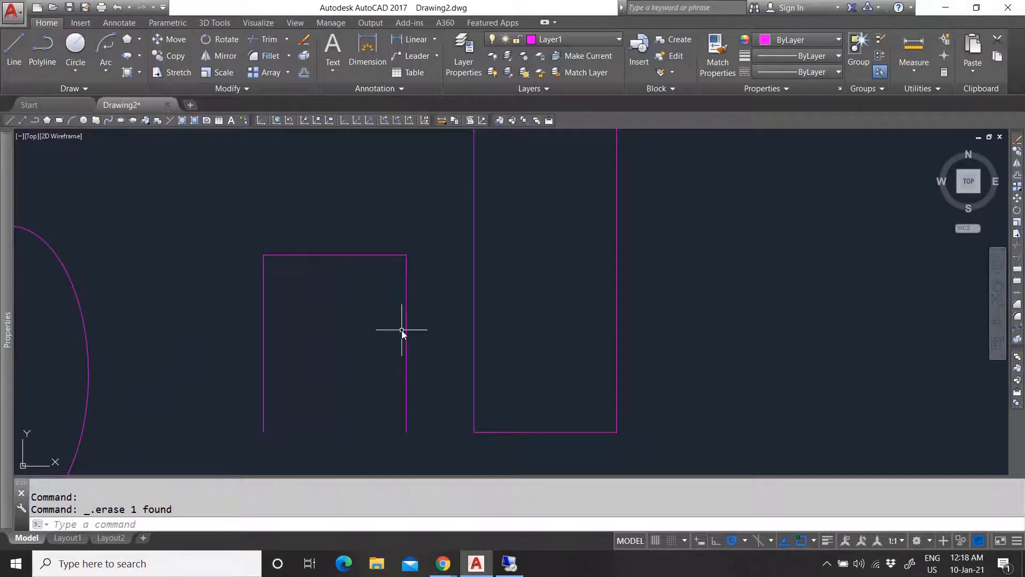
{"action": "left_click", "coordinate": [117, 7]}
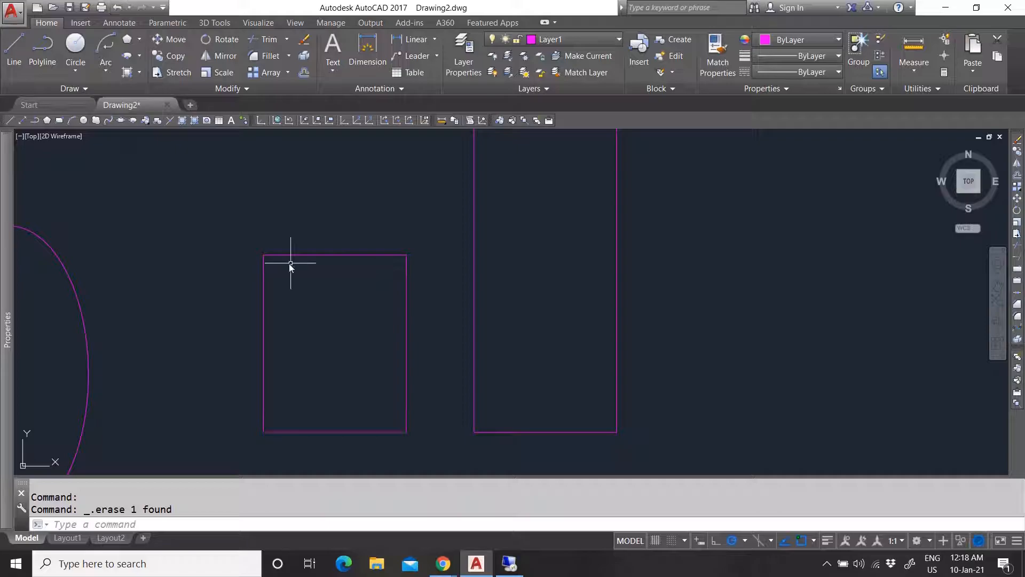
Select all lines of the original rectangle, examine their combined properties, and clear the selection.
{"action": "left_click", "coordinate": [240, 230]}
{"action": "left_click", "coordinate": [419, 458]}
{"action": "mouse_move", "coordinate": [7, 330]}
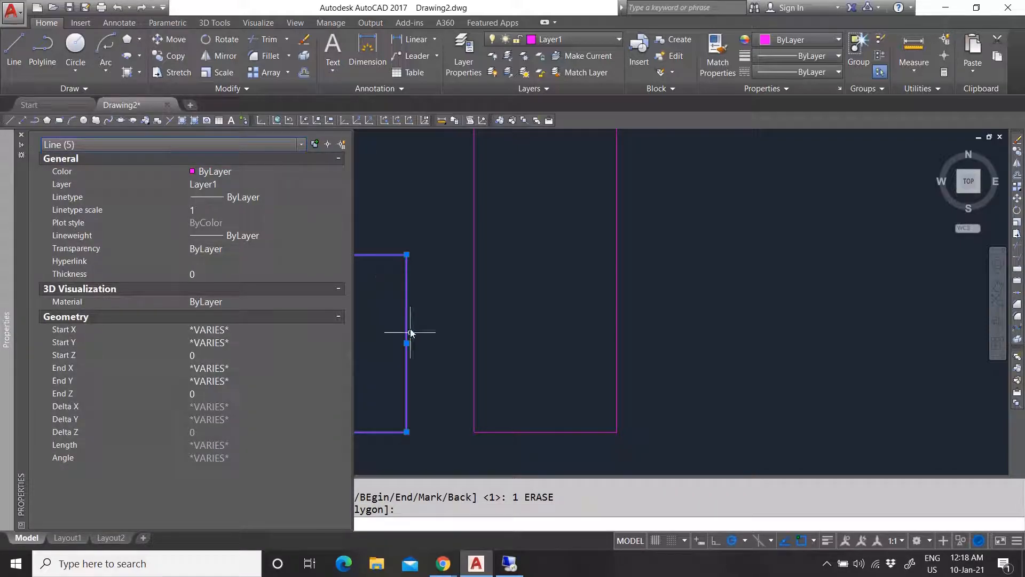
{"action": "key", "text": "Escape"}
Delete the original rectangle's right line and its top line in turn, undoing each deletion.
{"action": "left_click", "coordinate": [408, 277]}
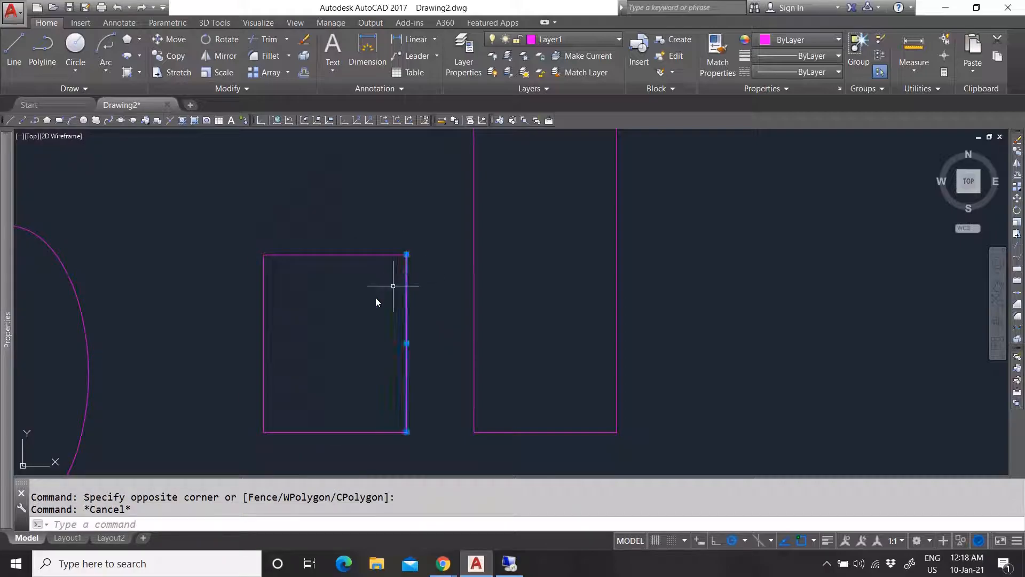
{"action": "key", "text": "Delete"}
{"action": "type", "text": "u"}
{"action": "key", "text": "Return"}
{"action": "left_click", "coordinate": [344, 255]}
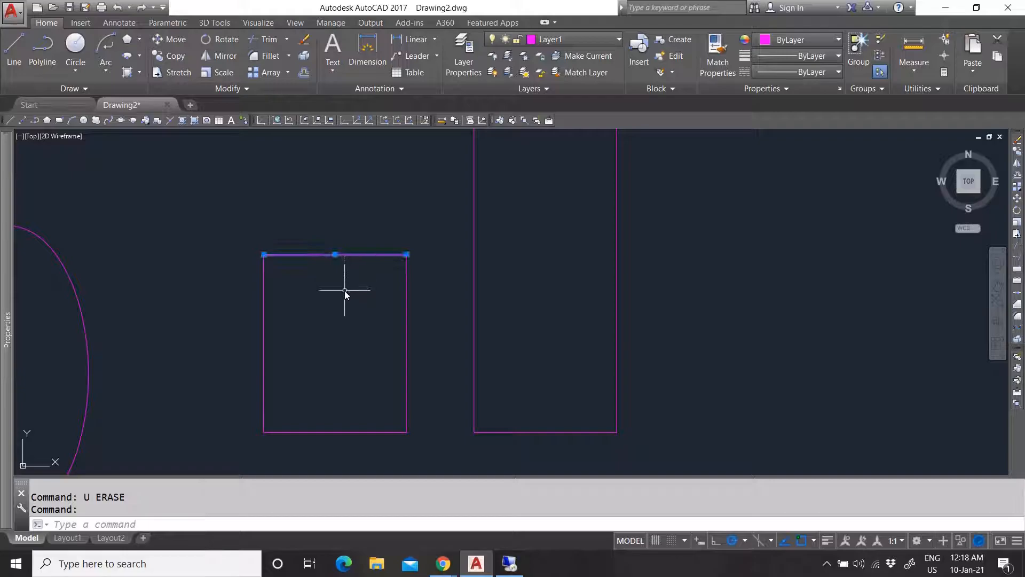
{"action": "key", "text": "Delete"}
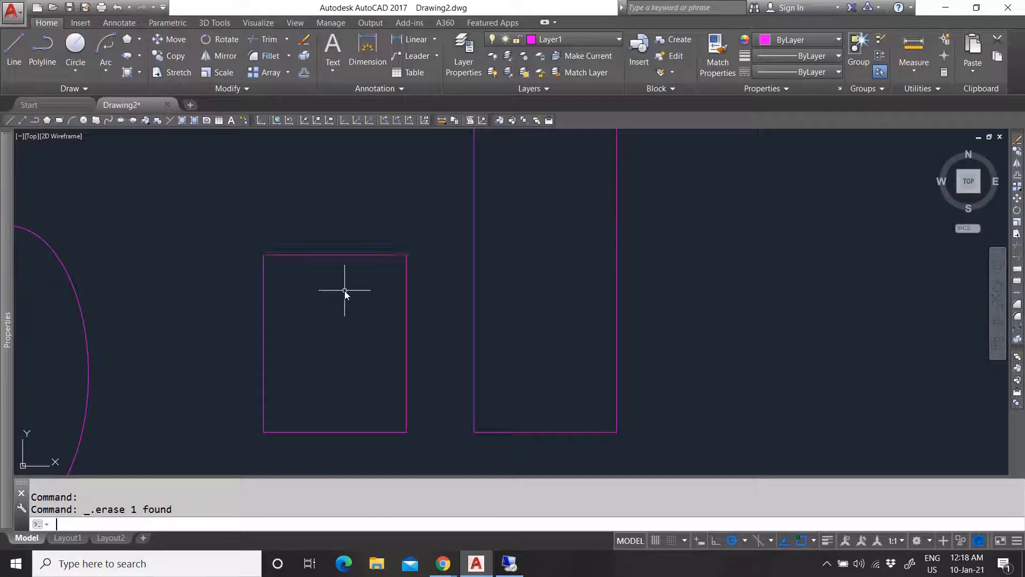
{"action": "type", "text": "u"}
{"action": "key", "text": "Return"}
Delete the tiny stray line at the upper-left corner of the original rectangle, using a selection window around that corner.
{"action": "left_click", "coordinate": [231, 223]}
{"action": "left_click", "coordinate": [431, 458]}
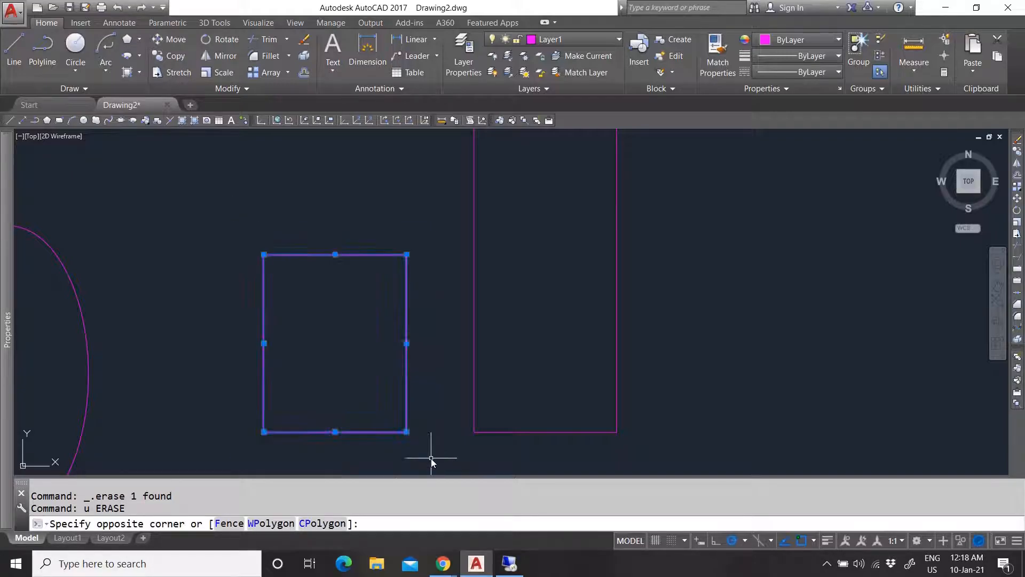
{"action": "key", "text": "Escape"}
{"action": "left_click", "coordinate": [242, 229]}
{"action": "left_click", "coordinate": [319, 331]}
{"action": "scroll", "coordinate": [262, 256], "scroll_direction": "up", "scroll_amount": 6}
{"action": "key", "text": "Delete"}
{"action": "scroll", "coordinate": [270, 262], "scroll_direction": "down", "scroll_amount": 5}
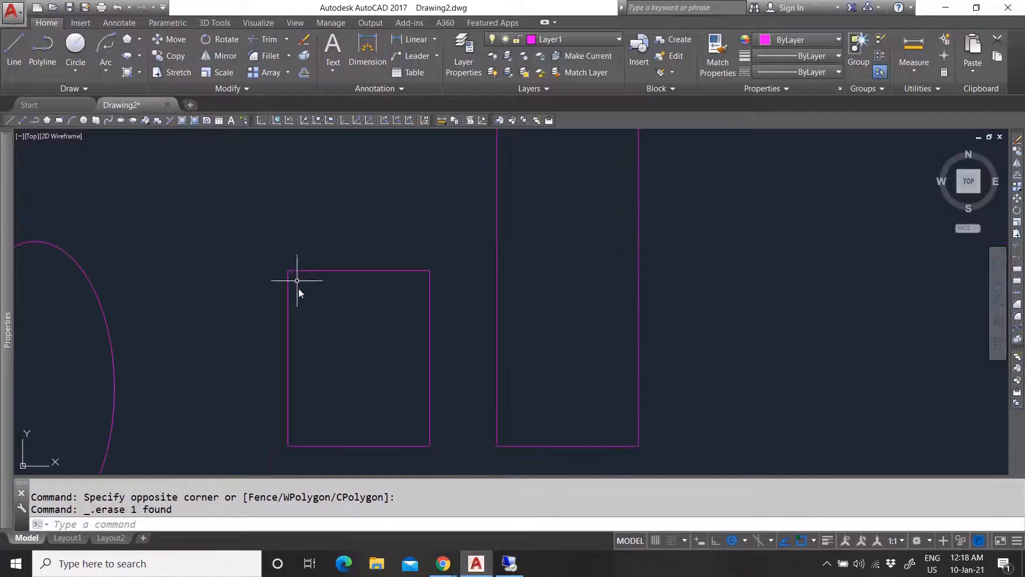
Join the four lines of the original rectangle into a single polyline with the Join command.
{"action": "left_click", "coordinate": [265, 200]}
{"action": "left_click", "coordinate": [428, 410]}
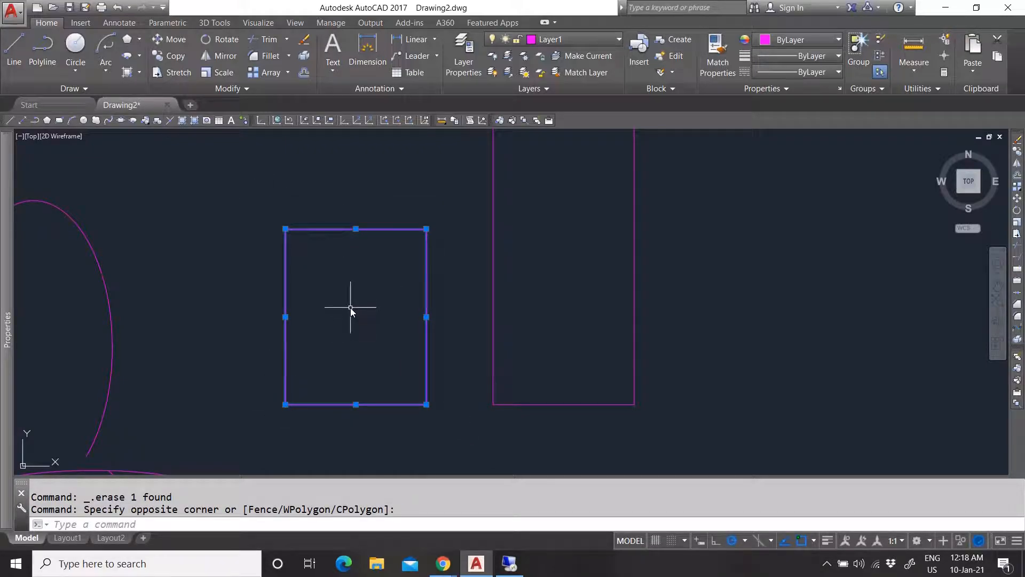
{"action": "key", "text": "Escape"}
{"action": "type", "text": "OIN"}
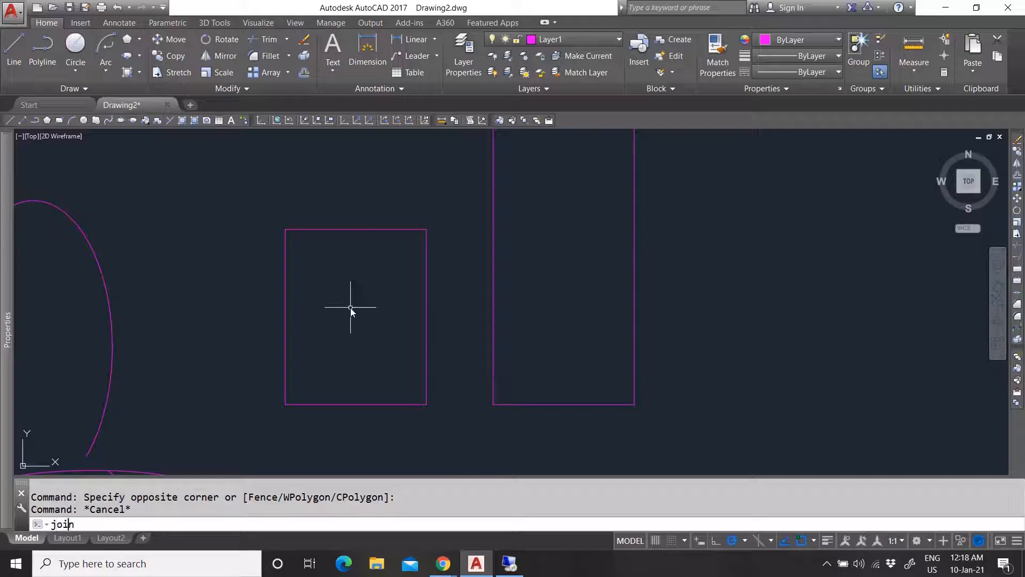
{"action": "key", "text": "Return"}
{"action": "left_click", "coordinate": [444, 437]}
{"action": "left_click", "coordinate": [262, 207]}
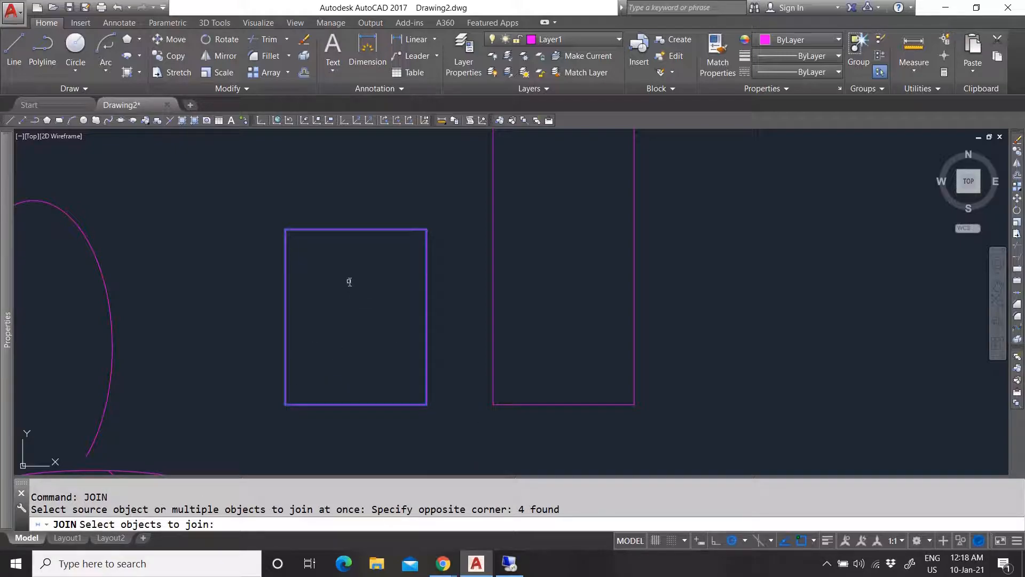
{"action": "key", "text": "Return"}
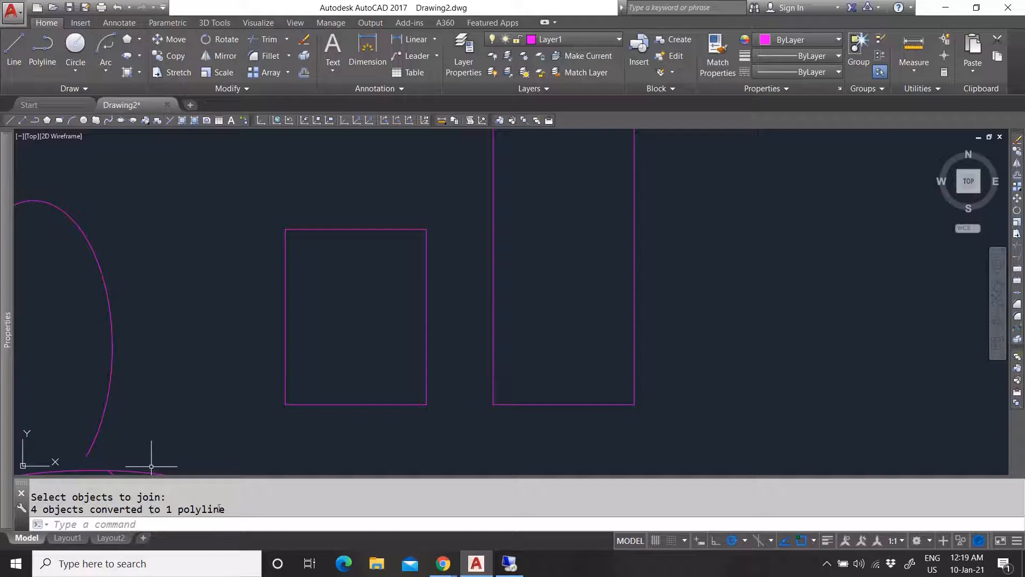
Select the joined rectangle and the taller rectangle beside it in turn to compare them as single polylines.
{"action": "left_click", "coordinate": [427, 358]}
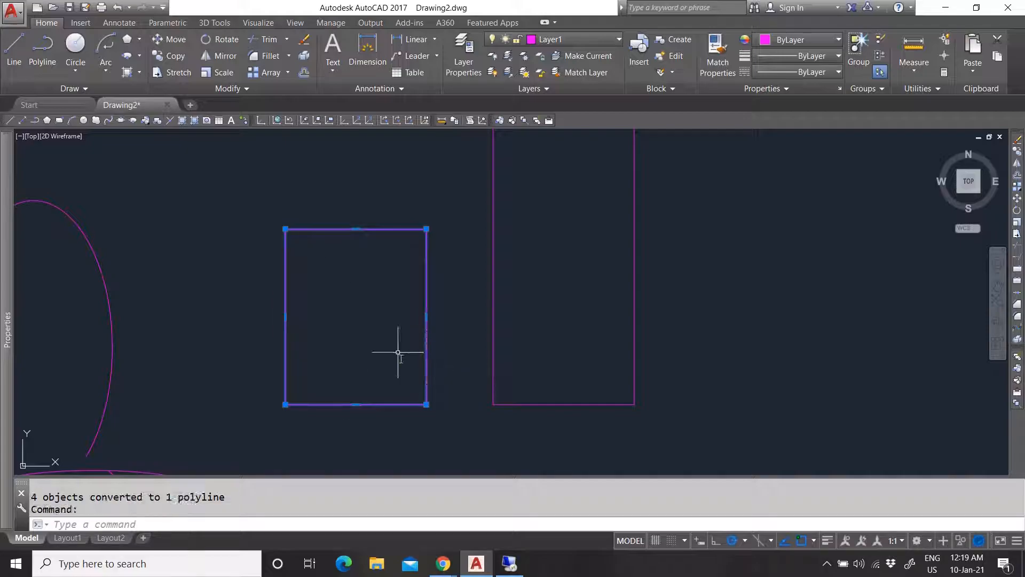
{"action": "scroll", "coordinate": [332, 321], "scroll_direction": "down", "scroll_amount": 6}
{"action": "scroll", "coordinate": [334, 322], "scroll_direction": "up", "scroll_amount": 4}
{"action": "scroll", "coordinate": [308, 313], "scroll_direction": "up", "scroll_amount": 2}
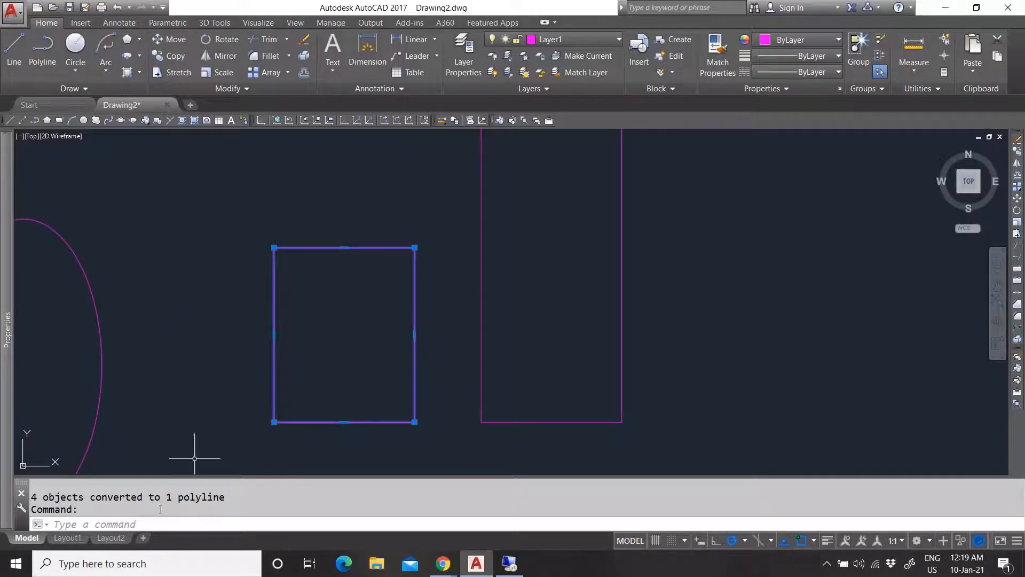
{"action": "key", "text": "Escape"}
{"action": "left_click", "coordinate": [485, 366]}
{"action": "left_click", "coordinate": [469, 349]}
{"action": "scroll", "coordinate": [431, 332], "scroll_direction": "down", "scroll_amount": 4}
{"action": "scroll", "coordinate": [441, 187], "scroll_direction": "up", "scroll_amount": 4}
{"action": "scroll", "coordinate": [426, 327], "scroll_direction": "down", "scroll_amount": 4}
{"action": "scroll", "coordinate": [390, 315], "scroll_direction": "up", "scroll_amount": 2}
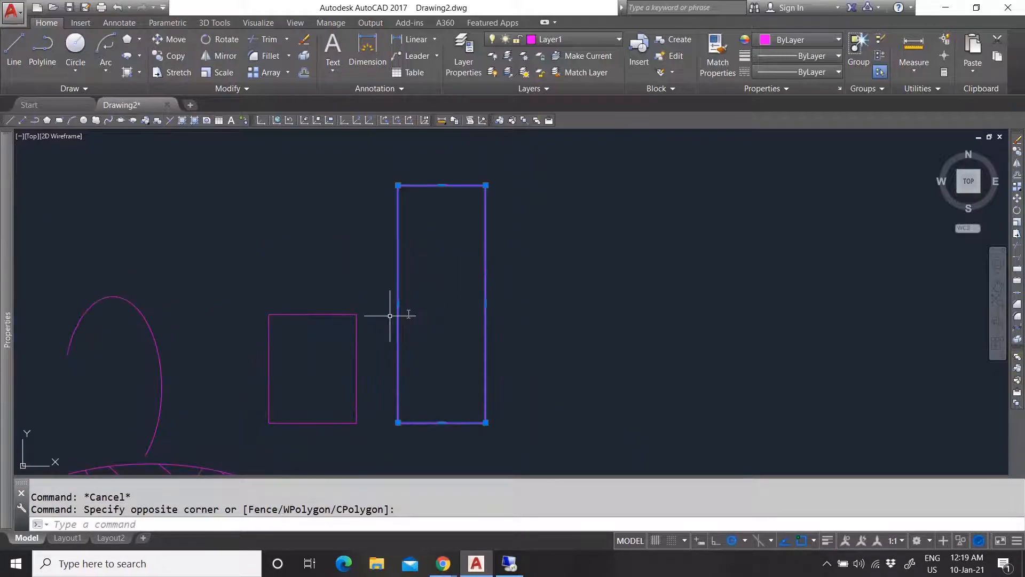
{"action": "key", "text": "Escape"}
Select the joined rectangle with crossing windows to examine its polyline grips.
{"action": "left_click", "coordinate": [359, 351]}
{"action": "left_click", "coordinate": [307, 346]}
{"action": "key", "text": "Escape"}
{"action": "left_click", "coordinate": [344, 356]}
{"action": "left_click", "coordinate": [342, 355]}
{"action": "left_click", "coordinate": [374, 383]}
{"action": "left_click", "coordinate": [329, 346]}
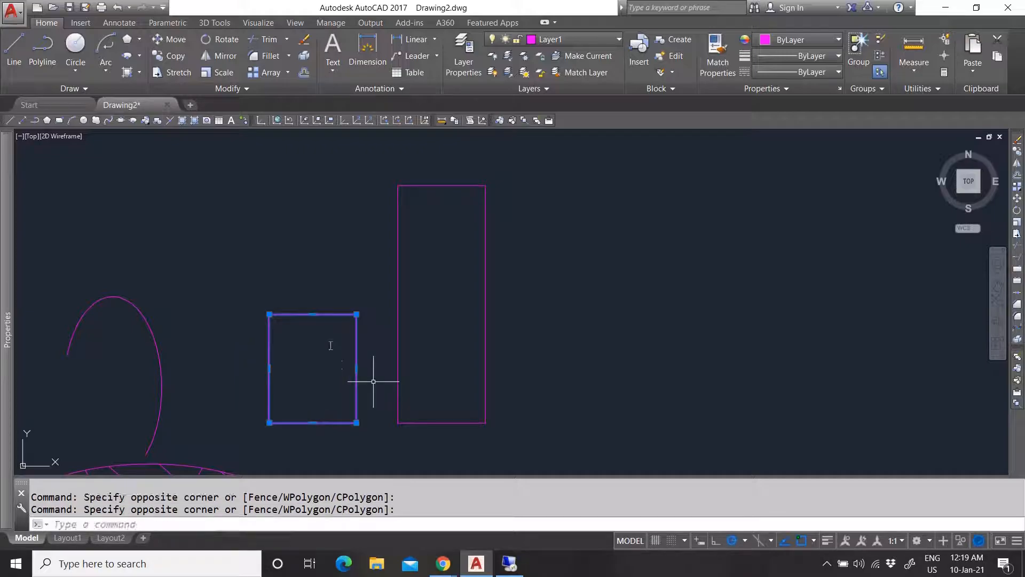
Try stretching the joined rectangle's top edge upward from its midpoint grip, cancel each attempt, and clear the selection.
{"action": "left_click", "coordinate": [313, 314]}
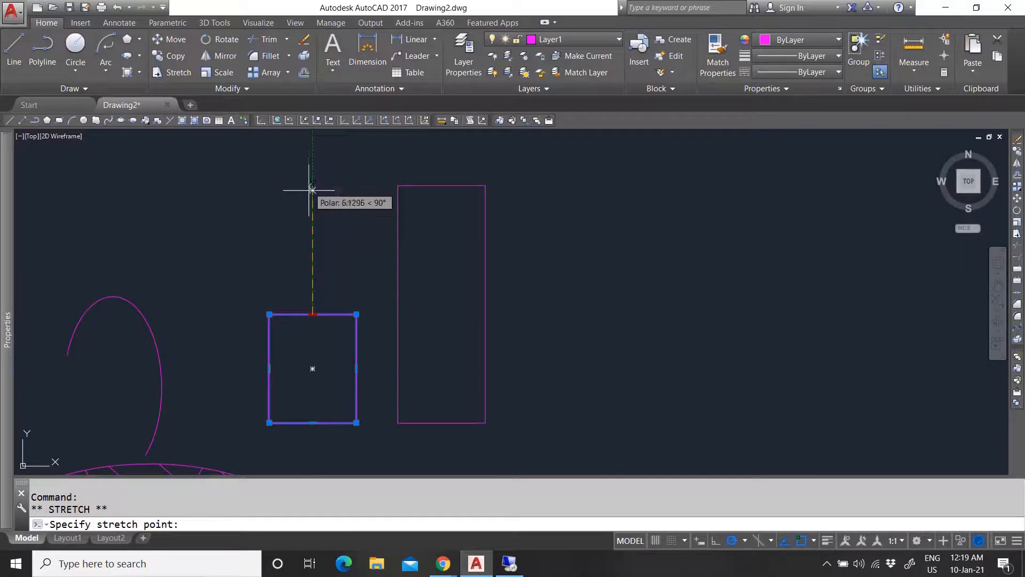
{"action": "key", "text": "Escape"}
{"action": "key", "text": "Escape"}
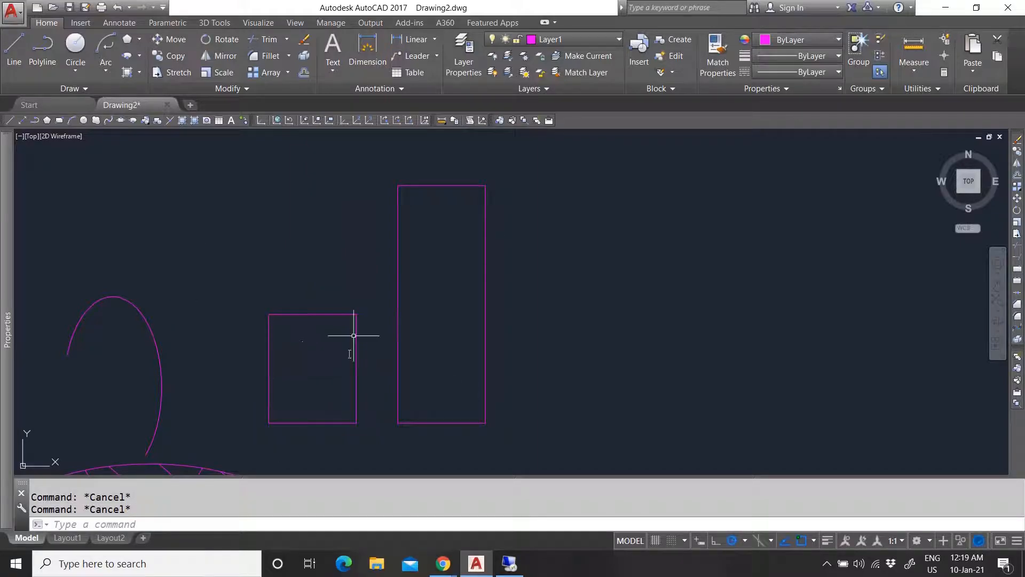
{"action": "left_click", "coordinate": [323, 343]}
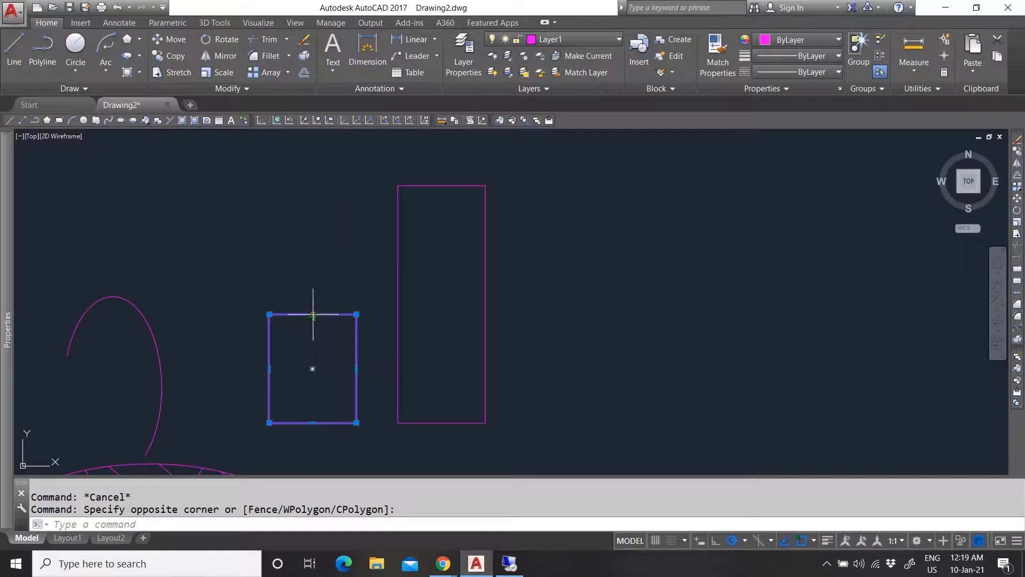
{"action": "left_click", "coordinate": [313, 315]}
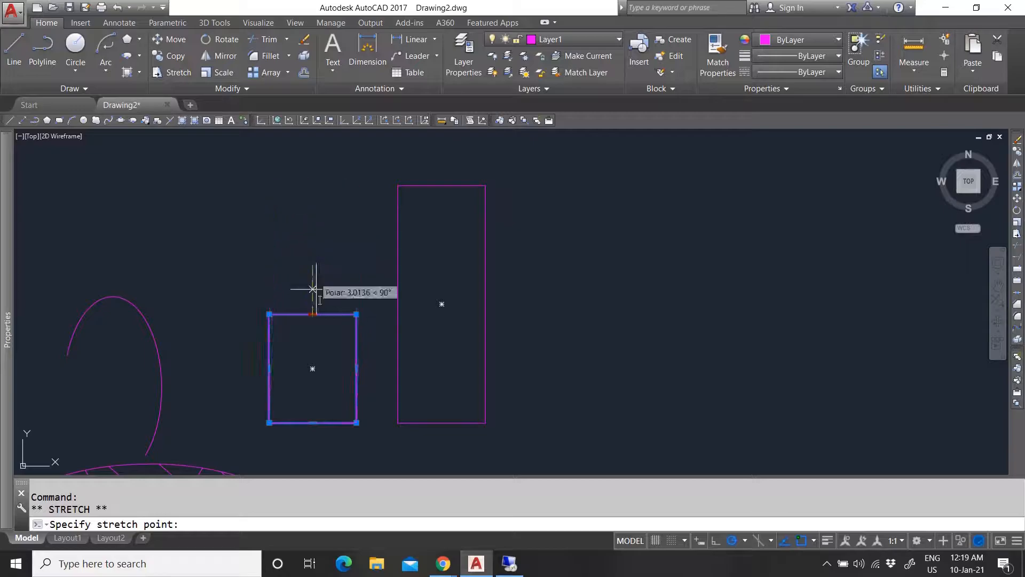
{"action": "key", "text": "Escape"}
{"action": "key", "text": "Escape"}
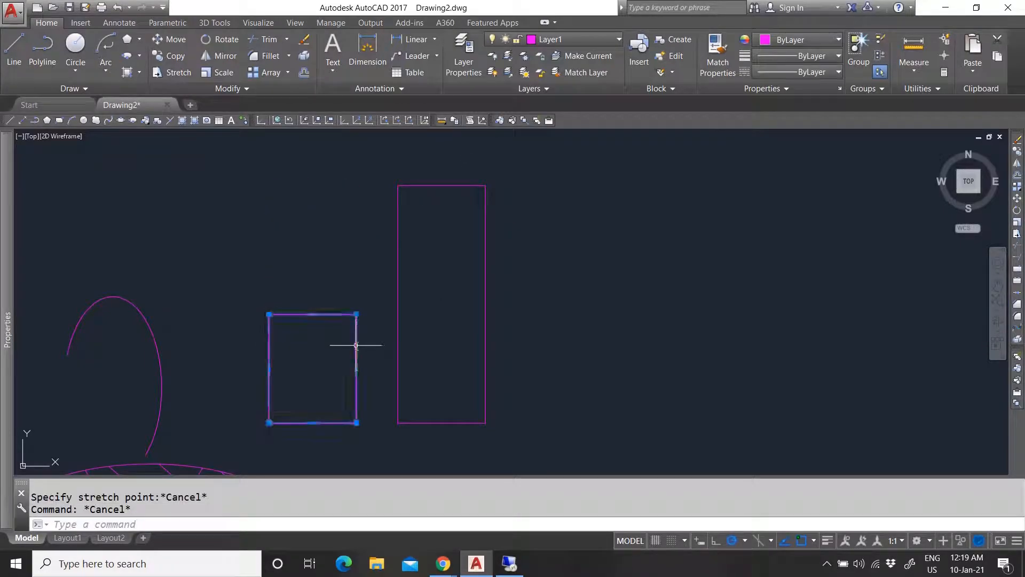
{"action": "key", "text": "Escape"}
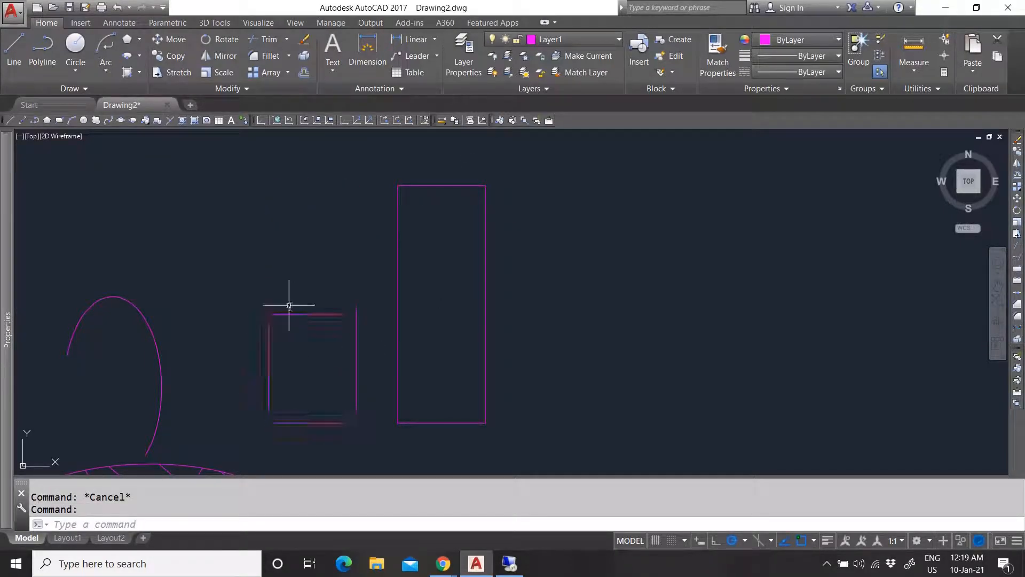
{"action": "key", "text": "Escape"}
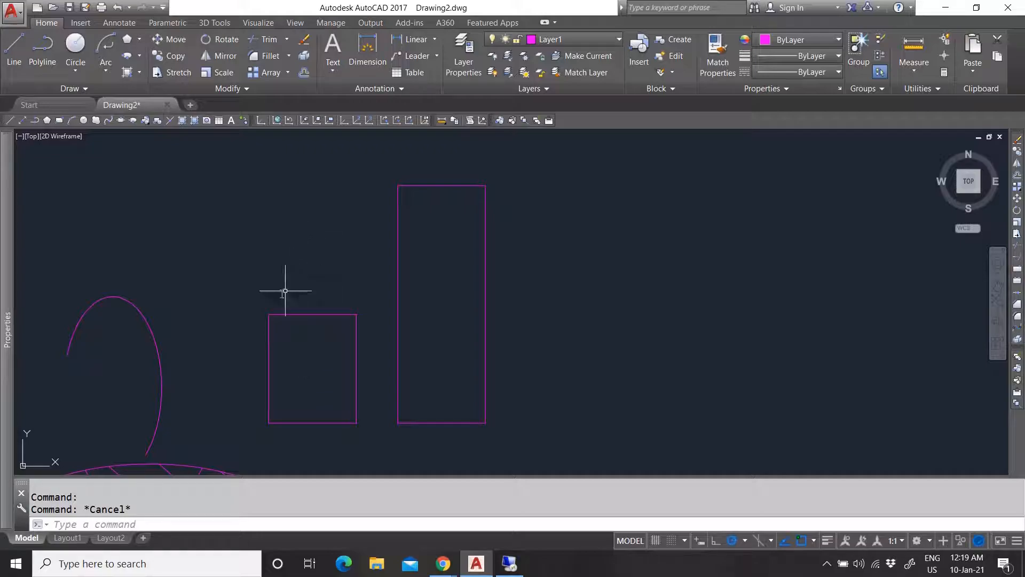
Draw a freeform fit-point spline above the joined rectangle, looping back to end at its start point.
{"action": "left_click", "coordinate": [84, 89]}
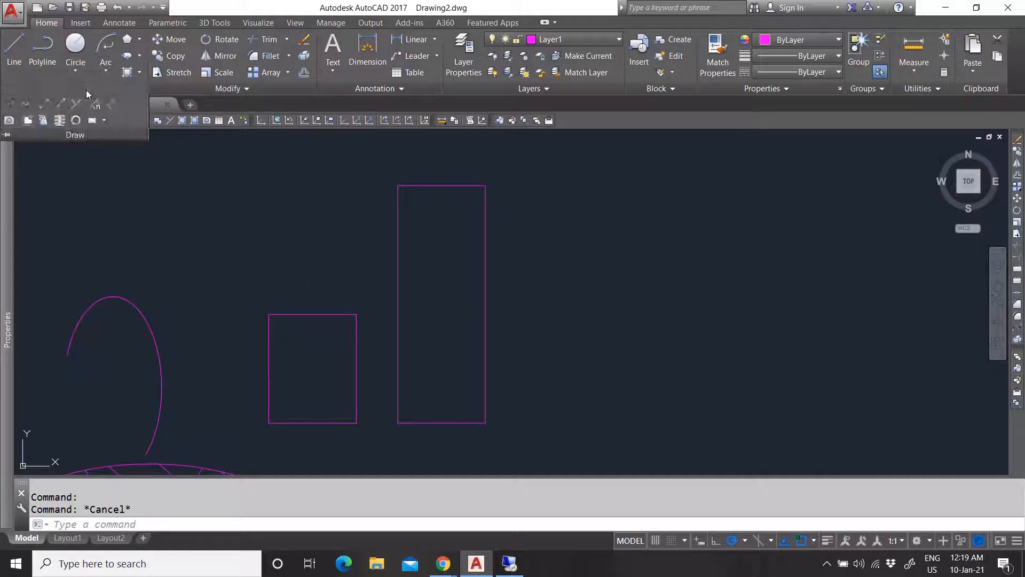
{"action": "left_click", "coordinate": [95, 88]}
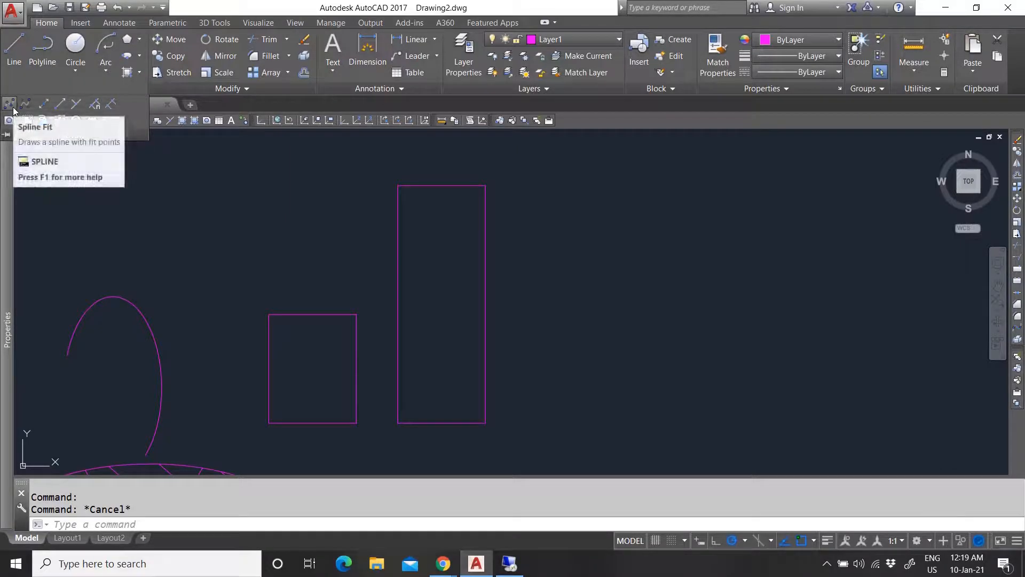
{"action": "left_click", "coordinate": [13, 106]}
{"action": "left_click", "coordinate": [257, 270]}
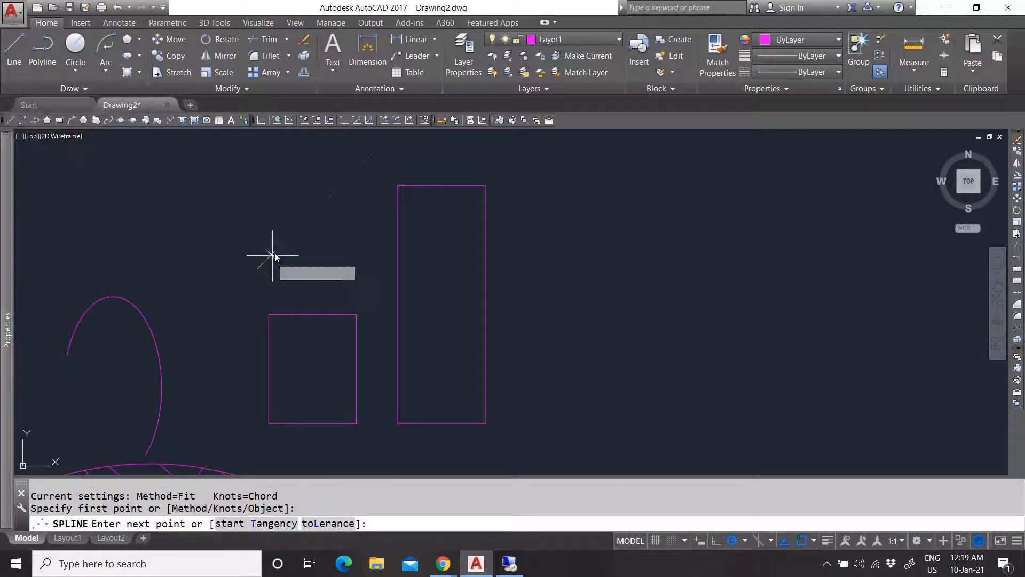
{"action": "left_click", "coordinate": [291, 231]}
{"action": "left_click", "coordinate": [316, 258]}
{"action": "left_click", "coordinate": [351, 239]}
{"action": "left_click", "coordinate": [345, 206]}
{"action": "left_click", "coordinate": [269, 197]}
{"action": "left_click", "coordinate": [248, 218]}
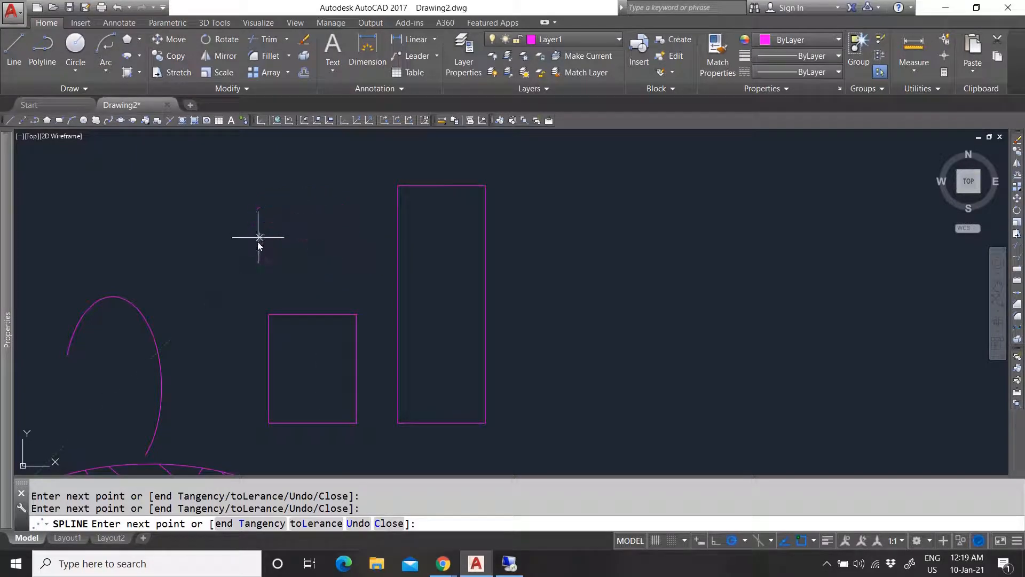
{"action": "left_click", "coordinate": [233, 251]}
{"action": "scroll", "coordinate": [284, 229], "scroll_direction": "up", "scroll_amount": 2}
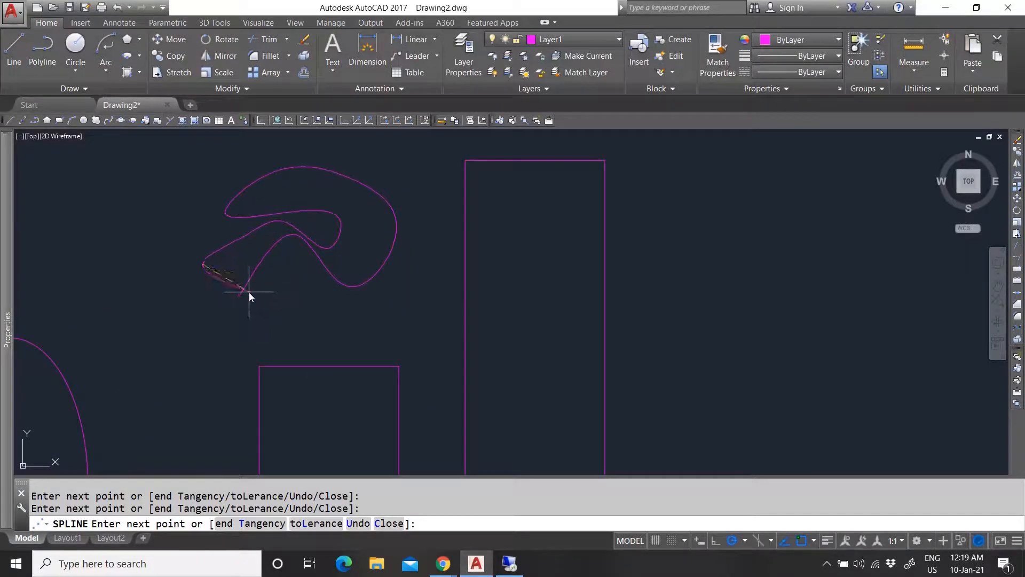
{"action": "left_click", "coordinate": [241, 294]}
{"action": "right_click", "coordinate": [241, 257]}
{"action": "left_click", "coordinate": [274, 264]}
{"action": "key", "text": "Escape"}
Select the new spline and switch its grips from Fit to Control Vertices.
{"action": "left_click", "coordinate": [245, 285]}
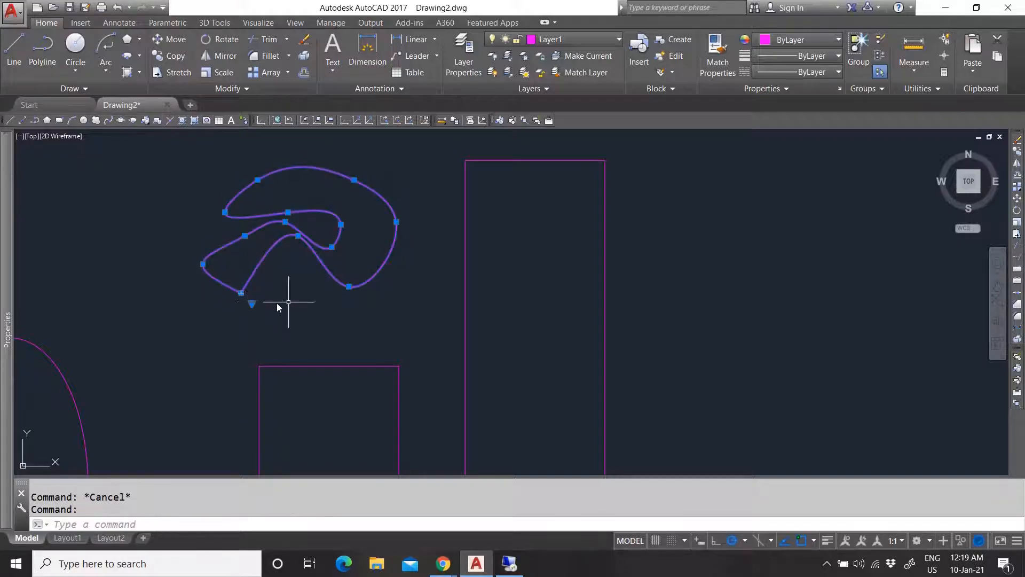
{"action": "mouse_move", "coordinate": [253, 304]}
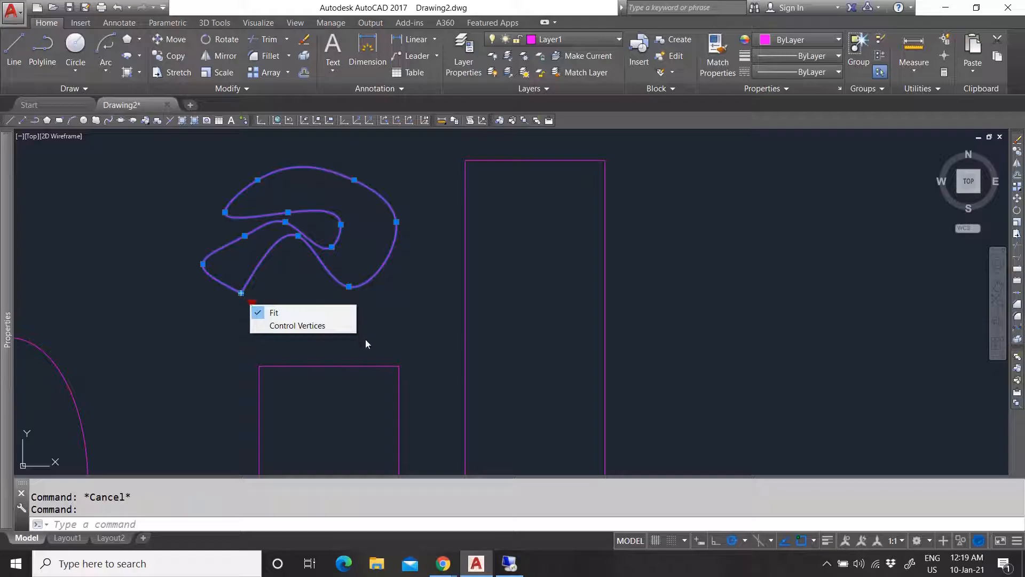
{"action": "left_click", "coordinate": [318, 327]}
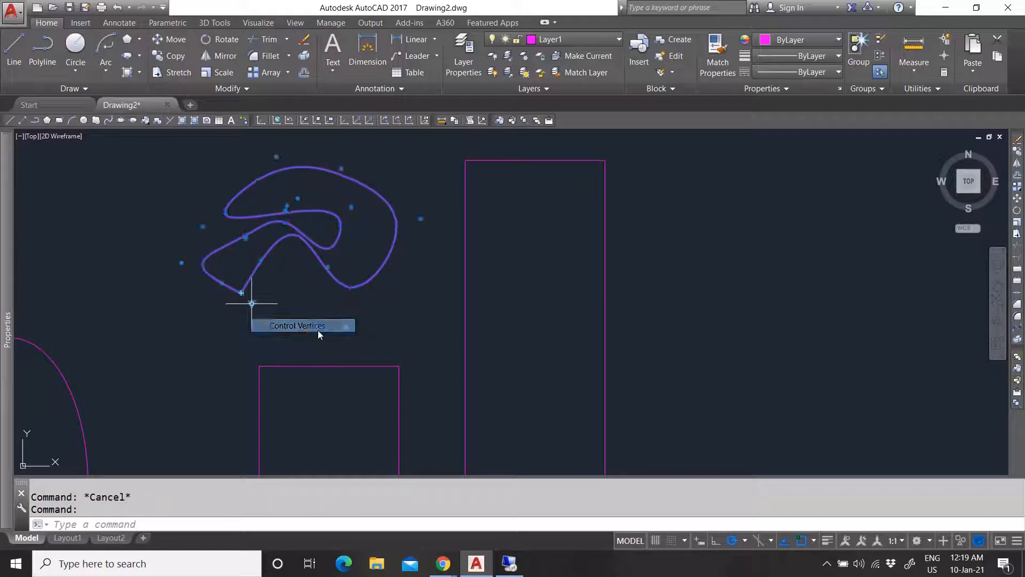
Reshape the spline's inner loop and lower arch by moving two control vertices downward, and clear the selection.
{"action": "left_click", "coordinate": [351, 207]}
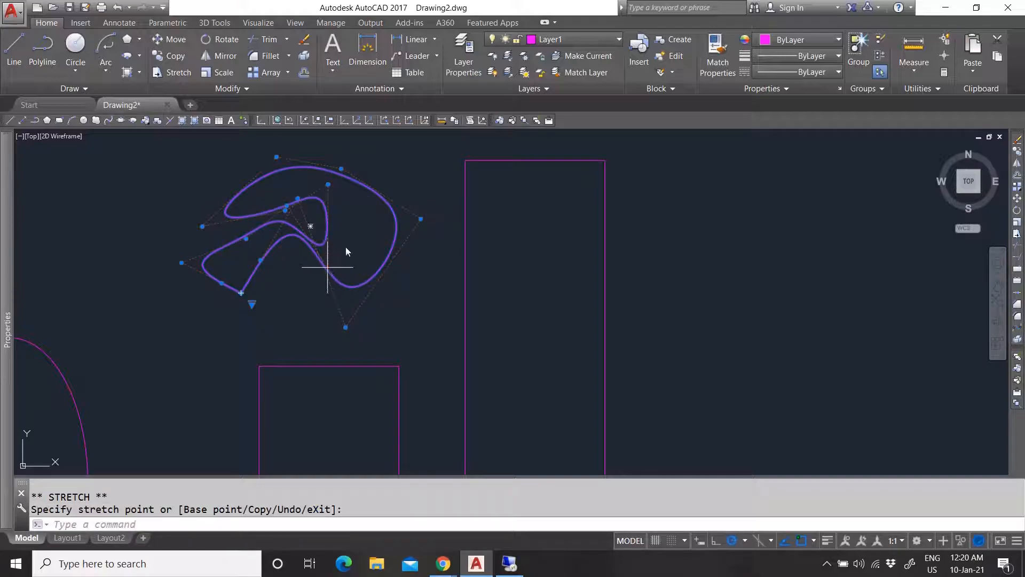
{"action": "left_click", "coordinate": [347, 229]}
{"action": "left_click", "coordinate": [293, 209]}
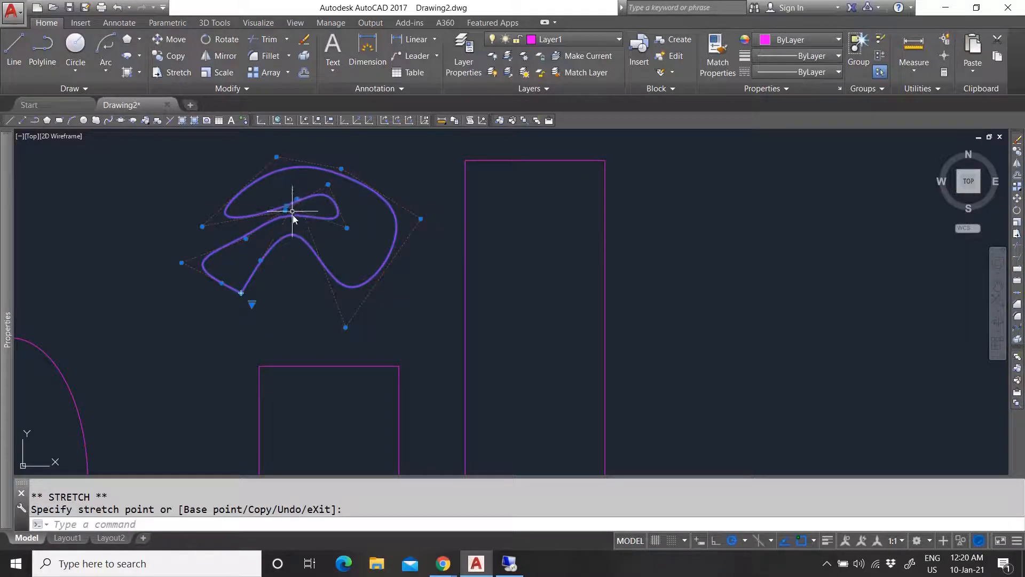
{"action": "left_click", "coordinate": [297, 196]}
{"action": "key", "text": "Escape"}
{"action": "left_click", "coordinate": [298, 199]}
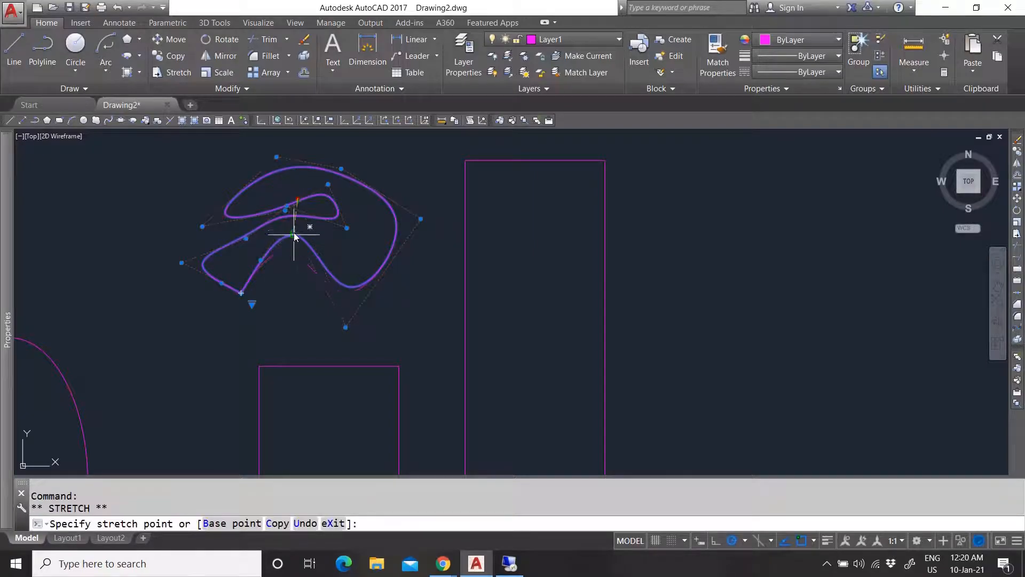
{"action": "key", "text": "Escape"}
Reselect the spline with a crossing window and switch its grips from Control Vertices to Fit.
{"action": "left_click", "coordinate": [284, 295]}
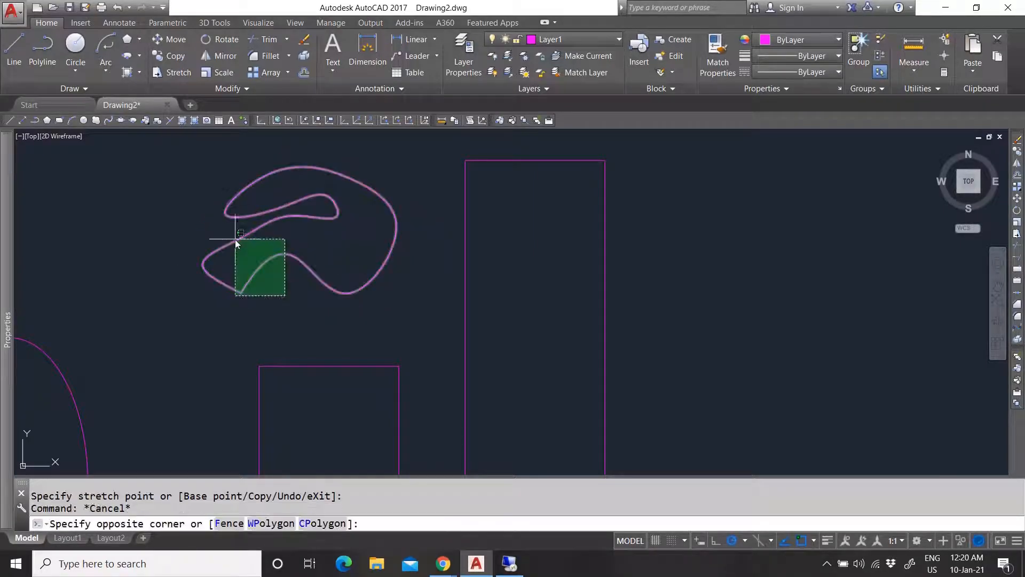
{"action": "left_click", "coordinate": [235, 239]}
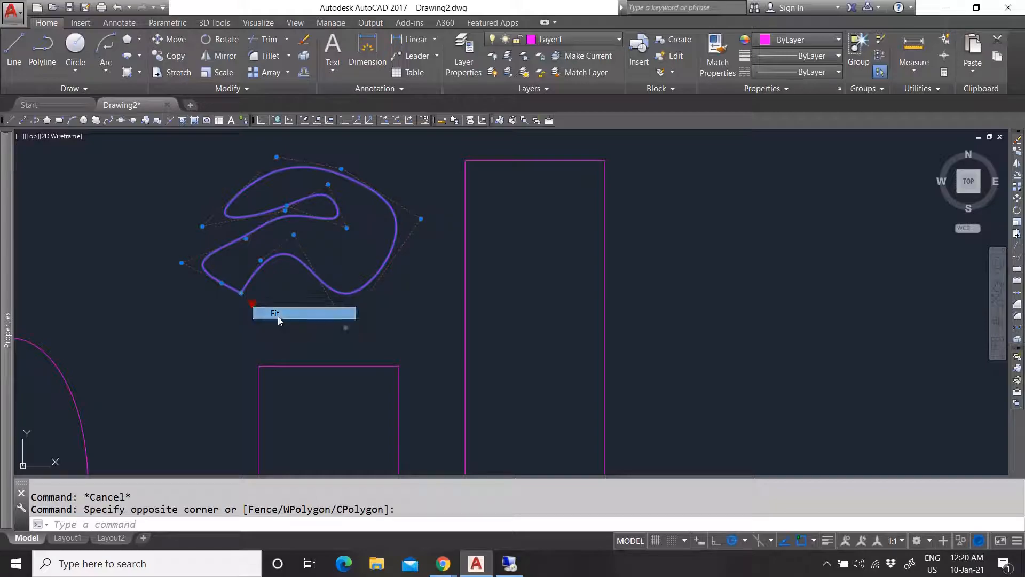
{"action": "left_click", "coordinate": [278, 312]}
{"action": "key", "text": "Escape"}
Move the fit point on the spline's lower arch down and inward, and pull its lower-right fit point outward.
{"action": "left_click", "coordinate": [292, 256]}
{"action": "left_click", "coordinate": [298, 262]}
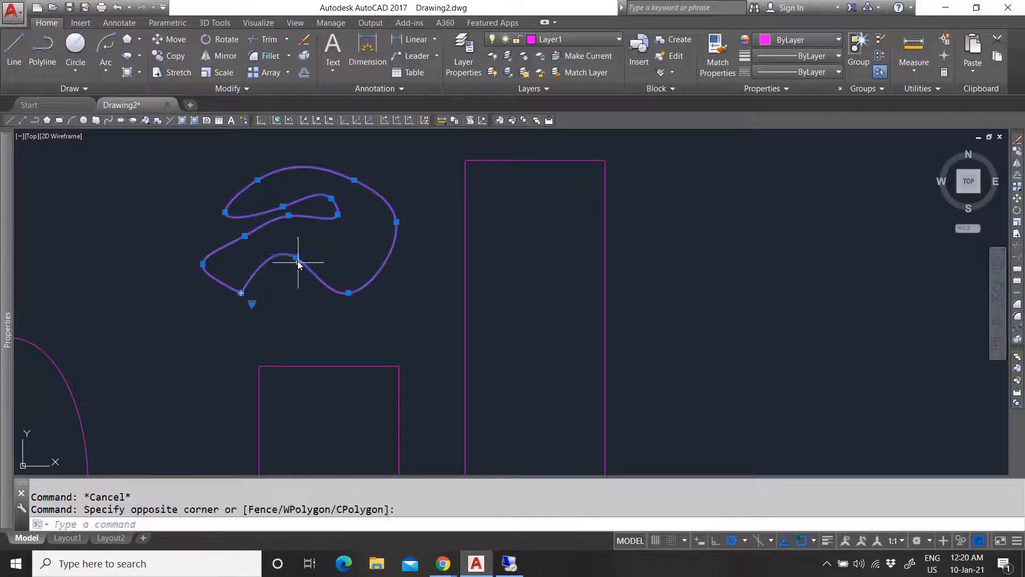
{"action": "left_click", "coordinate": [296, 257]}
{"action": "left_click", "coordinate": [285, 270]}
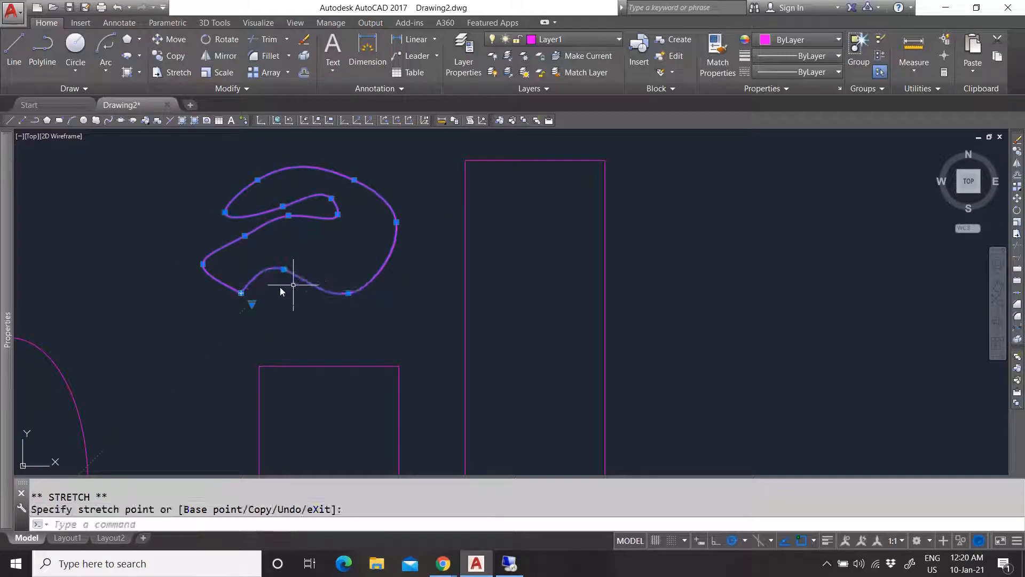
{"action": "left_click", "coordinate": [348, 293]}
{"action": "left_click", "coordinate": [371, 307]}
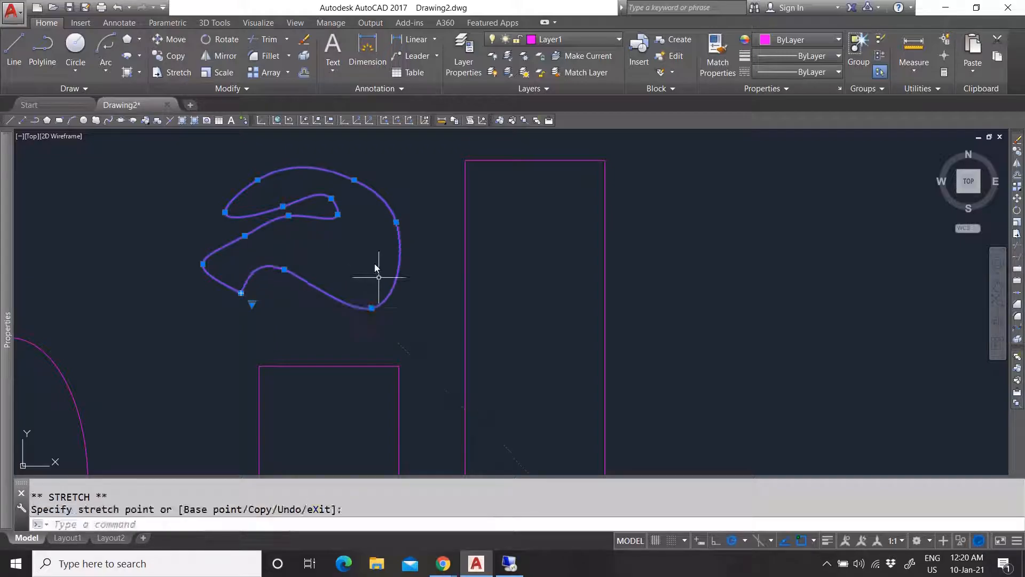
{"action": "key", "text": "Escape"}
Stretch the spline's coincident start and end point downward to lengthen its pointed corner, and clear the selection.
{"action": "left_click", "coordinate": [245, 288]}
{"action": "left_click", "coordinate": [240, 292]}
{"action": "left_click", "coordinate": [242, 293]}
{"action": "scroll", "coordinate": [249, 275], "scroll_direction": "up", "scroll_amount": 4}
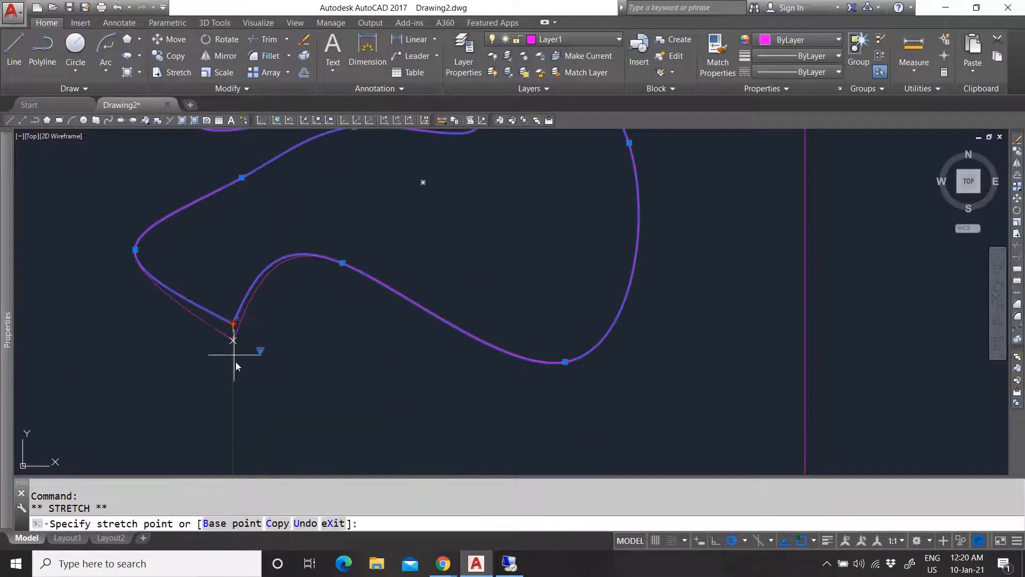
{"action": "scroll", "coordinate": [308, 299], "scroll_direction": "down", "scroll_amount": 8}
{"action": "scroll", "coordinate": [308, 301], "scroll_direction": "up", "scroll_amount": 3}
{"action": "key", "text": "Escape"}
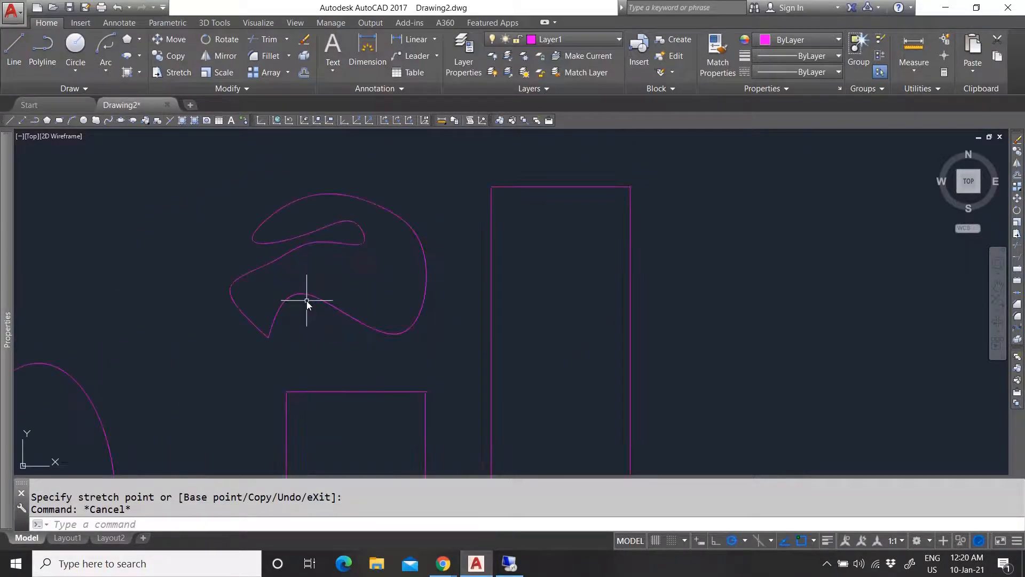
{"action": "left_click", "coordinate": [313, 243]}
{"action": "key", "text": "Escape"}
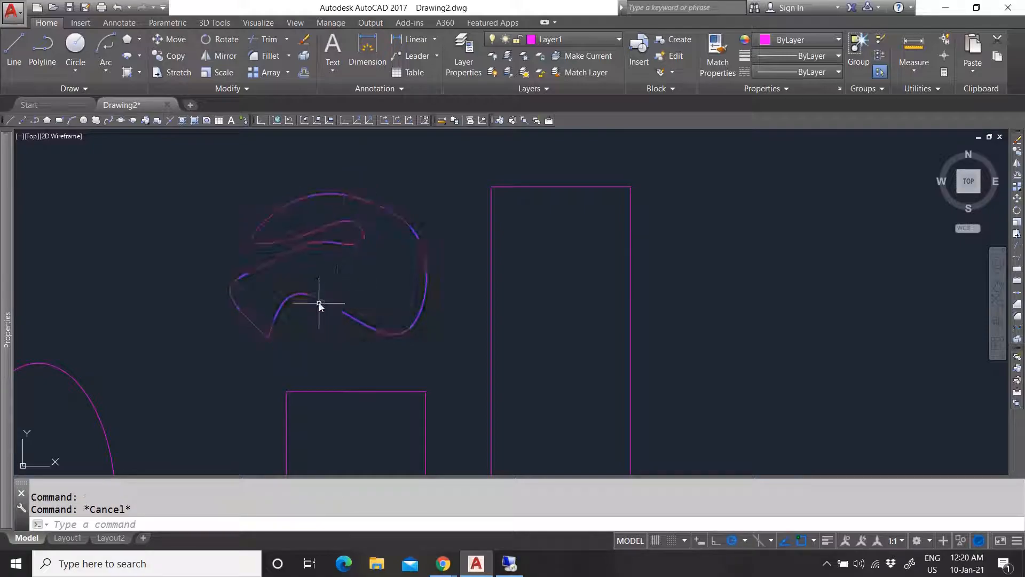
Select the spline and pull the upper-right fit point of its outer curve upward.
{"action": "scroll", "coordinate": [331, 305], "scroll_direction": "down", "scroll_amount": 3}
{"action": "scroll", "coordinate": [334, 293], "scroll_direction": "up", "scroll_amount": 3}
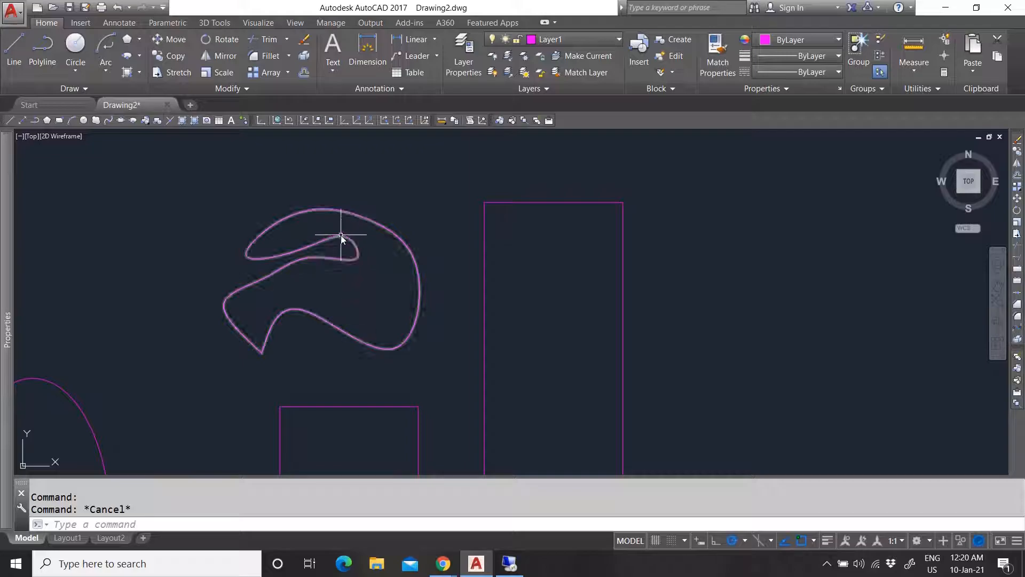
{"action": "left_click", "coordinate": [332, 211]}
{"action": "left_click", "coordinate": [374, 220]}
{"action": "left_click", "coordinate": [389, 247]}
{"action": "key", "text": "Escape"}
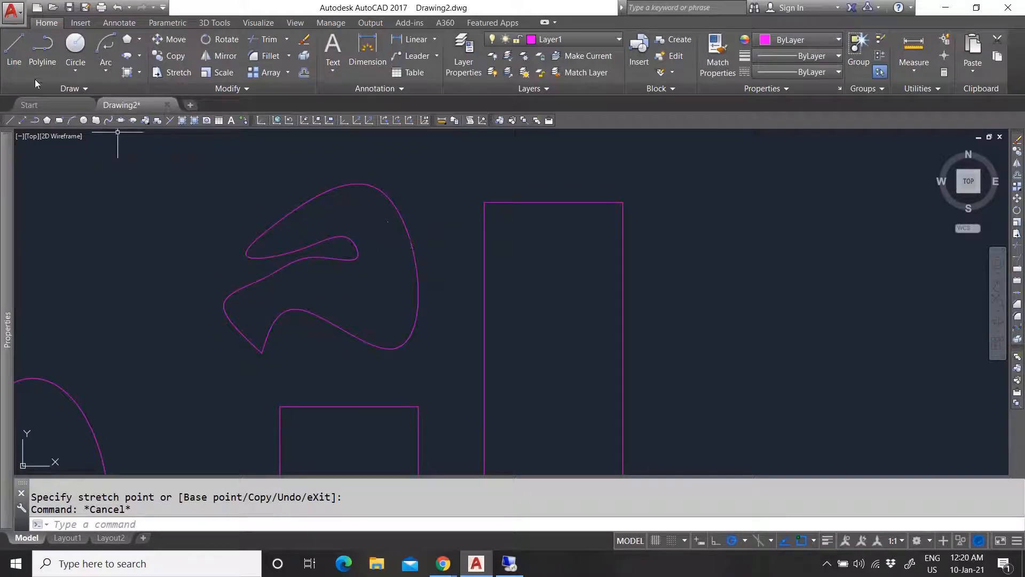
Draw a small leaf-shaped control-vertex spline above and left of the existing spline, ending at its start point.
{"action": "left_click", "coordinate": [85, 89]}
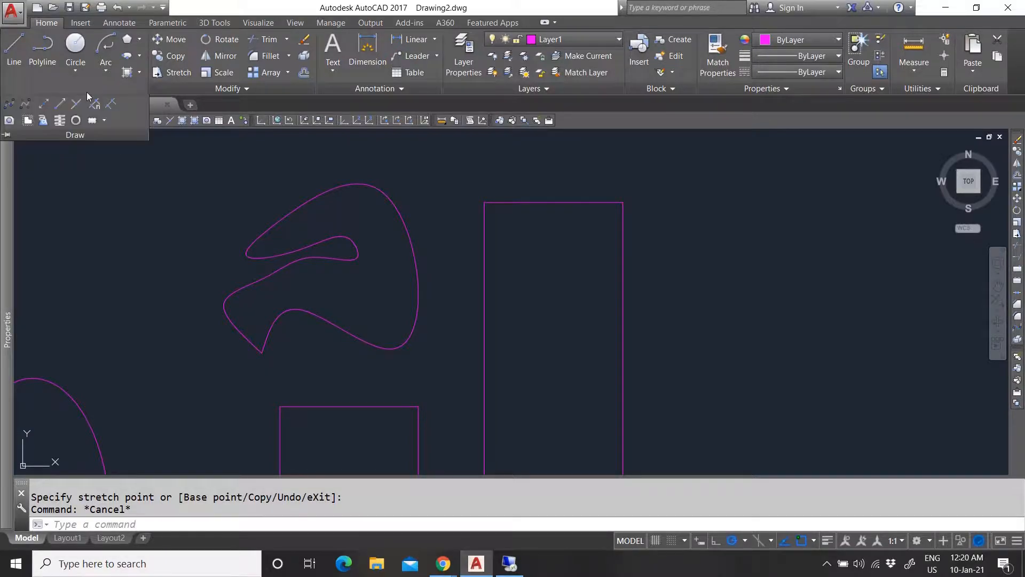
{"action": "left_click", "coordinate": [27, 104]}
{"action": "left_click", "coordinate": [168, 205]}
{"action": "left_click", "coordinate": [220, 166]}
{"action": "left_click", "coordinate": [257, 201]}
{"action": "left_click", "coordinate": [287, 174]}
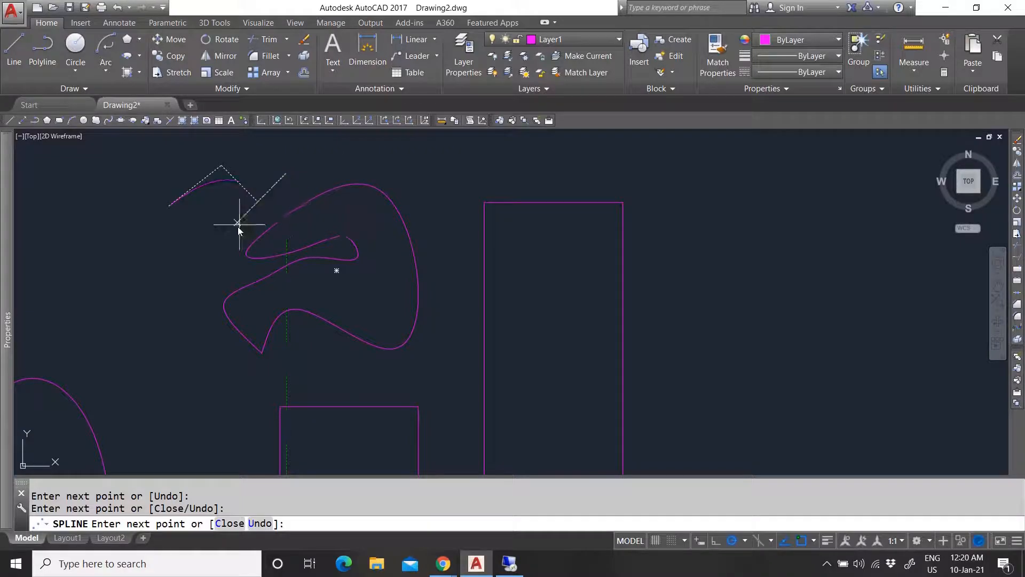
{"action": "left_click", "coordinate": [253, 219]}
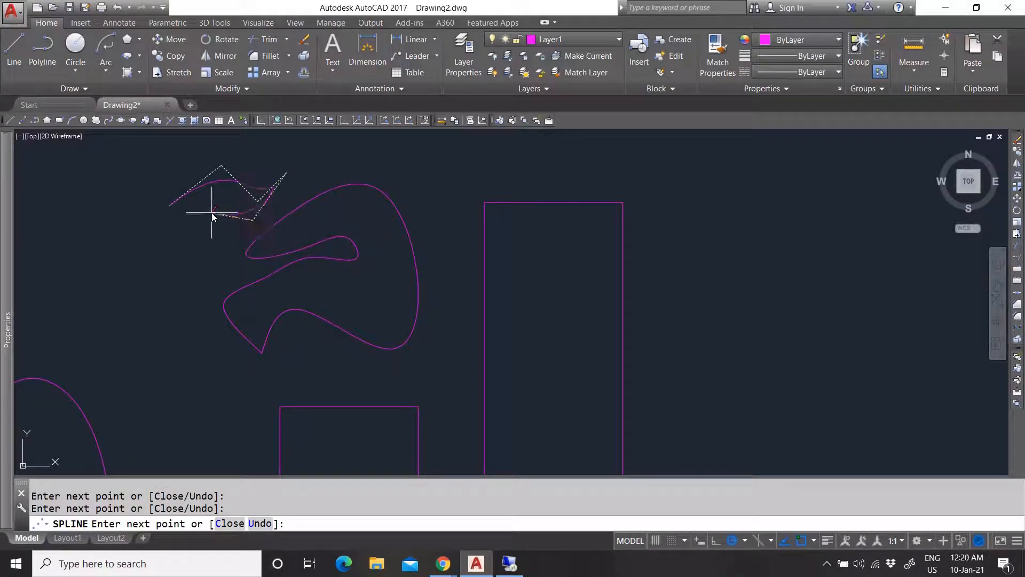
{"action": "right_click", "coordinate": [185, 242]}
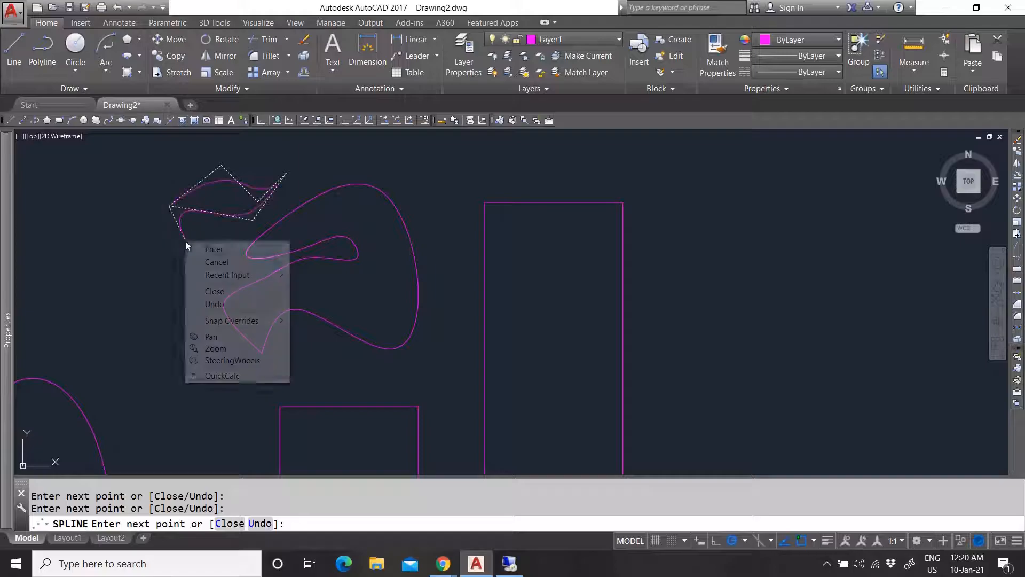
{"action": "left_click", "coordinate": [209, 248]}
Reshape the leaf-shaped spline by moving its inner control vertex up and inward, check its grip display options, and clear the selection.
{"action": "left_click", "coordinate": [269, 184]}
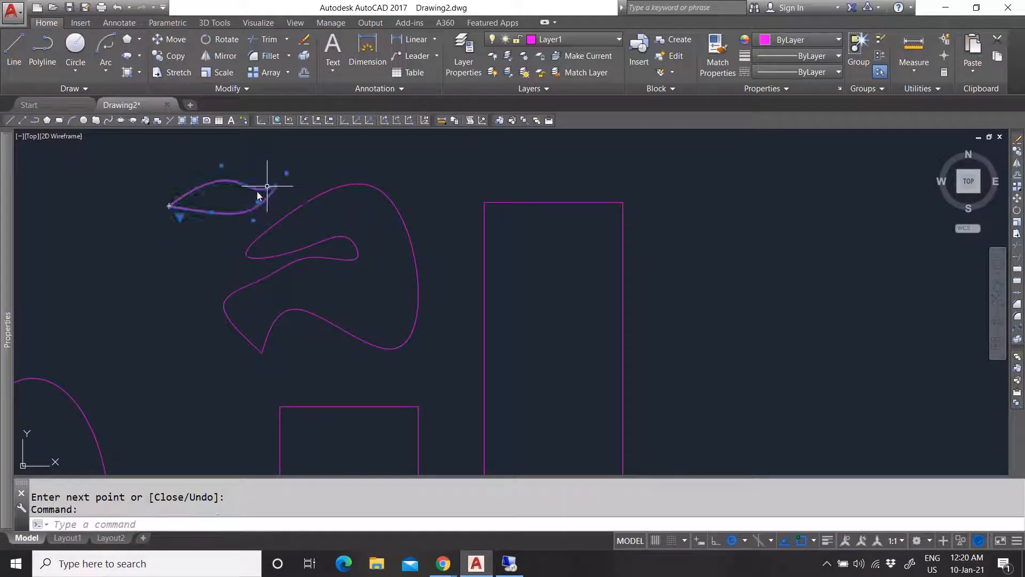
{"action": "scroll", "coordinate": [249, 180], "scroll_direction": "up", "scroll_amount": 4}
{"action": "scroll", "coordinate": [320, 261], "scroll_direction": "down", "scroll_amount": 4}
{"action": "scroll", "coordinate": [312, 259], "scroll_direction": "up", "scroll_amount": 4}
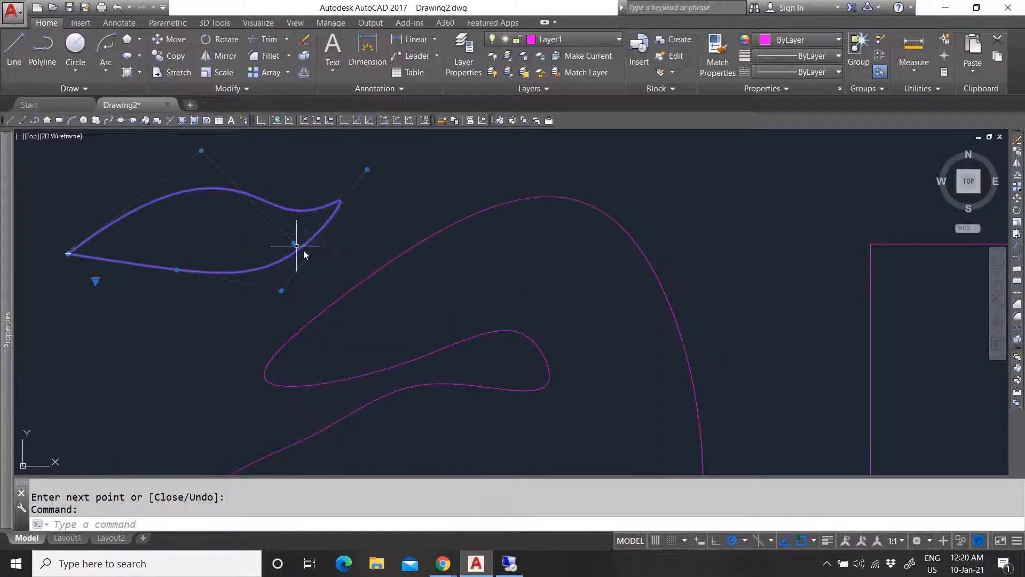
{"action": "left_click", "coordinate": [295, 245]}
{"action": "mouse_move", "coordinate": [78, 265]}
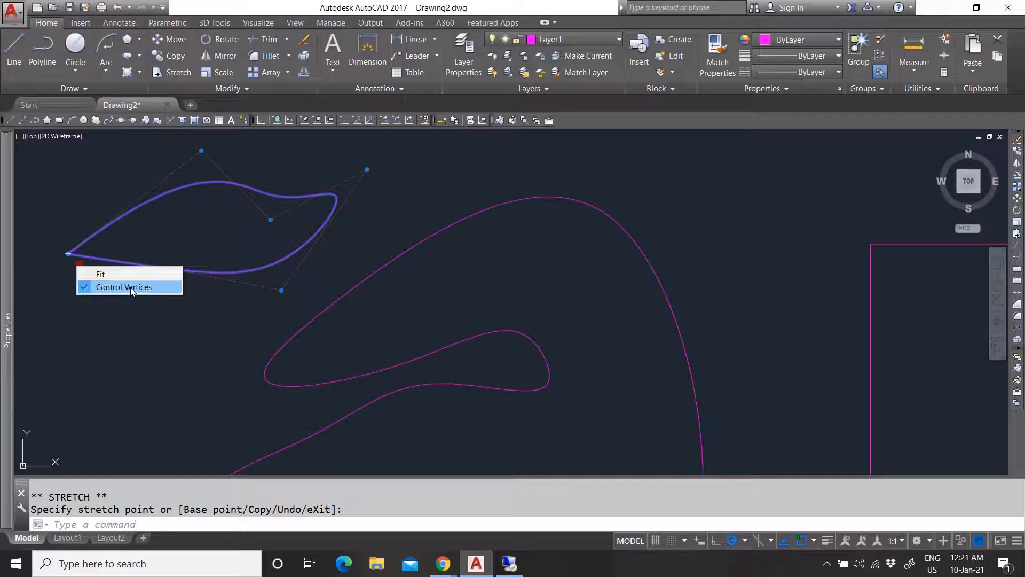
{"action": "key", "text": "Escape"}
{"action": "scroll", "coordinate": [235, 246], "scroll_direction": "down", "scroll_amount": 4}
{"action": "scroll", "coordinate": [259, 264], "scroll_direction": "up", "scroll_amount": 2}
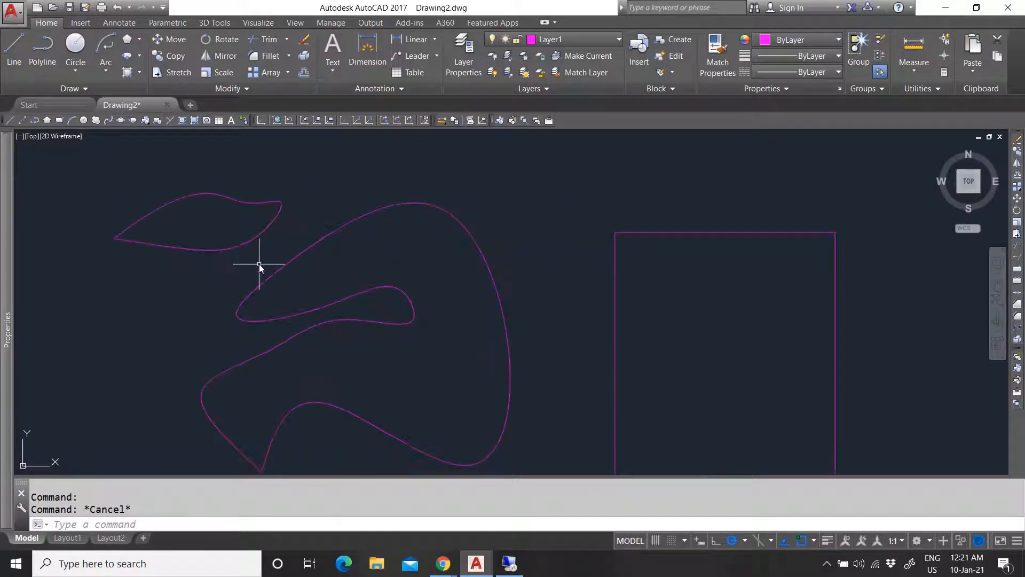
{"action": "left_click", "coordinate": [242, 250]}
{"action": "left_click", "coordinate": [236, 246]}
{"action": "key", "text": "Escape"}
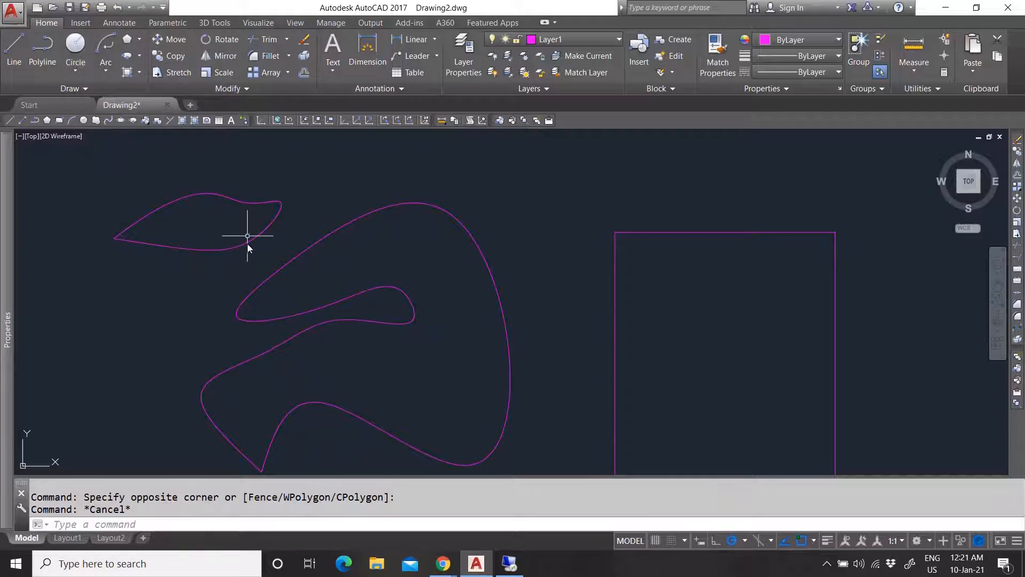
Draw a vertical construction line to the right of all the drawn shapes and end the command.
{"action": "left_click", "coordinate": [67, 88]}
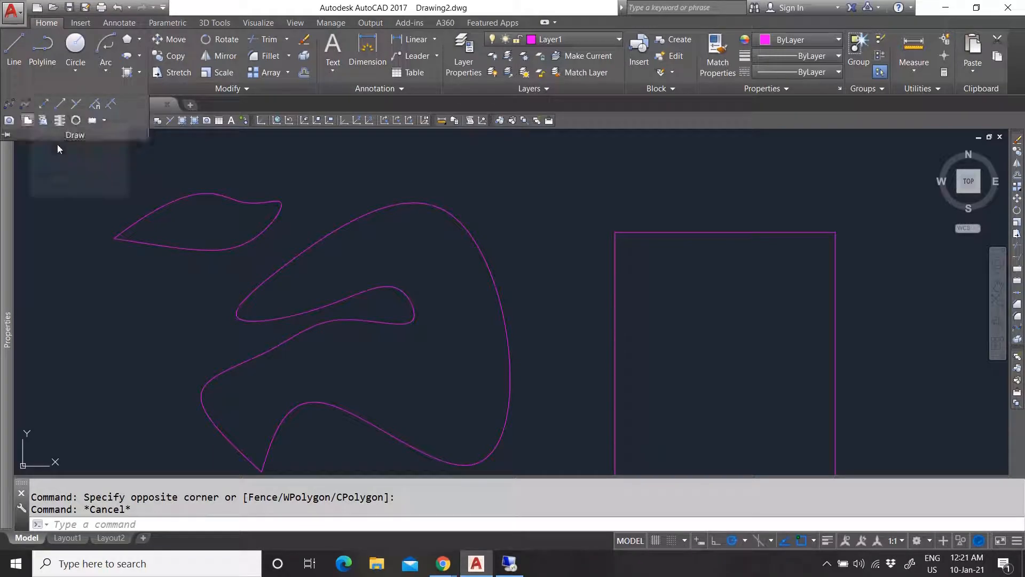
{"action": "left_click", "coordinate": [43, 107]}
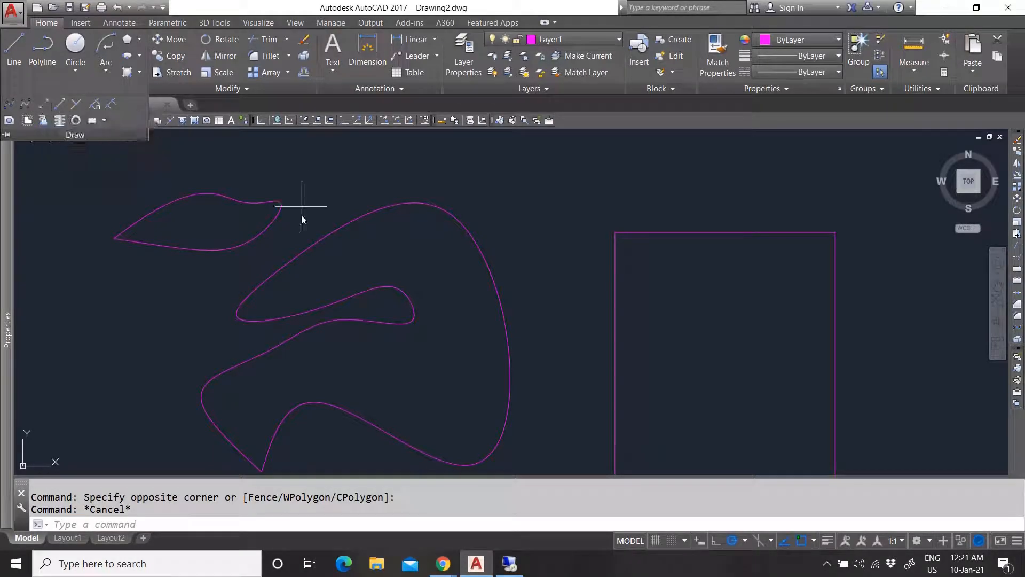
{"action": "scroll", "coordinate": [352, 288], "scroll_direction": "down", "scroll_amount": 10}
{"action": "scroll", "coordinate": [408, 329], "scroll_direction": "up", "scroll_amount": 2}
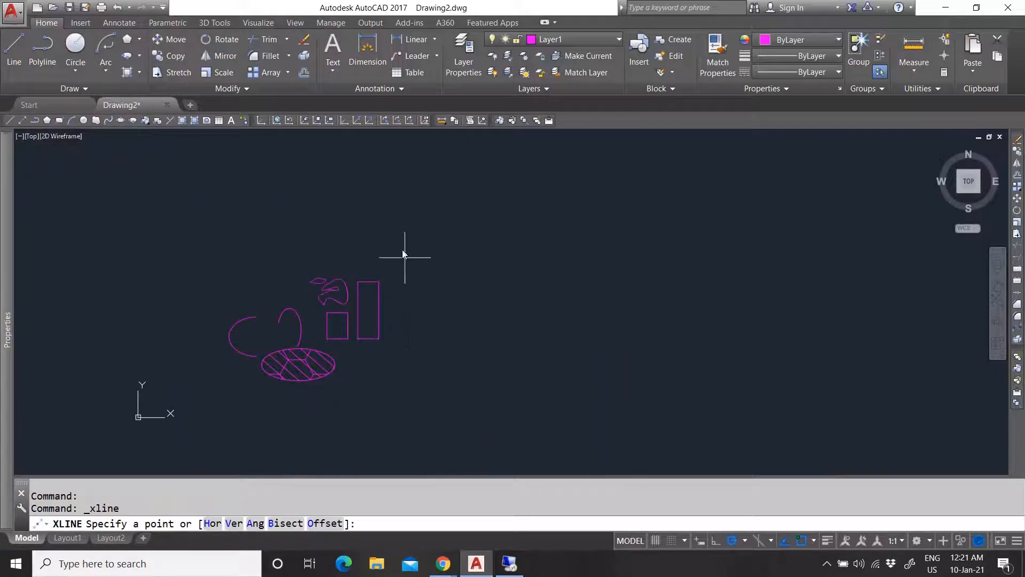
{"action": "scroll", "coordinate": [403, 288], "scroll_direction": "down", "scroll_amount": 8}
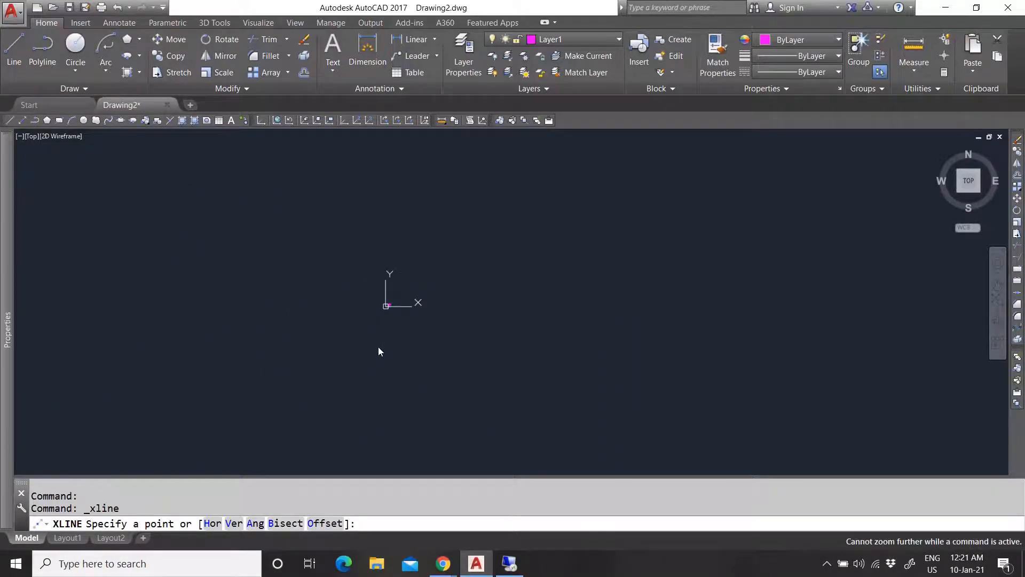
{"action": "scroll", "coordinate": [382, 325], "scroll_direction": "up", "scroll_amount": 10}
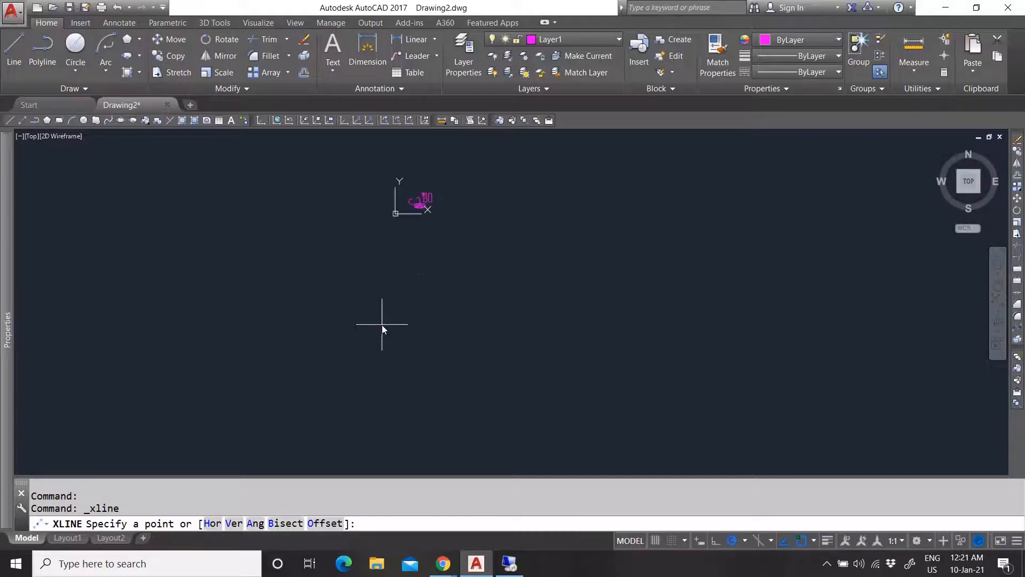
{"action": "scroll", "coordinate": [401, 294], "scroll_direction": "up", "scroll_amount": 8}
{"action": "scroll", "coordinate": [354, 337], "scroll_direction": "down", "scroll_amount": 15}
{"action": "scroll", "coordinate": [373, 344], "scroll_direction": "up", "scroll_amount": 6}
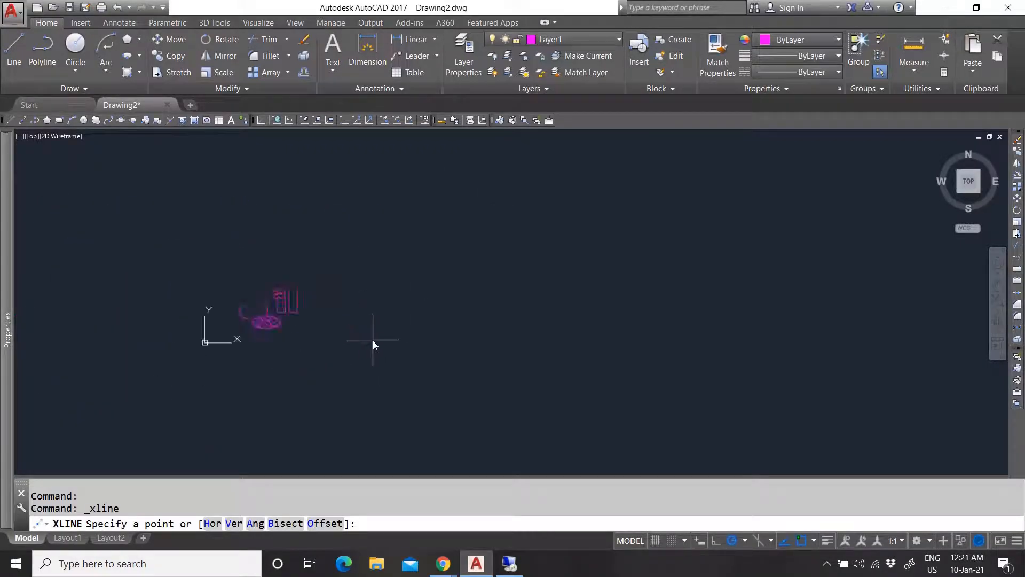
{"action": "left_click", "coordinate": [344, 299]}
{"action": "left_click", "coordinate": [346, 233]}
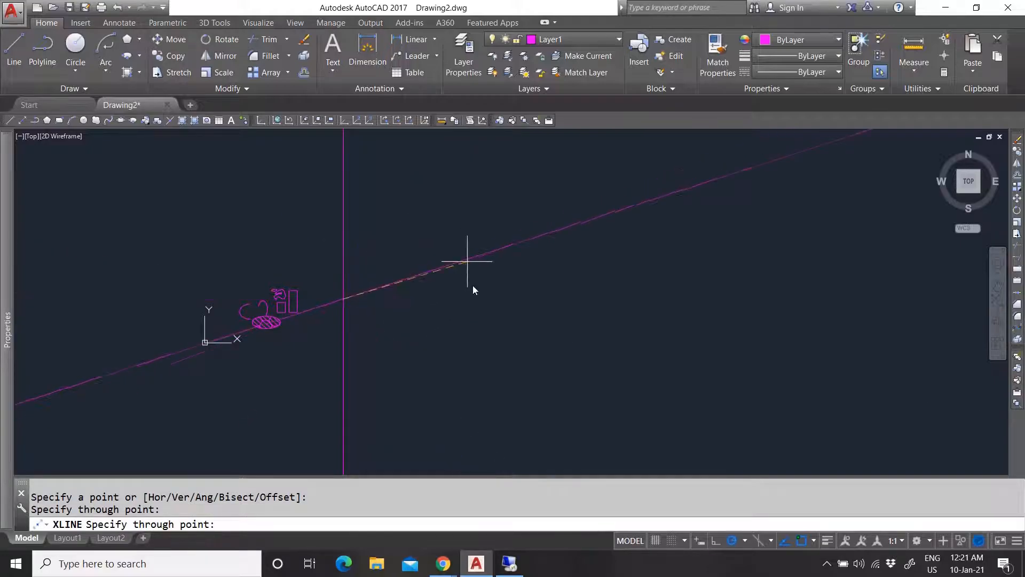
{"action": "key", "text": "Escape"}
Examine how far the vertical construction line extends and select it to inspect its grips.
{"action": "scroll", "coordinate": [400, 286], "scroll_direction": "down", "scroll_amount": 15}
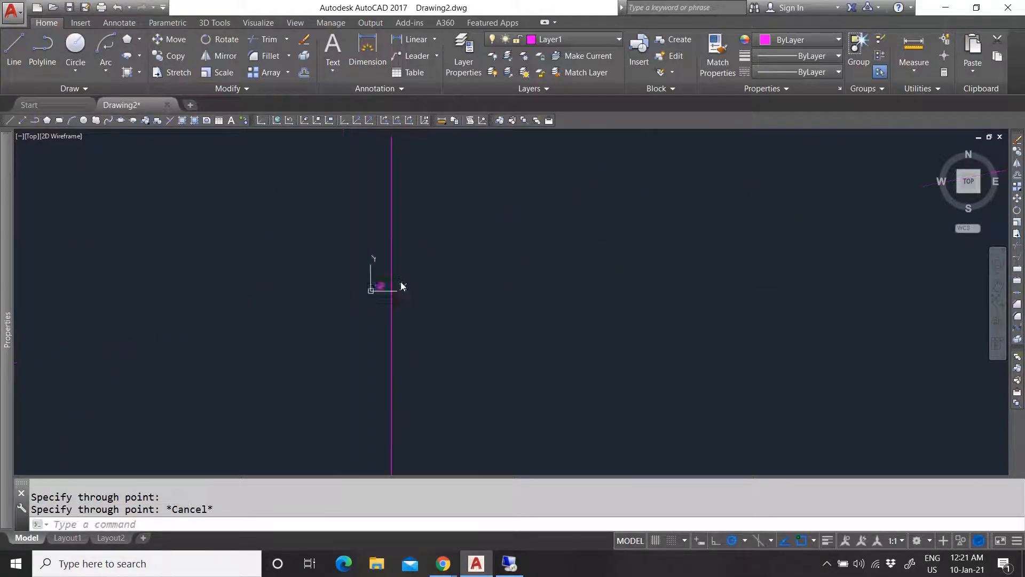
{"action": "scroll", "coordinate": [374, 316], "scroll_direction": "down", "scroll_amount": 12}
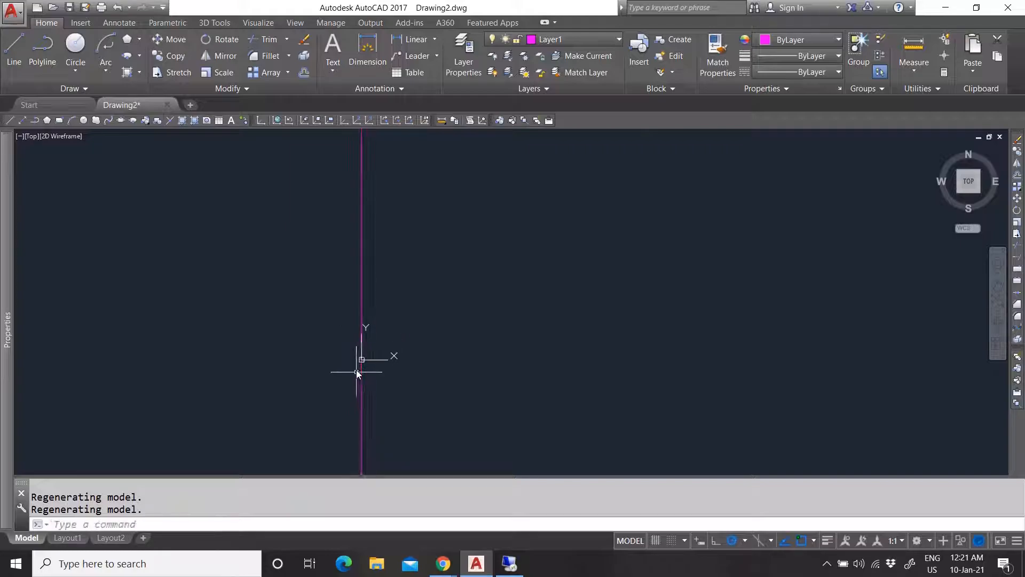
{"action": "scroll", "coordinate": [432, 396], "scroll_direction": "down", "scroll_amount": 10}
{"action": "scroll", "coordinate": [555, 310], "scroll_direction": "up", "scroll_amount": 15}
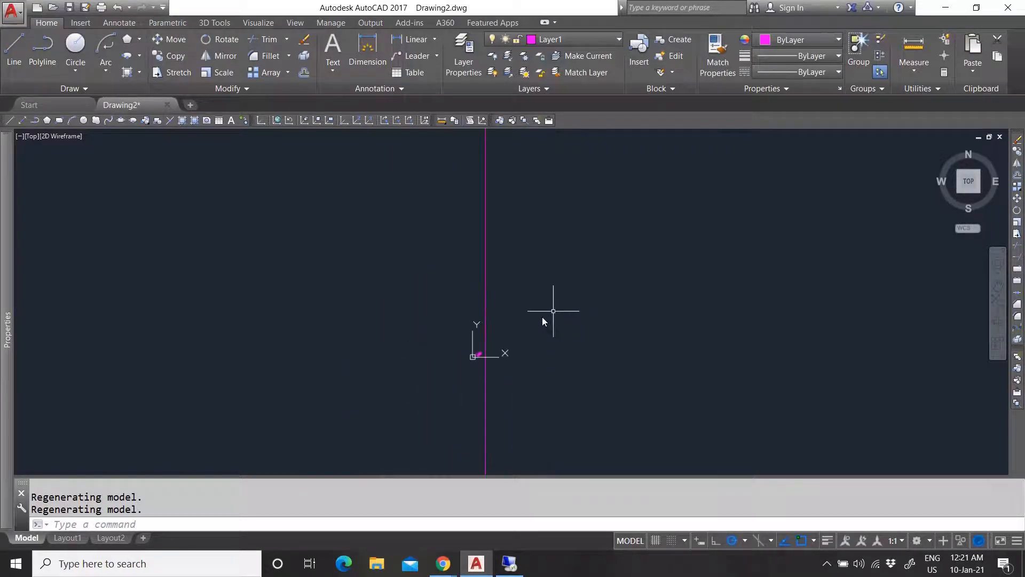
{"action": "scroll", "coordinate": [394, 417], "scroll_direction": "up", "scroll_amount": 8}
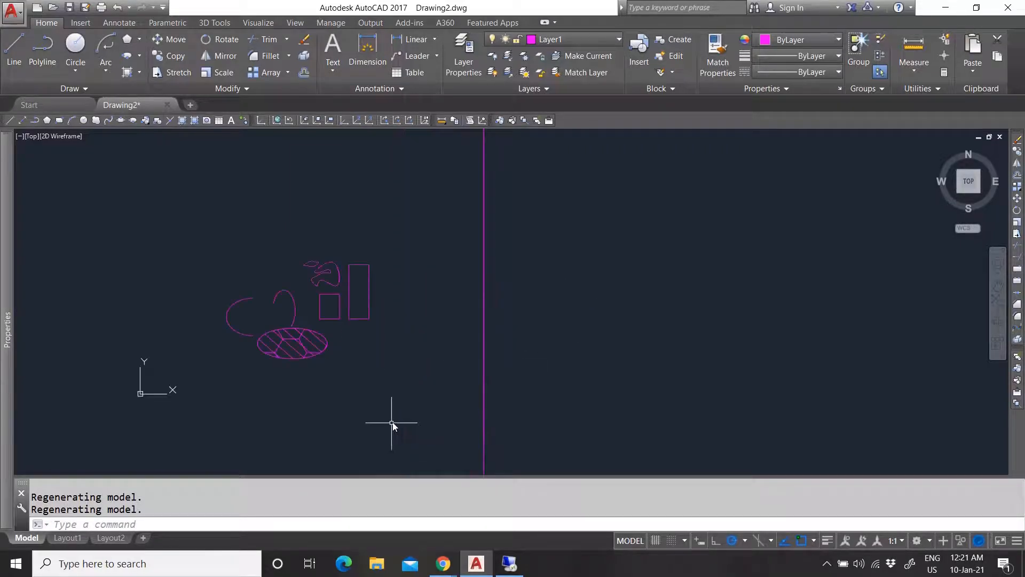
{"action": "left_click", "coordinate": [484, 251]}
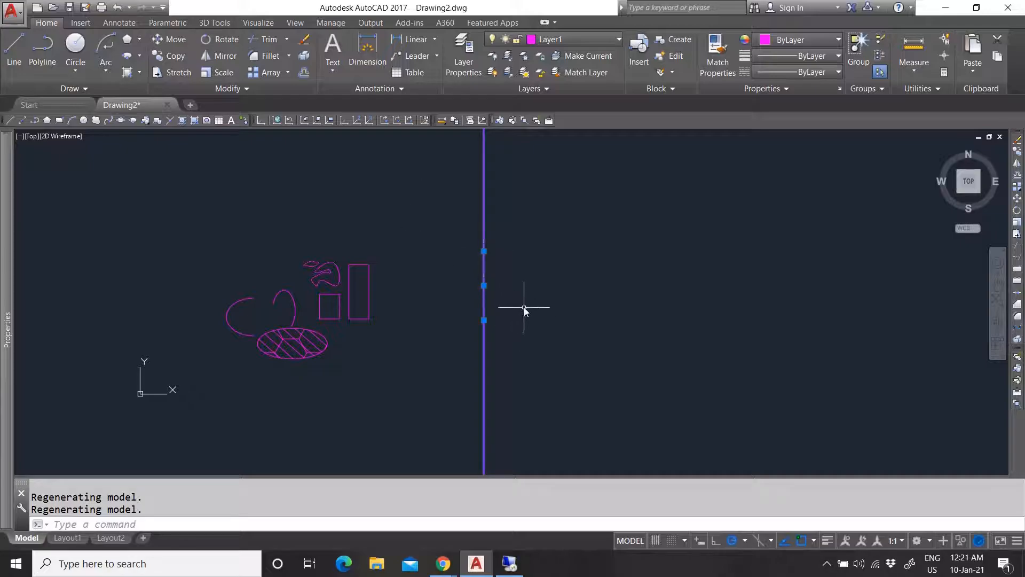
{"action": "key", "text": "Escape"}
{"action": "left_click", "coordinate": [487, 287]}
{"action": "key", "text": "Escape"}
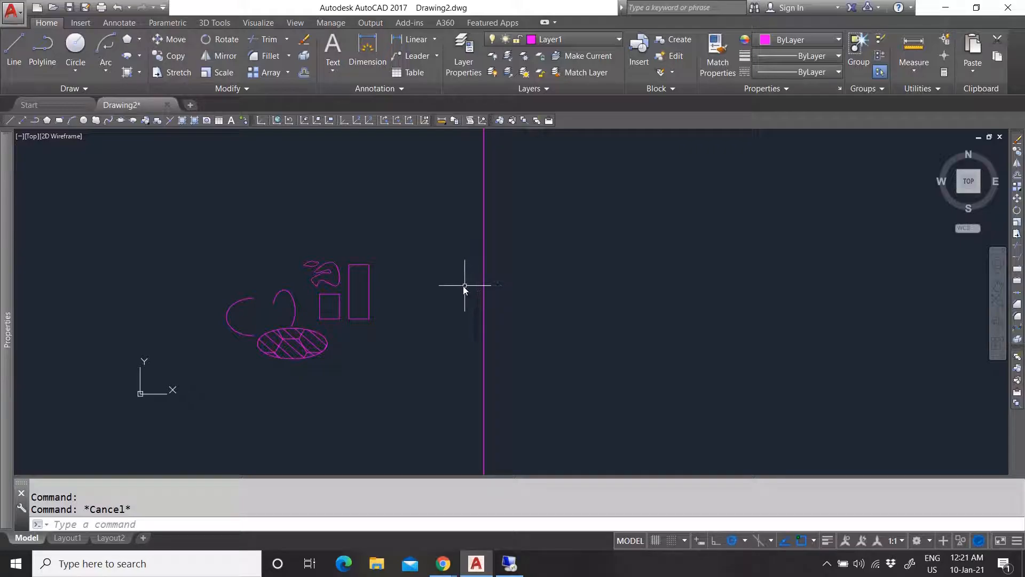
Examine how far the vertical construction line extends at different view scales, selecting it to inspect its grips and clearing the selection.
{"action": "scroll", "coordinate": [353, 336], "scroll_direction": "down", "scroll_amount": 6}
{"action": "scroll", "coordinate": [370, 337], "scroll_direction": "up", "scroll_amount": 4}
{"action": "left_click", "coordinate": [388, 321]}
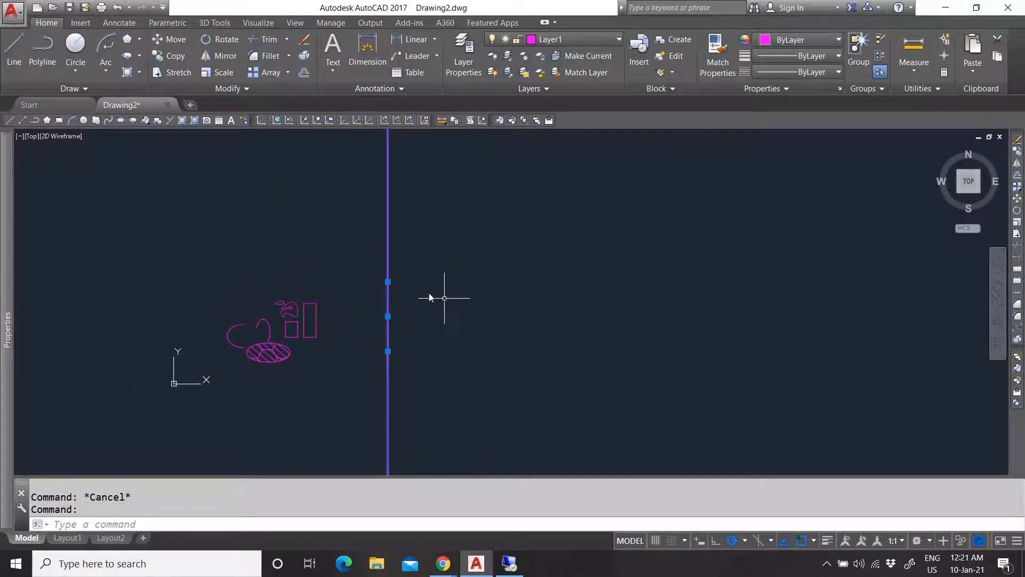
{"action": "key", "text": "Escape"}
{"action": "scroll", "coordinate": [338, 360], "scroll_direction": "down", "scroll_amount": 6}
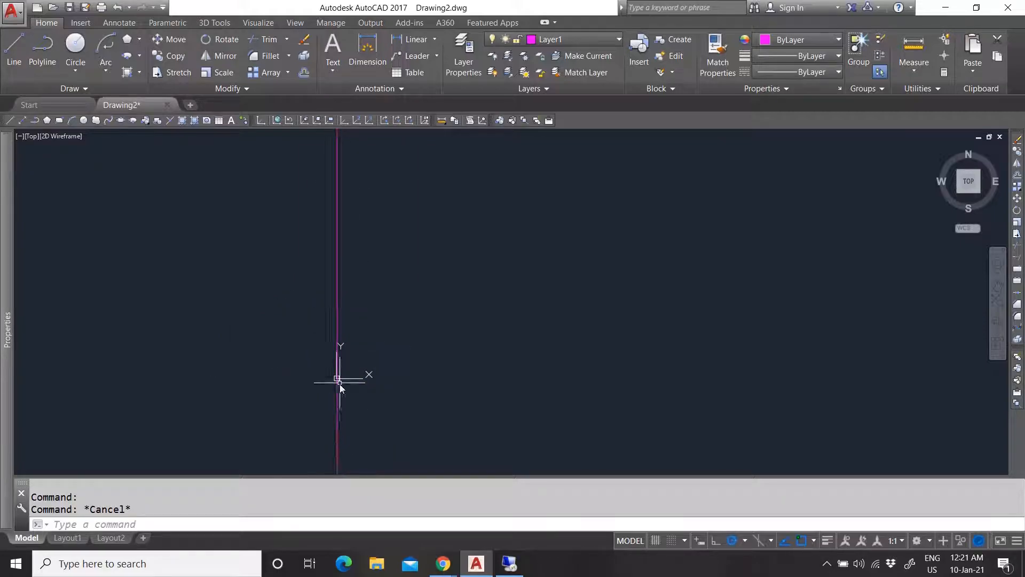
{"action": "scroll", "coordinate": [323, 371], "scroll_direction": "up", "scroll_amount": 2}
{"action": "scroll", "coordinate": [314, 344], "scroll_direction": "up", "scroll_amount": 5}
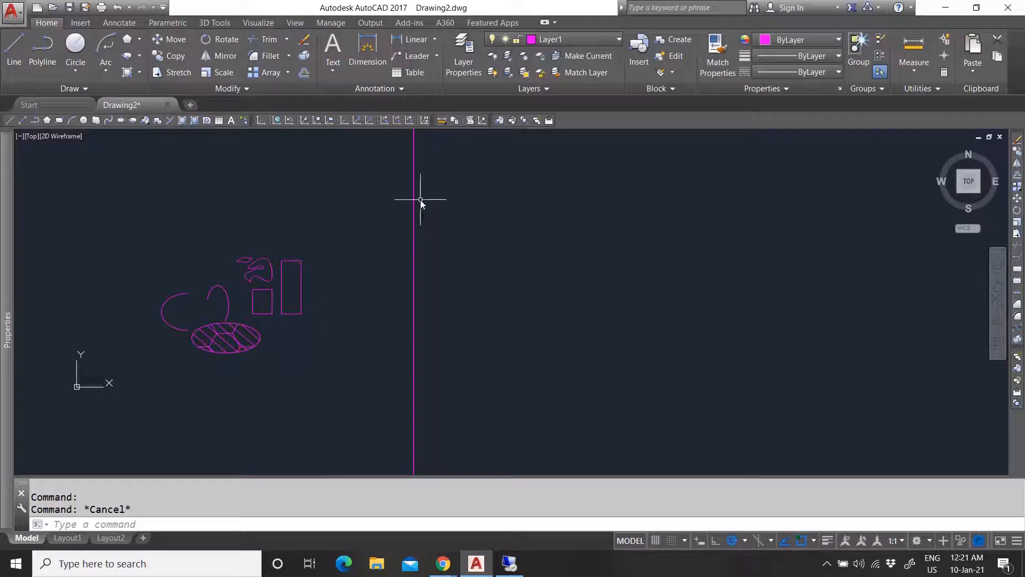
Draw one horizontal and five slanted construction lines at various angles through a common point on the vertical construction line.
{"action": "left_click", "coordinate": [24, 120]}
{"action": "left_click", "coordinate": [414, 282]}
{"action": "left_click", "coordinate": [514, 282]}
{"action": "left_click", "coordinate": [497, 224]}
{"action": "left_click", "coordinate": [366, 208]}
{"action": "left_click", "coordinate": [372, 331]}
{"action": "left_click", "coordinate": [557, 344]}
{"action": "left_click", "coordinate": [549, 222]}
{"action": "key", "text": "Escape"}
Erase all the construction lines with a crossing selection around their common point, keeping the other shapes.
{"action": "scroll", "coordinate": [394, 338], "scroll_direction": "down", "scroll_amount": 8}
{"action": "scroll", "coordinate": [387, 337], "scroll_direction": "up", "scroll_amount": 5}
{"action": "scroll", "coordinate": [435, 326], "scroll_direction": "down", "scroll_amount": 5}
{"action": "scroll", "coordinate": [423, 353], "scroll_direction": "up", "scroll_amount": 3}
{"action": "key", "text": "Escape"}
{"action": "left_click", "coordinate": [430, 352]}
{"action": "left_click", "coordinate": [364, 231]}
{"action": "key", "text": "Delete"}
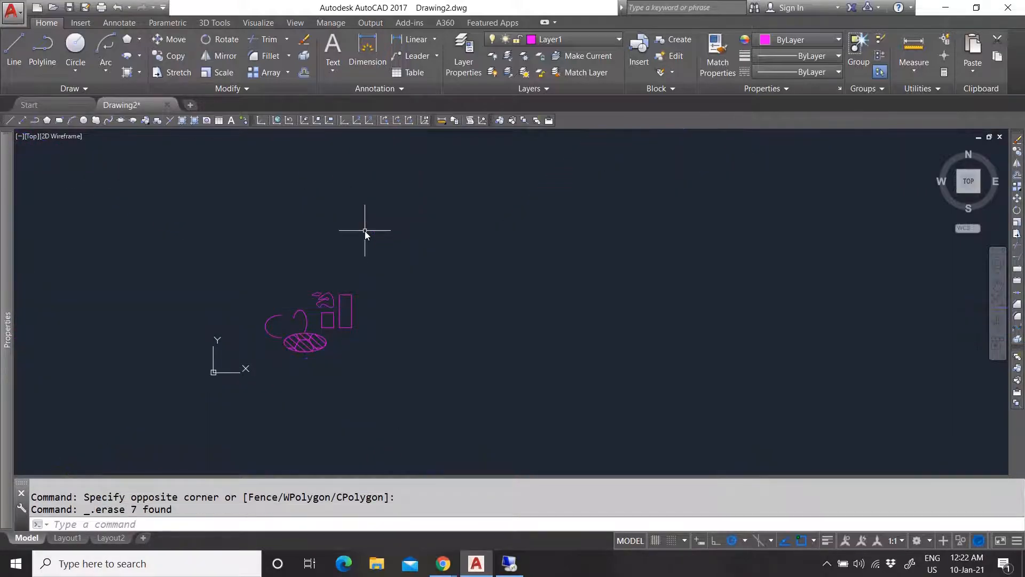
Draw two rays from a common start point beyond the lower right of the shapes, one at 45° and one shallower.
{"action": "left_click", "coordinate": [76, 89]}
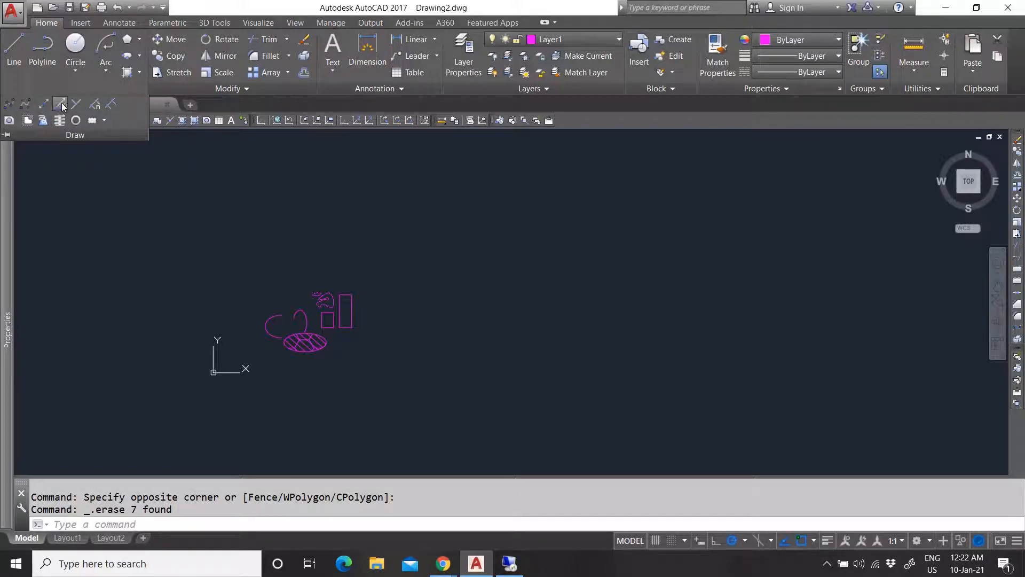
{"action": "left_click", "coordinate": [60, 104]}
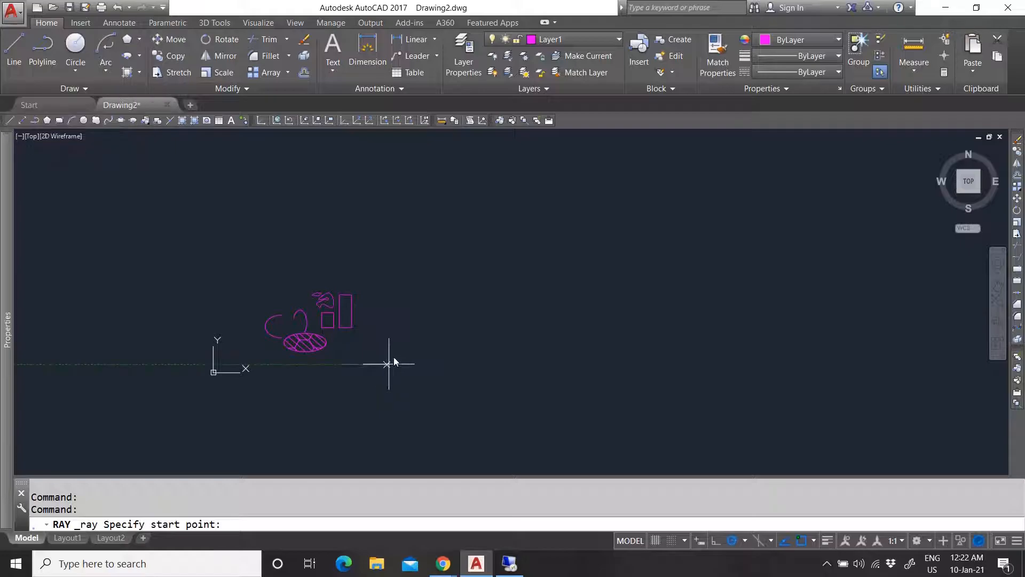
{"action": "left_click", "coordinate": [388, 364]}
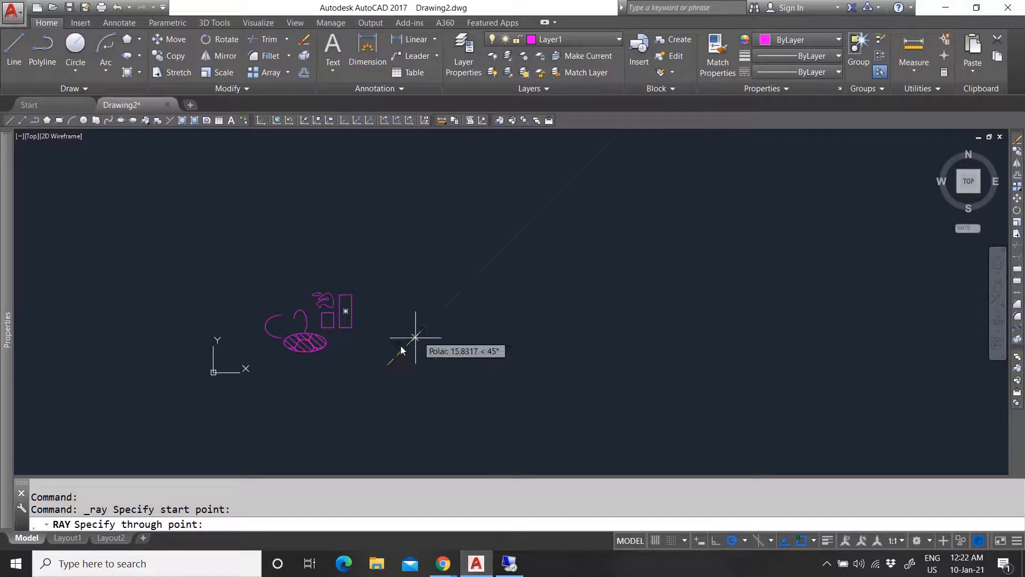
{"action": "left_click", "coordinate": [500, 245]}
{"action": "left_click", "coordinate": [538, 321]}
{"action": "left_click", "coordinate": [477, 312]}
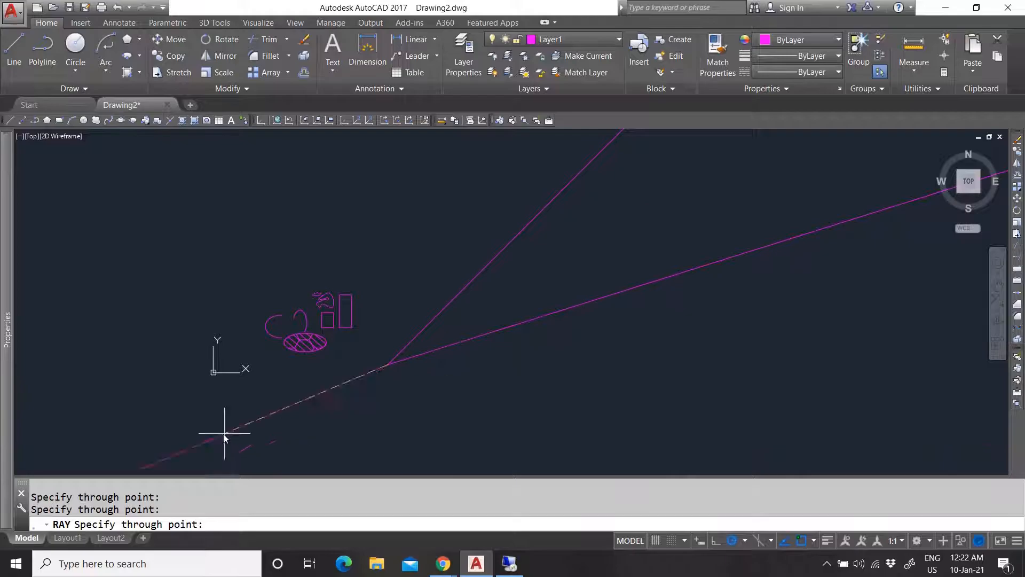
{"action": "key", "text": "Escape"}
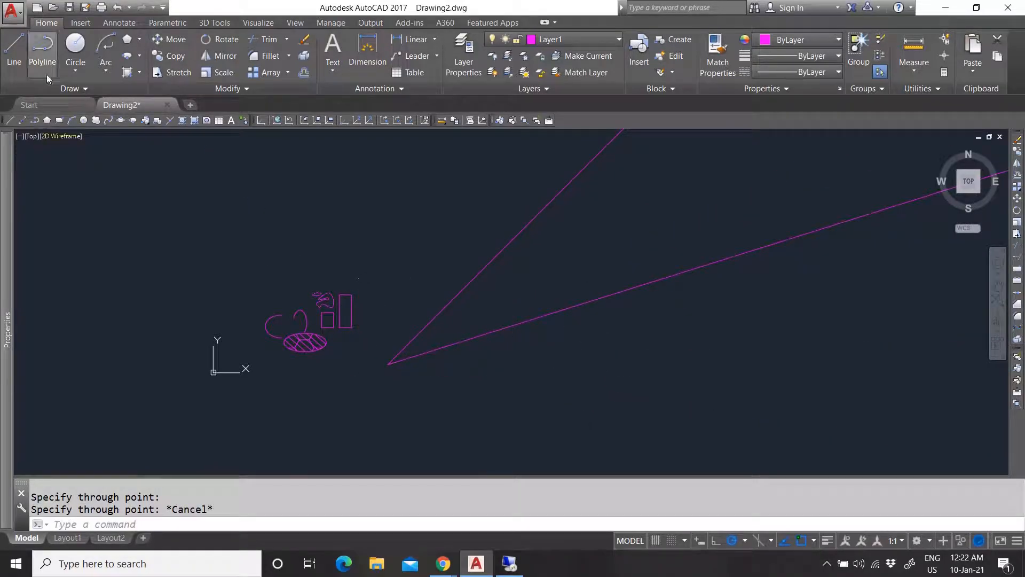
{"action": "left_click", "coordinate": [71, 88]}
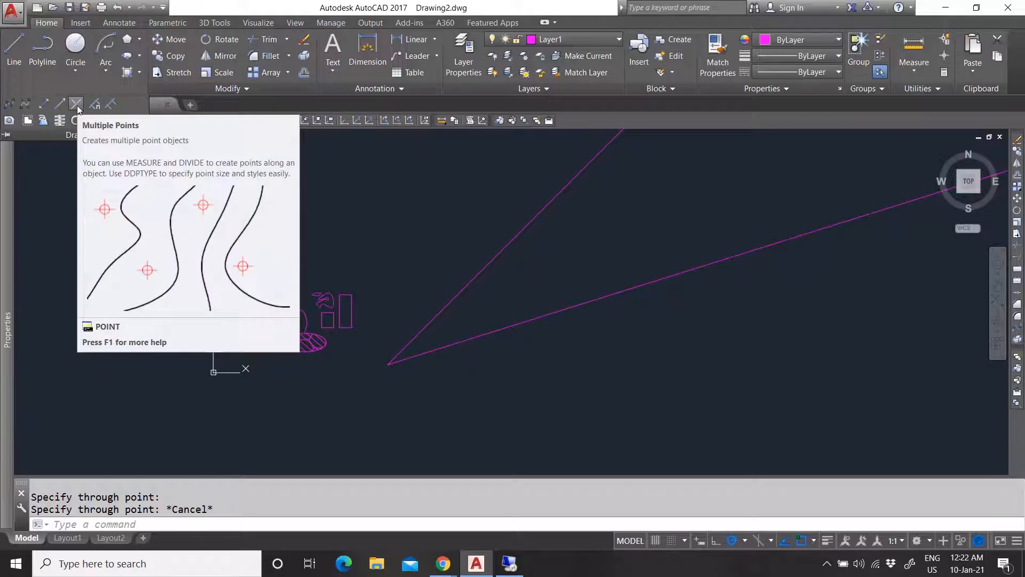
{"action": "left_click", "coordinate": [77, 104]}
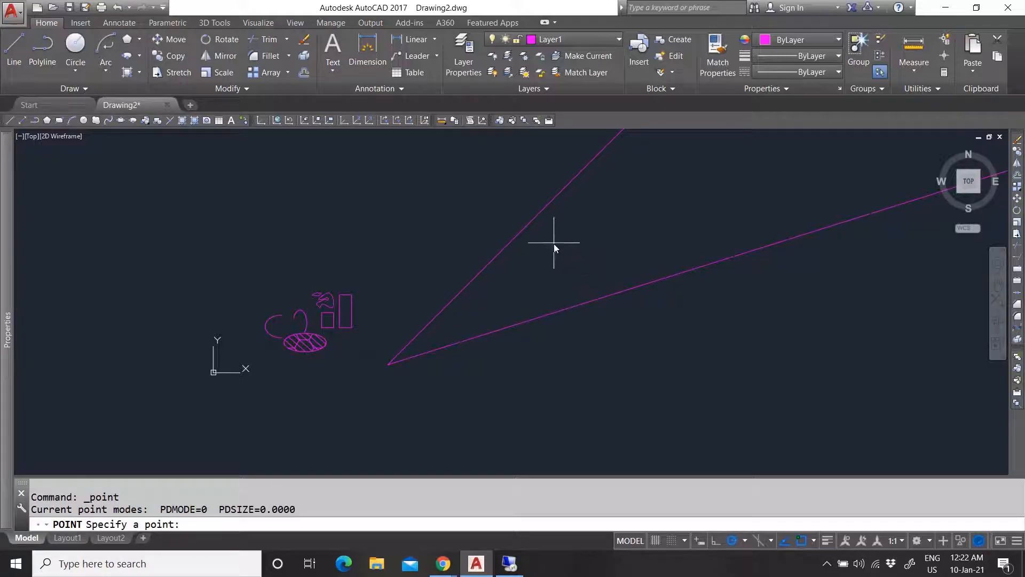
{"action": "scroll", "coordinate": [573, 274], "scroll_direction": "up", "scroll_amount": 4}
{"action": "key", "text": "Escape"}
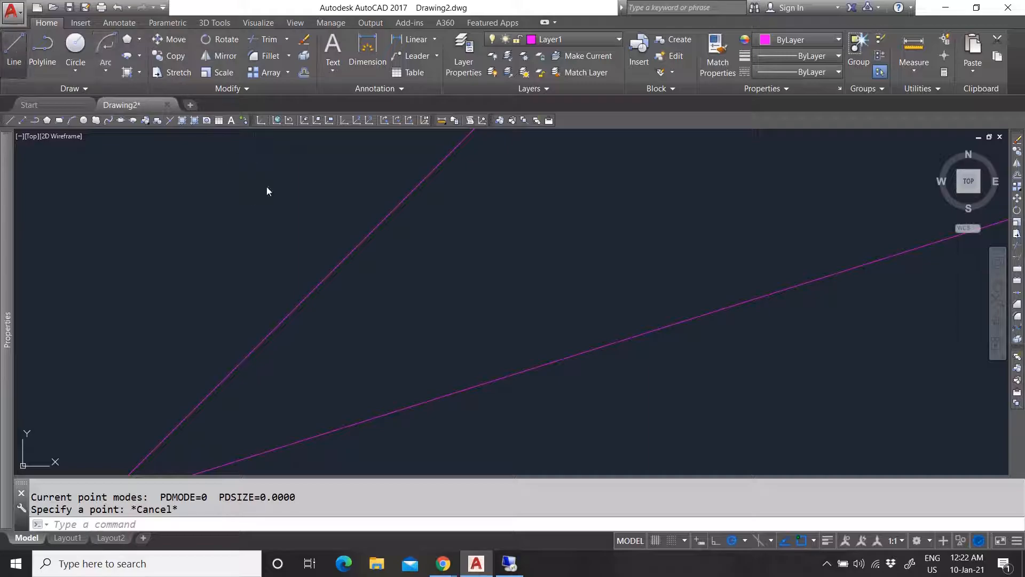
Draw a closed, irregular, notched outline of connected straight lines between the two rays and end the command.
{"action": "left_click", "coordinate": [14, 48]}
{"action": "left_click", "coordinate": [326, 351]}
{"action": "left_click", "coordinate": [424, 242]}
{"action": "left_click", "coordinate": [423, 337]}
{"action": "left_click", "coordinate": [467, 261]}
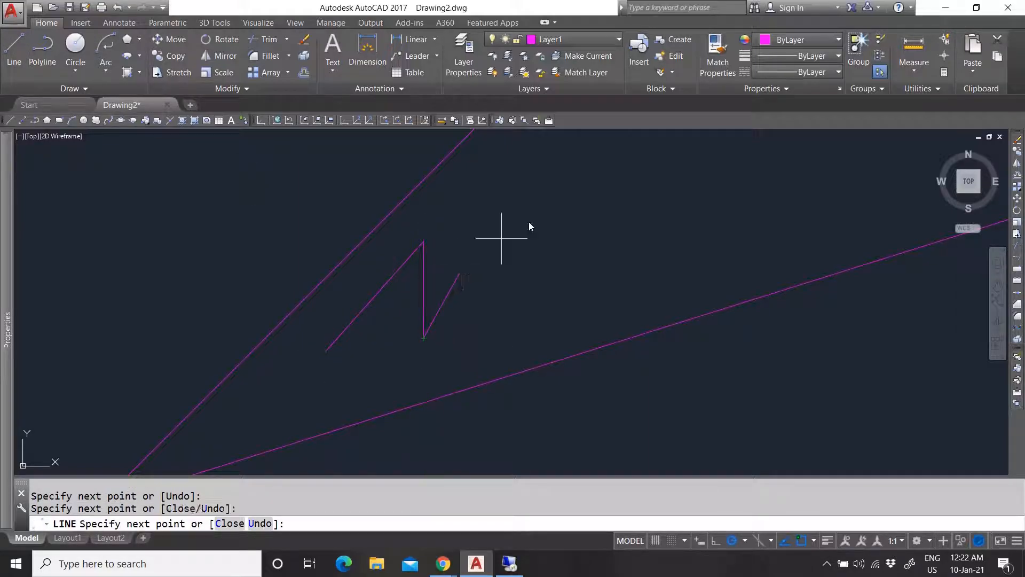
{"action": "left_click", "coordinate": [523, 194]}
{"action": "left_click", "coordinate": [606, 183]}
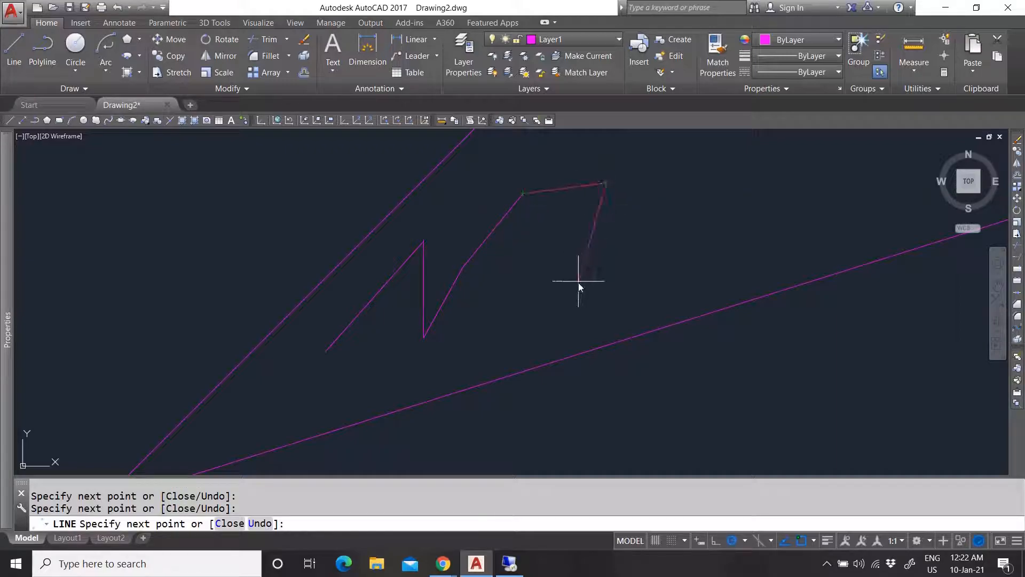
{"action": "left_click", "coordinate": [572, 294]}
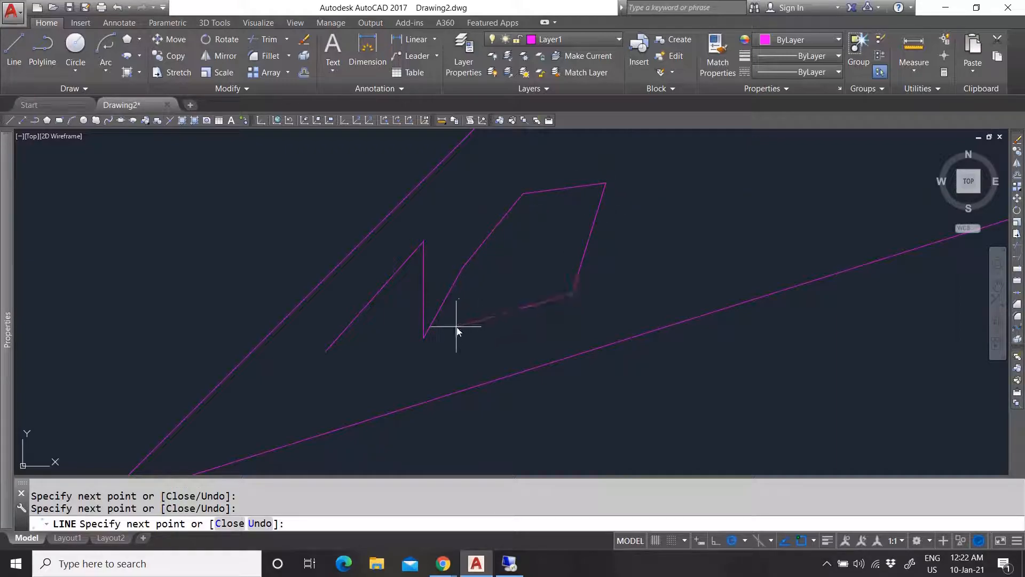
{"action": "left_click", "coordinate": [402, 387]}
{"action": "left_click", "coordinate": [326, 351]}
{"action": "key", "text": "Escape"}
Erase the irregular outline and the rays around it with a crossing selection.
{"action": "scroll", "coordinate": [374, 371], "scroll_direction": "up", "scroll_amount": 2}
{"action": "scroll", "coordinate": [427, 339], "scroll_direction": "down", "scroll_amount": 3}
{"action": "scroll", "coordinate": [457, 334], "scroll_direction": "up", "scroll_amount": 1}
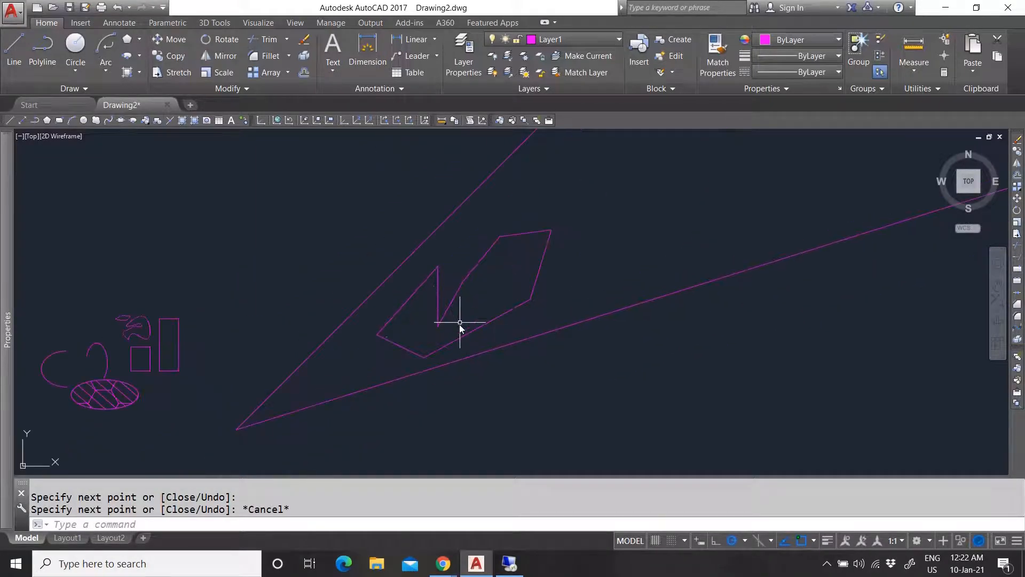
{"action": "left_click", "coordinate": [487, 255]}
{"action": "key", "text": "Escape"}
{"action": "left_click", "coordinate": [653, 389]}
{"action": "left_click", "coordinate": [267, 185]}
{"action": "key", "text": "Delete"}
Erase all the remaining shapes so that the drawing area is empty.
{"action": "scroll", "coordinate": [329, 219], "scroll_direction": "down", "scroll_amount": 2}
{"action": "left_click", "coordinate": [338, 371]}
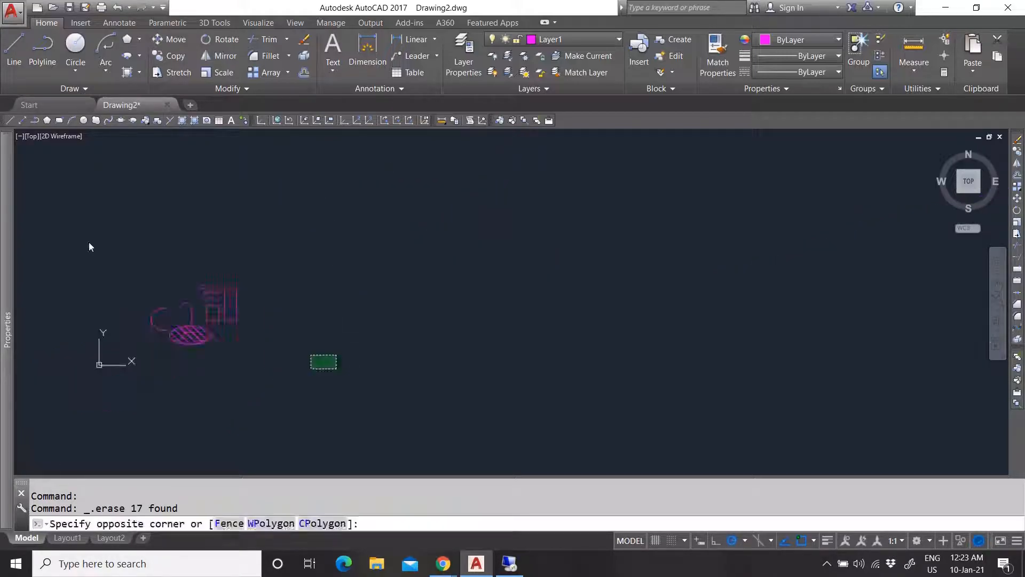
{"action": "left_click", "coordinate": [89, 242]}
{"action": "key", "text": "Delete"}
{"action": "scroll", "coordinate": [60, 341], "scroll_direction": "up", "scroll_amount": 3}
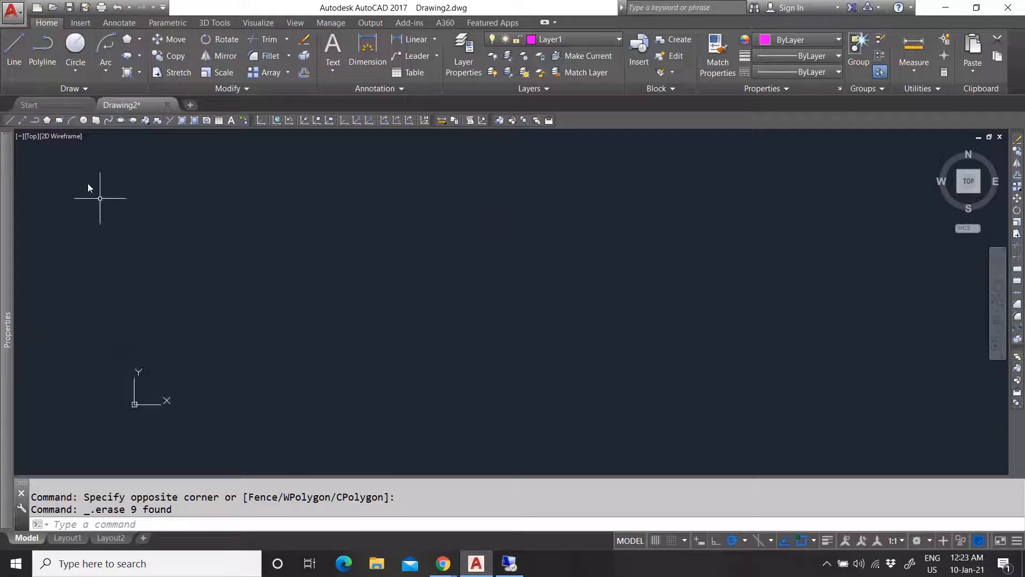
Draw a single horizontal line above and to the right of the origin and end the command.
{"action": "left_click", "coordinate": [80, 91]}
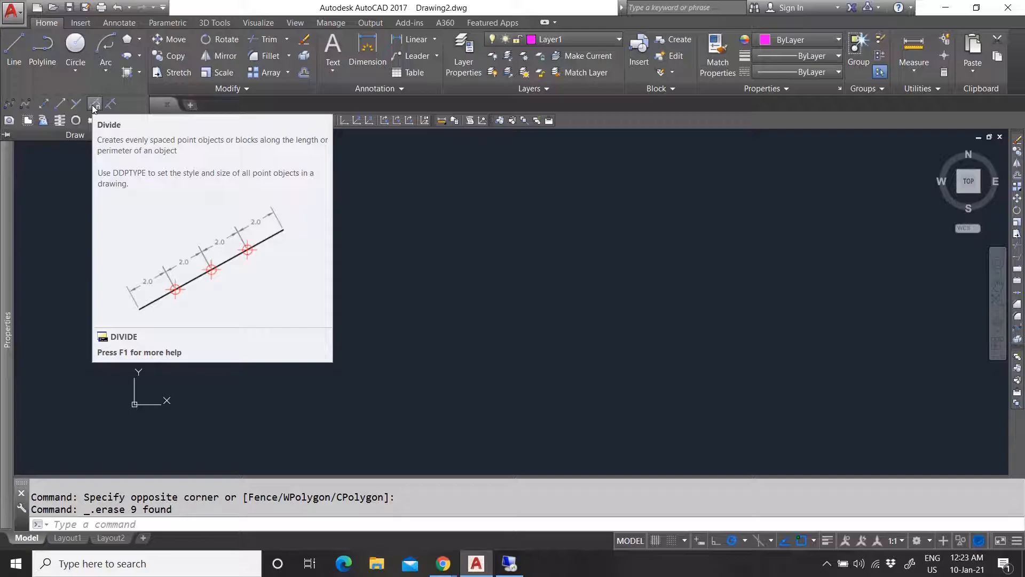
{"action": "left_click", "coordinate": [15, 48]}
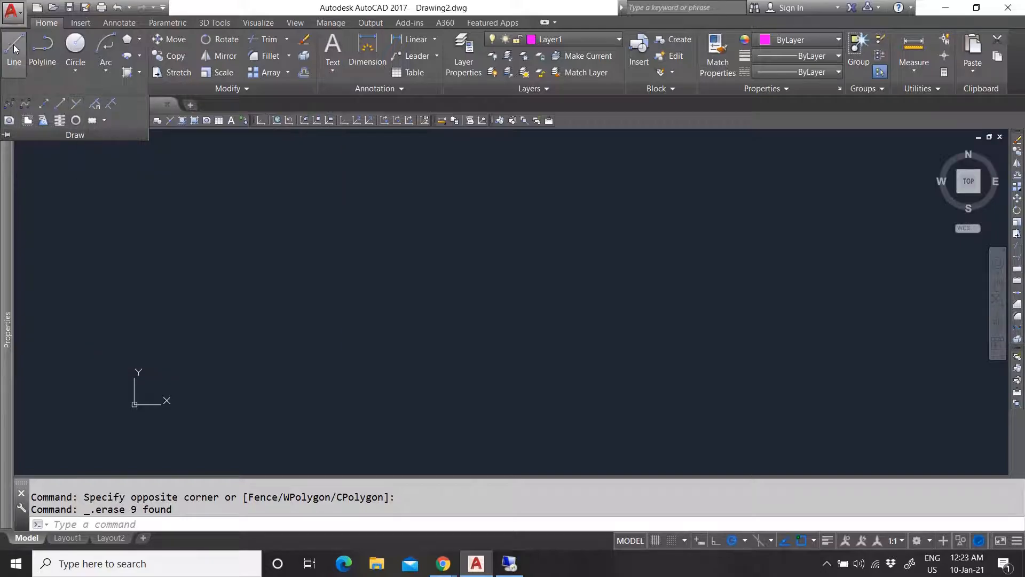
{"action": "left_click", "coordinate": [174, 341]}
{"action": "left_click", "coordinate": [430, 341]}
{"action": "key", "text": "Escape"}
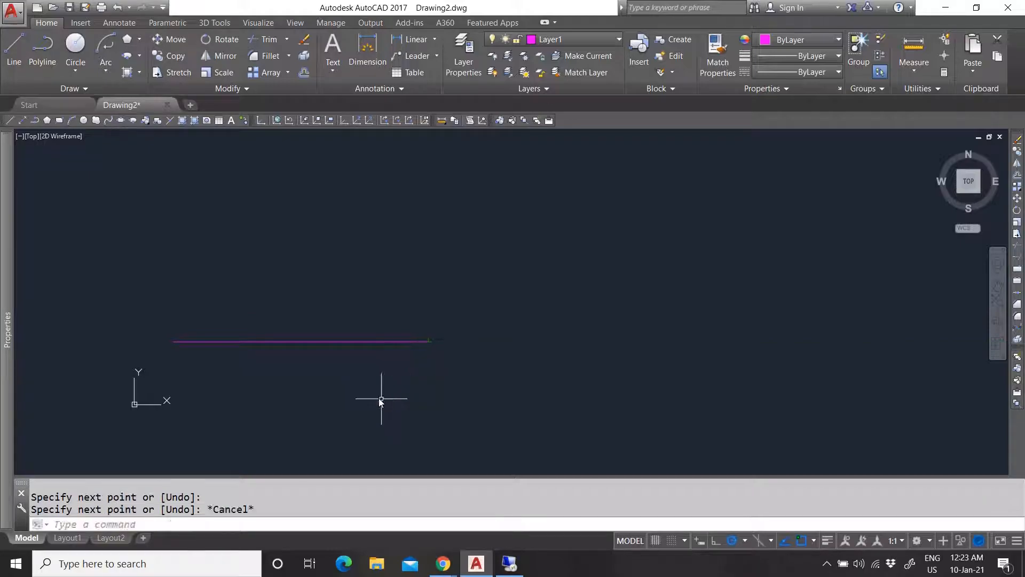
Divide the horizontal line into 5 equal segments with the Divide command.
{"action": "left_click", "coordinate": [73, 89]}
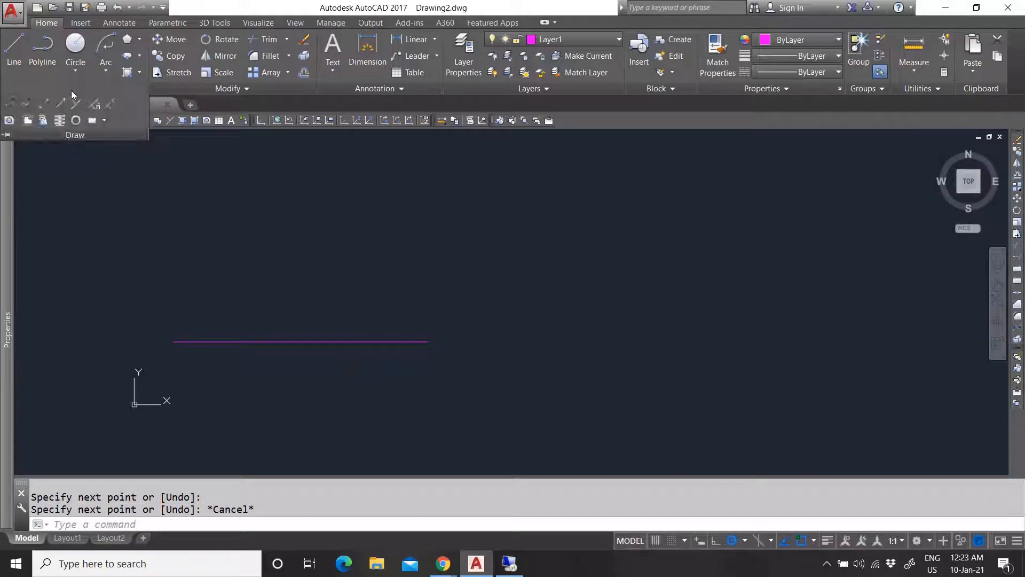
{"action": "left_click", "coordinate": [93, 108]}
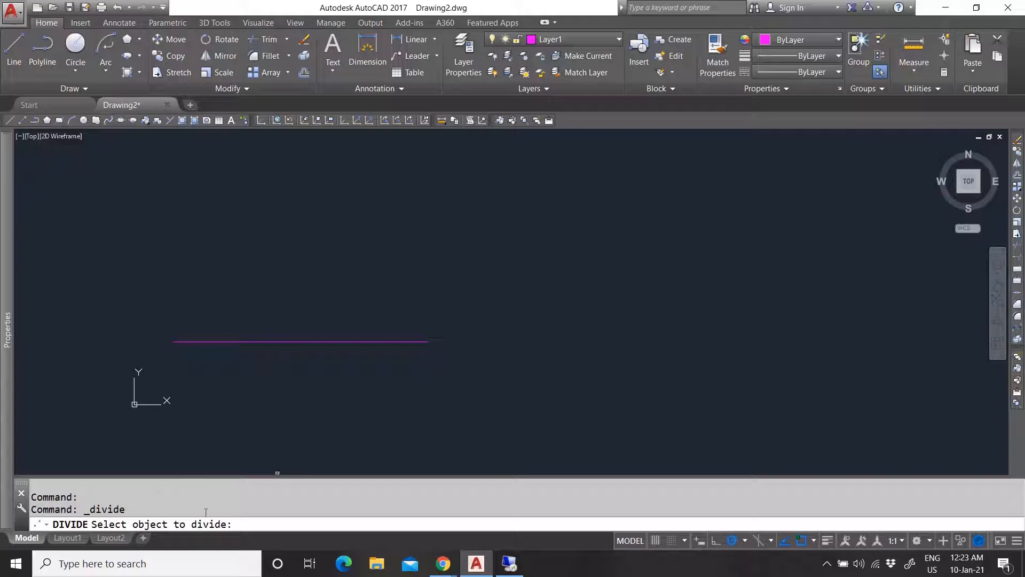
{"action": "left_click", "coordinate": [228, 342]}
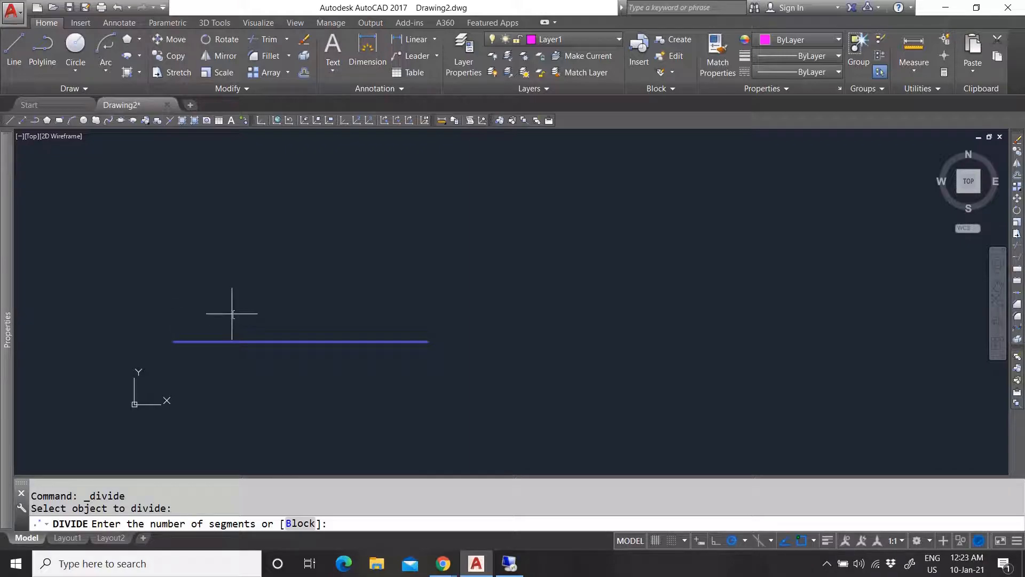
{"action": "type", "text": "5"}
{"action": "key", "text": "Return"}
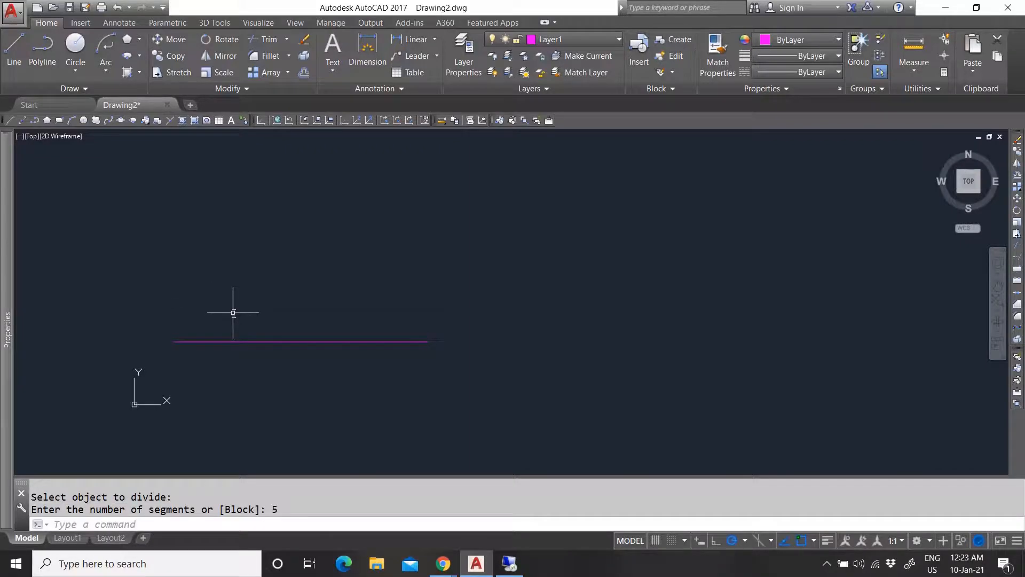
Select the line and then its division points to inspect how they are spaced, and clear the selection.
{"action": "left_click", "coordinate": [209, 342]}
{"action": "key", "text": "Escape"}
{"action": "left_click", "coordinate": [151, 309]}
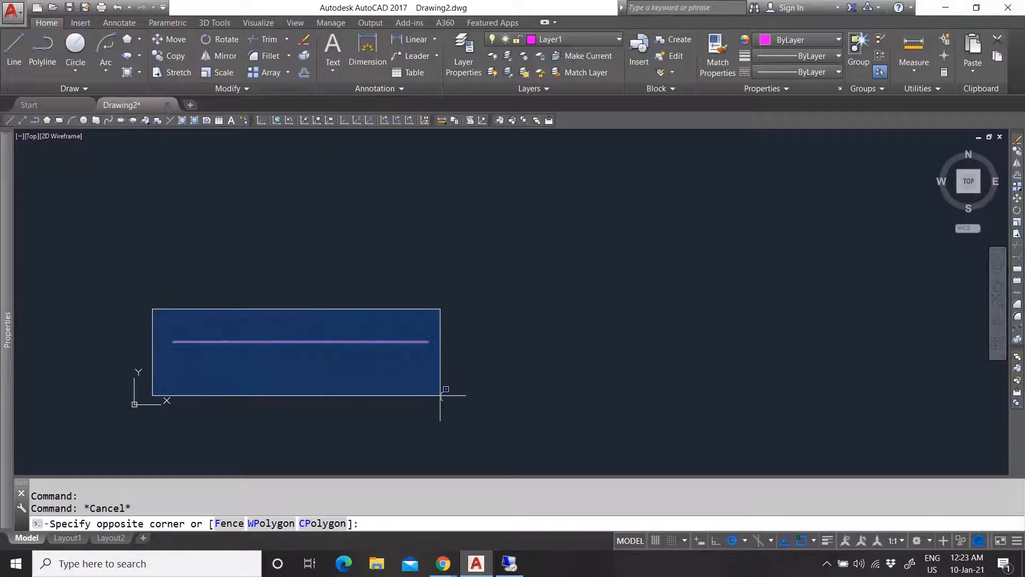
{"action": "left_click", "coordinate": [401, 377]}
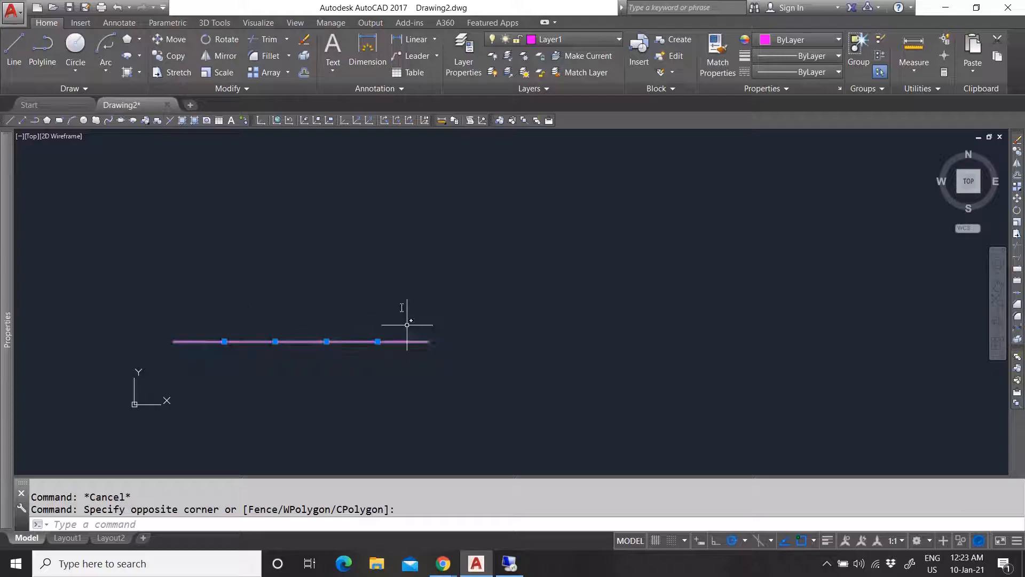
{"action": "key", "text": "Escape"}
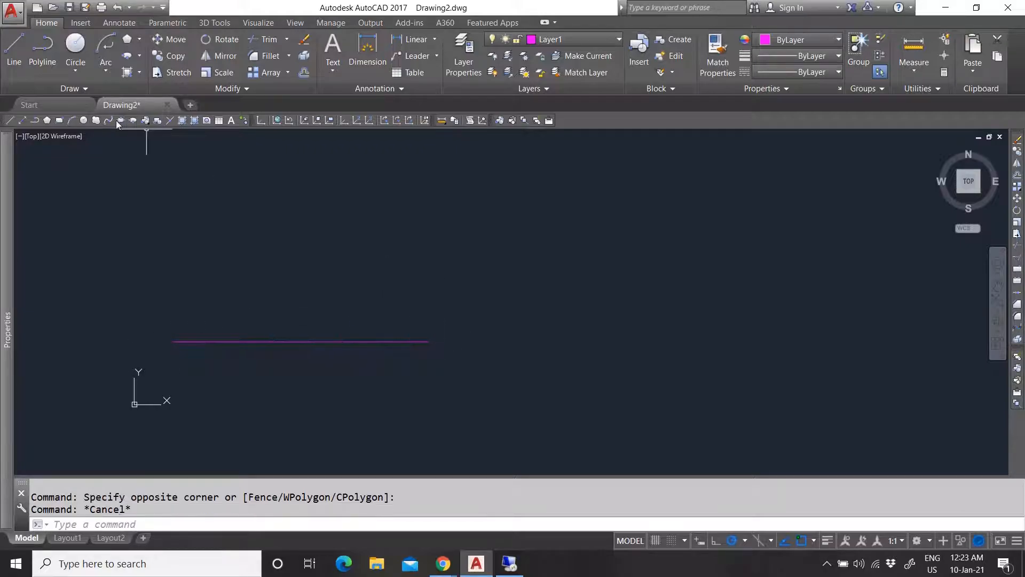
Draw two separate vertical lines of similar height upward from the first and second division points of the horizontal line.
{"action": "left_click", "coordinate": [67, 89]}
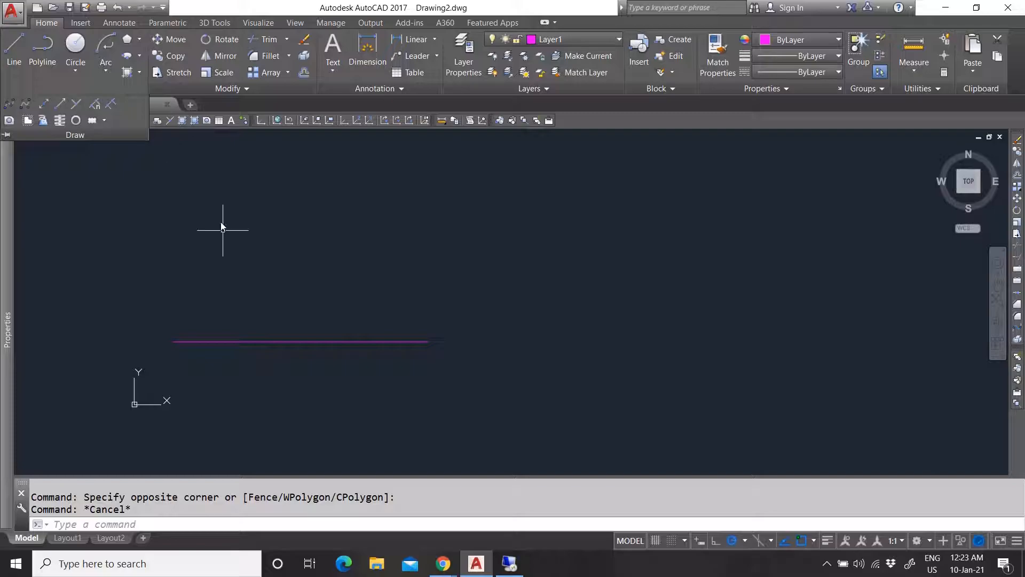
{"action": "left_click", "coordinate": [14, 49]}
{"action": "left_click", "coordinate": [224, 342]}
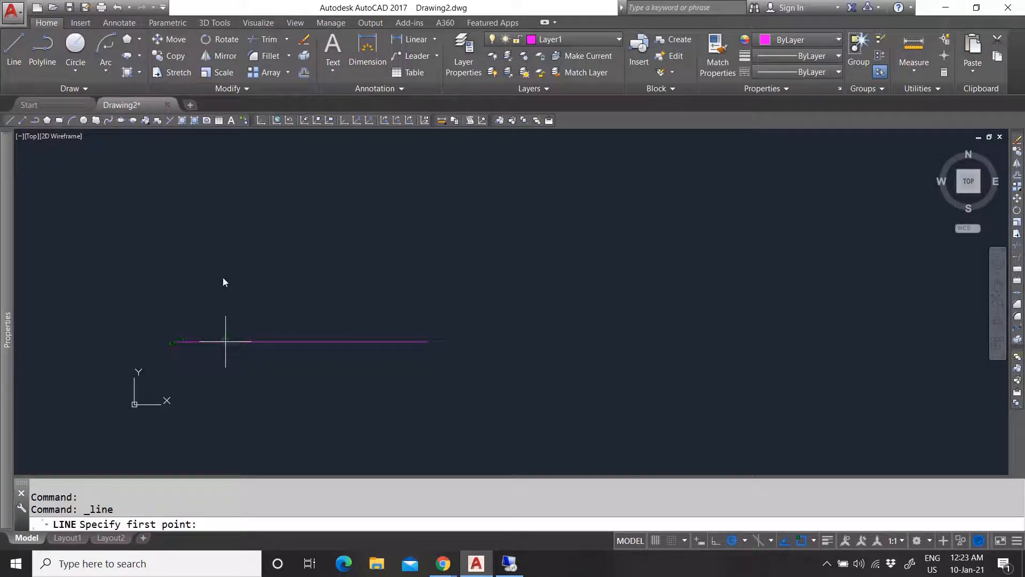
{"action": "left_click", "coordinate": [221, 228]}
{"action": "key", "text": "Escape"}
{"action": "key", "text": "Return"}
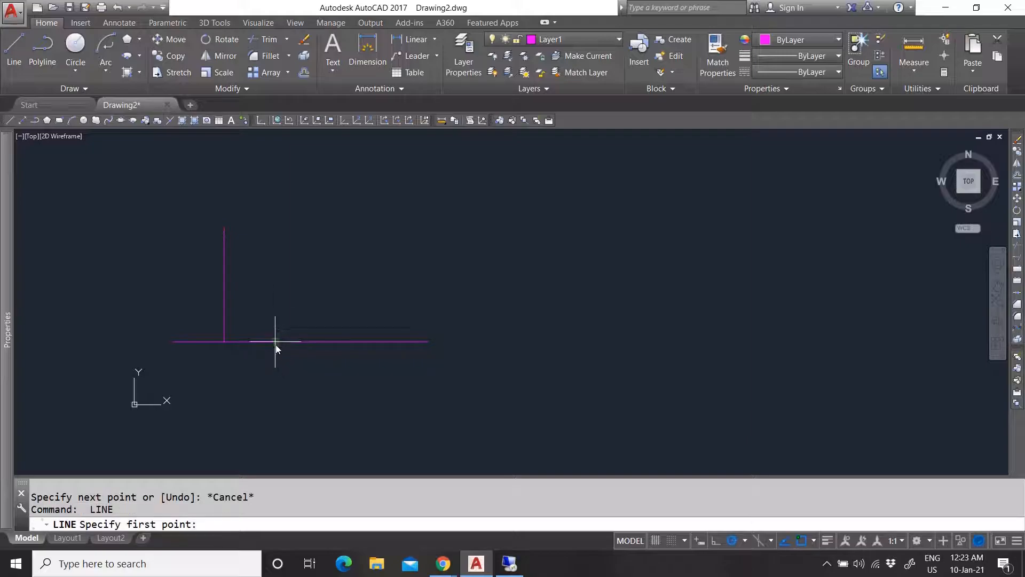
{"action": "left_click", "coordinate": [275, 342]}
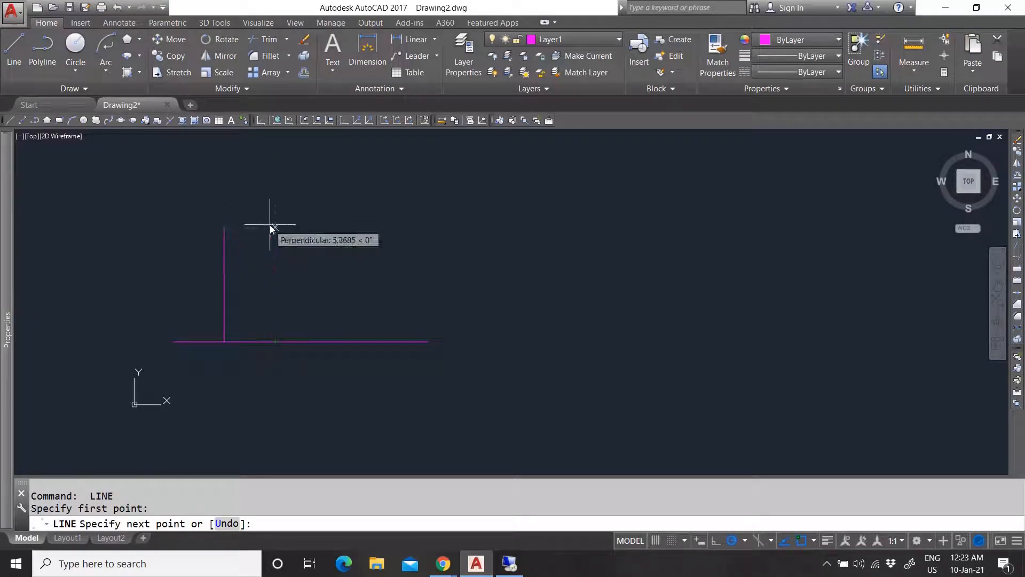
{"action": "left_click", "coordinate": [275, 226]}
{"action": "key", "text": "Escape"}
{"action": "key", "text": "Return"}
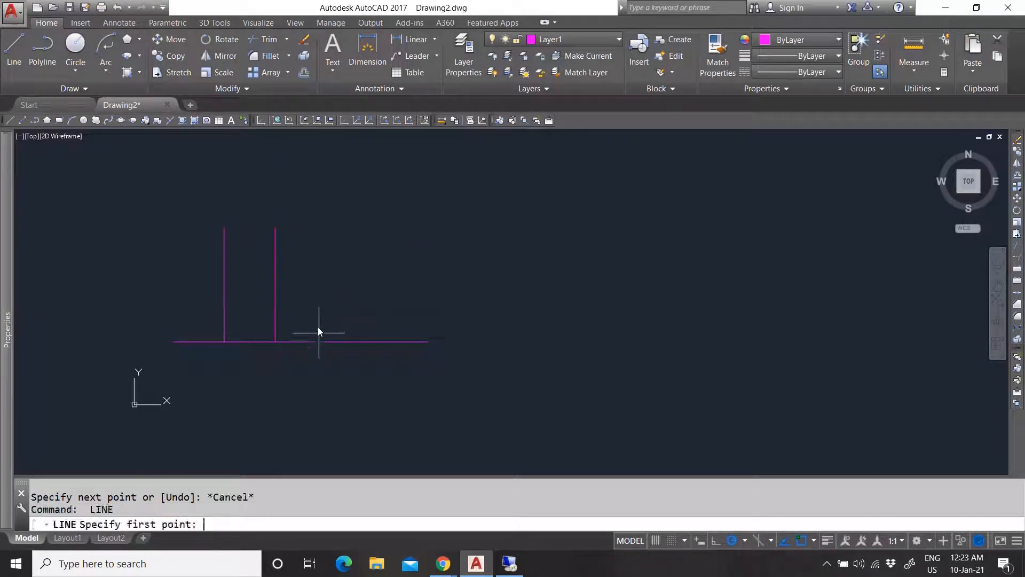
{"action": "key", "text": "Escape"}
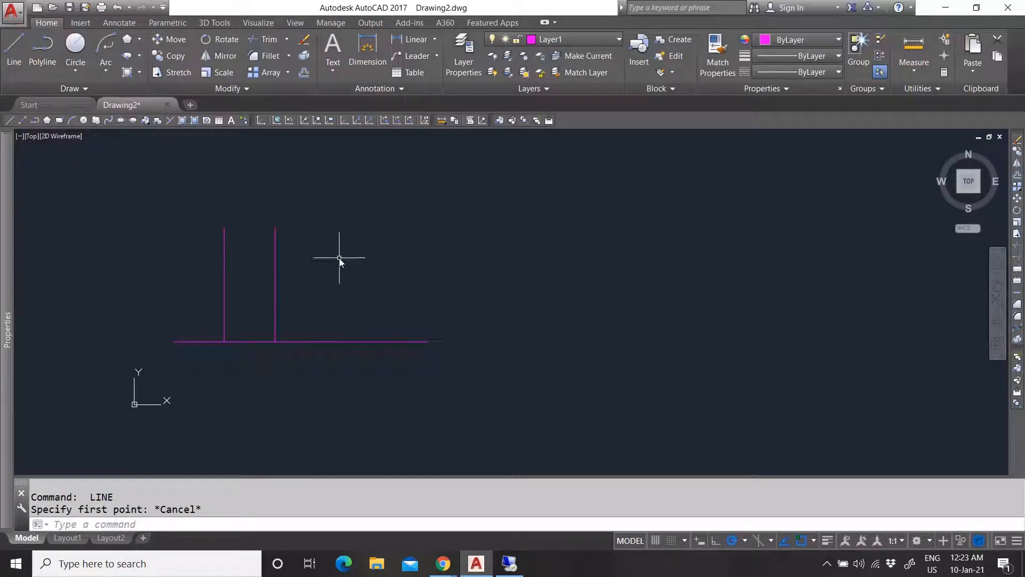
Draw two more separate vertical lines of similar height upward from the third and fourth division points of the horizontal line.
{"action": "key", "text": "Return"}
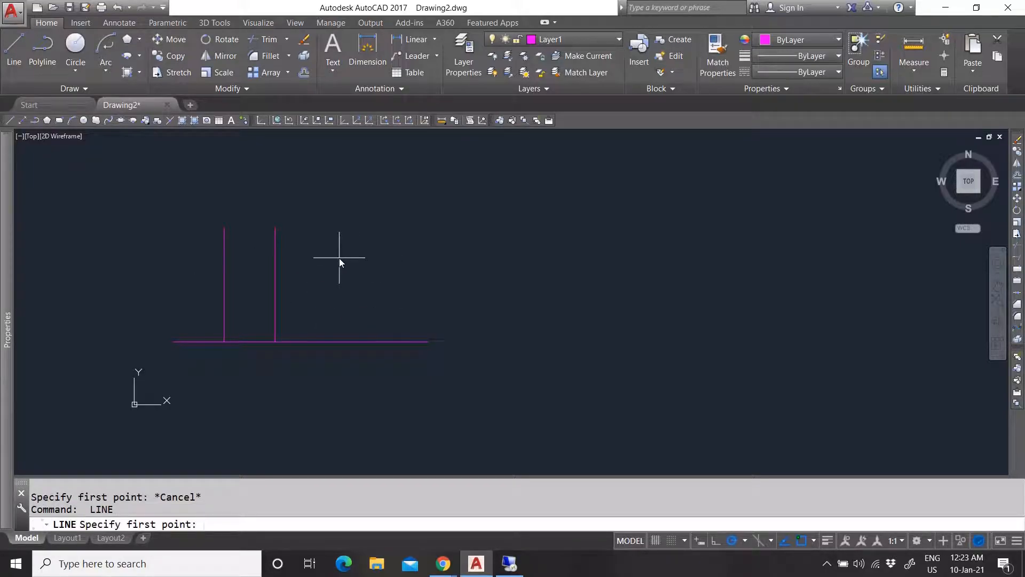
{"action": "left_click", "coordinate": [327, 342]}
{"action": "left_click", "coordinate": [325, 230]}
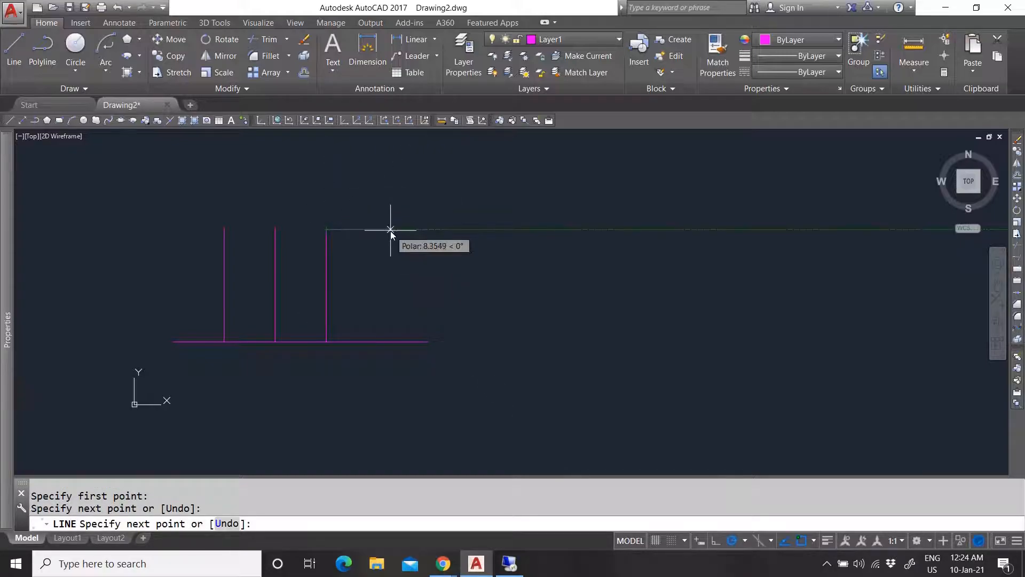
{"action": "key", "text": "Return"}
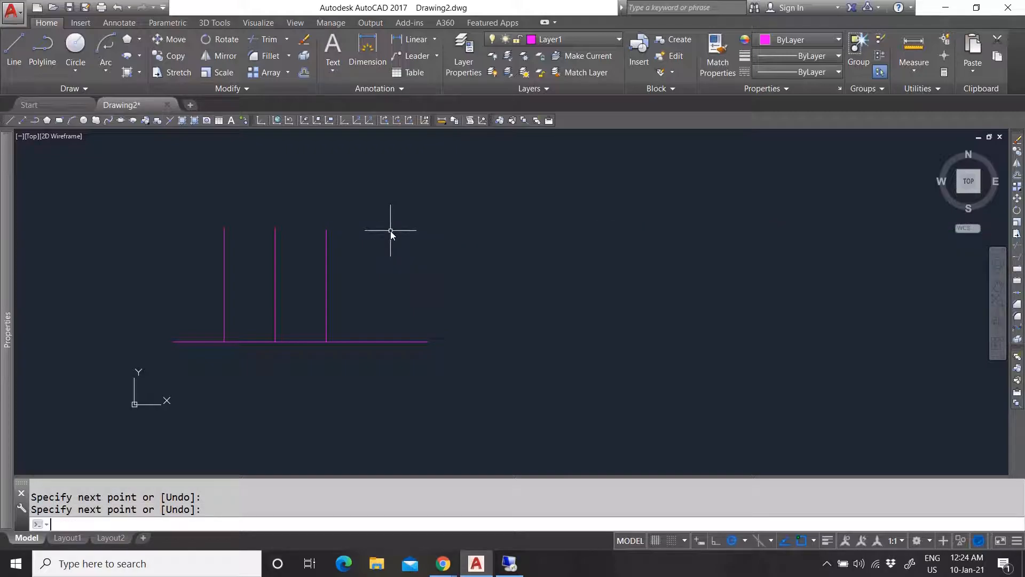
{"action": "key", "text": "Return"}
{"action": "left_click", "coordinate": [378, 342]}
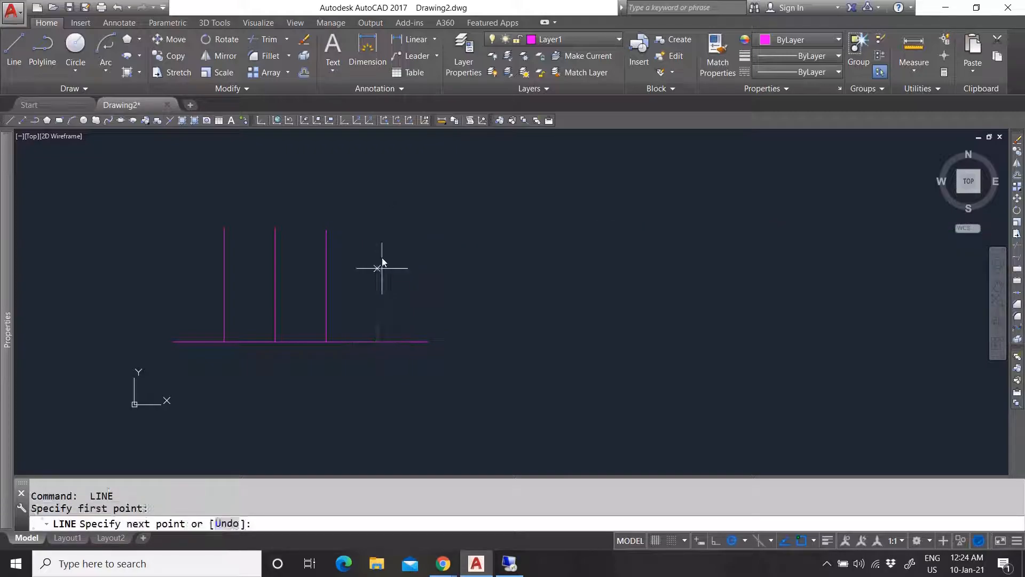
{"action": "left_click", "coordinate": [378, 232]}
{"action": "key", "text": "Escape"}
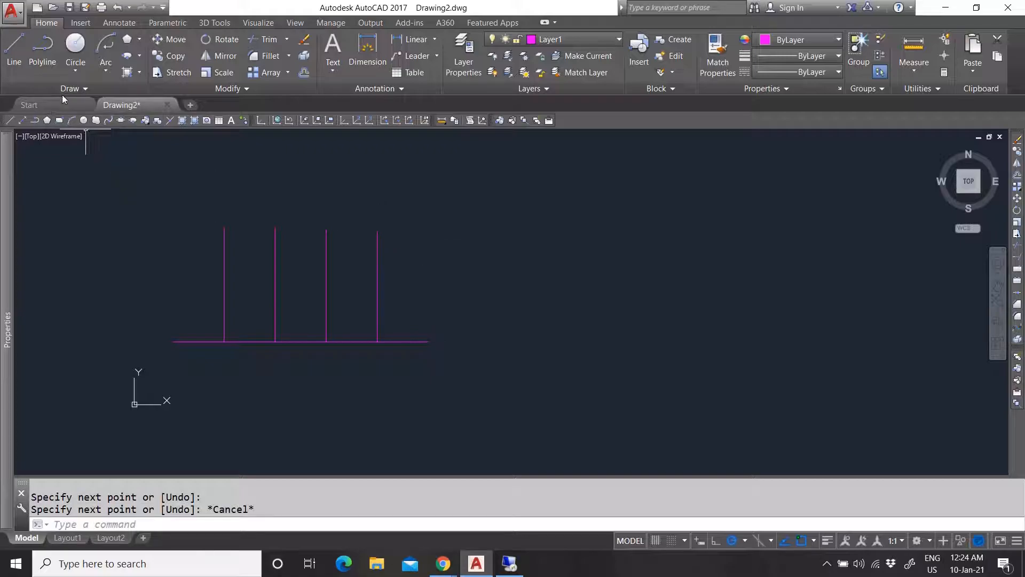
Place points along the horizontal line at measured intervals of 4 units with the Measure command.
{"action": "left_click", "coordinate": [62, 90]}
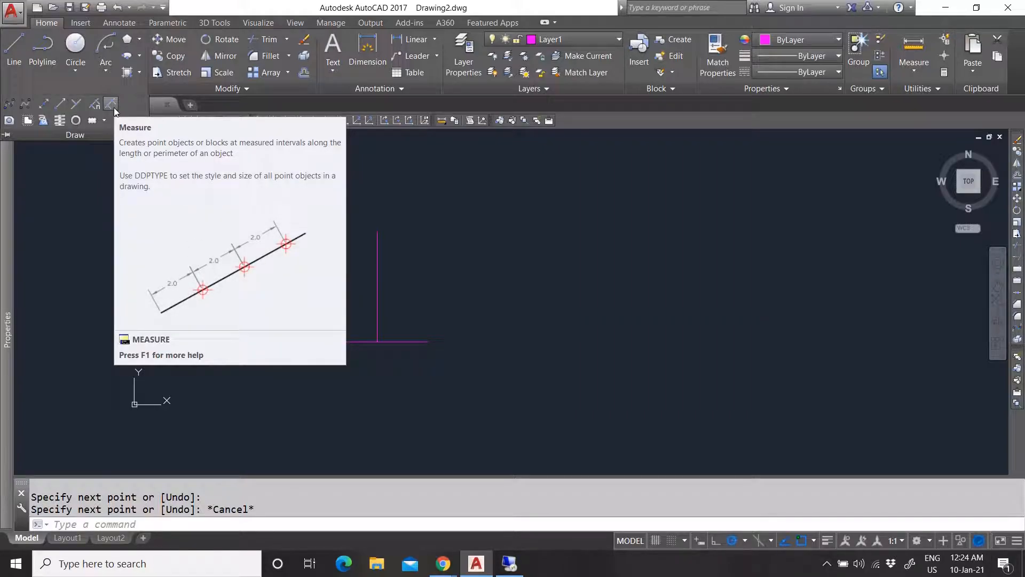
{"action": "left_click", "coordinate": [111, 104]}
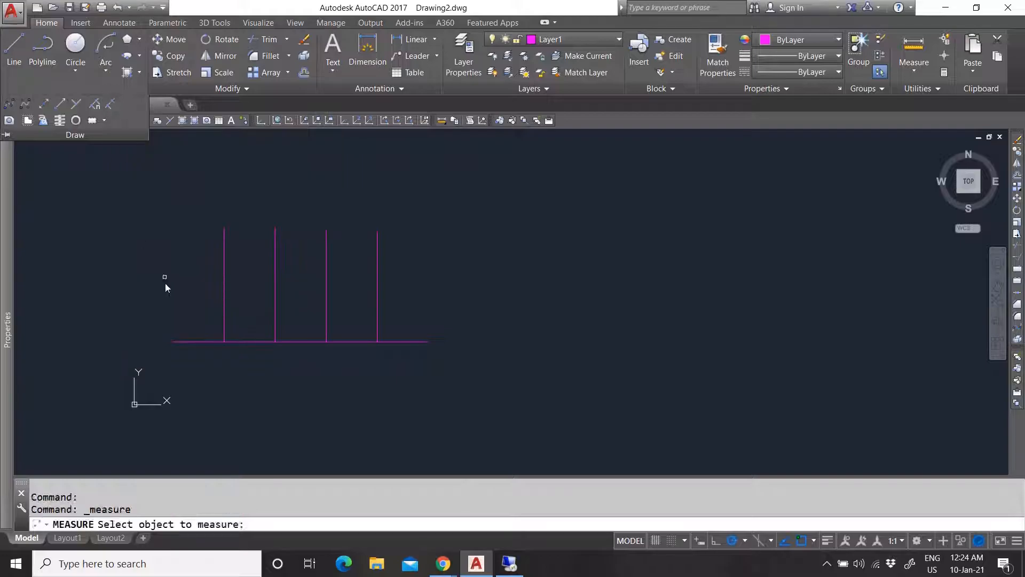
{"action": "left_click", "coordinate": [183, 341]}
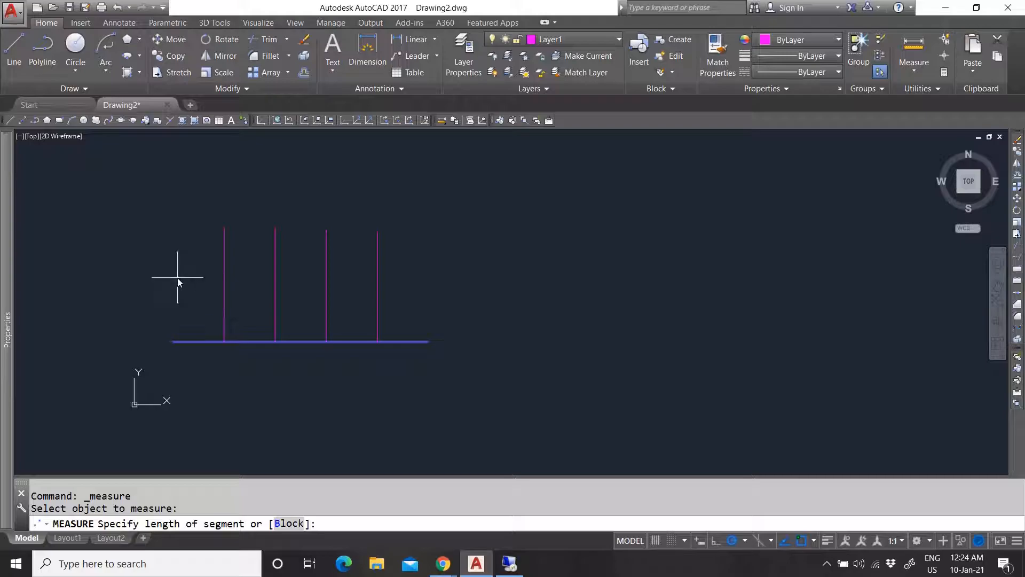
{"action": "type", "text": "4"}
{"action": "key", "text": "Return"}
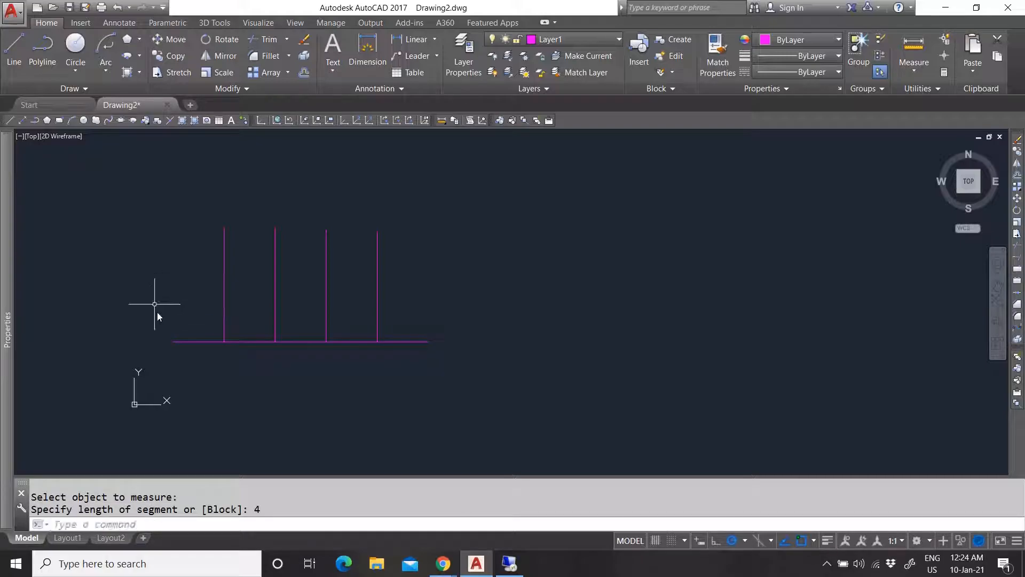
Select the measured points near the start of the horizontal line to inspect their spacing, and clear the selection.
{"action": "left_click", "coordinate": [136, 304]}
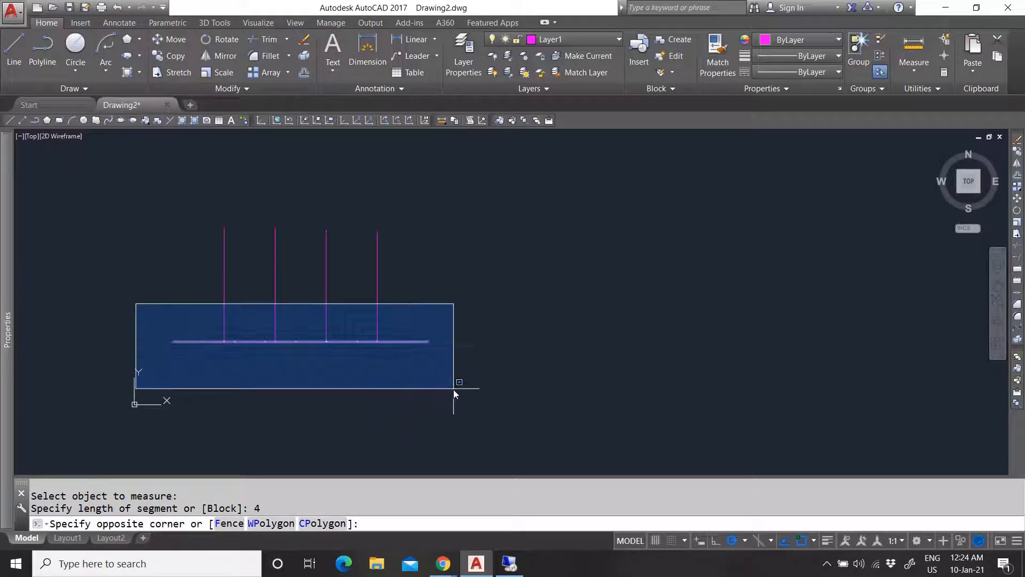
{"action": "scroll", "coordinate": [192, 355], "scroll_direction": "up", "scroll_amount": 4}
{"action": "left_click", "coordinate": [238, 366]}
{"action": "left_click", "coordinate": [272, 306]}
{"action": "left_click", "coordinate": [305, 376]}
{"action": "left_click", "coordinate": [341, 283]}
{"action": "left_click", "coordinate": [390, 366]}
{"action": "scroll", "coordinate": [325, 340], "scroll_direction": "down", "scroll_amount": 3}
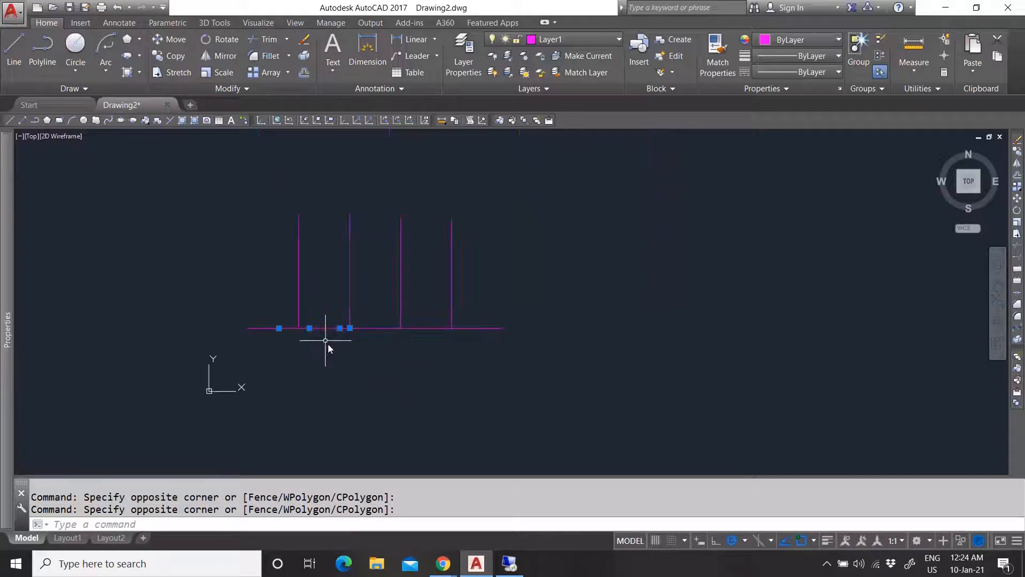
{"action": "key", "text": "Escape"}
Erase the four vertical lines and all the points, keeping only the horizontal line.
{"action": "left_click", "coordinate": [259, 177]}
{"action": "left_click", "coordinate": [582, 389]}
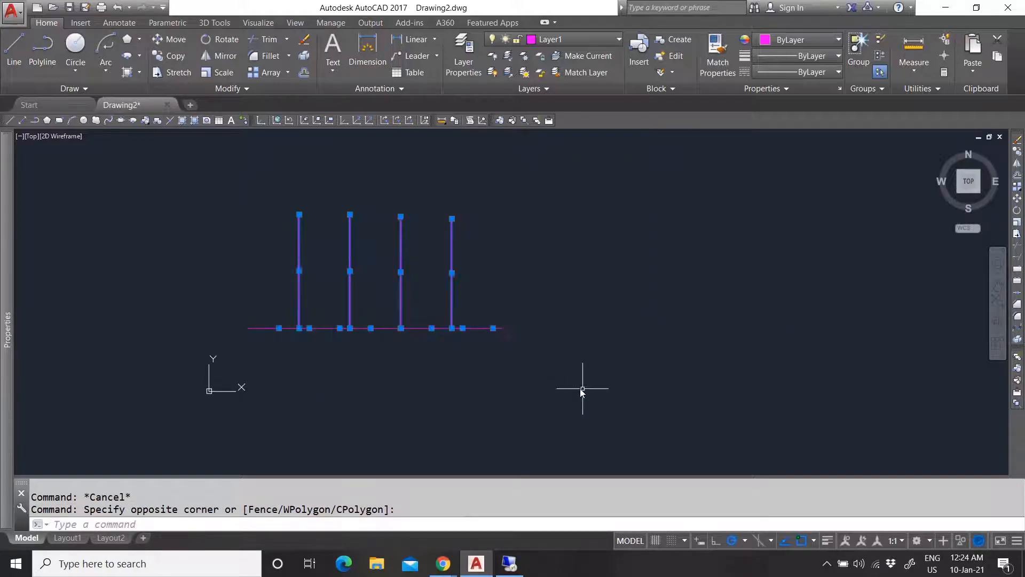
{"action": "key", "text": "Delete"}
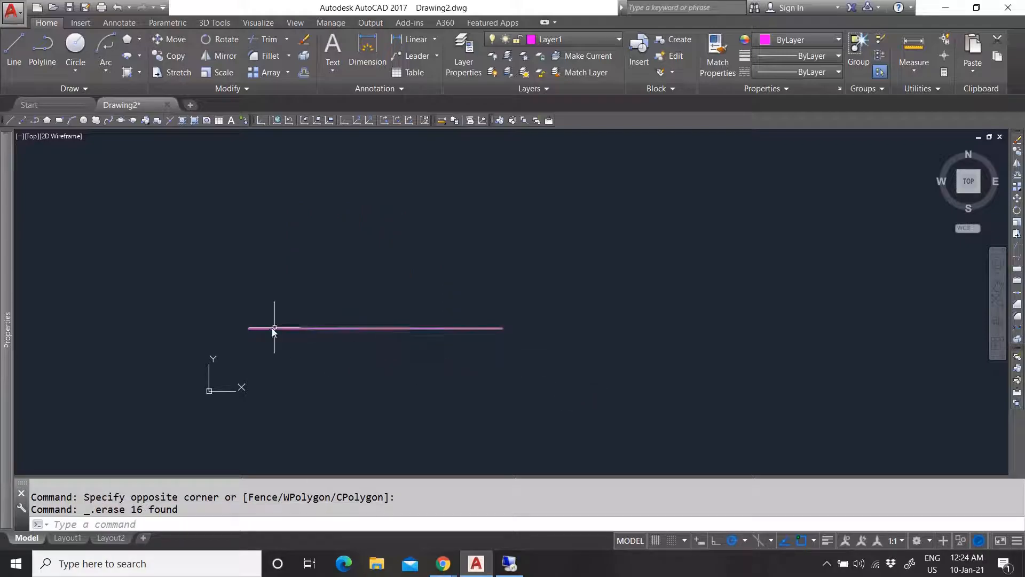
Draw a four-cornered wipeout over the left end of the horizontal line, and check the masked area without keeping anything selected.
{"action": "left_click", "coordinate": [69, 88]}
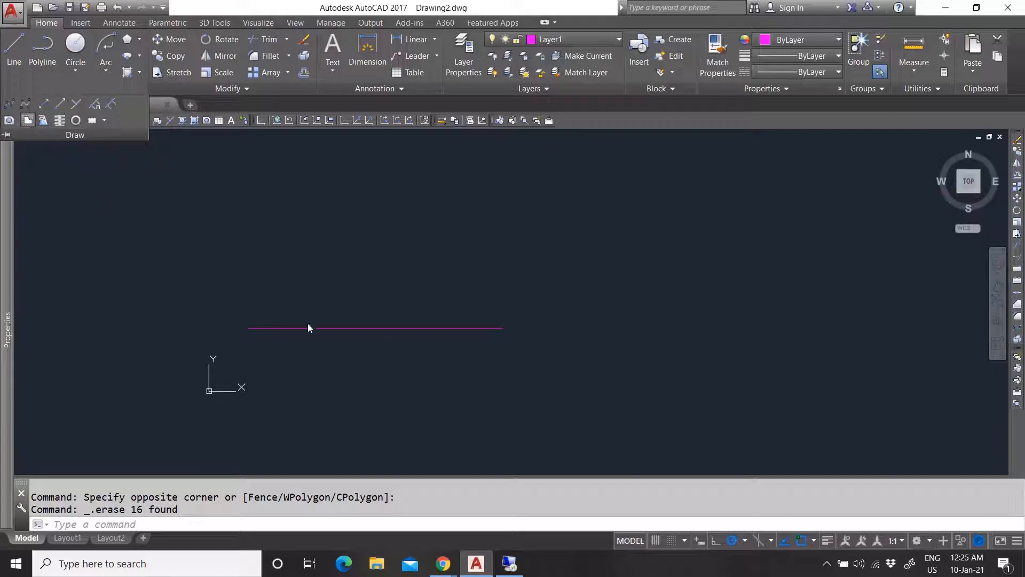
{"action": "left_click", "coordinate": [228, 287]}
{"action": "left_click", "coordinate": [233, 369]}
{"action": "left_click", "coordinate": [333, 308]}
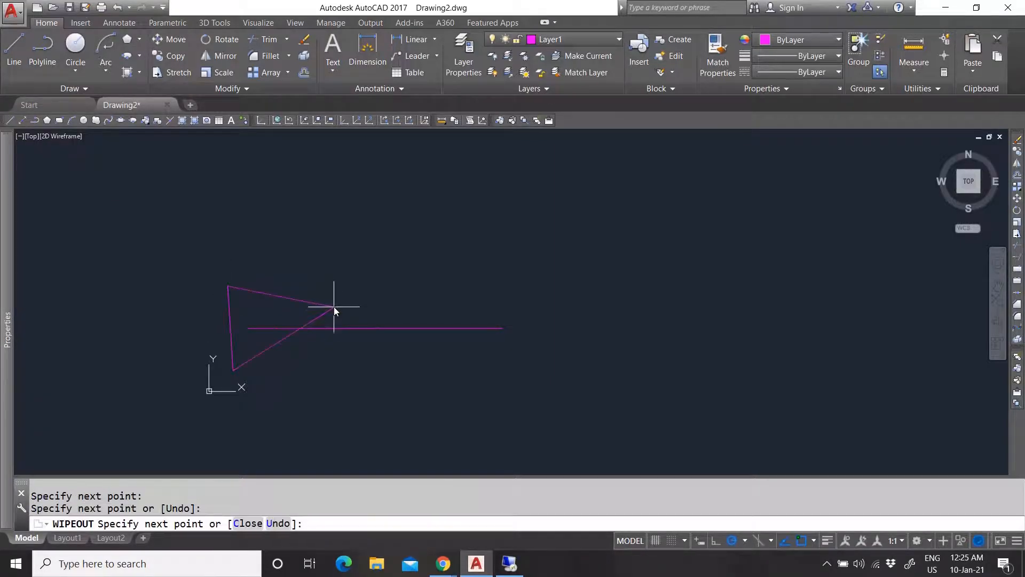
{"action": "left_click", "coordinate": [335, 264]}
{"action": "right_click", "coordinate": [356, 222]}
{"action": "left_click", "coordinate": [395, 228]}
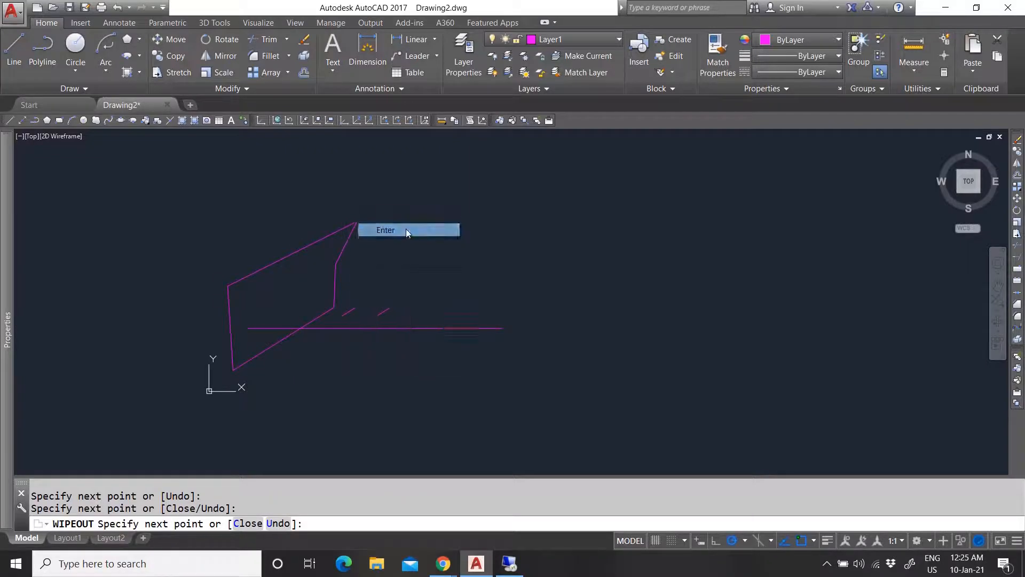
{"action": "key", "text": "Escape"}
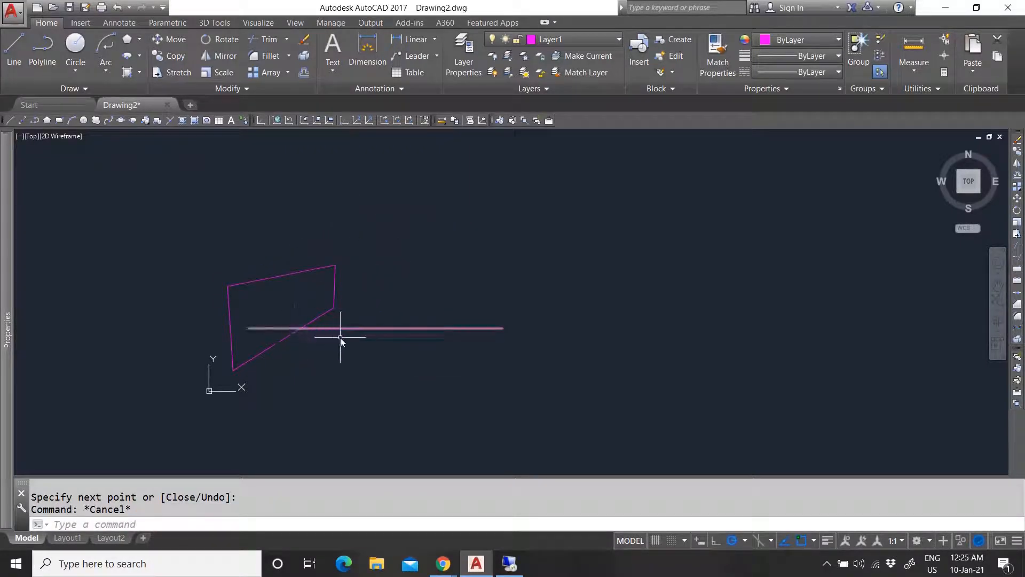
{"action": "left_click", "coordinate": [338, 328]}
{"action": "key", "text": "Escape"}
{"action": "left_click", "coordinate": [314, 321]}
{"action": "key", "text": "Escape"}
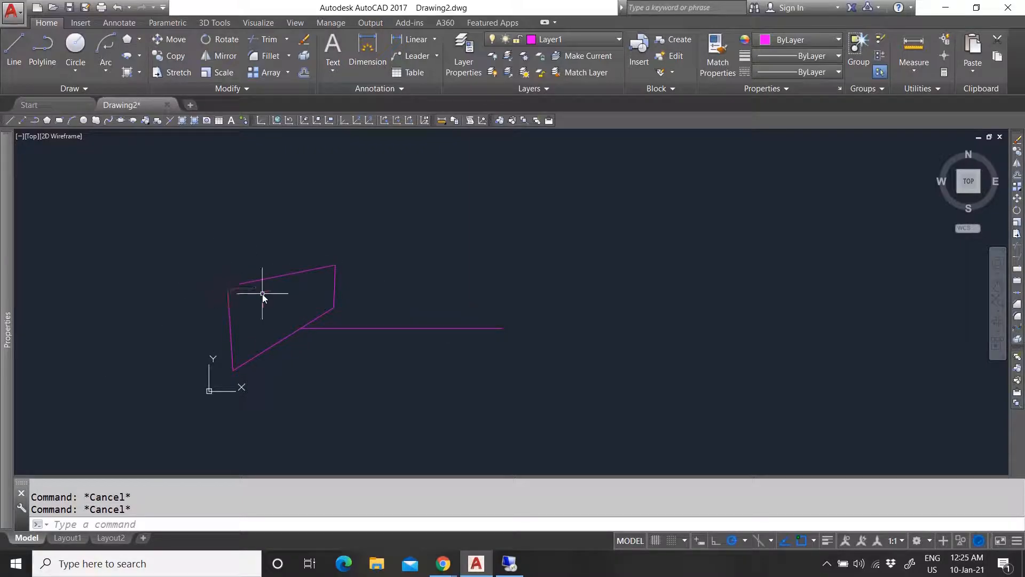
Draw a second, roughly square wipeout across the middle of the horizontal line, ending it with the Close option.
{"action": "left_click", "coordinate": [65, 90]}
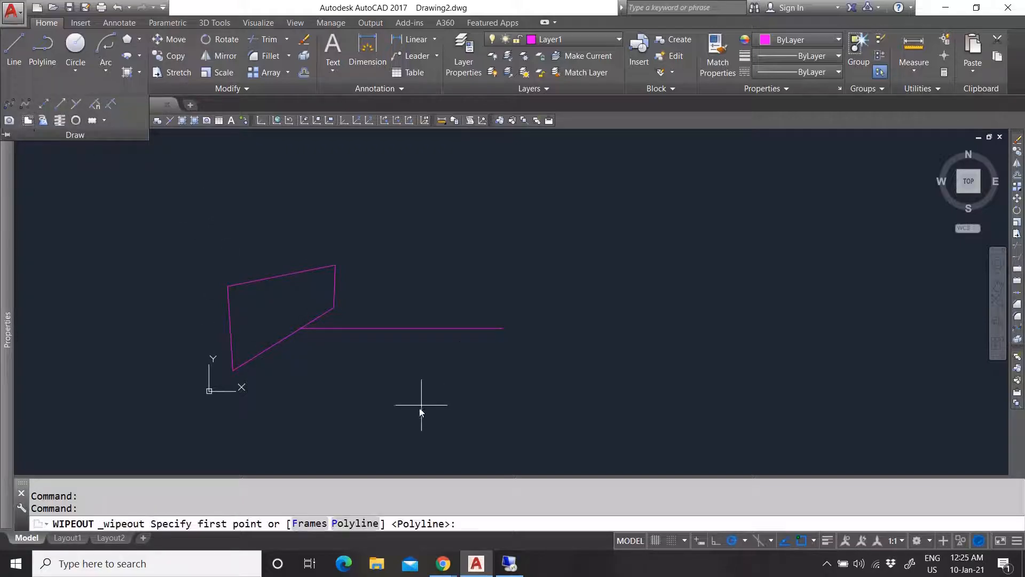
{"action": "left_click", "coordinate": [354, 377]}
{"action": "left_click", "coordinate": [444, 379]}
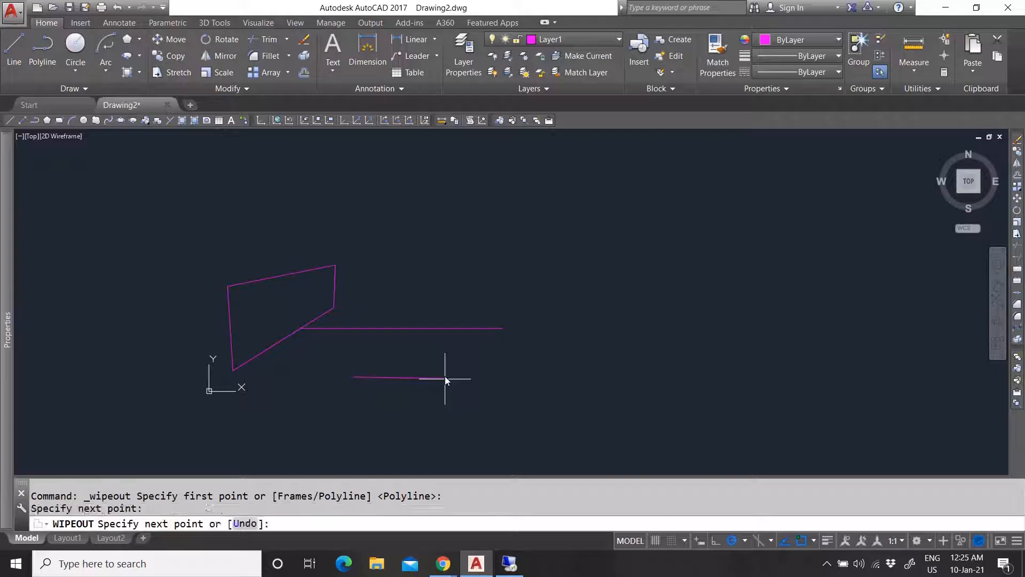
{"action": "left_click", "coordinate": [444, 279]}
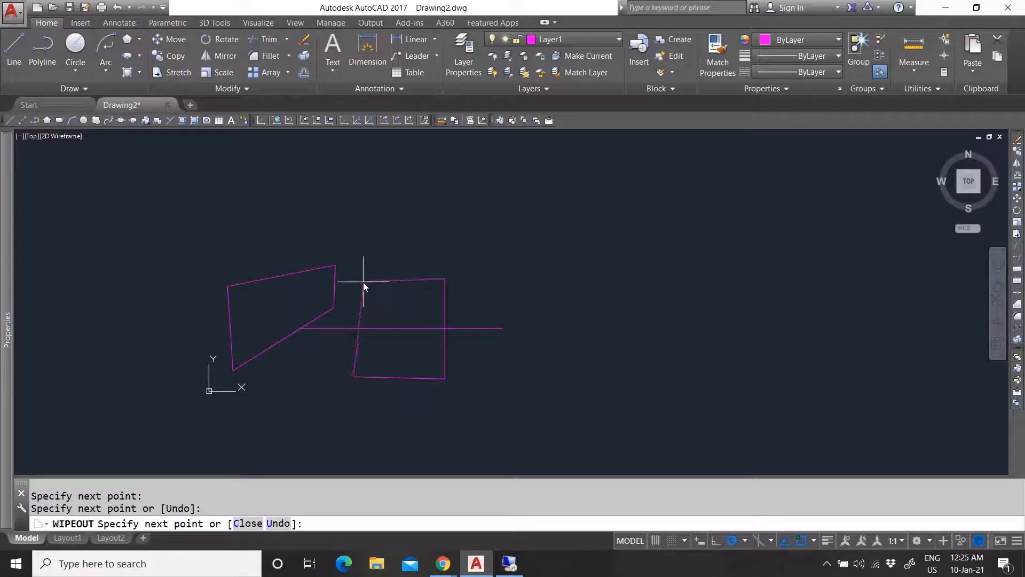
{"action": "left_click", "coordinate": [353, 280]}
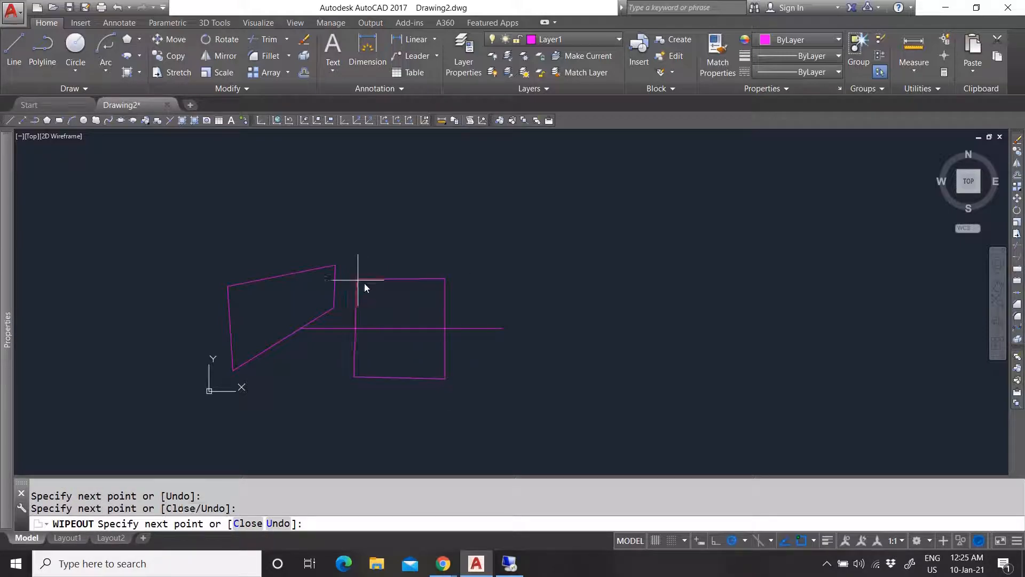
{"action": "type", "text": "c"}
{"action": "key", "text": "Return"}
{"action": "left_click", "coordinate": [394, 280]}
{"action": "key", "text": "Escape"}
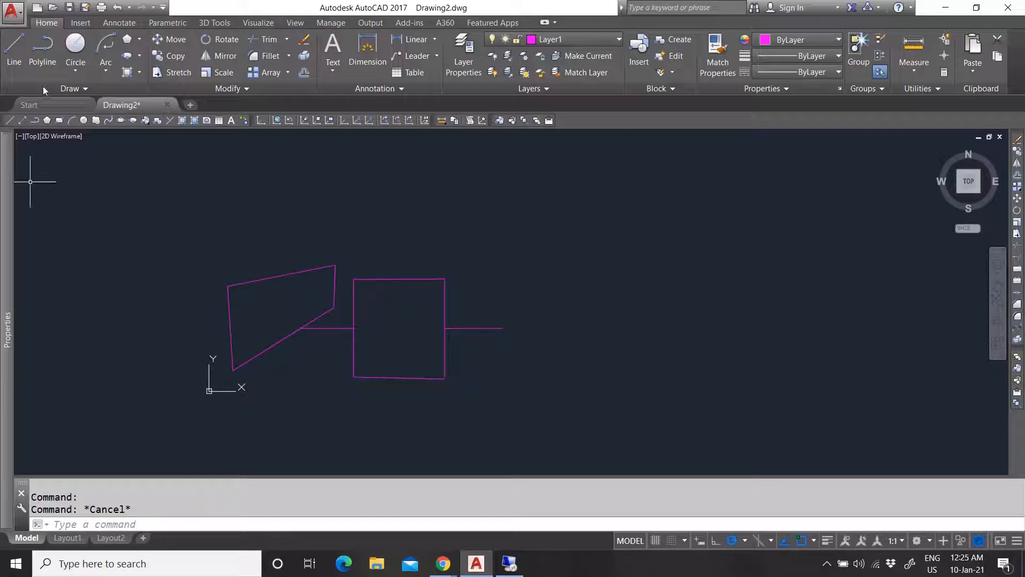
{"action": "left_click", "coordinate": [70, 87]}
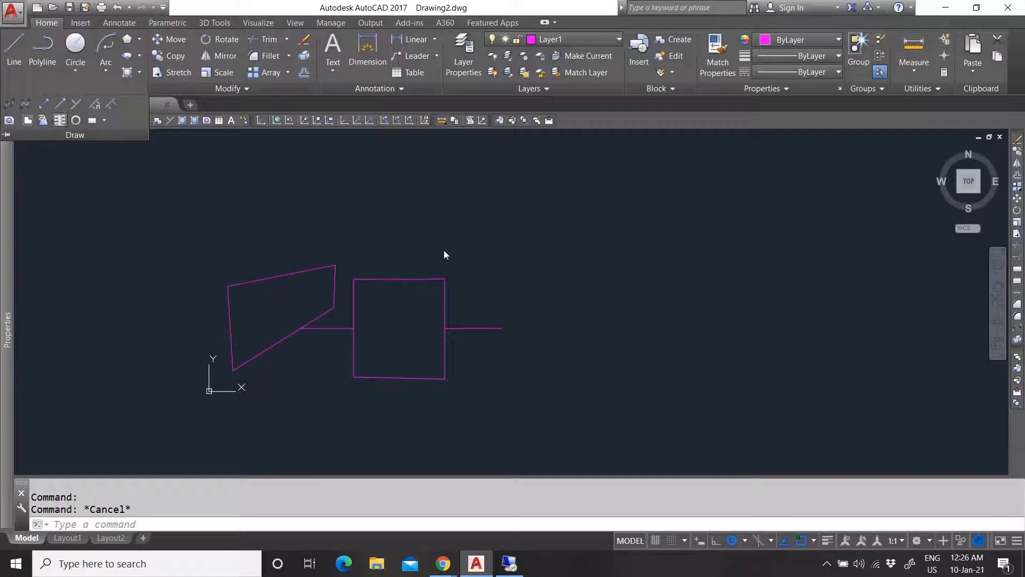
{"action": "left_click", "coordinate": [522, 270]}
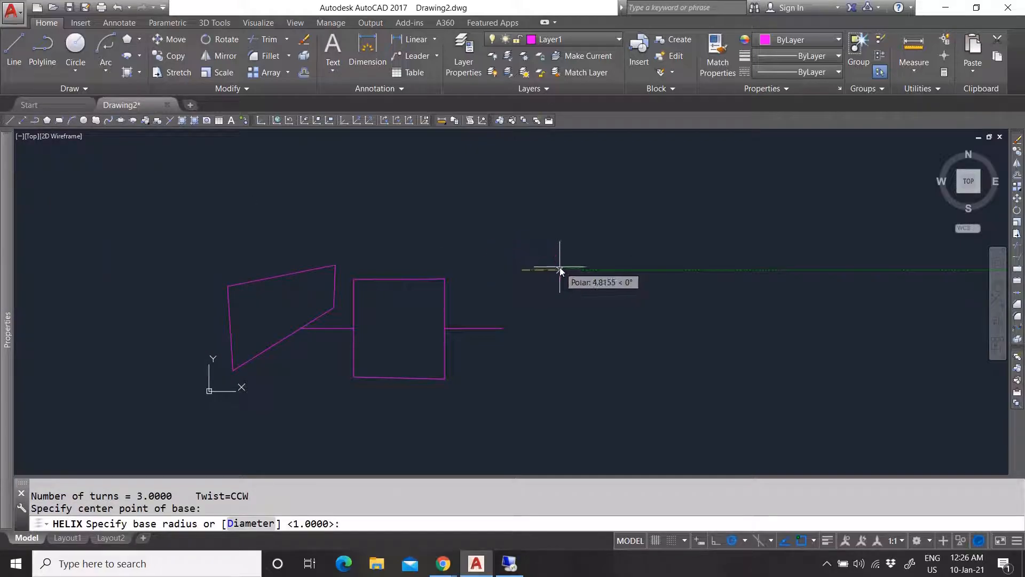
{"action": "left_click", "coordinate": [560, 271]}
{"action": "scroll", "coordinate": [549, 271], "scroll_direction": "up", "scroll_amount": 2}
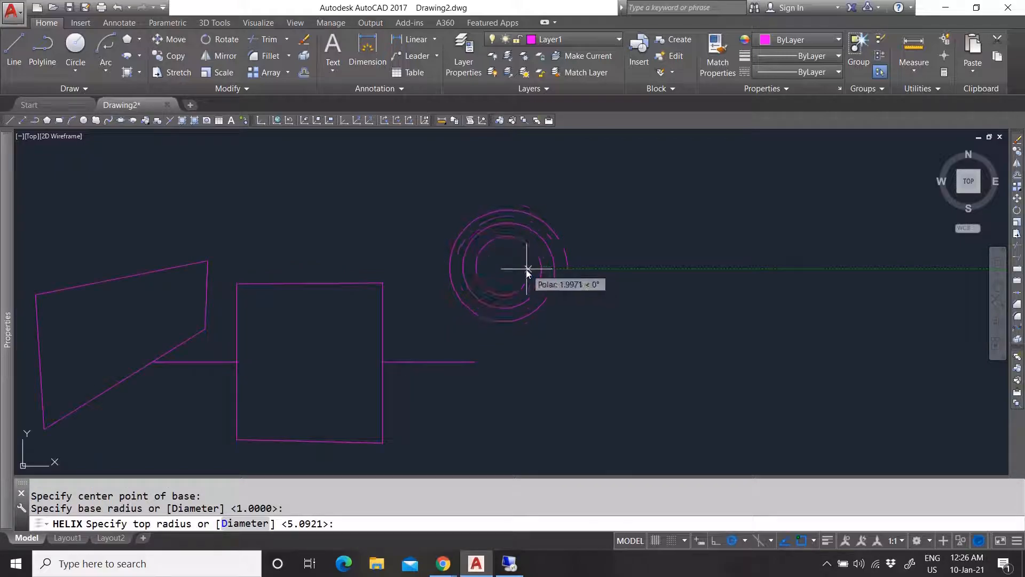
{"action": "key", "text": "Escape"}
Start a helix beyond the square wipeout with a base radius of about 3.2 and a much smaller top radius.
{"action": "key", "text": "Return"}
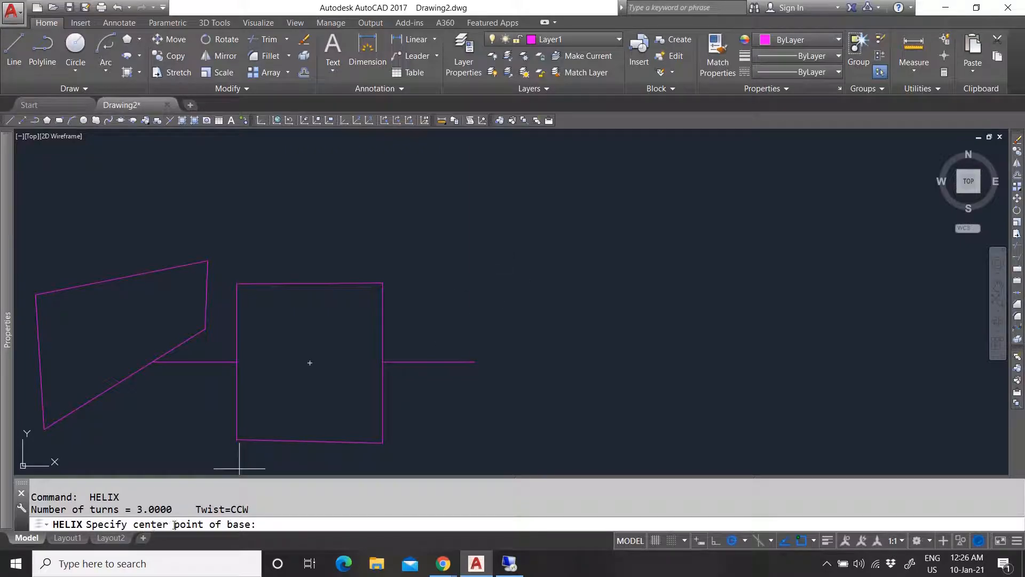
{"action": "left_click", "coordinate": [533, 302]}
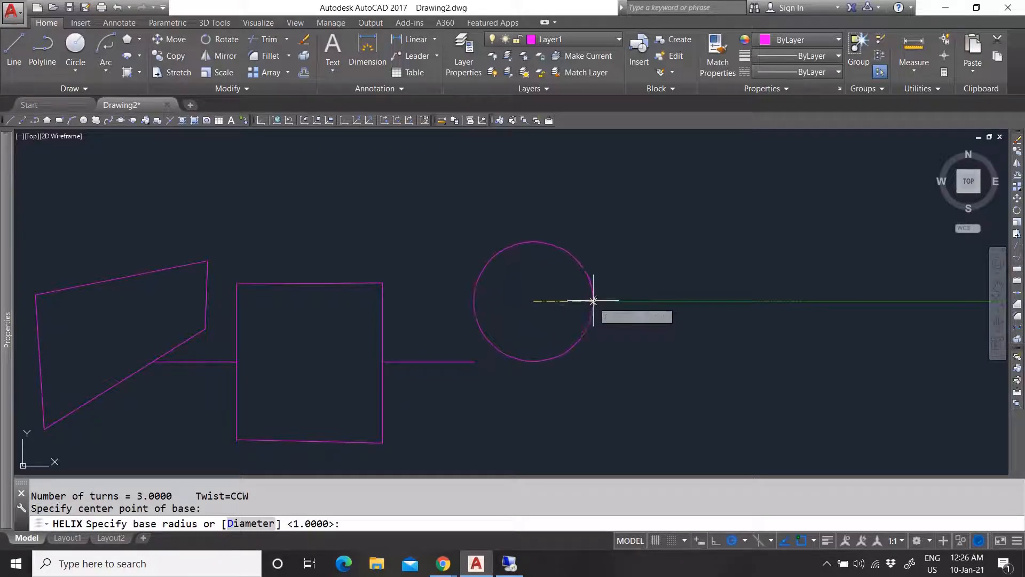
{"action": "left_click", "coordinate": [573, 302]}
{"action": "scroll", "coordinate": [549, 295], "scroll_direction": "up", "scroll_amount": 5}
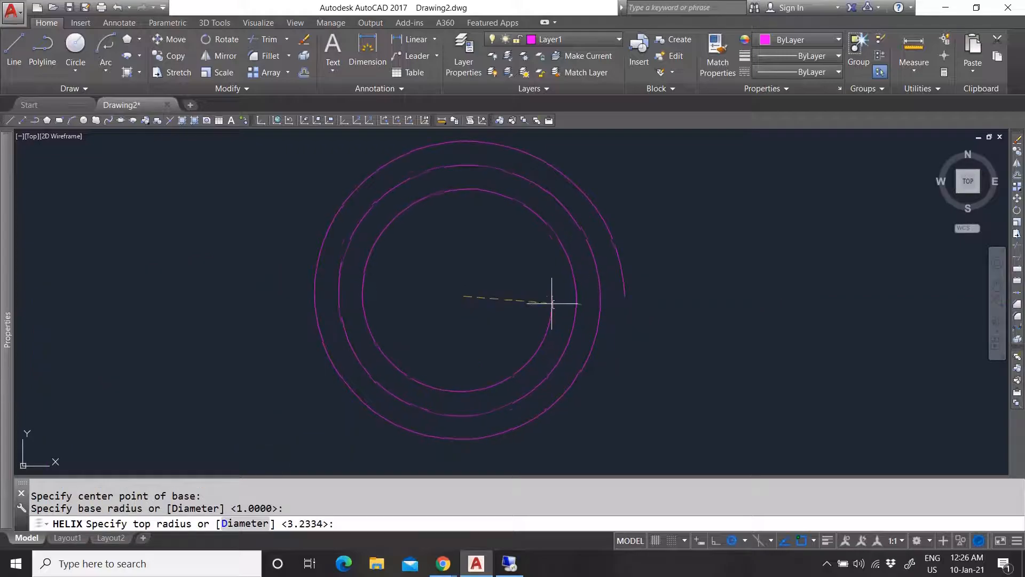
{"action": "left_click", "coordinate": [492, 296]}
{"action": "scroll", "coordinate": [556, 312], "scroll_direction": "down", "scroll_amount": 4}
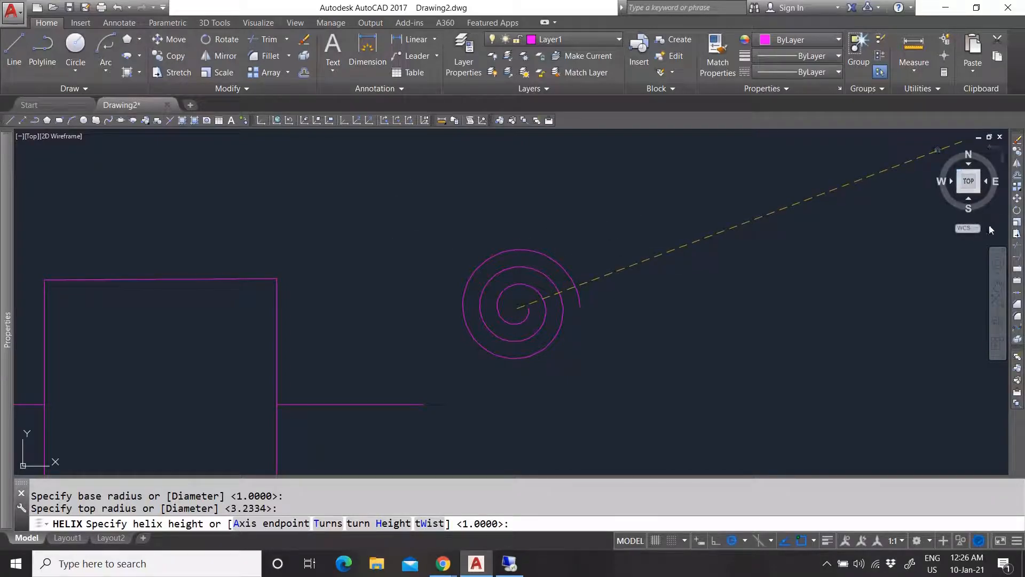
From the 3D home view, finish the tapering helix by picking its height above the base, and inspect the result without keeping it selected.
{"action": "left_click", "coordinate": [1000, 212]}
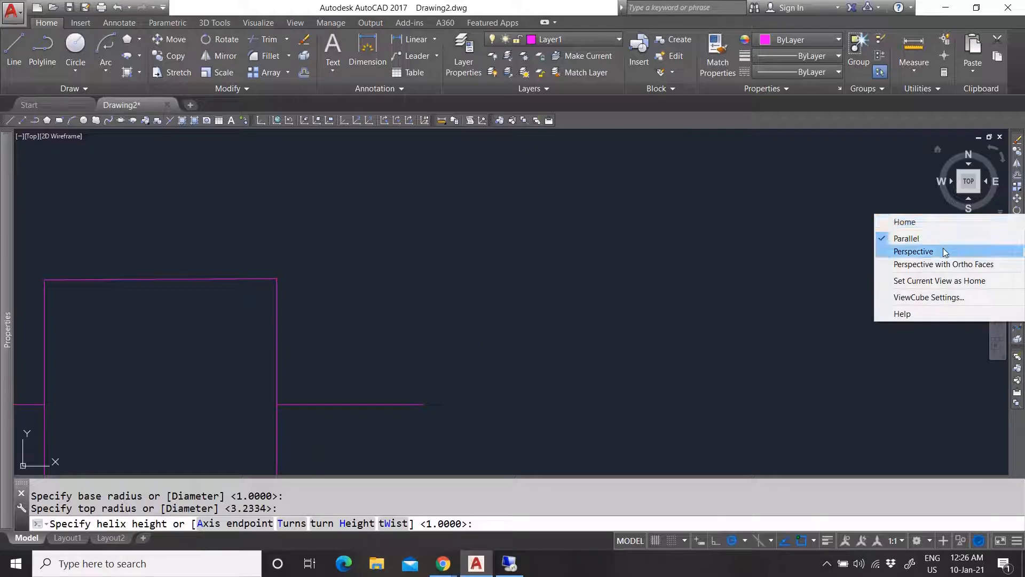
{"action": "left_click", "coordinate": [944, 152]}
{"action": "left_click", "coordinate": [940, 150]}
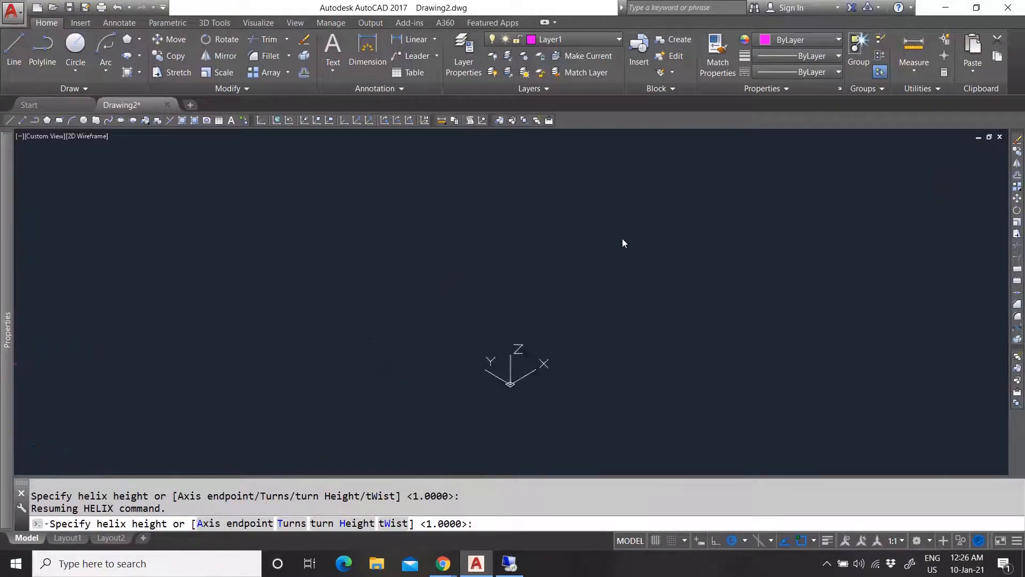
{"action": "scroll", "coordinate": [556, 296], "scroll_direction": "down", "scroll_amount": 5}
{"action": "scroll", "coordinate": [591, 270], "scroll_direction": "up", "scroll_amount": 6}
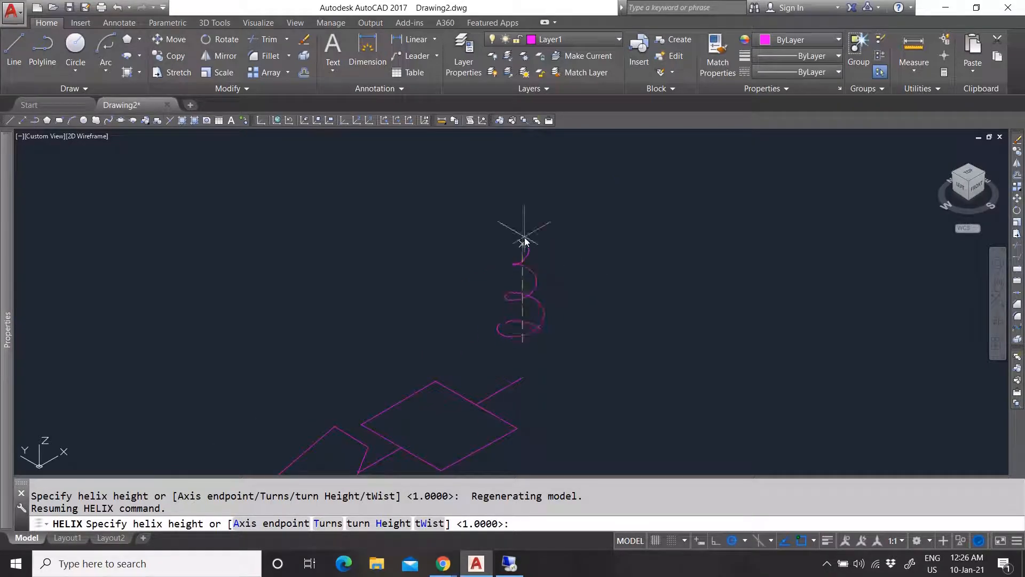
{"action": "left_click", "coordinate": [526, 272]}
{"action": "scroll", "coordinate": [547, 270], "scroll_direction": "up", "scroll_amount": 2}
{"action": "left_click", "coordinate": [522, 274]}
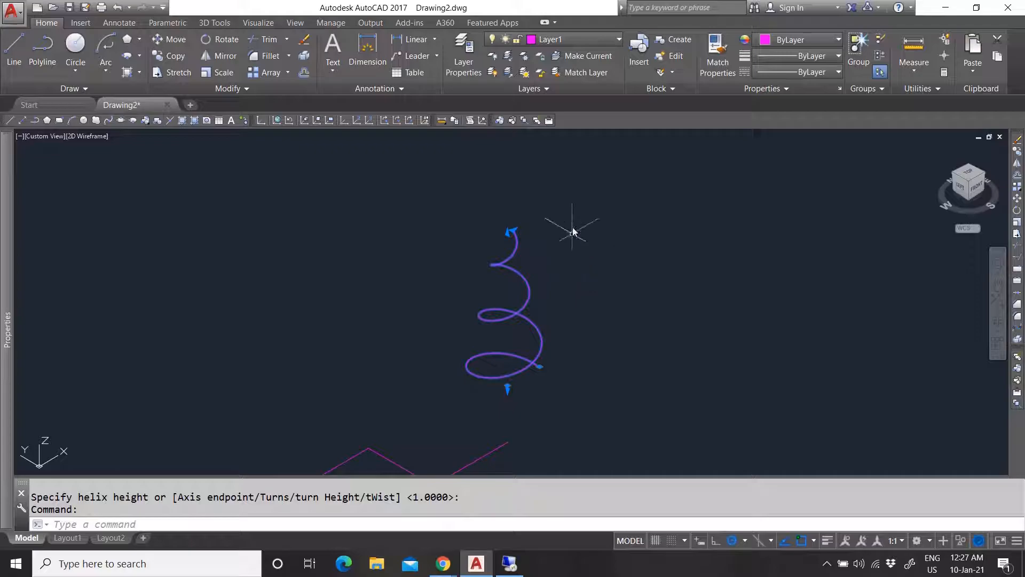
{"action": "key", "text": "Escape"}
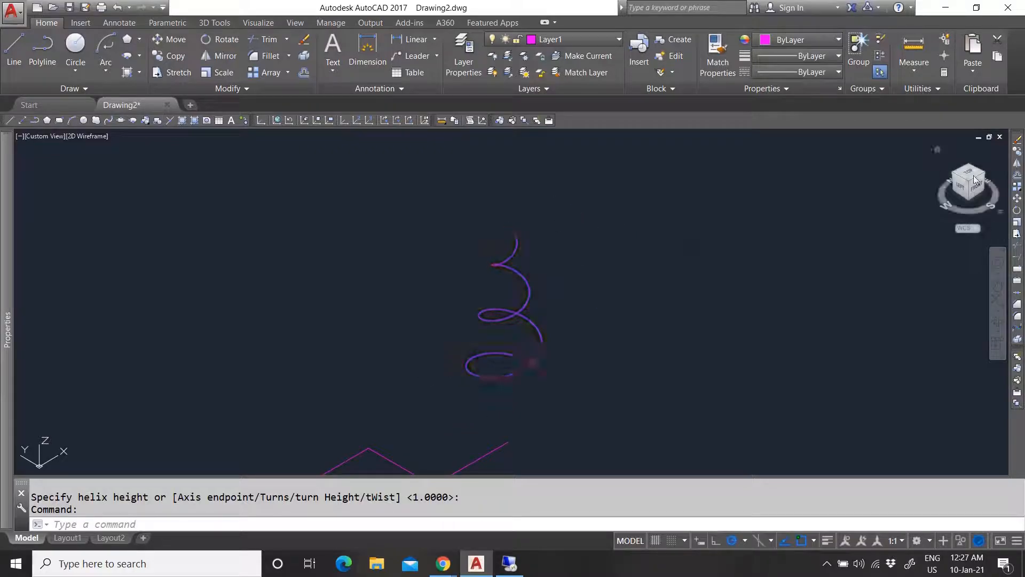
Return to the top view and erase the helix, both wipeouts and the horizontal line.
{"action": "left_click", "coordinate": [974, 178]}
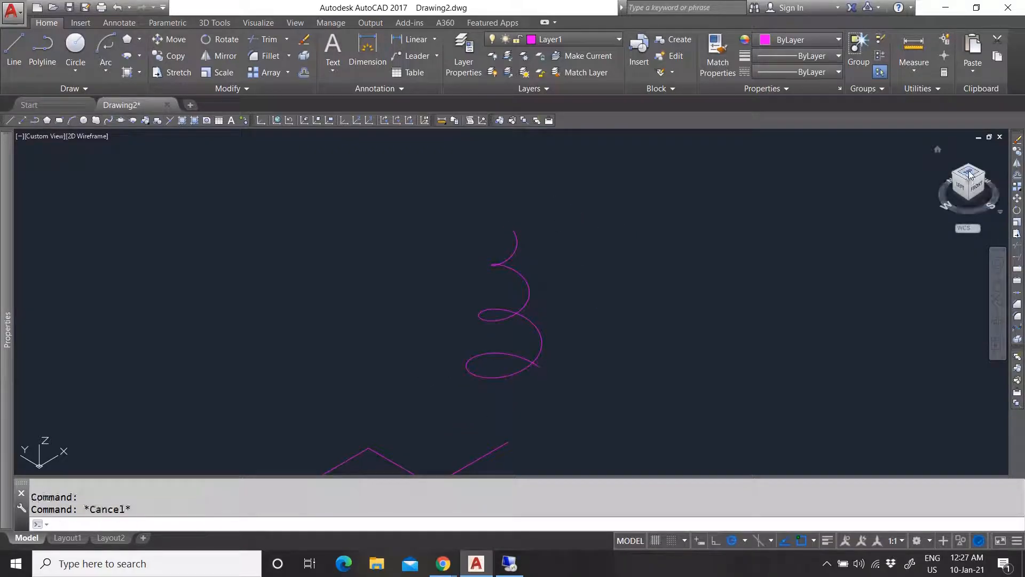
{"action": "left_click", "coordinate": [685, 313]}
{"action": "left_click", "coordinate": [639, 252]}
{"action": "key", "text": "Delete"}
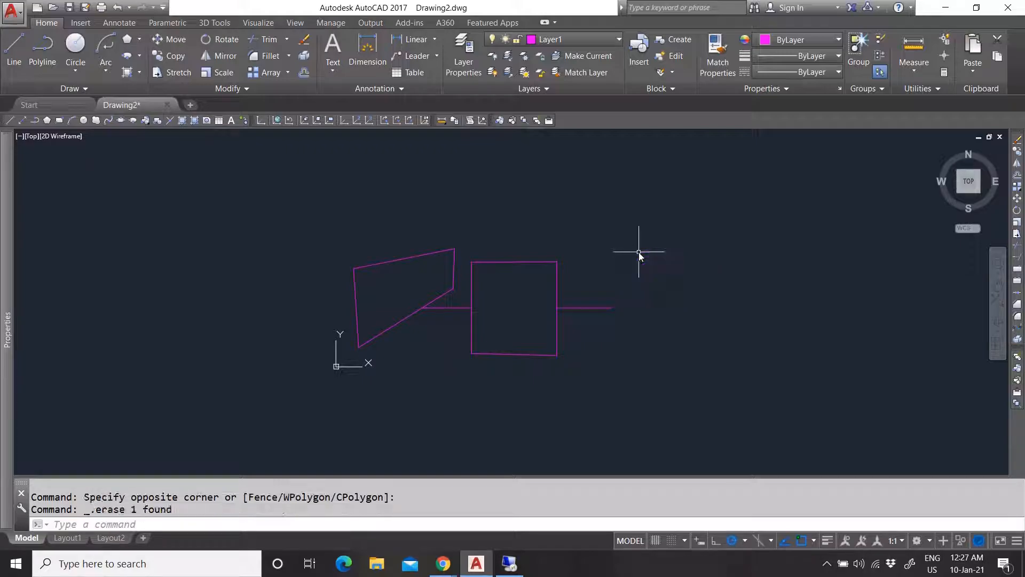
{"action": "left_click", "coordinate": [666, 386]}
{"action": "left_click", "coordinate": [415, 233]}
{"action": "key", "text": "Delete"}
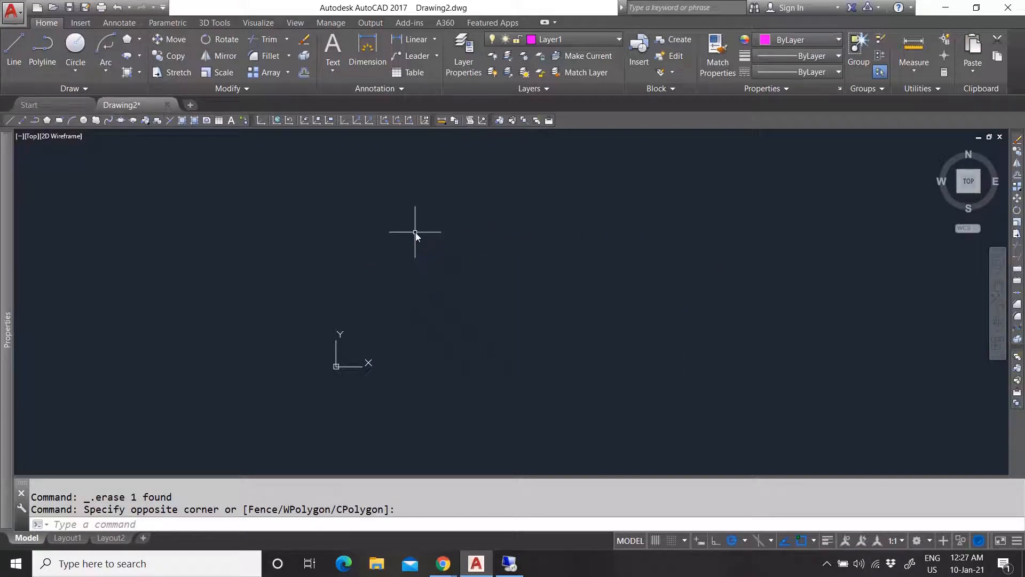
Start a donut, defining its inside diameter by two picked points and accepting the outside diameter of 20.
{"action": "left_click", "coordinate": [75, 88]}
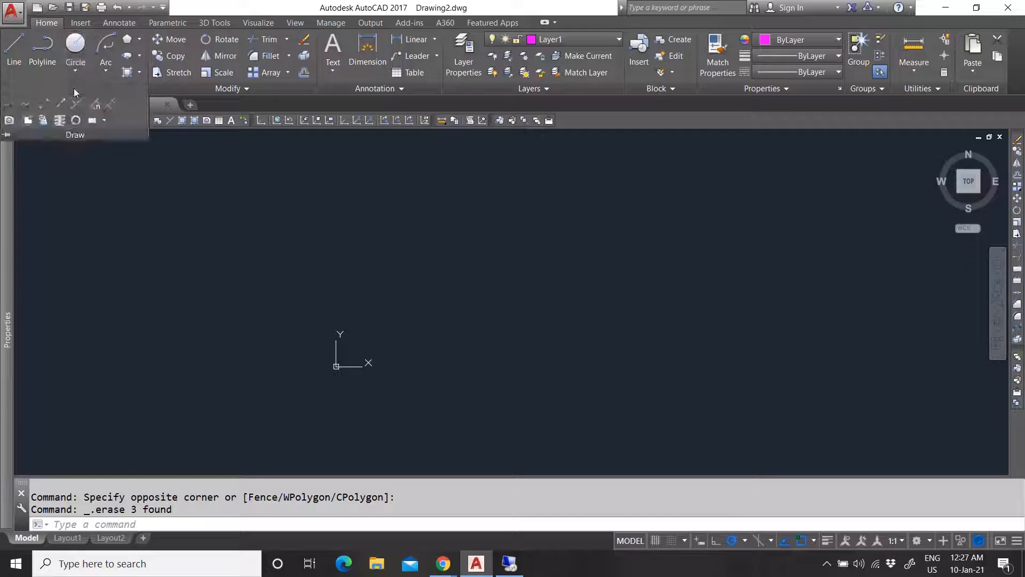
{"action": "left_click", "coordinate": [76, 120]}
{"action": "left_click", "coordinate": [464, 337]}
{"action": "scroll", "coordinate": [470, 334], "scroll_direction": "up", "scroll_amount": 3}
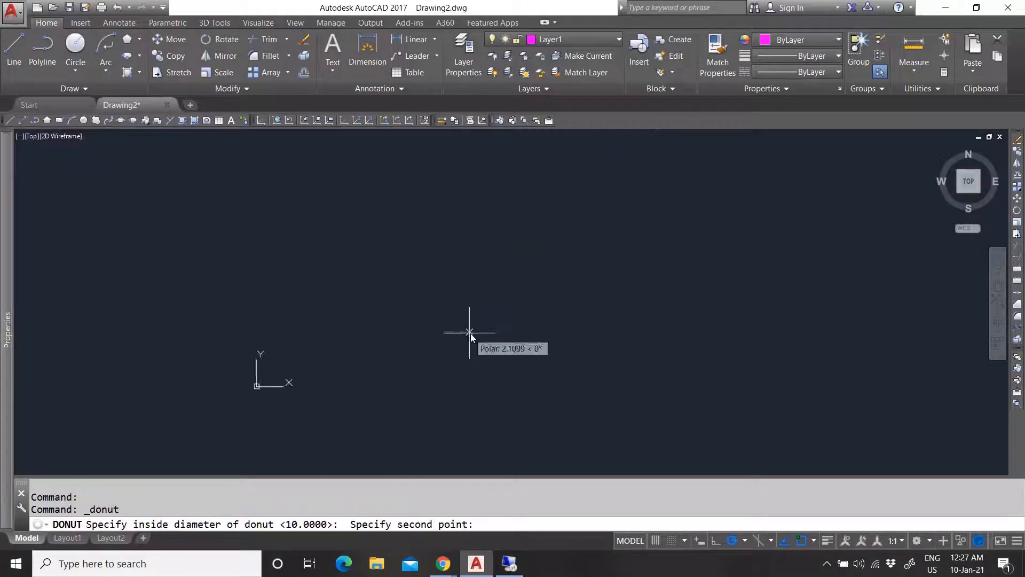
{"action": "left_click", "coordinate": [542, 334]}
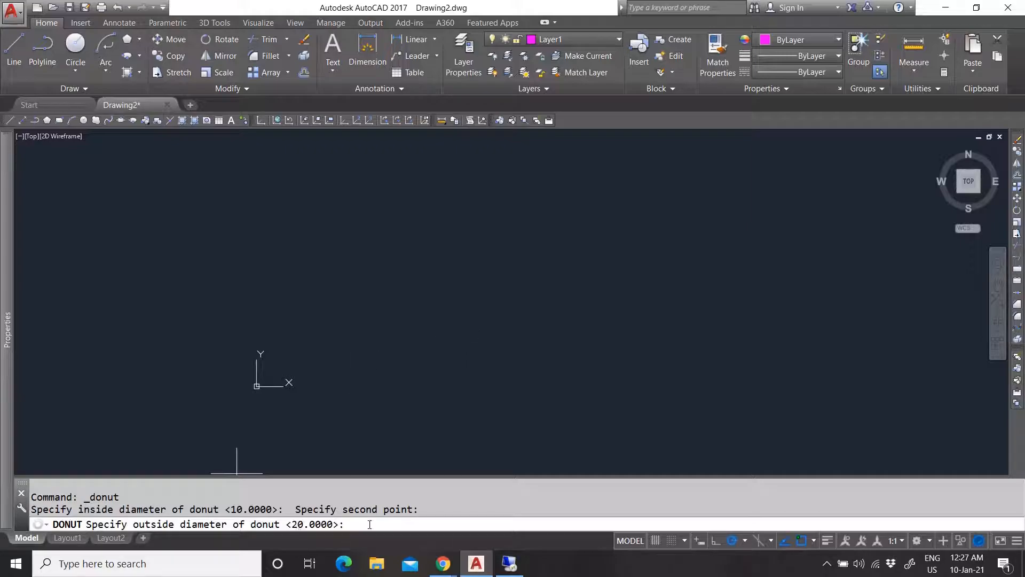
{"action": "key", "text": "Return"}
{"action": "scroll", "coordinate": [387, 376], "scroll_direction": "down", "scroll_amount": 5}
{"action": "scroll", "coordinate": [429, 365], "scroll_direction": "up", "scroll_amount": 4}
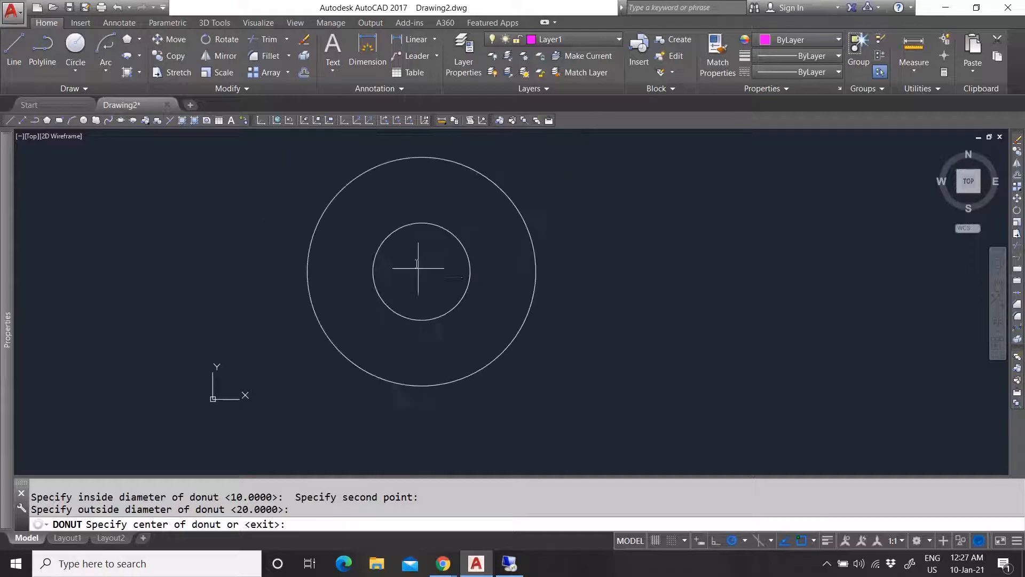
Place three donuts in a triangular arrangement, two below and one above, and end the command.
{"action": "left_click", "coordinate": [454, 264]}
{"action": "scroll", "coordinate": [412, 348], "scroll_direction": "down", "scroll_amount": 4}
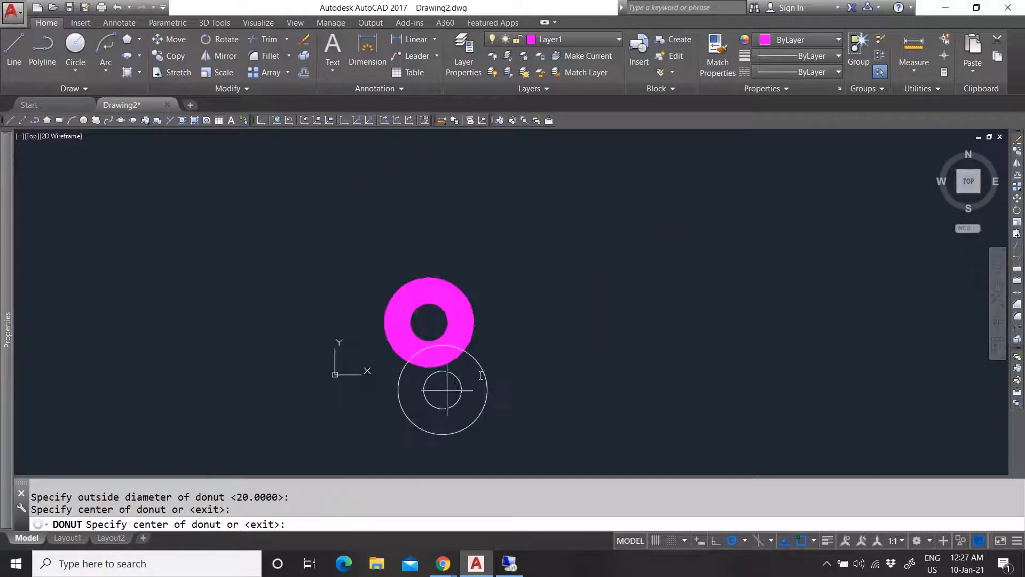
{"action": "left_click", "coordinate": [578, 325]}
{"action": "left_click", "coordinate": [503, 235]}
{"action": "key", "text": "Escape"}
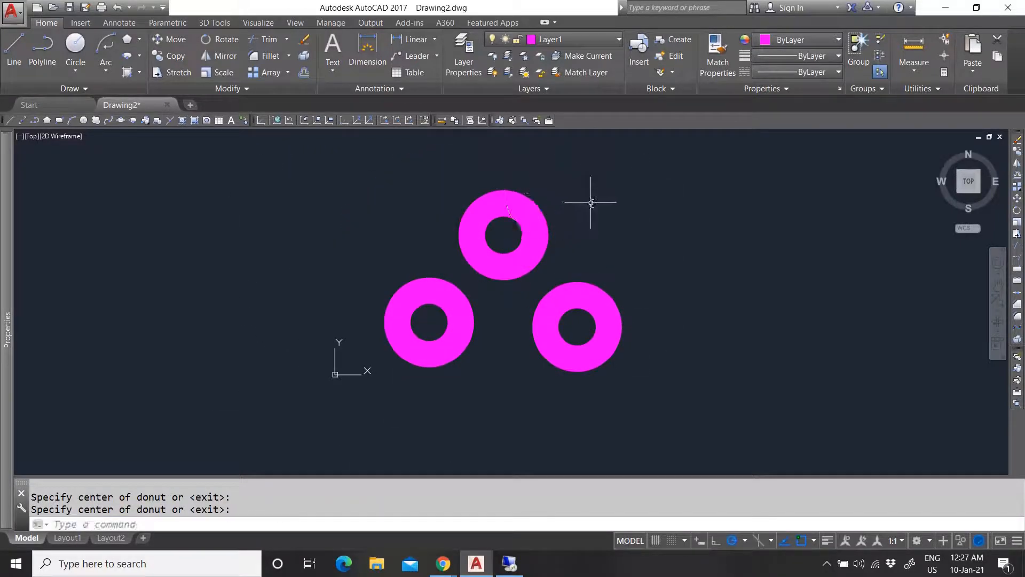
Select the upper donut to inspect its grips, clear the selection, and erase all three donuts.
{"action": "left_click", "coordinate": [533, 239]}
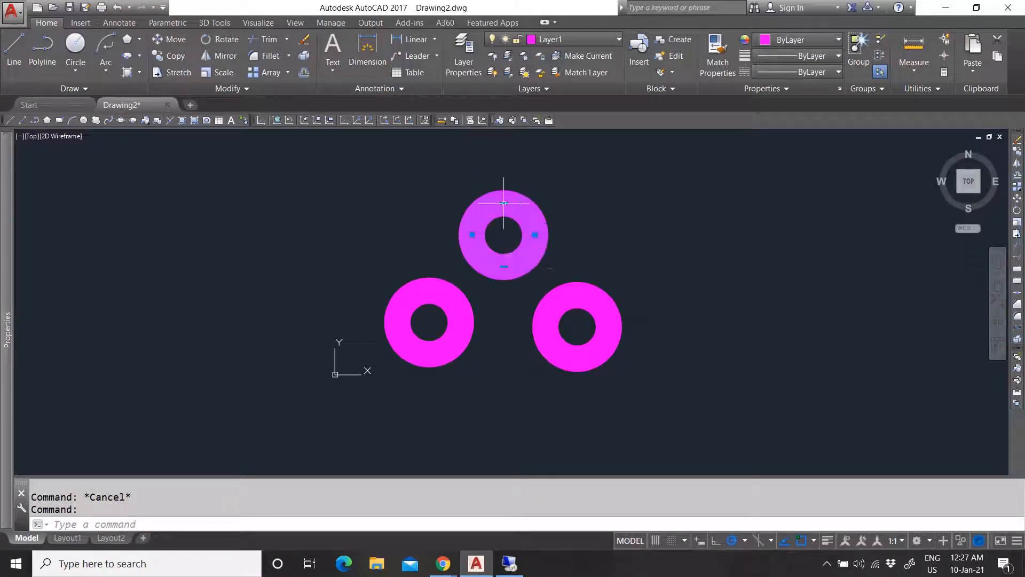
{"action": "key", "text": "Escape"}
{"action": "left_click", "coordinate": [580, 327]}
{"action": "left_click", "coordinate": [390, 225]}
{"action": "key", "text": "Delete"}
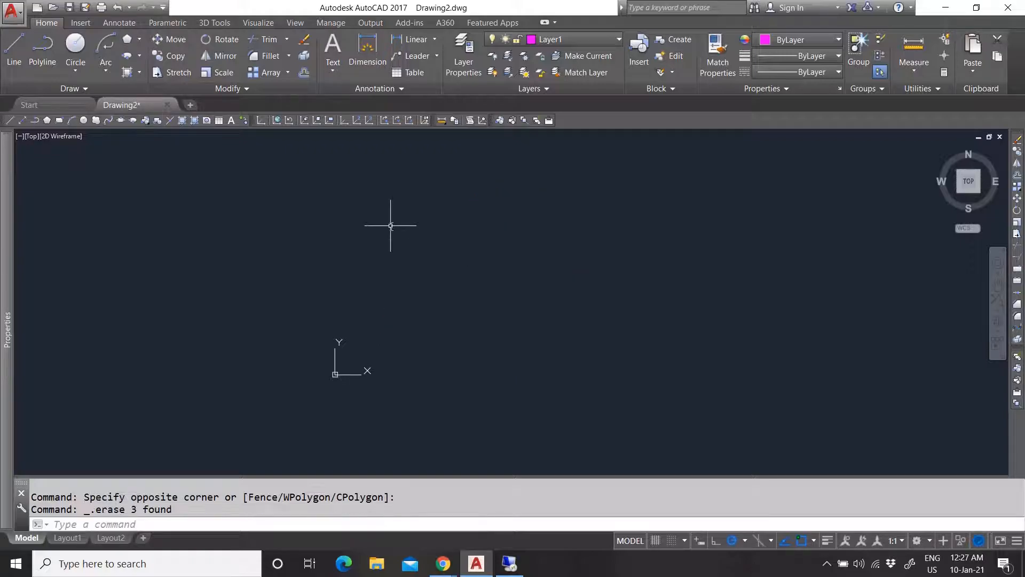
Draw a rectangular revision cloud between two opposite corners in the empty drawing area.
{"action": "left_click", "coordinate": [60, 89]}
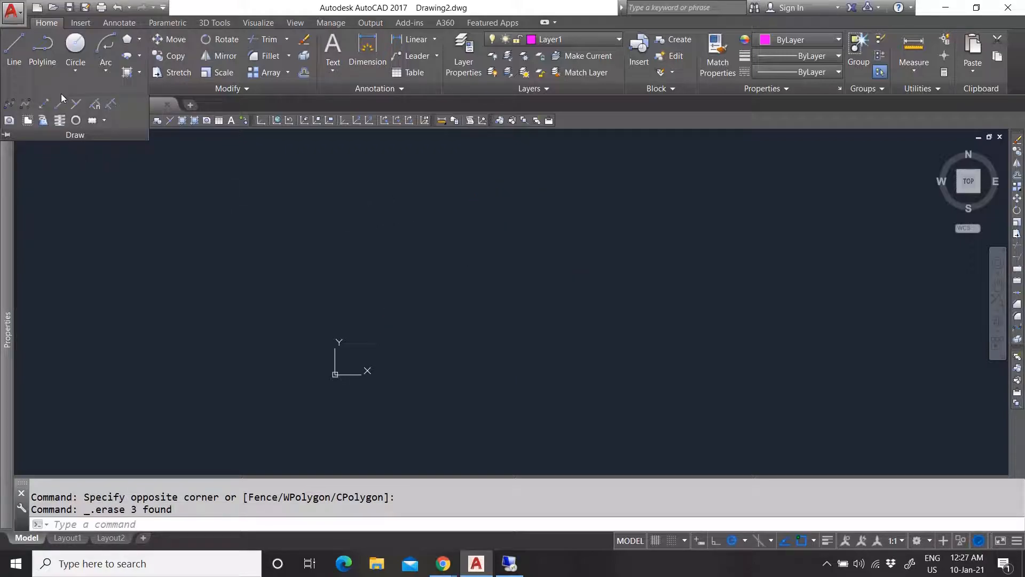
{"action": "left_click", "coordinate": [104, 122]}
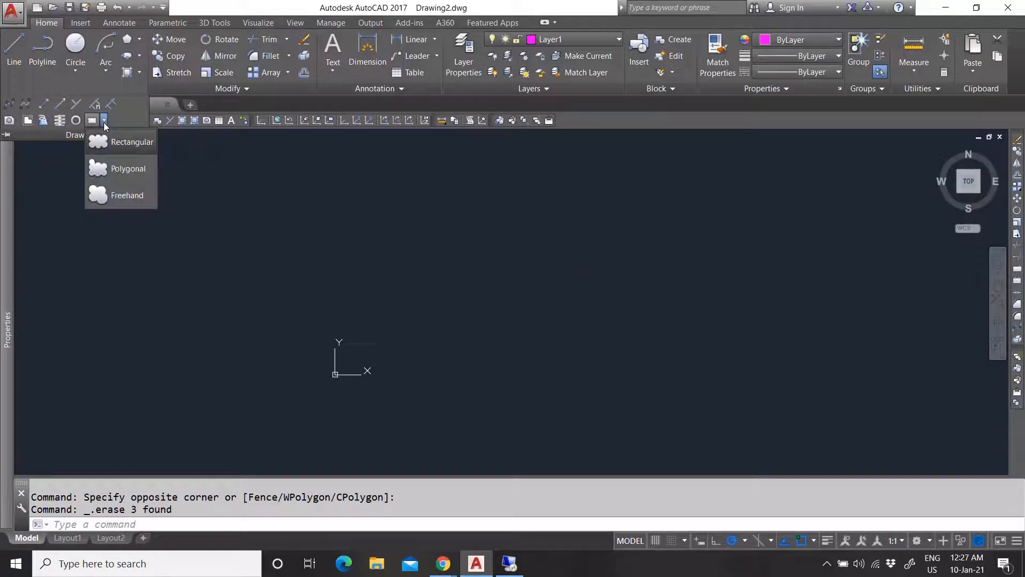
{"action": "left_click", "coordinate": [122, 143]}
{"action": "left_click", "coordinate": [396, 352]}
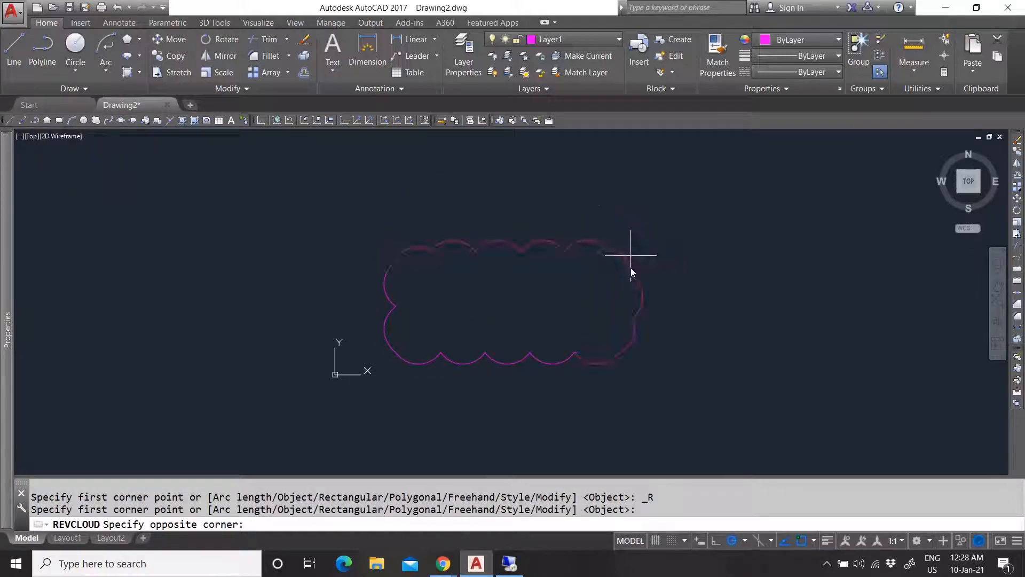
{"action": "left_click", "coordinate": [582, 235]}
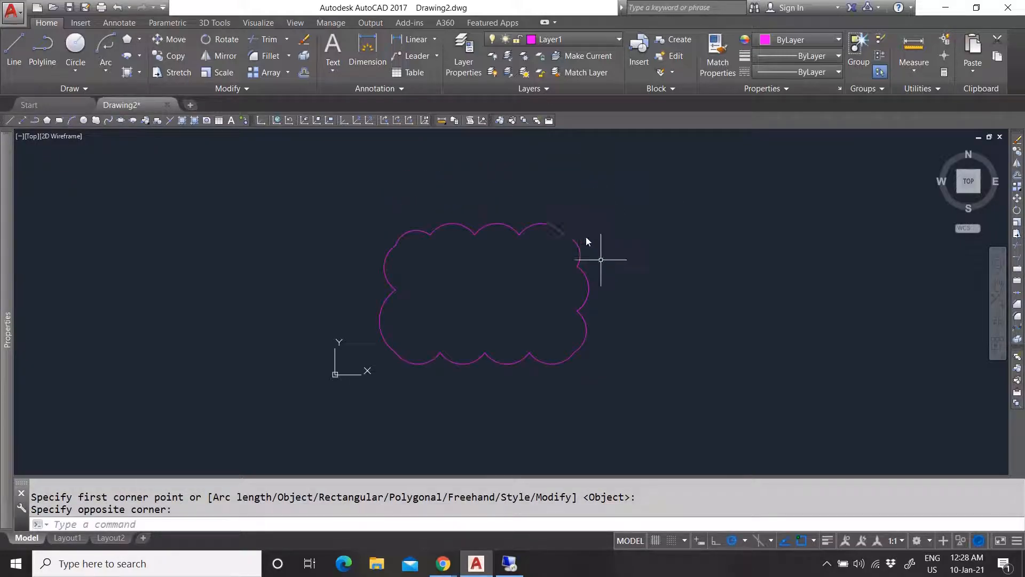
Draw an irregular polygonal revision cloud to the right of the rectangular one.
{"action": "left_click", "coordinate": [84, 91]}
{"action": "left_click", "coordinate": [101, 123]}
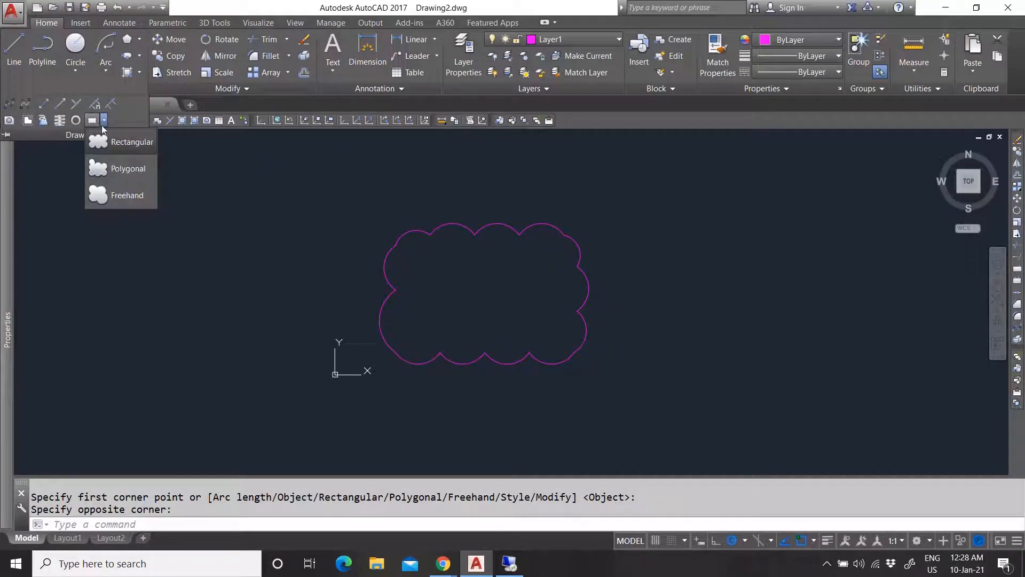
{"action": "left_click", "coordinate": [122, 168]}
{"action": "scroll", "coordinate": [362, 351], "scroll_direction": "down", "scroll_amount": 2}
{"action": "scroll", "coordinate": [510, 335], "scroll_direction": "up", "scroll_amount": 2}
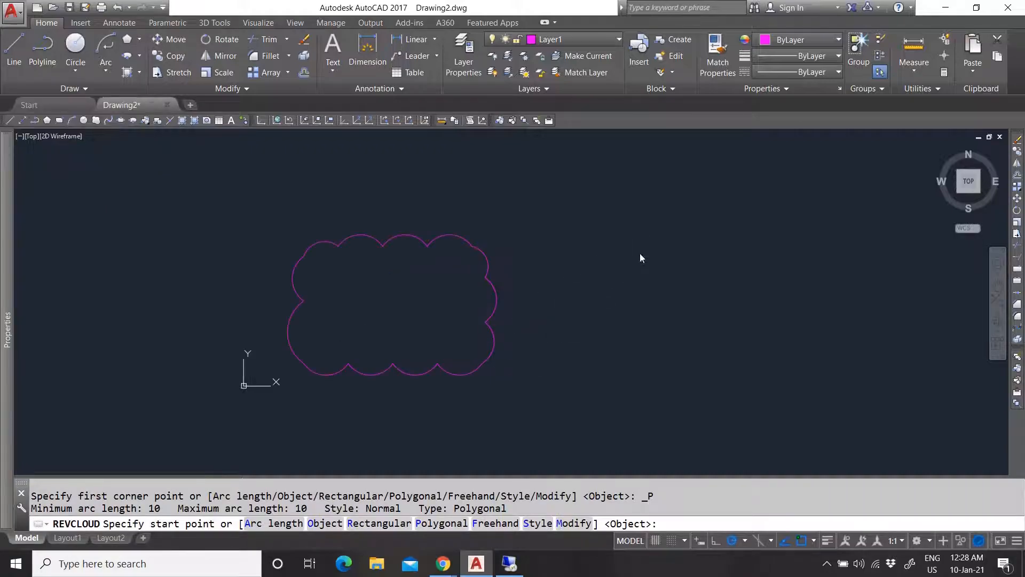
{"action": "left_click", "coordinate": [663, 251]}
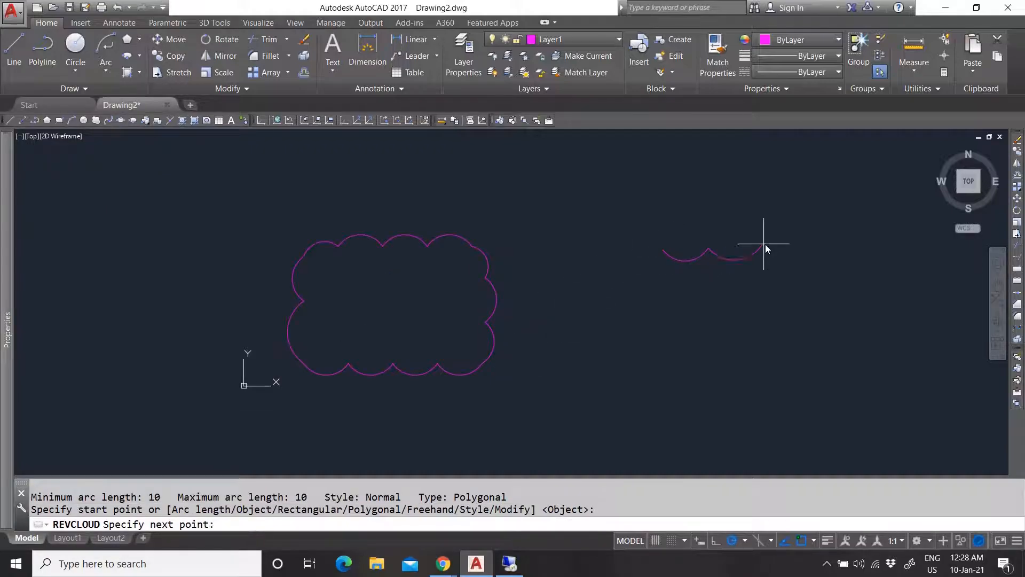
{"action": "left_click", "coordinate": [772, 179]}
{"action": "left_click", "coordinate": [812, 259]}
{"action": "left_click", "coordinate": [706, 347]}
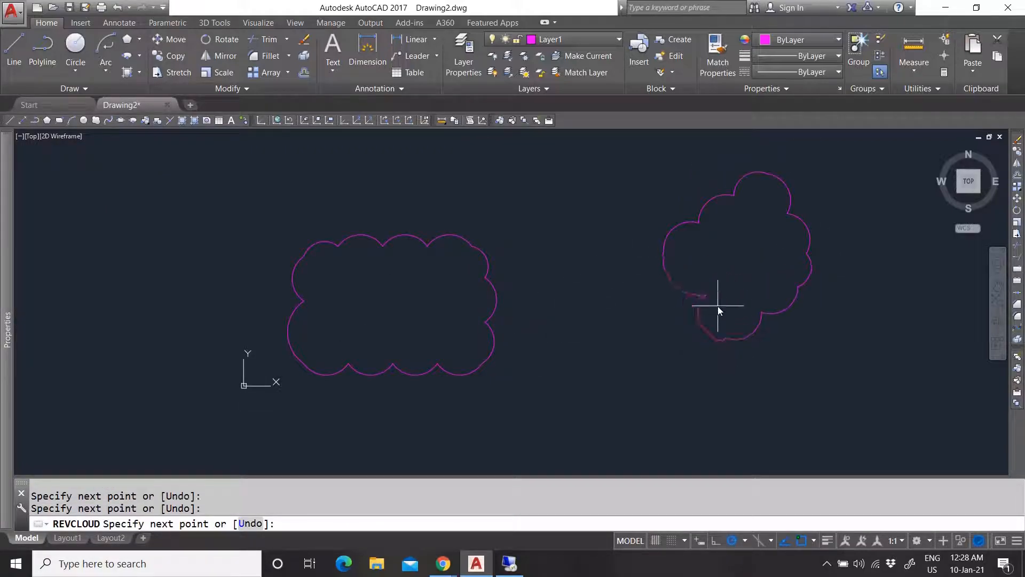
{"action": "right_click", "coordinate": [747, 231]}
{"action": "left_click", "coordinate": [765, 234]}
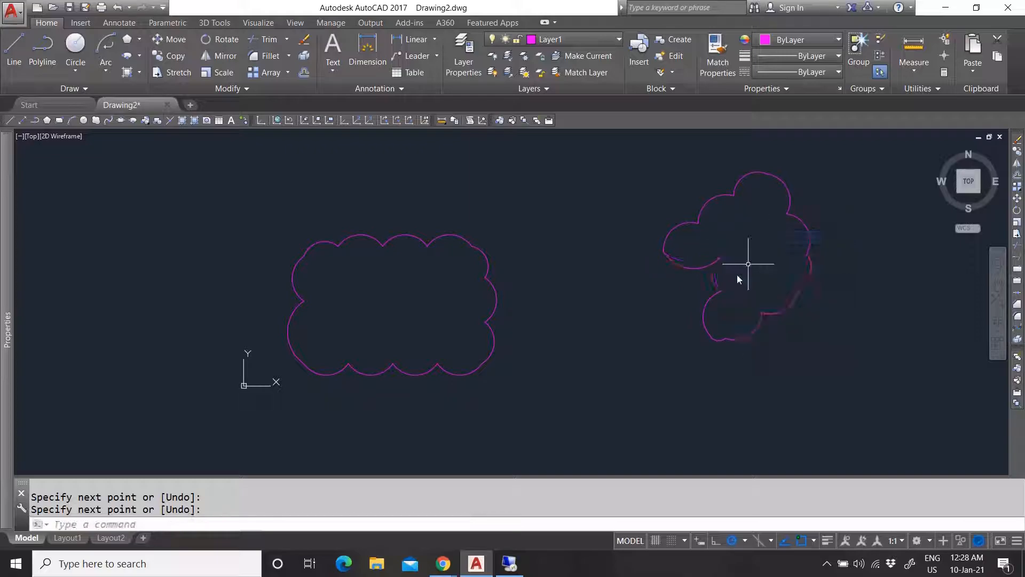
Draw a closed, roughly oval freehand revision cloud above the rectangular one.
{"action": "left_click", "coordinate": [73, 88]}
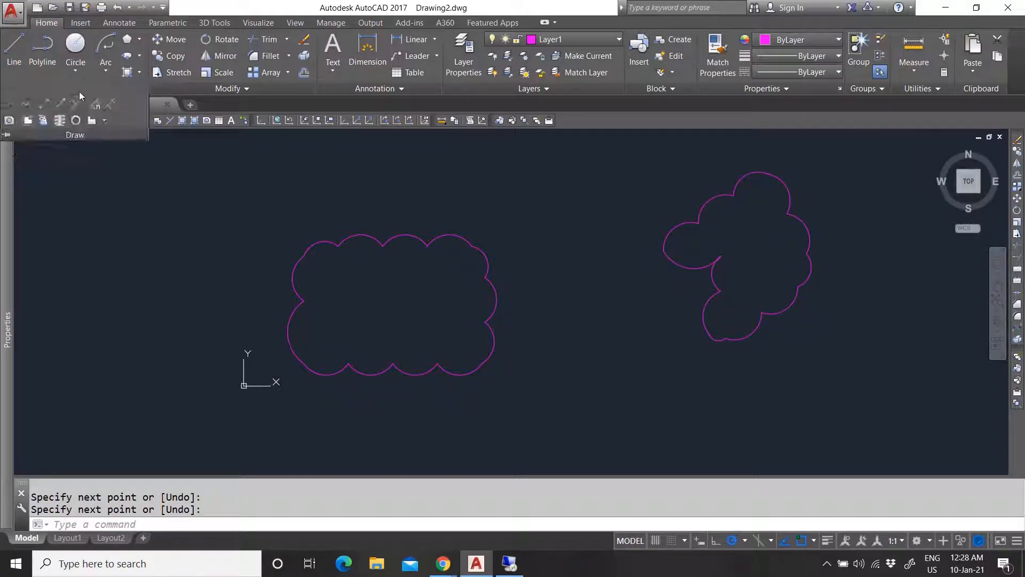
{"action": "left_click", "coordinate": [104, 120]}
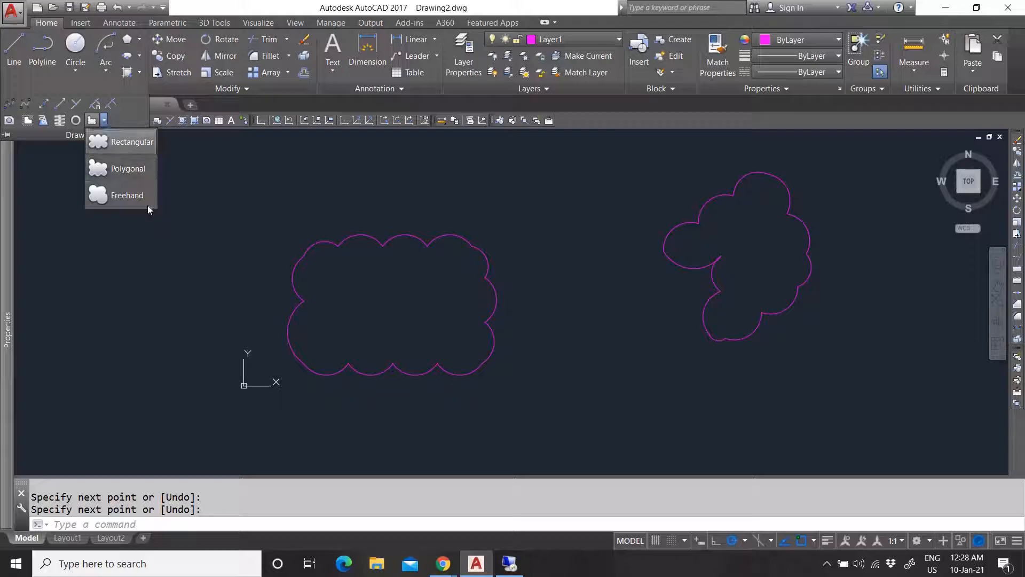
{"action": "left_click", "coordinate": [127, 198]}
{"action": "scroll", "coordinate": [502, 321], "scroll_direction": "down", "scroll_amount": 2}
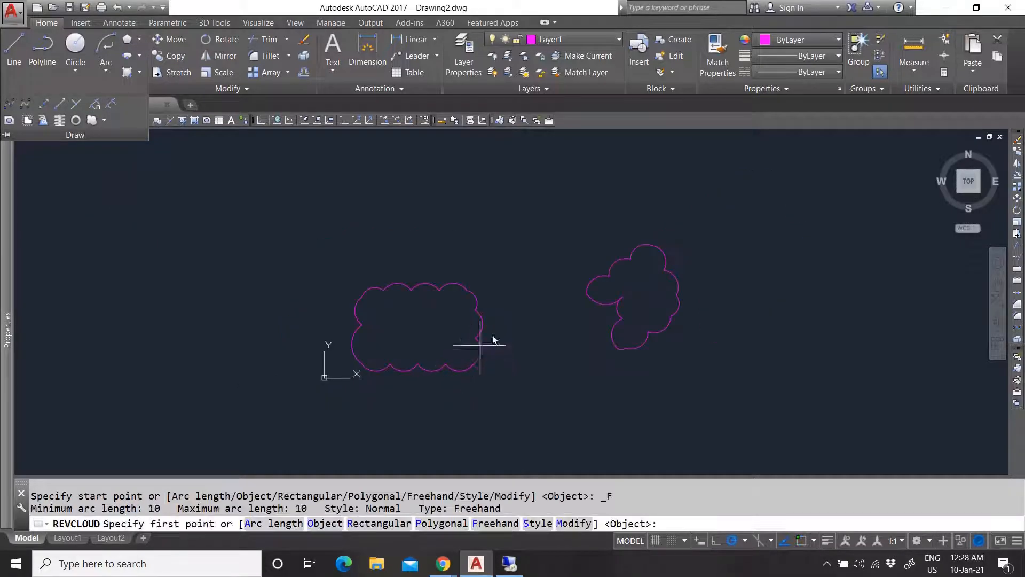
{"action": "left_click", "coordinate": [401, 169]}
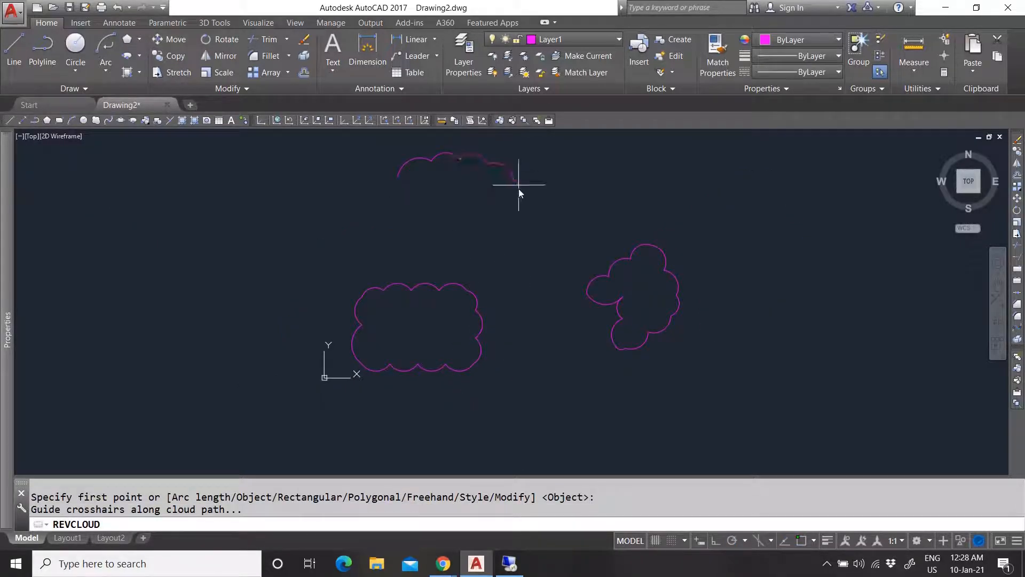
{"action": "left_click", "coordinate": [406, 192]}
{"action": "key", "text": "Escape"}
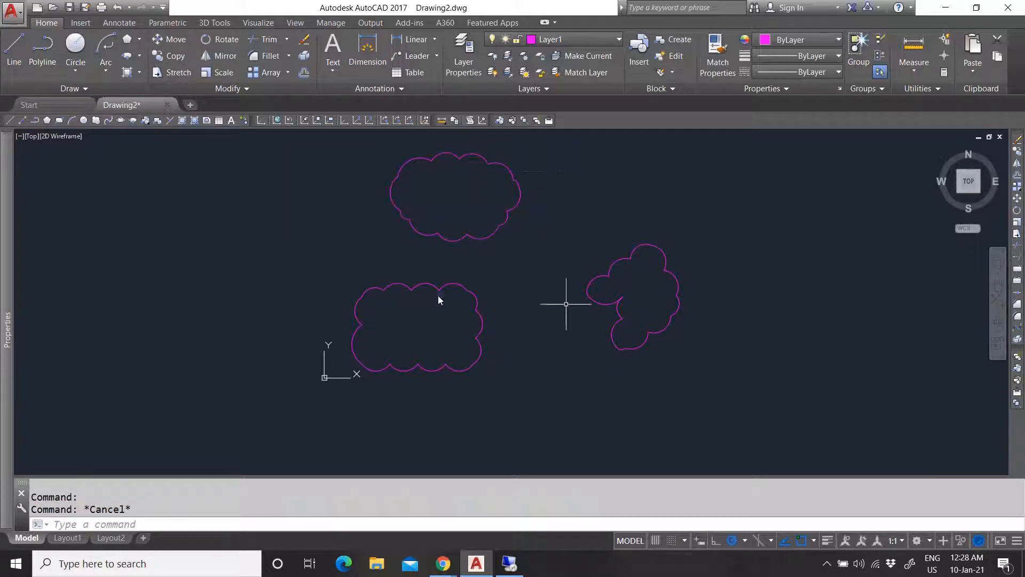
{"action": "left_click", "coordinate": [54, 88]}
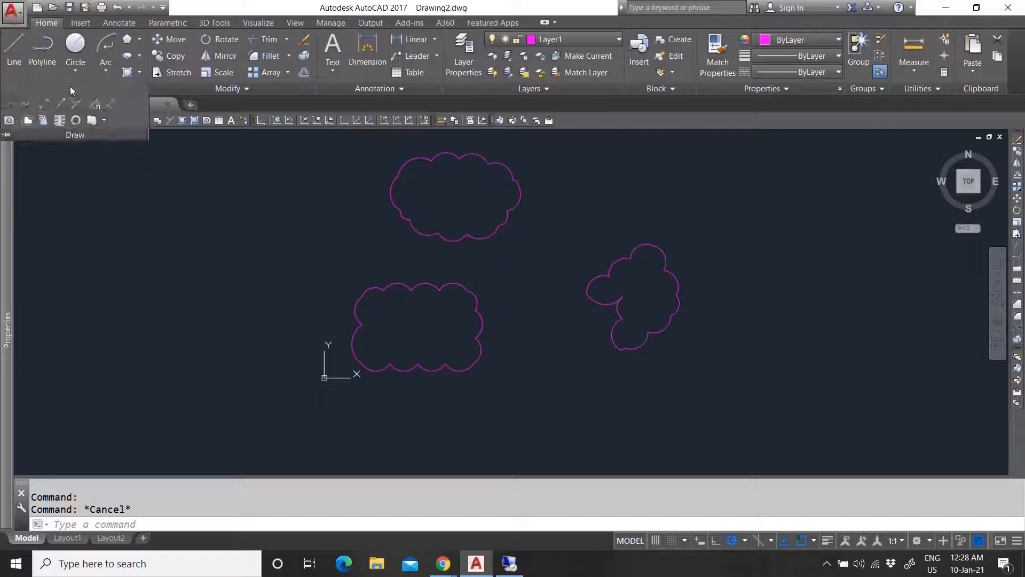
{"action": "left_click", "coordinate": [105, 121]}
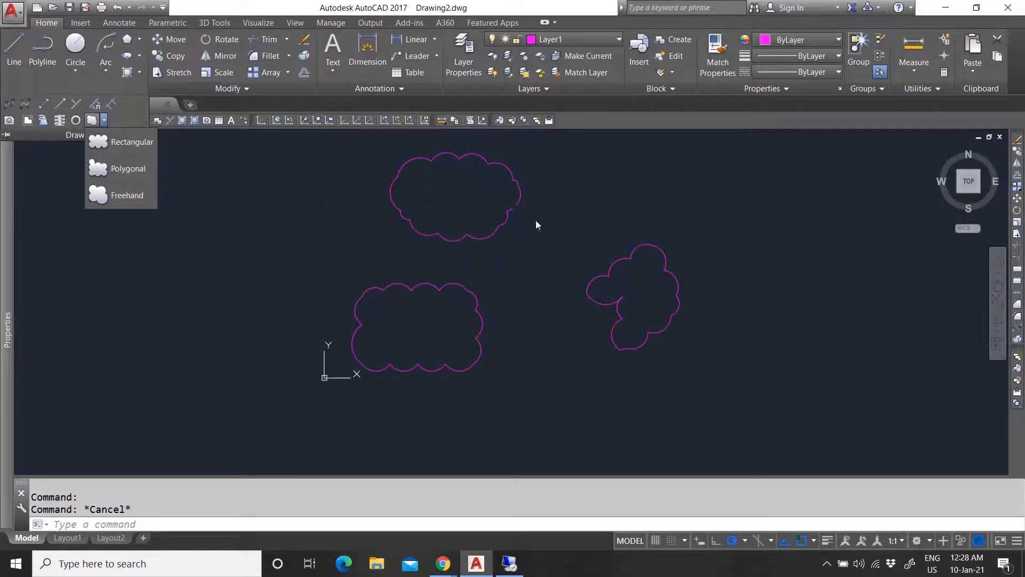
{"action": "key", "text": "Escape"}
{"action": "scroll", "coordinate": [520, 166], "scroll_direction": "up", "scroll_amount": 2}
{"action": "scroll", "coordinate": [521, 165], "scroll_direction": "up", "scroll_amount": 2}
{"action": "scroll", "coordinate": [426, 217], "scroll_direction": "down", "scroll_amount": 4}
Erase all three revision clouds to empty the drawing.
{"action": "left_click", "coordinate": [656, 399]}
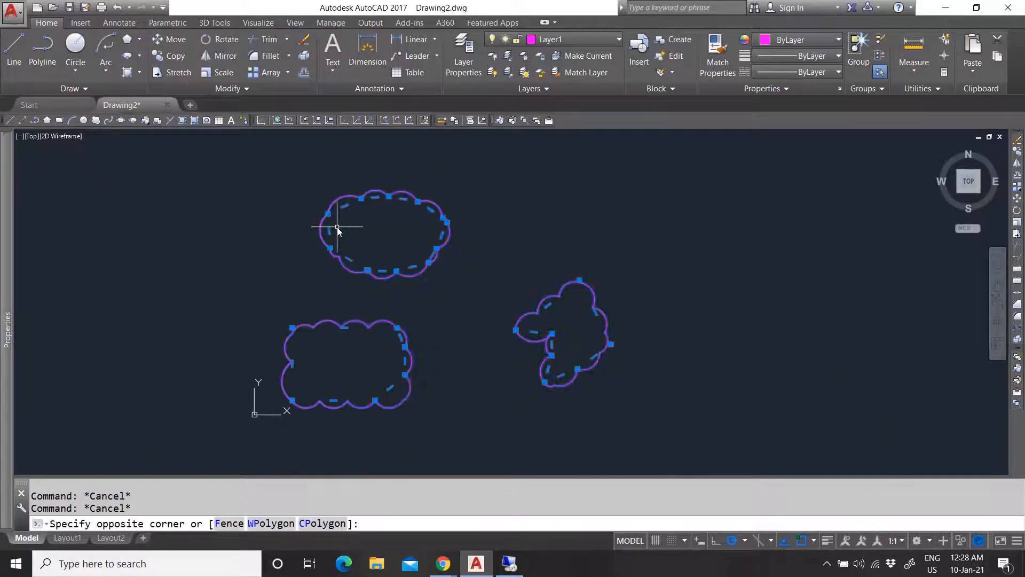
{"action": "left_click", "coordinate": [337, 227]}
{"action": "key", "text": "Delete"}
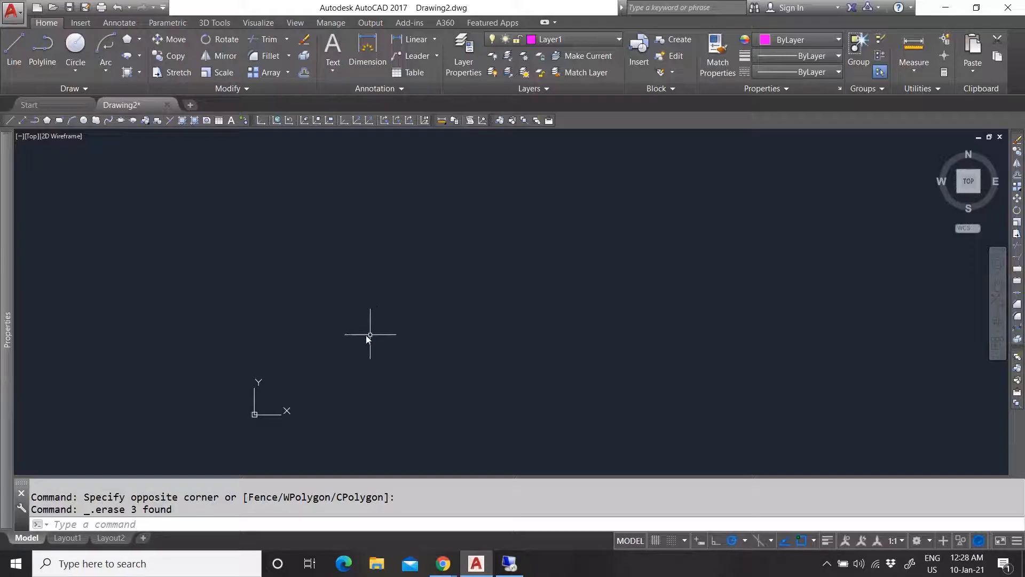
{"action": "left_click", "coordinate": [66, 88]}
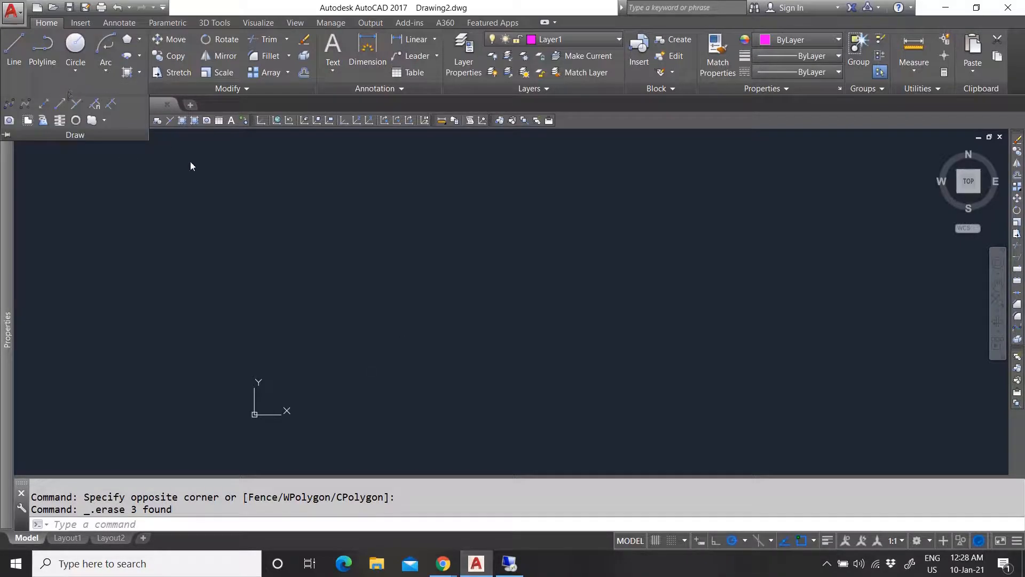
{"action": "left_click", "coordinate": [210, 227]}
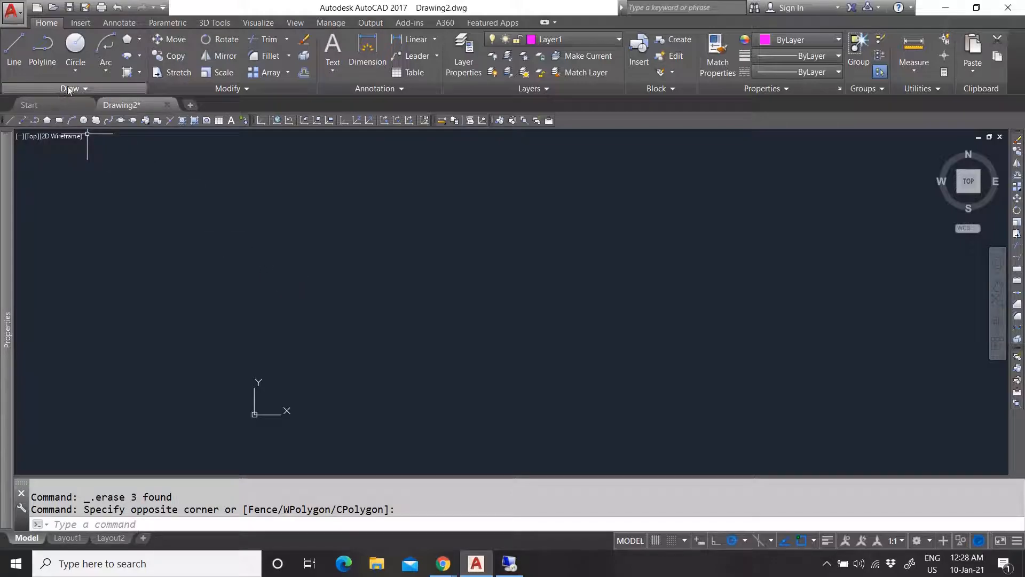